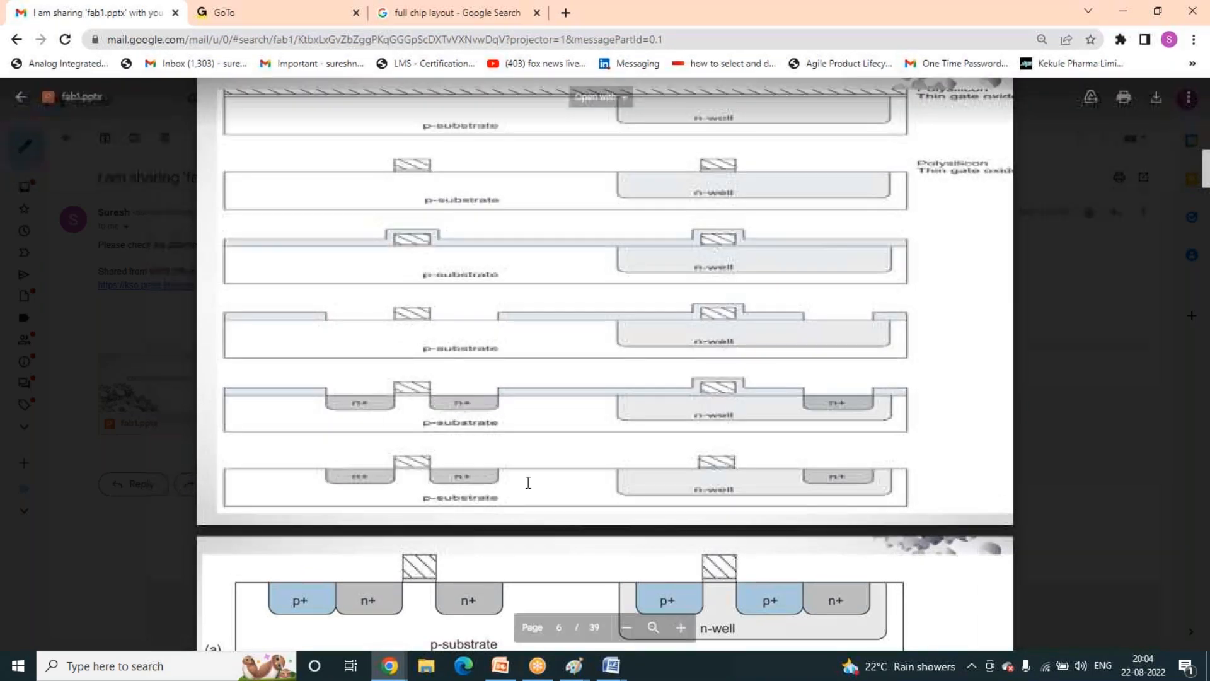
- Scroll the fab1.pptx preview to slide 7, showing CMOS cross-sections (a)–(c) with the metal layer
scroll(305, 600, "down", 3)
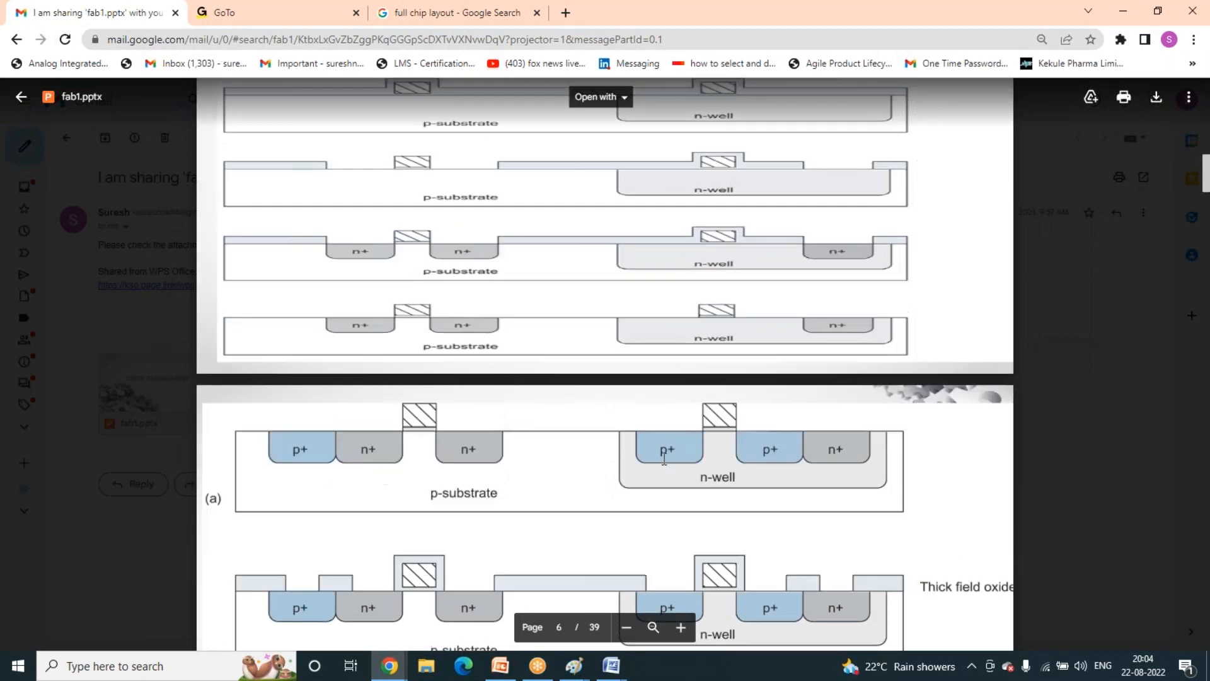
scroll(717, 435, "down", 2)
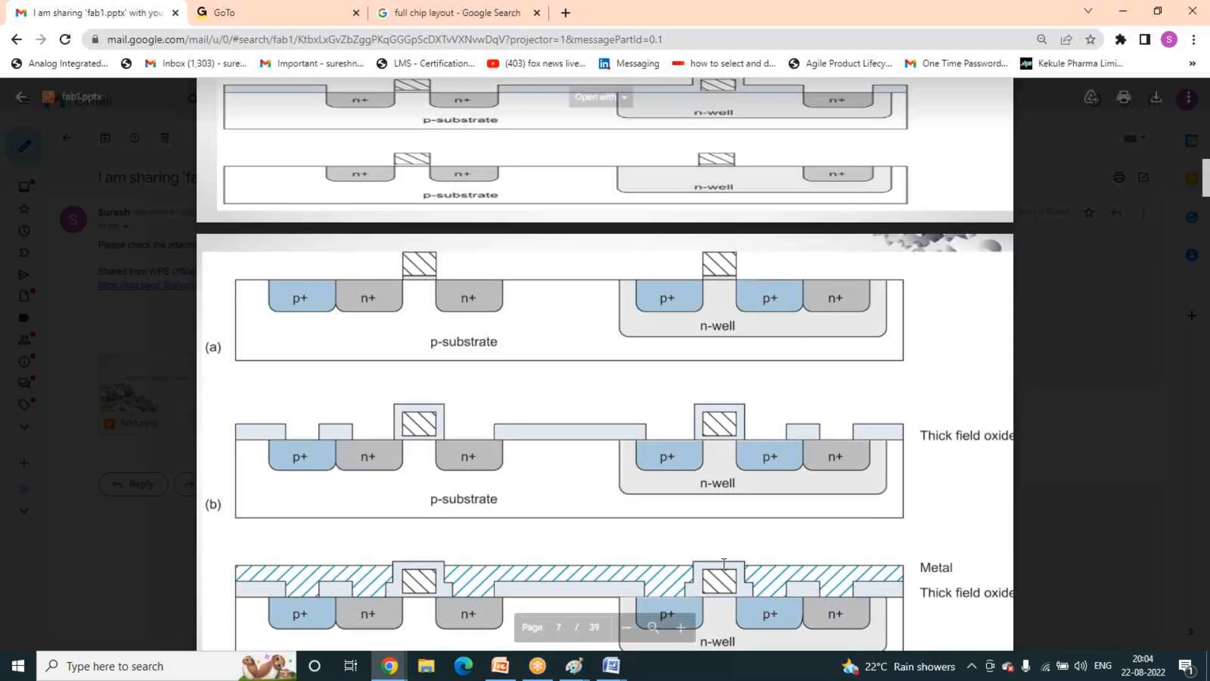
scroll(724, 566, "down", 1)
scroll(724, 566, "down", 2)
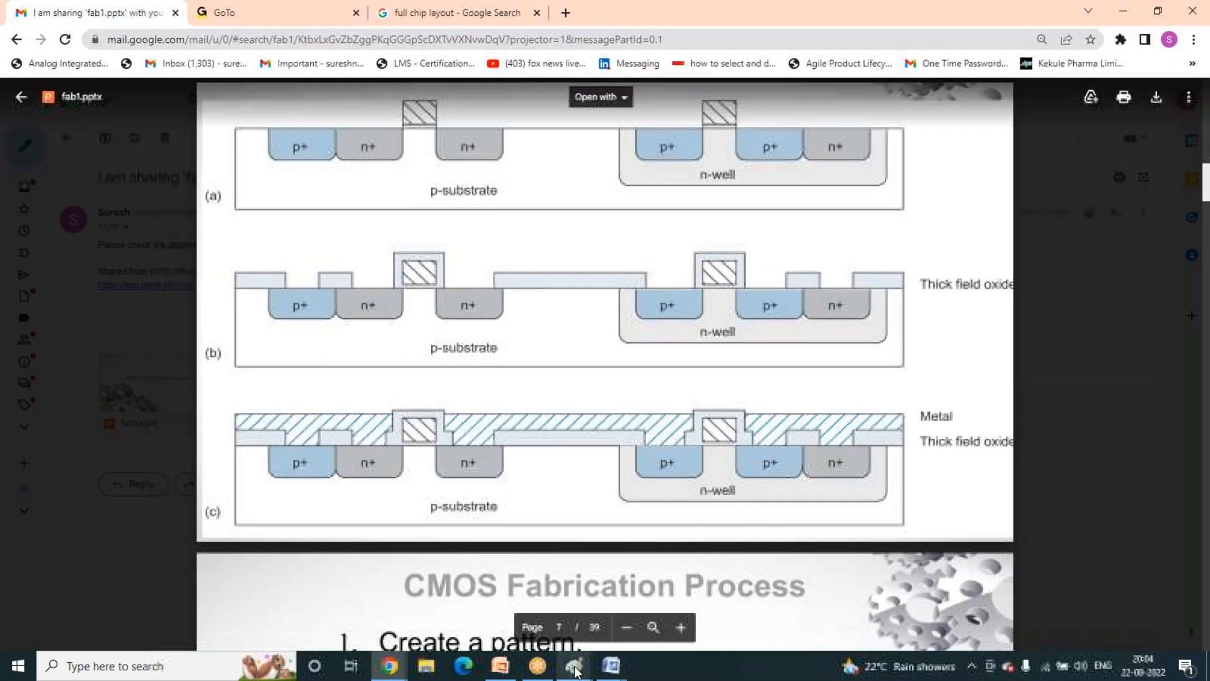
- Bring the Paint NAND drawing forward and draw curved strokes around the B-input PMOS
mouse_move(575, 670)
left_click(551, 630)
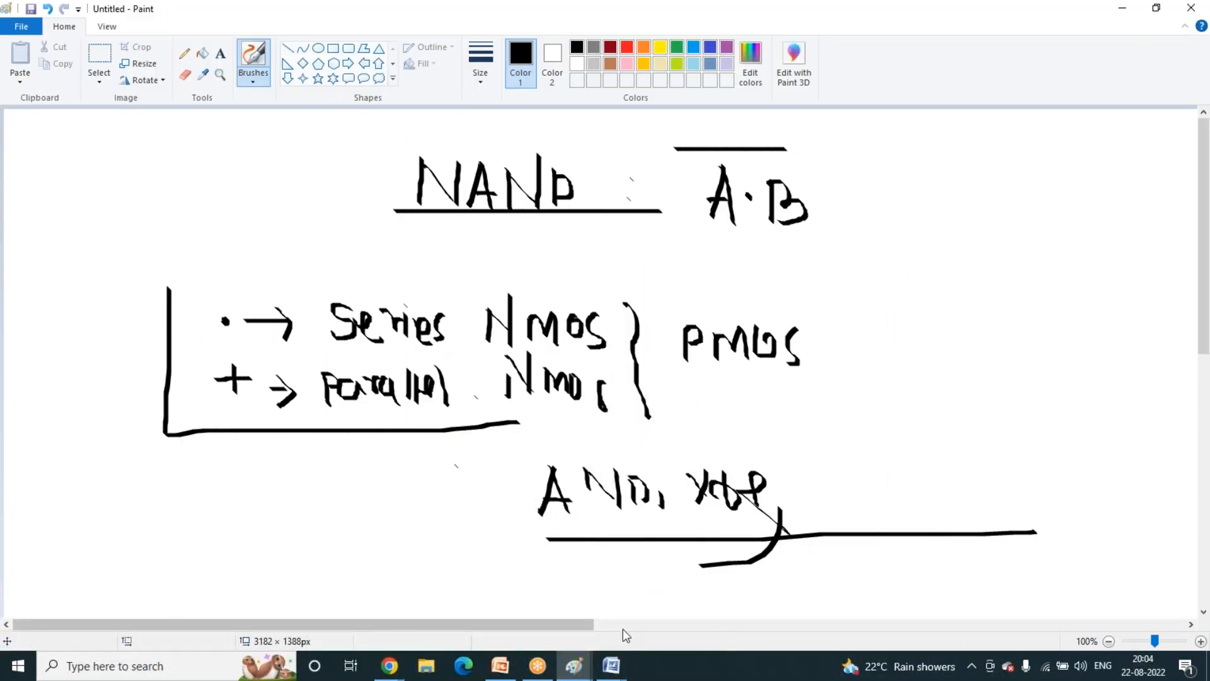
mouse_move(810, 179)
left_mouse_down()
mouse_move(626, 192)
mouse_move(629, 245)
mouse_move(673, 254)
left_mouse_up()
mouse_move(686, 184)
left_mouse_down()
mouse_move(643, 216)
mouse_move(725, 179)
mouse_move(793, 185)
left_mouse_up()
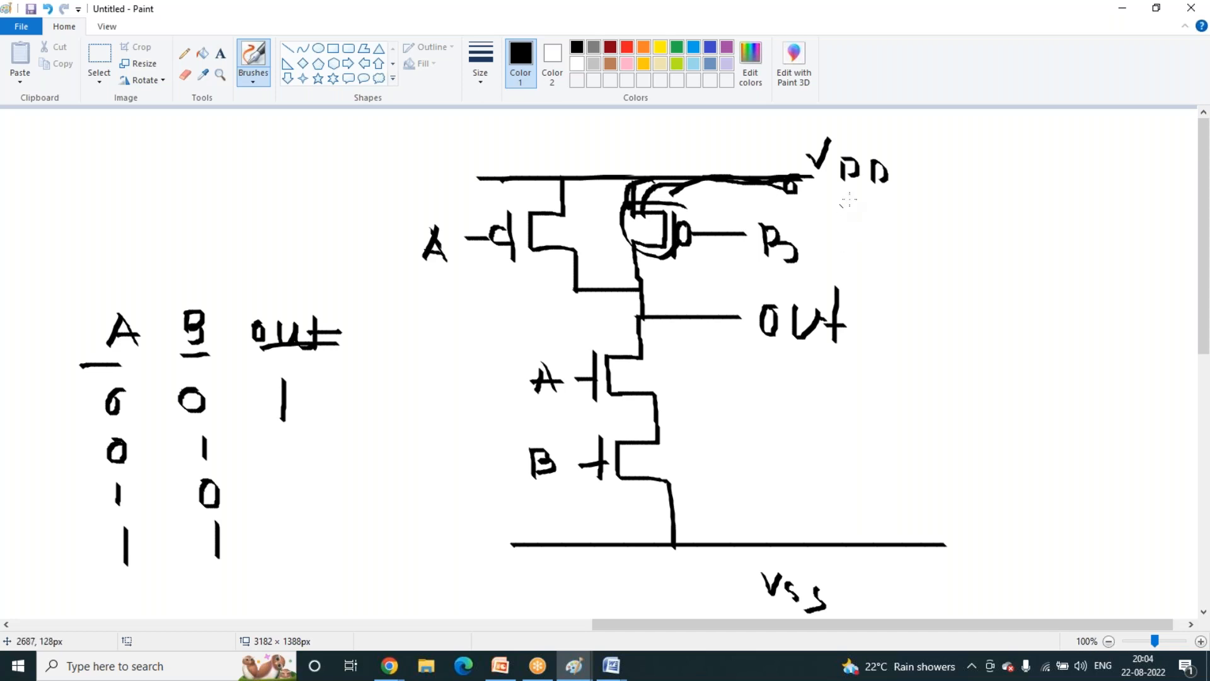
- Write '=5V' beside VDD, extend the VDD rail, and thicken strokes toward the PMOS
mouse_move(867, 216)
left_mouse_down()
mouse_move(913, 203)
mouse_move(909, 192)
mouse_move(926, 214)
left_mouse_up()
mouse_move(906, 153)
left_mouse_down()
mouse_move(928, 173)
mouse_move(946, 151)
left_mouse_up()
mouse_move(952, 150)
left_mouse_down()
mouse_move(963, 181)
mouse_move(978, 159)
left_mouse_up()
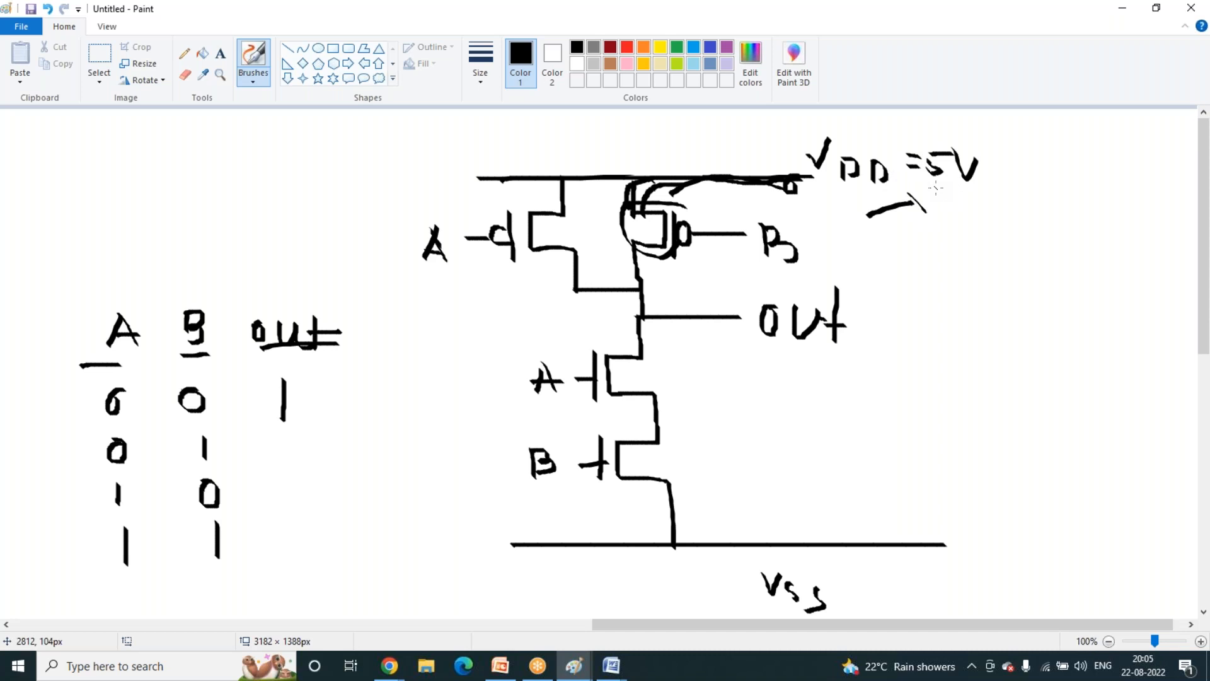
mouse_move(840, 183)
left_mouse_down()
mouse_move(735, 182)
mouse_move(649, 210)
left_mouse_up()
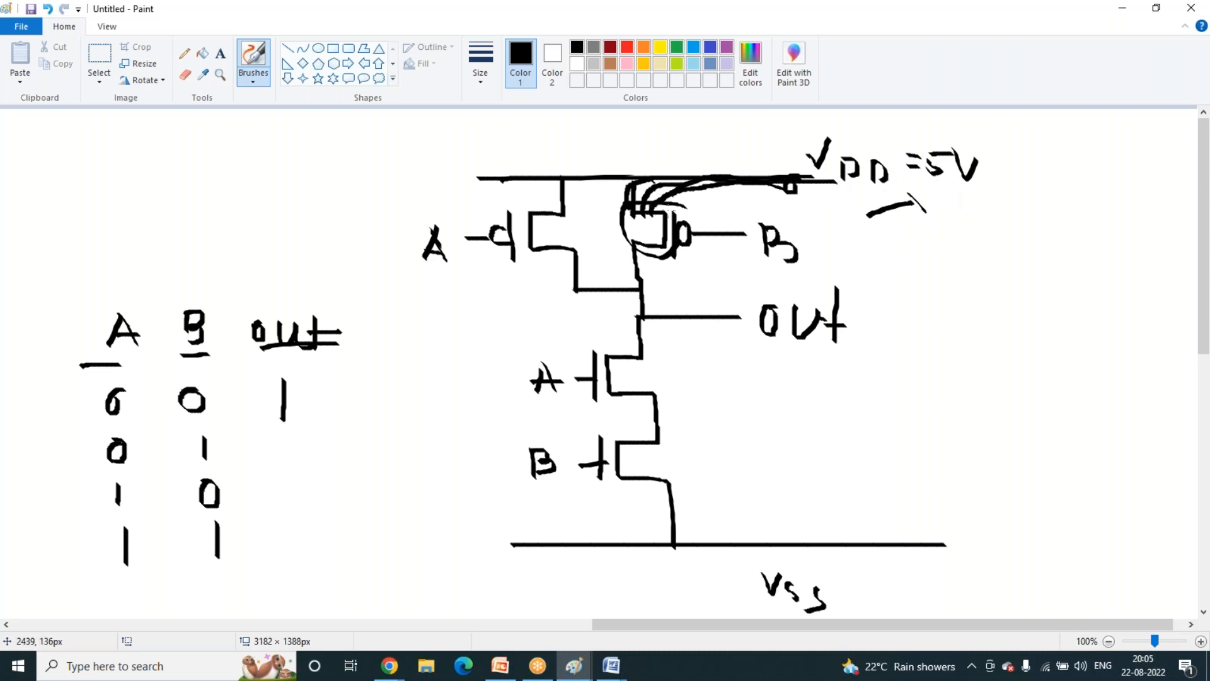
mouse_move(768, 191)
left_mouse_down()
mouse_move(713, 177)
mouse_move(666, 203)
mouse_move(712, 191)
mouse_move(694, 219)
left_mouse_up()
mouse_move(736, 163)
left_mouse_down()
mouse_move(750, 204)
mouse_move(805, 180)
mouse_move(729, 179)
left_mouse_up()
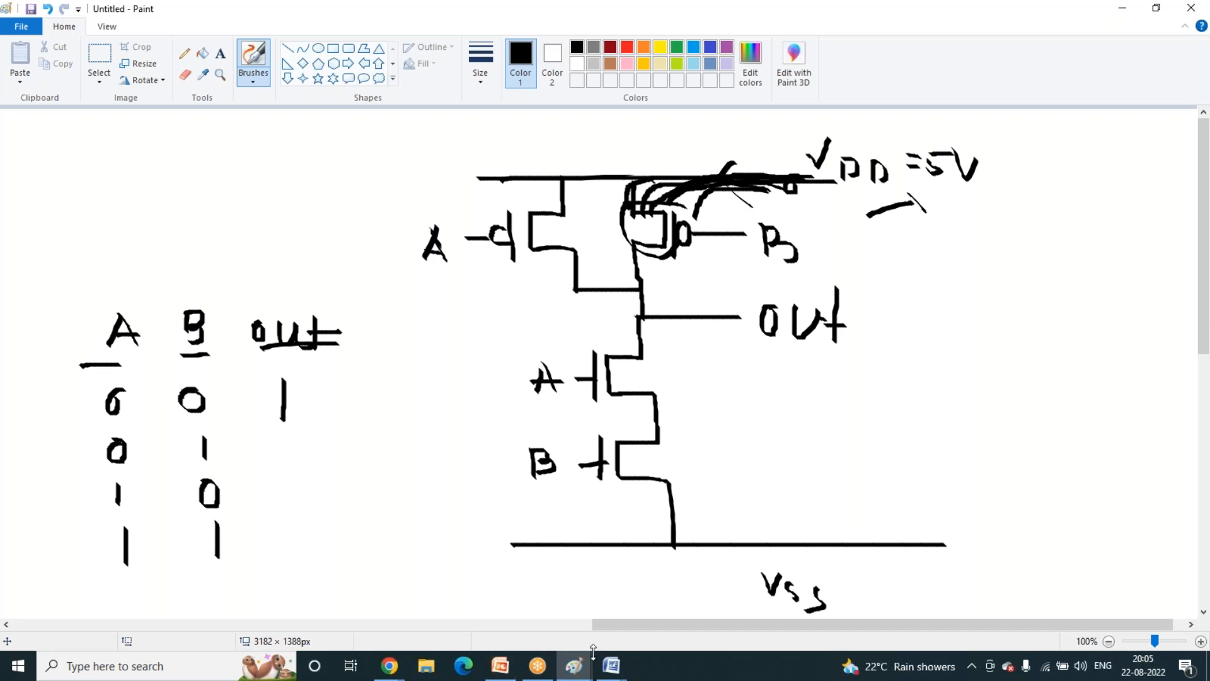
left_click(389, 666)
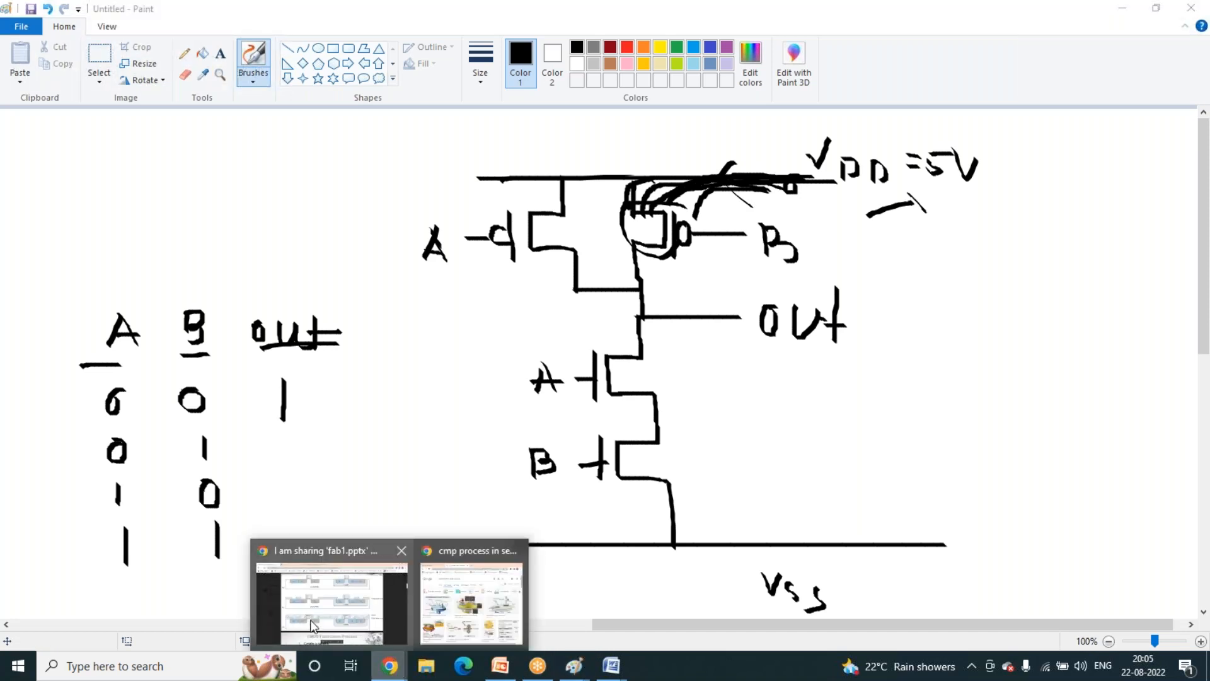
left_click(310, 630)
- Scroll the fab1.pptx preview to page 10, the Czochralski Process slide
scroll(648, 390, "down", 3)
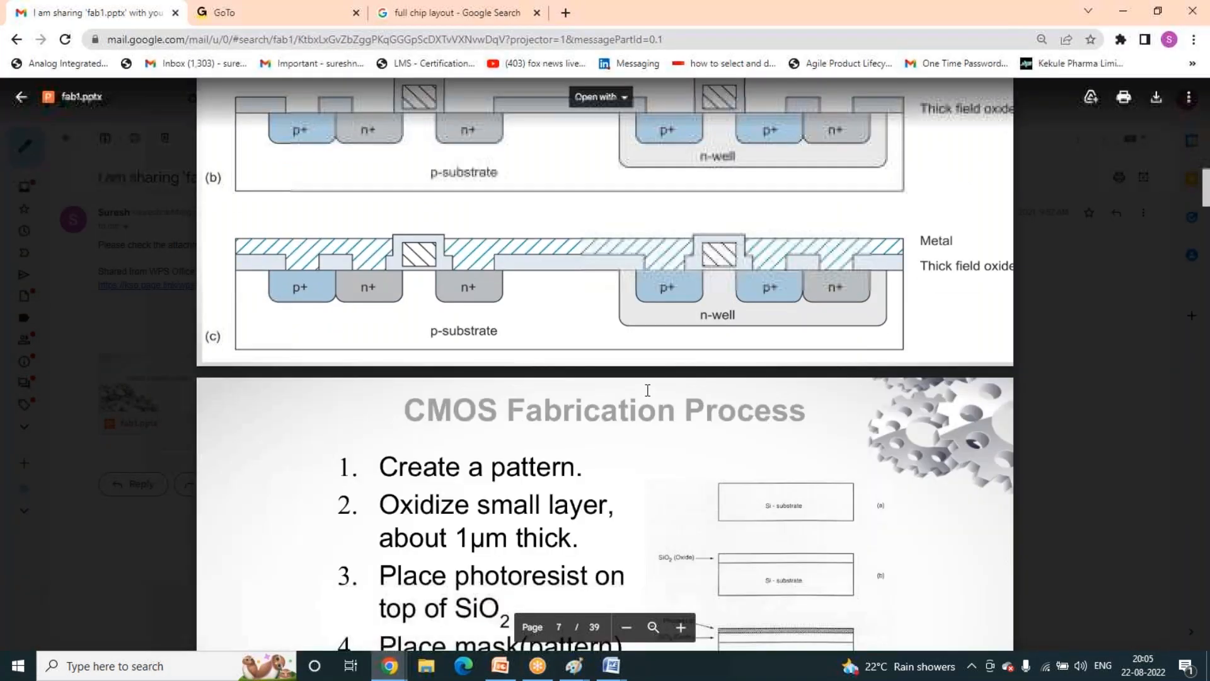
scroll(648, 391, "down", 15)
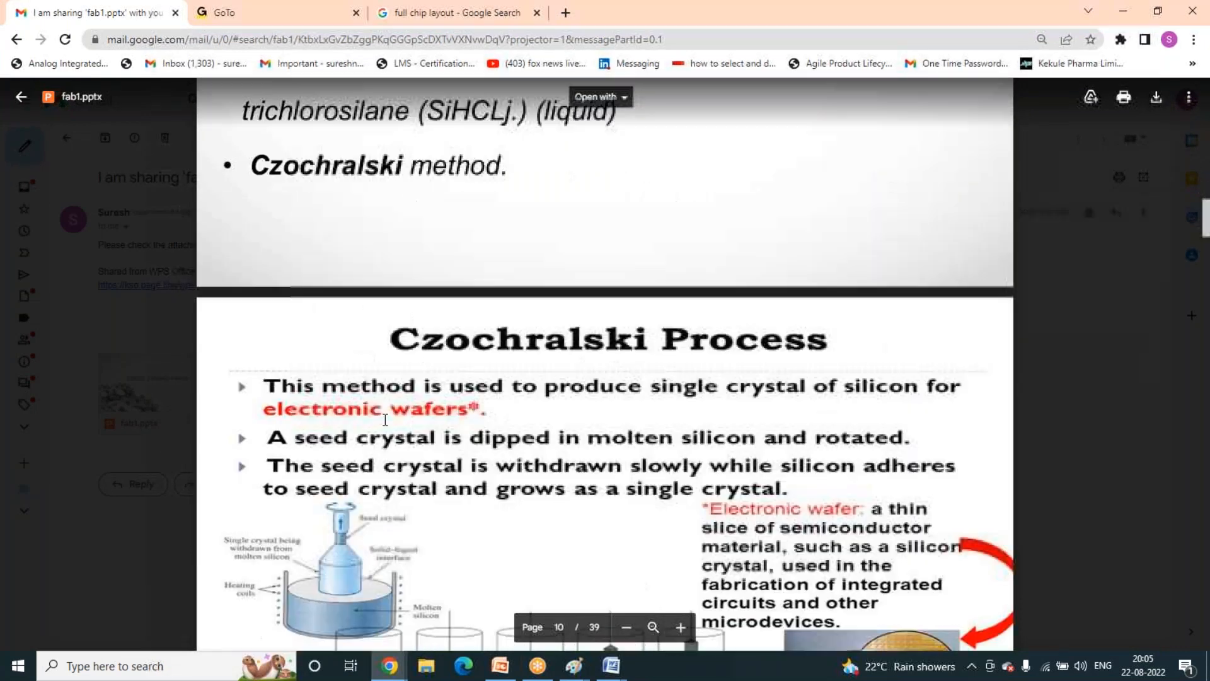
scroll(535, 473, "down", 5)
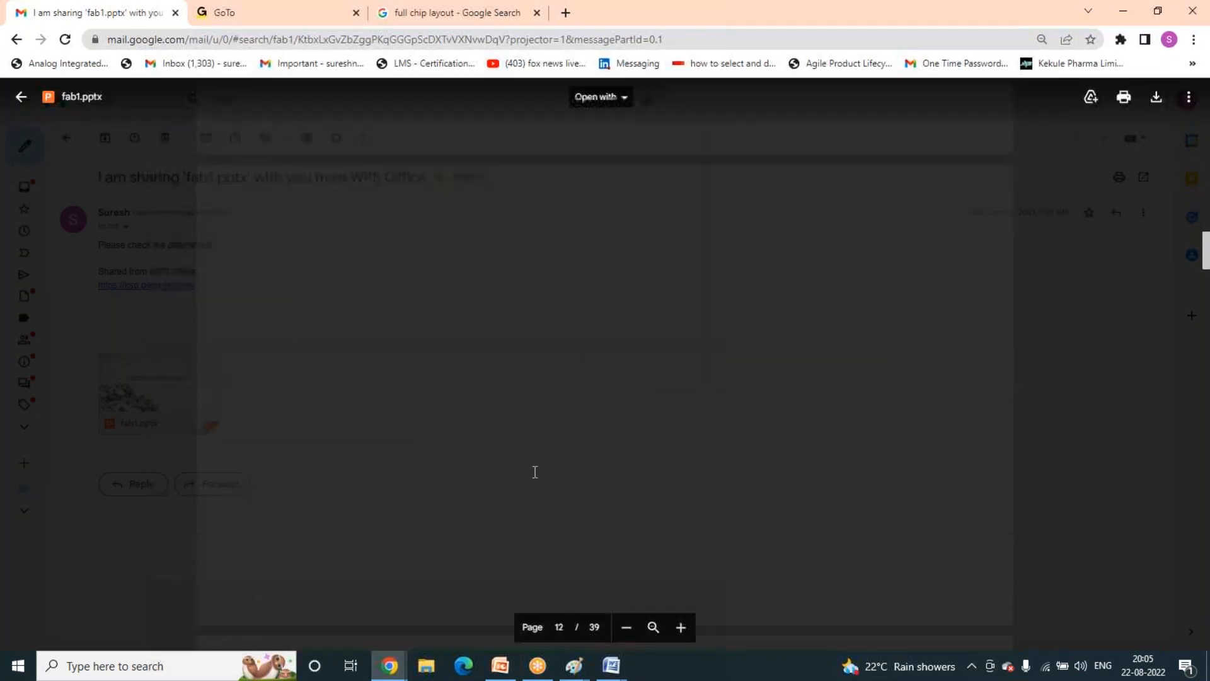
scroll(533, 543, "up", 8)
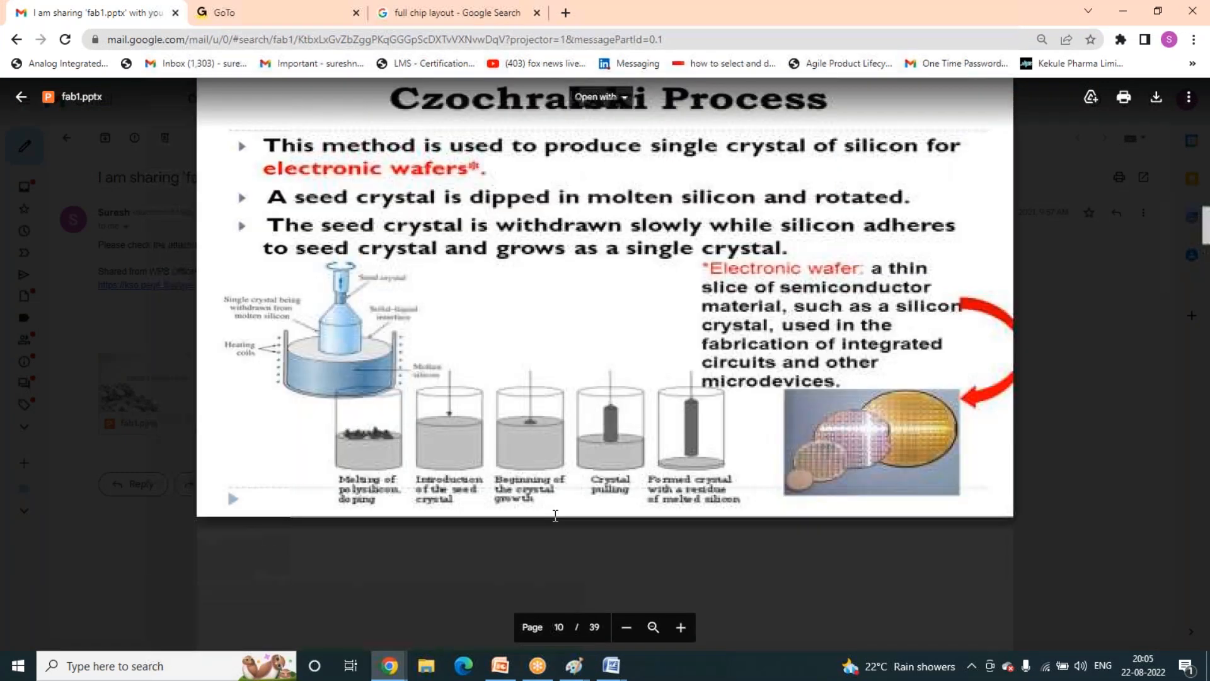
scroll(555, 515, "up", 5)
scroll(560, 511, "down", 6)
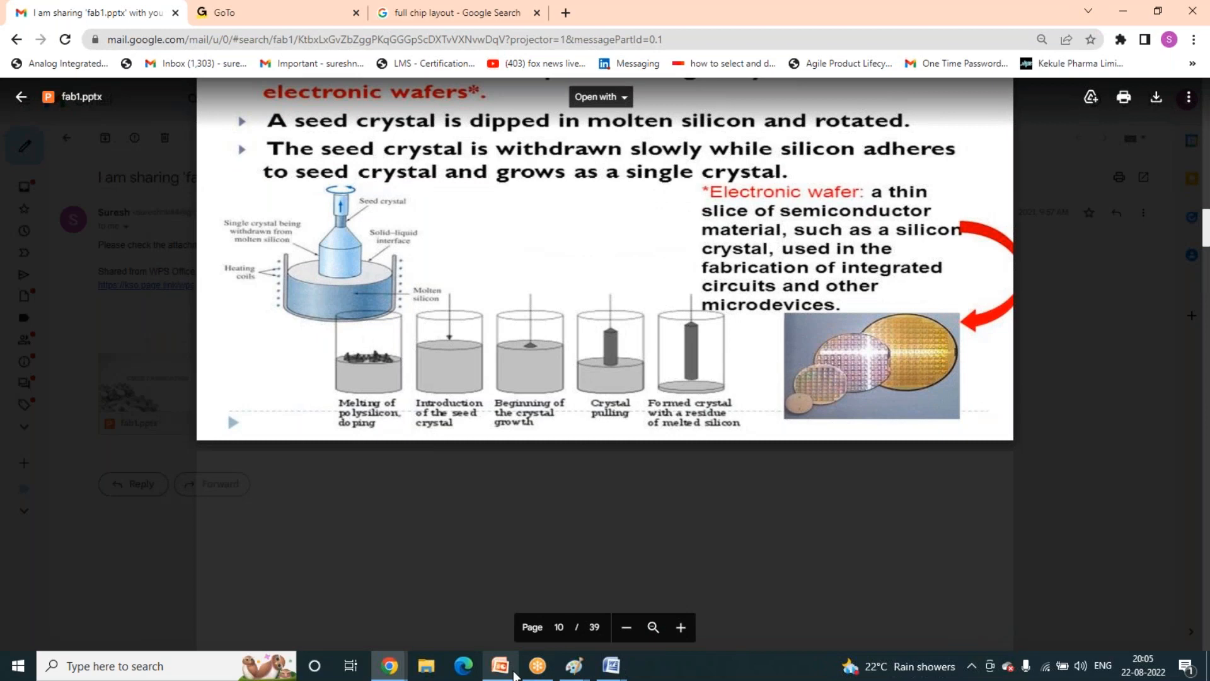
left_click(512, 669)
- Move through the training deck from slides 22–23 to slide 25, the Second Order Effects Agenda
scroll(56, 498, "down", 3)
left_click(56, 496)
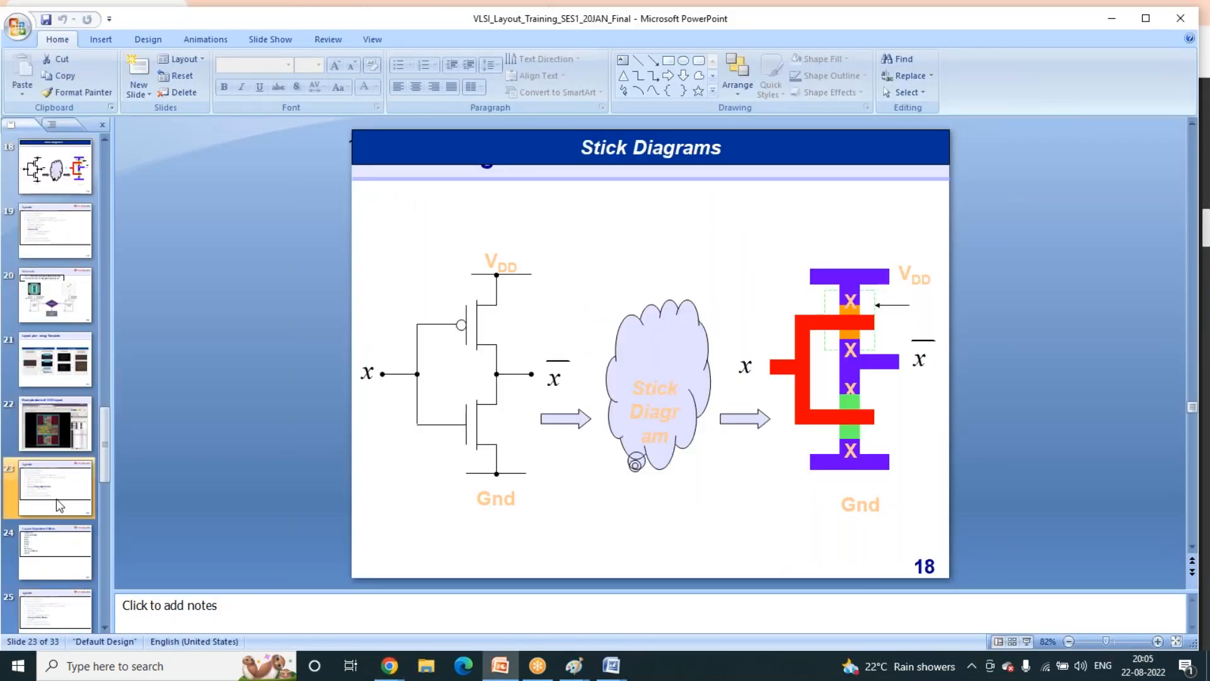
left_click(55, 440)
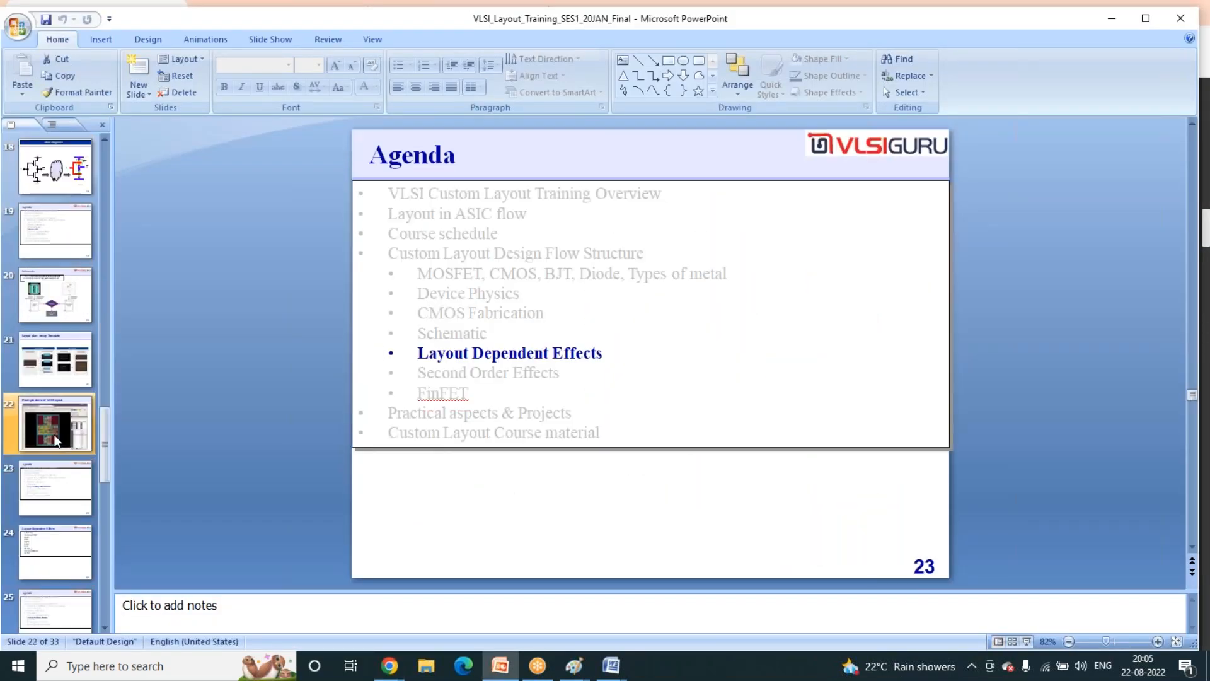
left_click(52, 481)
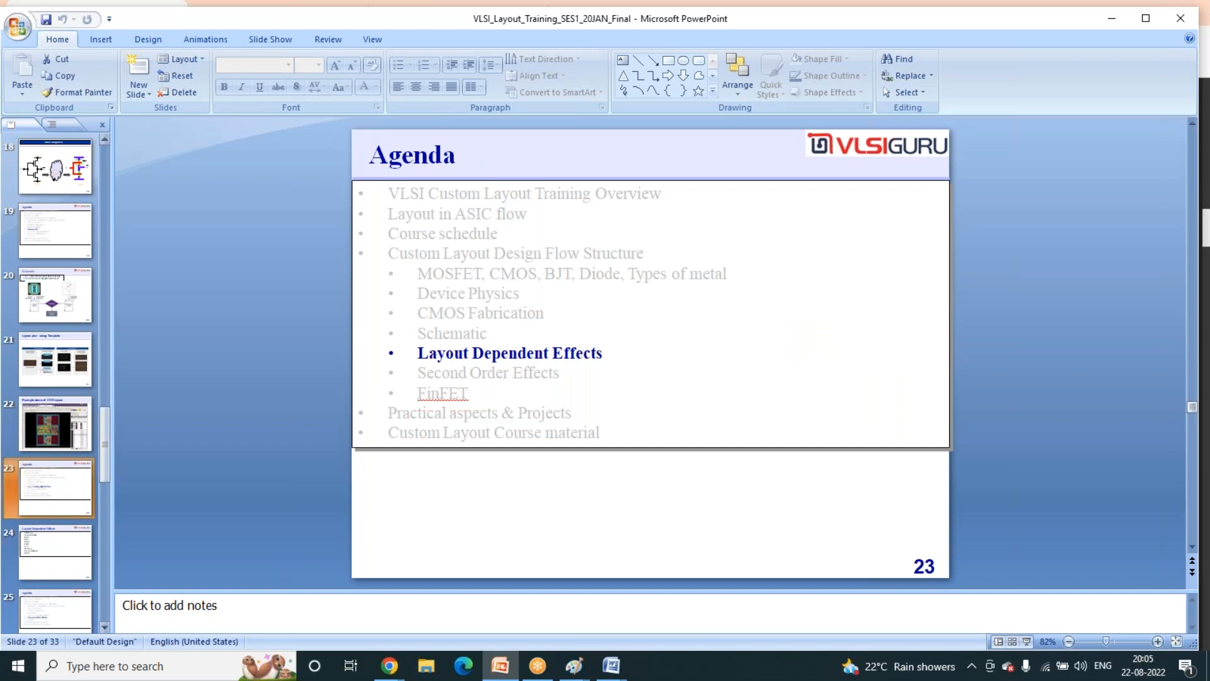
key("Down")
key("Down")
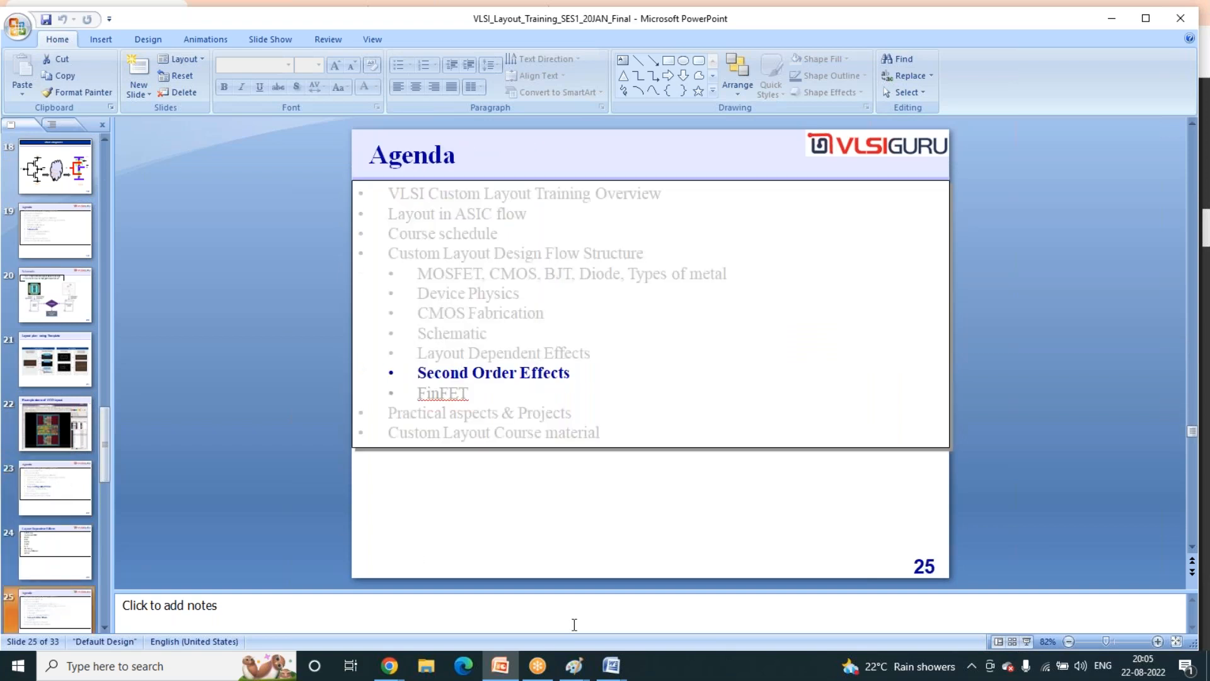
mouse_move(573, 666)
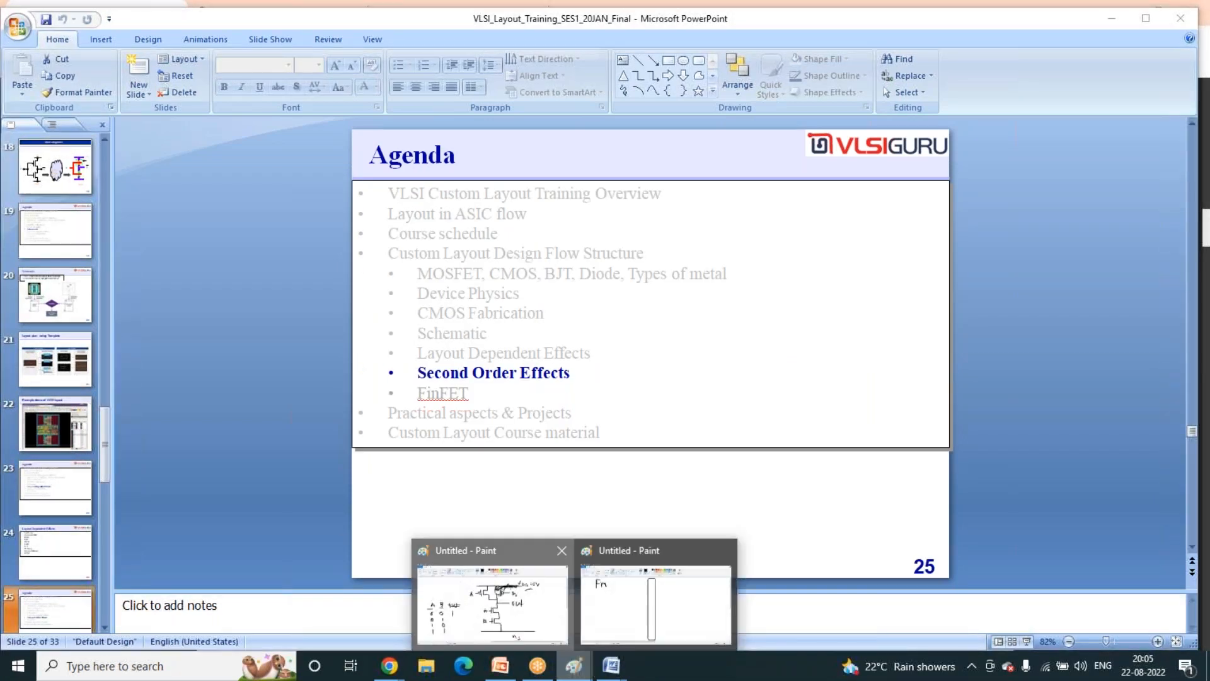
left_click(493, 595)
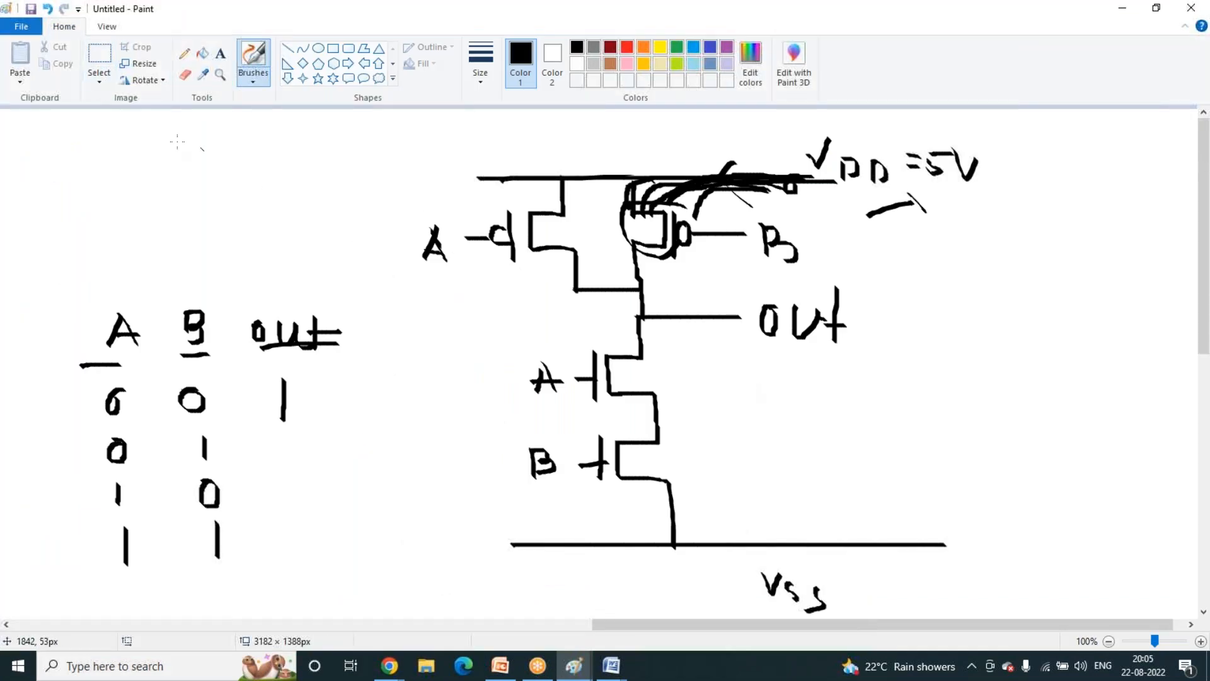
- Select all on the Paint canvas and delete the NAND notes and schematic
left_click(574, 628)
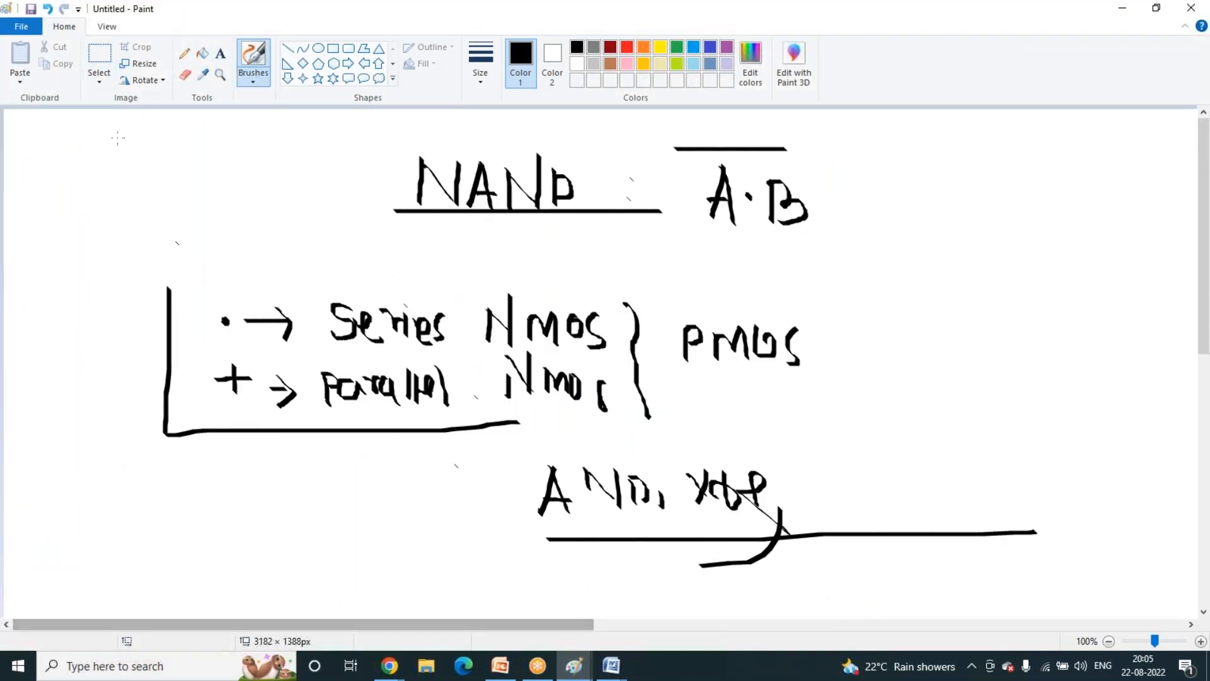
left_click(99, 80)
left_click(126, 168)
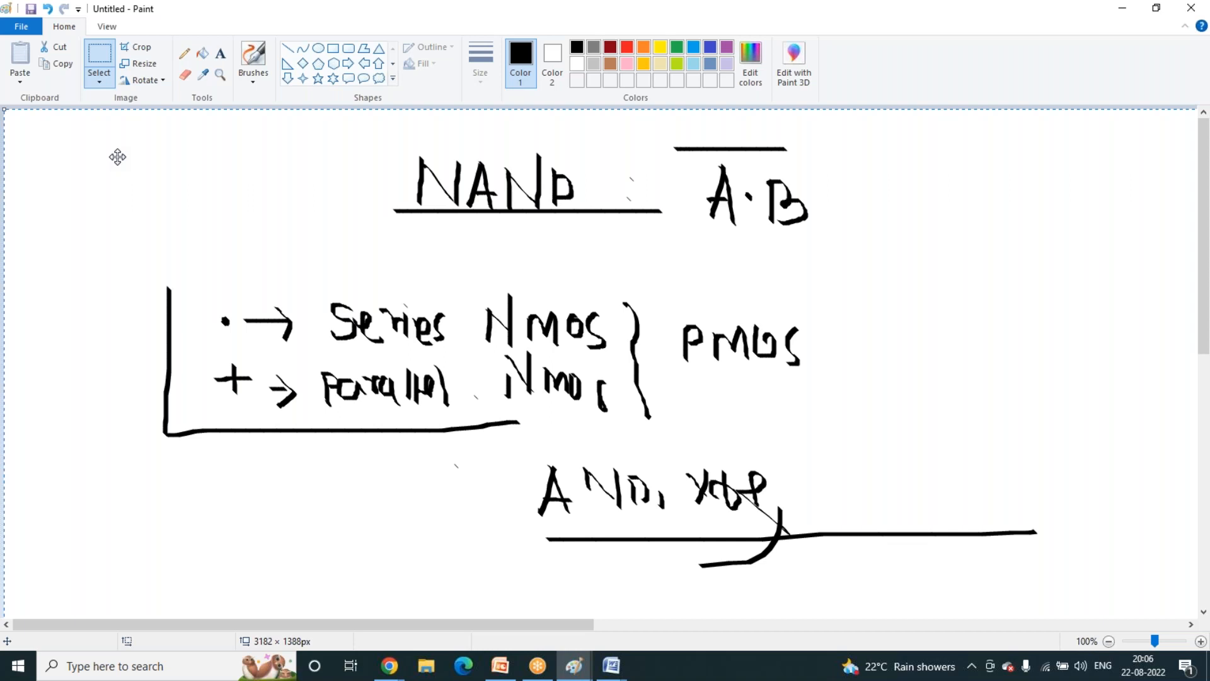
key("Delete")
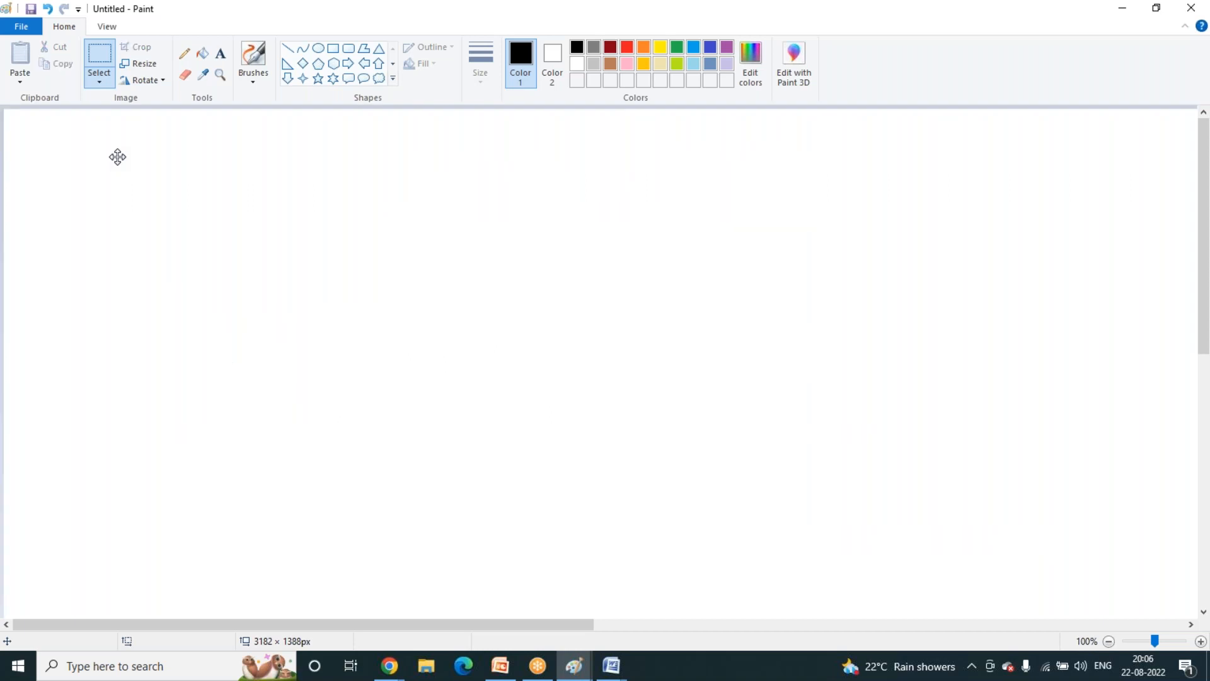
- With a chosen brush style, draw the PMOS and NMOS transistor bars with joined gates
left_click(253, 79)
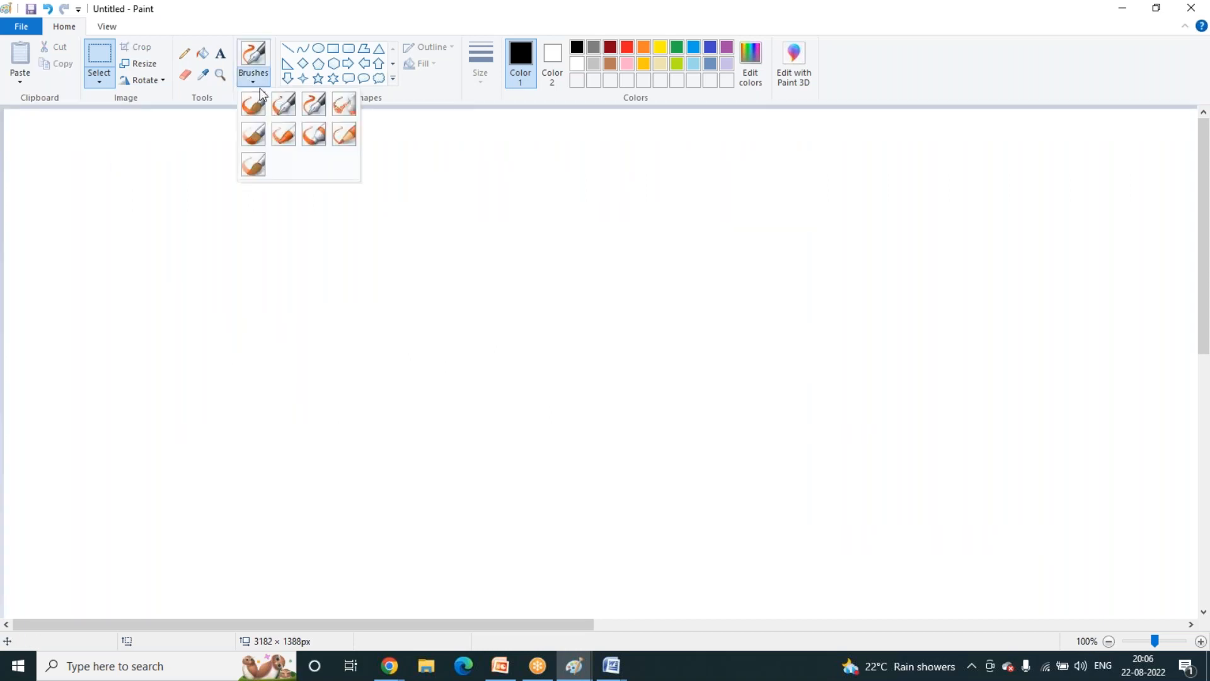
left_click(319, 109)
mouse_move(474, 210)
left_mouse_down()
mouse_move(469, 262)
mouse_move(487, 263)
mouse_move(534, 217)
left_mouse_up()
left_click_drag(521, 174, 522, 218)
mouse_move(487, 263)
left_mouse_down()
mouse_move(521, 261)
mouse_move(520, 305)
mouse_move(495, 299)
mouse_move(493, 329)
mouse_move(525, 329)
mouse_move(528, 380)
left_mouse_up()
left_click_drag(479, 296, 479, 313)
mouse_move(473, 237)
left_mouse_down()
mouse_move(428, 296)
mouse_move(429, 312)
mouse_move(470, 310)
left_mouse_up()
- Add input A, output Ā, top and bottom rails, the PMOS gate bubble and NMOS channel
left_click_drag(372, 273, 431, 278)
mouse_move(399, 237)
left_mouse_down()
mouse_move(391, 259)
mouse_move(413, 246)
left_mouse_up()
mouse_move(525, 287)
left_mouse_down()
mouse_move(588, 286)
mouse_move(595, 264)
mouse_move(610, 287)
mouse_move(604, 257)
left_mouse_up()
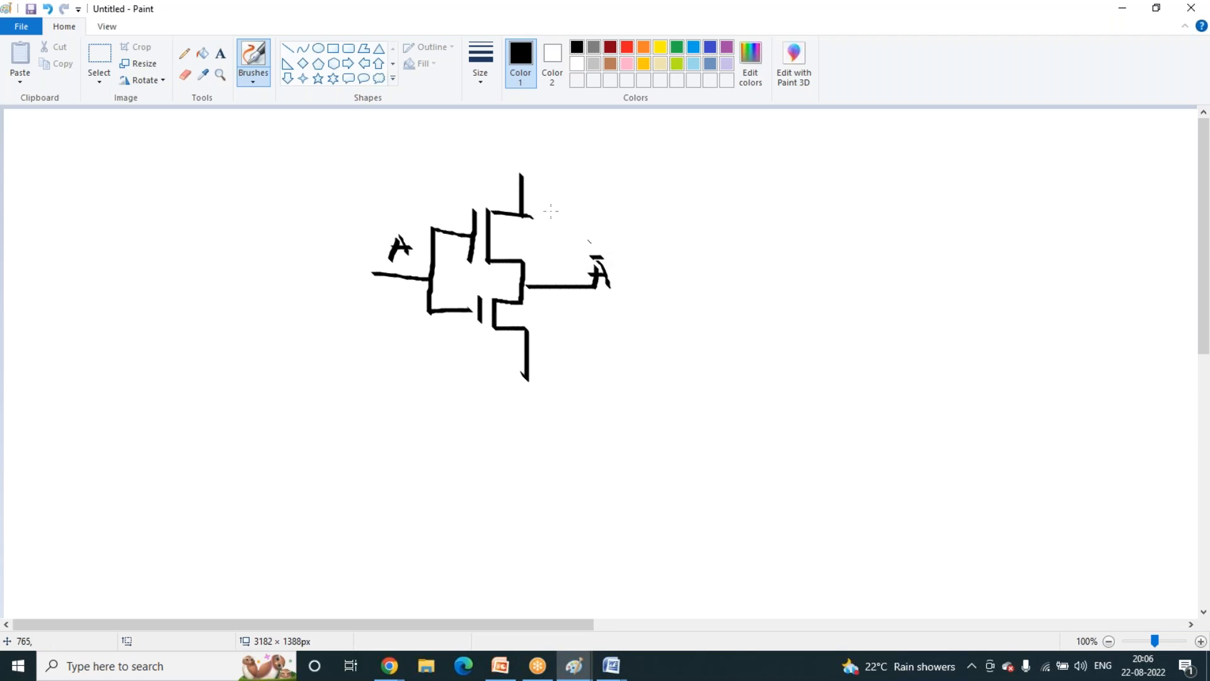
left_click_drag(451, 176, 601, 178)
left_click_drag(464, 376, 565, 376)
mouse_move(473, 228)
left_mouse_down()
mouse_move(458, 243)
mouse_move(499, 239)
mouse_move(548, 198)
mouse_move(518, 198)
left_mouse_up()
mouse_move(498, 312)
left_mouse_down()
mouse_move(523, 314)
mouse_move(537, 356)
mouse_move(501, 355)
left_mouse_up()
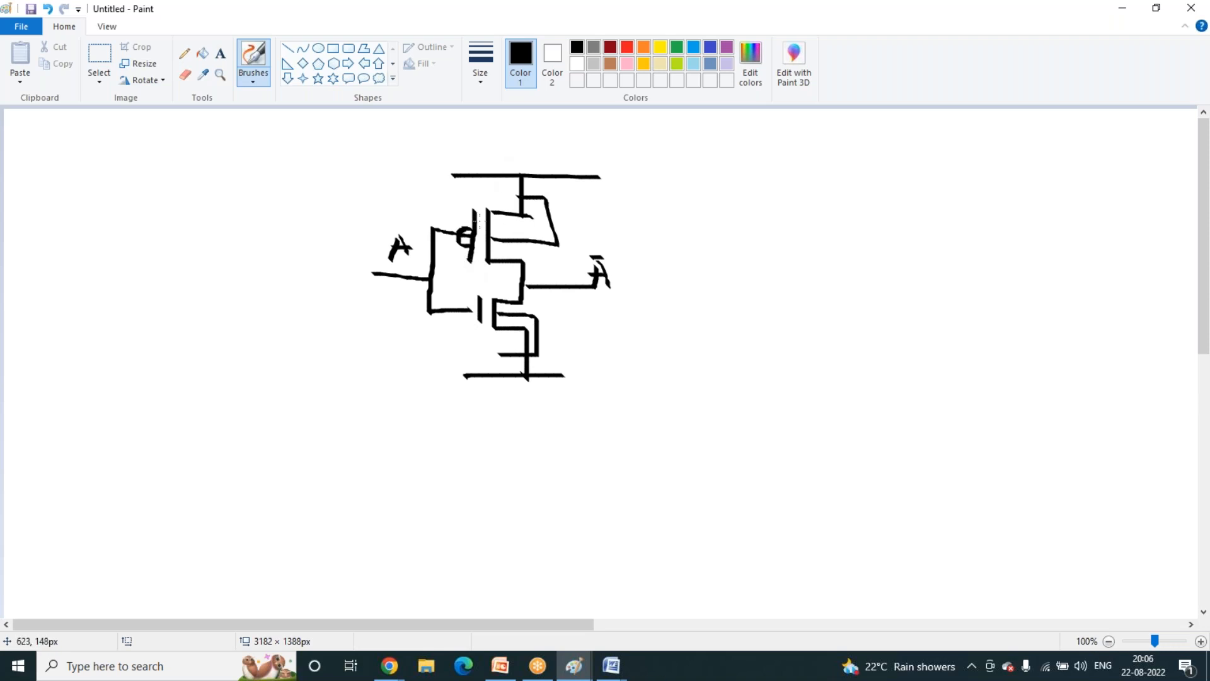
- Label the S and D terminals, write VDD and Vss on the rails, and draw an arrow rightward
left_click_drag(503, 192, 509, 210)
mouse_move(502, 268)
left_mouse_down()
mouse_move(539, 314)
mouse_move(546, 356)
left_mouse_up()
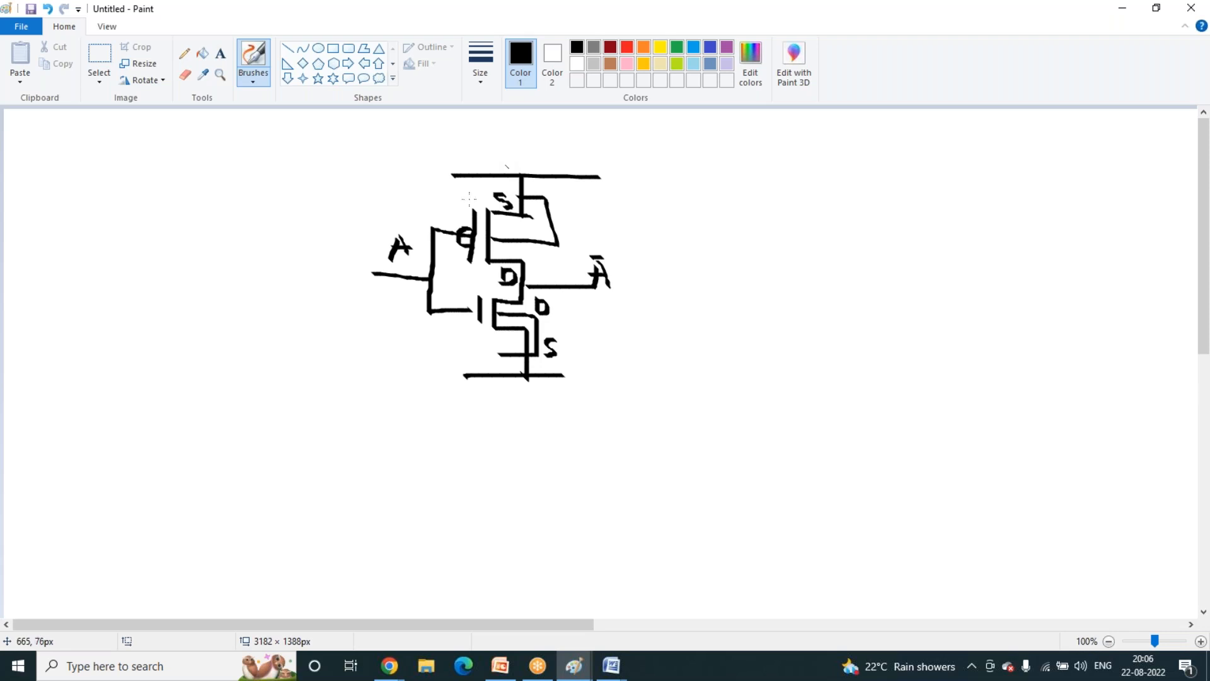
left_click(731, 6)
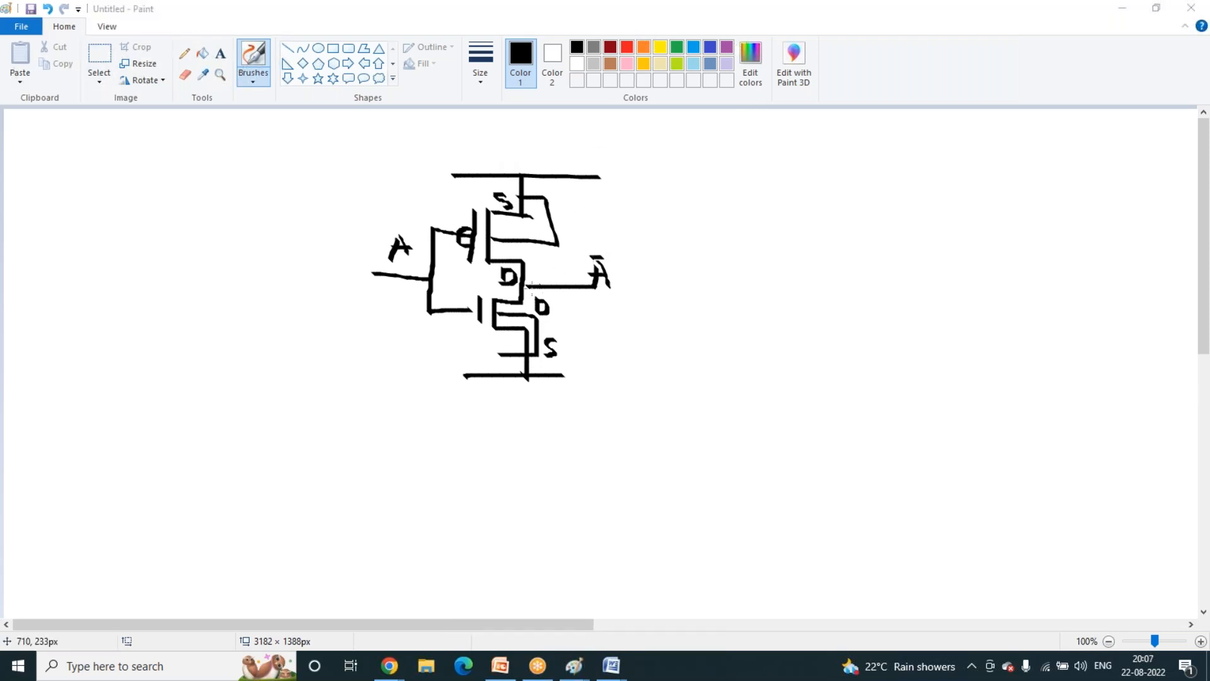
left_click(603, 248)
mouse_move(627, 154)
left_mouse_down()
mouse_move(655, 202)
mouse_move(657, 175)
mouse_move(657, 191)
mouse_move(689, 197)
left_mouse_up()
left_click_drag(570, 375, 620, 405)
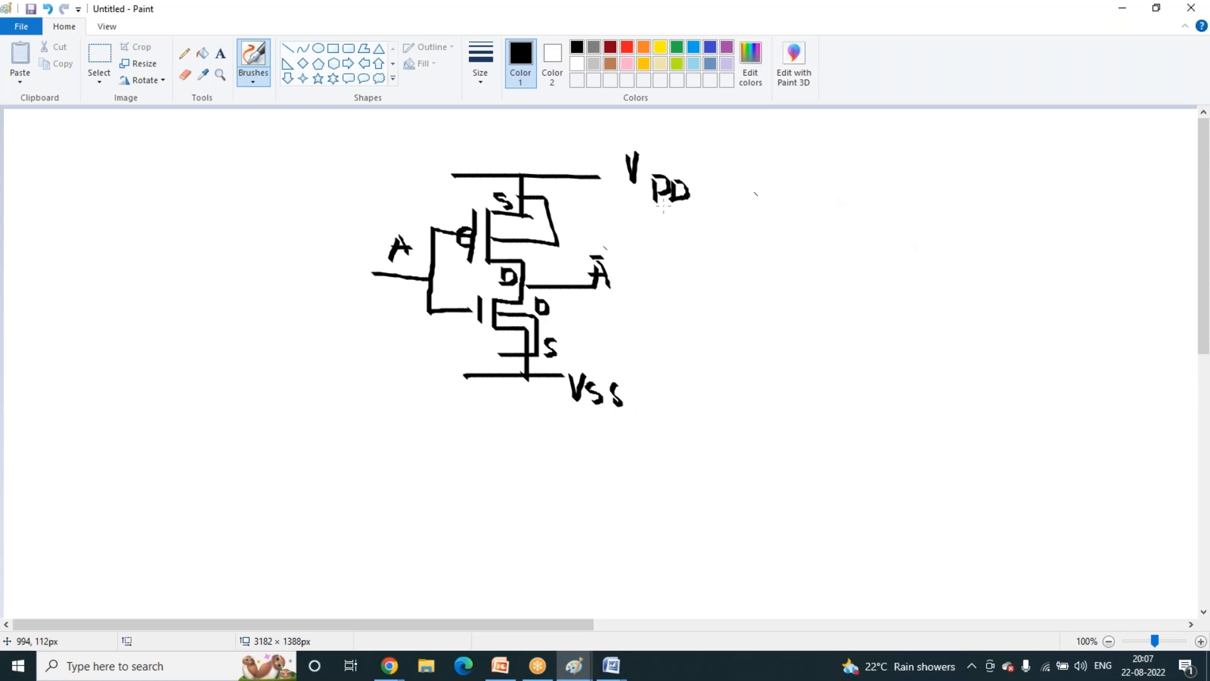
mouse_move(694, 254)
left_mouse_down()
mouse_move(721, 258)
mouse_move(722, 294)
left_mouse_up()
- Draw the stick diagram's top and bottom rails labelled VDD and Vss
left_click_drag(783, 186, 1114, 185)
left_click_drag(770, 384, 1131, 380)
mouse_move(1045, 139)
left_mouse_down()
mouse_move(1065, 170)
mouse_move(1078, 136)
left_mouse_up()
mouse_move(1089, 150)
left_mouse_down()
mouse_move(1092, 172)
mouse_move(1126, 176)
left_mouse_up()
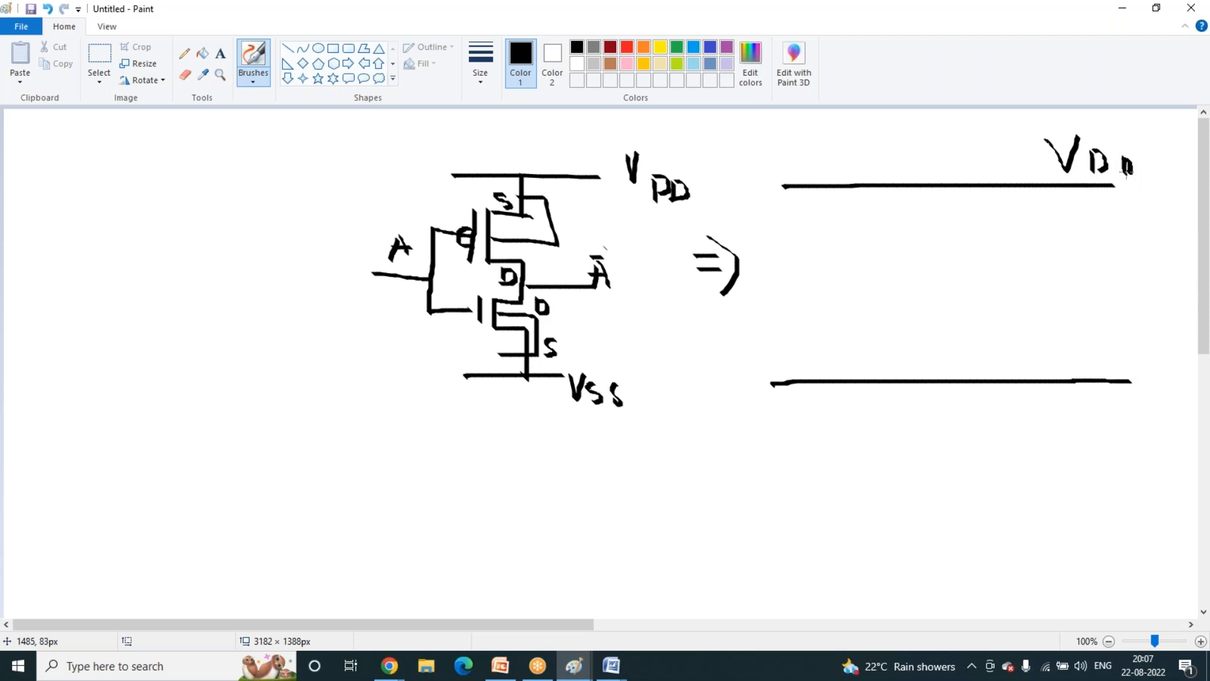
mouse_move(1053, 409)
left_mouse_down()
mouse_move(1072, 405)
mouse_move(1082, 435)
mouse_move(1111, 440)
left_mouse_up()
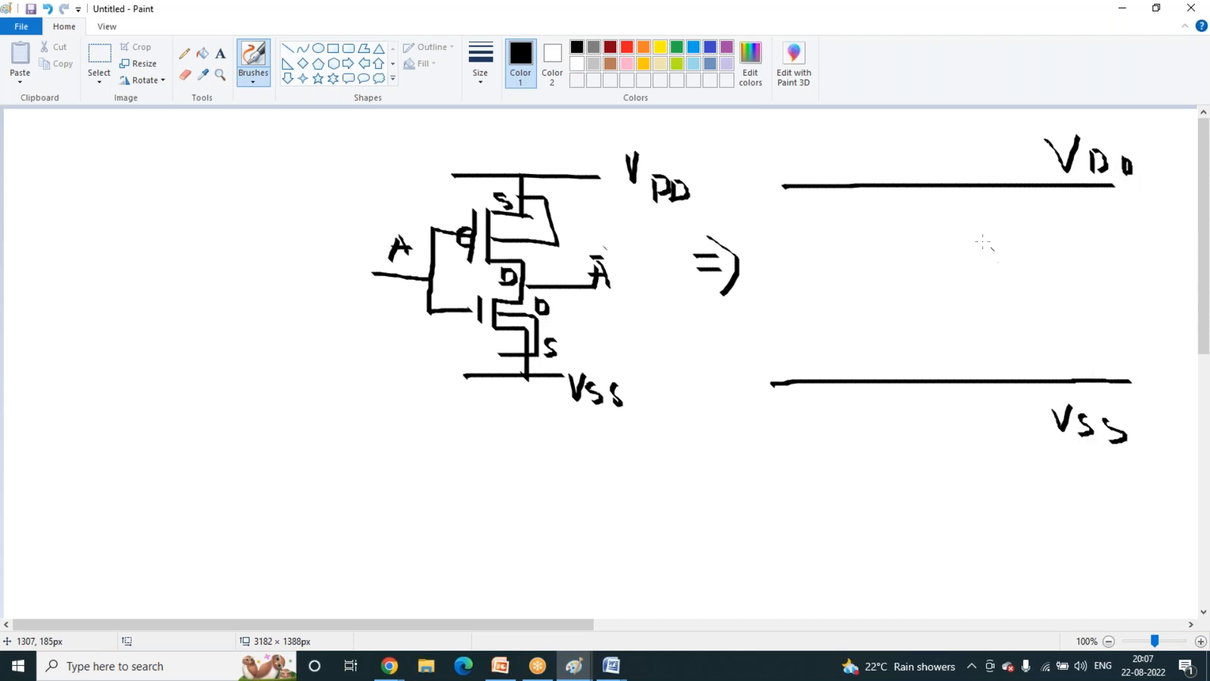
- Draw a transistor cross between the rails and a dashed divider beneath it
mouse_move(889, 241)
left_mouse_down()
mouse_move(972, 241)
mouse_move(924, 269)
left_mouse_up()
left_click_drag(852, 299, 873, 299)
left_click_drag(890, 298, 907, 298)
left_click_drag(924, 297, 928, 299)
left_click_drag(976, 298, 1034, 298)
left_click_drag(1097, 300, 1113, 298)
- Mark G on the upper transistor and sketch a lower cross, undoing the stray curved strokes
left_click_drag(476, 331, 488, 353)
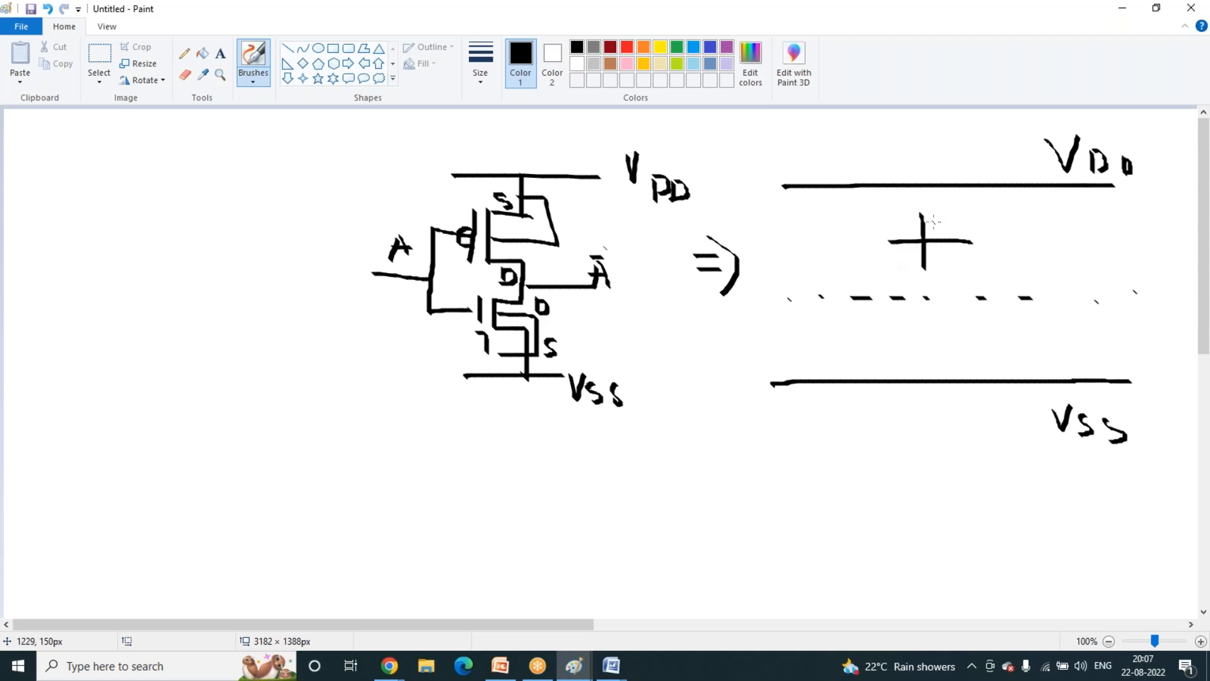
mouse_move(935, 212)
left_mouse_down()
mouse_move(929, 232)
mouse_move(940, 228)
mouse_move(891, 258)
mouse_move(957, 275)
mouse_move(971, 259)
mouse_move(958, 275)
left_mouse_up()
mouse_move(896, 344)
left_mouse_down()
mouse_move(964, 344)
mouse_move(926, 370)
left_mouse_up()
mouse_move(963, 271)
left_mouse_down()
mouse_move(919, 292)
mouse_move(887, 269)
mouse_move(943, 284)
left_mouse_up()
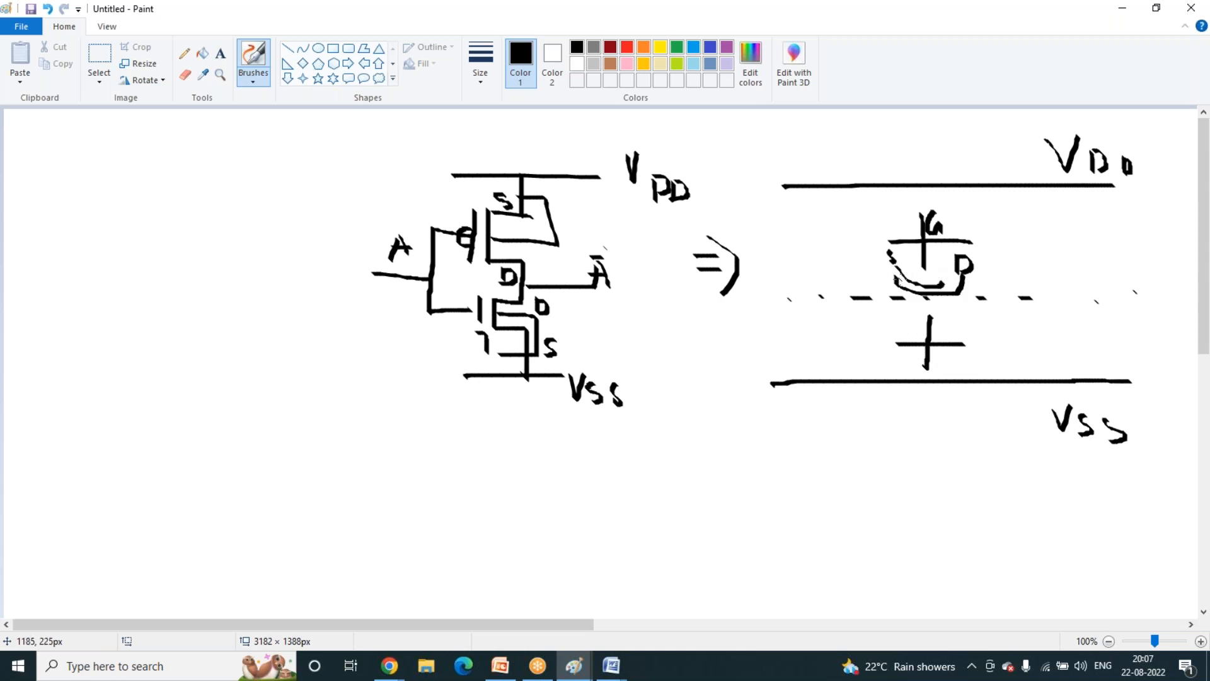
key("ctrl+z")
key("ctrl+z")
key("ctrl+z")
key("ctrl+z")
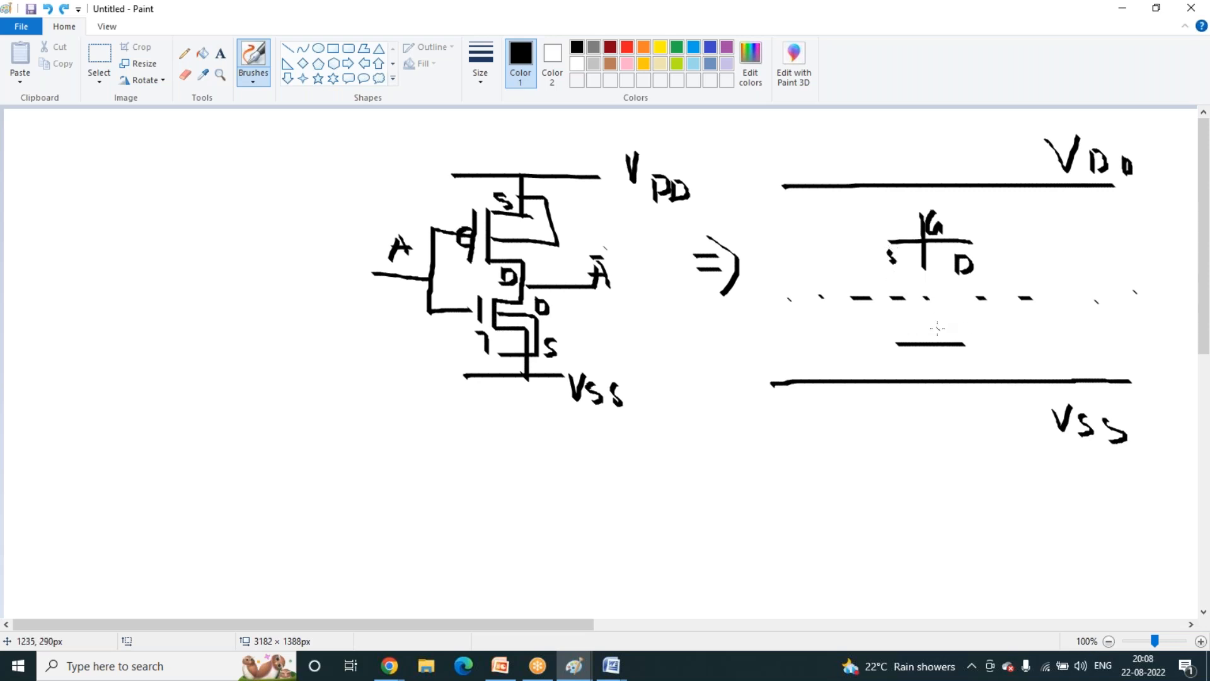
- Write the '(Schematic)' caption under the inverter schematic
left_click_drag(420, 475, 425, 472)
mouse_move(487, 422)
left_mouse_down()
mouse_move(477, 448)
mouse_move(507, 433)
mouse_move(540, 447)
mouse_move(573, 419)
mouse_move(604, 447)
left_mouse_up()
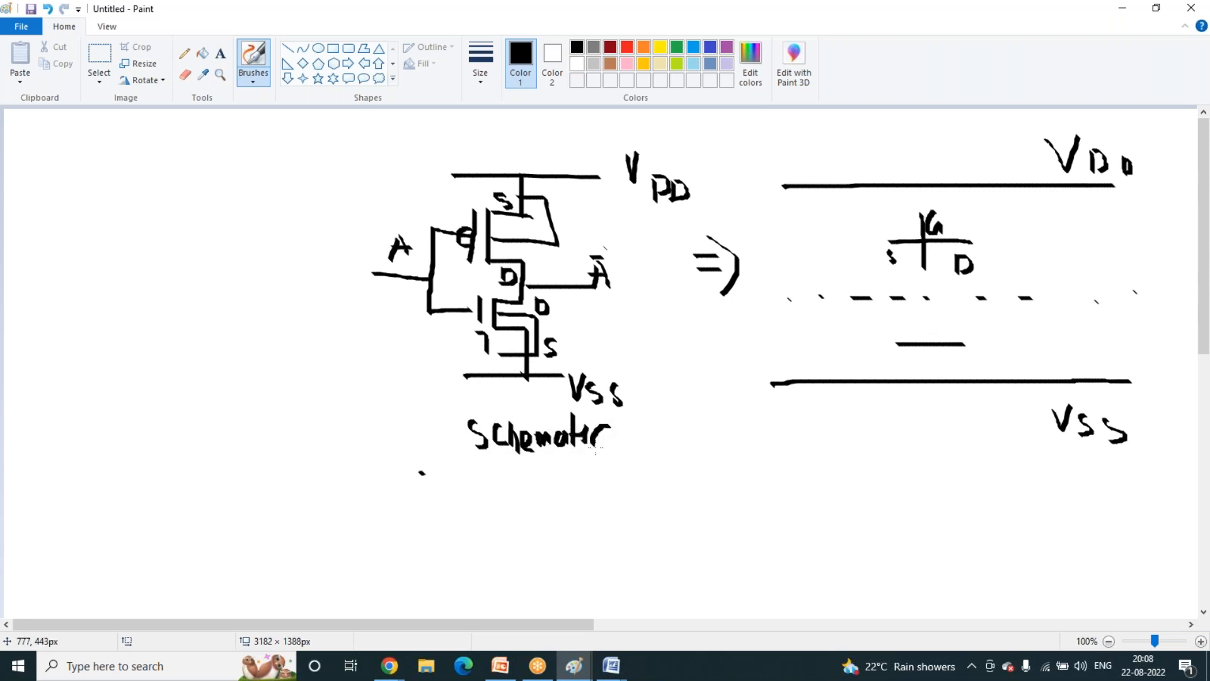
left_click_drag(445, 393, 531, 490)
left_click_drag(613, 408, 632, 495)
- Write the '(Stick)' caption under the stick diagram
mouse_move(880, 435)
left_mouse_down()
mouse_move(869, 441)
mouse_move(898, 494)
left_mouse_up()
left_click_drag(1025, 430, 1023, 481)
mouse_move(914, 448)
left_mouse_down()
mouse_move(907, 480)
mouse_move(926, 483)
left_mouse_up()
mouse_move(915, 470)
left_mouse_down()
mouse_move(944, 470)
mouse_move(948, 483)
mouse_move(960, 467)
mouse_move(969, 484)
left_mouse_up()
left_click(941, 449)
left_click_drag(973, 460, 975, 490)
mouse_move(985, 469)
left_mouse_down()
mouse_move(974, 479)
mouse_move(1013, 505)
left_mouse_up()
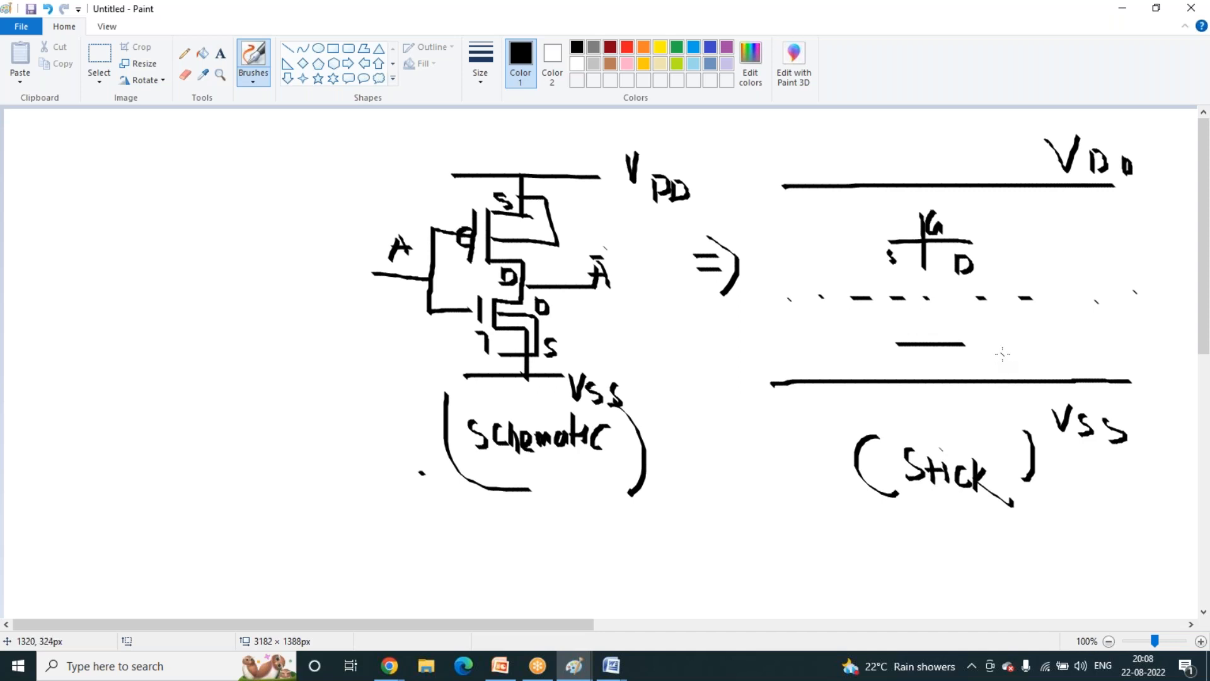
- Label the lower transistor G, S and D, undoing a stray R stroke
mouse_move(933, 322)
left_mouse_down()
mouse_move(932, 372)
mouse_move(946, 380)
left_mouse_up()
mouse_move(736, 141)
left_mouse_down()
mouse_move(736, 183)
mouse_move(749, 149)
mouse_move(770, 181)
left_mouse_up()
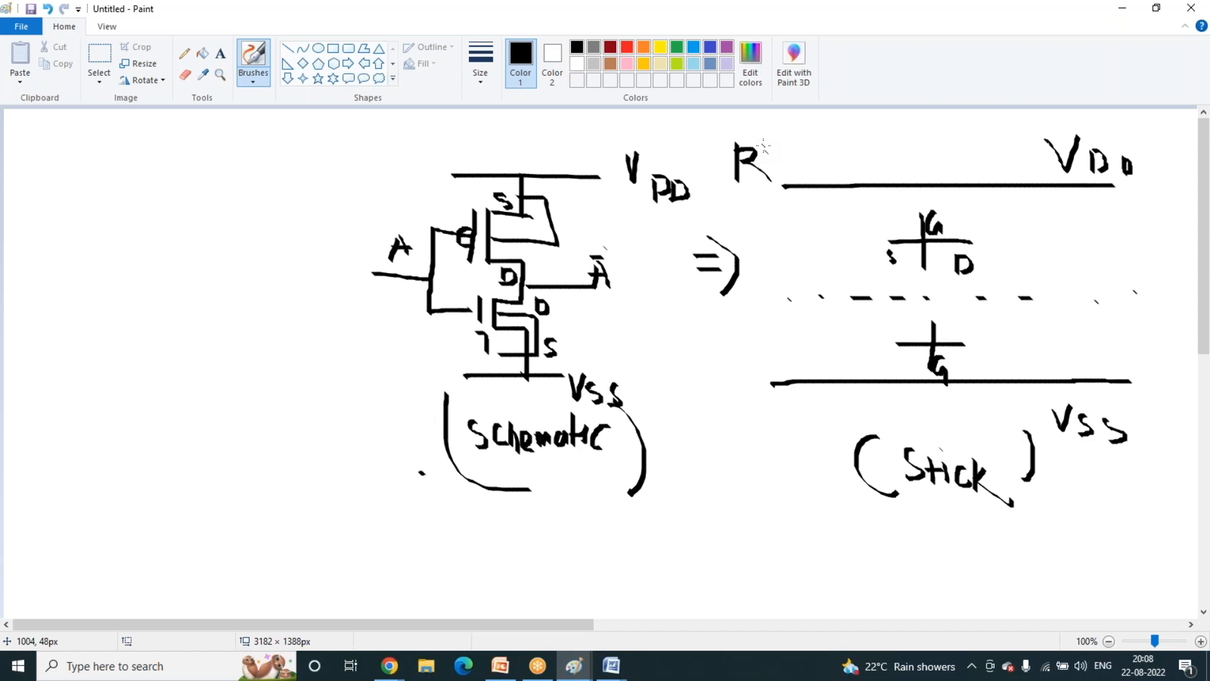
key("ctrl+z")
key("ctrl+z")
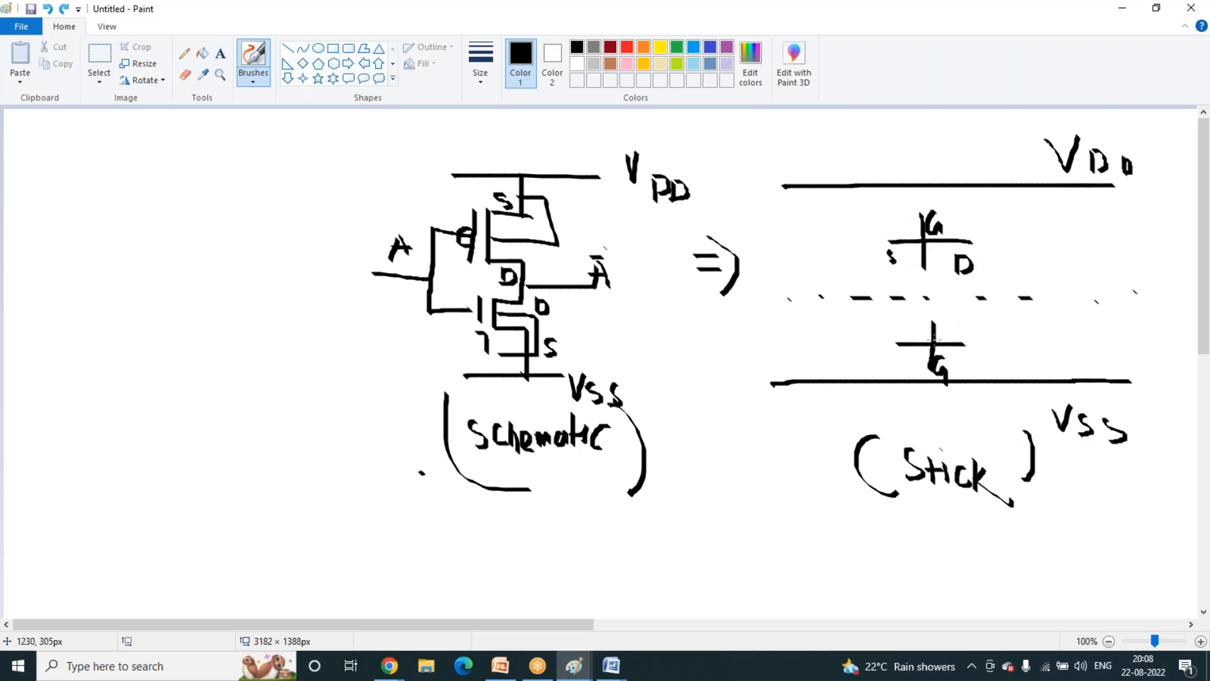
mouse_move(909, 354)
left_mouse_down()
mouse_move(898, 368)
mouse_move(965, 371)
left_mouse_up()
- In blue, connect the upper source to VDD and mark in, out and g labels on the schematic
left_click(711, 49)
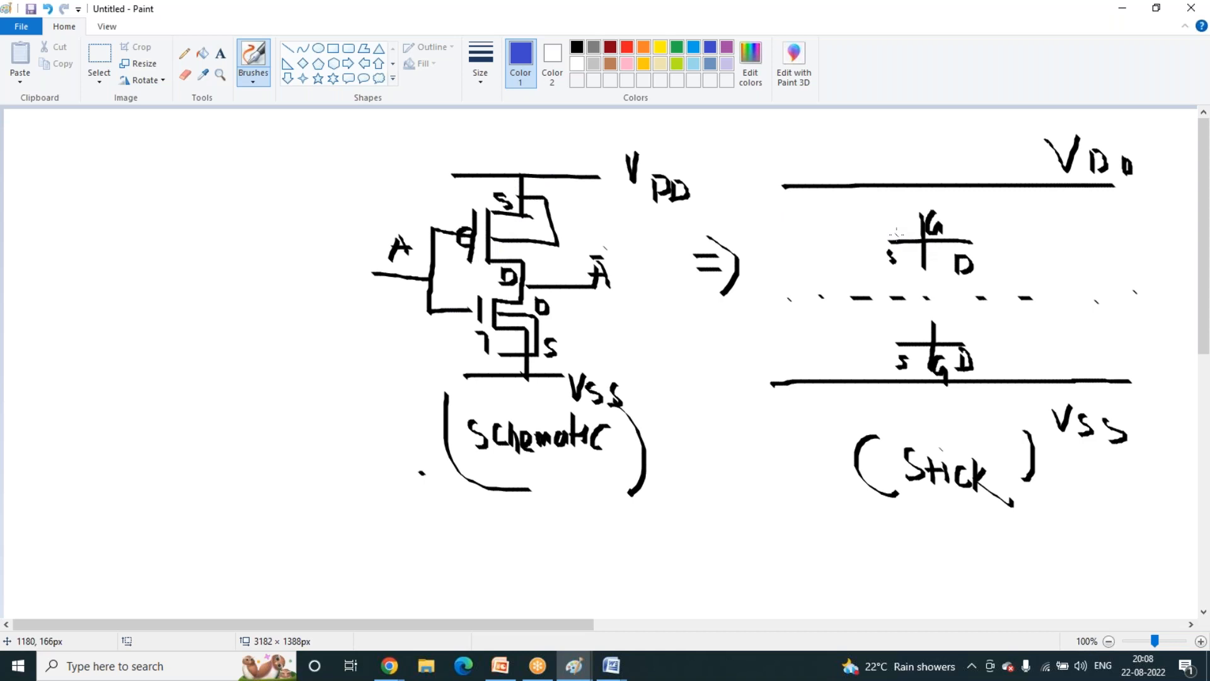
mouse_move(892, 242)
left_mouse_down()
mouse_move(891, 180)
mouse_move(899, 195)
mouse_move(890, 184)
mouse_move(883, 197)
mouse_move(906, 263)
mouse_move(877, 262)
left_mouse_up()
left_click_drag(607, 285, 646, 284)
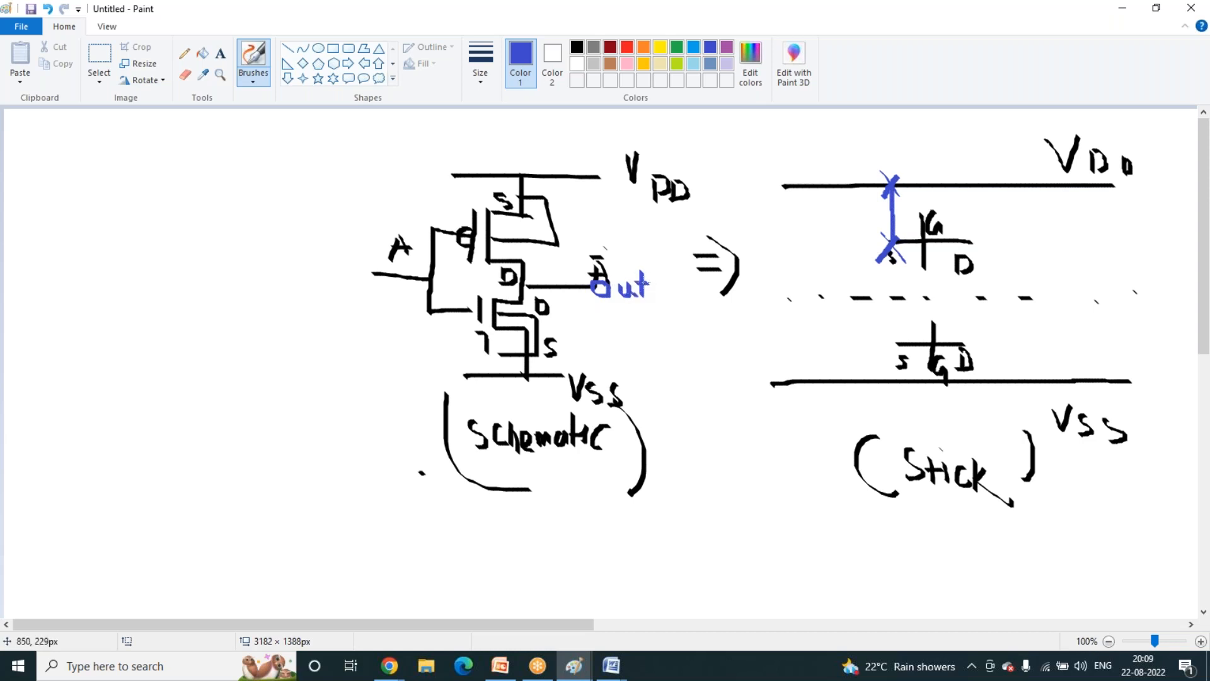
mouse_move(392, 287)
left_mouse_down()
mouse_move(389, 303)
mouse_move(417, 291)
left_mouse_up()
left_click_drag(441, 216, 455, 235)
left_click_drag(458, 315, 463, 336)
- Join the two gates to an input line and wire the pMOS drain to nMOS with contacts and output stub
left_click_drag(924, 265, 926, 341)
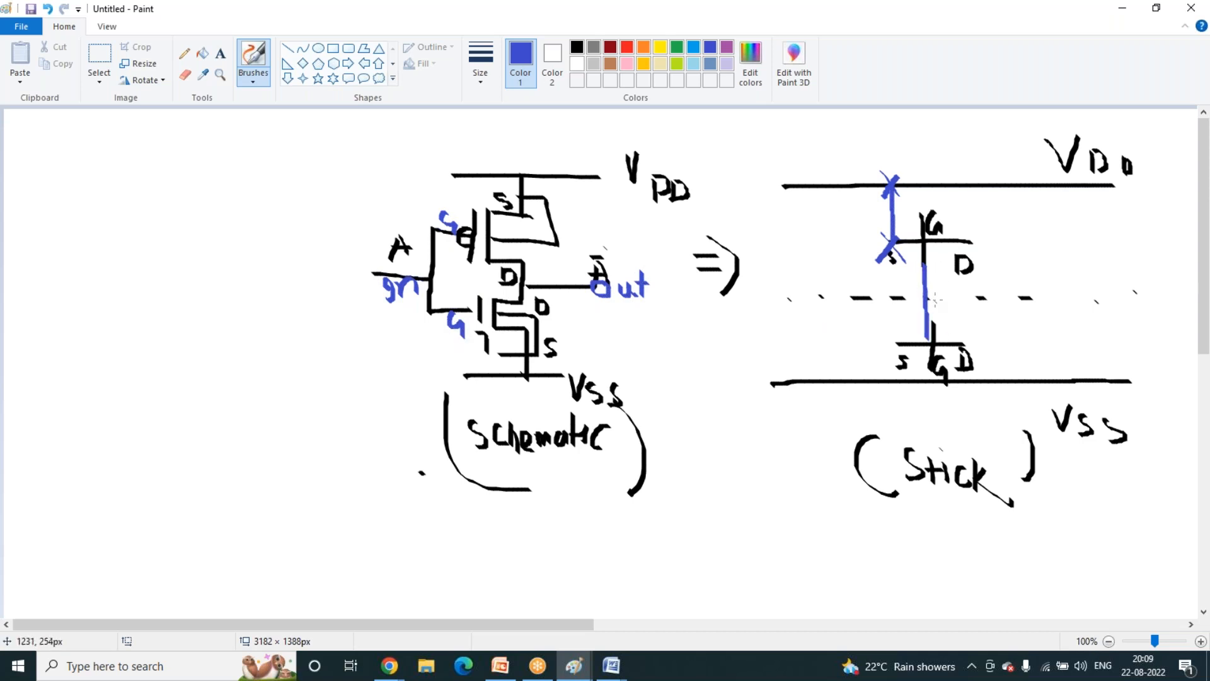
mouse_move(927, 298)
left_mouse_down()
mouse_move(881, 289)
mouse_move(871, 341)
mouse_move(888, 335)
left_mouse_up()
mouse_move(965, 241)
left_mouse_down()
mouse_move(969, 349)
mouse_move(944, 346)
left_mouse_up()
mouse_move(967, 231)
left_mouse_down()
mouse_move(985, 263)
mouse_move(980, 232)
mouse_move(959, 251)
left_mouse_up()
mouse_move(951, 332)
left_mouse_down()
mouse_move(978, 363)
mouse_move(964, 363)
left_mouse_up()
mouse_move(970, 306)
left_mouse_down()
mouse_move(1008, 305)
mouse_move(1007, 321)
mouse_move(1036, 301)
mouse_move(1047, 331)
mouse_move(1057, 307)
left_mouse_up()
- Connect the nMOS source down to Vss with a labelled contact on the rail
left_click_drag(900, 344, 900, 385)
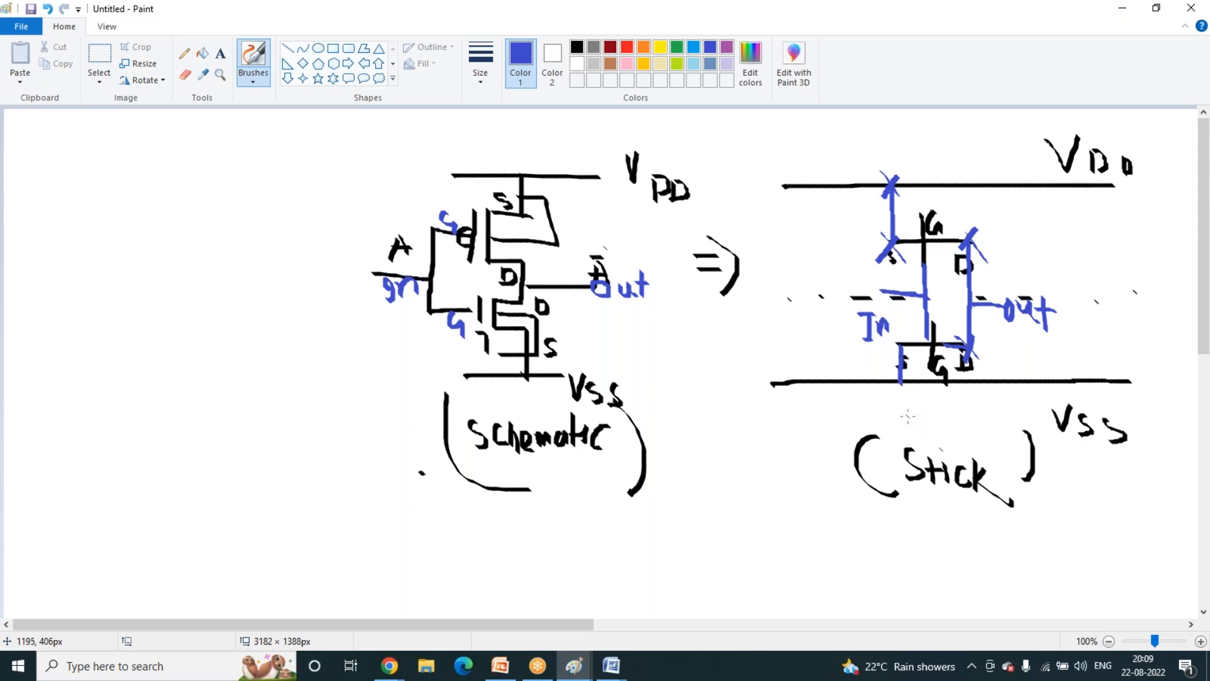
mouse_move(883, 395)
left_mouse_down()
mouse_move(913, 433)
mouse_move(930, 415)
mouse_move(921, 439)
left_mouse_up()
mouse_move(892, 376)
left_mouse_down()
mouse_move(910, 395)
mouse_move(892, 411)
left_mouse_up()
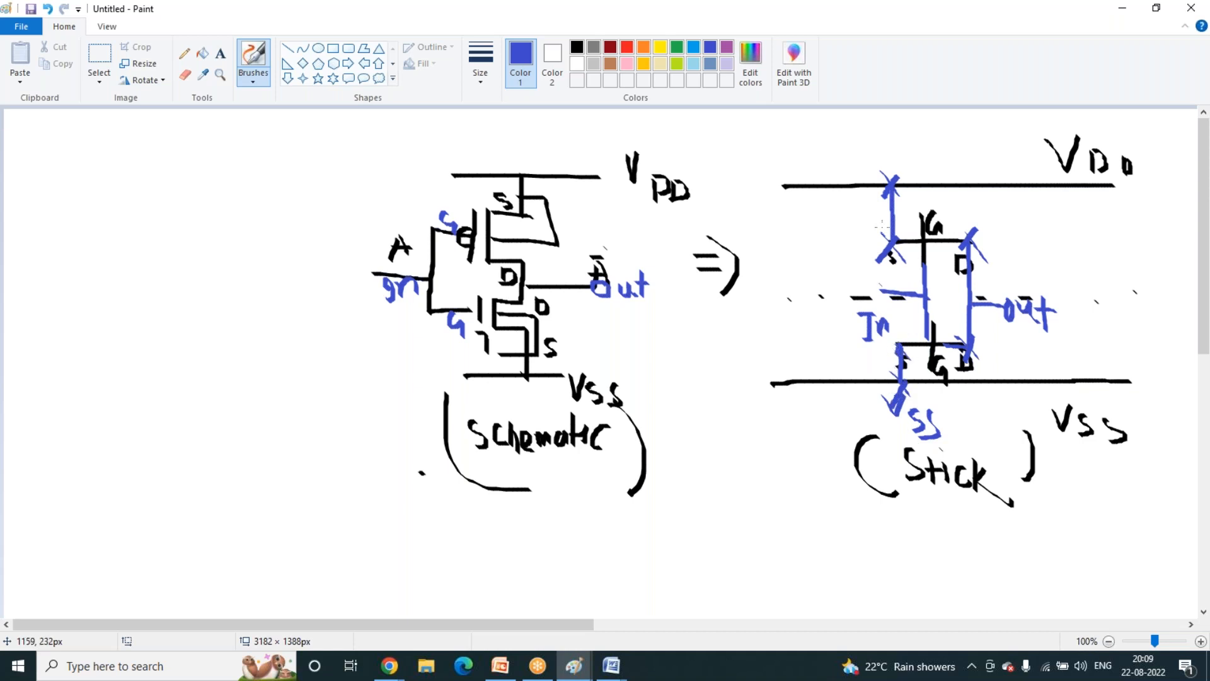
left_click(899, 21)
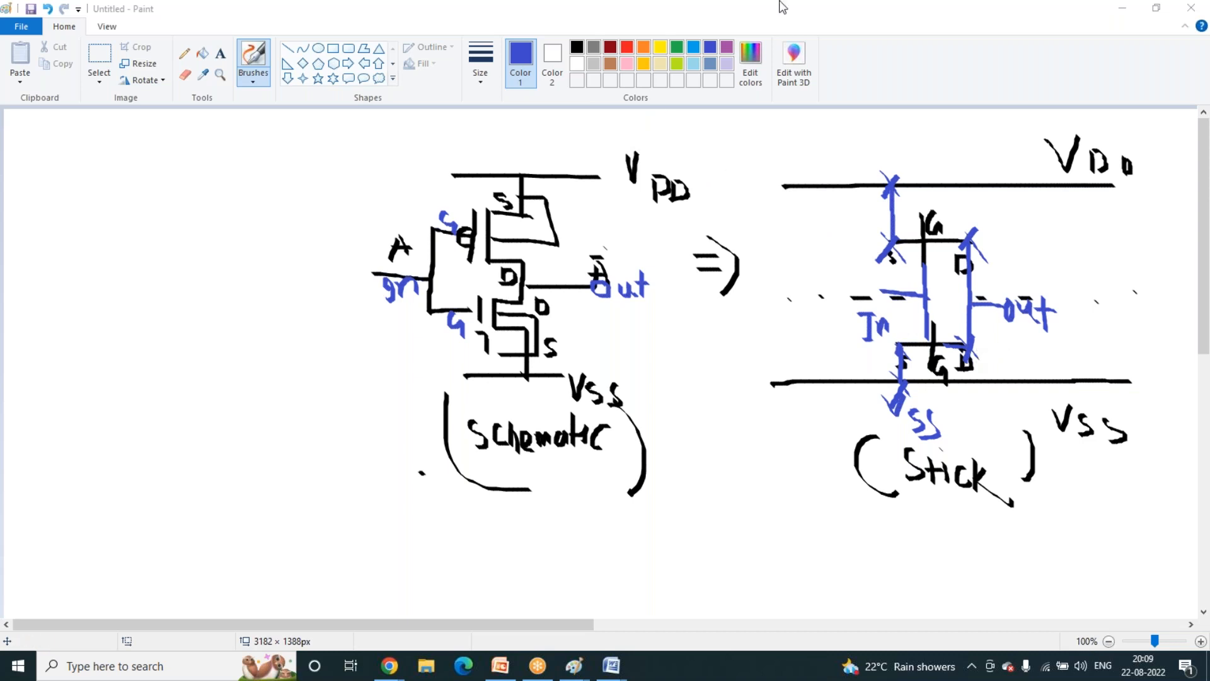
- Label D and S on the lower transistor and draw a thick diagonal from the upper drain
left_click_drag(870, 332, 860, 351)
mouse_move(1006, 339)
left_mouse_down()
mouse_move(979, 362)
mouse_move(977, 393)
left_mouse_up()
left_click_drag(969, 236, 903, 345)
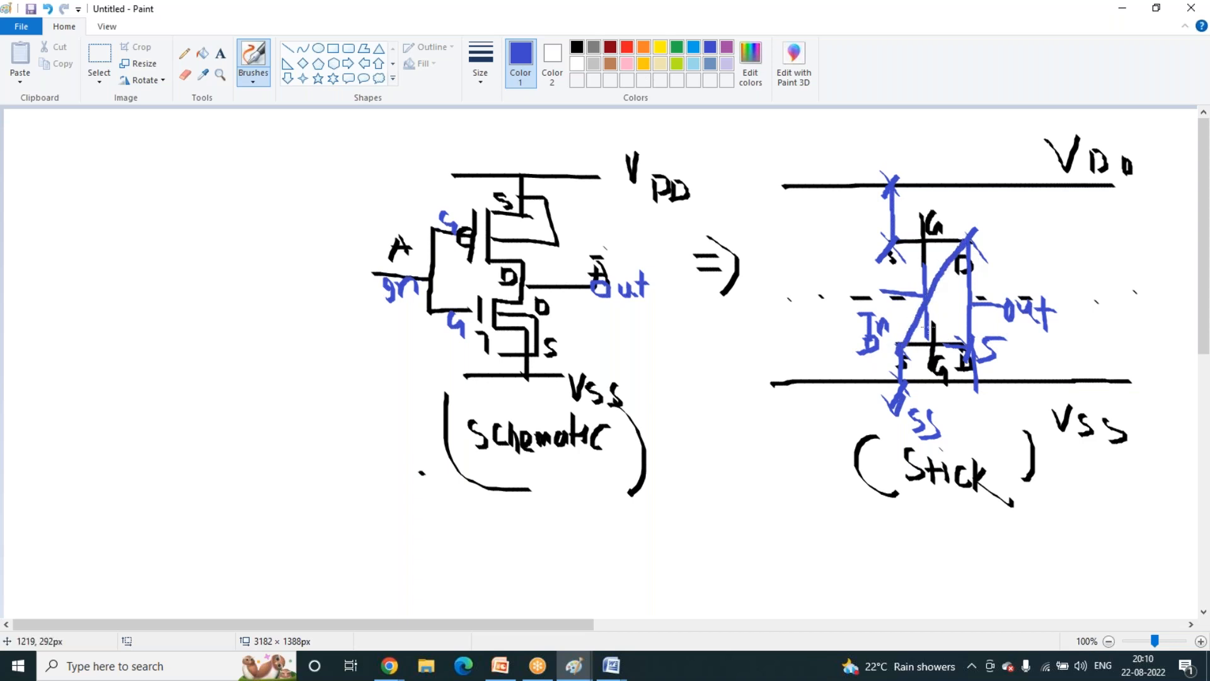
left_click_drag(966, 230, 892, 344)
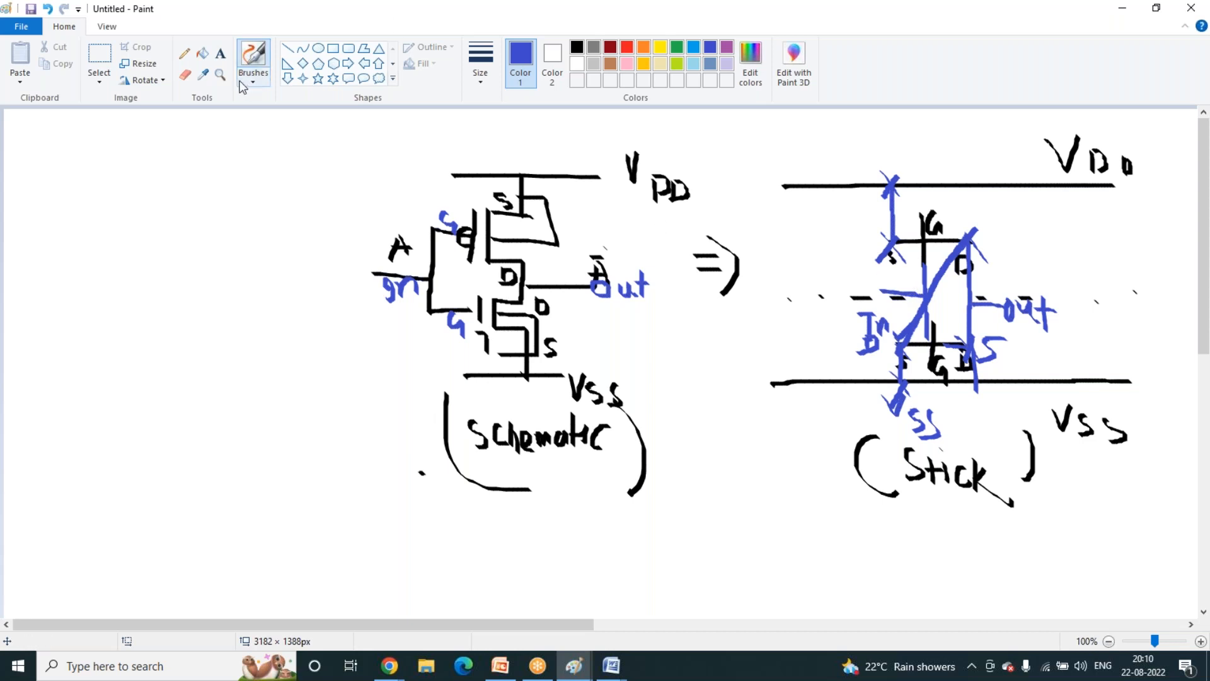
- Draw a blue rectangle and label its length L and width W
left_click(334, 50)
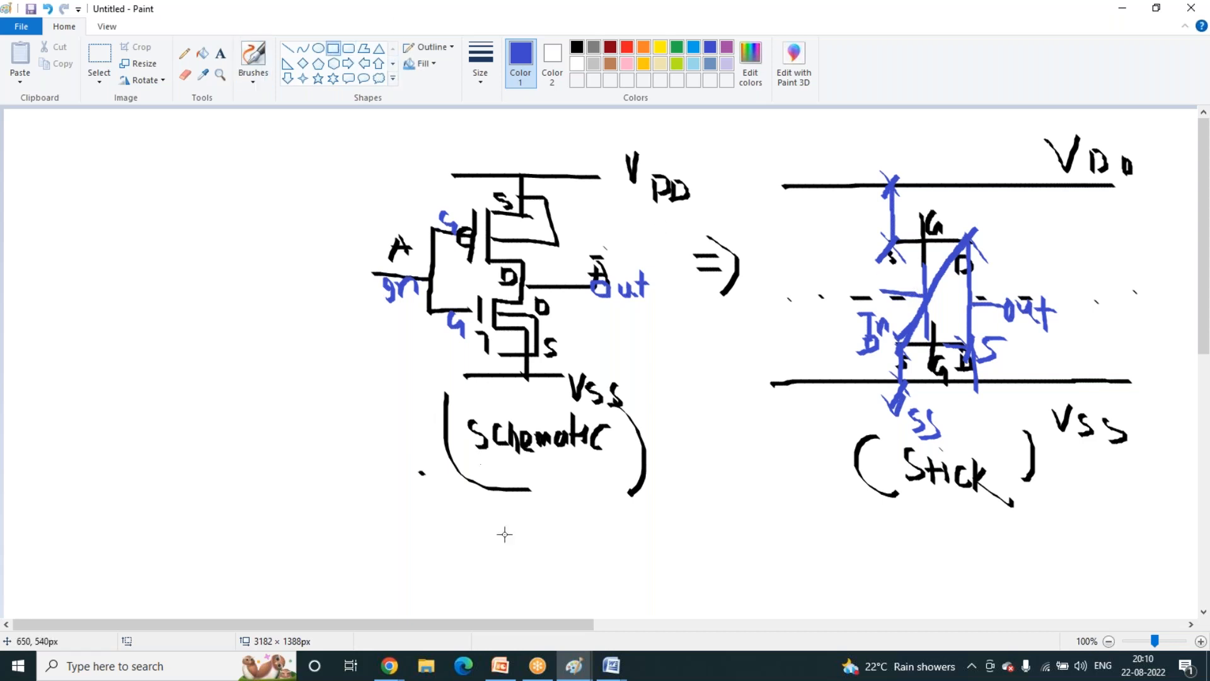
left_click(623, 624)
left_click_drag(228, 265, 977, 346)
left_click(1134, 379)
left_click(255, 75)
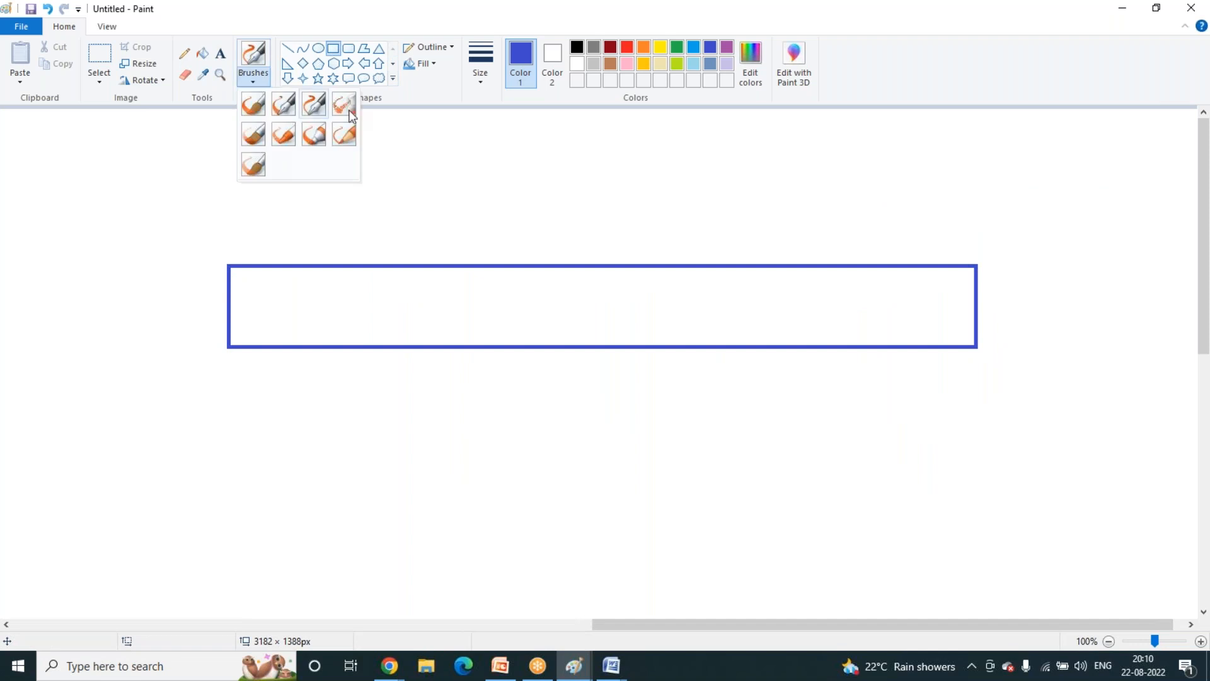
left_click(489, 367)
mouse_move(501, 371)
left_mouse_down()
mouse_move(505, 408)
mouse_move(569, 410)
left_mouse_up()
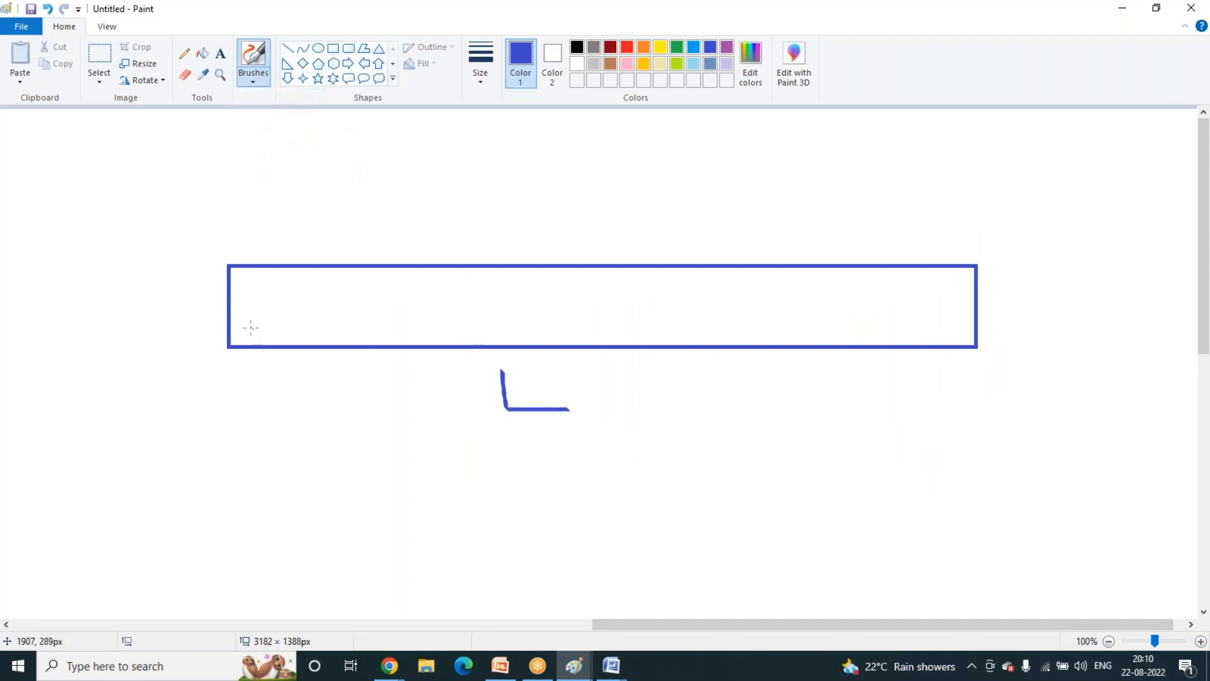
mouse_move(173, 298)
left_mouse_down()
mouse_move(182, 312)
mouse_move(200, 296)
mouse_move(199, 261)
mouse_move(218, 275)
left_mouse_up()
- Select the entire canvas and delete everything
left_click(99, 78)
left_click(136, 167)
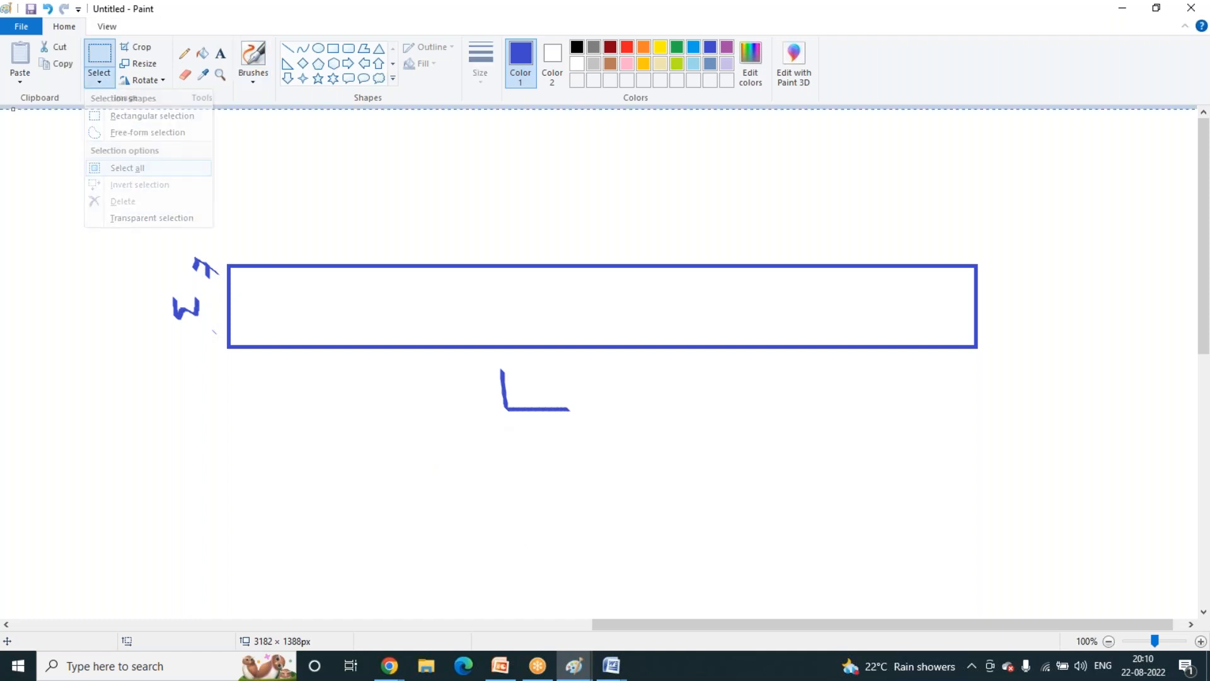
key("Delete")
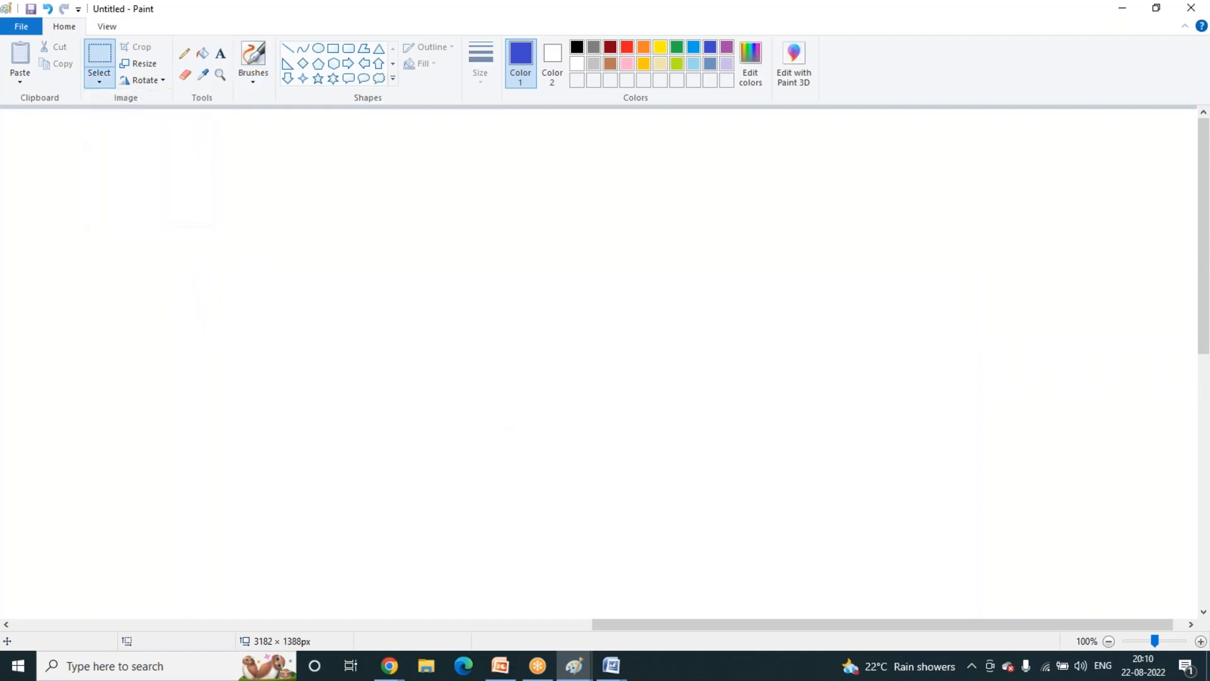
- Draw two offset rounded rectangles and brush lines joining their corners into a 3D bar
left_click(353, 52)
left_click_drag(185, 288, 881, 399)
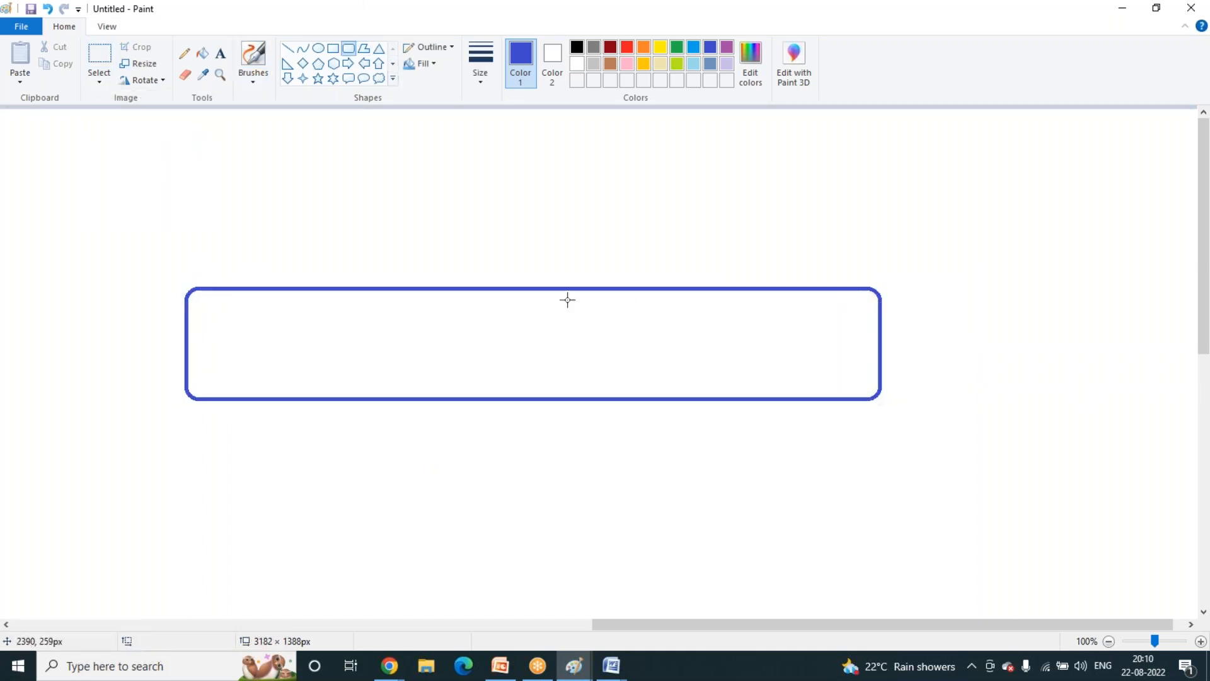
left_click_drag(234, 244, 937, 337)
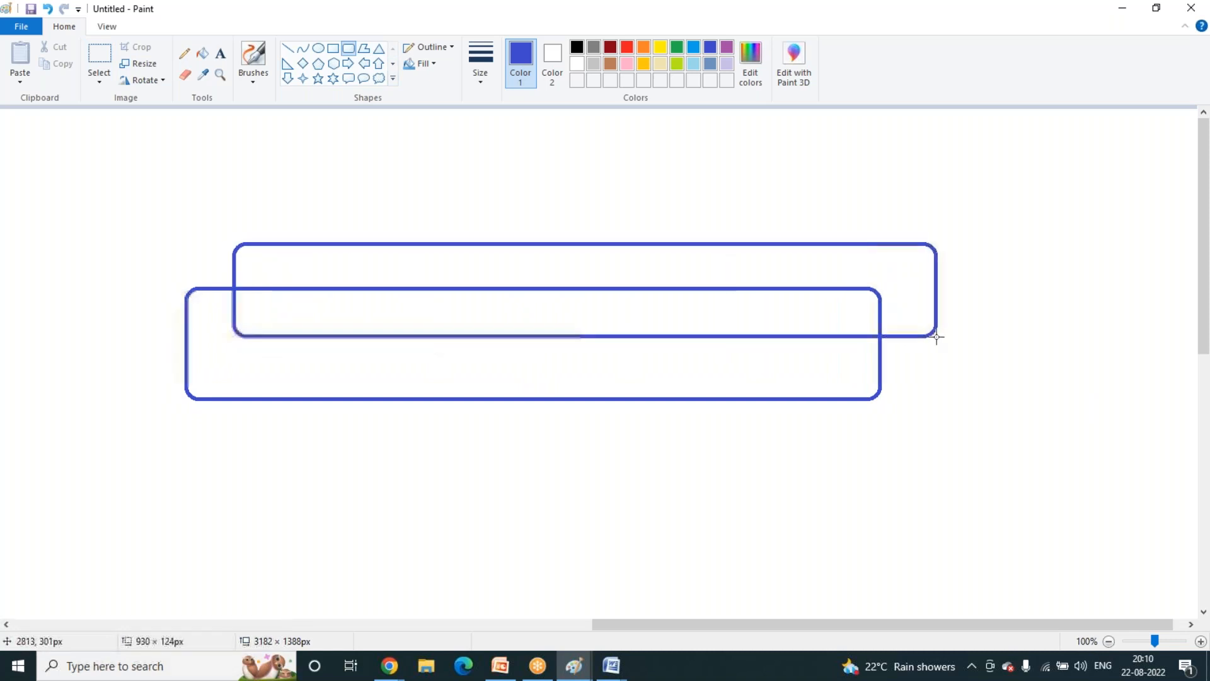
left_click(254, 74)
left_click(272, 218)
left_click_drag(237, 247, 189, 287)
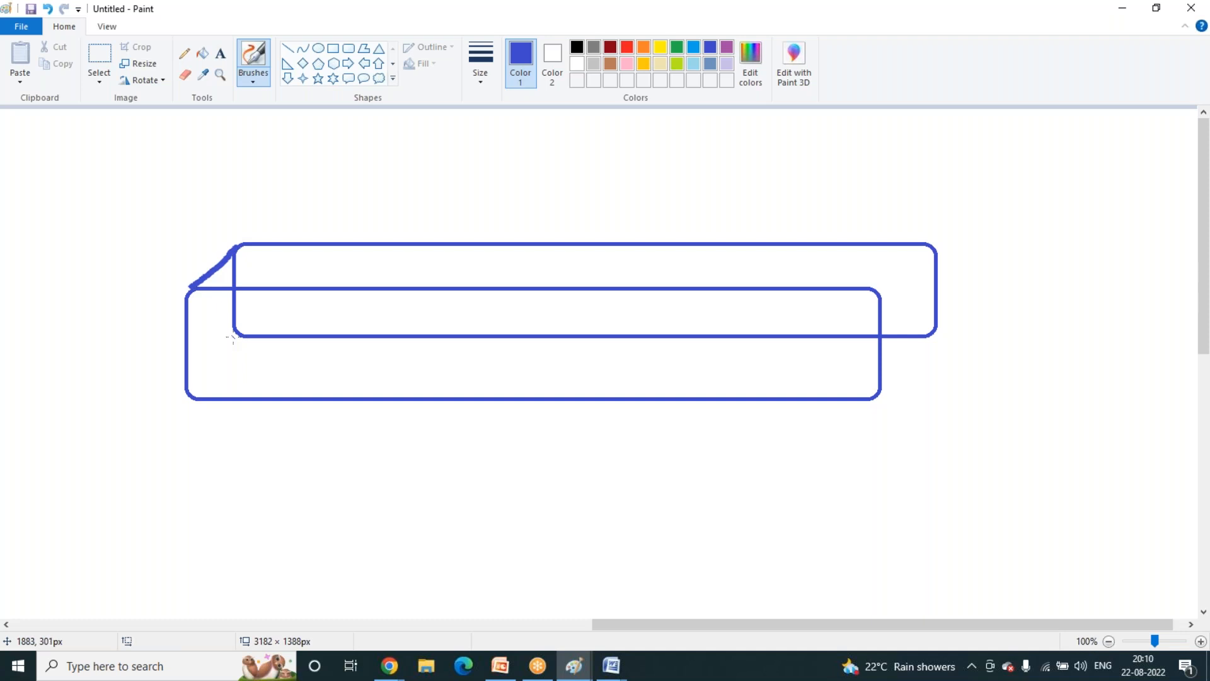
left_click_drag(234, 337, 185, 386)
left_click_drag(929, 248, 880, 295)
left_click_drag(932, 332, 868, 390)
- Label the bar's length L, width W and thickness t
mouse_move(611, 413)
left_mouse_down()
mouse_move(612, 438)
mouse_move(648, 439)
left_mouse_up()
mouse_move(216, 363)
left_mouse_down()
mouse_move(222, 372)
mouse_move(243, 358)
left_mouse_up()
left_click_drag(254, 260, 266, 285)
left_click_drag(243, 272, 270, 270)
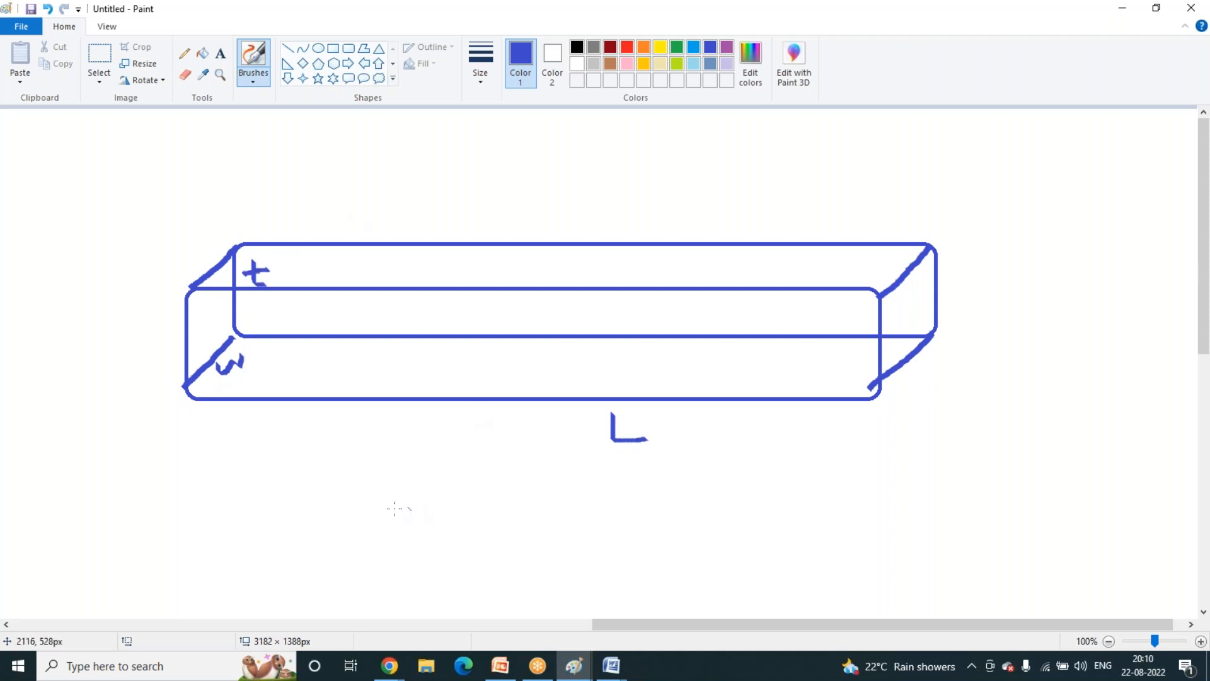
- Handwrite R = ρL/a = ρL/(W×t) beneath the bar
mouse_move(334, 483)
left_mouse_down()
mouse_move(341, 540)
mouse_move(381, 549)
left_mouse_up()
mouse_move(386, 506)
left_mouse_down()
mouse_move(415, 504)
mouse_move(446, 539)
left_mouse_up()
left_click_drag(510, 485, 535, 521)
mouse_move(507, 525)
left_mouse_down()
mouse_move(553, 525)
mouse_move(540, 566)
mouse_move(567, 575)
left_mouse_up()
left_click_drag(593, 497, 615, 505)
mouse_move(595, 521)
left_mouse_down()
mouse_move(624, 522)
mouse_move(658, 481)
mouse_move(639, 540)
left_mouse_up()
mouse_move(709, 470)
left_mouse_down()
mouse_move(736, 505)
mouse_move(795, 517)
left_mouse_up()
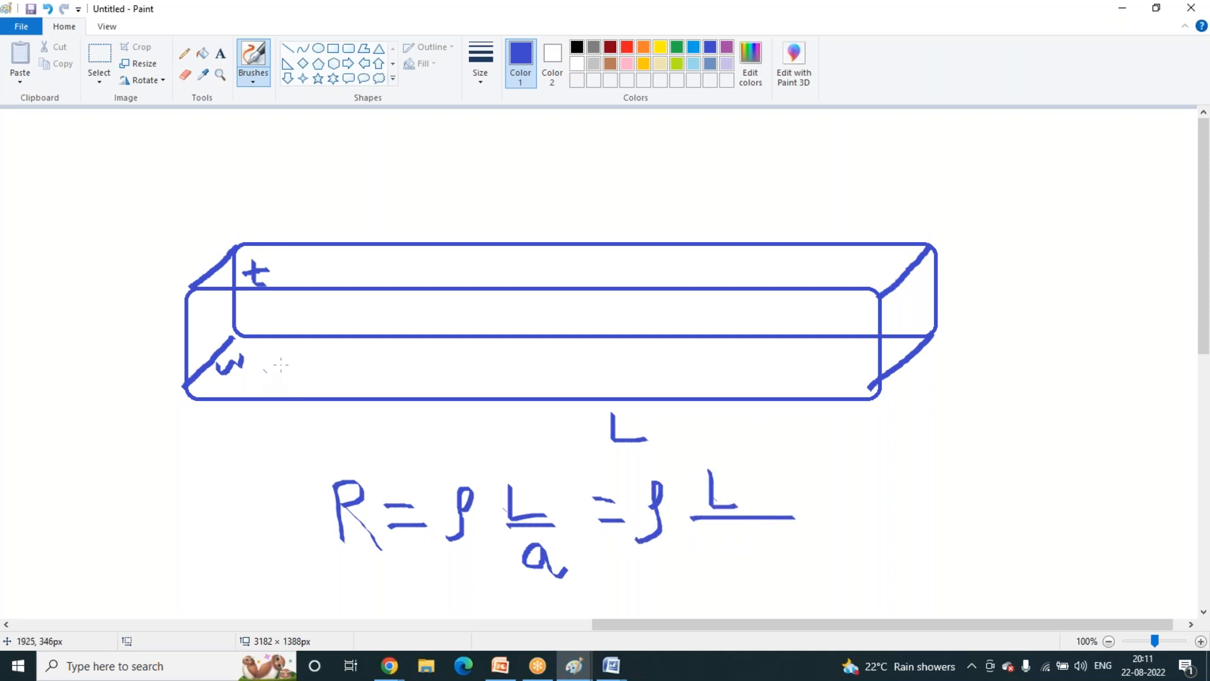
mouse_move(689, 535)
left_mouse_down()
mouse_move(695, 570)
mouse_move(755, 546)
mouse_move(742, 568)
mouse_move(771, 567)
mouse_move(768, 553)
mouse_move(794, 548)
left_mouse_up()
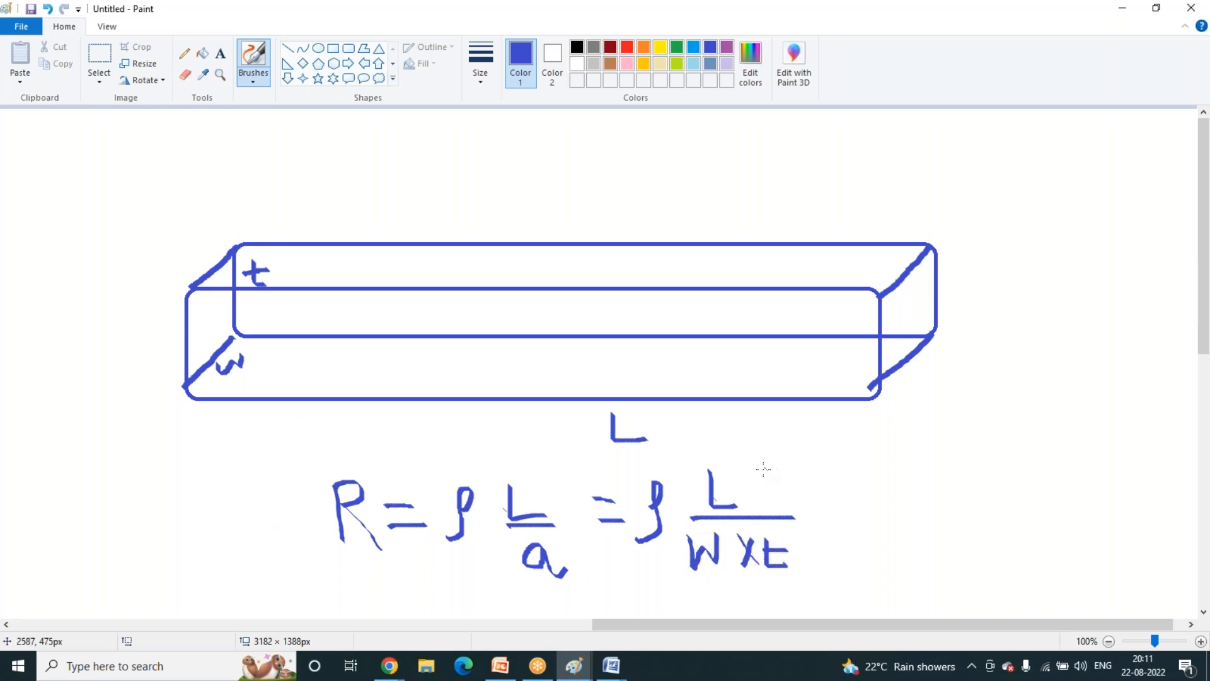
- Add '⇒ R ∝ L' after the formula, undoing one stray stroke
mouse_move(869, 486)
left_mouse_down()
mouse_move(885, 491)
mouse_move(890, 521)
mouse_move(955, 480)
mouse_move(949, 523)
left_mouse_up()
left_click_drag(950, 473, 961, 496)
left_click_drag(959, 495, 994, 520)
mouse_move(1049, 462)
left_mouse_down()
mouse_move(1016, 474)
mouse_move(1065, 502)
mouse_move(1070, 489)
mouse_move(1115, 481)
left_mouse_up()
left_click_drag(1103, 458, 1107, 506)
mouse_move(922, 468)
left_mouse_down()
mouse_move(906, 502)
mouse_move(944, 519)
left_mouse_up()
left_click(567, 624)
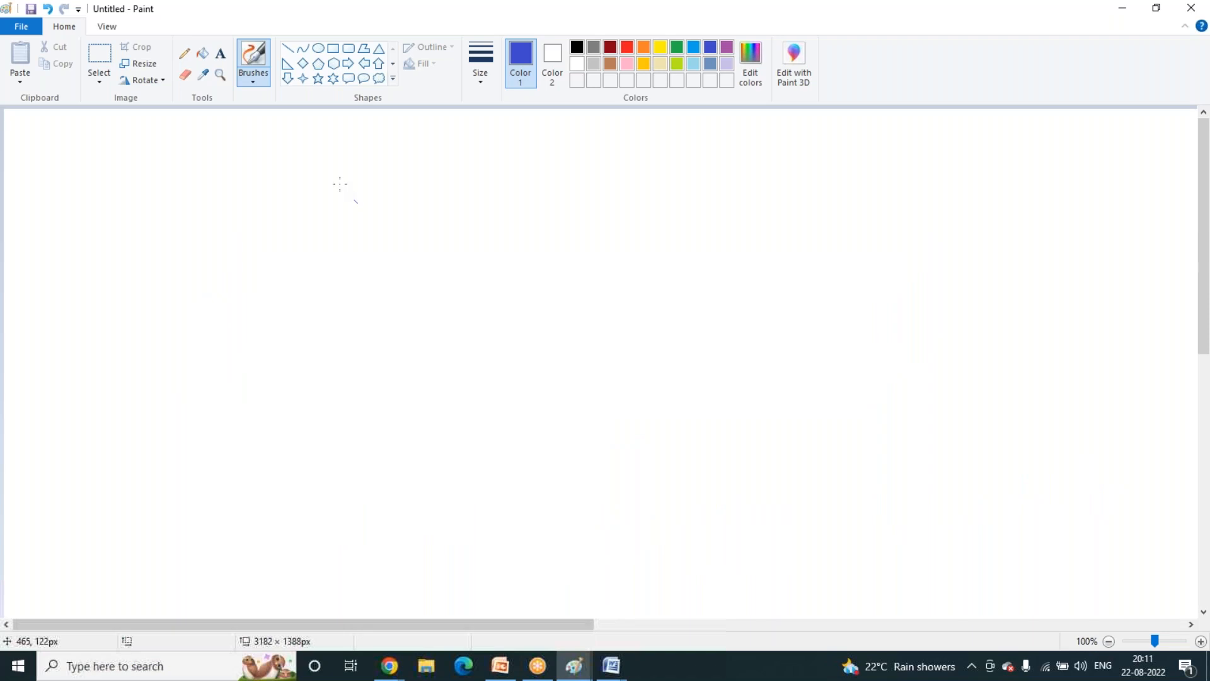
key("ctrl+z")
left_click(611, 624)
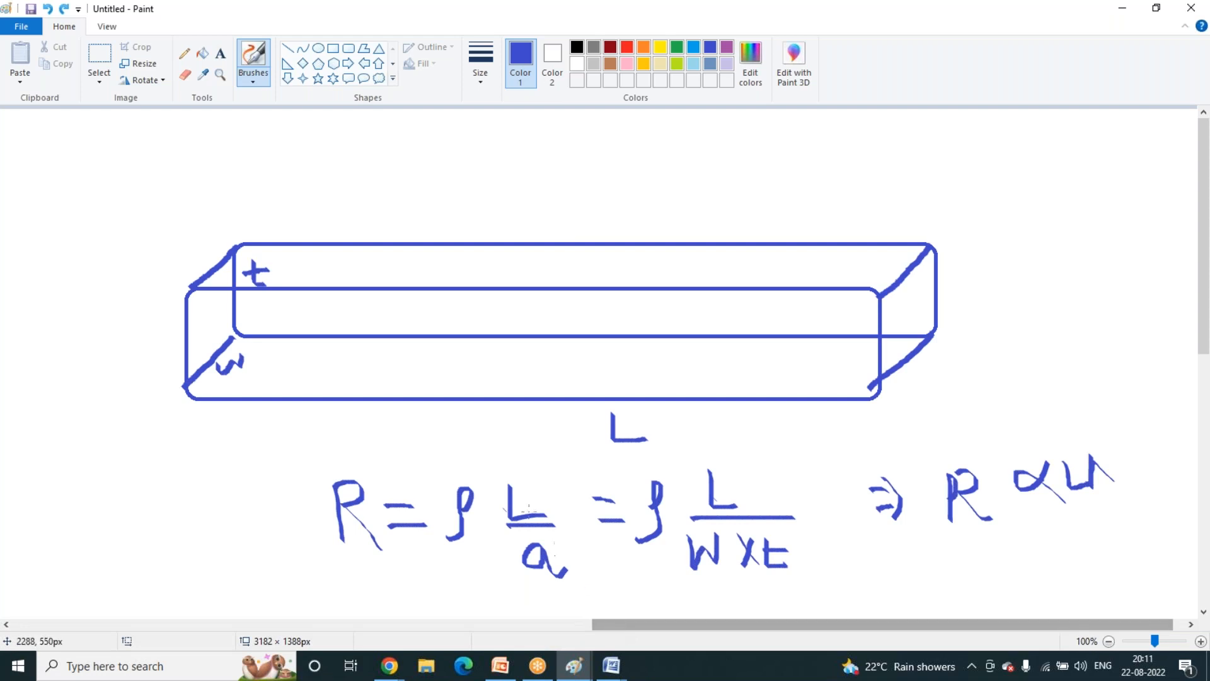
- Brush a blue top line and two transistor crosses joined by a vertical stem
scroll(551, 480, "down", 6)
left_click(260, 78)
left_click(316, 101)
left_click_drag(474, 234, 888, 268)
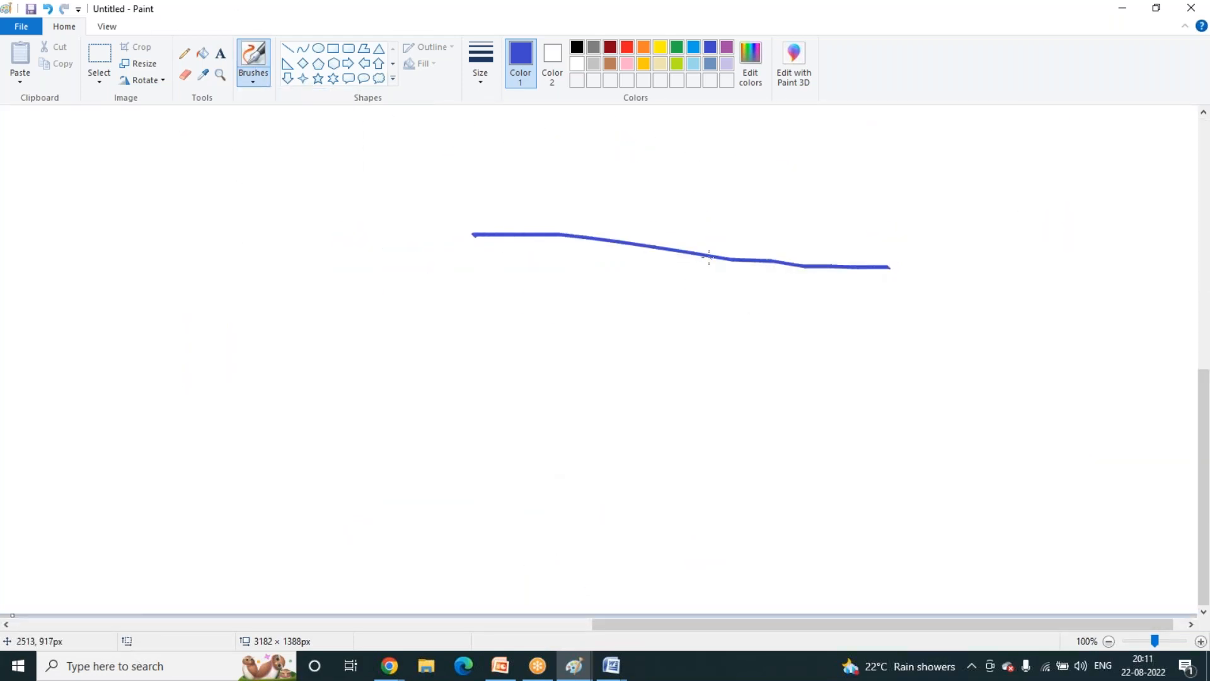
left_click_drag(629, 320, 718, 320)
left_click_drag(665, 287, 665, 391)
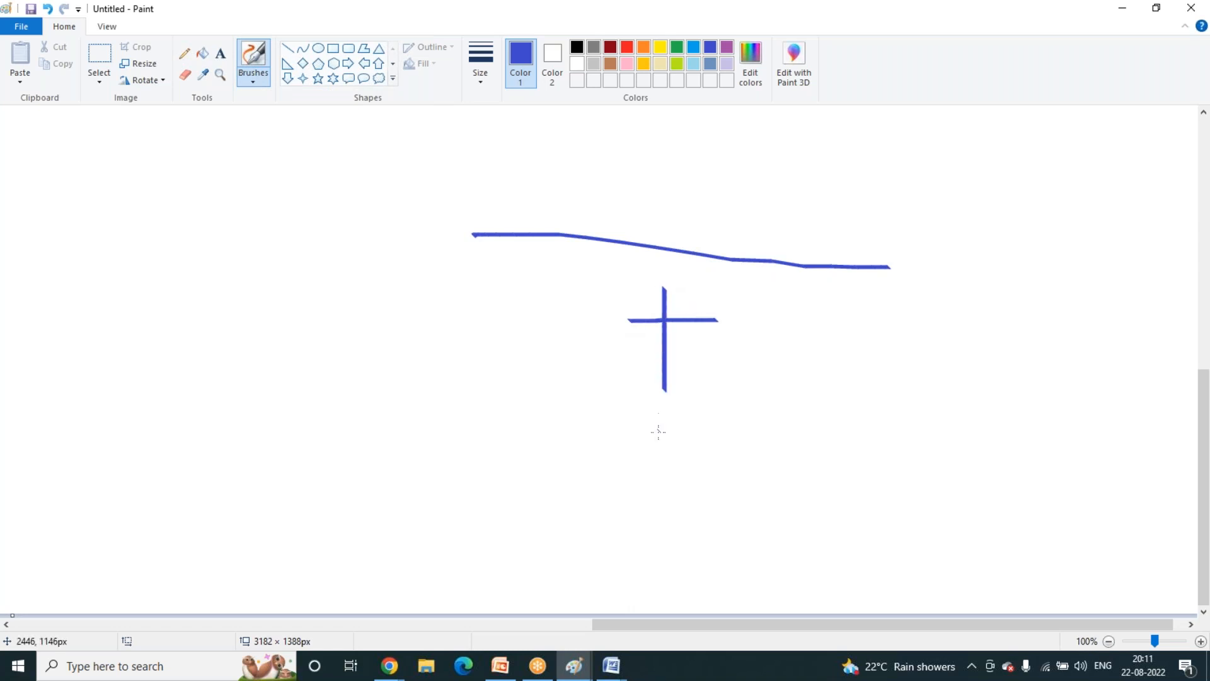
left_click_drag(617, 454, 718, 454)
left_click_drag(666, 416, 645, 527)
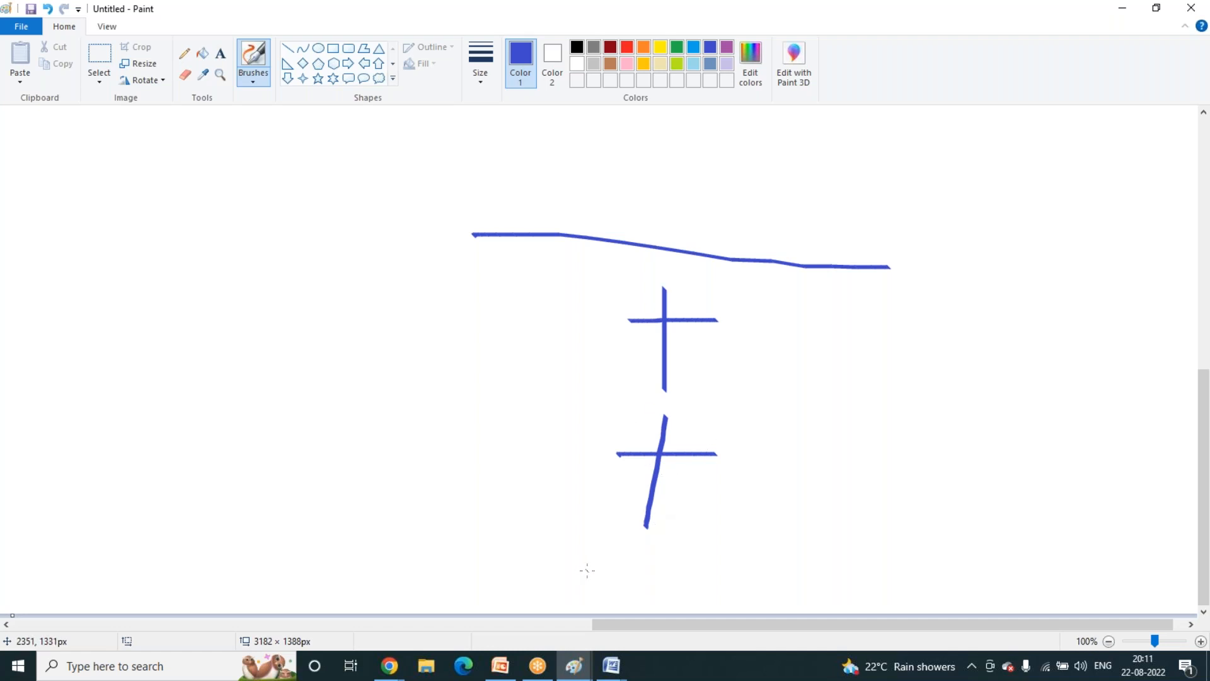
key("ctrl+z")
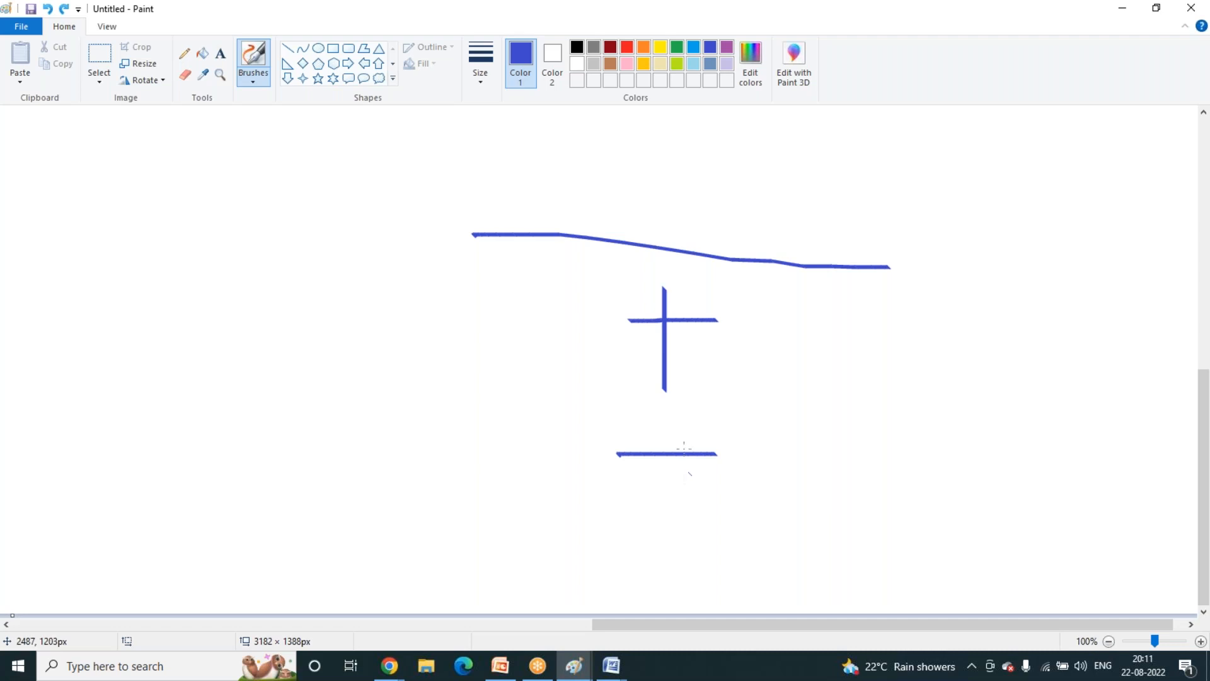
left_click_drag(666, 386, 671, 501)
- Draw the bottom rail, label D and S, and wire the terminals to both rails
left_click_drag(472, 523, 989, 520)
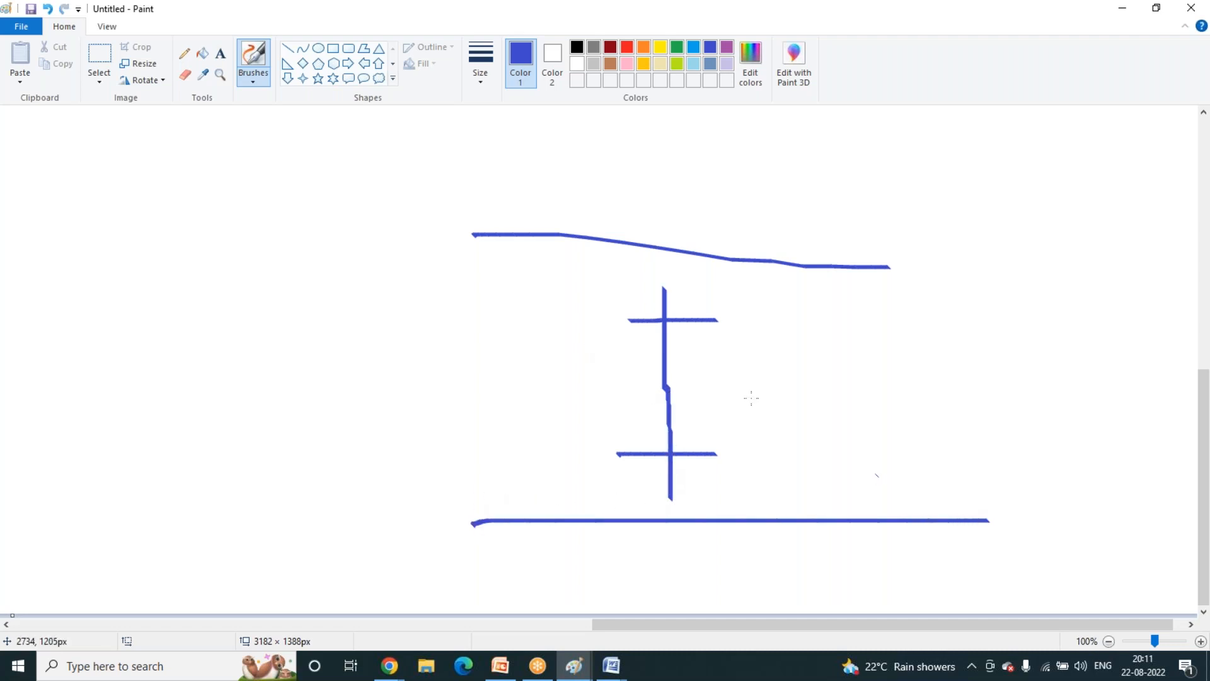
left_click_drag(608, 469, 614, 490)
mouse_move(716, 328)
left_mouse_down()
mouse_move(713, 371)
mouse_move(727, 360)
mouse_move(688, 365)
mouse_move(637, 457)
left_mouse_up()
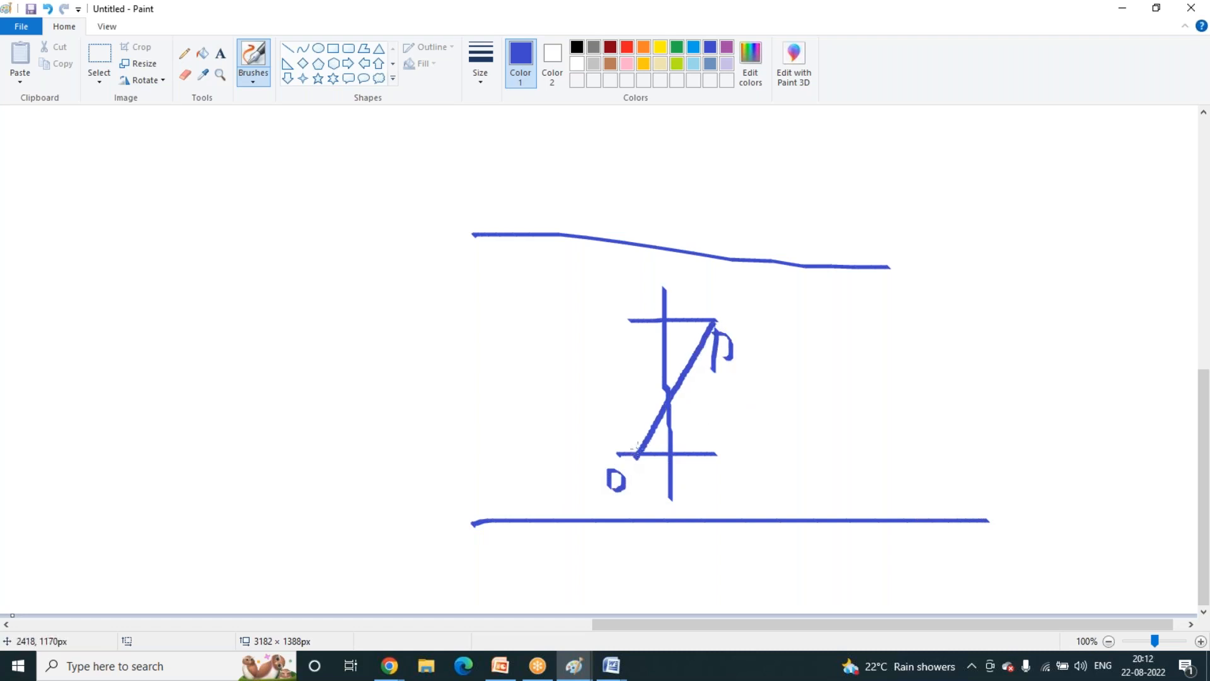
mouse_move(715, 459)
left_mouse_down()
mouse_move(705, 478)
mouse_move(716, 547)
left_mouse_up()
left_click_drag(626, 246, 628, 320)
left_click_drag(473, 238, 989, 246)
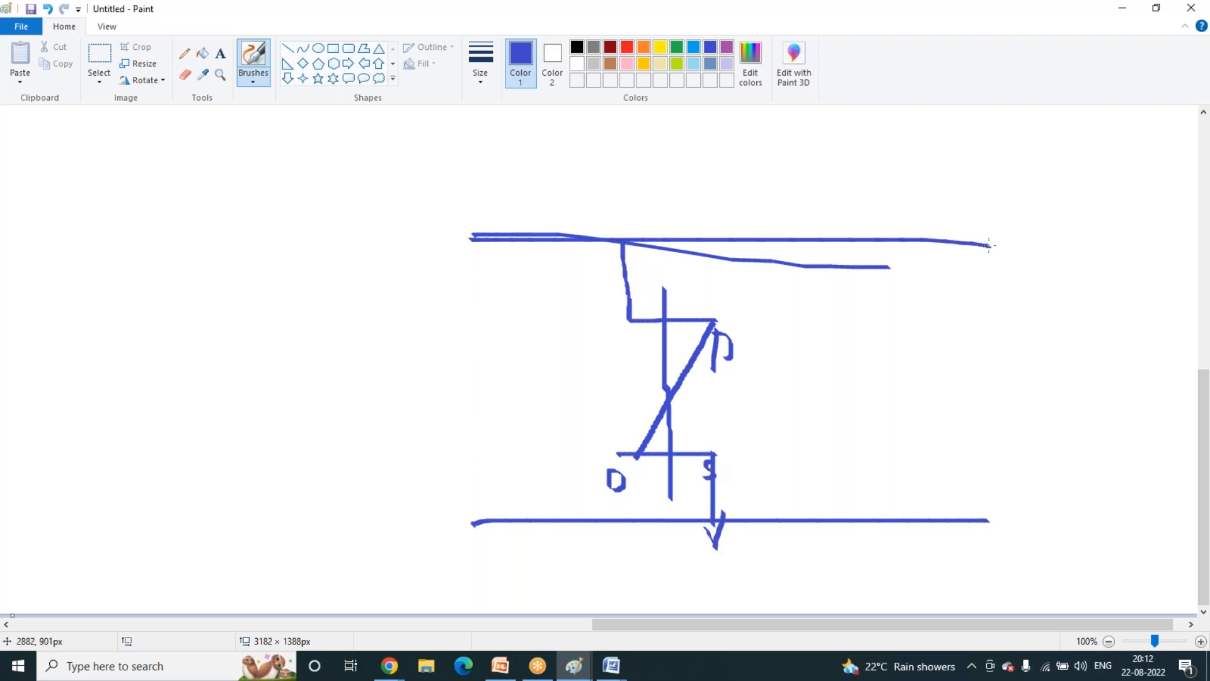
- Write VDD above the top rail and Vss beneath the bottom rail
mouse_move(615, 188)
left_mouse_down()
mouse_move(643, 222)
mouse_move(656, 187)
mouse_move(667, 227)
mouse_move(689, 221)
left_mouse_up()
mouse_move(758, 542)
left_mouse_down()
mouse_move(767, 566)
mouse_move(781, 543)
left_mouse_up()
mouse_move(803, 560)
left_mouse_down()
mouse_move(789, 564)
mouse_move(800, 580)
mouse_move(824, 581)
left_mouse_up()
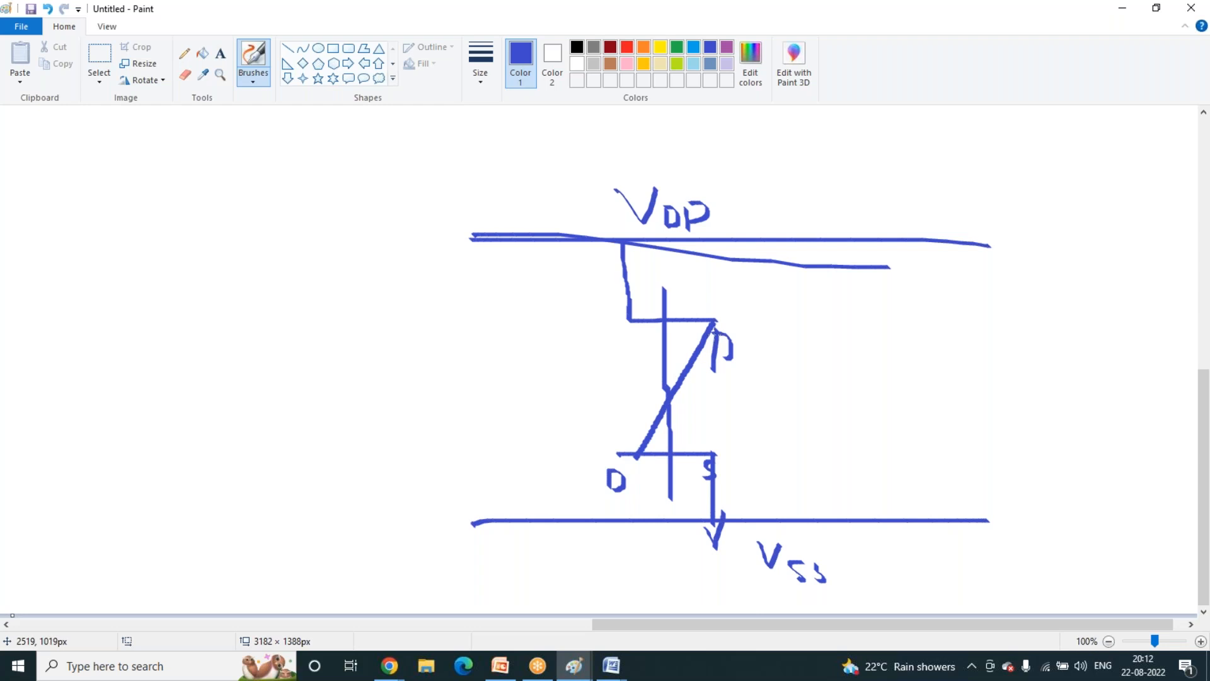
left_click(576, 624)
- Draw blue top and bottom rails with two transistor crosses and drain marks
left_click_drag(460, 247, 871, 235)
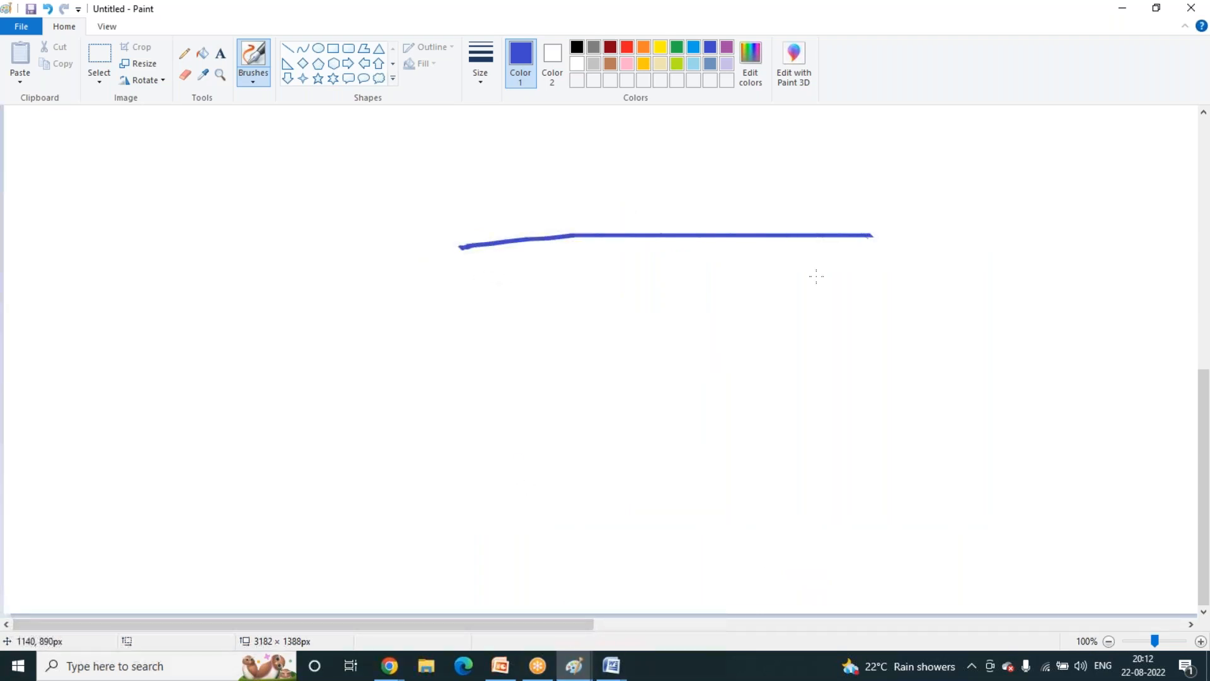
left_click_drag(559, 506, 881, 491)
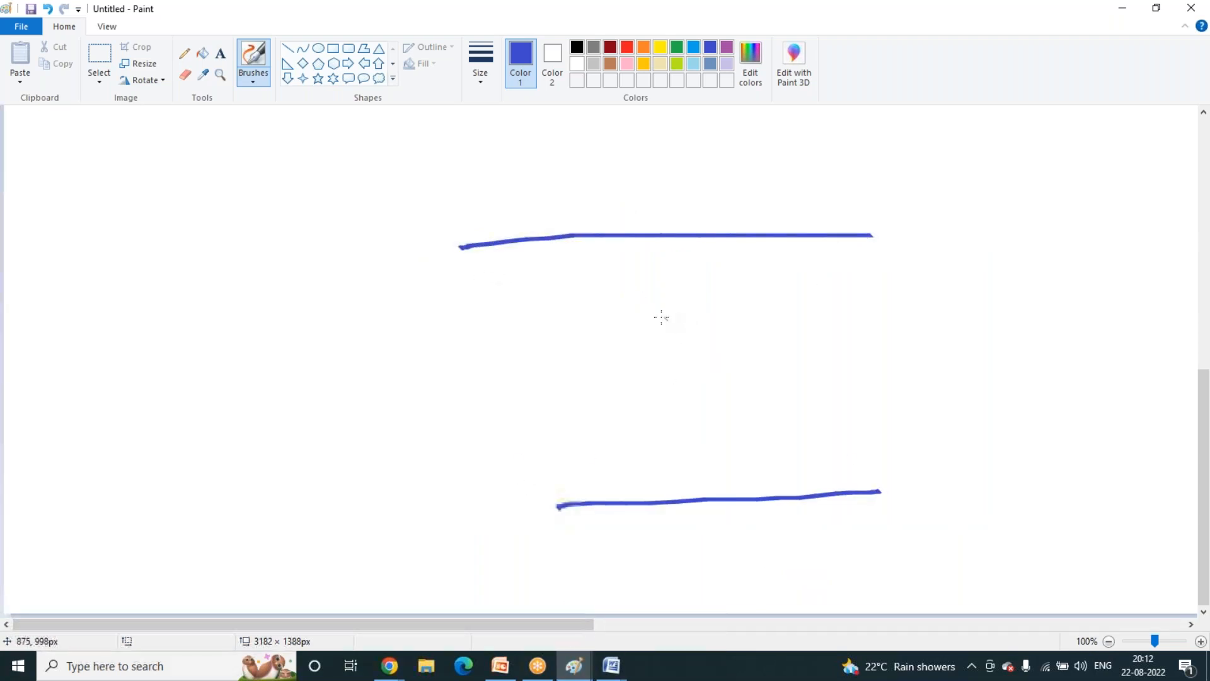
left_click_drag(648, 310, 742, 308)
left_click_drag(696, 275, 699, 349)
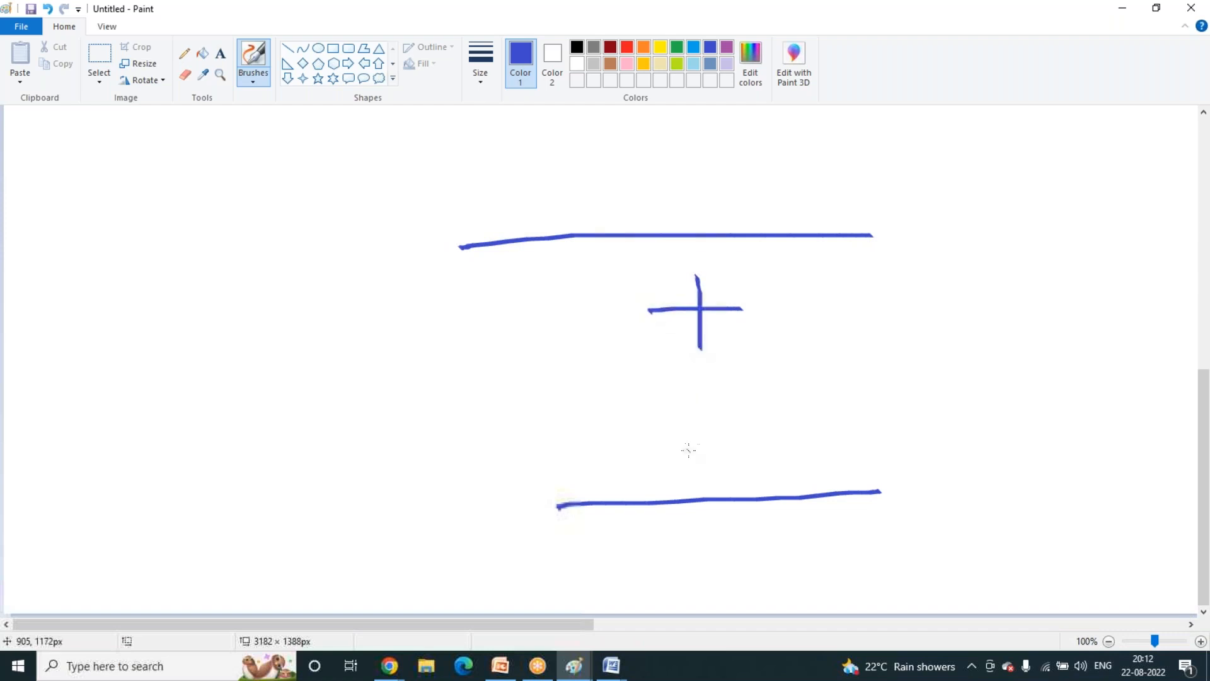
left_click_drag(668, 459, 764, 452)
left_click_drag(707, 418, 711, 503)
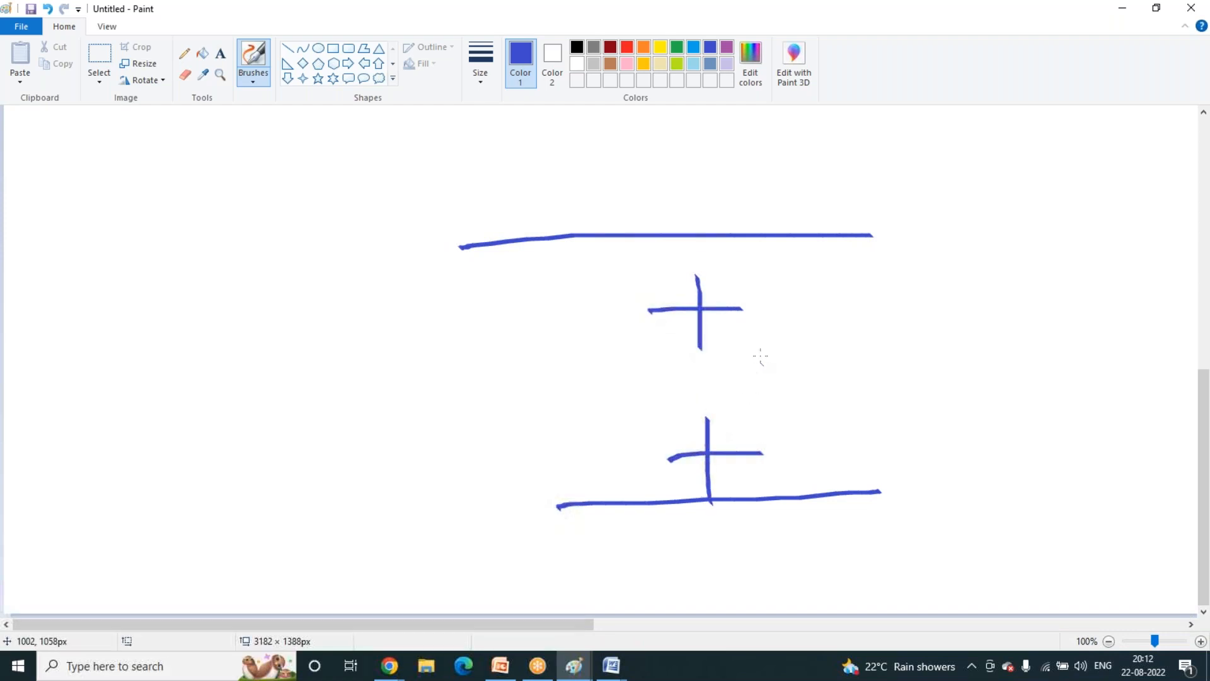
left_click_drag(769, 431, 771, 452)
mouse_move(751, 317)
left_mouse_down()
mouse_move(751, 333)
mouse_move(762, 313)
mouse_move(750, 335)
left_mouse_up()
- Wire the transistors to the rails, join the drains to an output, and label both sources S
left_click_drag(641, 236, 654, 309)
left_click_drag(677, 454, 681, 502)
left_click_drag(745, 302, 750, 460)
left_click_drag(747, 385, 793, 383)
left_click_drag(657, 313, 640, 328)
mouse_move(685, 433)
left_mouse_down()
mouse_move(674, 452)
mouse_move(702, 519)
mouse_move(672, 518)
left_mouse_up()
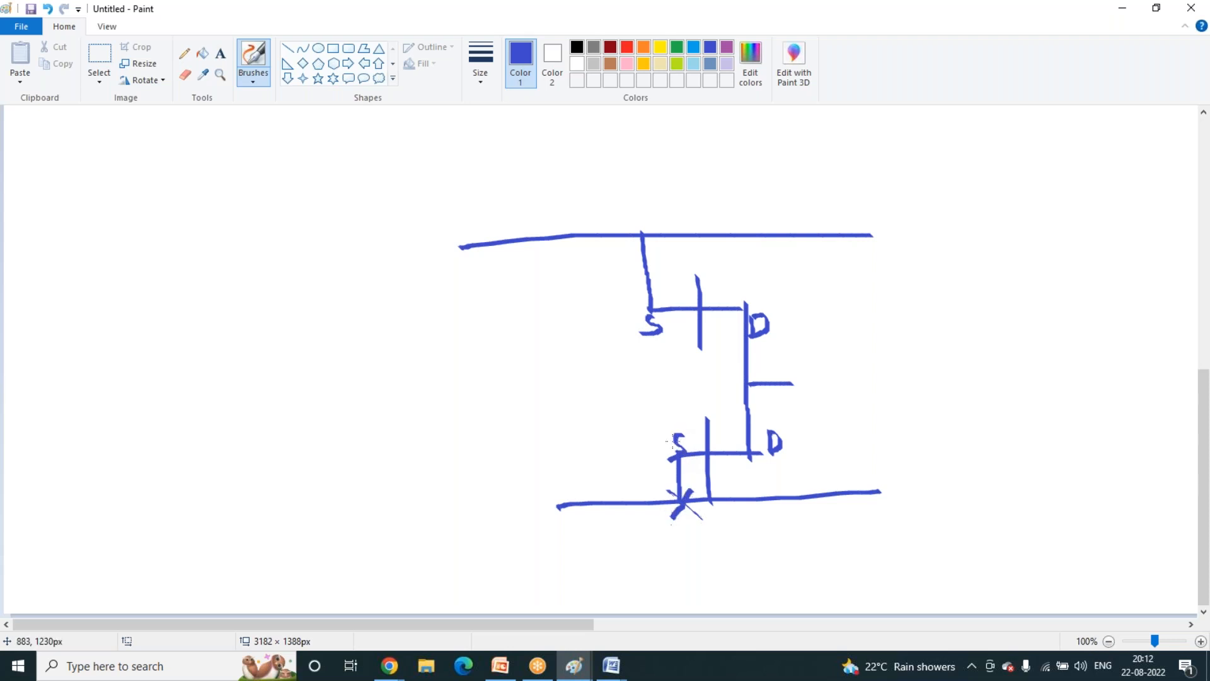
mouse_move(642, 227)
left_mouse_down()
mouse_move(659, 249)
mouse_move(624, 266)
left_mouse_up()
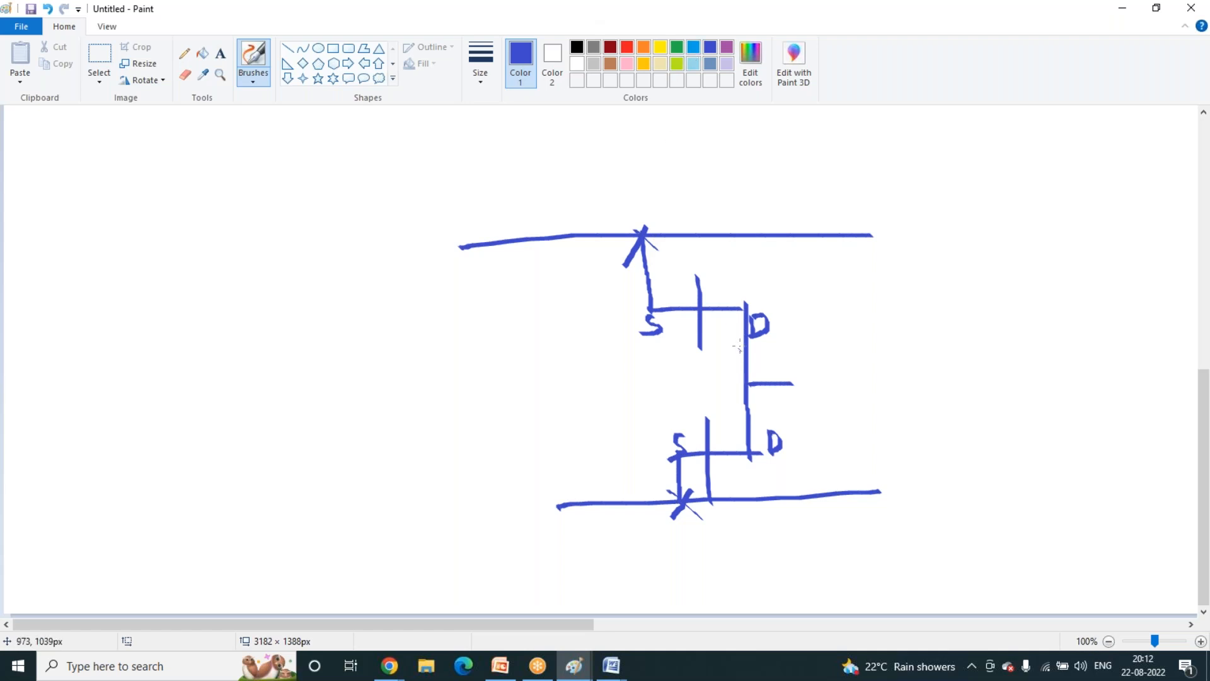
- Draw a green gate line and input line into the gates
left_click(676, 47)
left_click_drag(700, 337, 699, 433)
left_click_drag(627, 385, 708, 383)
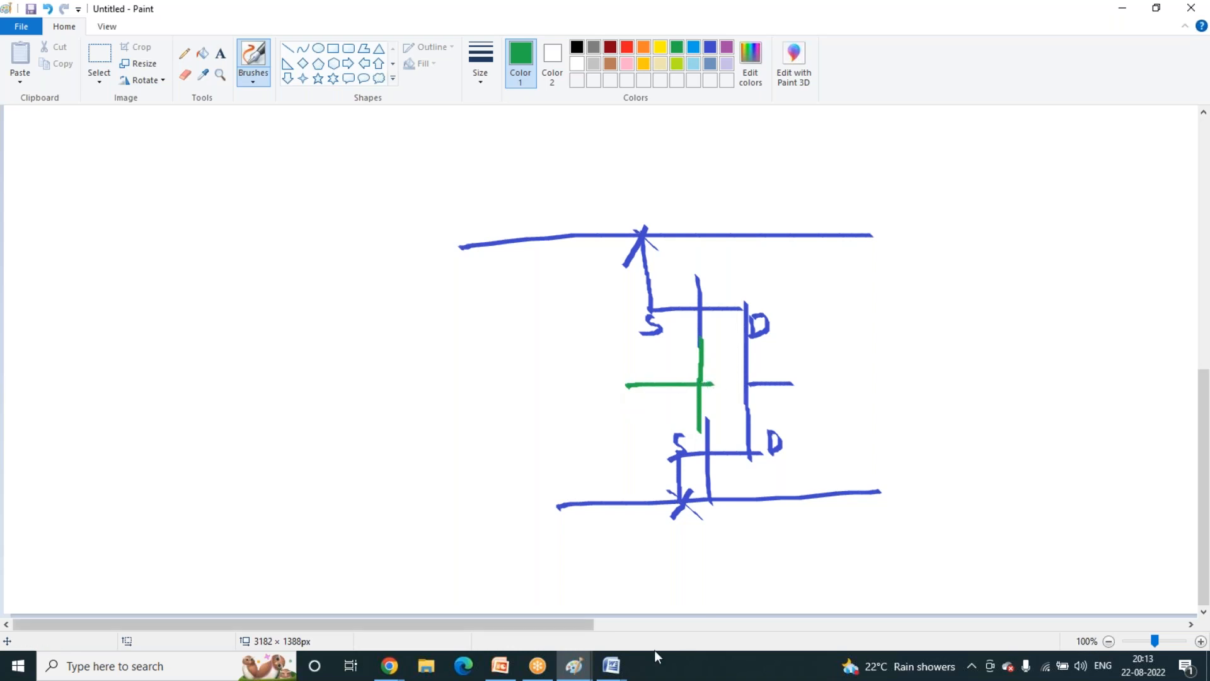
- Select the old VDD/Vss sketch with a rectangular selection
left_click(613, 624)
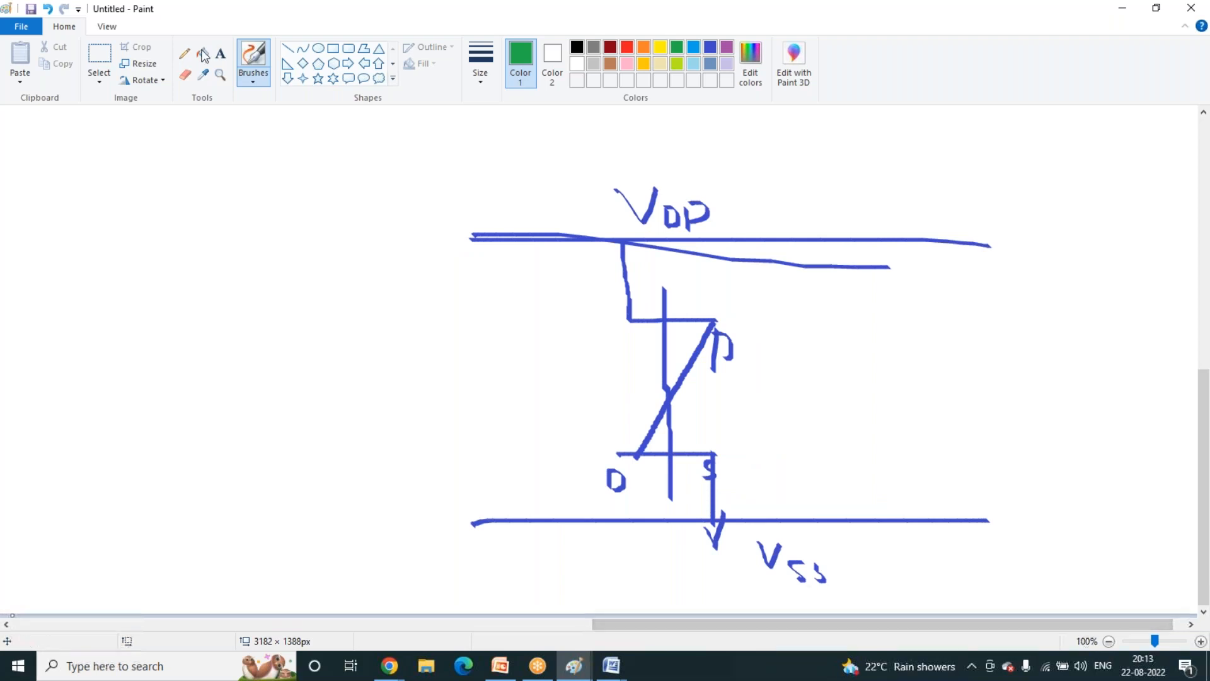
left_click(99, 73)
left_click(134, 116)
mouse_move(388, 171)
left_mouse_down()
mouse_move(517, 403)
mouse_move(719, 519)
mouse_move(953, 573)
mouse_move(1066, 571)
left_mouse_up()
- Delete the old VDD/Vss sketch and brush a green top rail with a stepped wire
key("Delete")
left_click(253, 80)
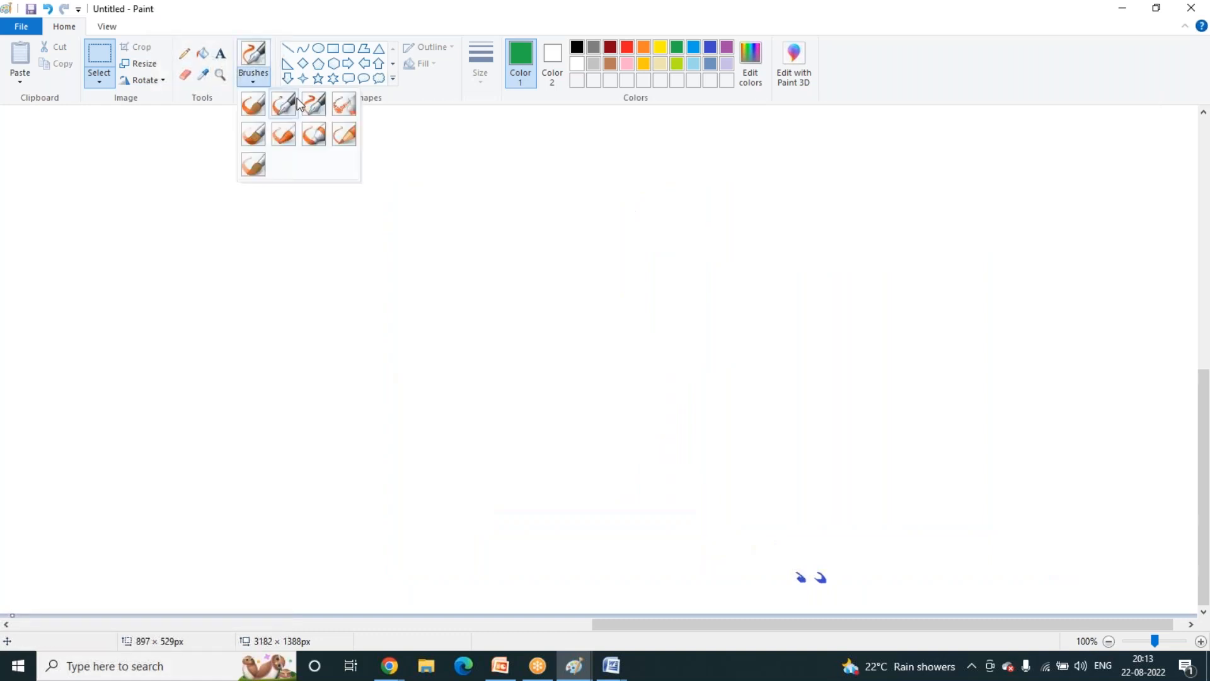
left_click(309, 108)
left_click_drag(479, 244, 645, 244)
mouse_move(558, 239)
left_mouse_down()
mouse_move(530, 298)
mouse_move(528, 337)
mouse_move(572, 339)
mouse_move(575, 393)
mouse_move(540, 392)
mouse_move(545, 441)
mouse_move(587, 446)
mouse_move(588, 487)
mouse_move(749, 473)
left_mouse_up()
left_click(489, 475)
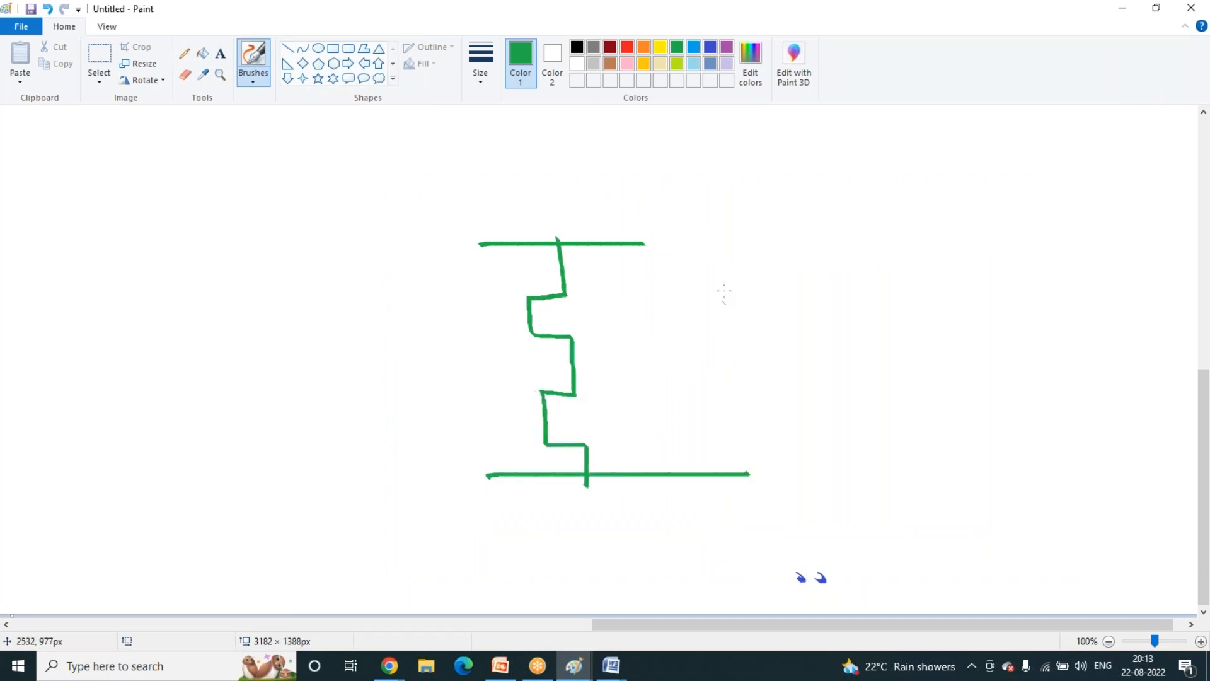
- Handwrite an 'I' note on the left and an 'R' label right of the sketch
scroll(723, 293, "up", 4)
scroll(723, 293, "up", 1)
scroll(691, 300, "down", 2)
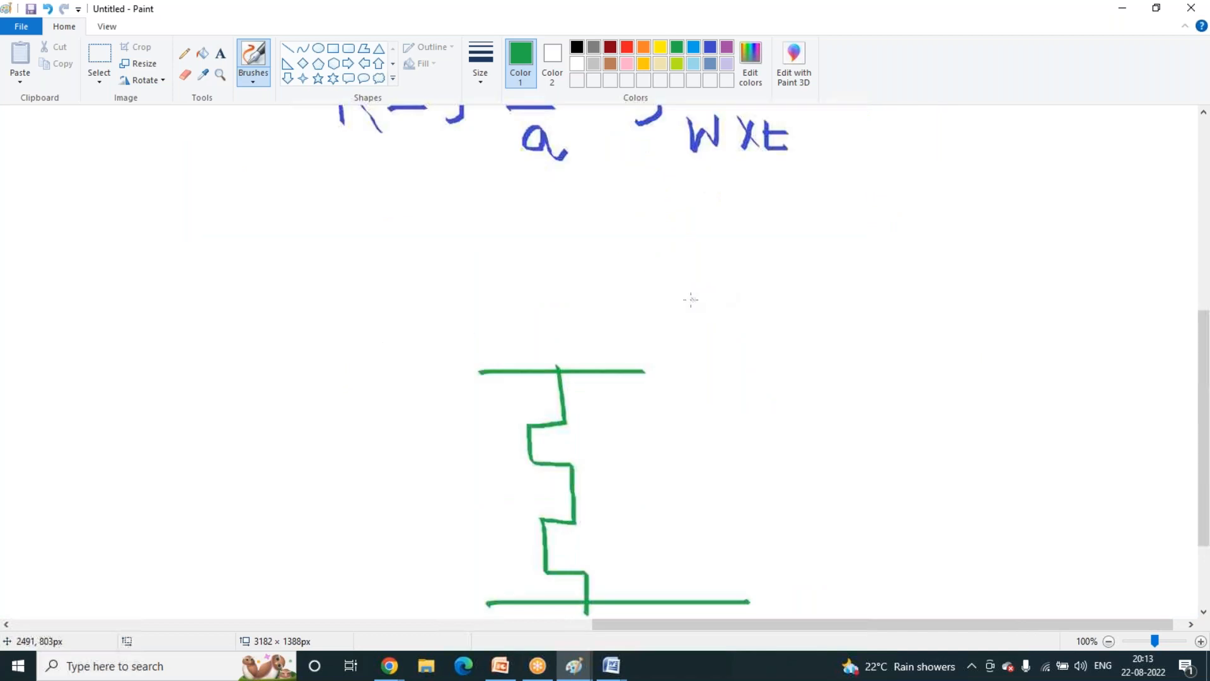
mouse_move(212, 313)
left_mouse_down()
mouse_move(232, 310)
mouse_move(250, 336)
left_mouse_up()
left_click_drag(752, 240, 766, 351)
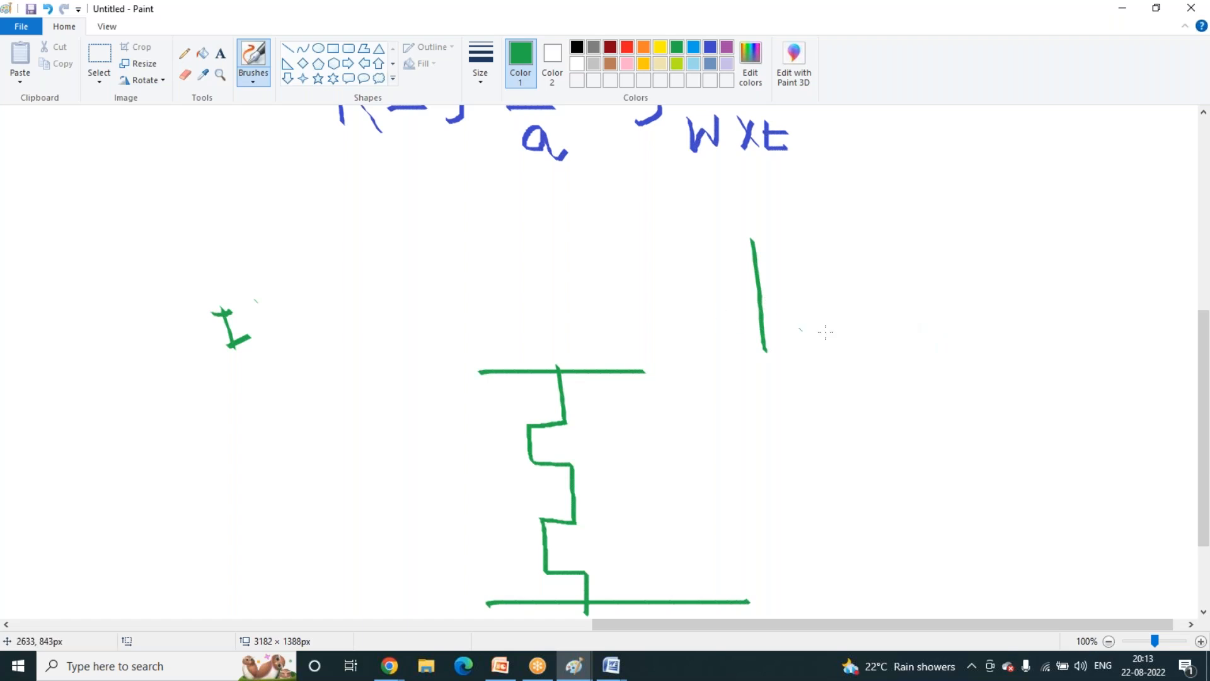
mouse_move(835, 309)
left_mouse_down()
mouse_move(844, 331)
mouse_move(873, 331)
mouse_move(861, 368)
mouse_move(874, 323)
mouse_move(835, 329)
mouse_move(895, 365)
left_mouse_up()
mouse_move(905, 323)
left_mouse_down()
mouse_move(917, 343)
mouse_move(934, 339)
left_mouse_up()
left_click_drag(925, 290, 941, 340)
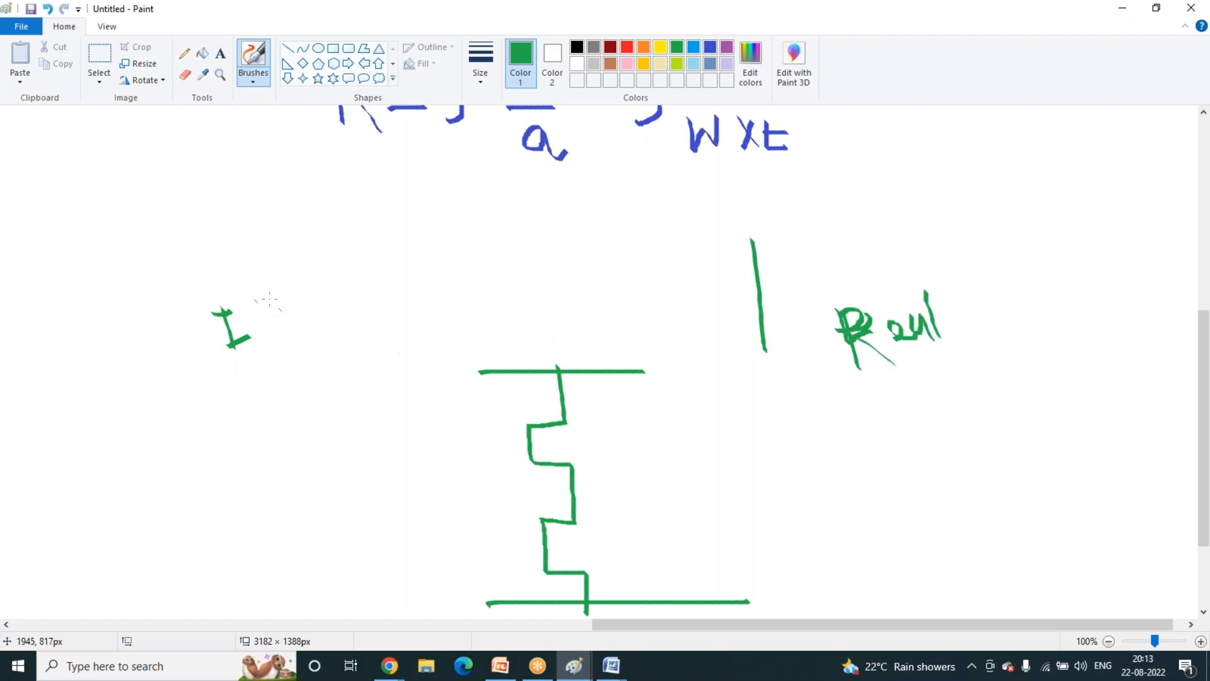
mouse_move(269, 318)
left_mouse_down()
mouse_move(276, 340)
mouse_move(329, 304)
mouse_move(335, 316)
left_mouse_up()
- Draw upward arrows under both notes and write an underlined 40 beside the right arrow
mouse_move(285, 454)
left_mouse_down()
mouse_move(286, 385)
mouse_move(359, 364)
mouse_move(373, 295)
left_mouse_up()
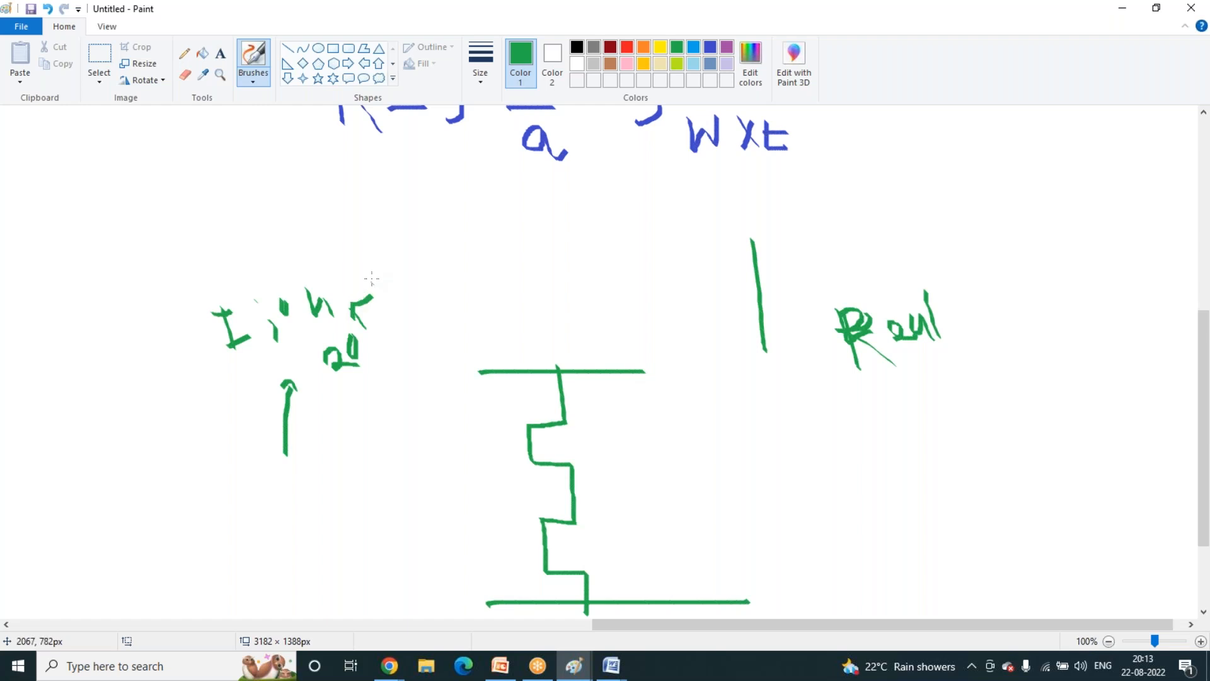
mouse_move(921, 416)
left_mouse_down()
mouse_move(923, 364)
mouse_move(994, 383)
mouse_move(982, 350)
mouse_move(996, 369)
mouse_move(1005, 355)
left_mouse_up()
left_click_drag(1017, 314, 1031, 355)
mouse_move(1045, 339)
left_mouse_down()
mouse_move(1031, 343)
mouse_move(1040, 353)
left_mouse_up()
left_click_drag(1045, 319, 1062, 348)
left_click_drag(1071, 295, 1079, 323)
mouse_move(1089, 298)
left_mouse_down()
mouse_move(1110, 295)
mouse_move(1109, 263)
left_mouse_up()
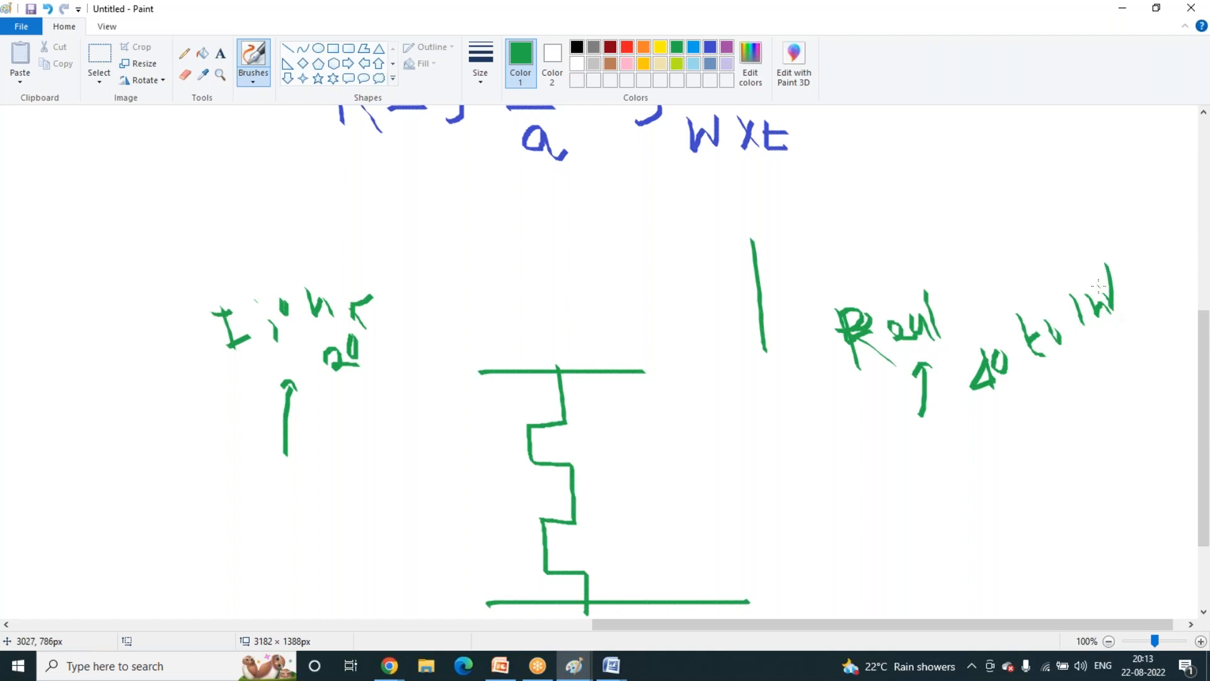
left_click_drag(980, 415, 1022, 386)
- Underline the 20 in the left note and circle it with a loop
mouse_move(337, 385)
left_mouse_down()
mouse_move(381, 355)
mouse_move(332, 382)
mouse_move(347, 394)
left_mouse_up()
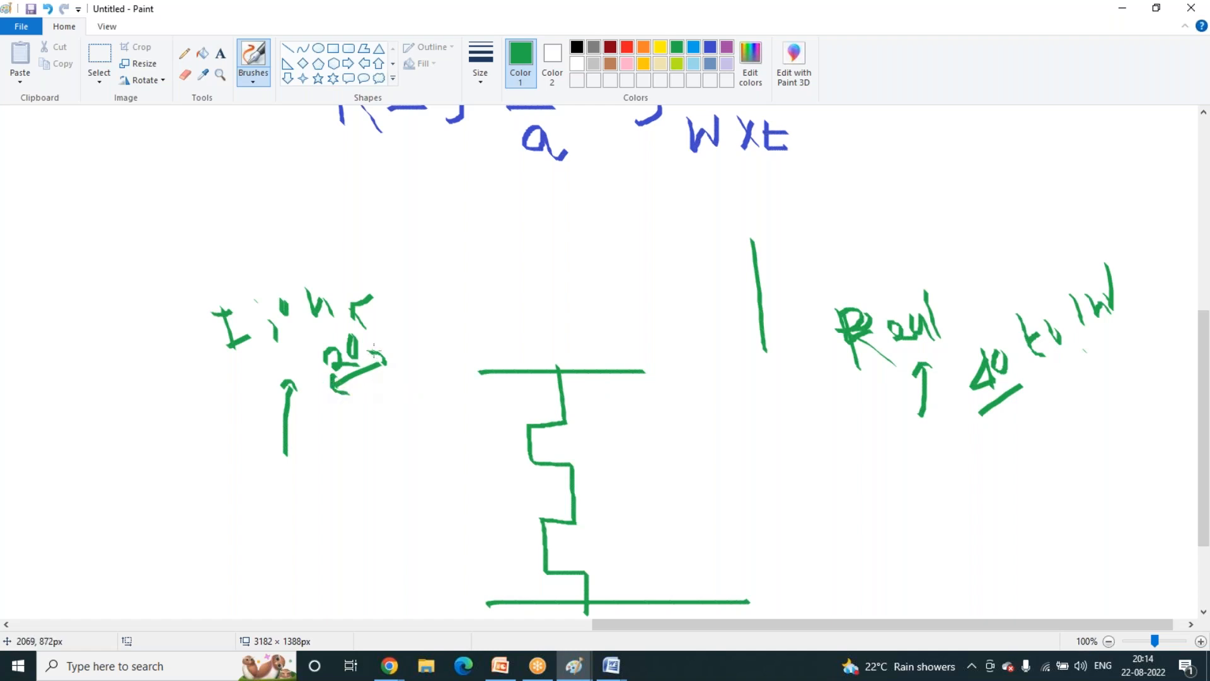
scroll(395, 347, "down", 3)
scroll(459, 352, "up", 9)
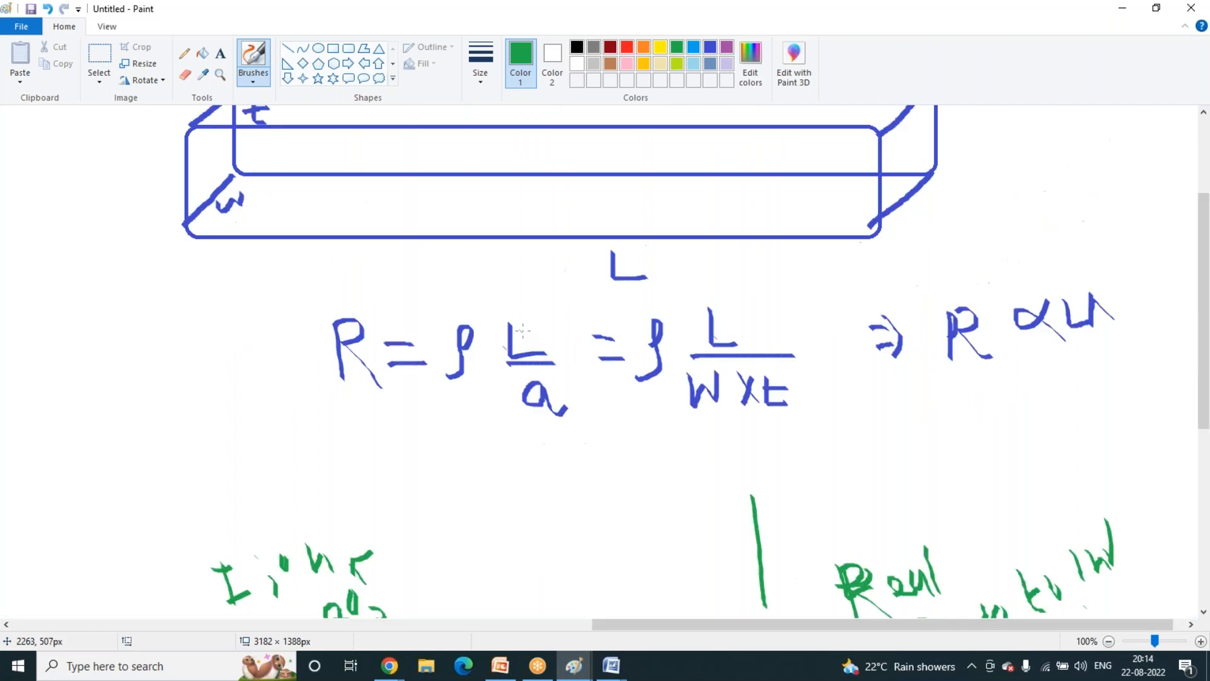
scroll(658, 408, "down", 9)
scroll(393, 246, "up", 6)
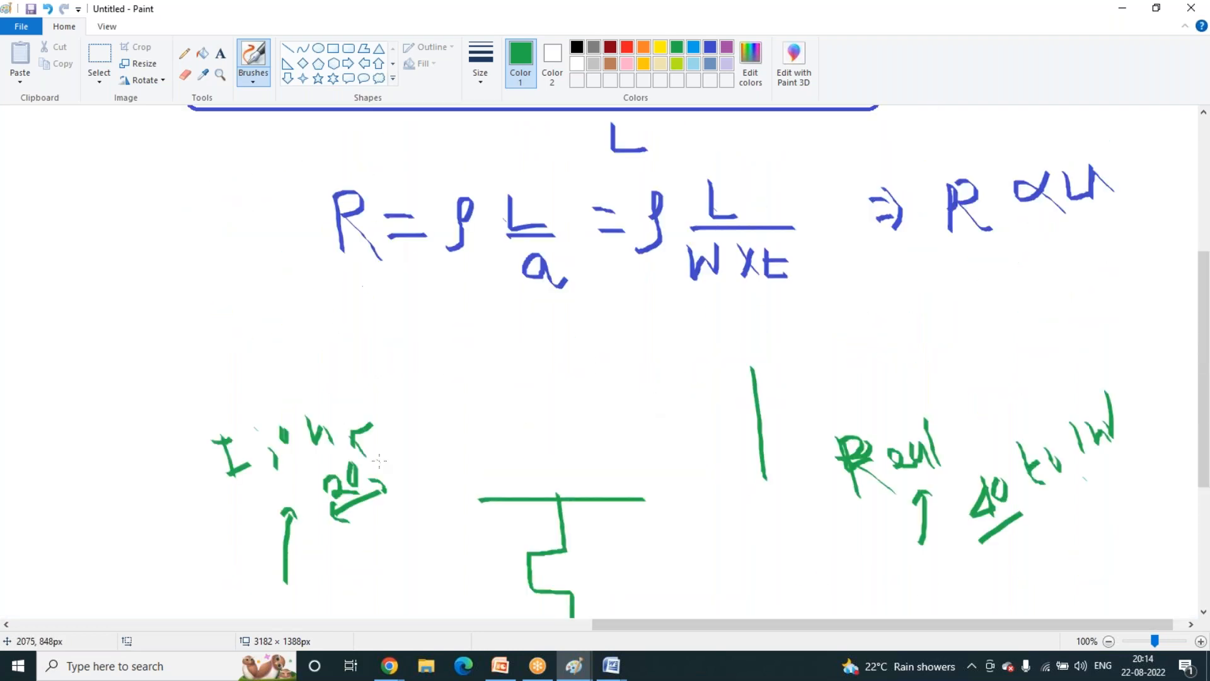
mouse_move(376, 394)
left_mouse_down()
mouse_move(131, 415)
mouse_move(340, 548)
mouse_move(362, 440)
left_mouse_up()
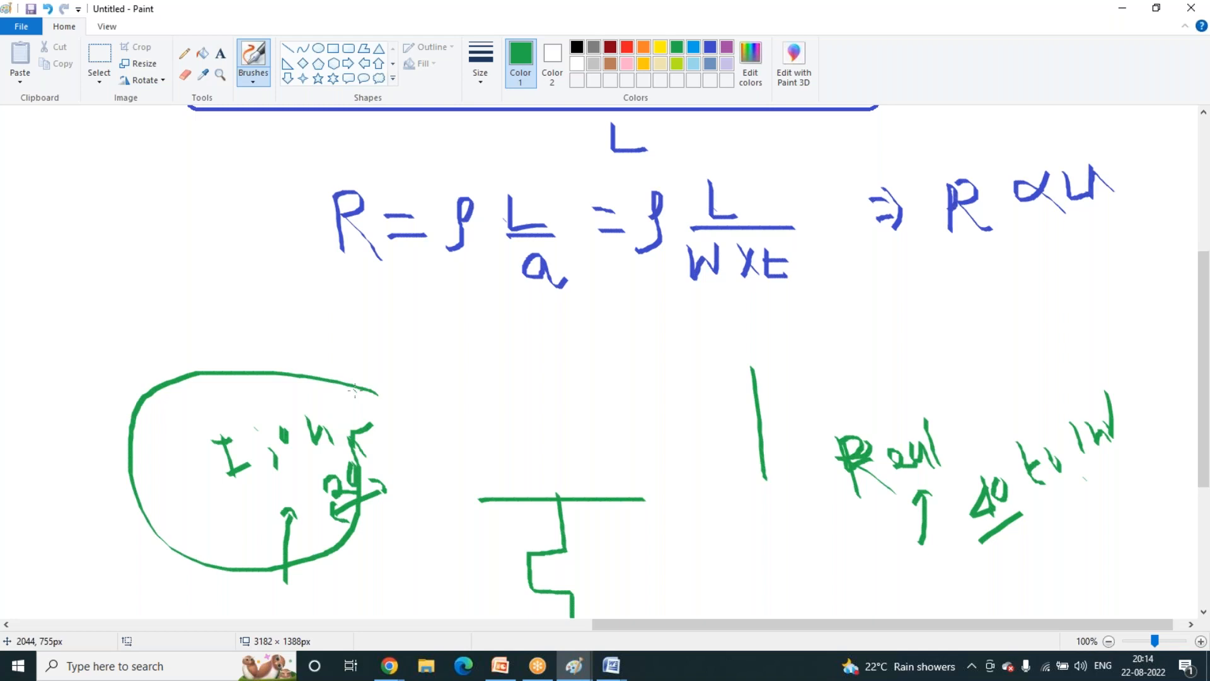
- Erase the circled green note using a rectangular selection and Delete
left_click(99, 79)
left_click(95, 264)
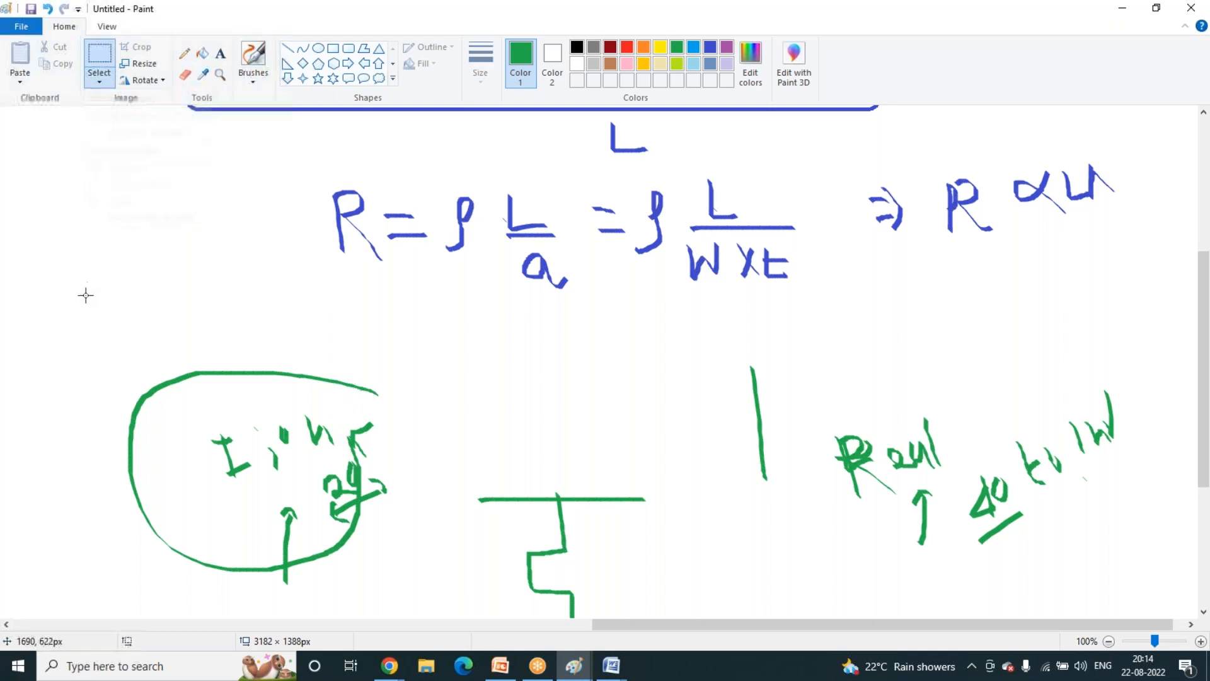
mouse_move(85, 298)
left_mouse_down()
mouse_move(381, 589)
mouse_move(413, 593)
left_mouse_up()
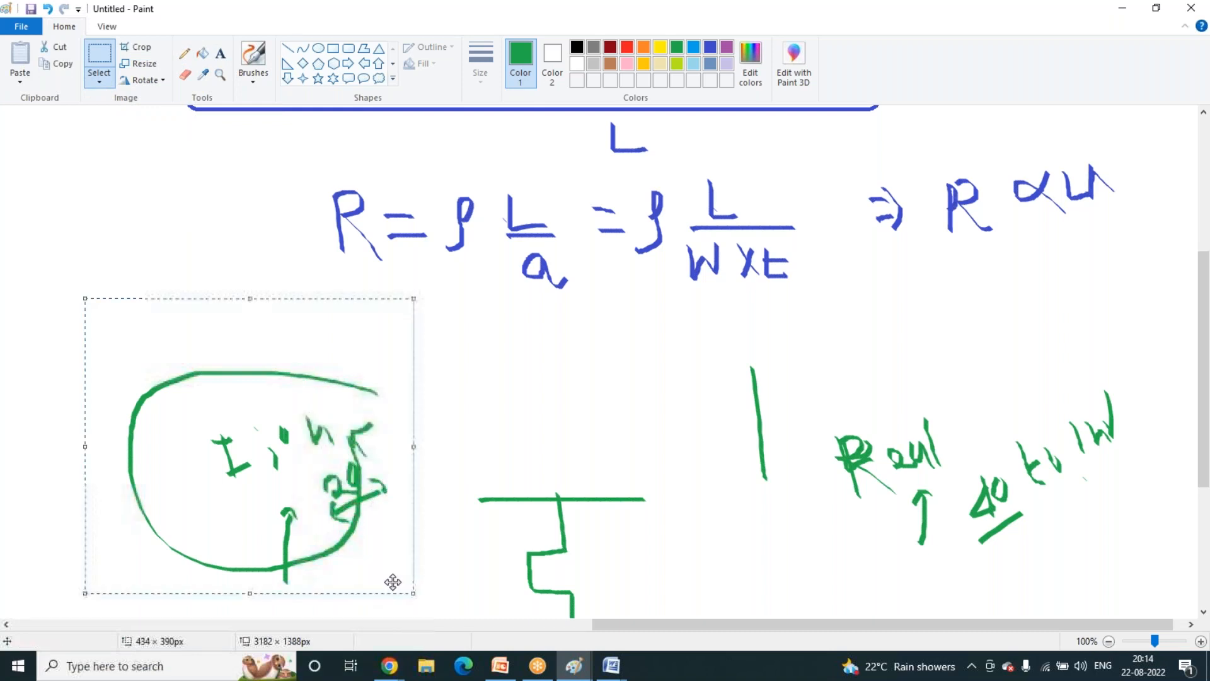
key("Delete")
scroll(313, 511, "down", 3)
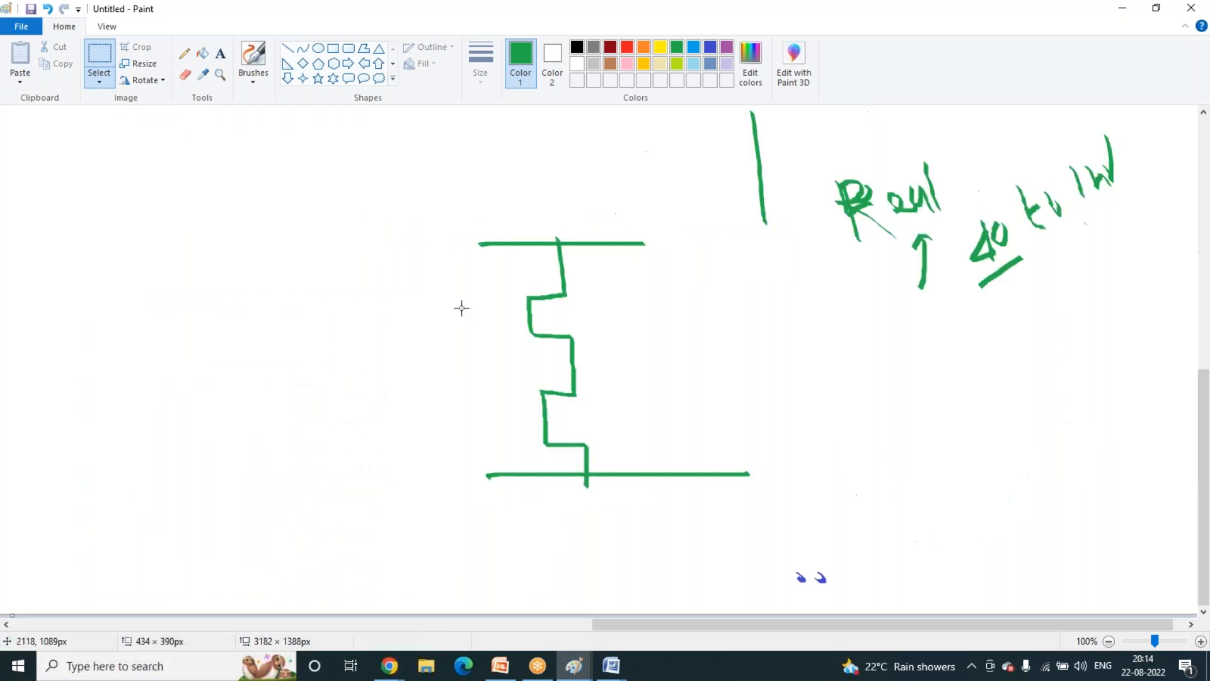
- Draw both transistor gates, an inversion bubble, the output wire and an Out label
left_click(253, 81)
left_click(256, 103)
left_click_drag(517, 297, 517, 344)
left_click_drag(527, 388, 525, 433)
mouse_move(507, 314)
left_mouse_down()
mouse_move(514, 329)
mouse_move(455, 324)
mouse_move(498, 398)
mouse_move(526, 394)
left_mouse_up()
mouse_move(573, 360)
left_mouse_down()
mouse_move(655, 368)
mouse_move(646, 354)
mouse_move(675, 360)
mouse_move(691, 347)
mouse_move(696, 370)
left_mouse_up()
left_click_drag(691, 352, 711, 351)
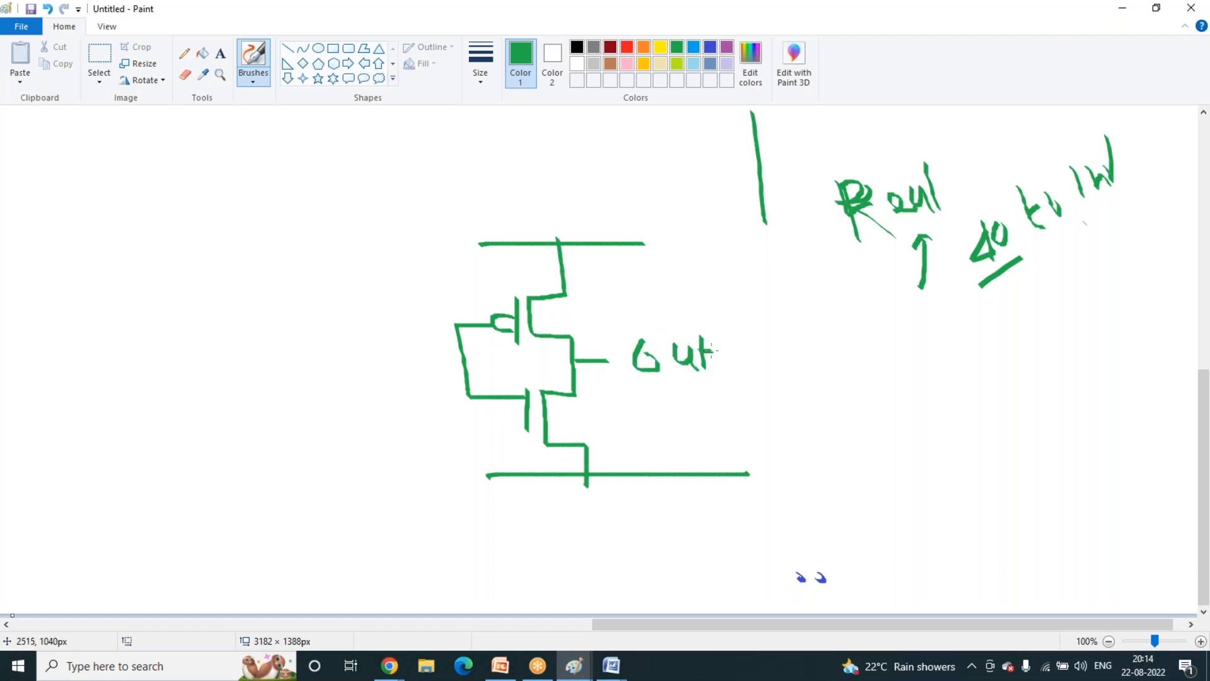
- Add the shared gate input line and a square-wave input pulse marked 10ns
left_click_drag(418, 362, 464, 362)
mouse_move(561, 254)
left_mouse_down()
mouse_move(565, 275)
mouse_move(566, 253)
left_mouse_up()
mouse_move(303, 372)
left_mouse_down()
mouse_move(344, 372)
mouse_move(356, 353)
mouse_move(423, 375)
left_mouse_up()
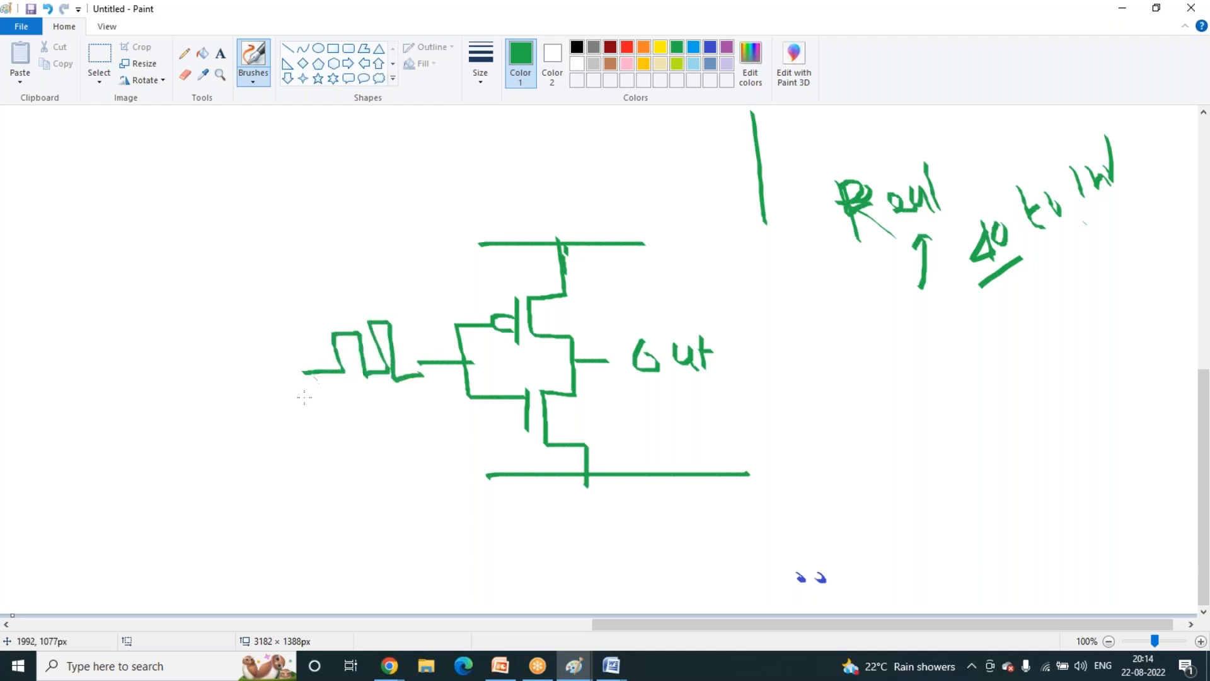
mouse_move(342, 379)
left_mouse_down()
mouse_move(342, 413)
mouse_move(392, 417)
mouse_move(348, 450)
mouse_move(361, 421)
mouse_move(391, 447)
left_mouse_up()
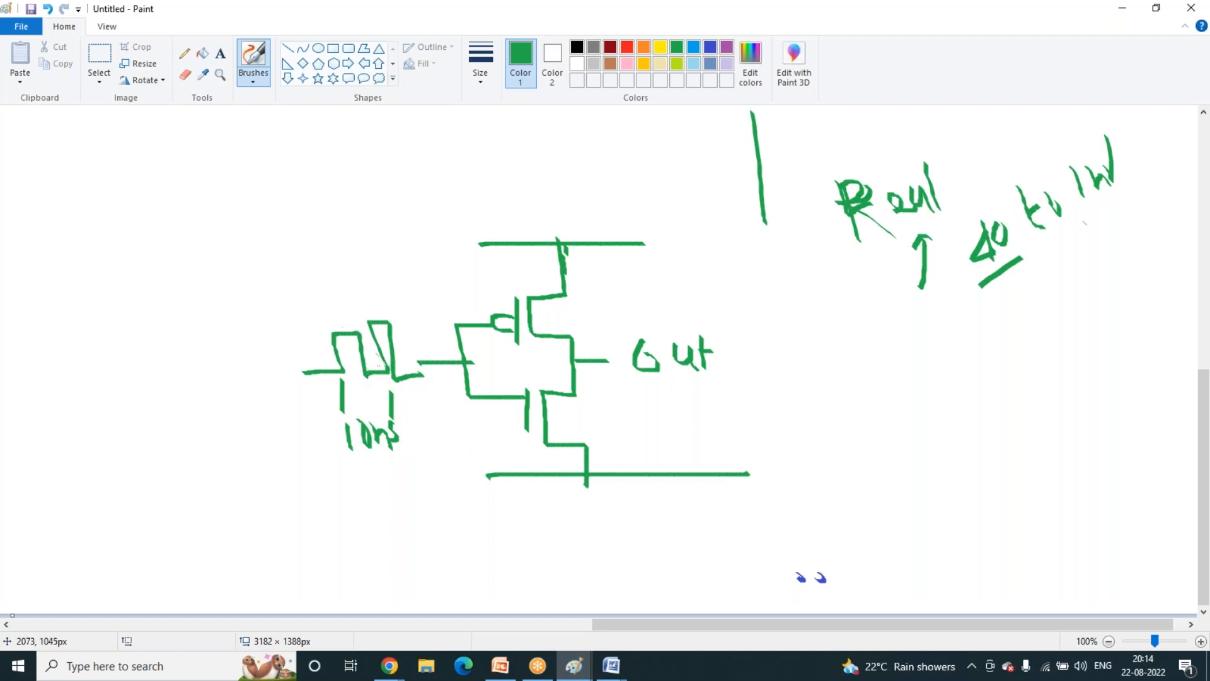
- Annotate the pulse timing, mark the upper gate, and draw a current arc to the output
left_click_drag(350, 319, 351, 332)
left_click_drag(382, 396, 382, 394)
left_click_drag(493, 302, 518, 309)
mouse_move(562, 274)
left_mouse_down()
mouse_move(549, 284)
mouse_move(561, 291)
left_mouse_up()
mouse_move(570, 250)
left_mouse_down()
mouse_move(571, 285)
mouse_move(606, 347)
left_mouse_up()
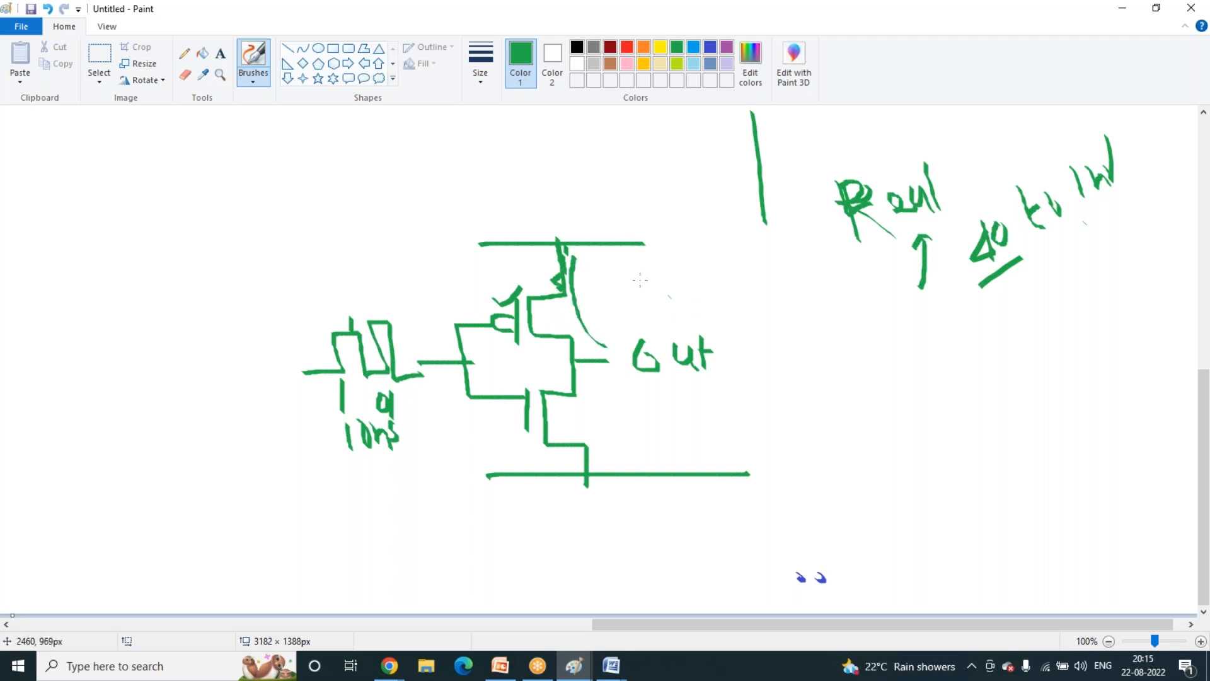
- Write the TC=RC time-constant note beside Out and add 45 next to Out
mouse_move(777, 391)
left_mouse_down()
mouse_move(812, 394)
mouse_move(833, 413)
mouse_move(868, 390)
mouse_move(886, 416)
mouse_move(898, 401)
mouse_move(906, 409)
left_mouse_up()
mouse_move(918, 383)
left_mouse_down()
mouse_move(911, 412)
mouse_move(923, 414)
mouse_move(859, 370)
mouse_move(872, 410)
left_mouse_up()
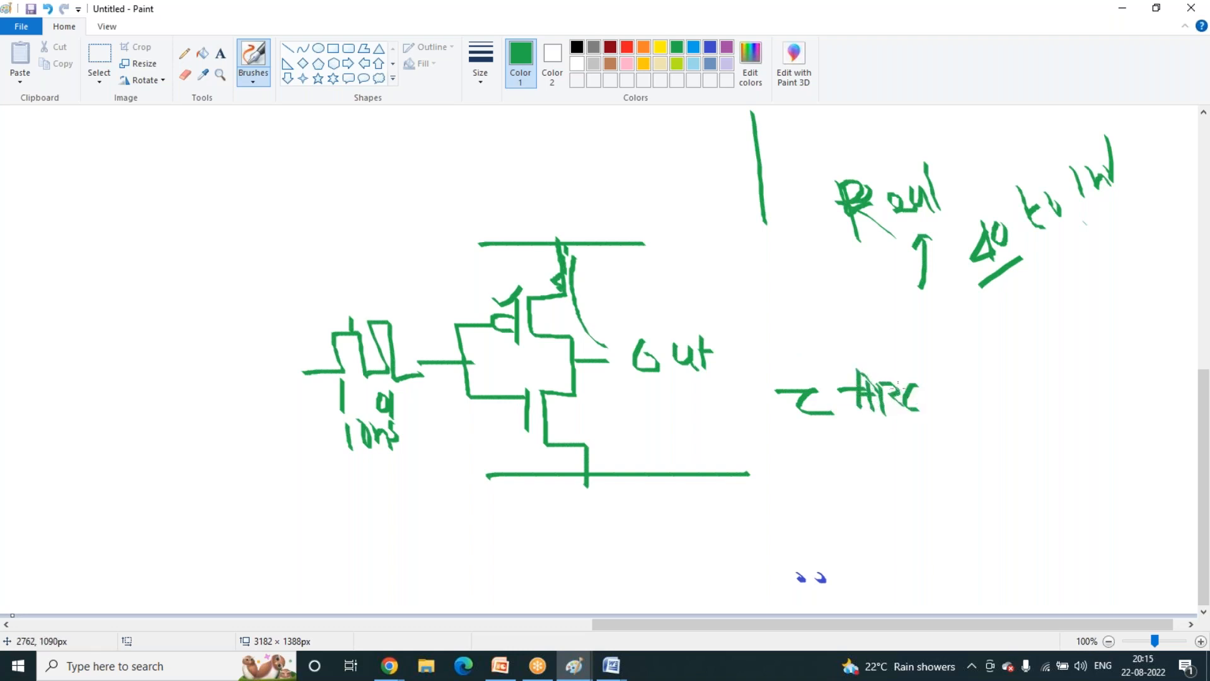
mouse_move(759, 374)
left_mouse_down()
mouse_move(764, 389)
mouse_move(791, 391)
mouse_move(778, 416)
left_mouse_up()
left_click_drag(815, 401, 841, 408)
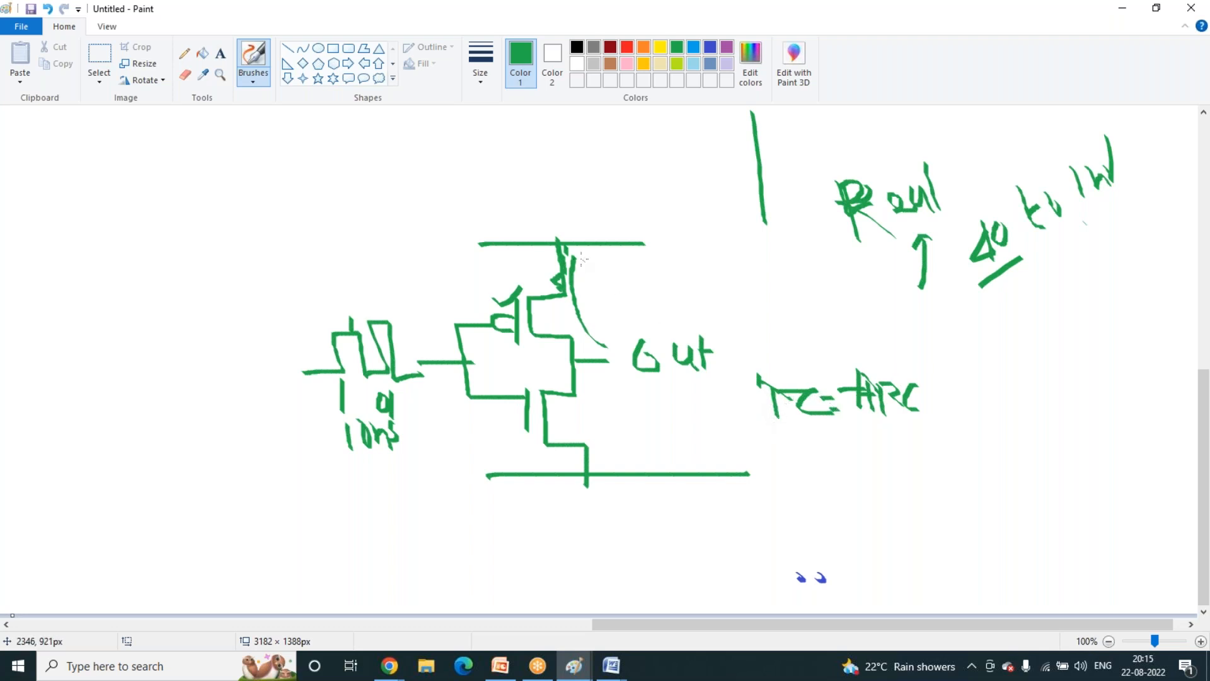
mouse_move(675, 238)
left_mouse_down()
mouse_move(586, 249)
mouse_move(568, 291)
mouse_move(588, 340)
mouse_move(612, 355)
left_mouse_up()
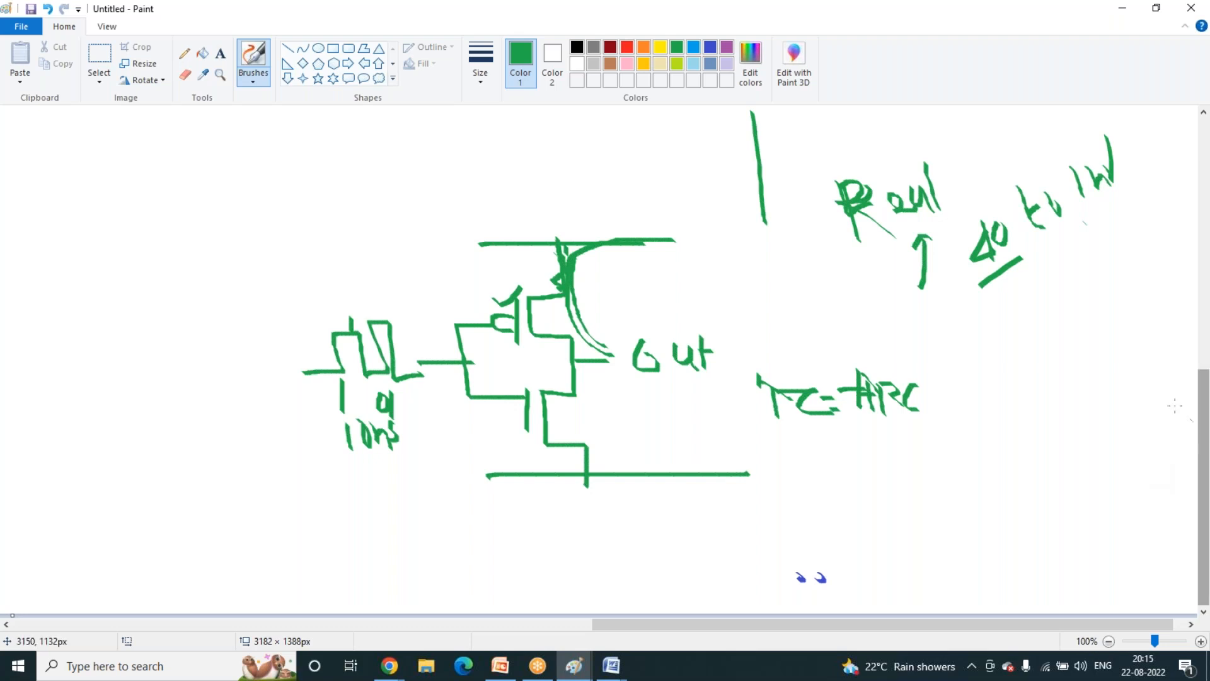
mouse_move(728, 376)
left_mouse_down()
mouse_move(718, 394)
mouse_move(747, 403)
left_mouse_up()
mouse_move(764, 331)
left_mouse_down()
mouse_move(746, 357)
mouse_move(775, 348)
mouse_move(768, 328)
mouse_move(789, 359)
left_mouse_up()
left_click_drag(782, 322, 800, 317)
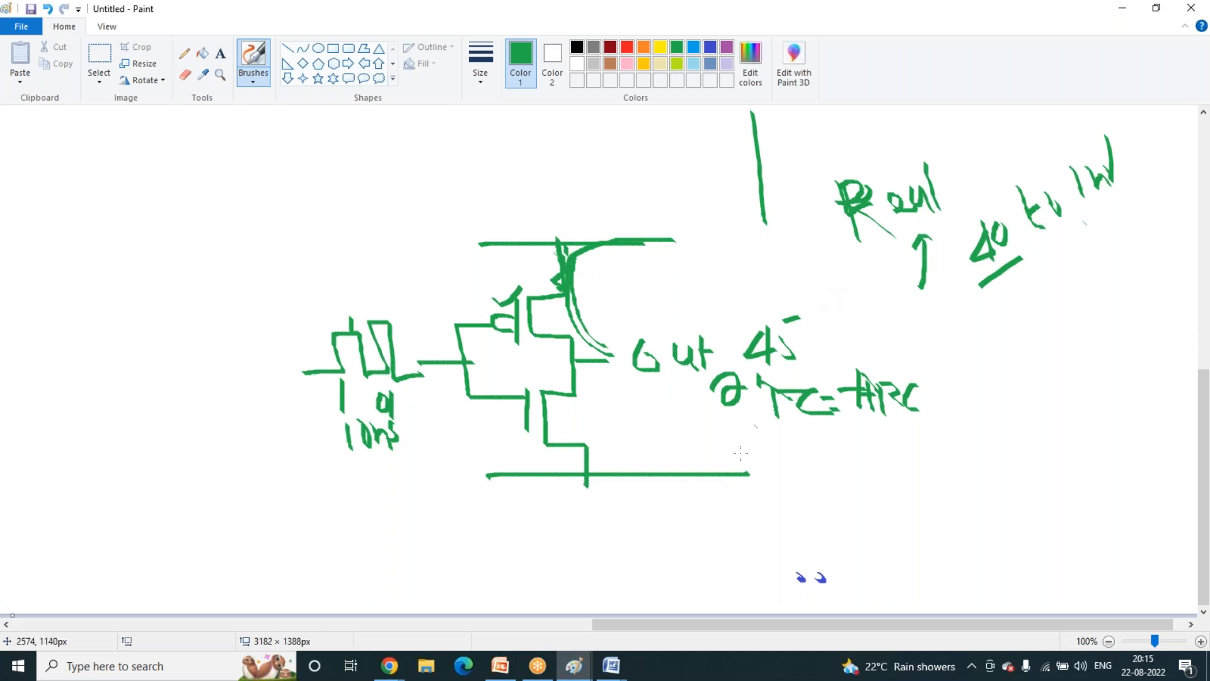
left_click(103, 84)
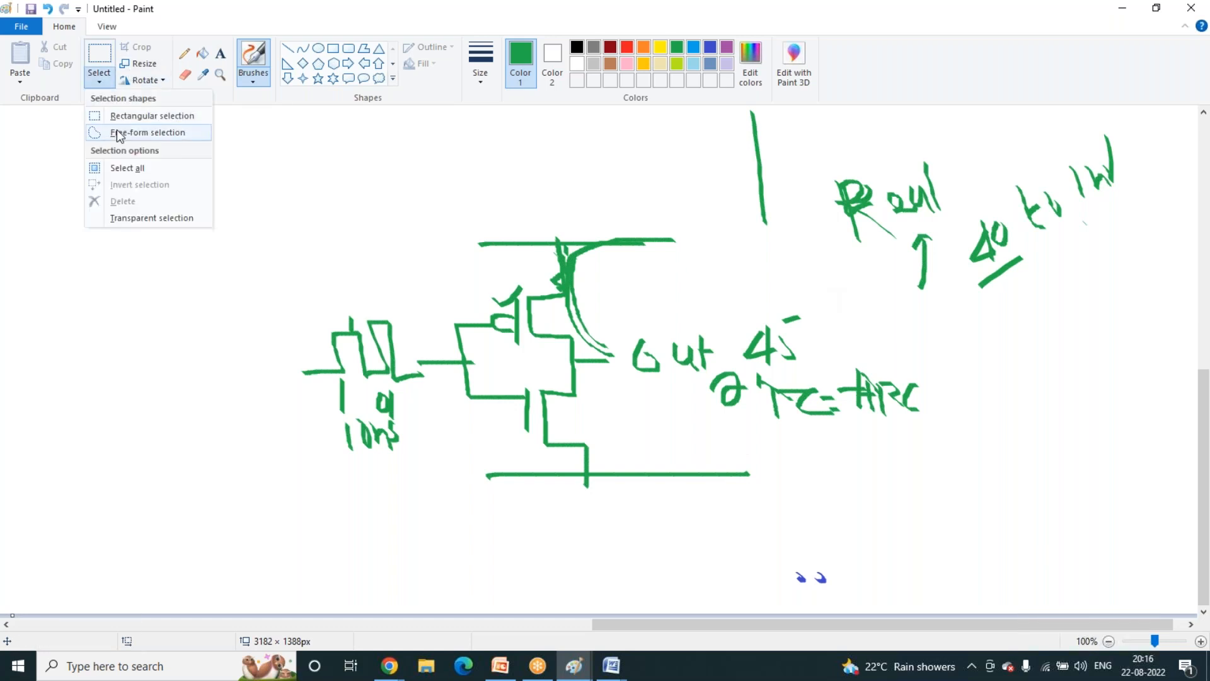
left_click(119, 116)
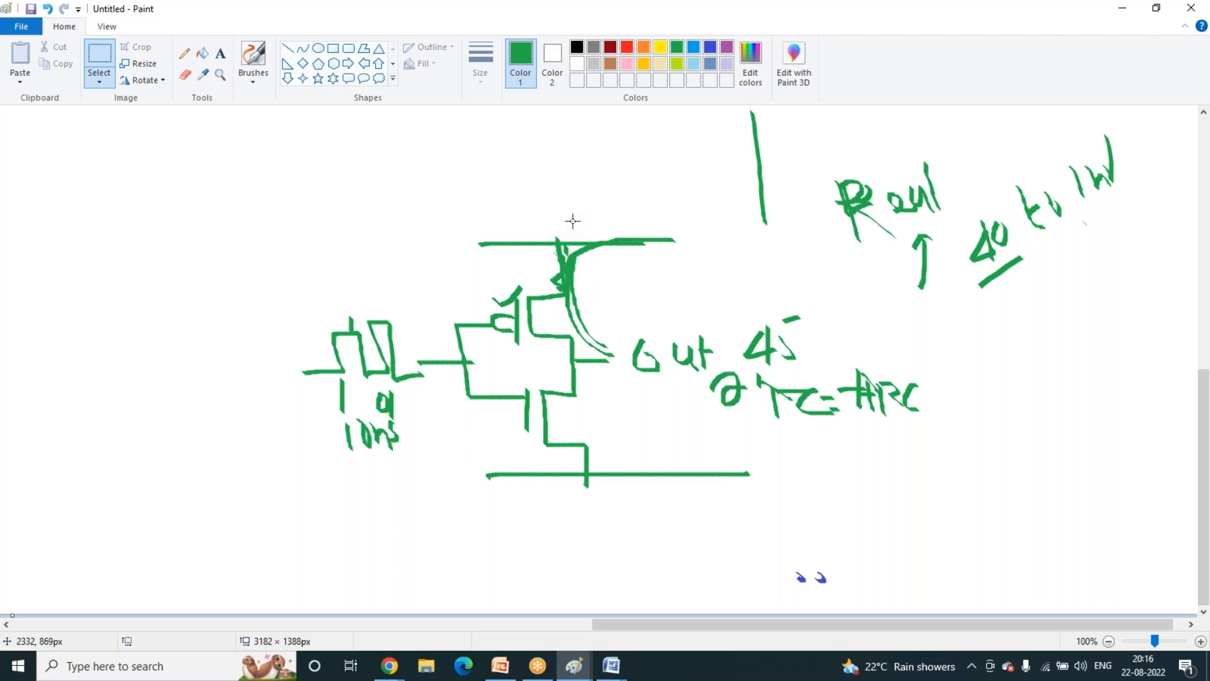
left_click(253, 77)
left_click(318, 107)
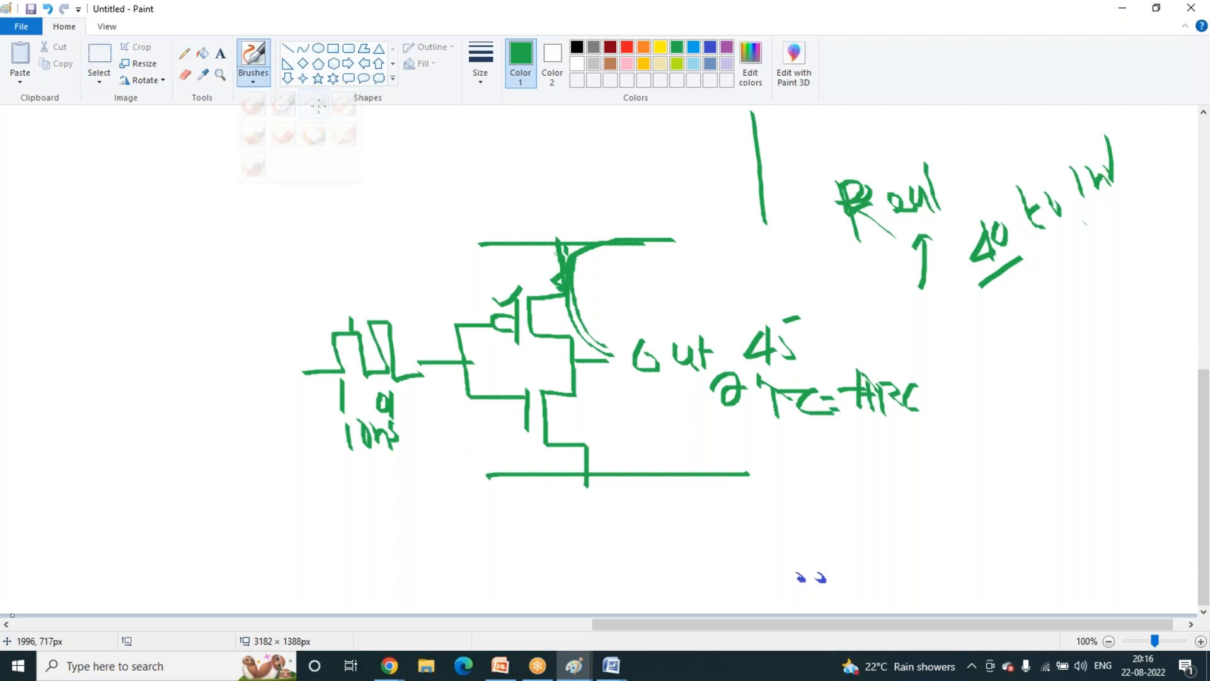
left_click(759, 8)
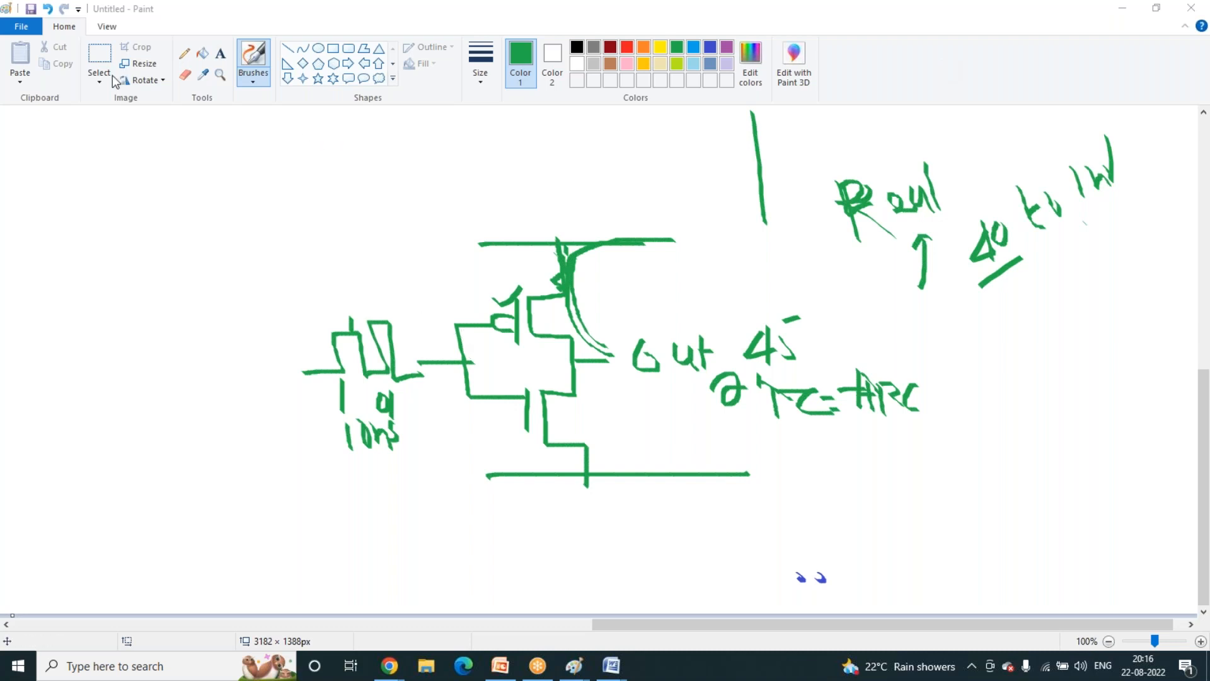
- In Chrome's full chip layout tab, replace the query with 'qualacom 885 snap dragon' and search
left_click(394, 665)
left_click(351, 619)
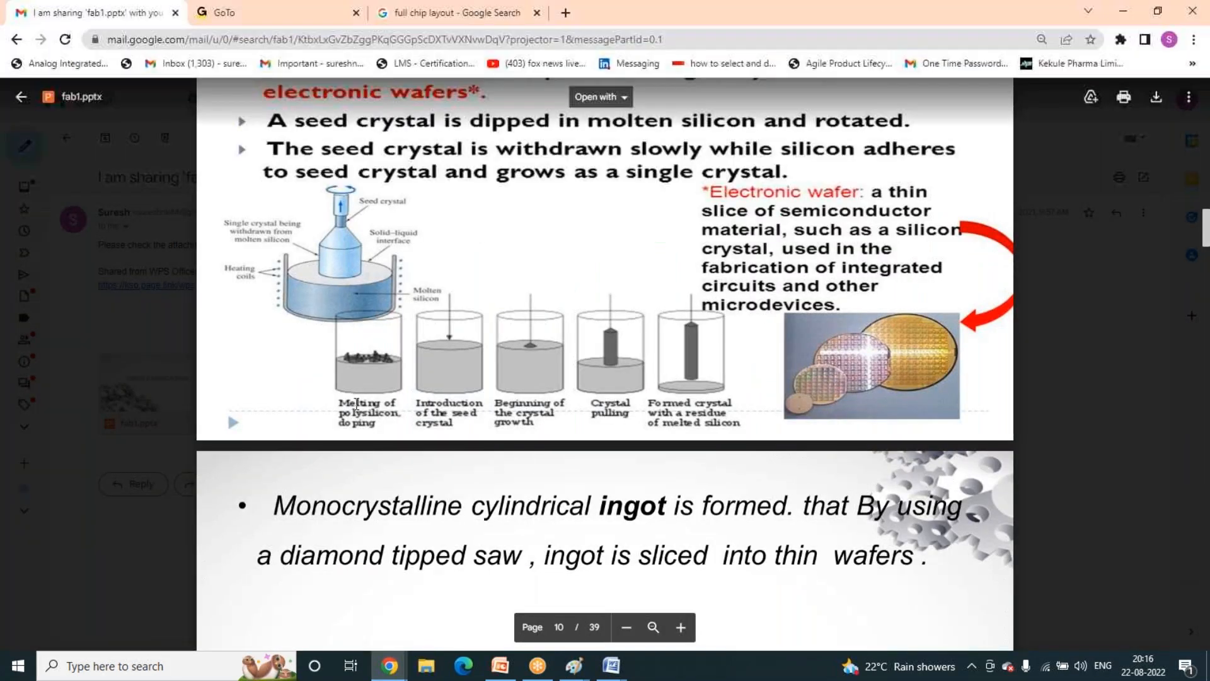
scroll(357, 403, "up", 5)
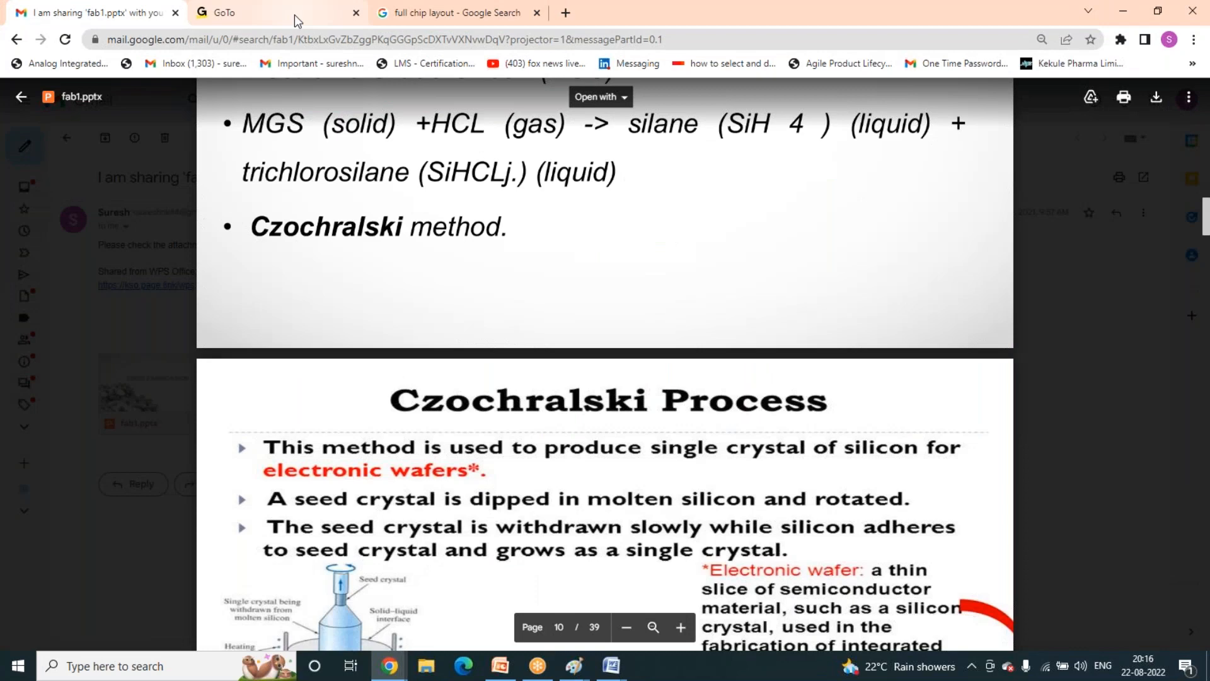
left_click(449, 13)
triple_click(143, 119)
type("qualacom ")
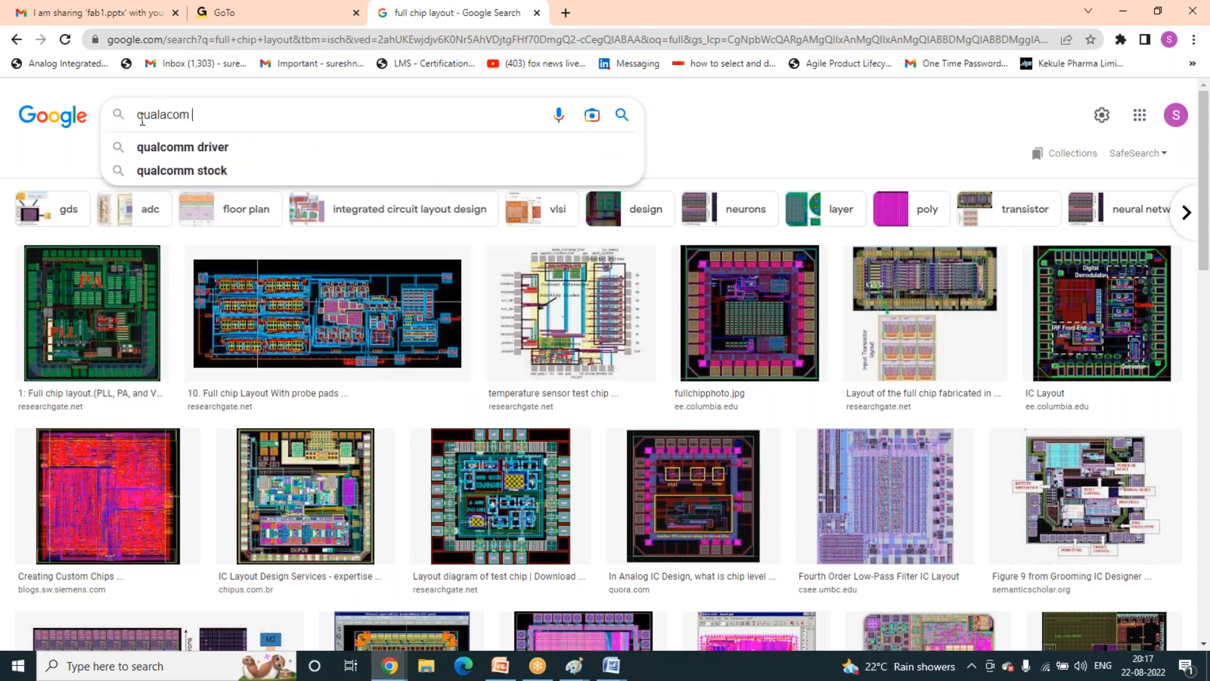
type("86")
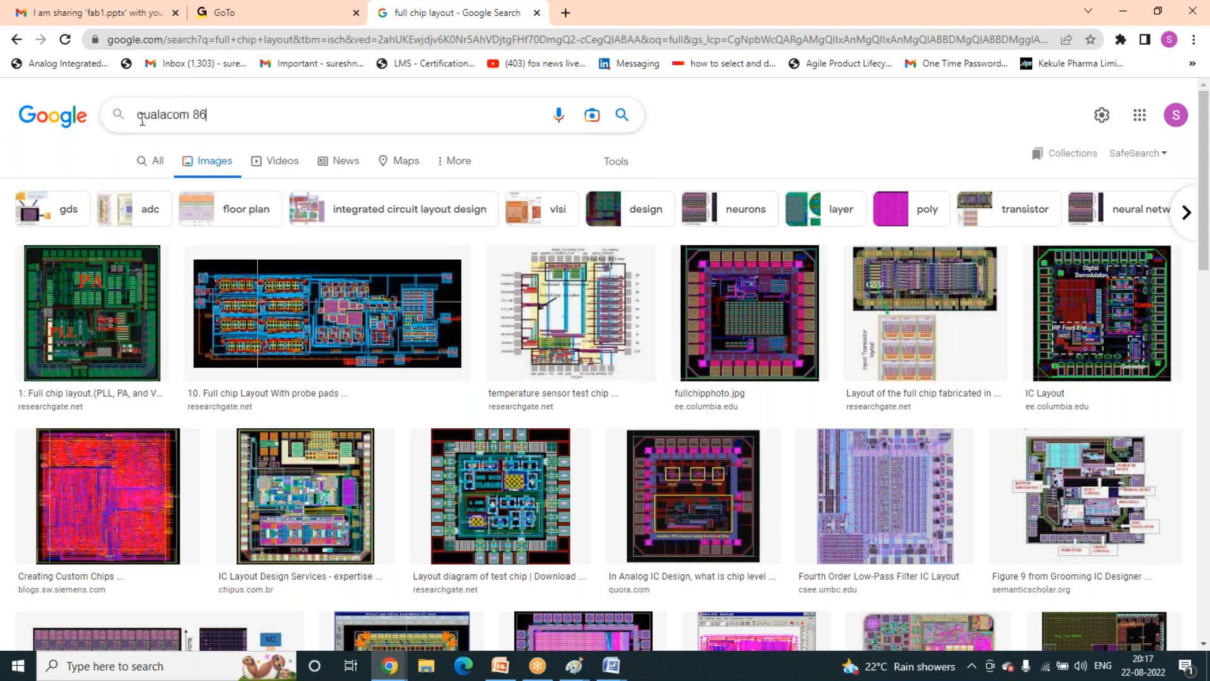
key("BackSpace")
type("85 snap dragon")
key("Return")
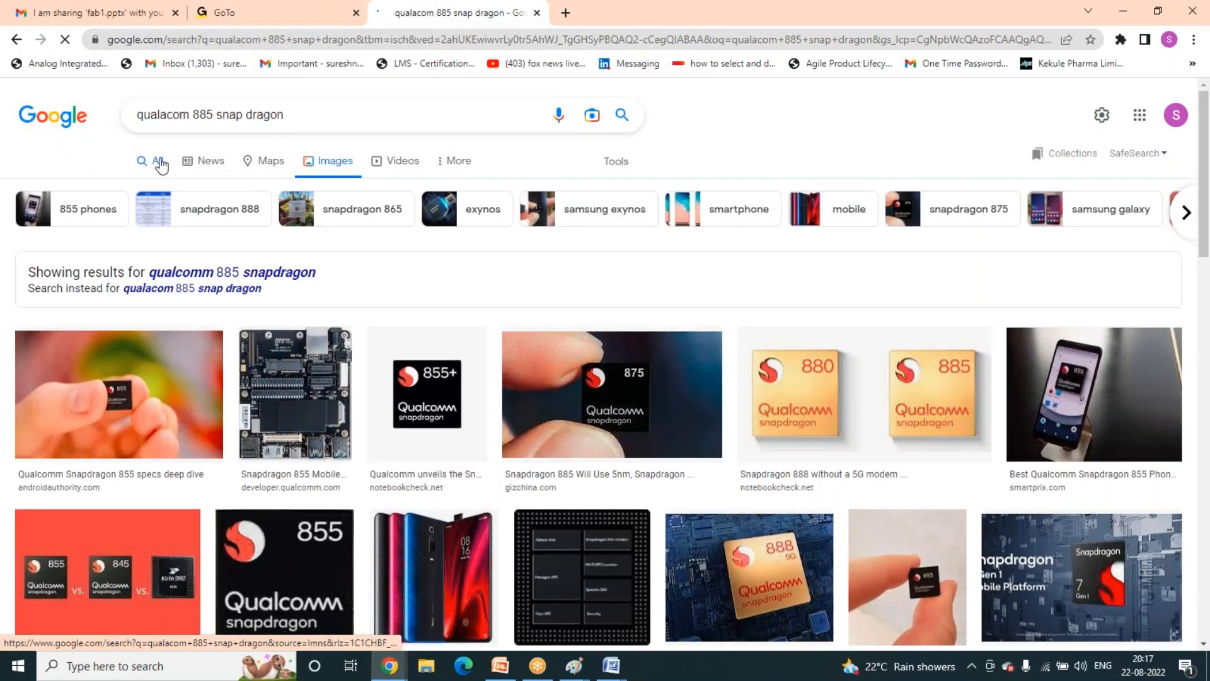
- Browse the Snapdragon 855 web results, highlighting the 7 nm and benchmark details, then return to Paint
left_click(160, 162)
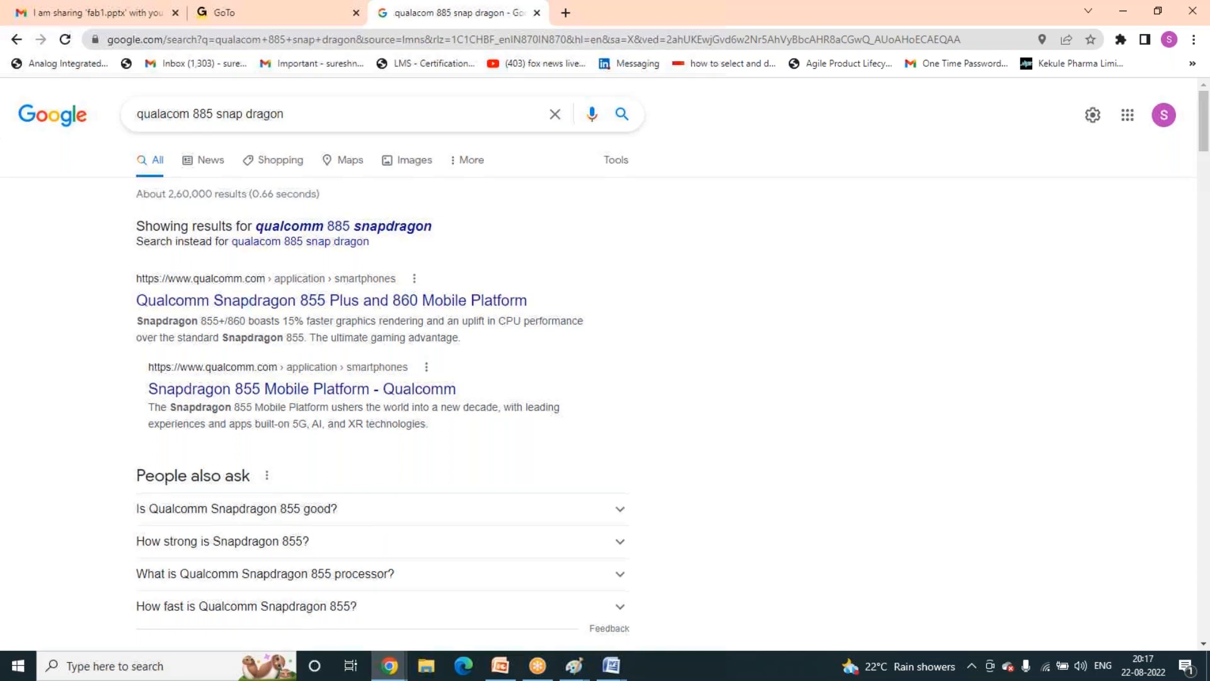
scroll(464, 557, "down", 3)
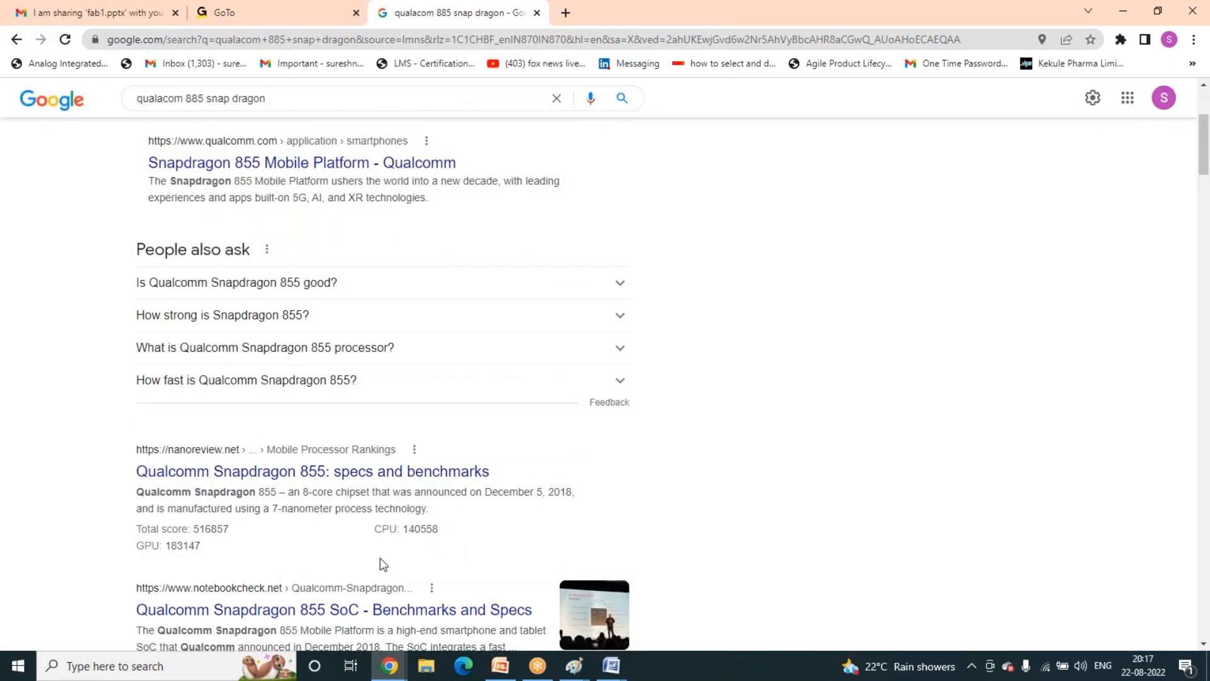
scroll(380, 558, "down", 1)
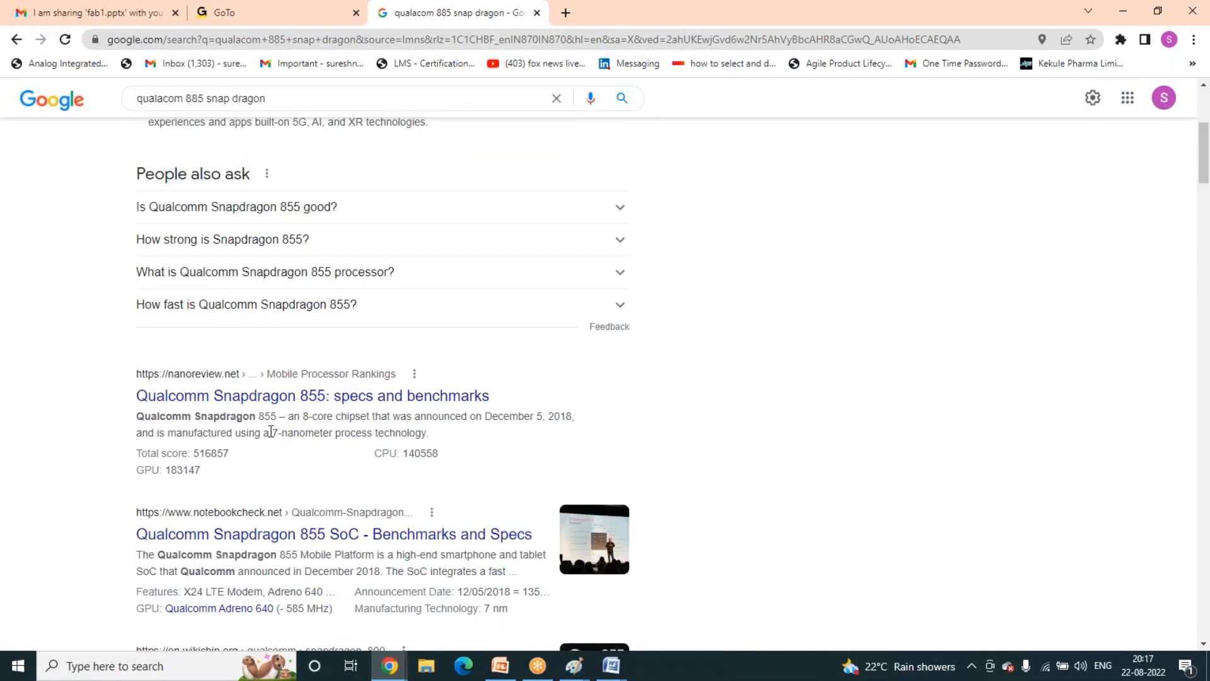
left_click_drag(270, 432, 378, 476)
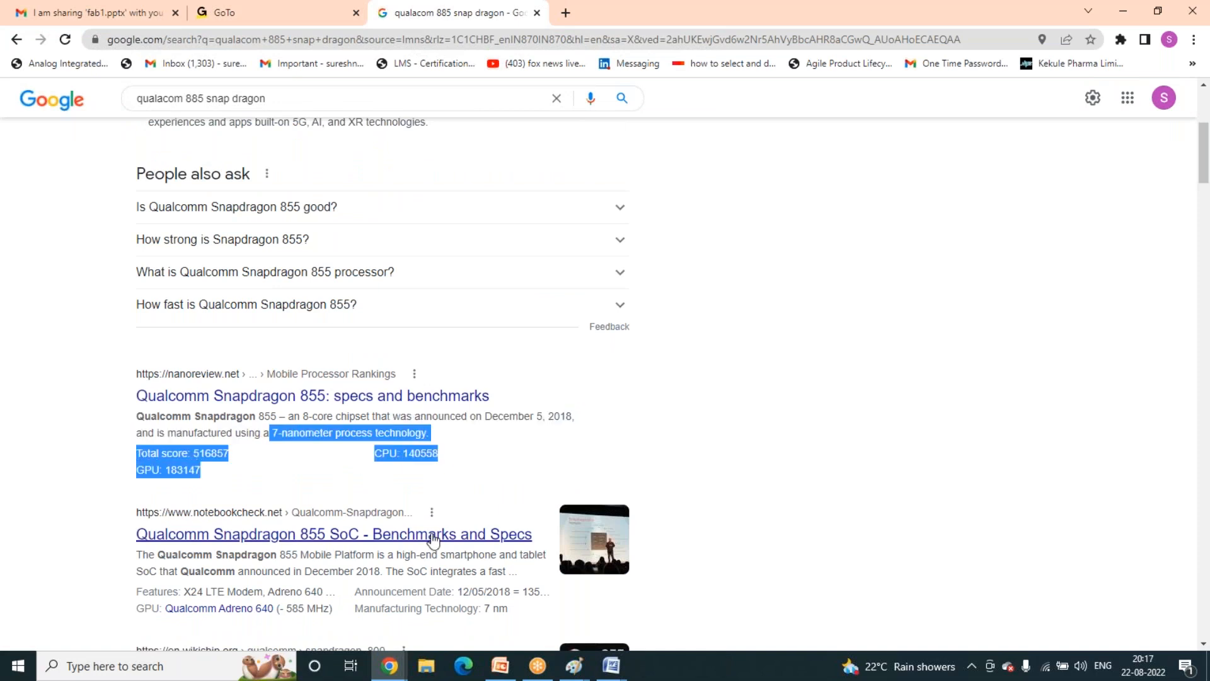
scroll(479, 597, "down", 4)
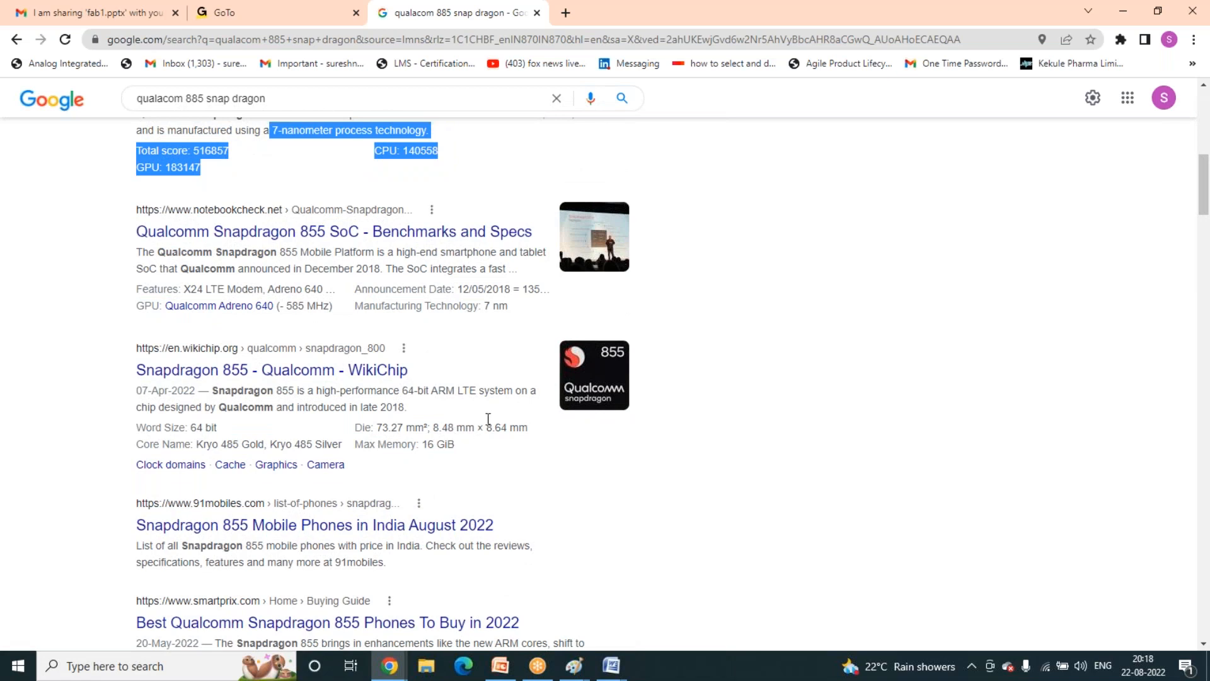
scroll(489, 419, "down", 8)
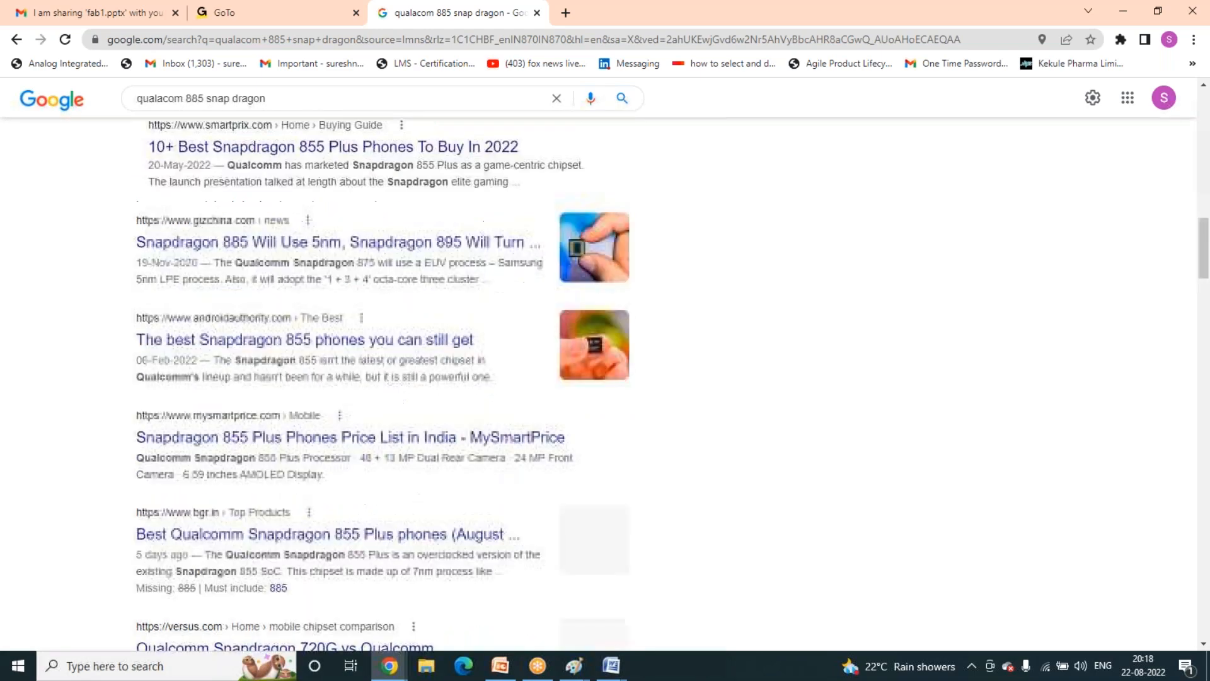
key("alt+Tab")
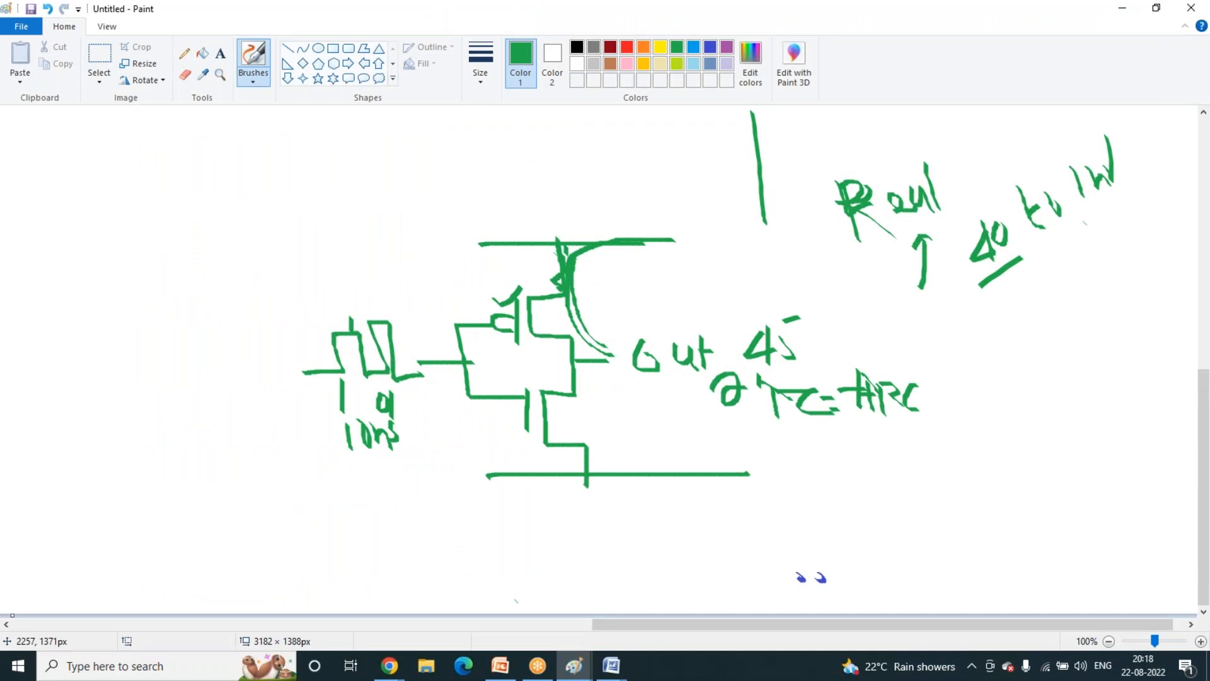
- Select the entire Paint canvas and delete the inverter sketch
left_click(107, 72)
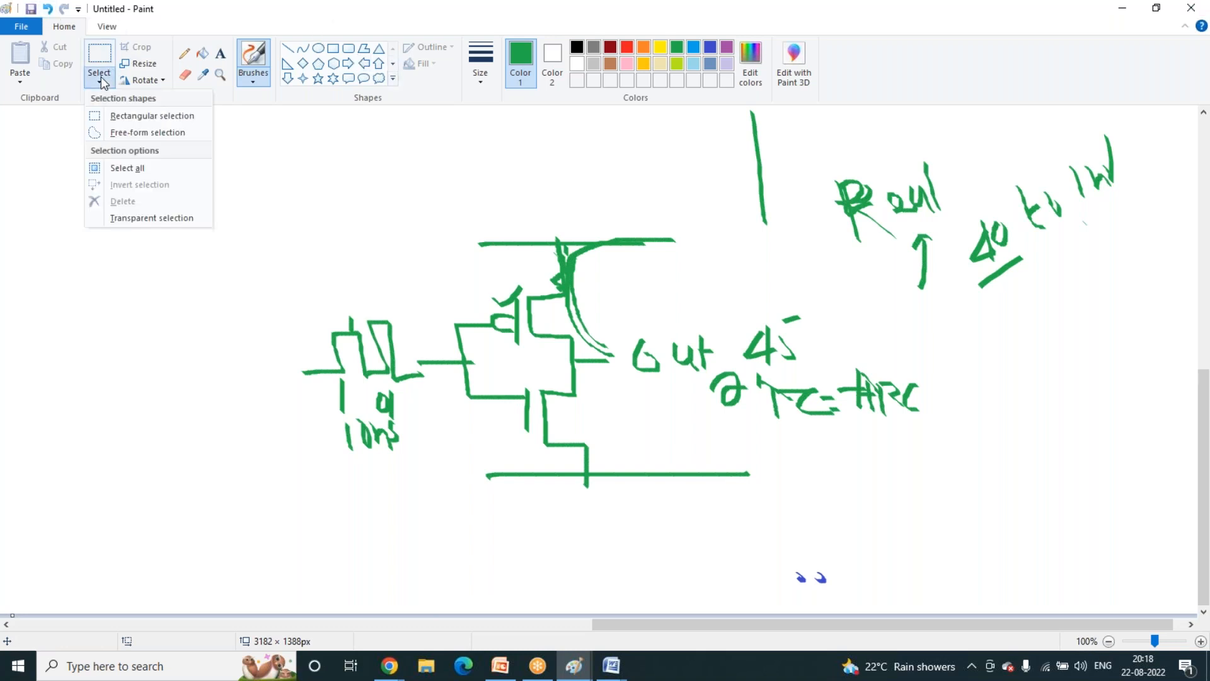
left_click(132, 167)
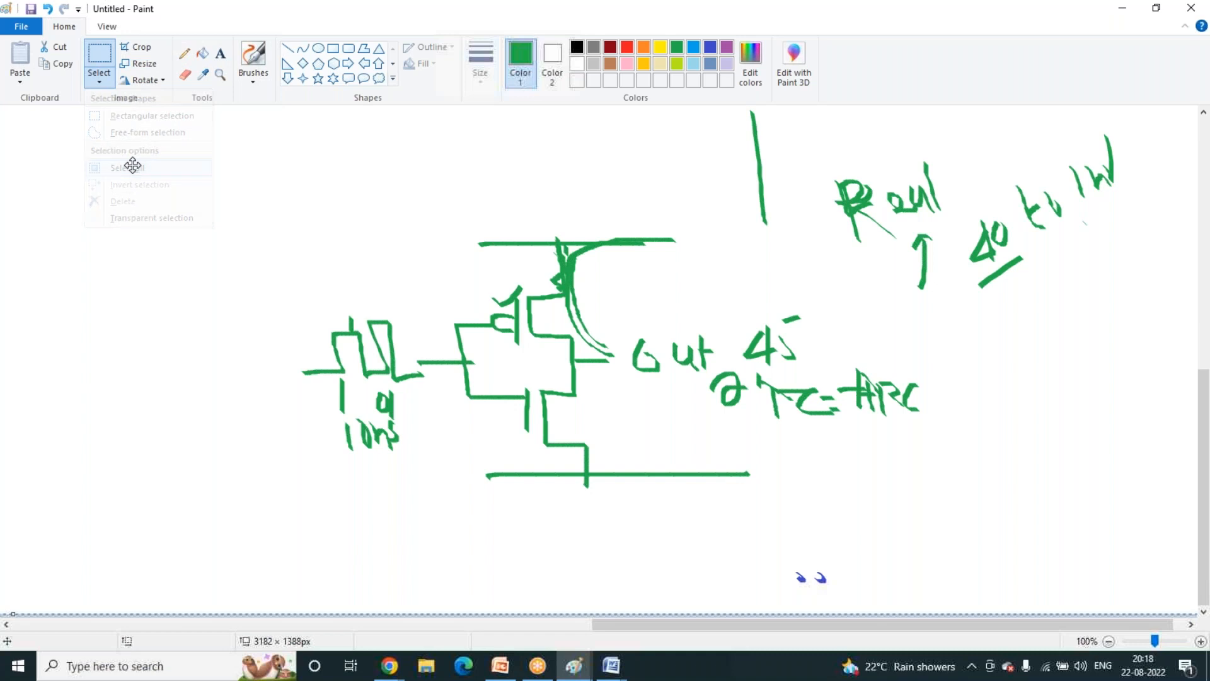
key("Delete")
- Pick the third brush, draw a small green hook stroke, then undo it
left_click(971, 665)
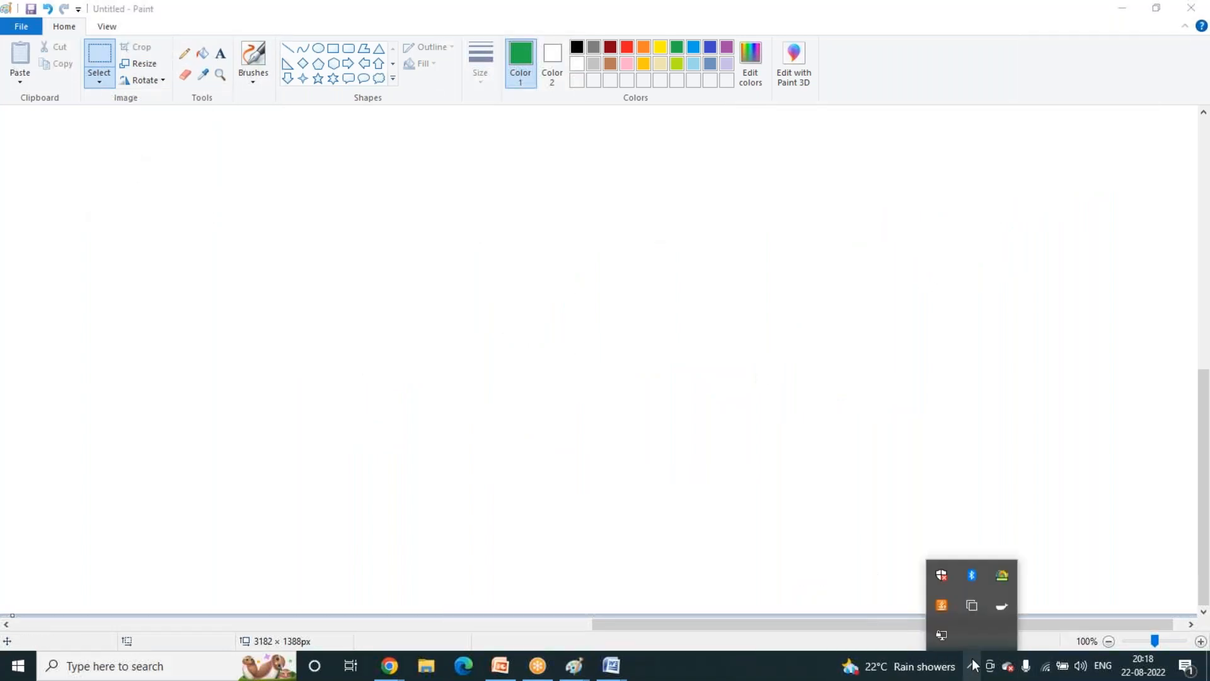
left_click(551, 324)
left_click(255, 79)
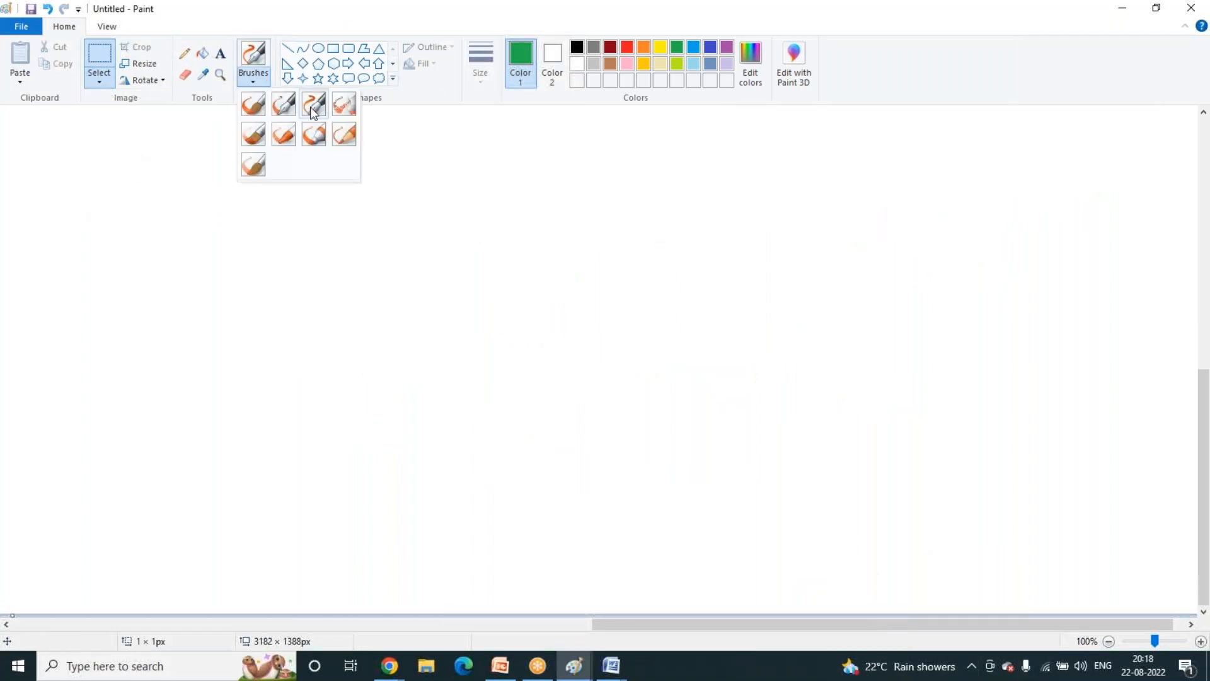
left_click(313, 104)
mouse_move(405, 214)
left_mouse_down()
mouse_move(434, 224)
mouse_move(400, 214)
mouse_move(408, 235)
mouse_move(418, 215)
left_mouse_up()
key("ctrl+z")
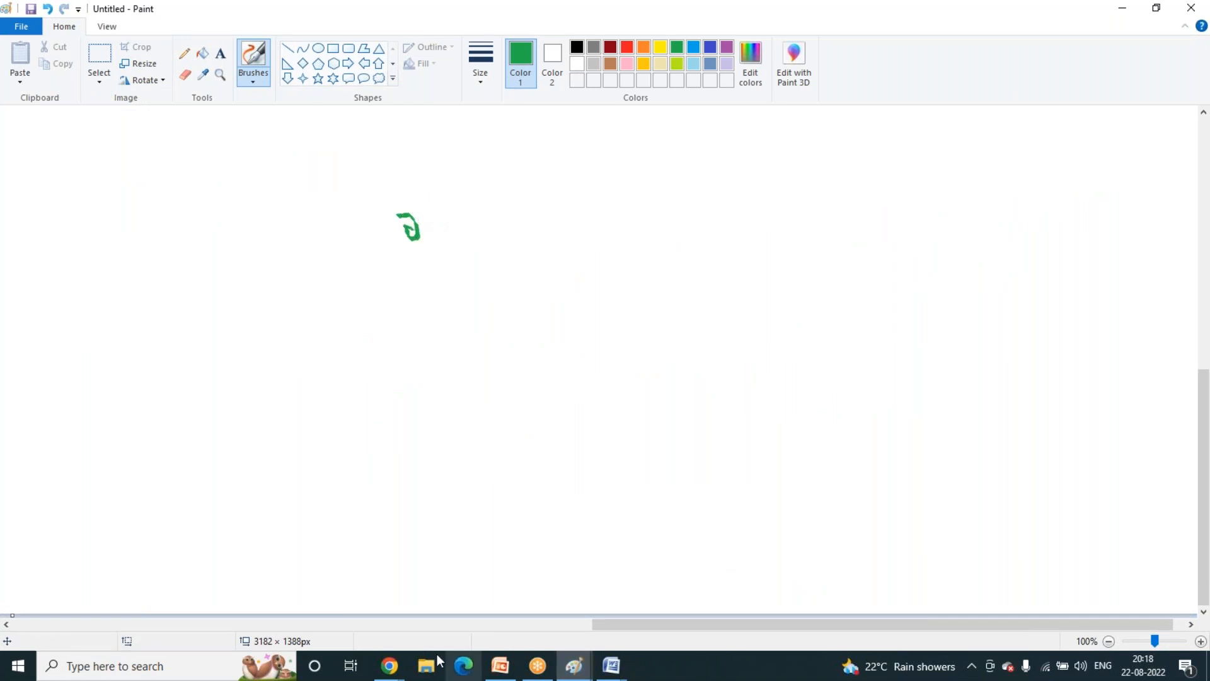
- Launch PuTTY and open a connection to host 10.0.0.20
left_click(209, 673)
type("p")
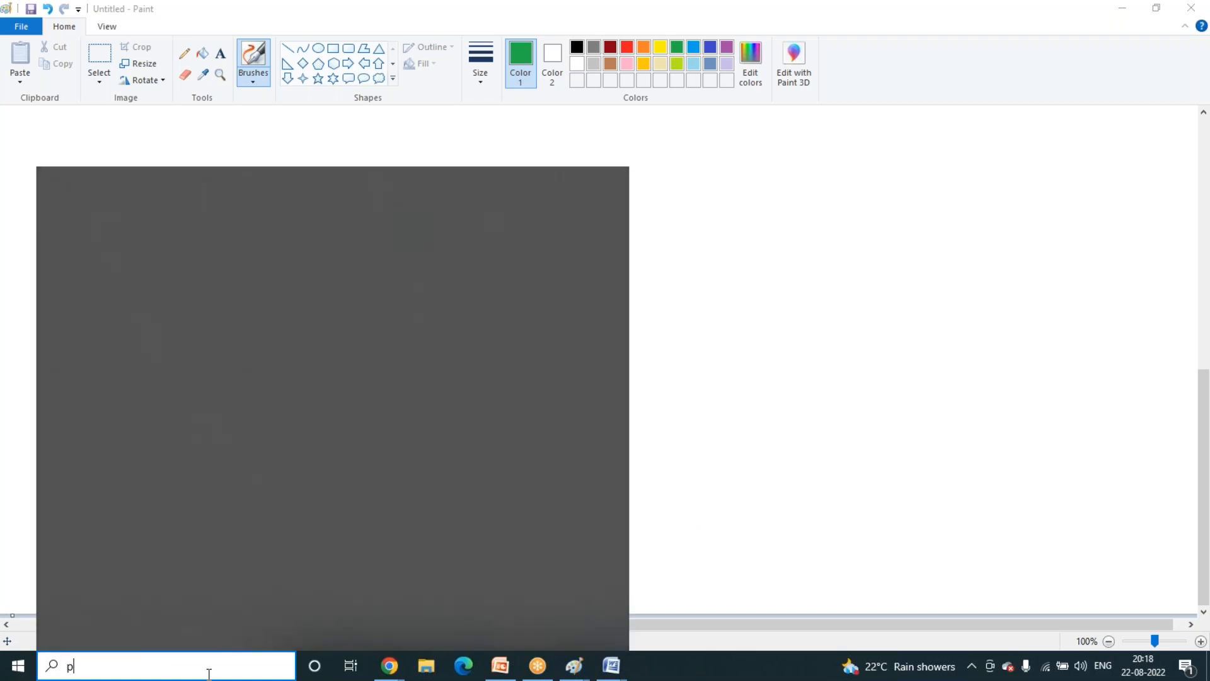
type("utty")
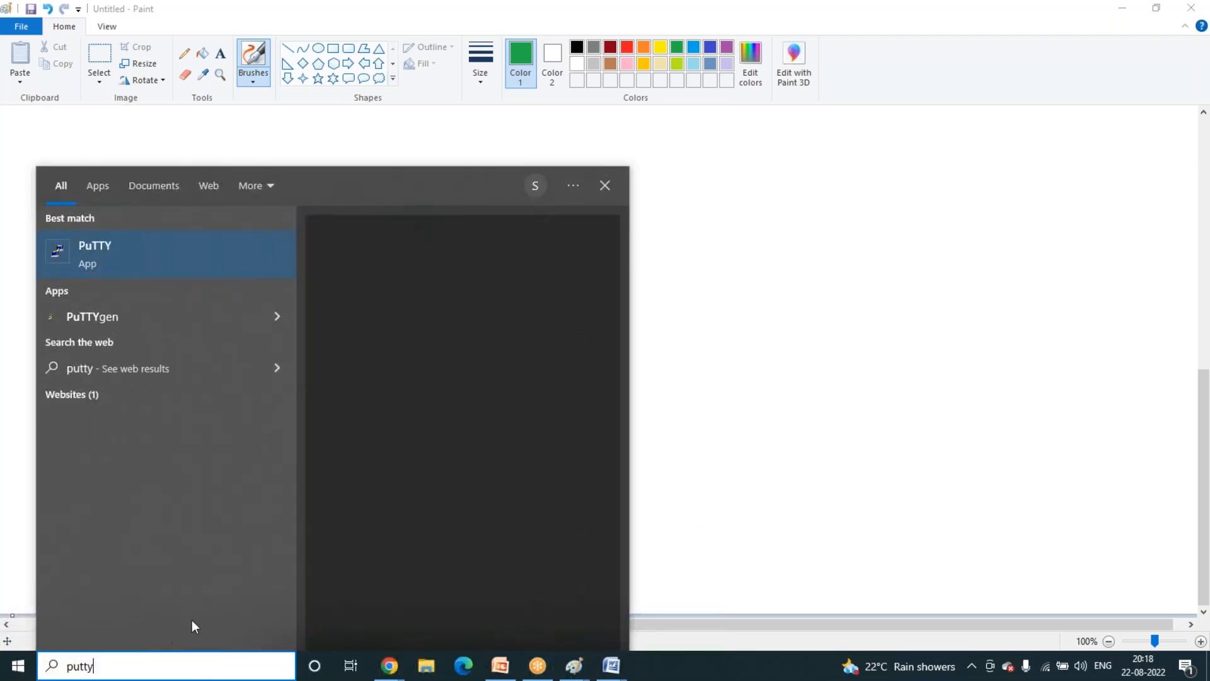
left_click(361, 371)
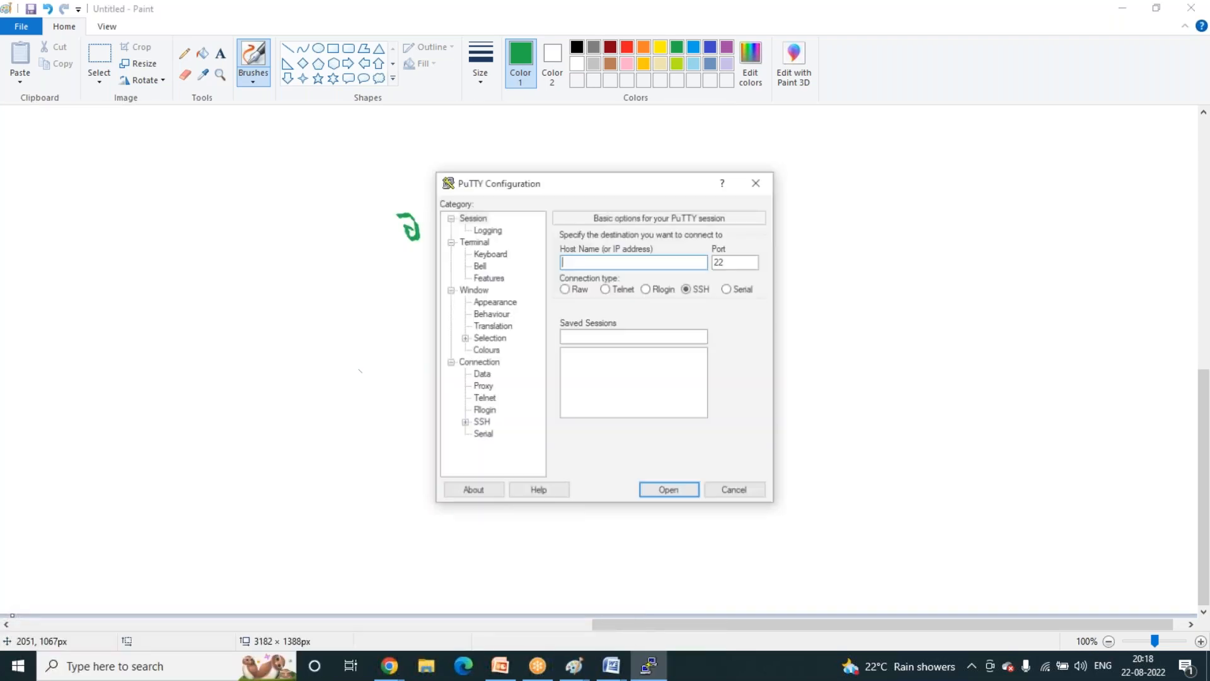
type("10.0.0.20")
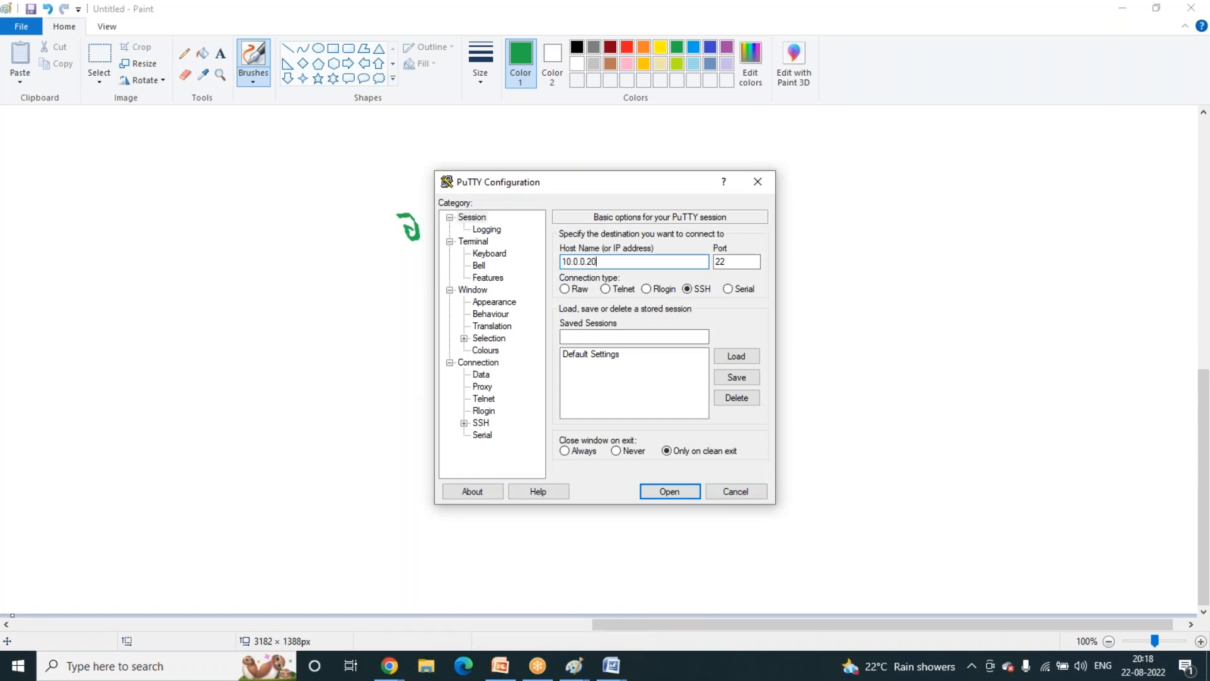
key("Return")
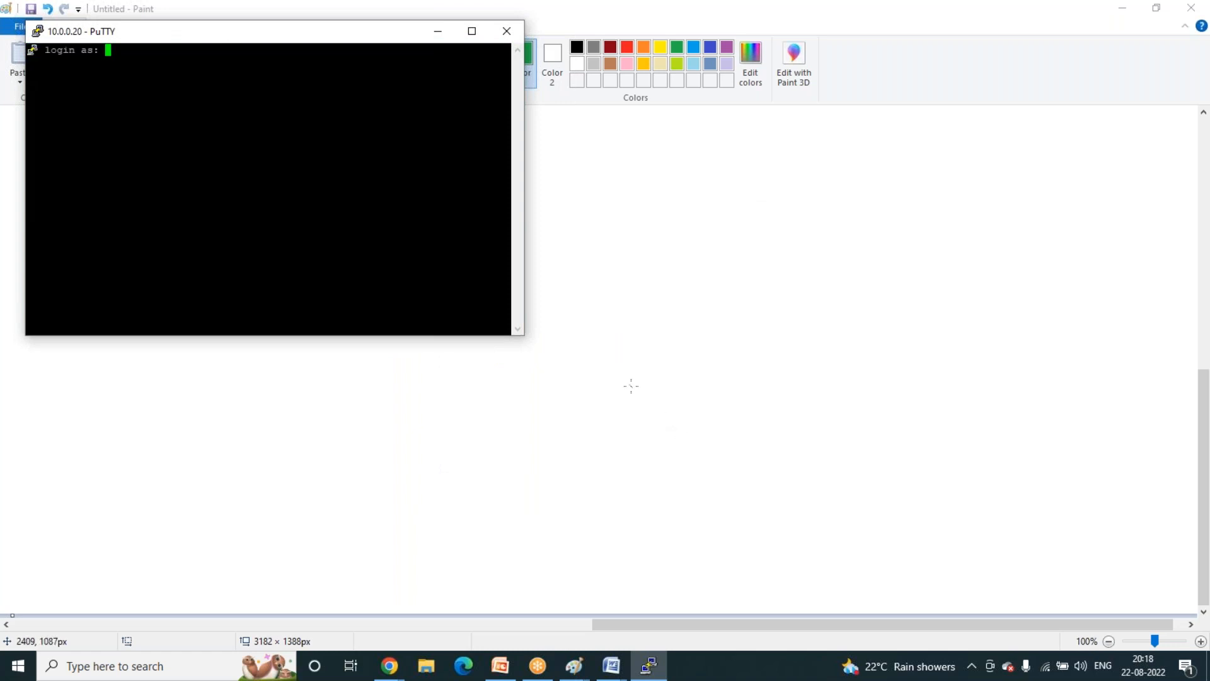
- Log in with the user name and password, then run vncserver to start desktop :31
type("komalp")
key("Return")
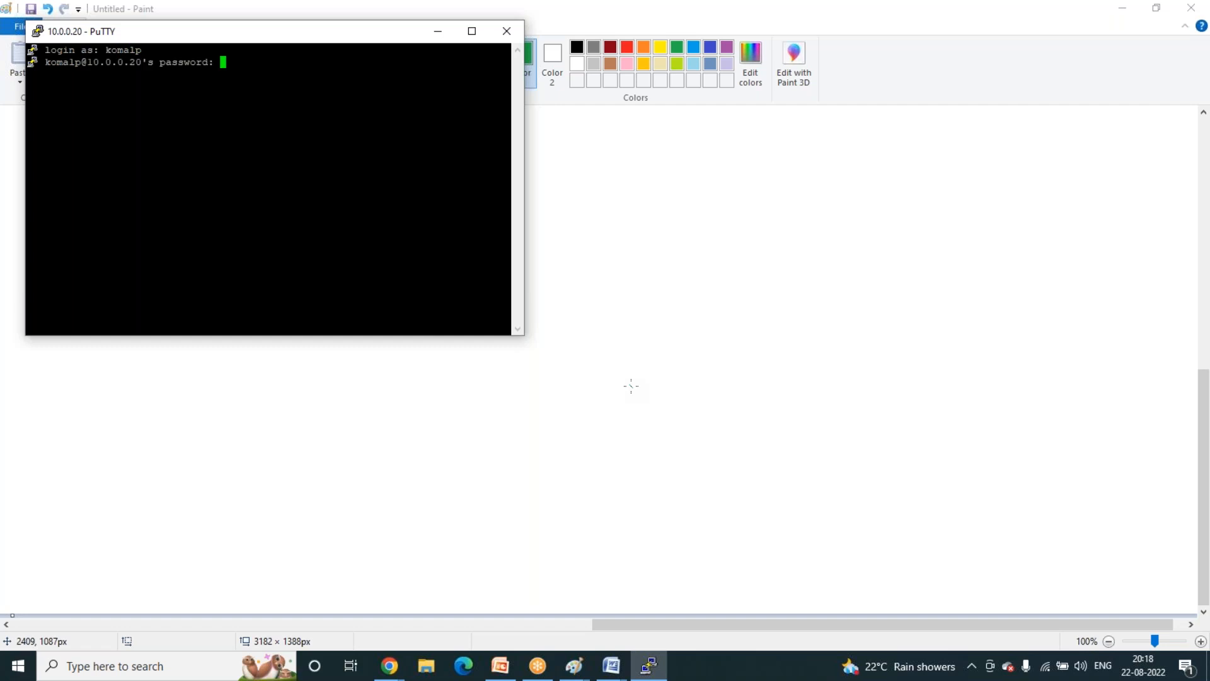
key("Return")
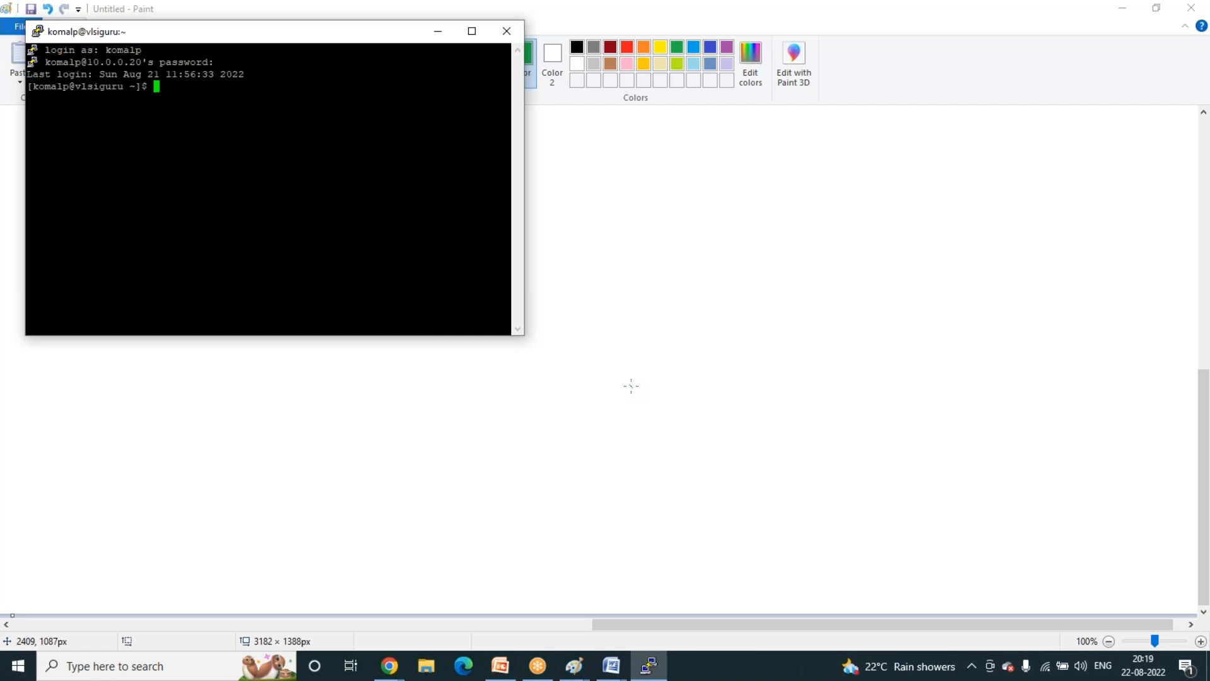
type("vncserver")
key("Return")
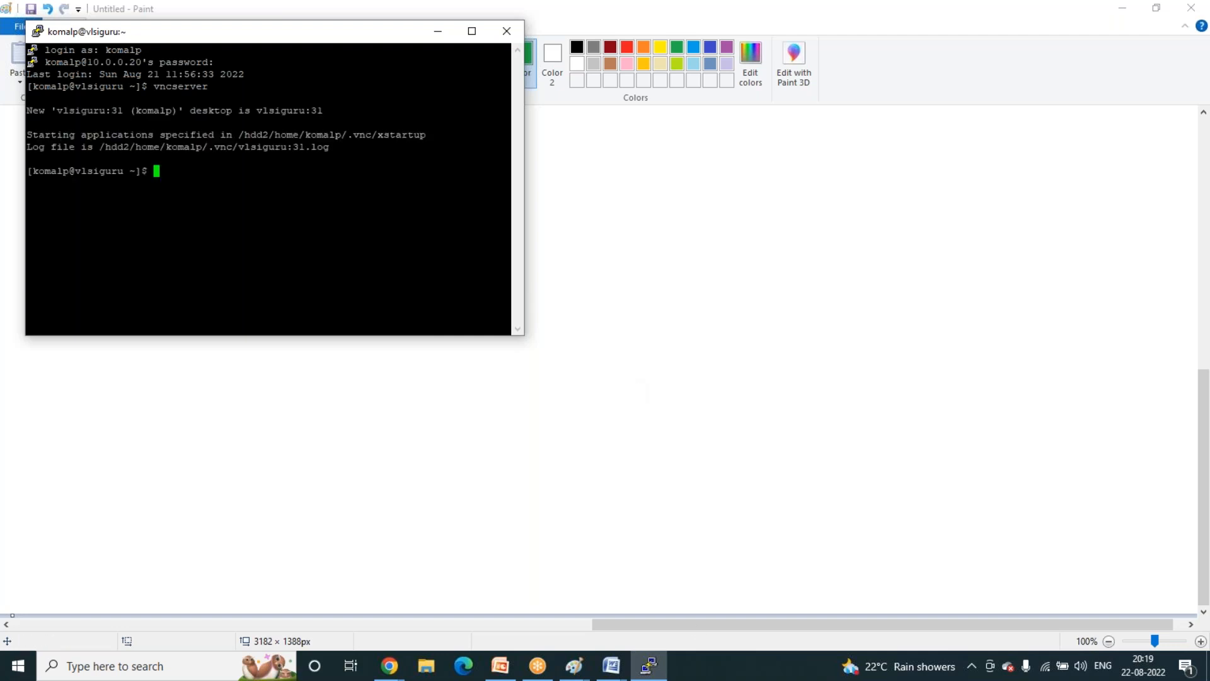
left_click(204, 665)
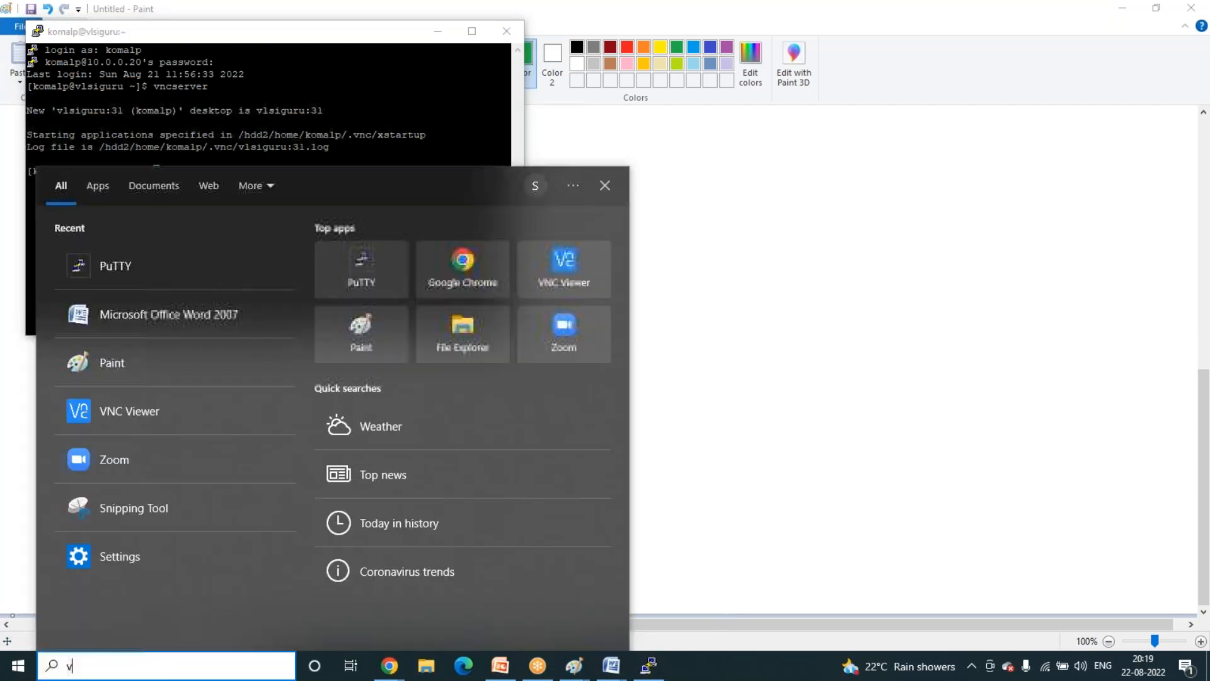
- Launch VNC Viewer and connect to 10.0.0.20:31, accepting the unencrypted warning and entering the password
type("vnc")
left_click(357, 371)
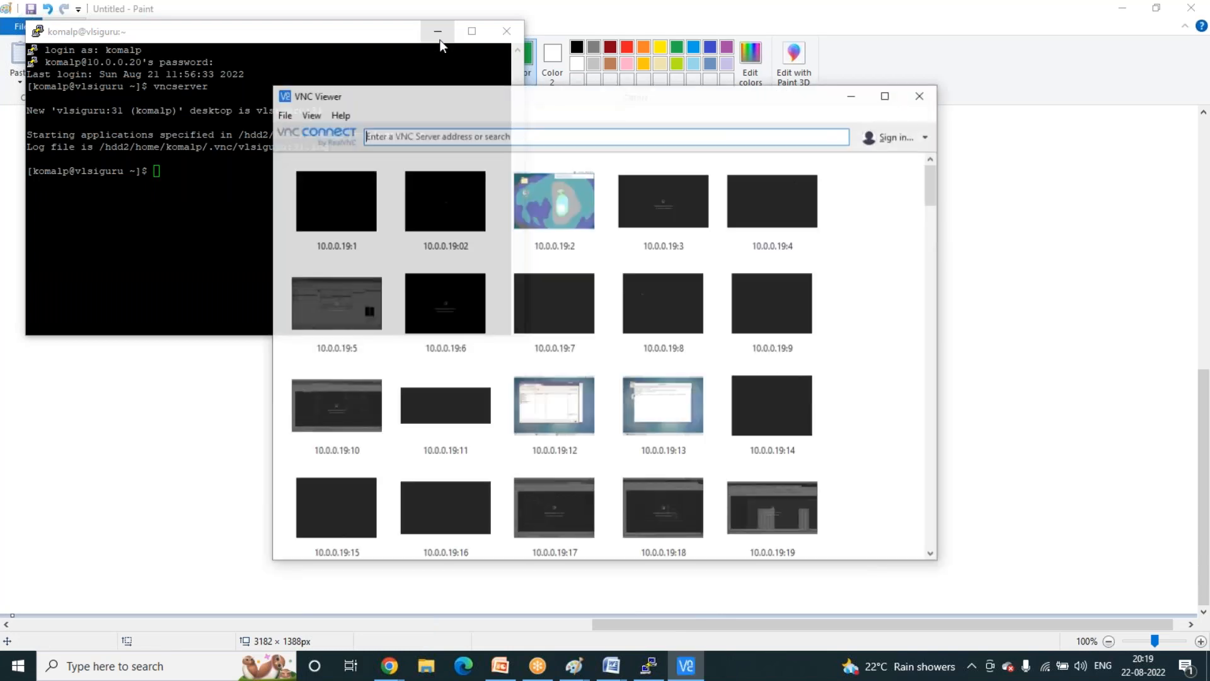
type("10")
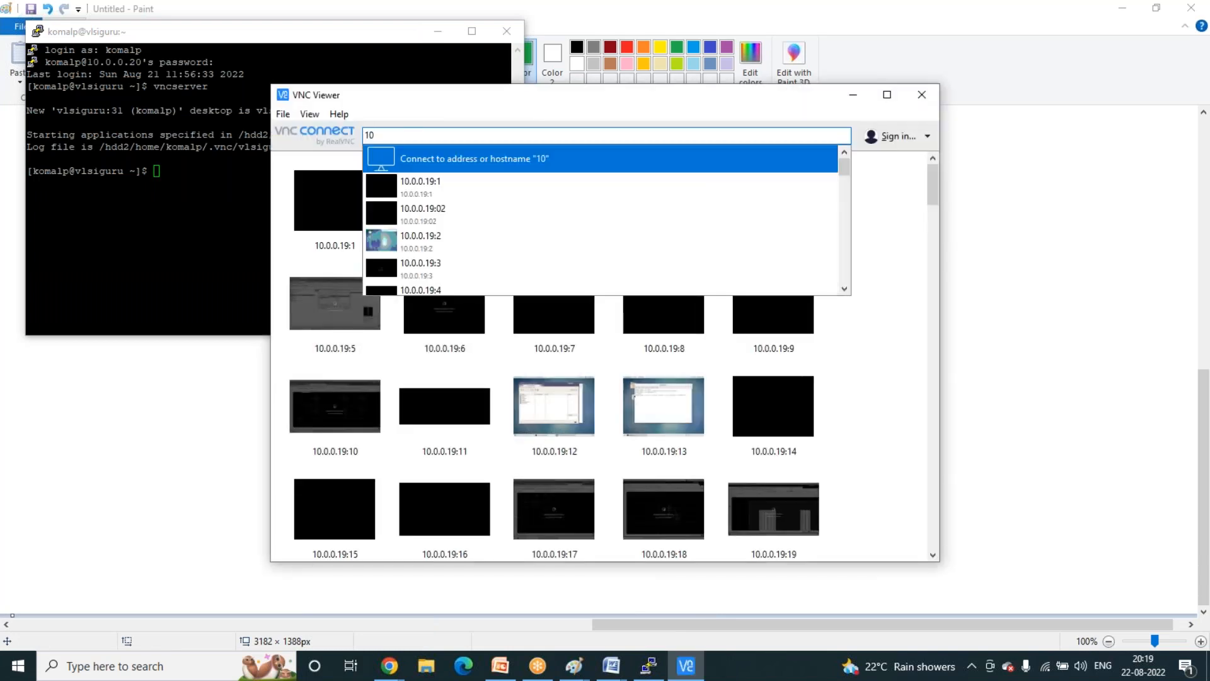
type(".0.0.20")
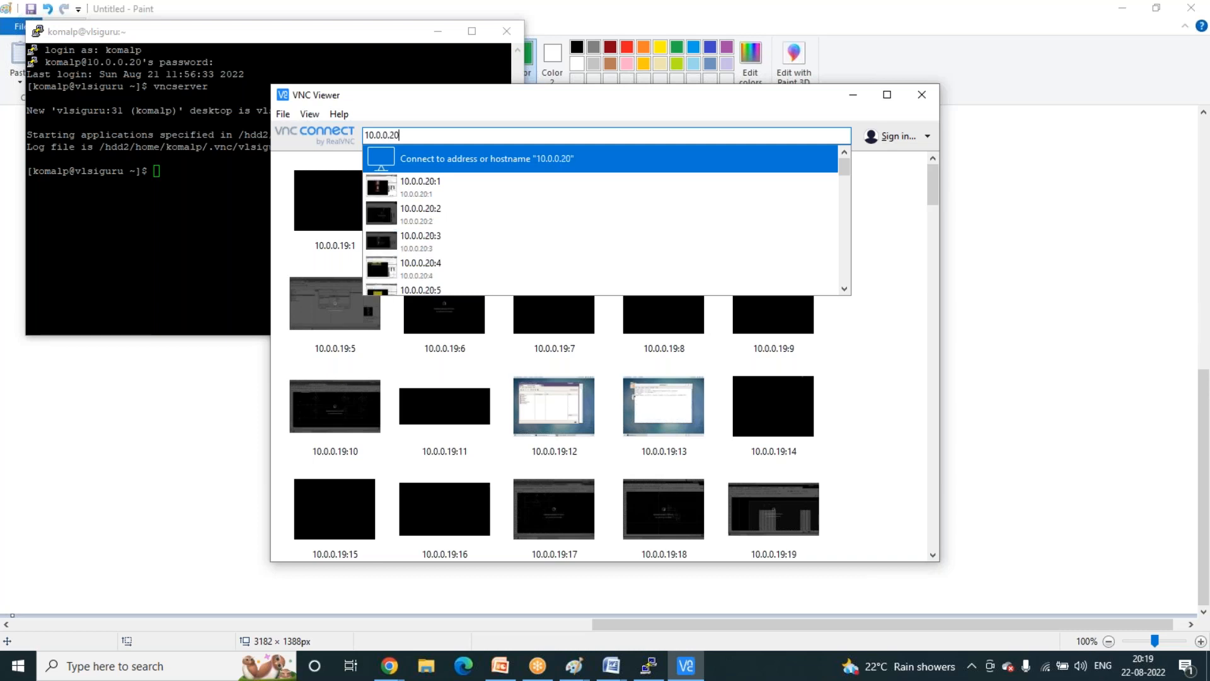
type(":31")
key("Return")
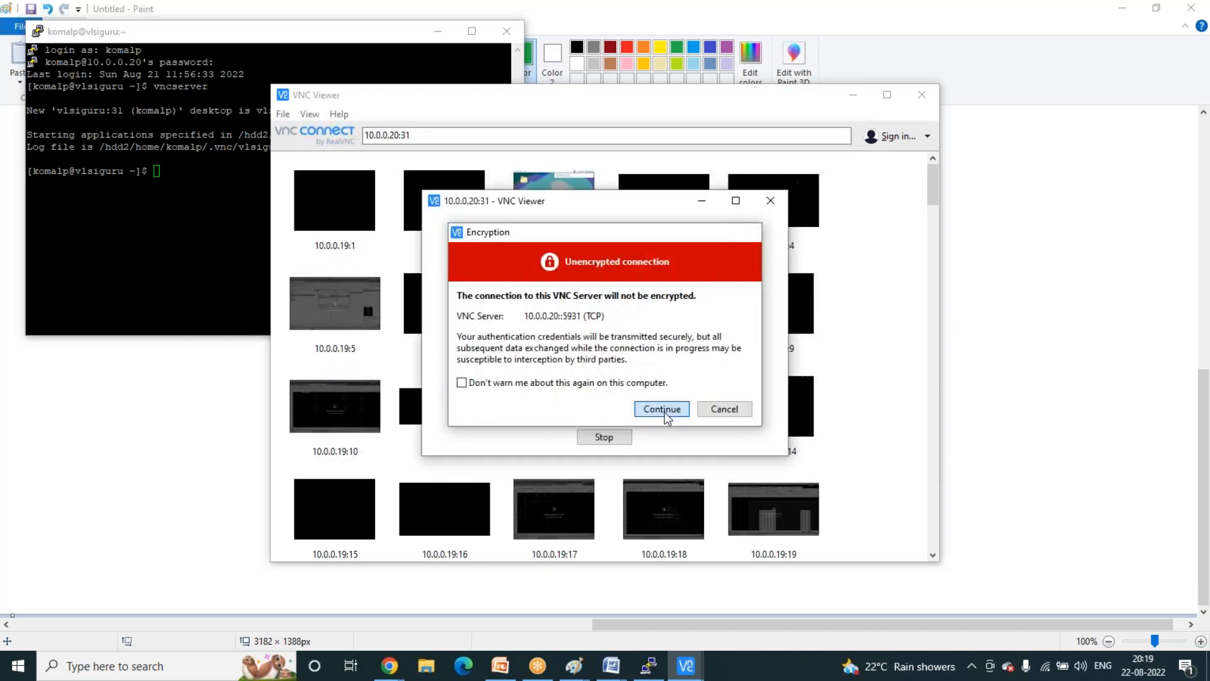
left_click(661, 407)
type("********")
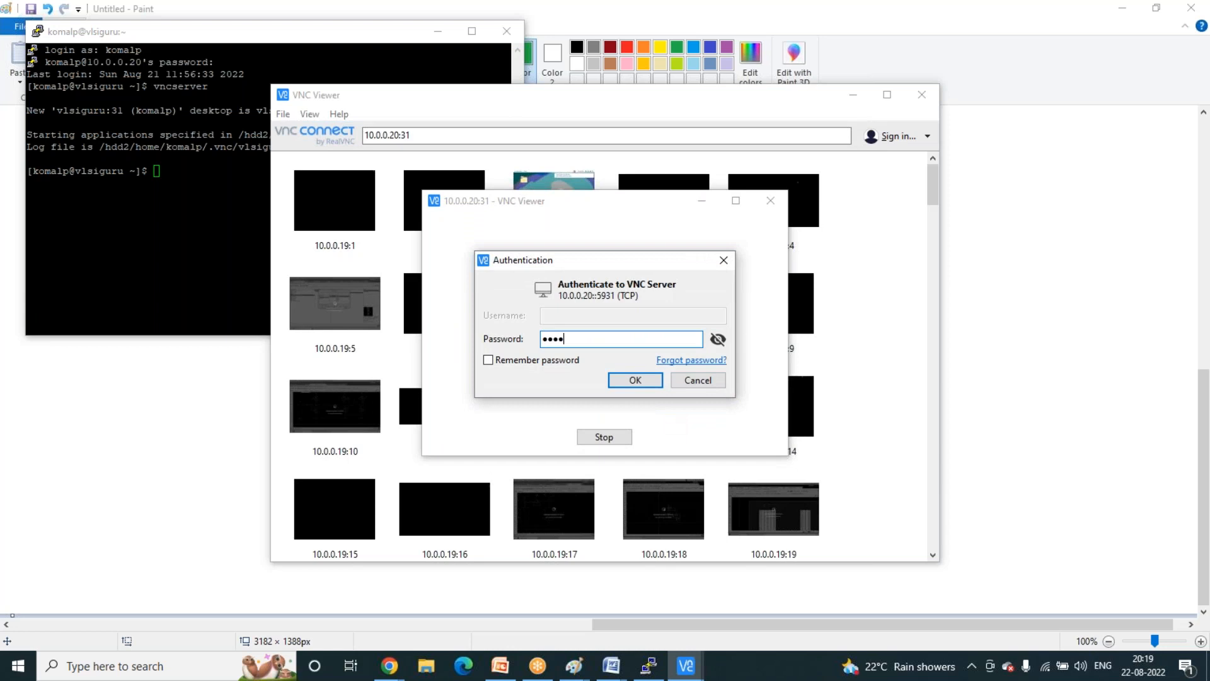
key("Return")
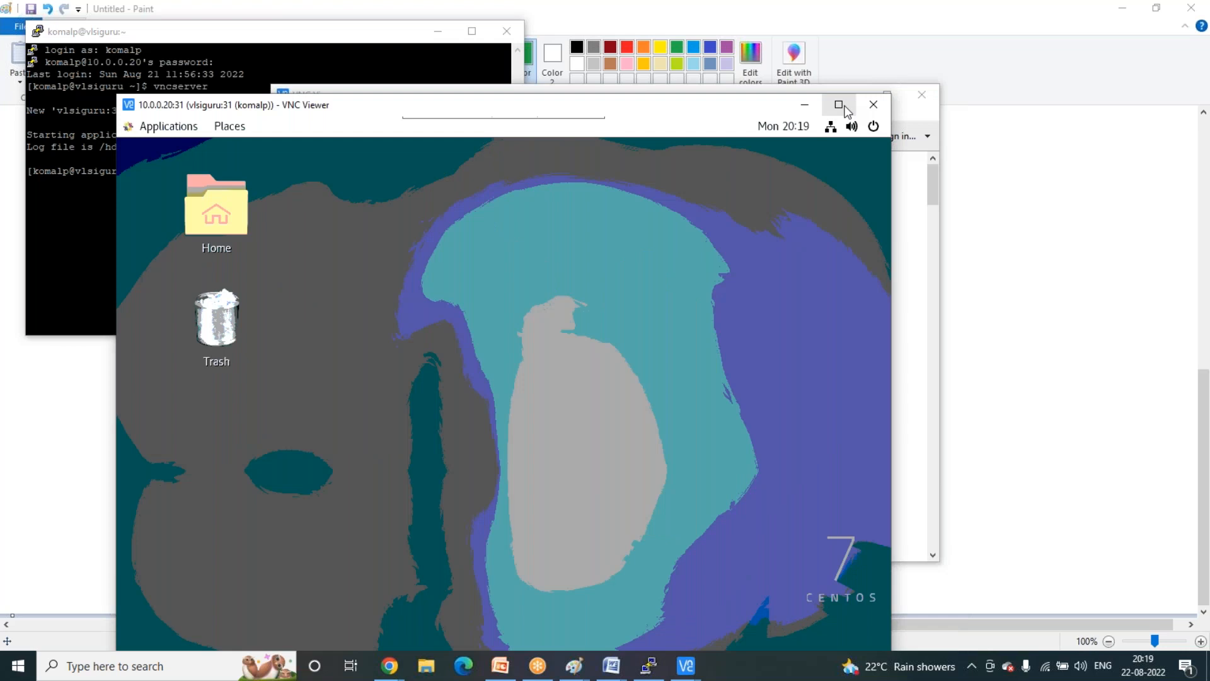
- Maximize the remote desktop, open a terminal and switch the session to tcsh
left_click(839, 105)
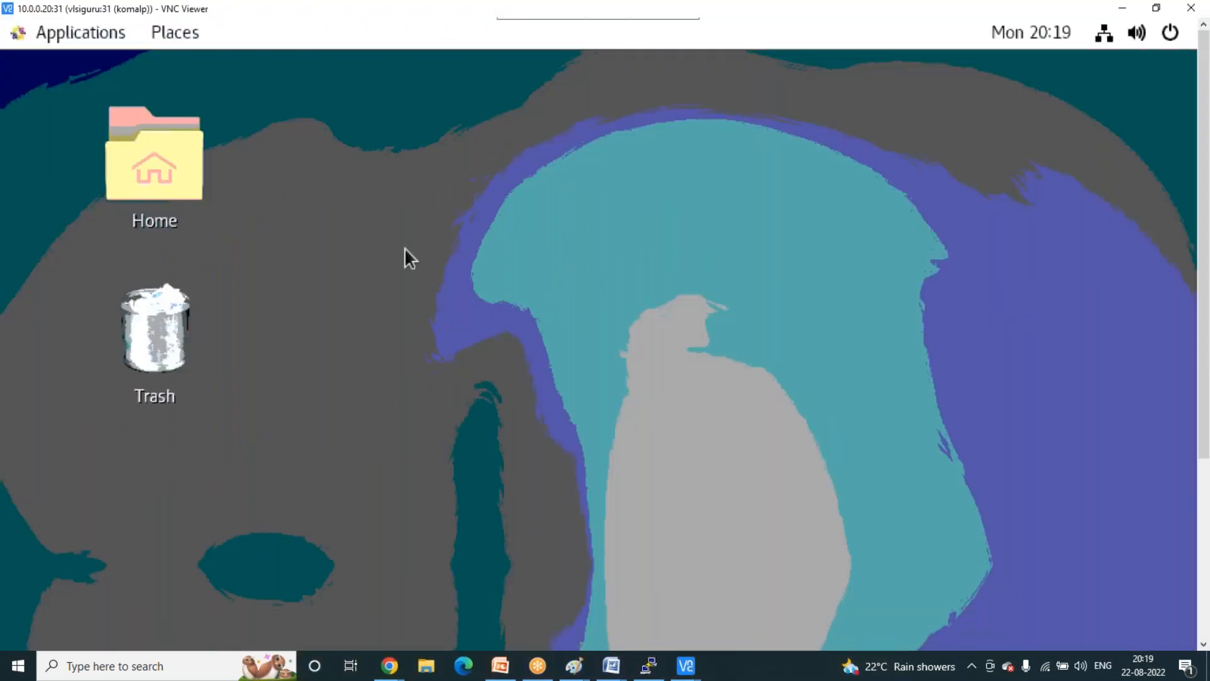
right_click(516, 354)
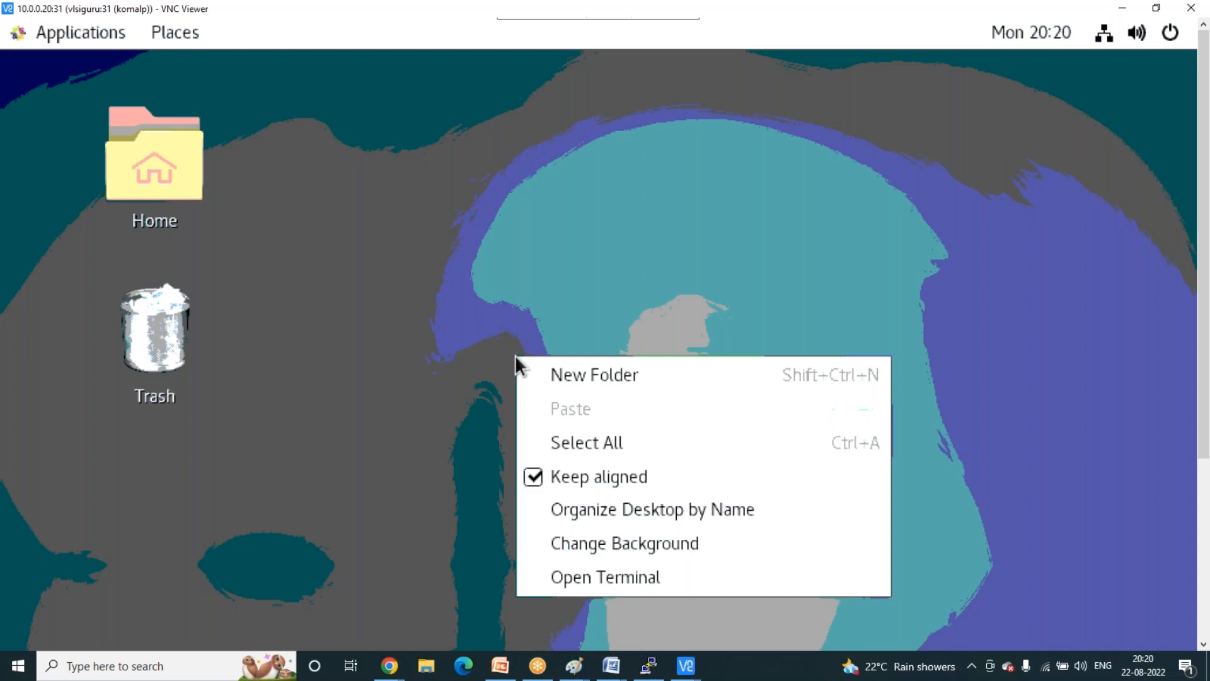
left_click(551, 577)
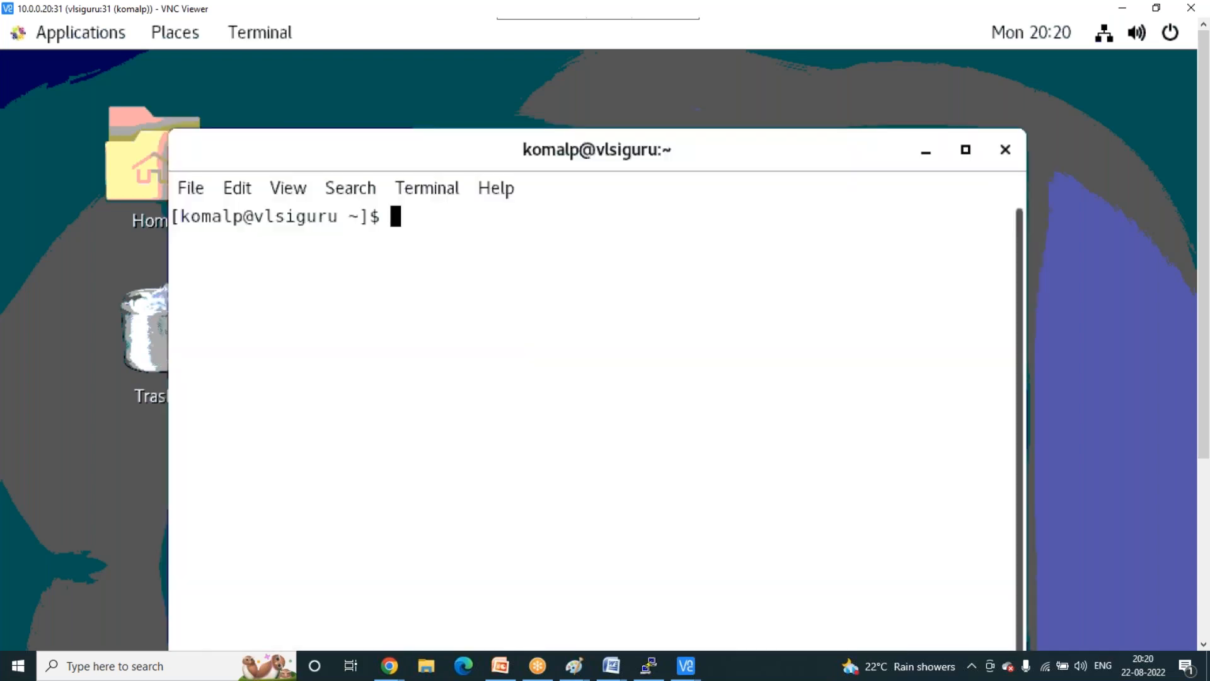
type("exit")
key("Up")
key("Up")
key("Up")
key("Up")
key("Up")
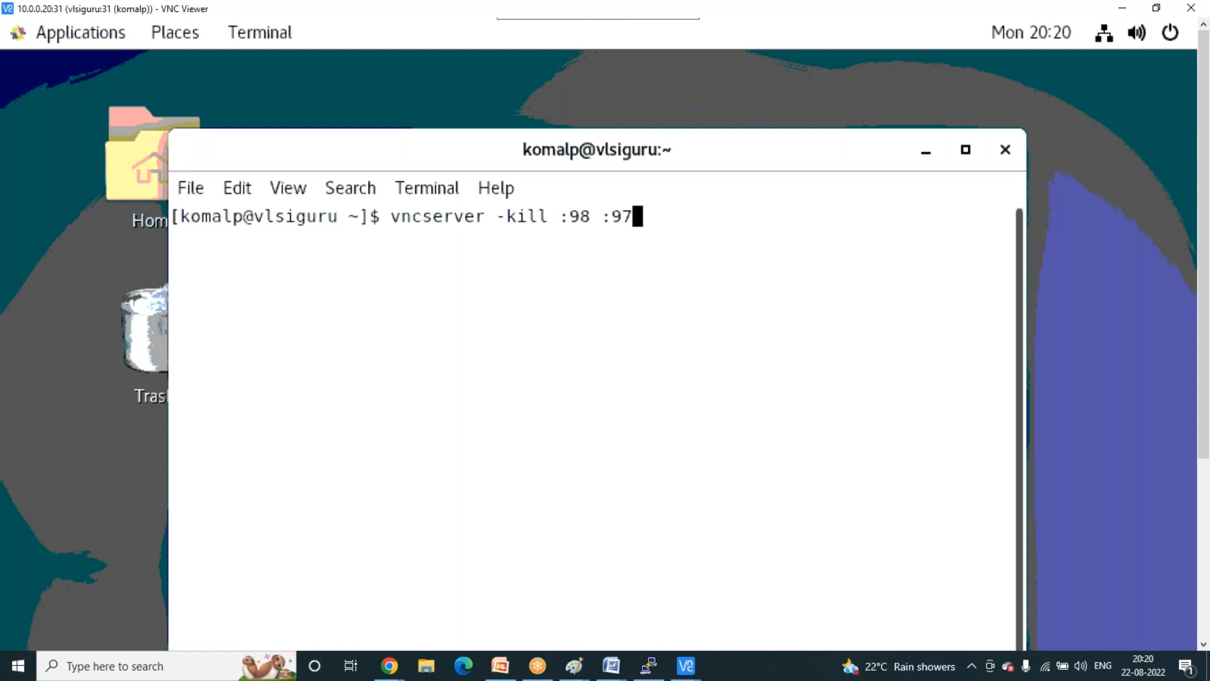
key("Up")
key("Up")
key("Return")
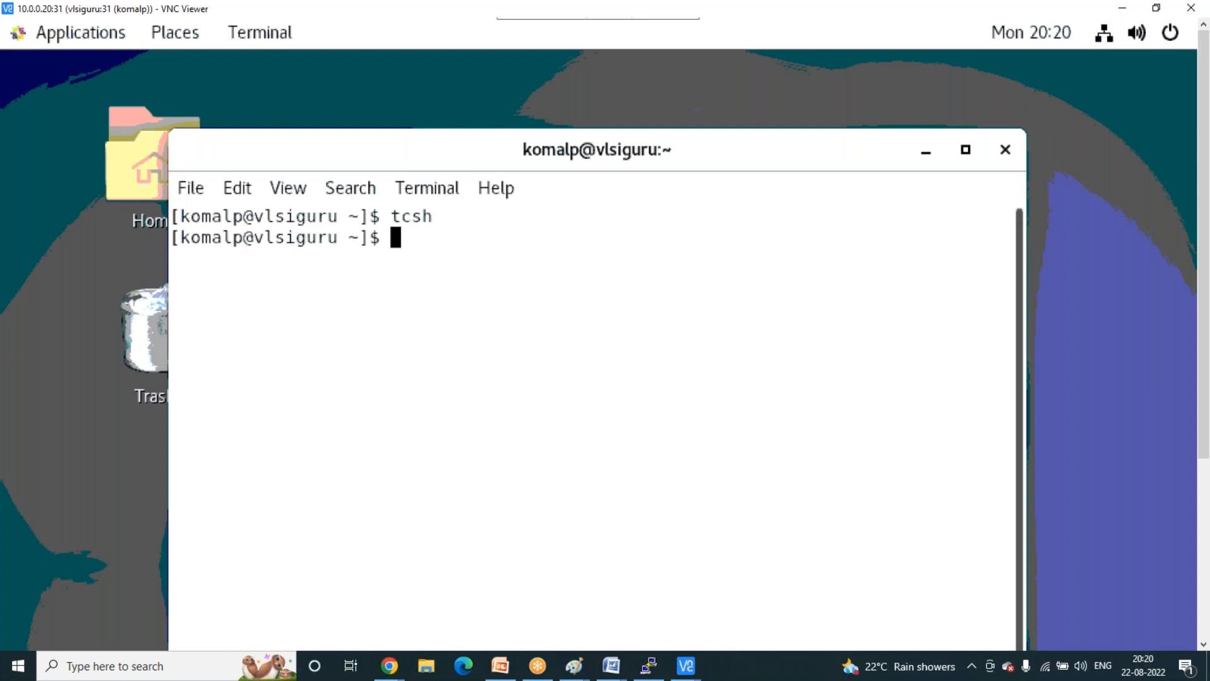
- Source /home/tools/synopsys/cshrc_synopsys and launch Custom Compiler with cdesigner &
key("Up")
key("BackSpace")
key("BackSpace")
type("58")
key("Up")
key("Up")
key("Up")
key("Up")
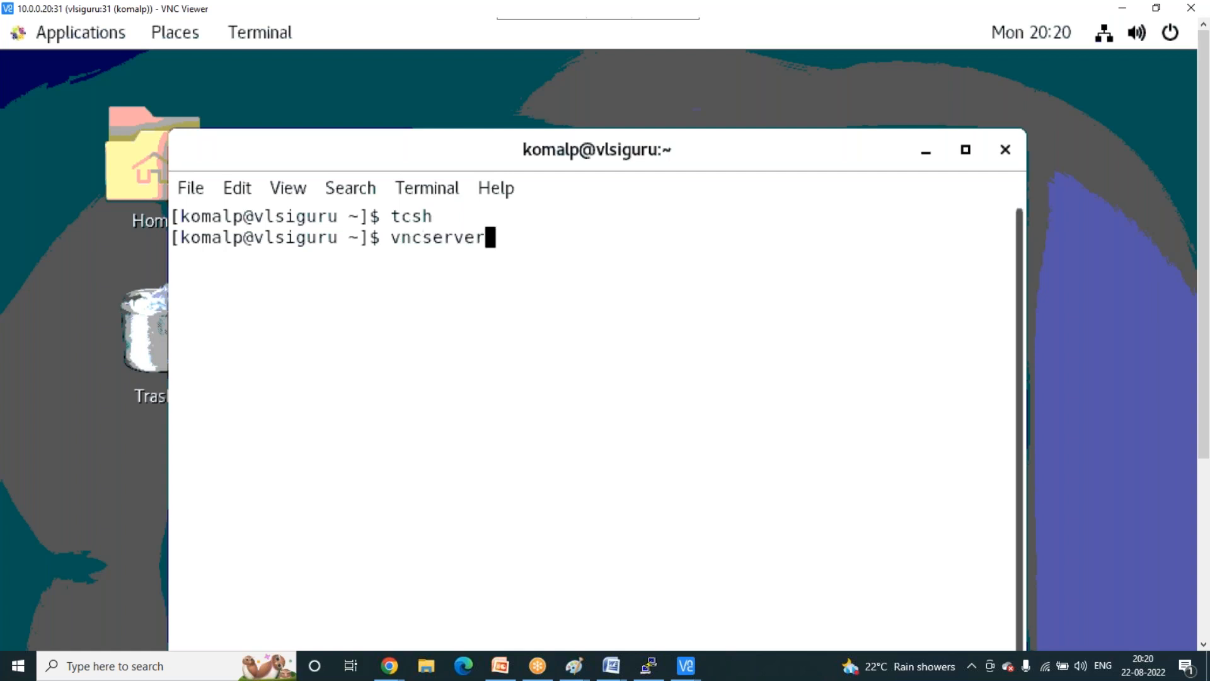
key("Up")
key("Up")
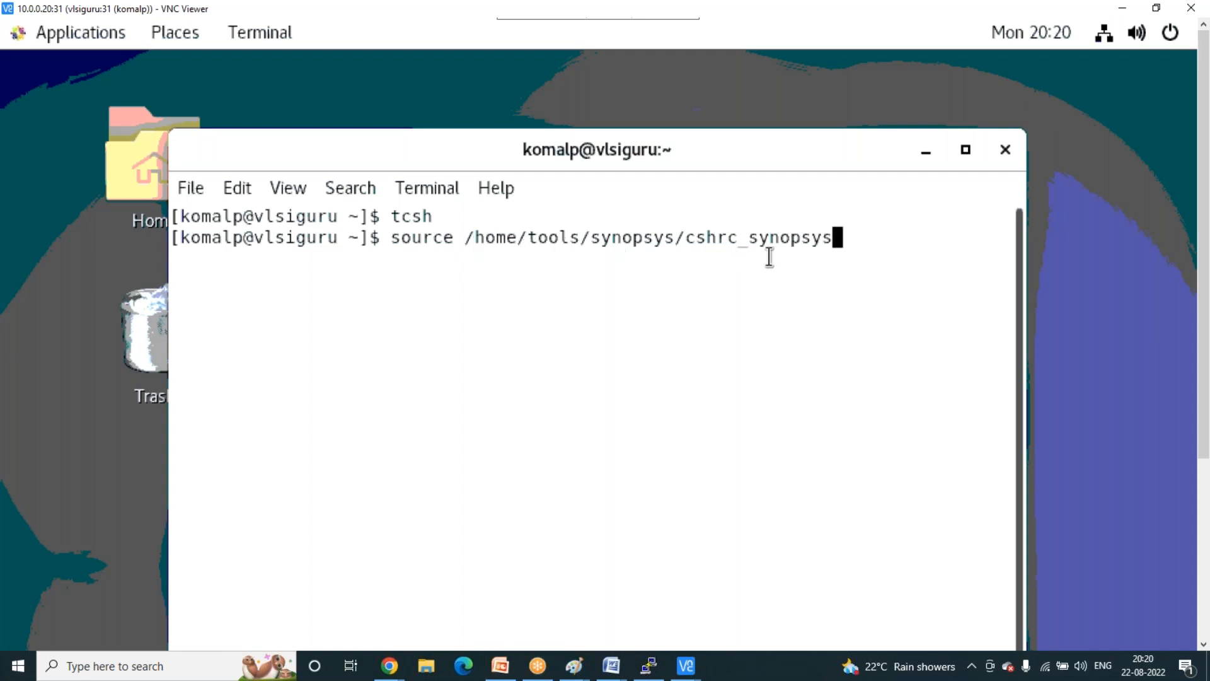
key("Return")
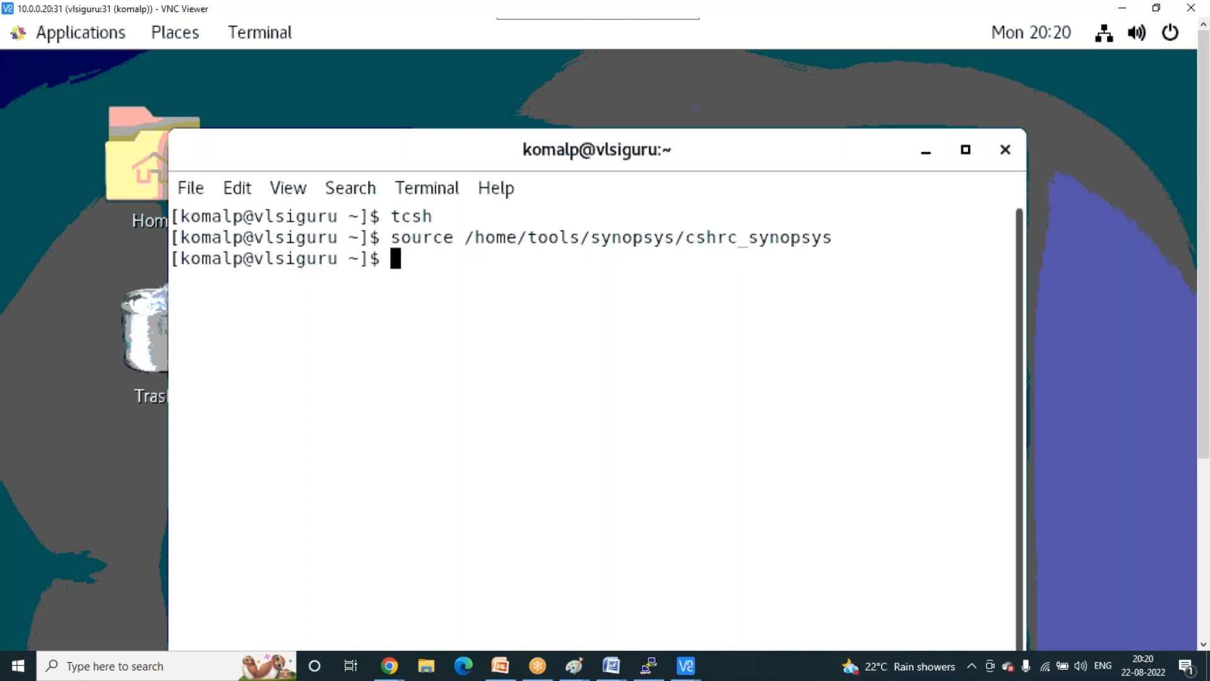
key("Up")
key("Up")
key("Up")
key("Up")
key("Up")
key("Up")
key("Up")
key("Up")
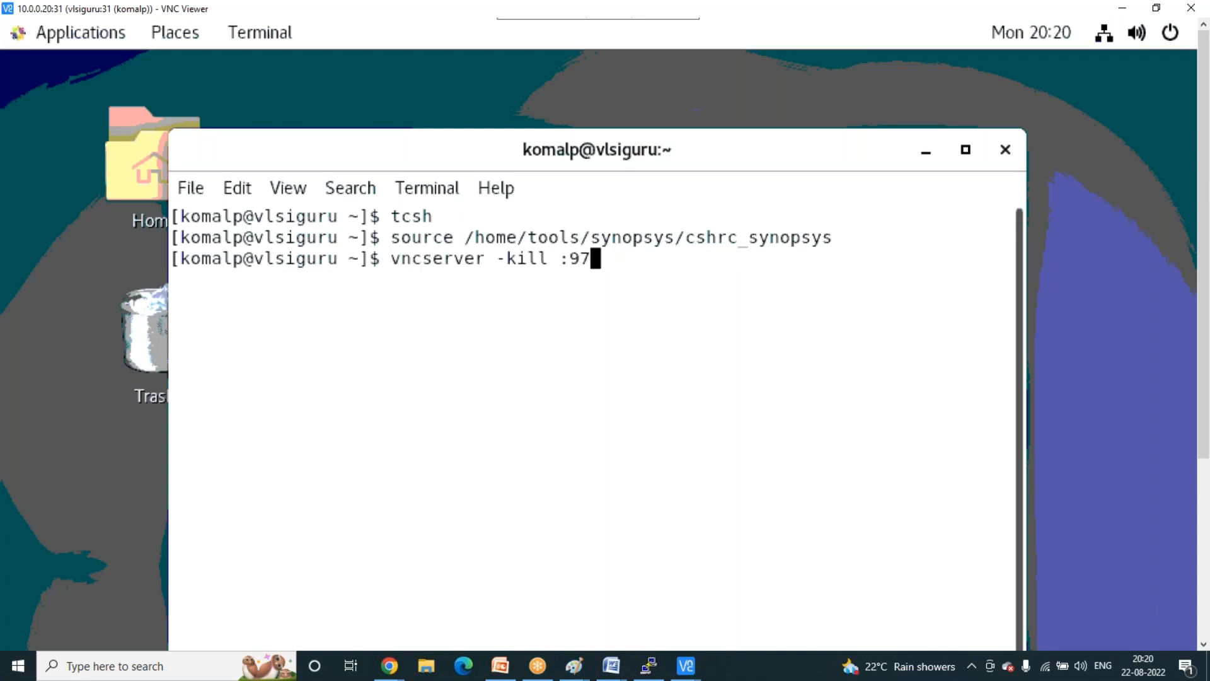
key("Up")
key("Down")
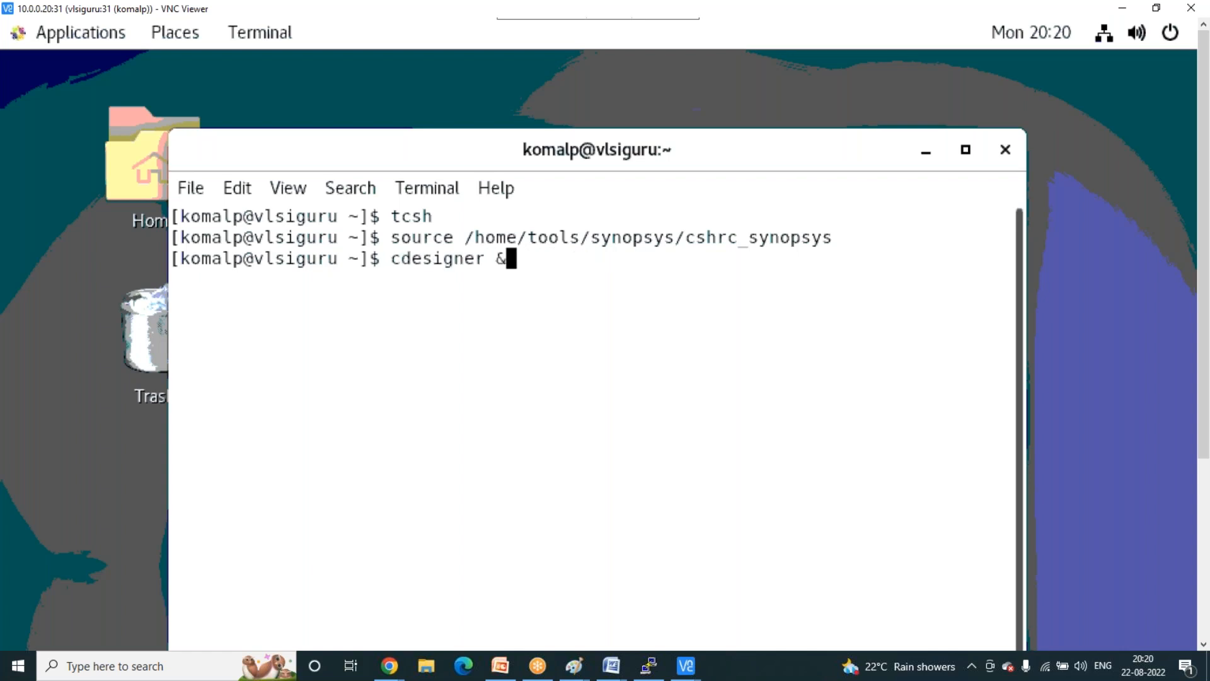
key("Return")
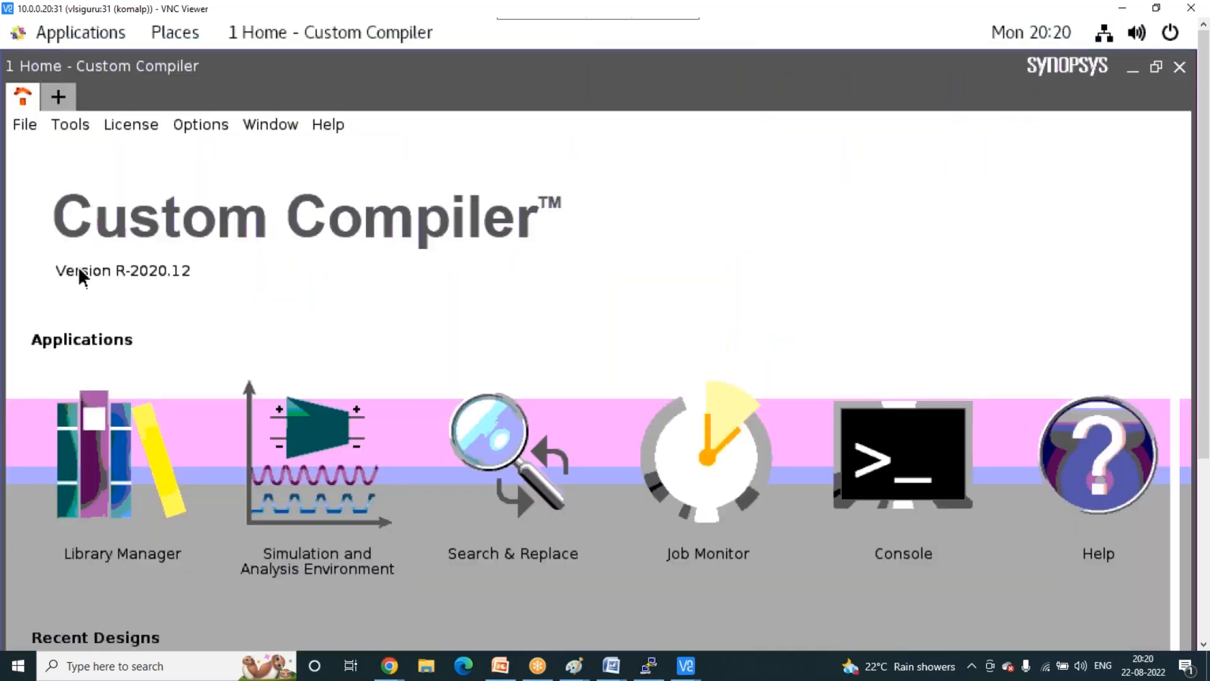
- Open Library Manager and preview test/inverter1's schematic and layout views
left_click(100, 459)
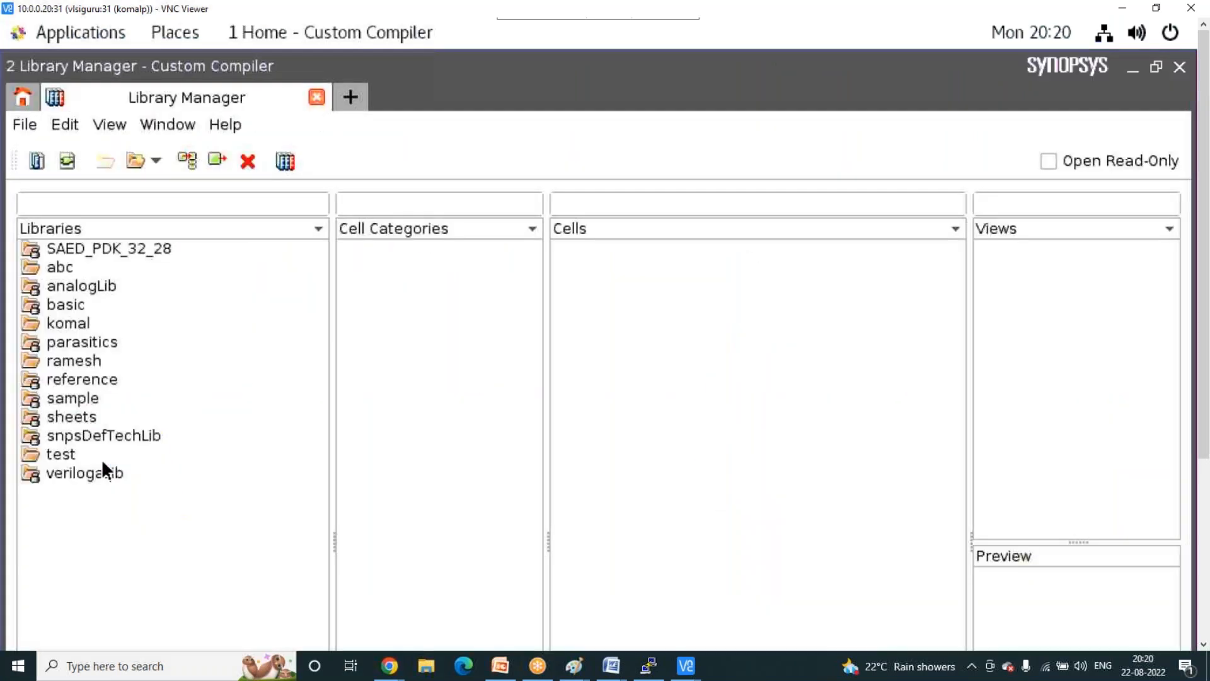
left_click(63, 455)
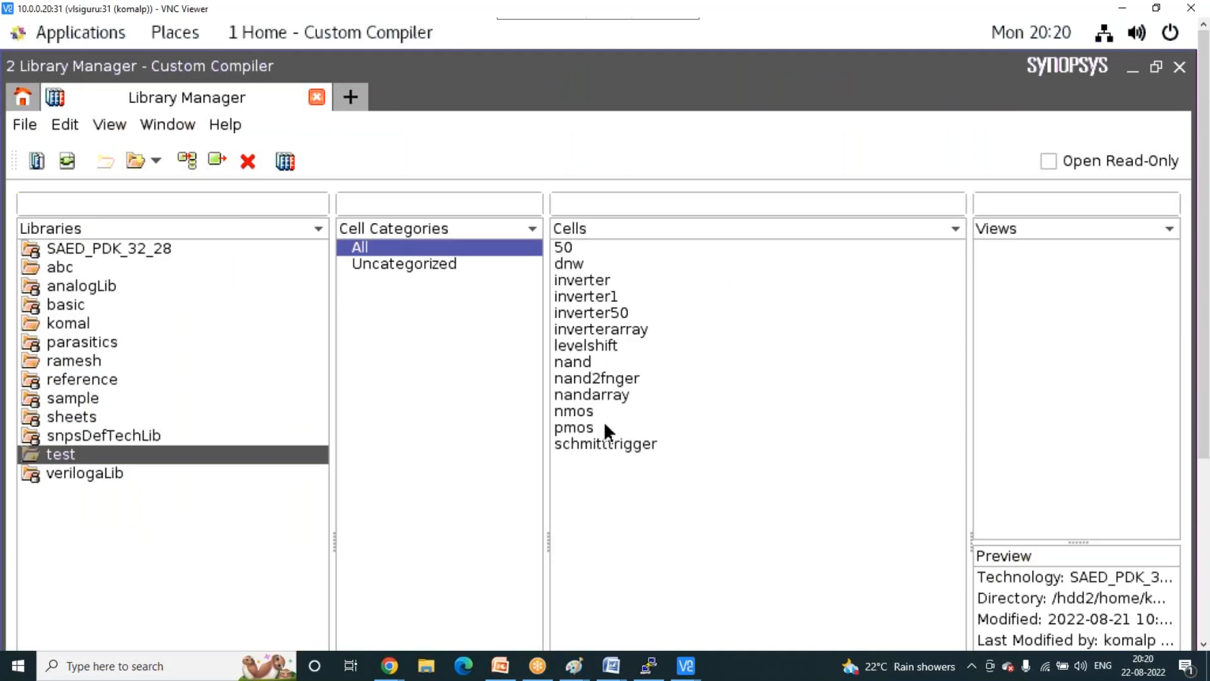
left_click(601, 297)
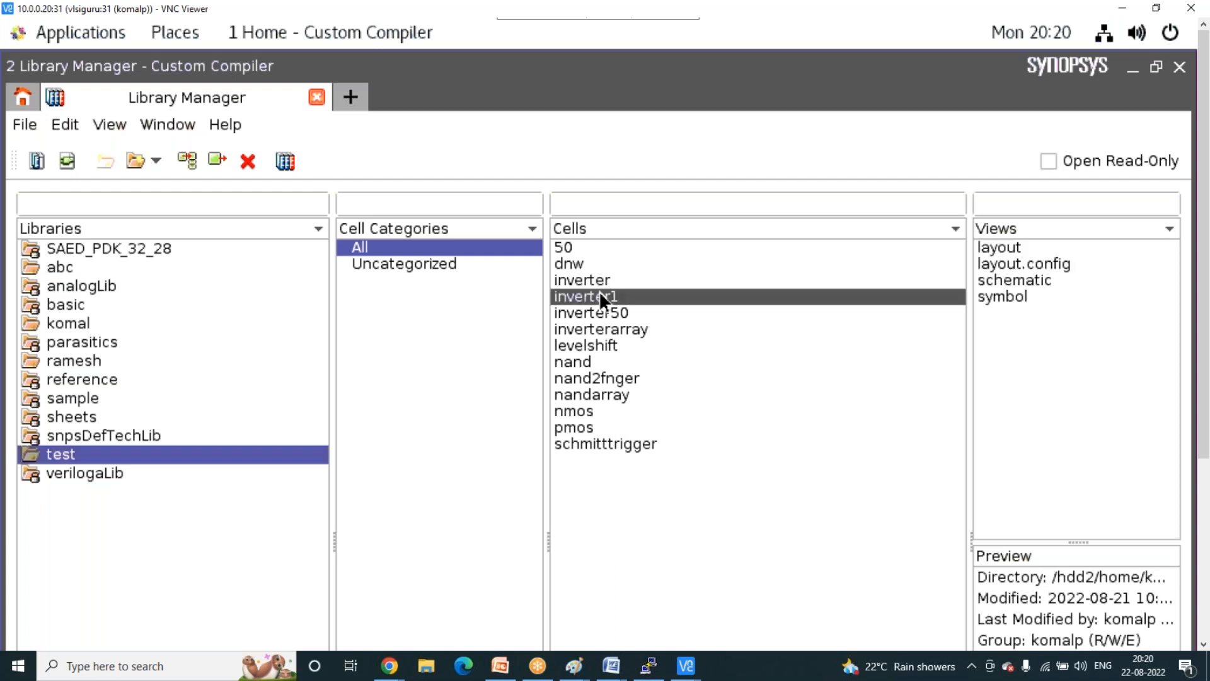
left_click(1007, 279)
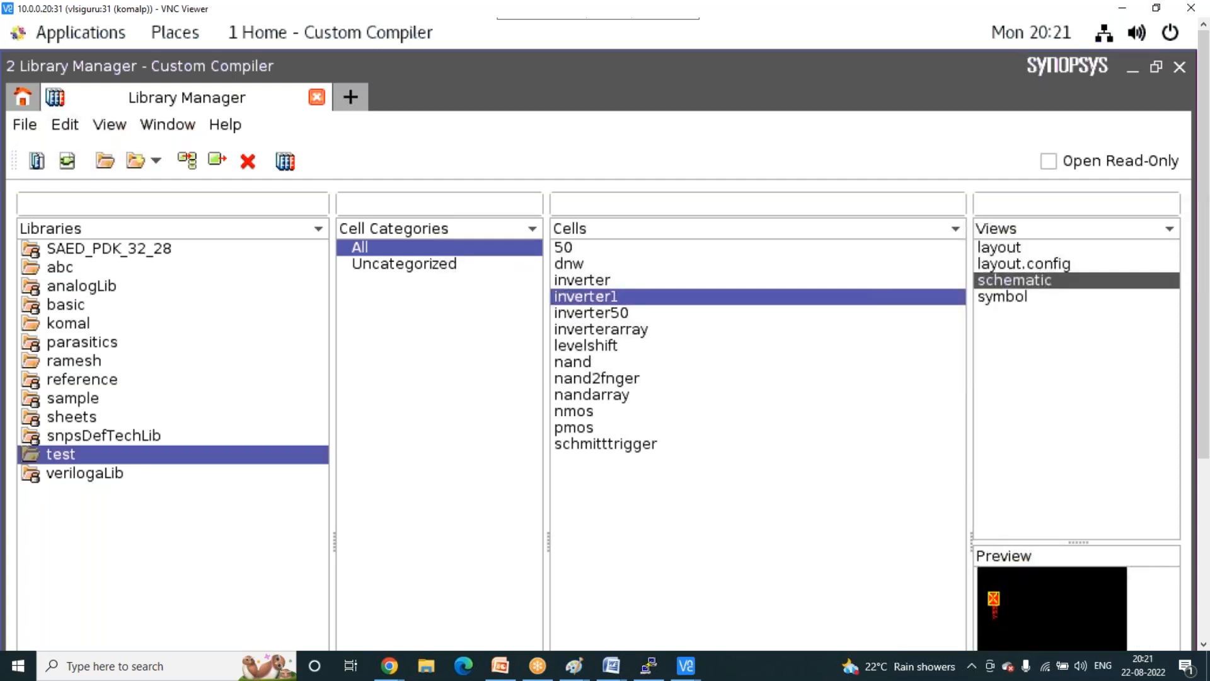
left_click(1008, 256)
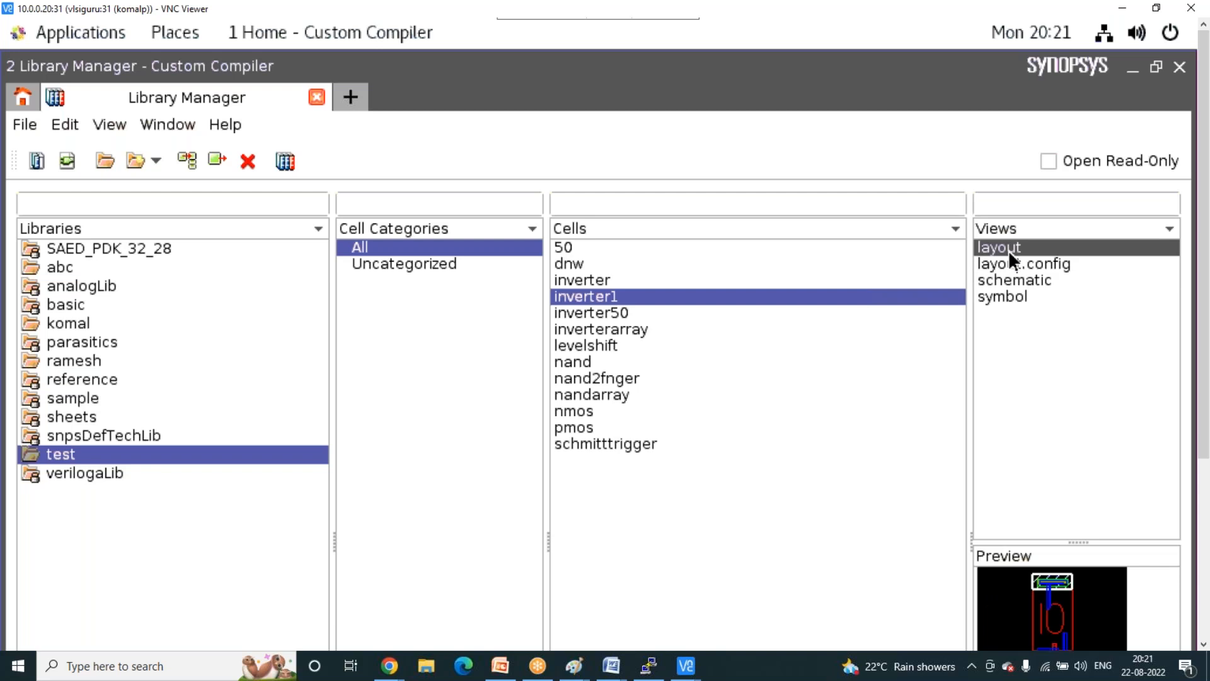
left_click(1008, 282)
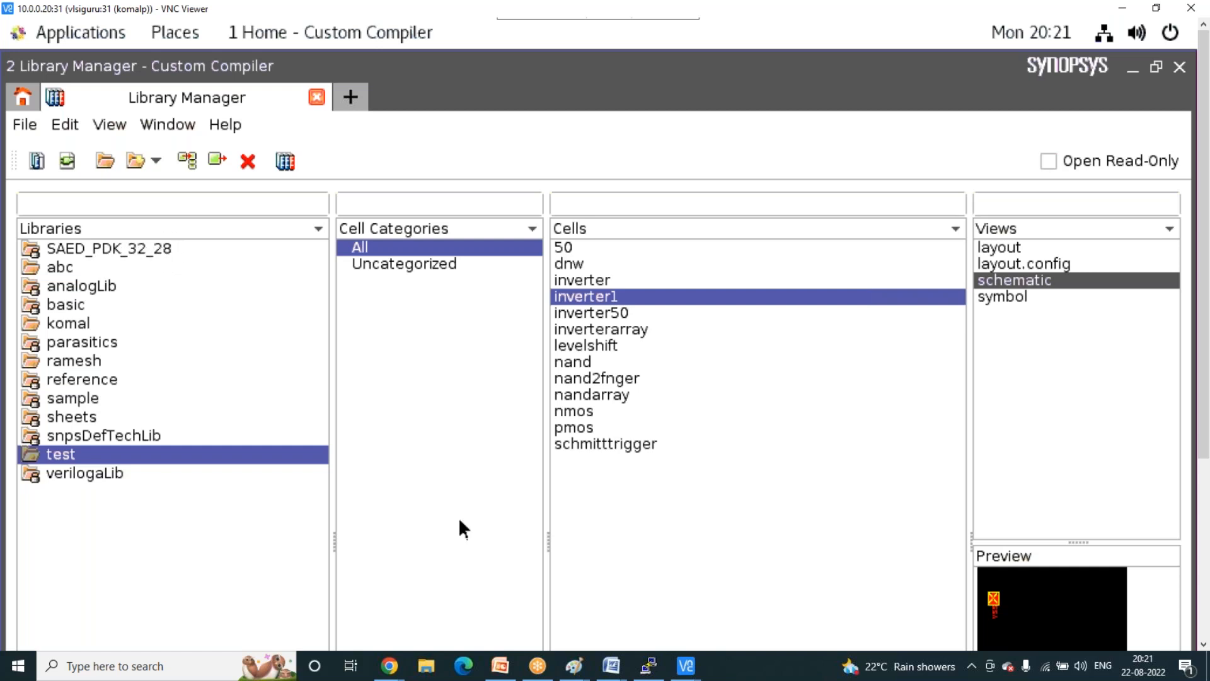
left_click(390, 666)
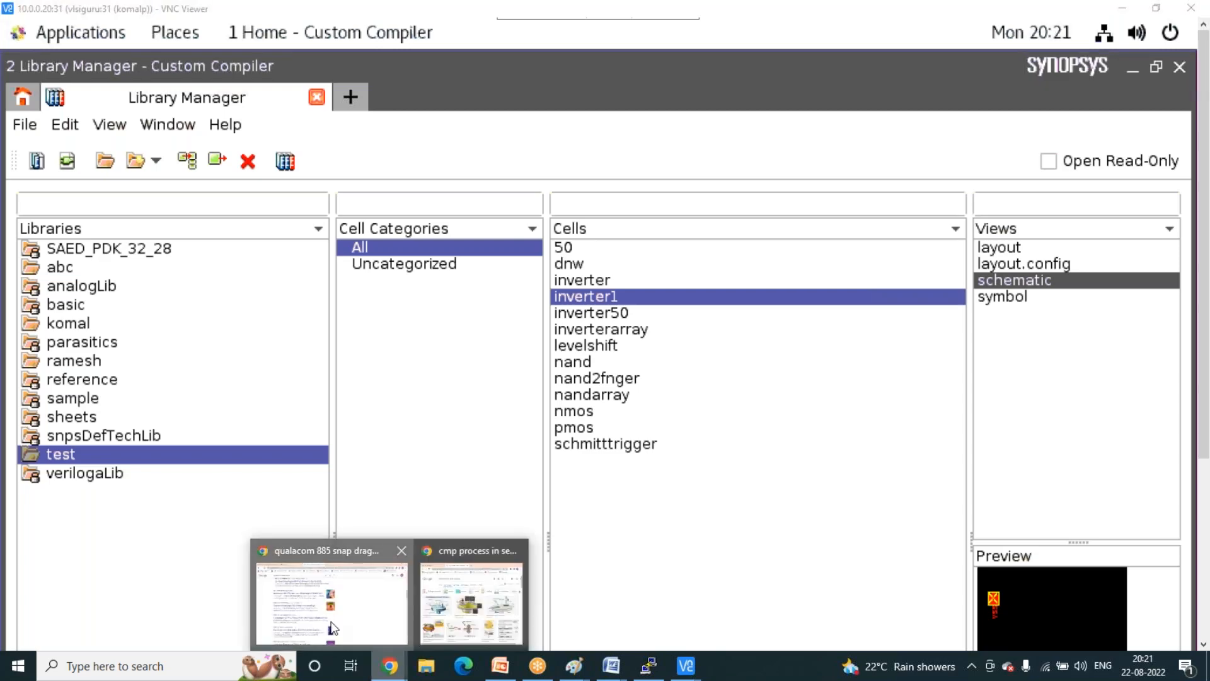
- In Gmail, search '28nm' and open the Pdk 28nm email
left_click(331, 596)
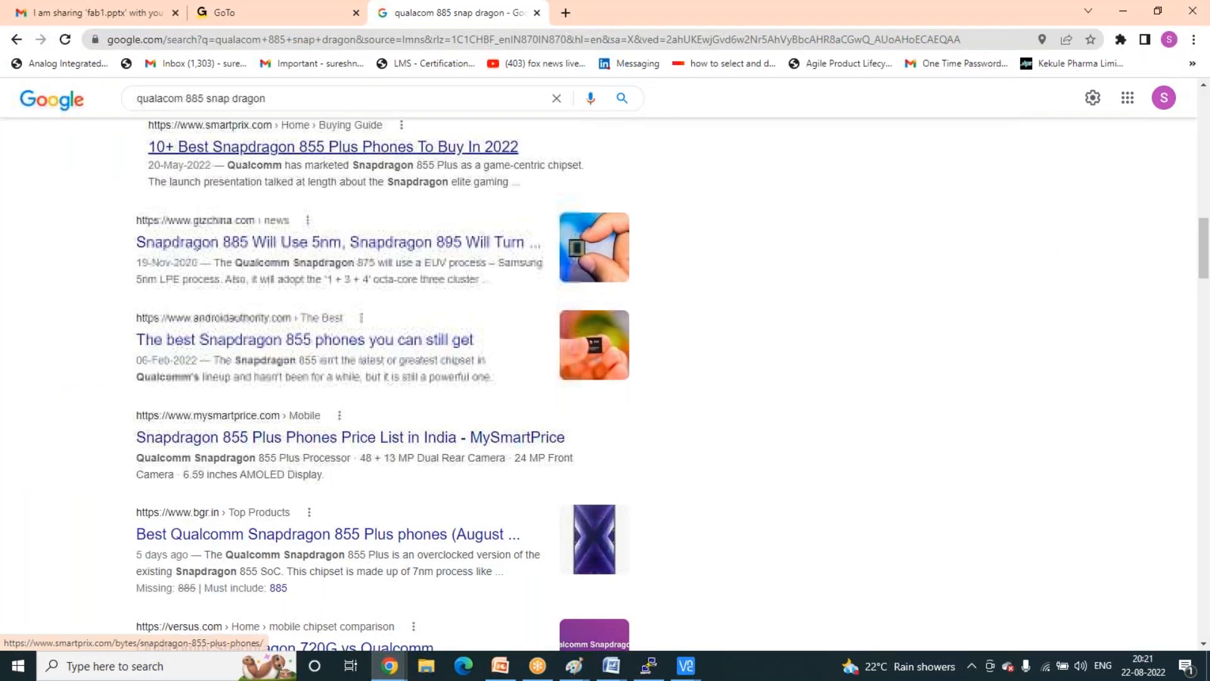
left_click(98, 12)
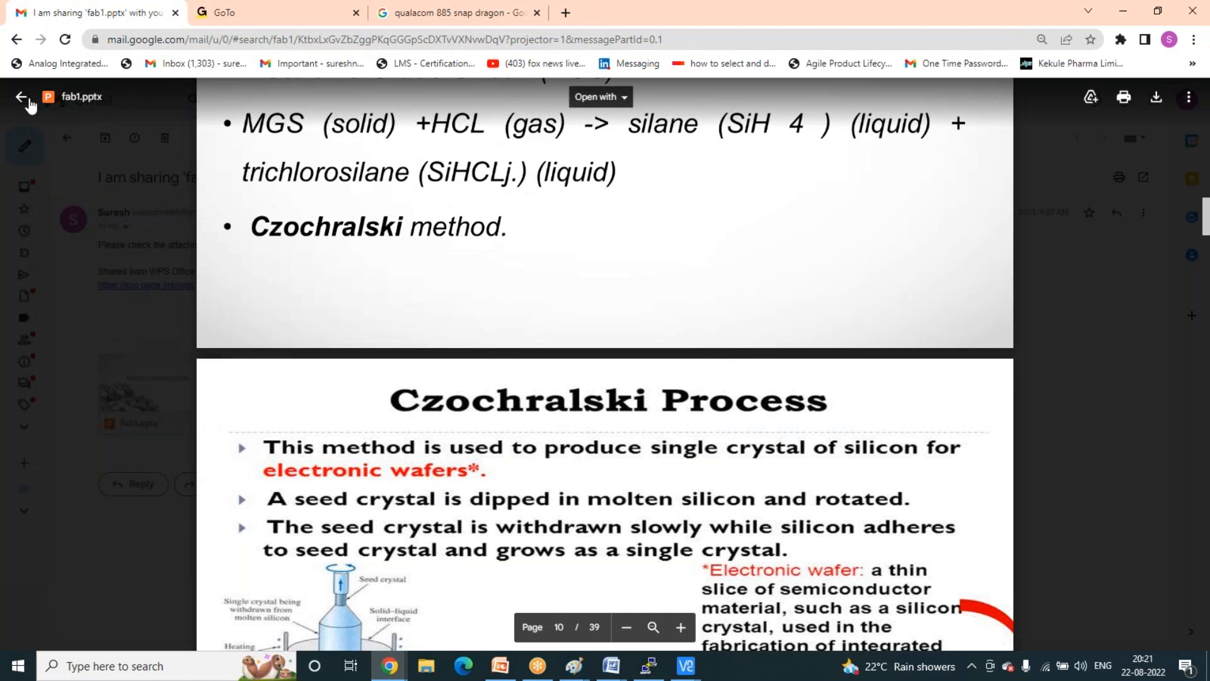
left_click(21, 96)
left_click(268, 105)
key("BackSpace")
key("BackSpace")
key("BackSpace")
key("BackSpace")
type("28nm")
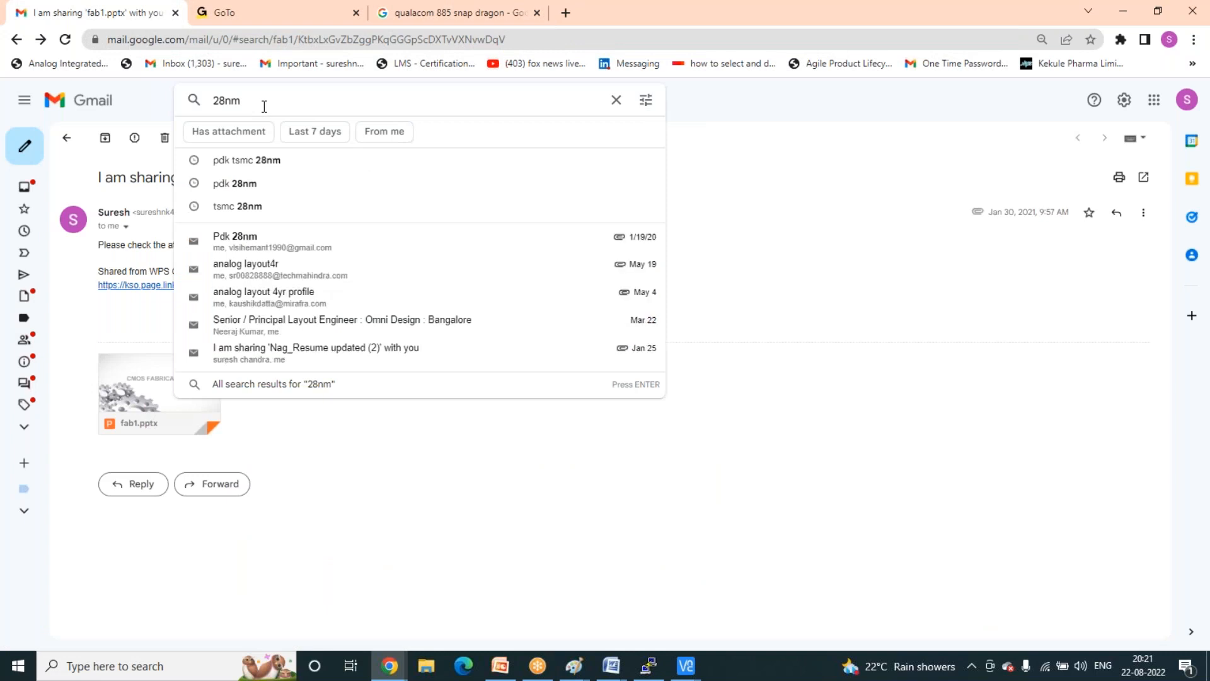
left_click(294, 245)
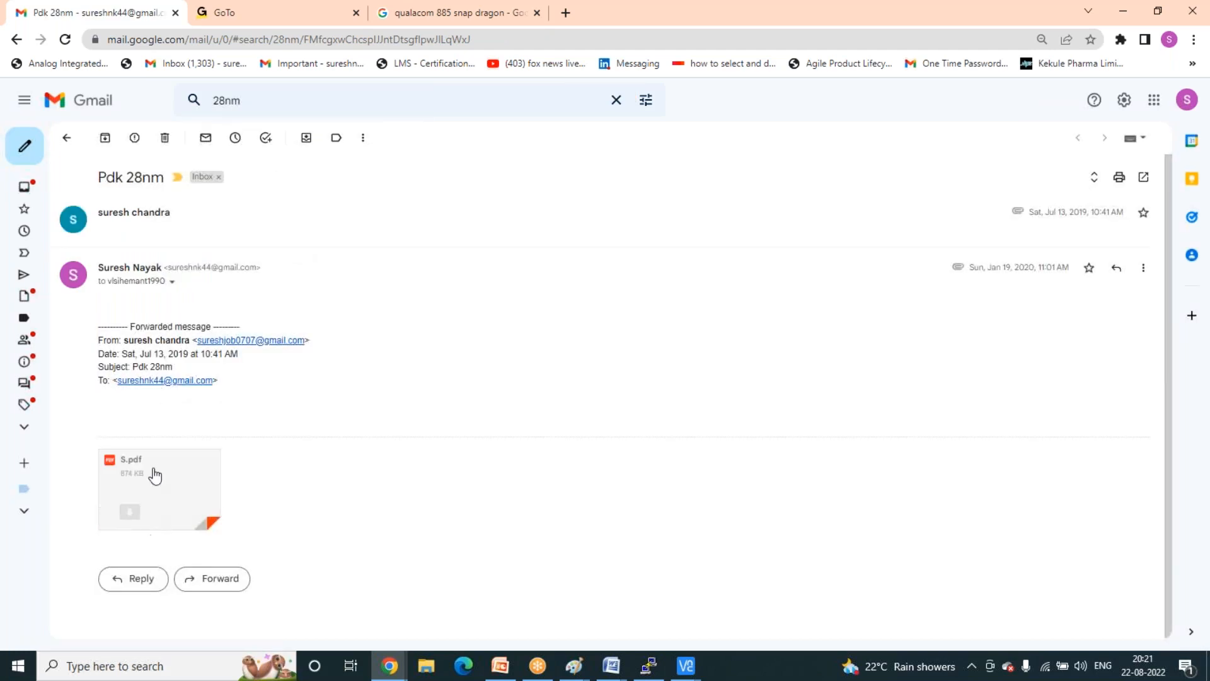
- Open the S.pdf attachment, zoom in and scroll to the Introduction on page 5
left_click(154, 471)
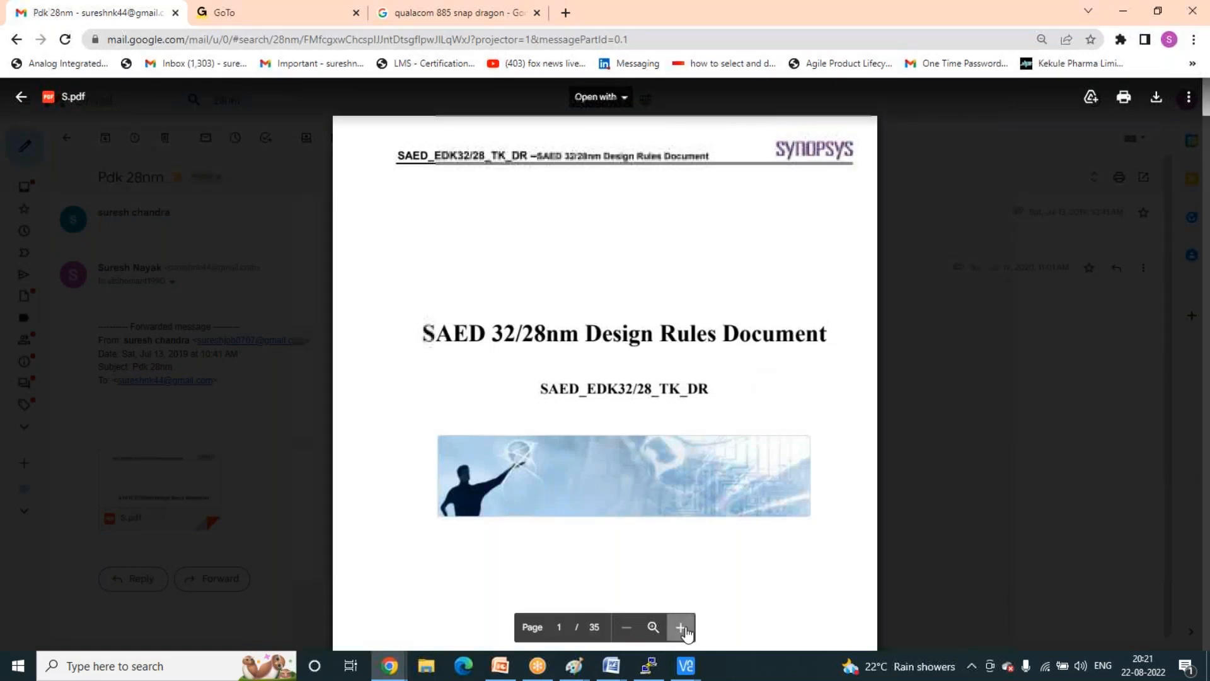
left_click(680, 627)
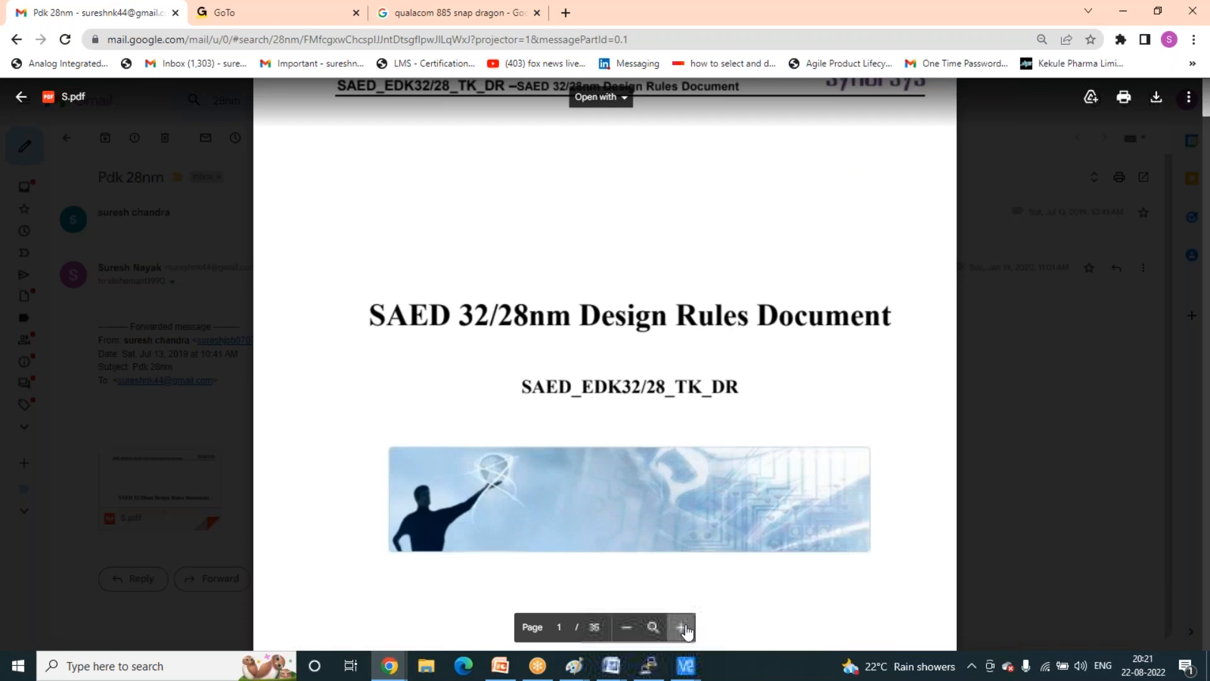
left_click(681, 627)
scroll(498, 475, "down", 5)
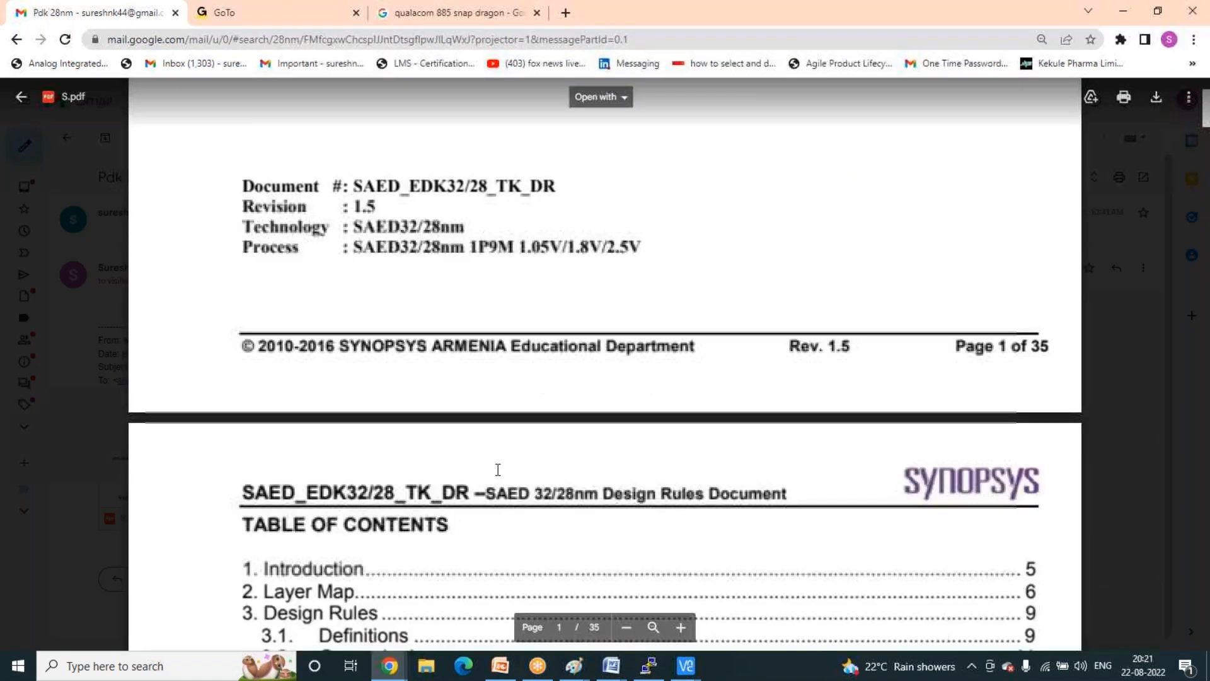
scroll(497, 468, "down", 20)
scroll(499, 467, "down", 20)
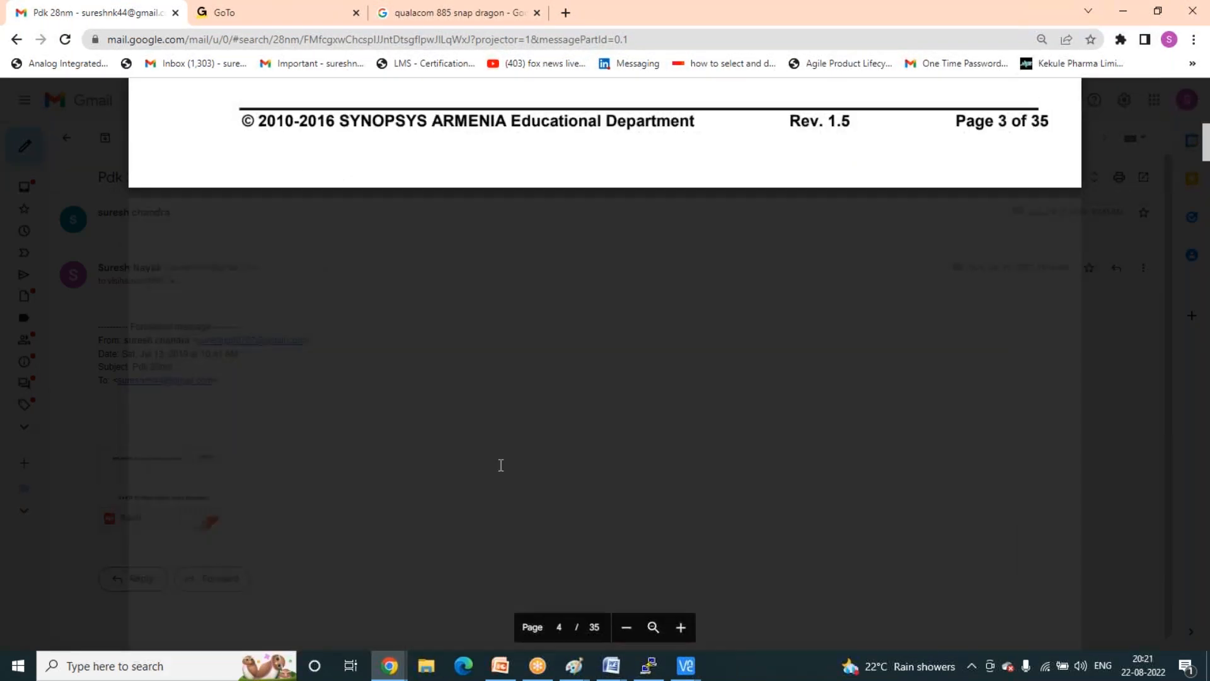
scroll(502, 465, "down", 5)
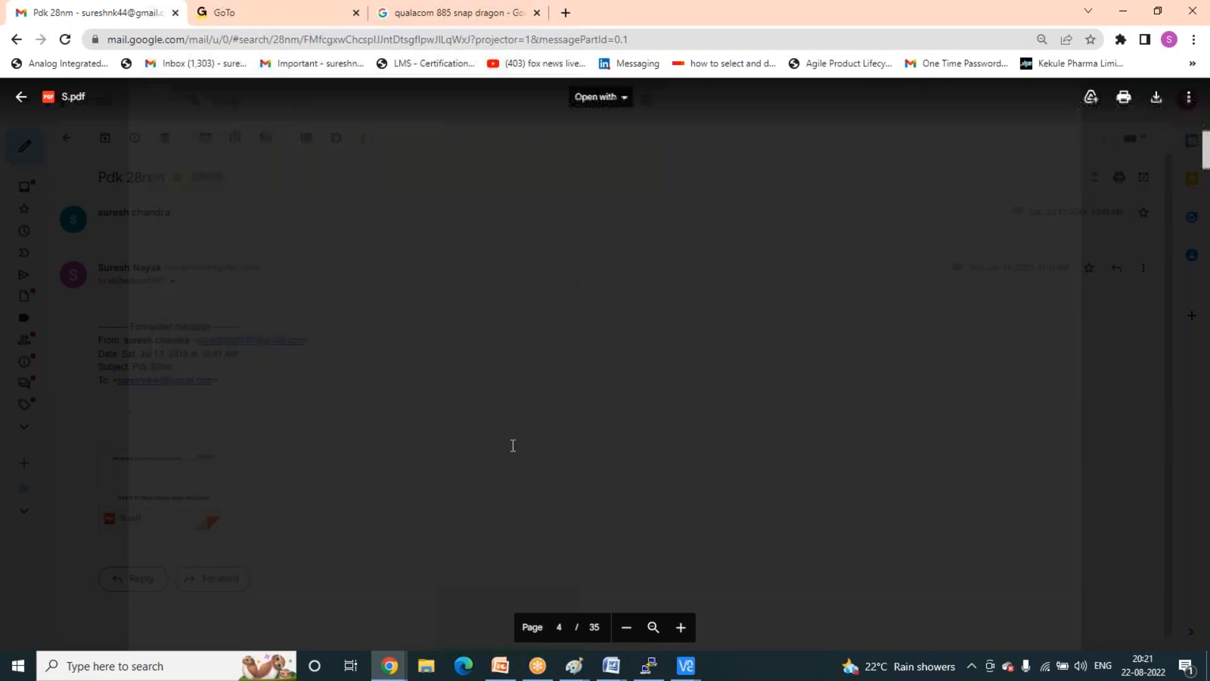
scroll(523, 448, "down", 5)
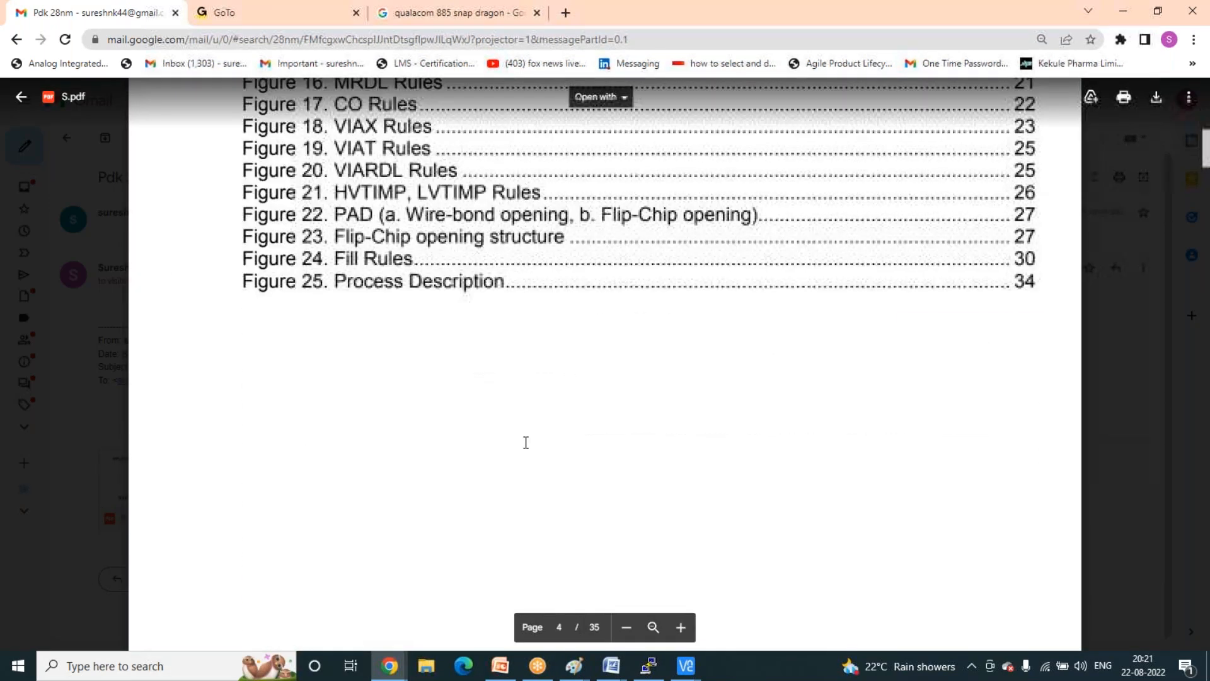
scroll(526, 442, "down", 6)
scroll(523, 440, "down", 2)
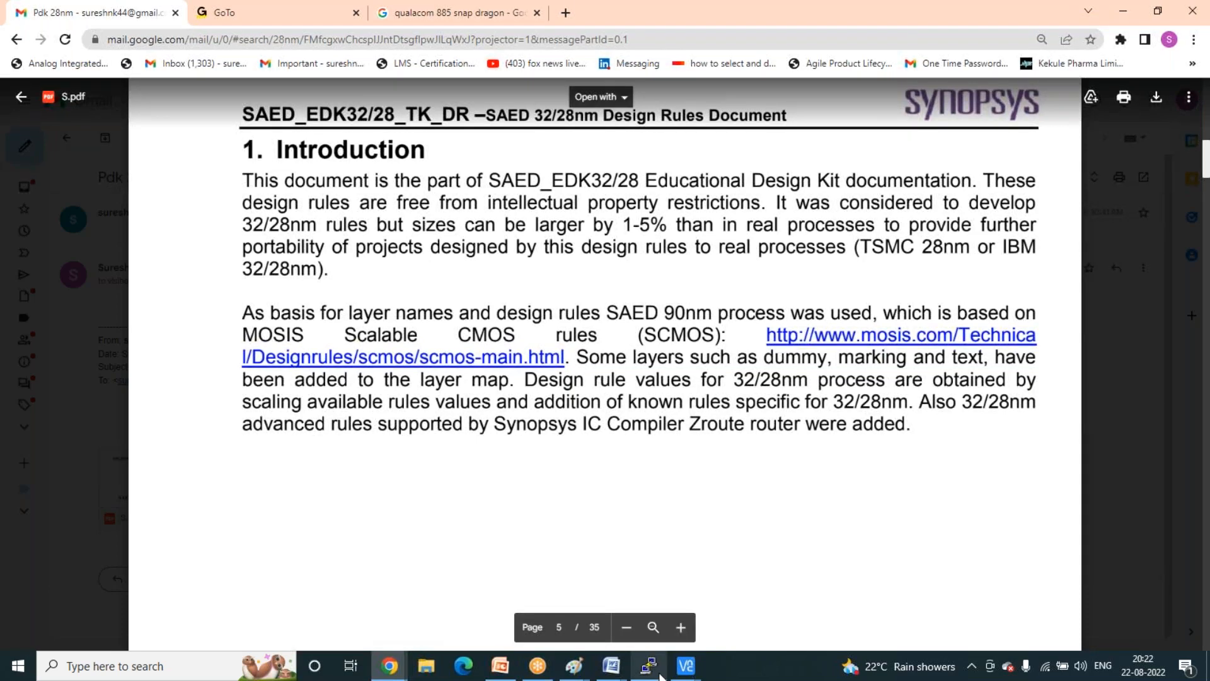
- Open the test/inverter1 schematic view from Library Manager for editing
left_click(686, 665)
right_click(1031, 282)
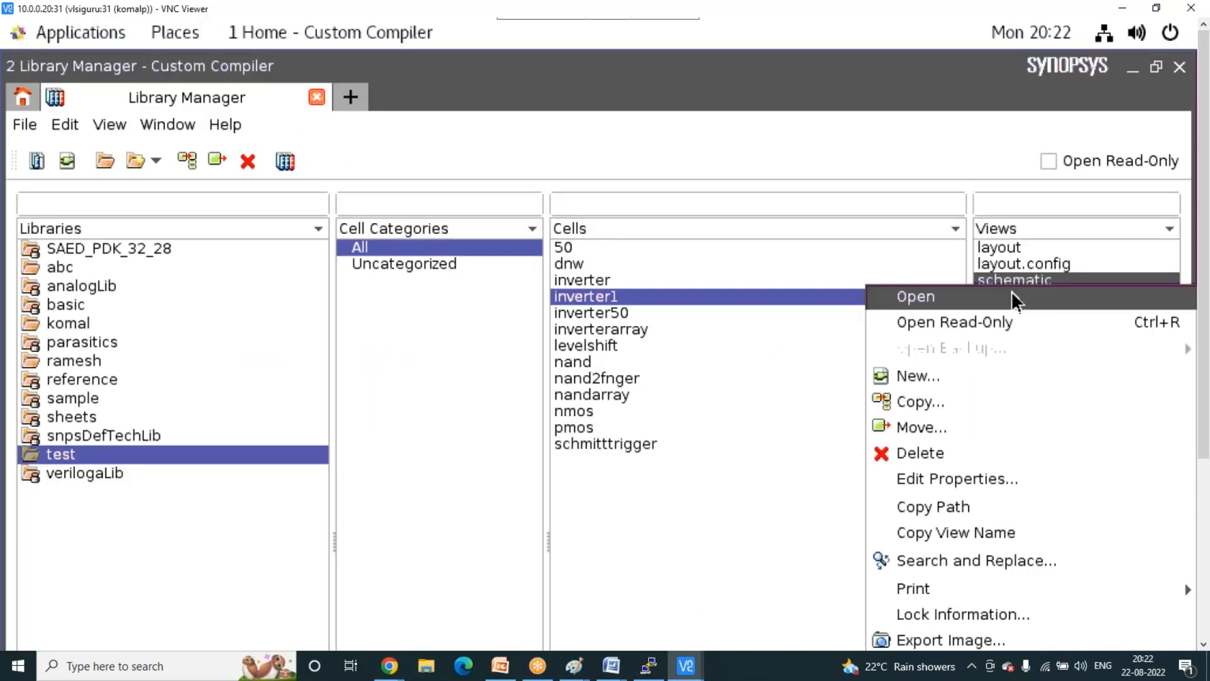
left_click(1012, 295)
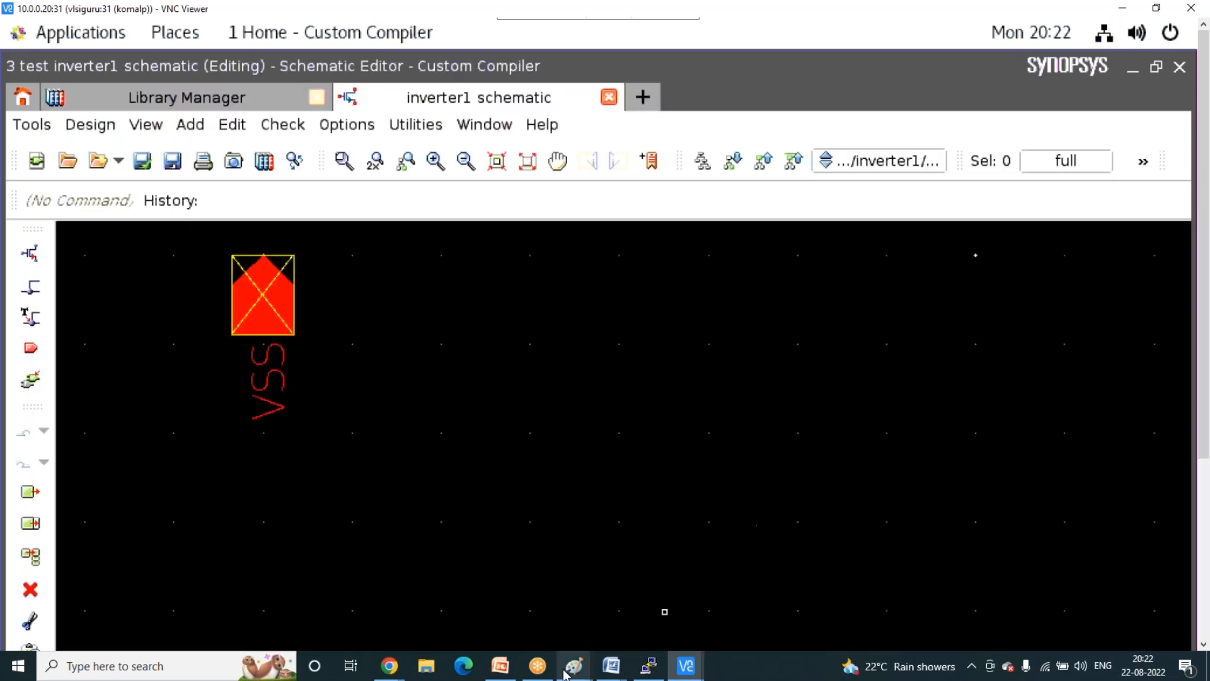
- In Paint, switch to the third brush type, then return to the inverter1 schematic
mouse_move(574, 666)
left_click(555, 633)
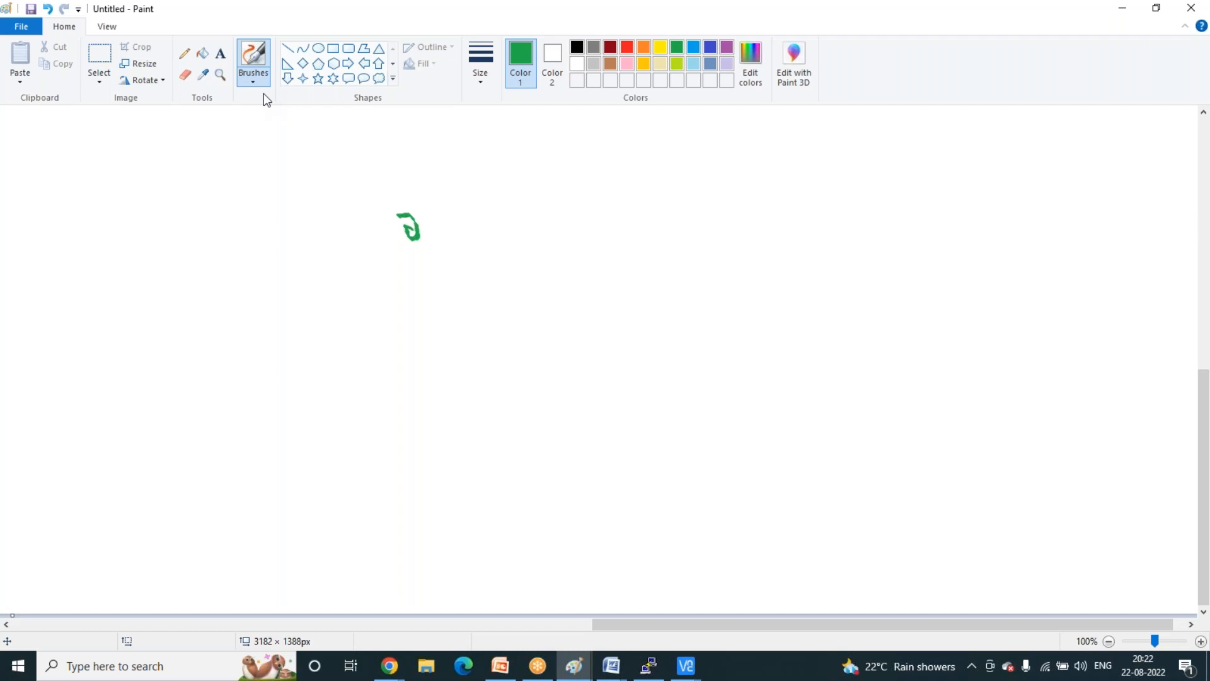
left_click(253, 77)
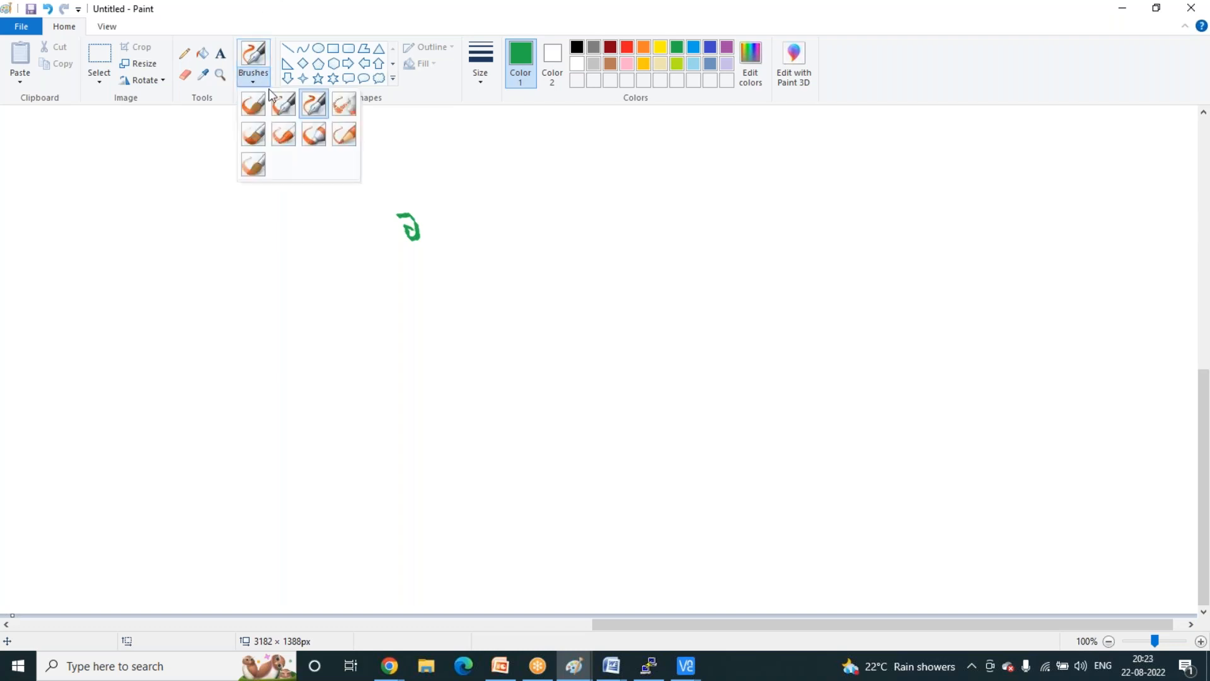
left_click(314, 108)
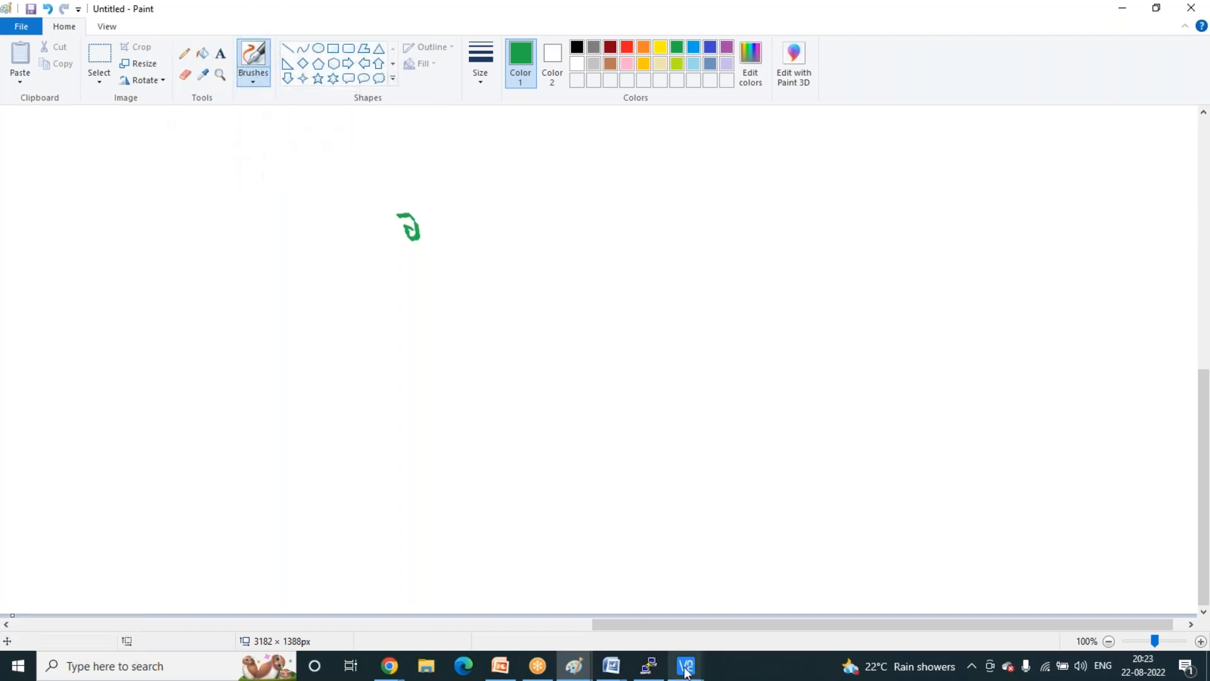
mouse_move(687, 669)
left_click(743, 614)
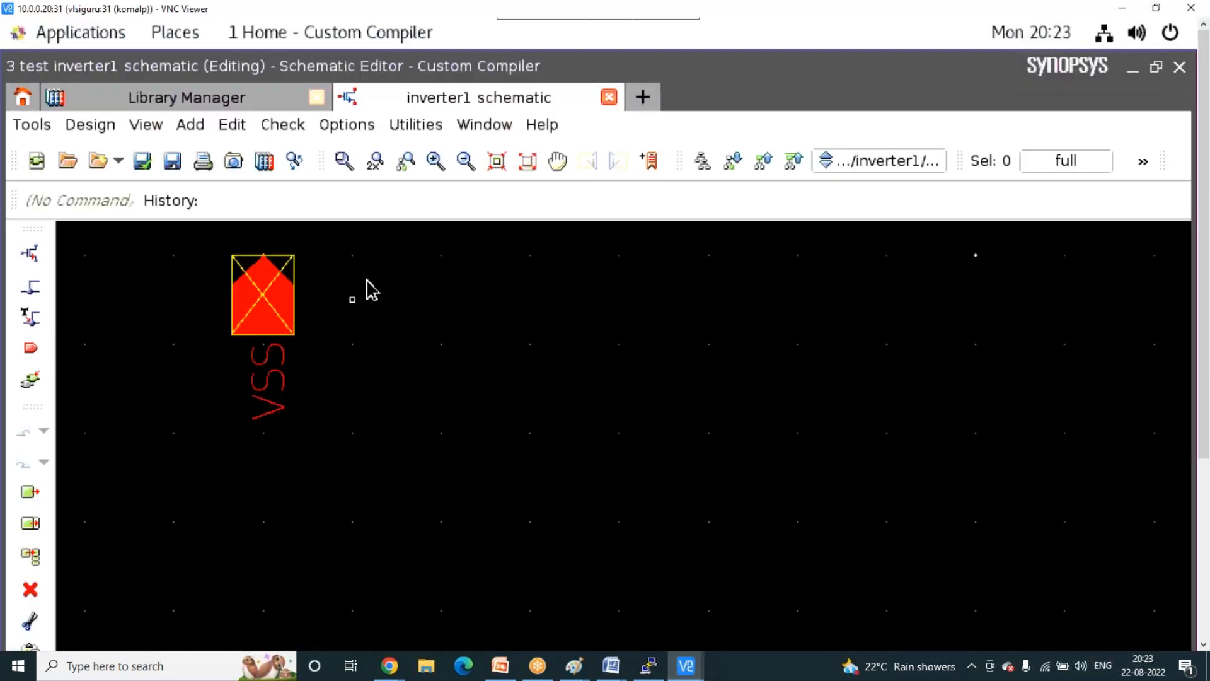
- Box-select the VSS pin in the inverter1 schematic and delete it
scroll(372, 290, "down", 1)
scroll(369, 284, "up", 1)
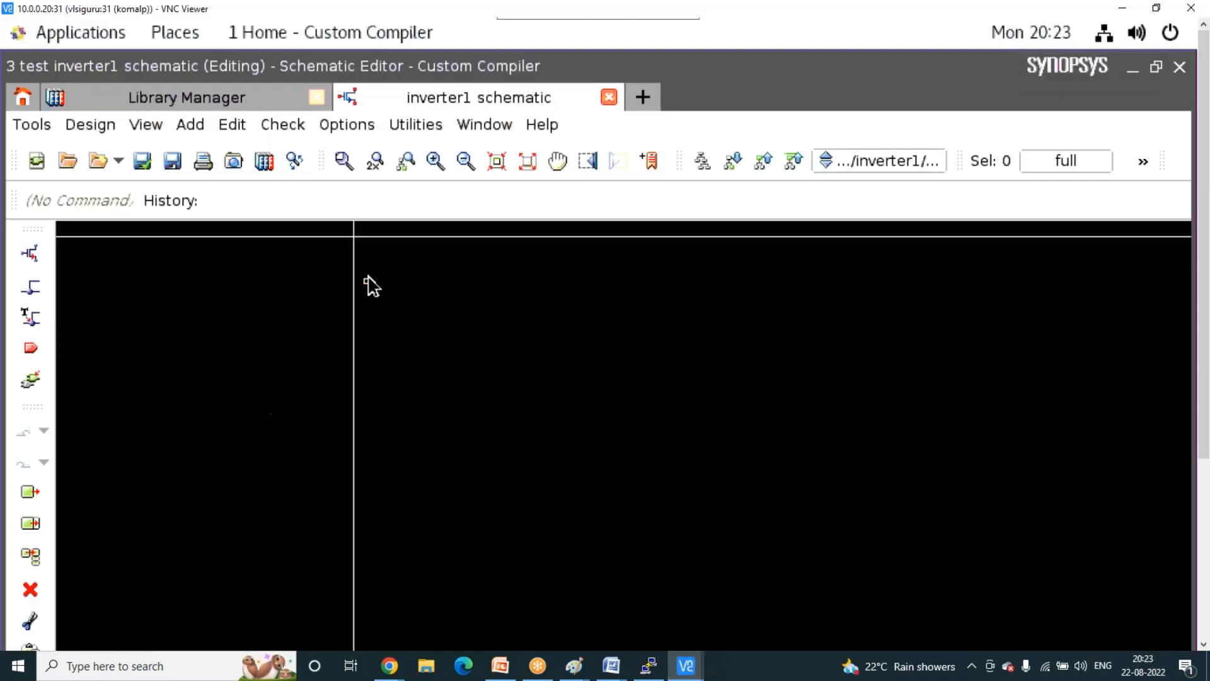
left_click_drag(161, 250, 400, 500)
key("Delete")
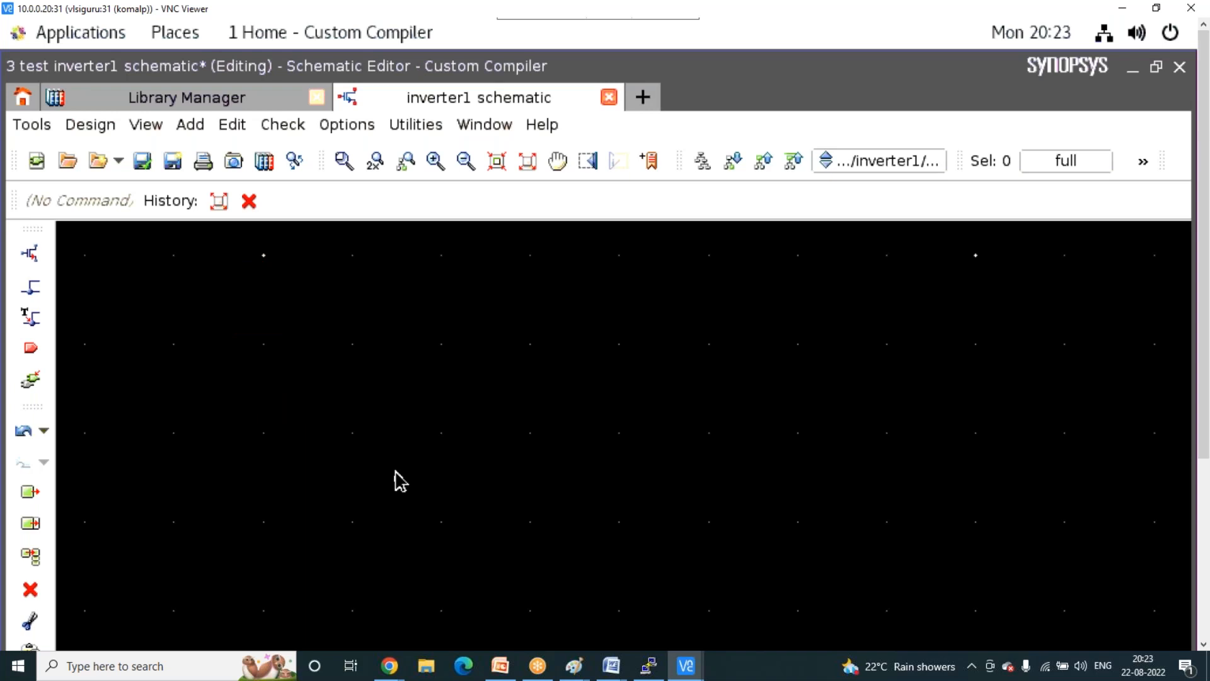
- Start Add Instance with I, set the library to komal and browse its cells
key("i")
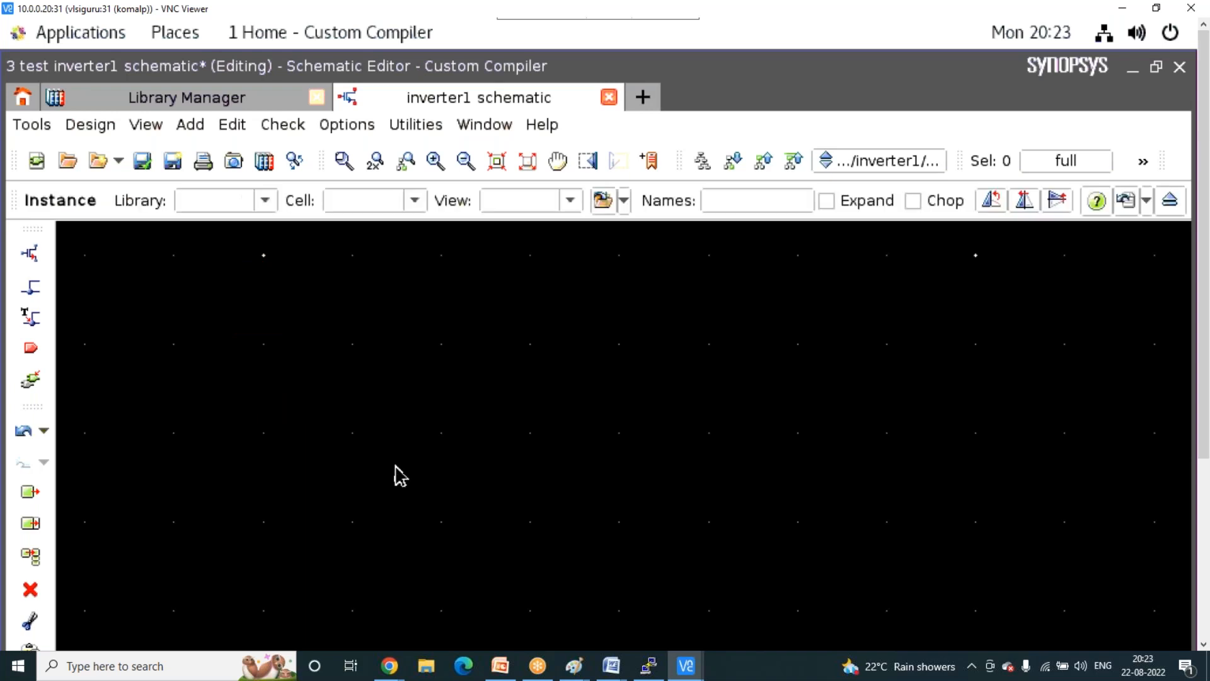
left_click(263, 203)
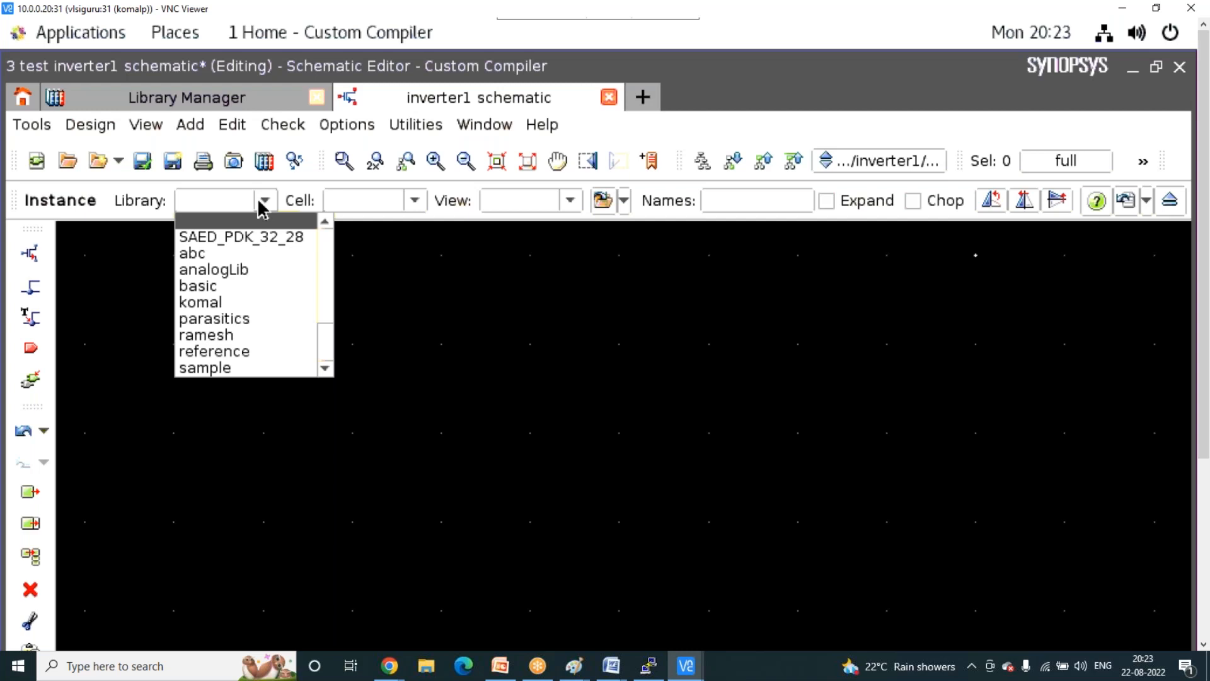
left_click(249, 301)
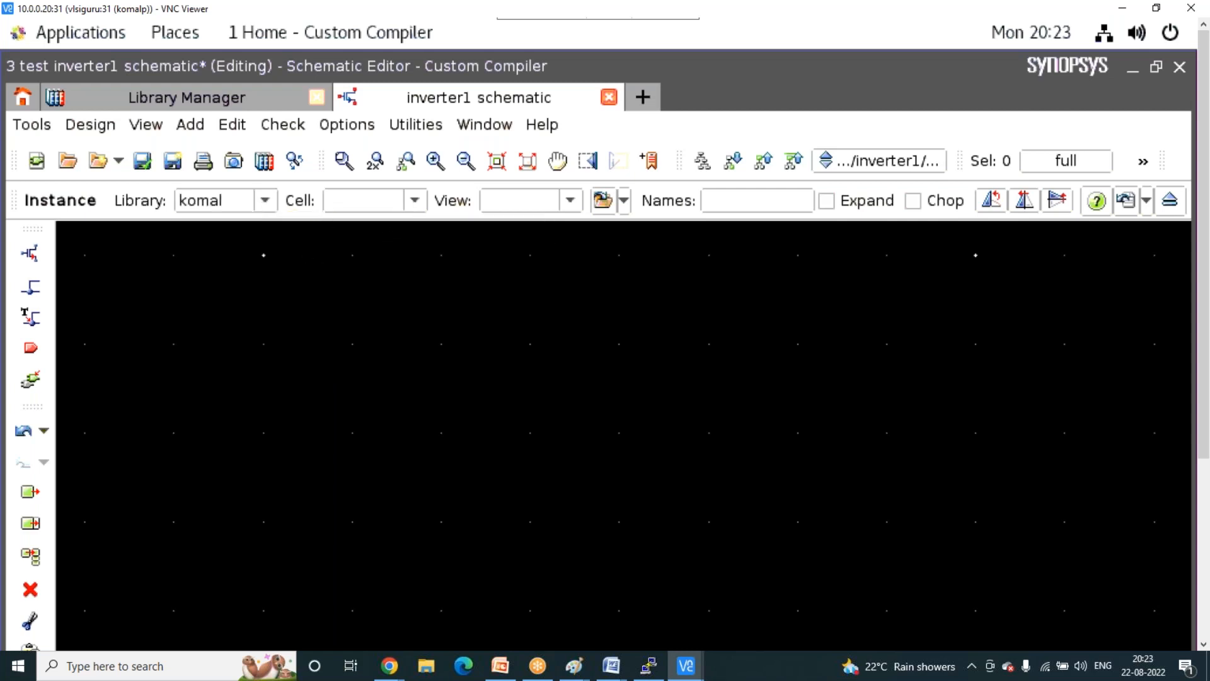
key("alt+t")
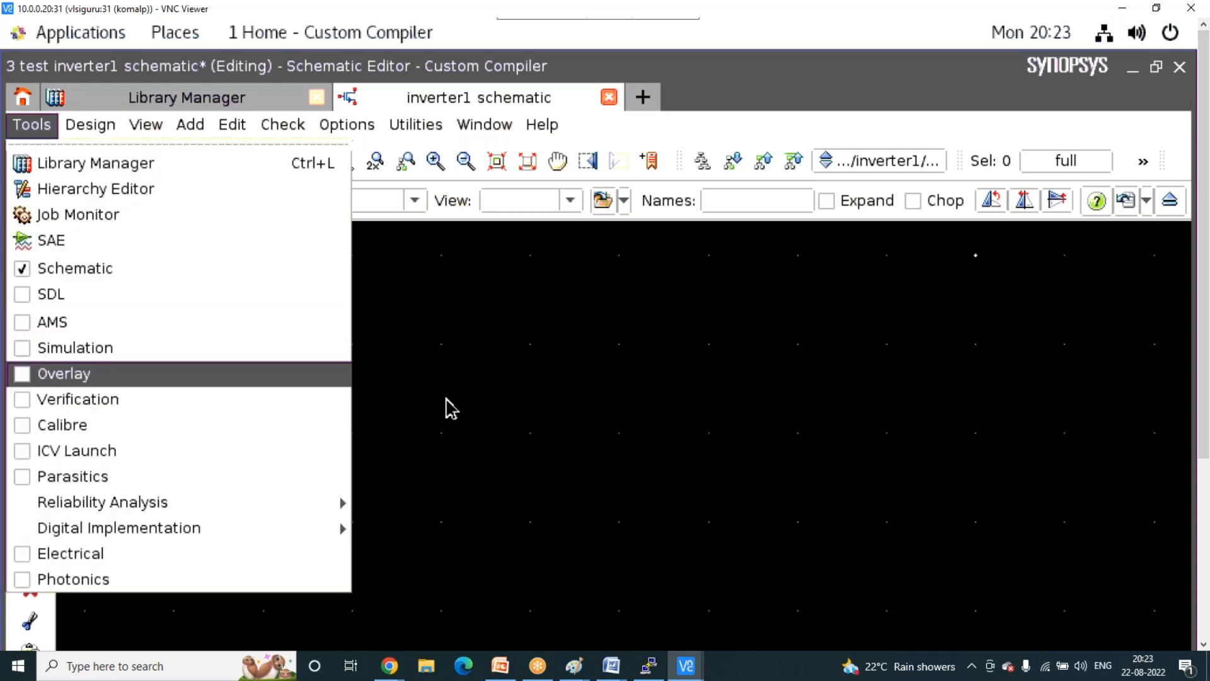
key("Escape")
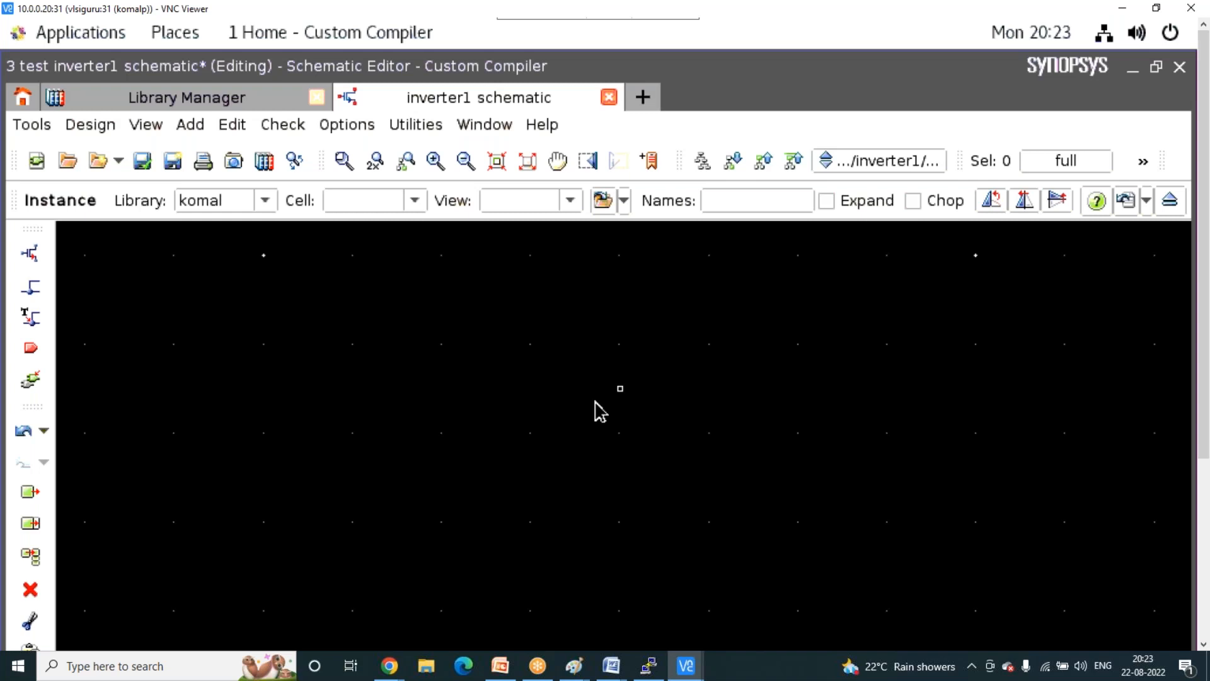
left_click(414, 200)
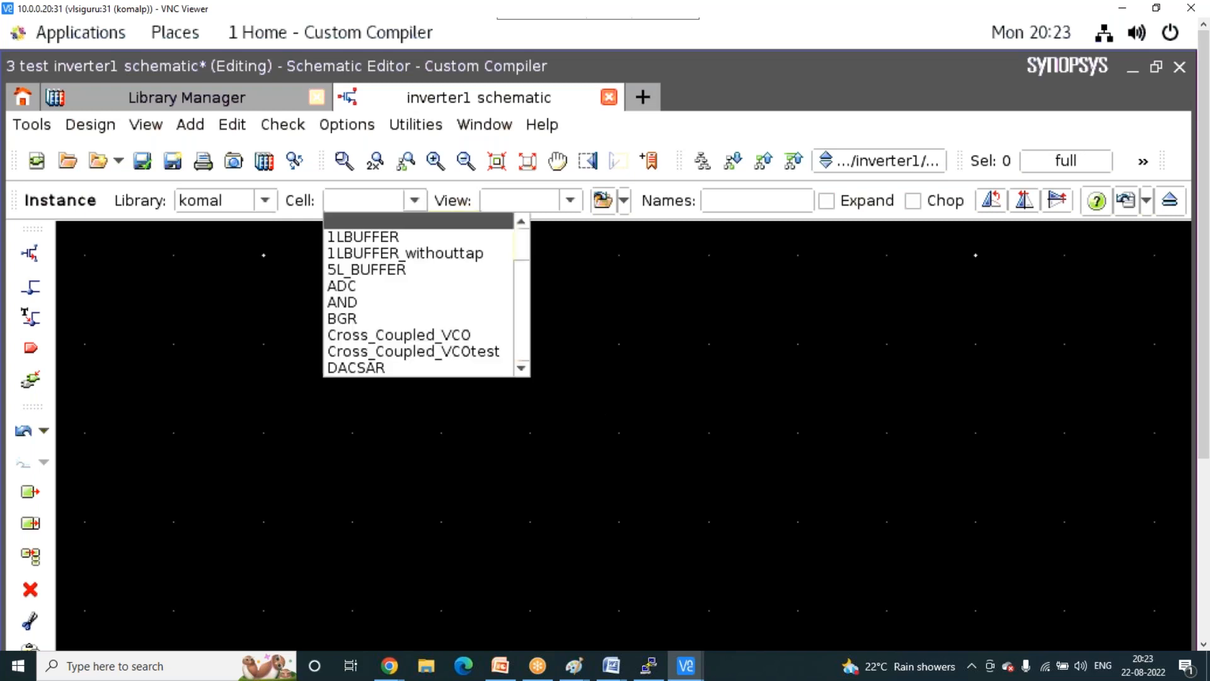
left_click(264, 298)
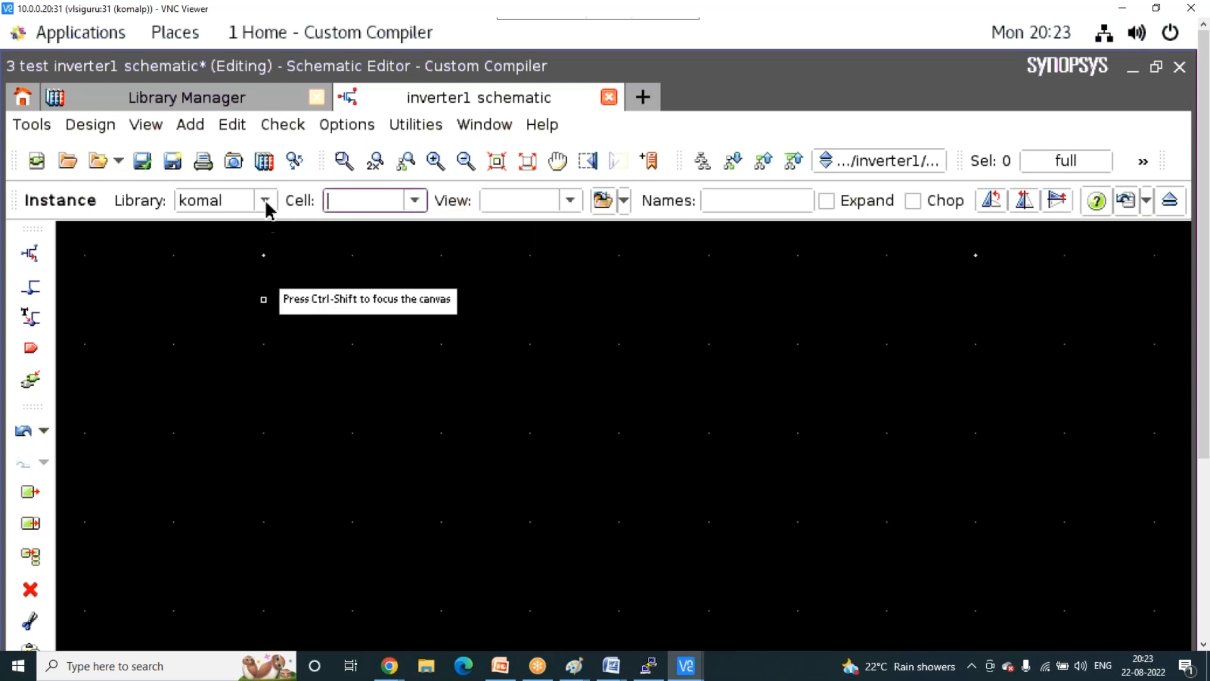
- Change the instance library to SAED_PDK_32_28 and browse its cell list
left_click(265, 200)
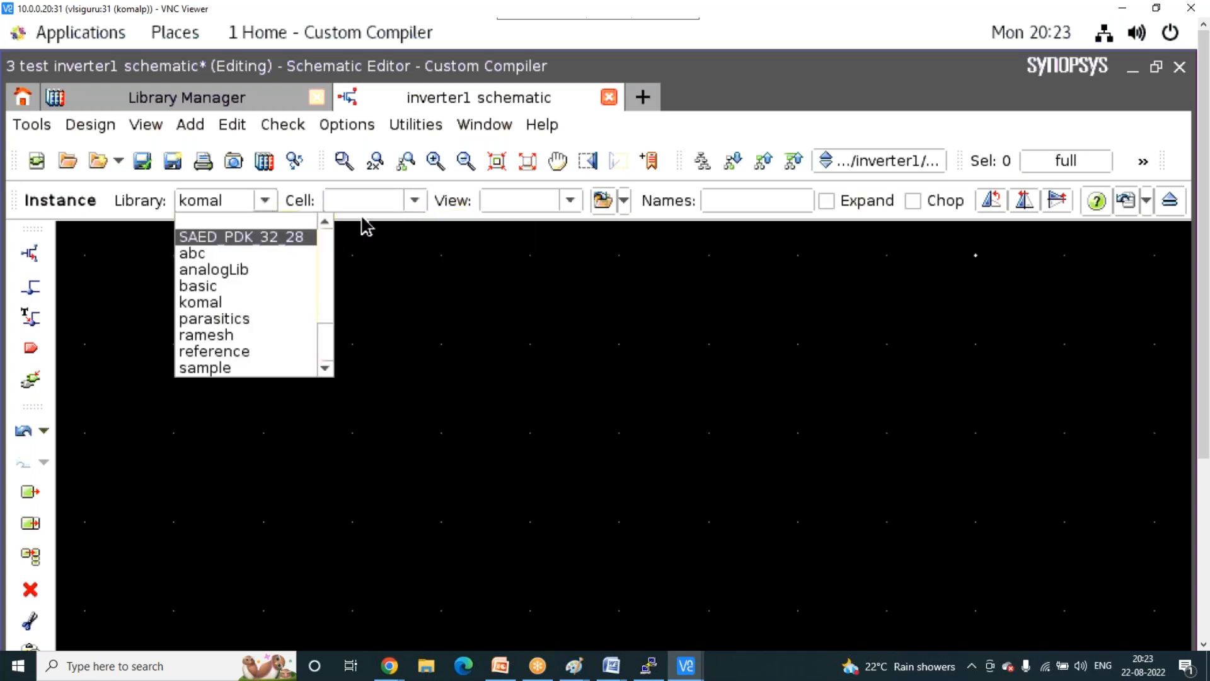
left_click(254, 236)
left_click(413, 201)
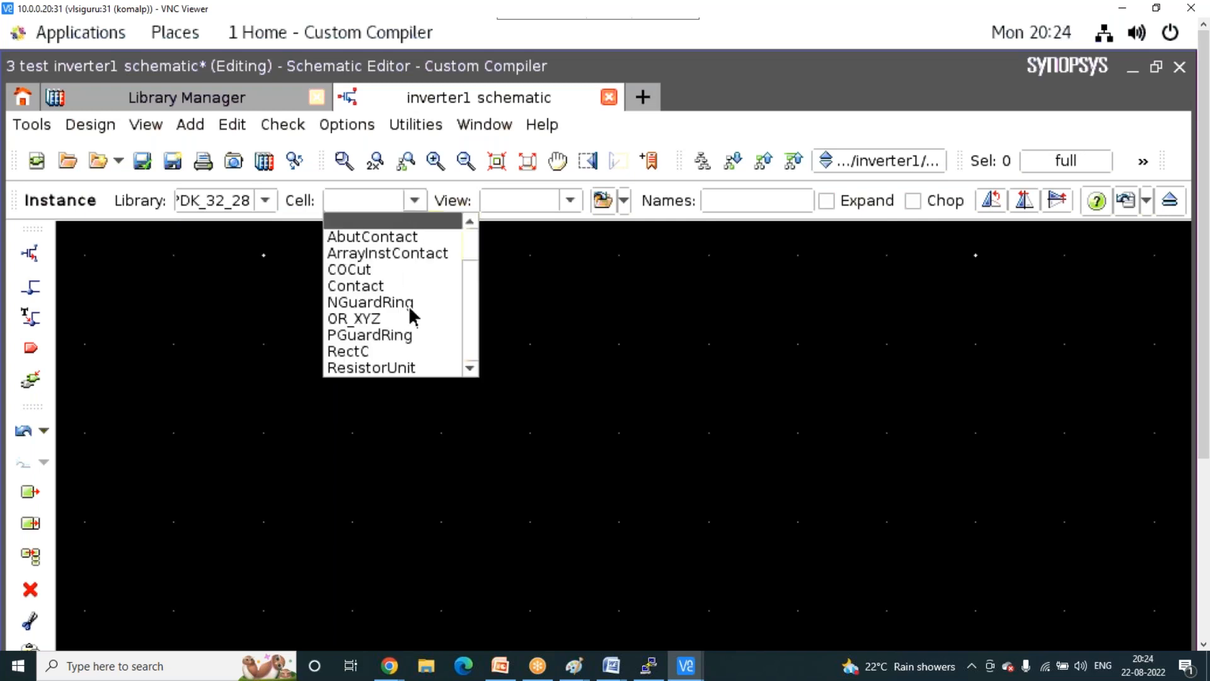
left_click(238, 101)
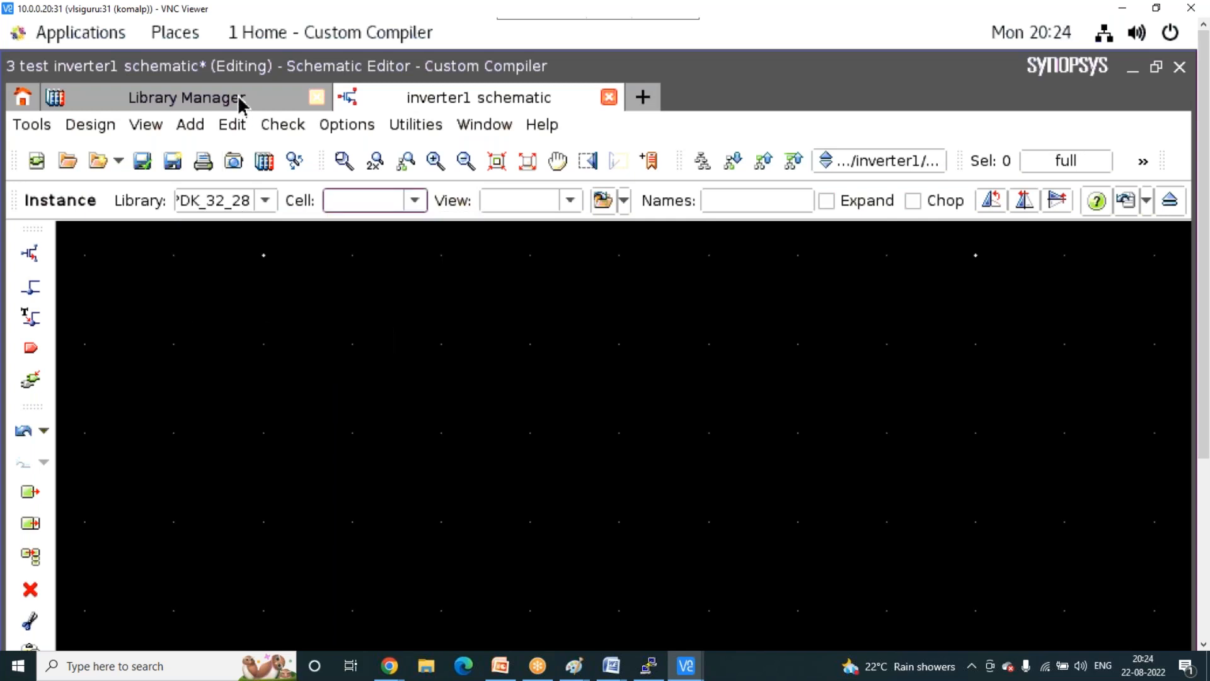
left_click(237, 96)
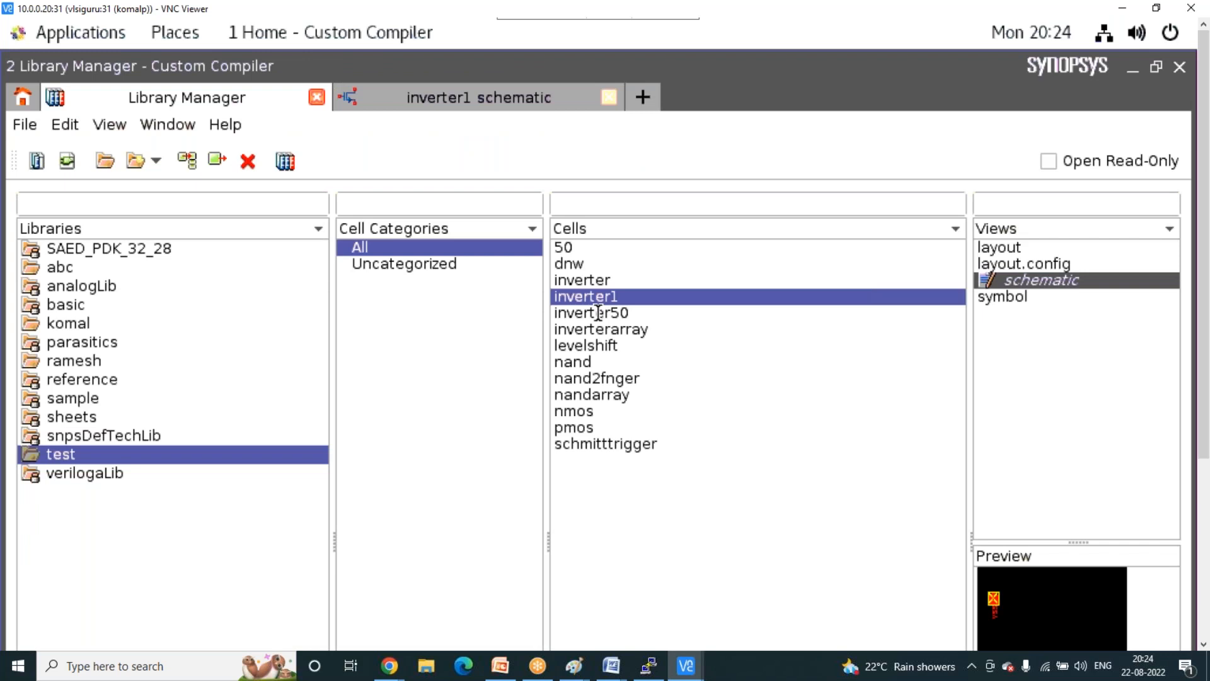
- Open test's inverter50 schematic, box-select its whole inverter circuit and start copying it
left_click(598, 313)
left_click(1031, 281)
right_click(1027, 283)
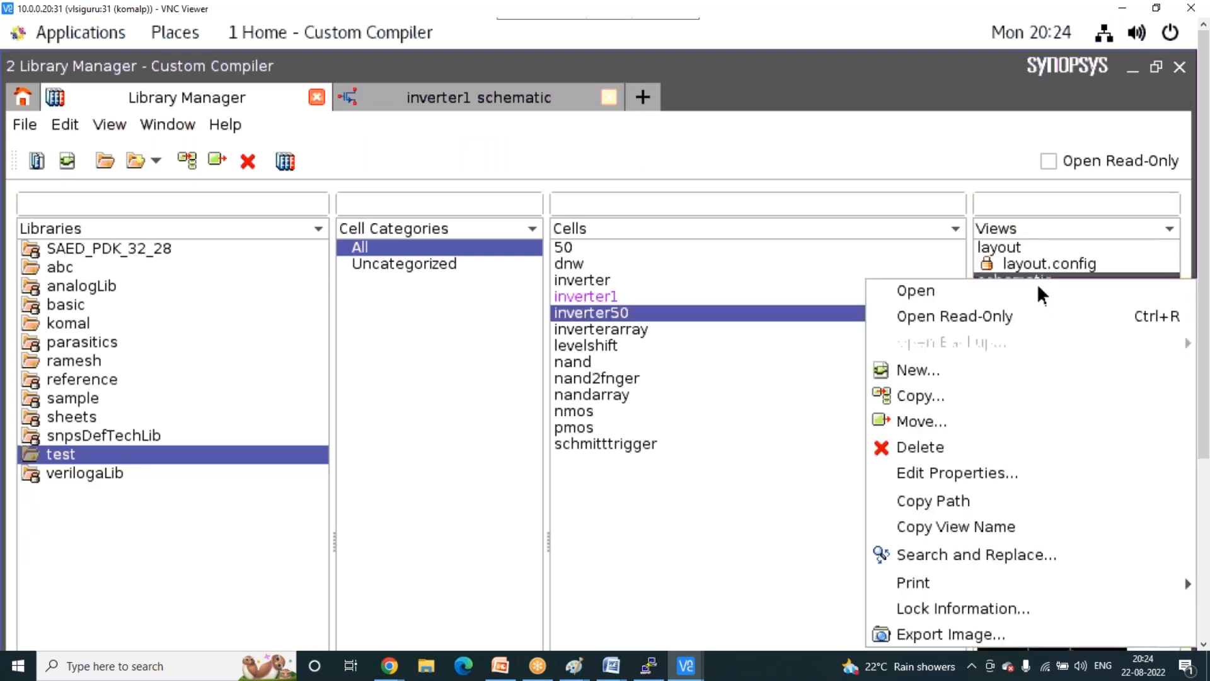
left_click(1034, 293)
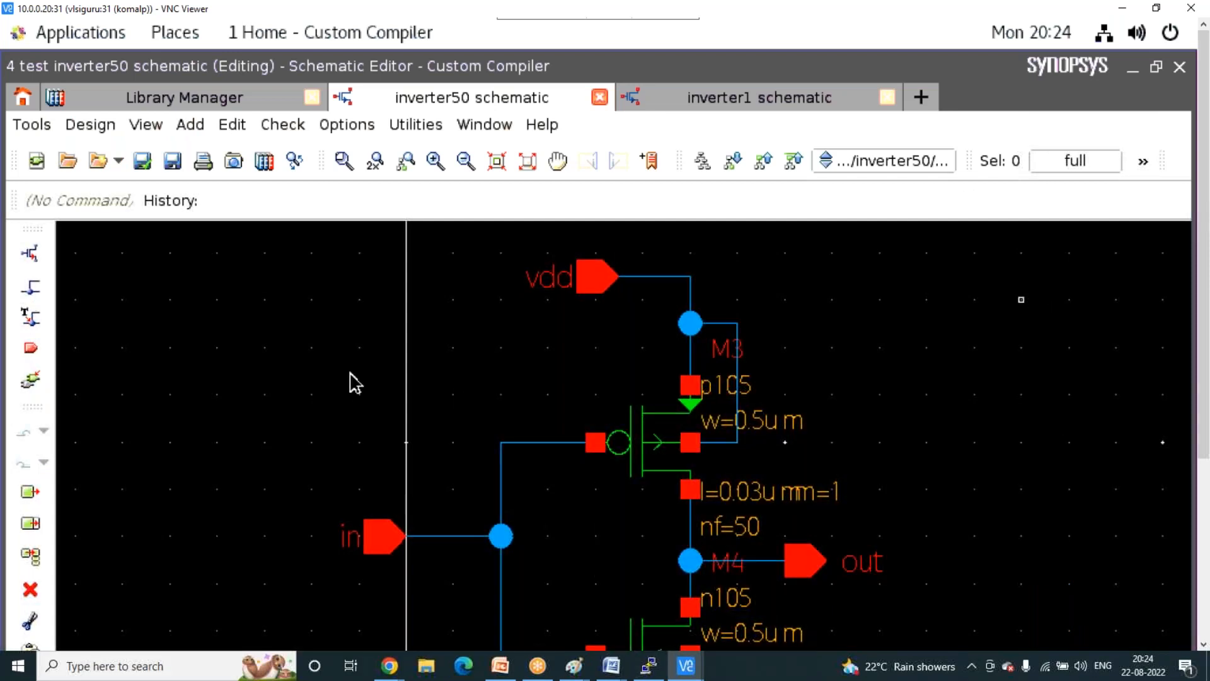
scroll(457, 389, "down", 3)
left_click_drag(241, 320, 476, 518)
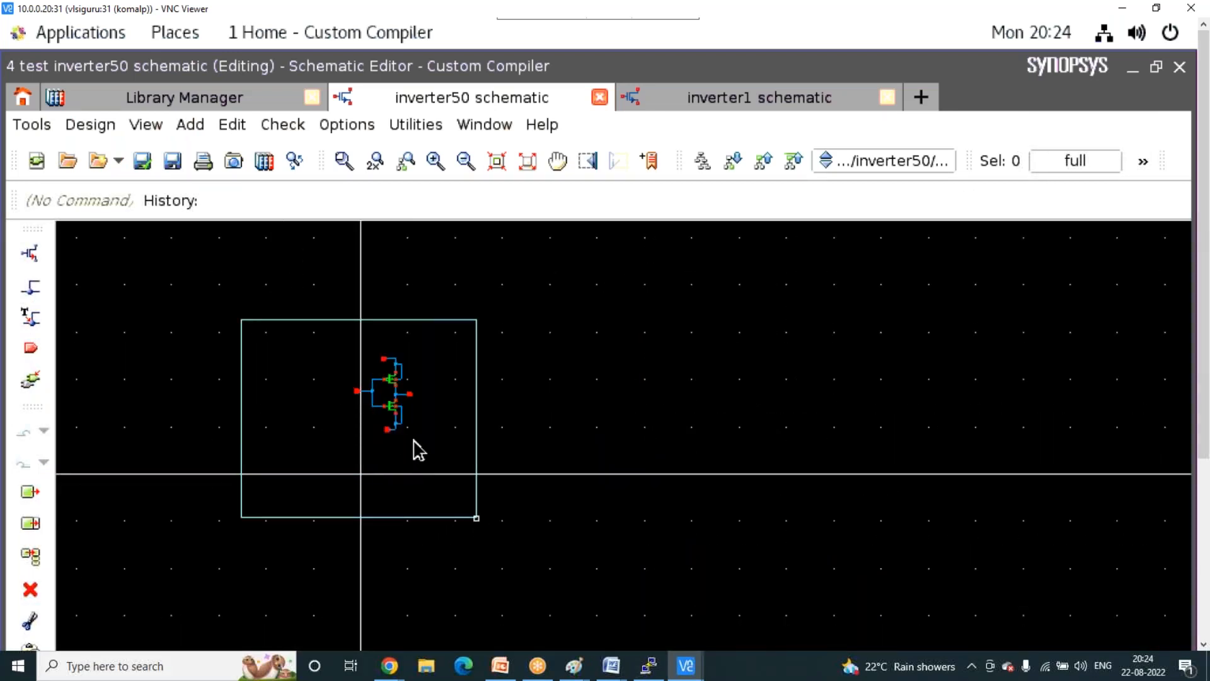
key("c")
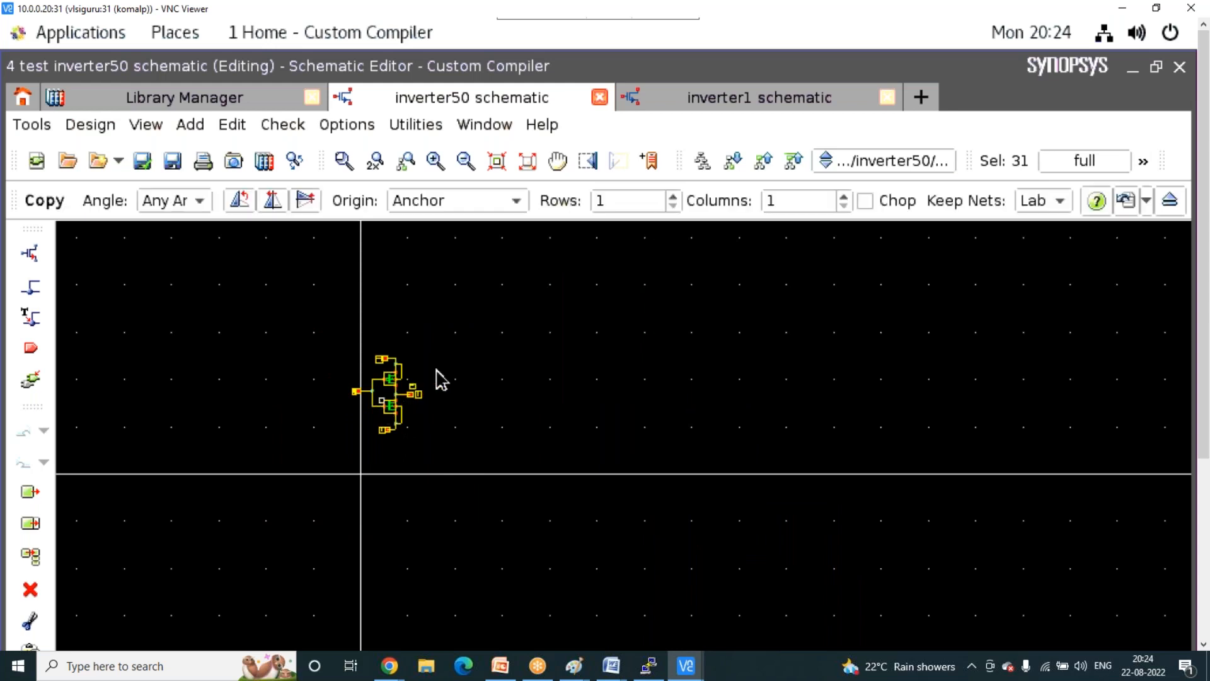
- Paste the copied nf=50 inverter circuit into the inverter1 schematic
left_click(719, 96)
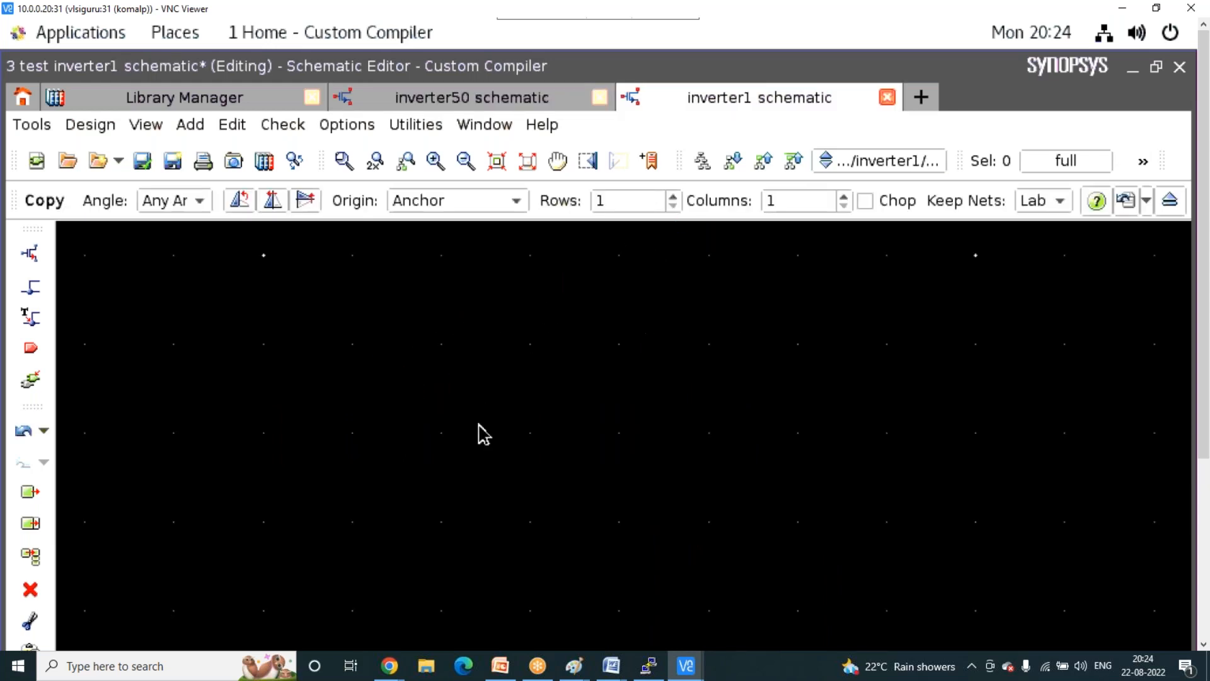
scroll(479, 443, "down", 2)
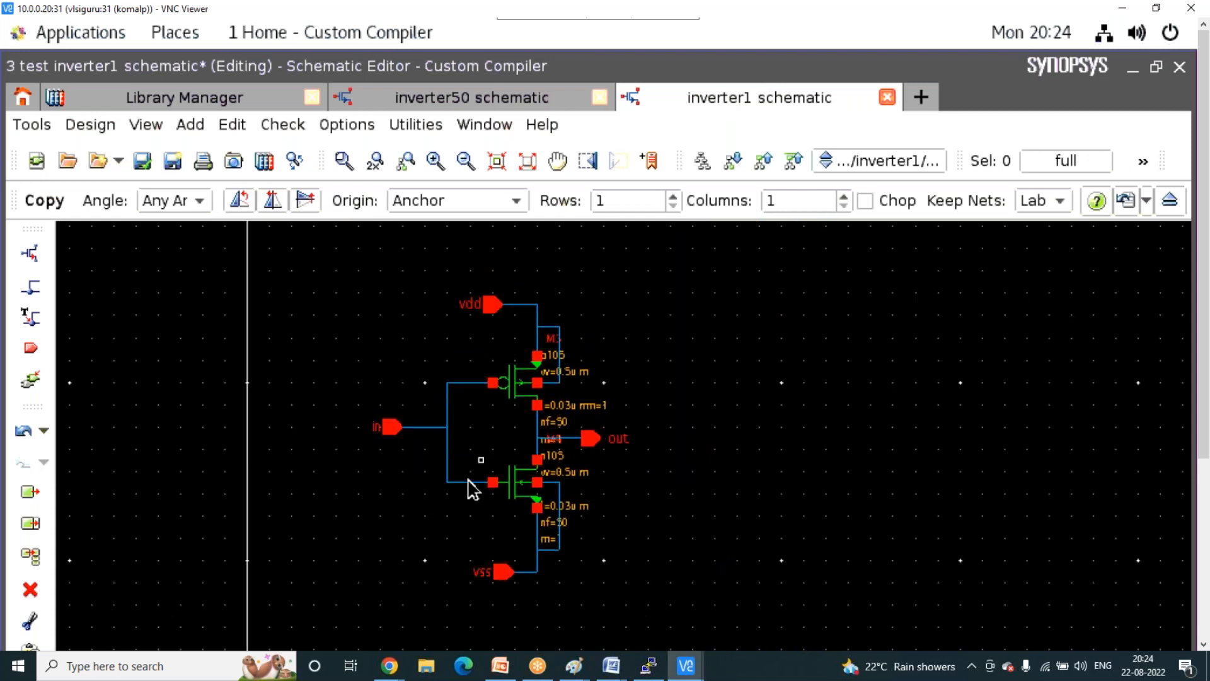
left_click(469, 482)
key("i")
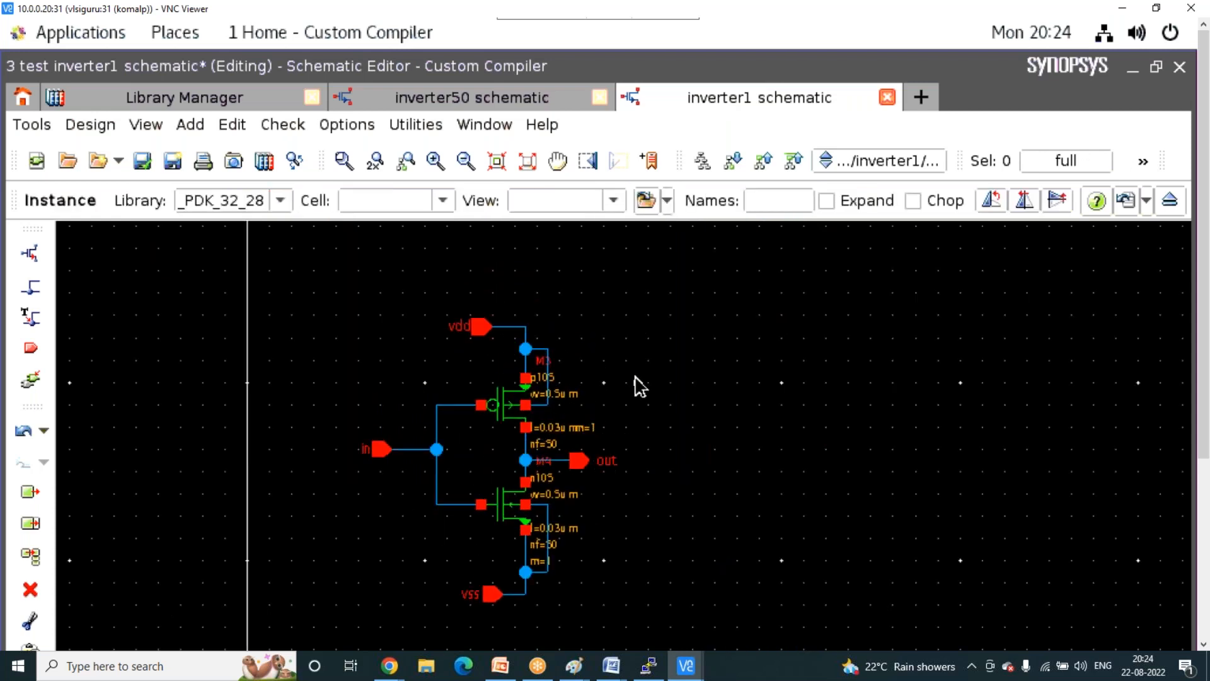
key("Escape")
- Inspect PMOS M3's properties, then delete the vdd pin and its wires
left_click(550, 552)
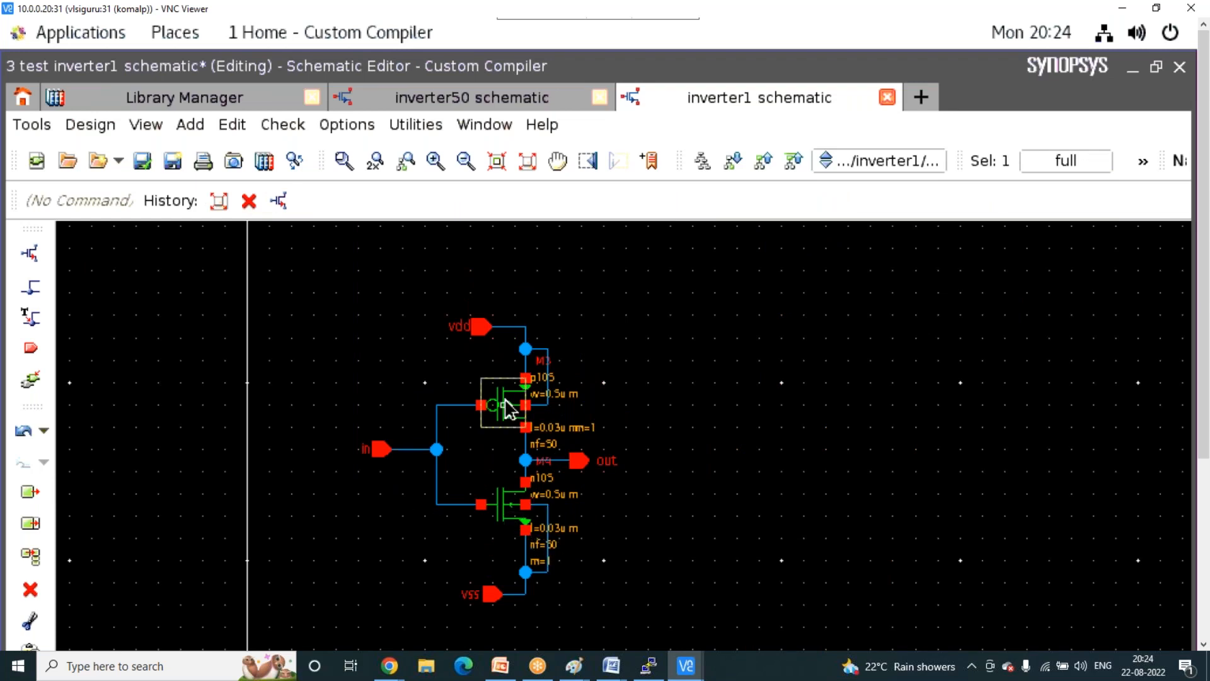
double_click(509, 408)
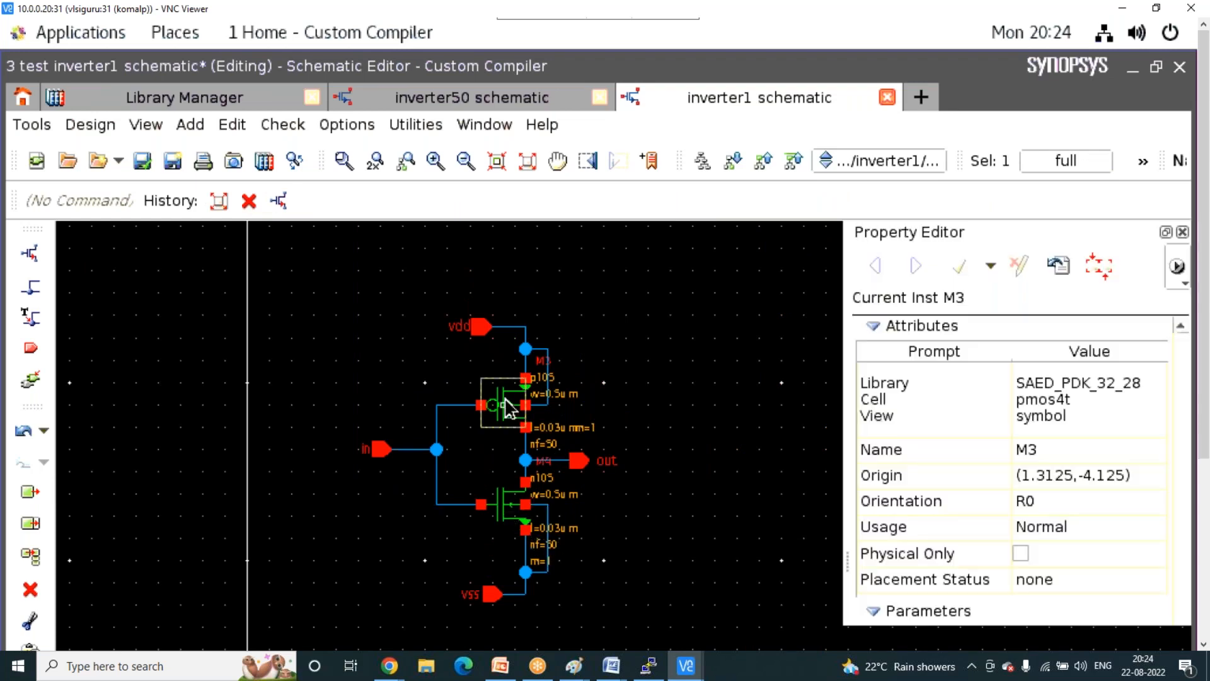
left_click(498, 466)
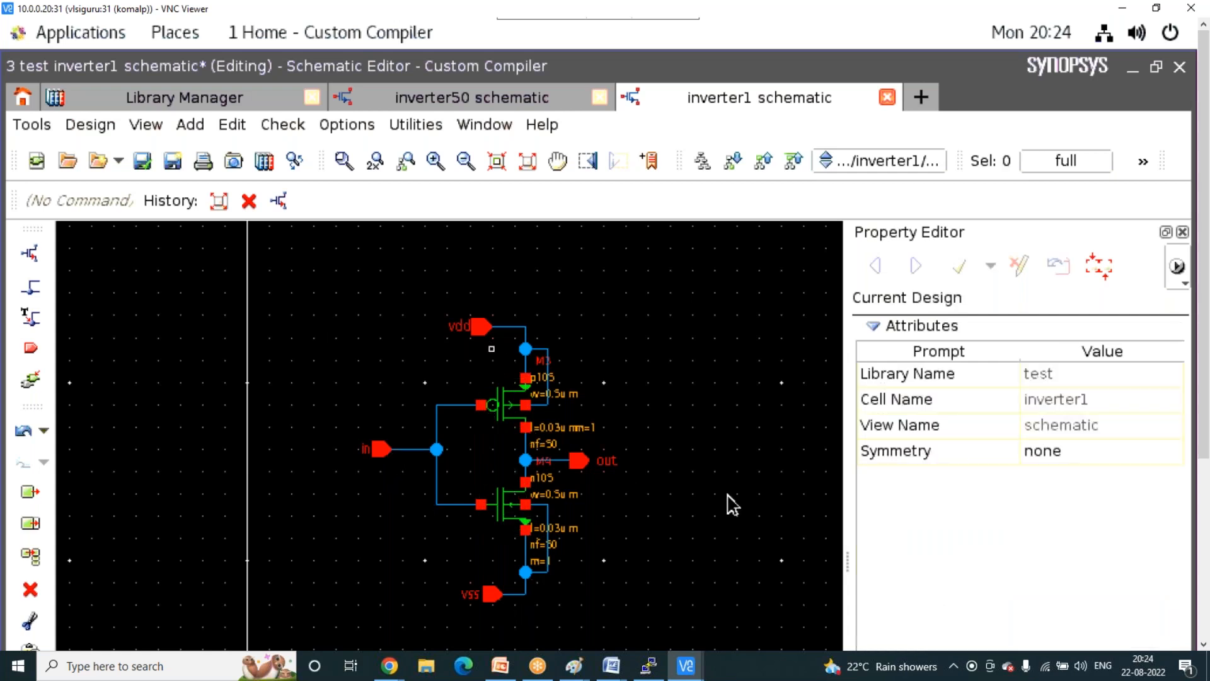
left_click_drag(329, 287, 560, 349)
key("Delete")
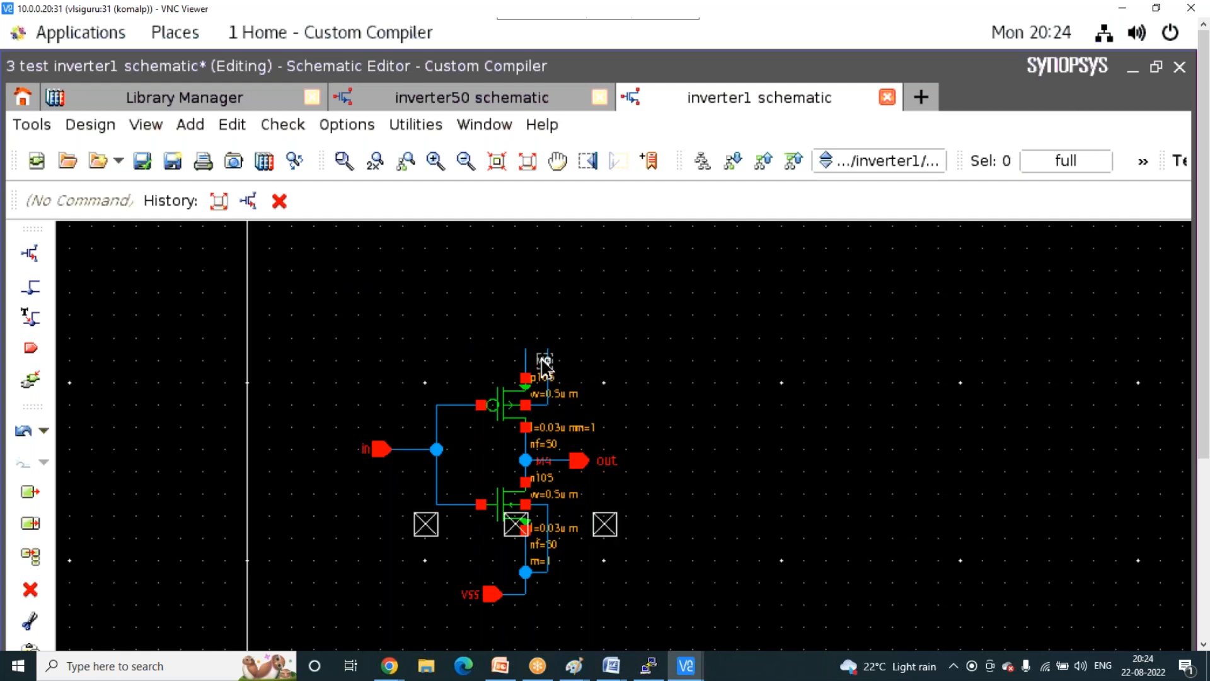
key("w")
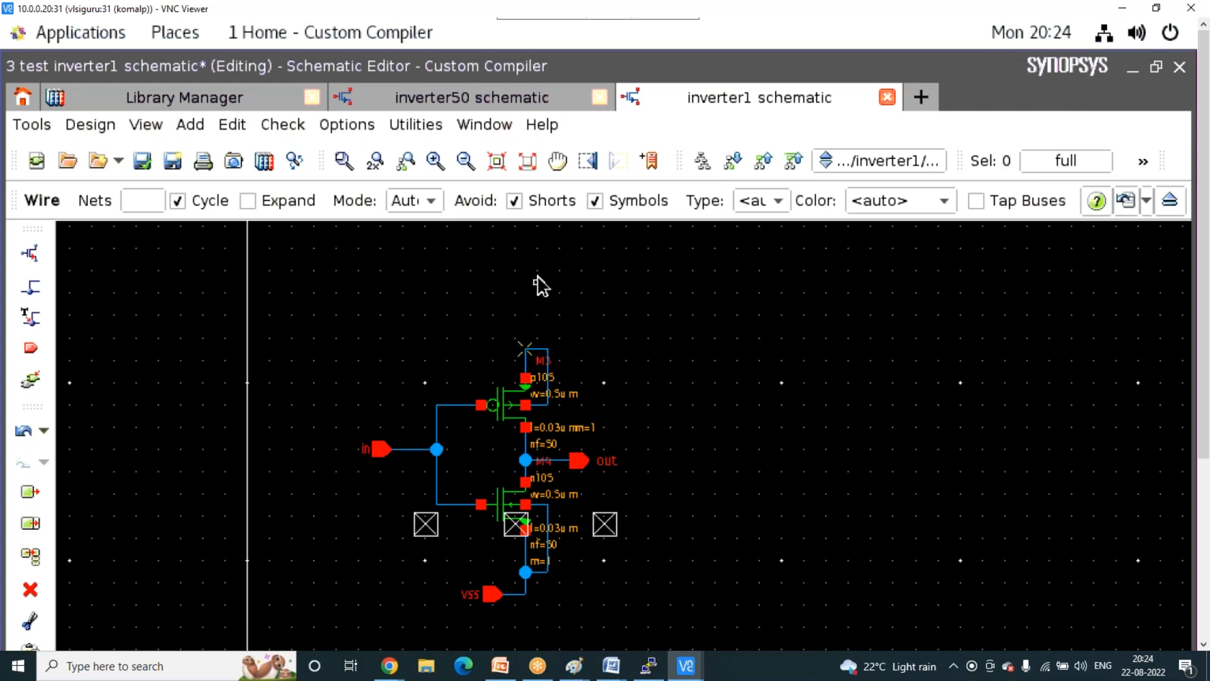
- Place a new pin named vdd above the PMOS M3
key("p")
left_click(187, 200)
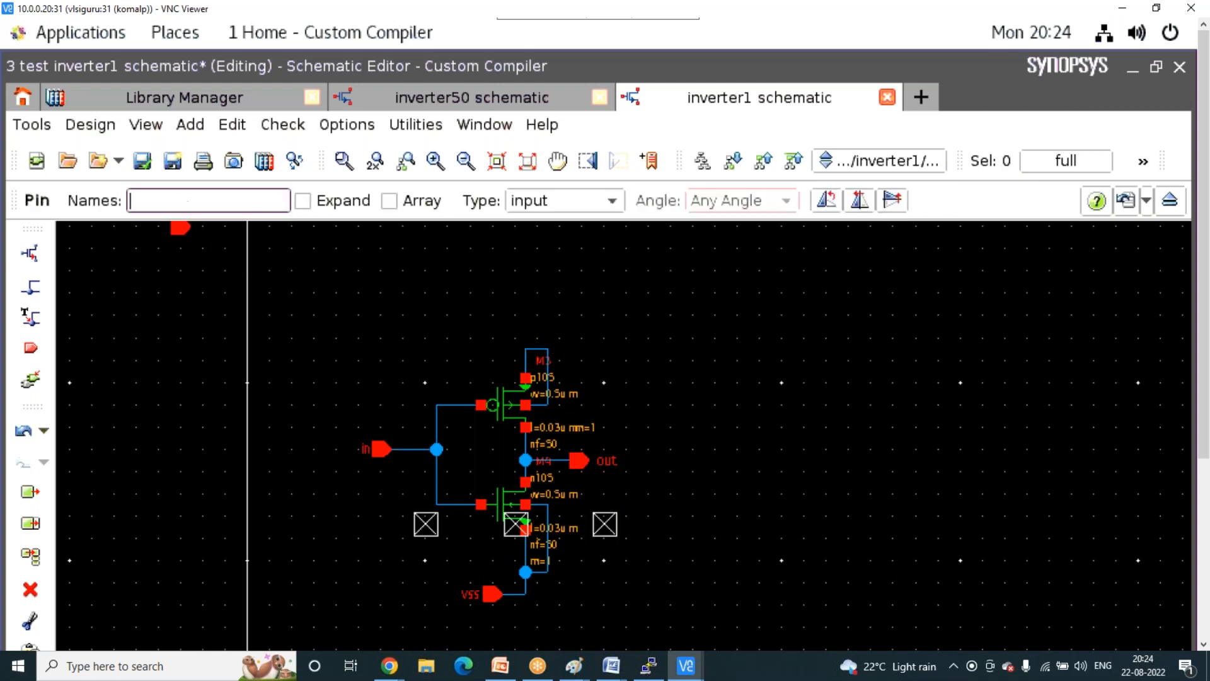
type("vdd")
left_click(526, 336)
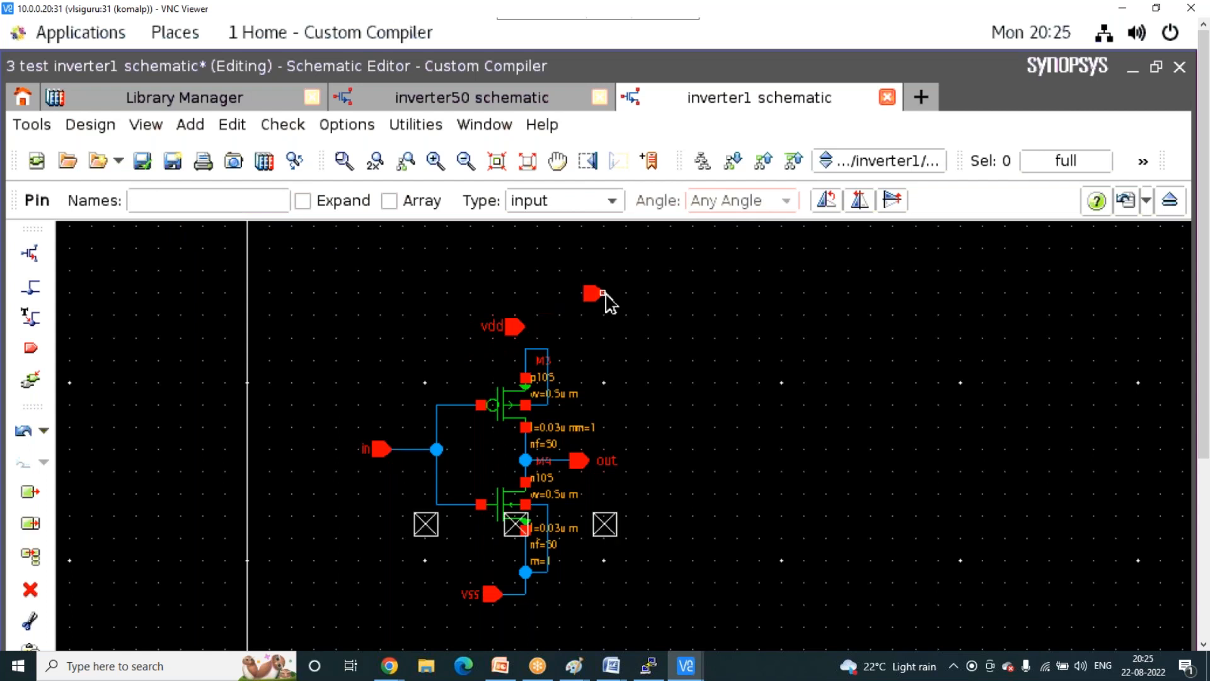
key("Escape")
- Wire the vdd pin to M3, then check and save inverter1
key("w")
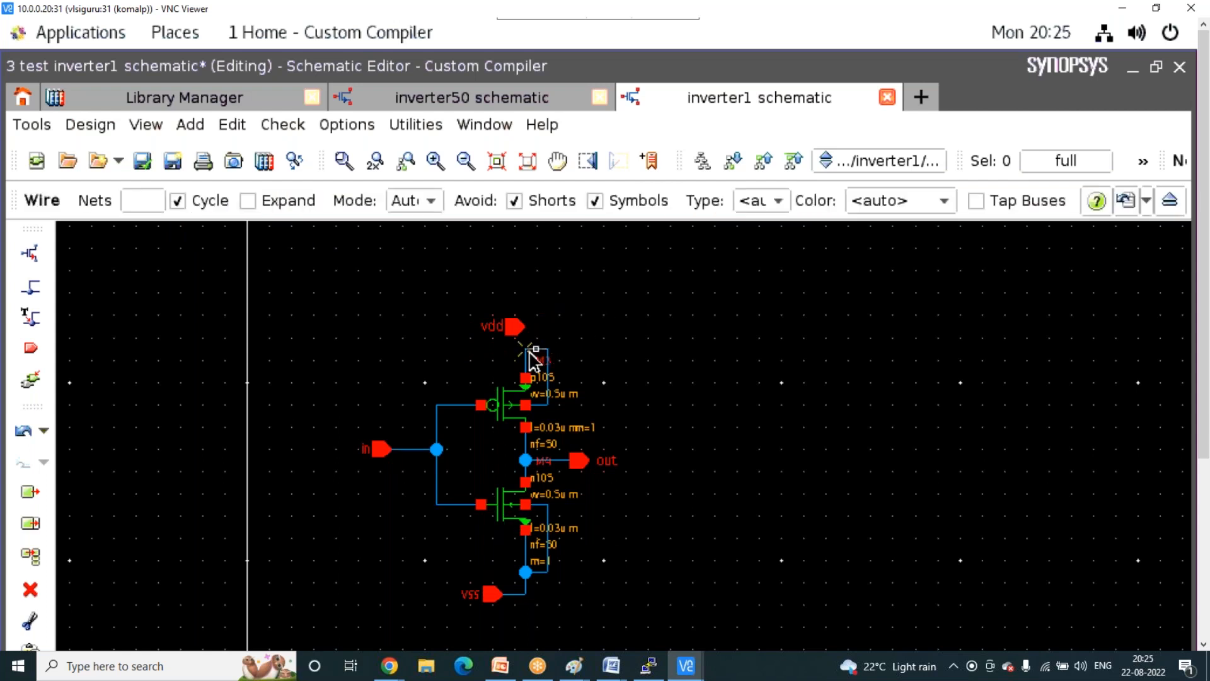
left_click(517, 326)
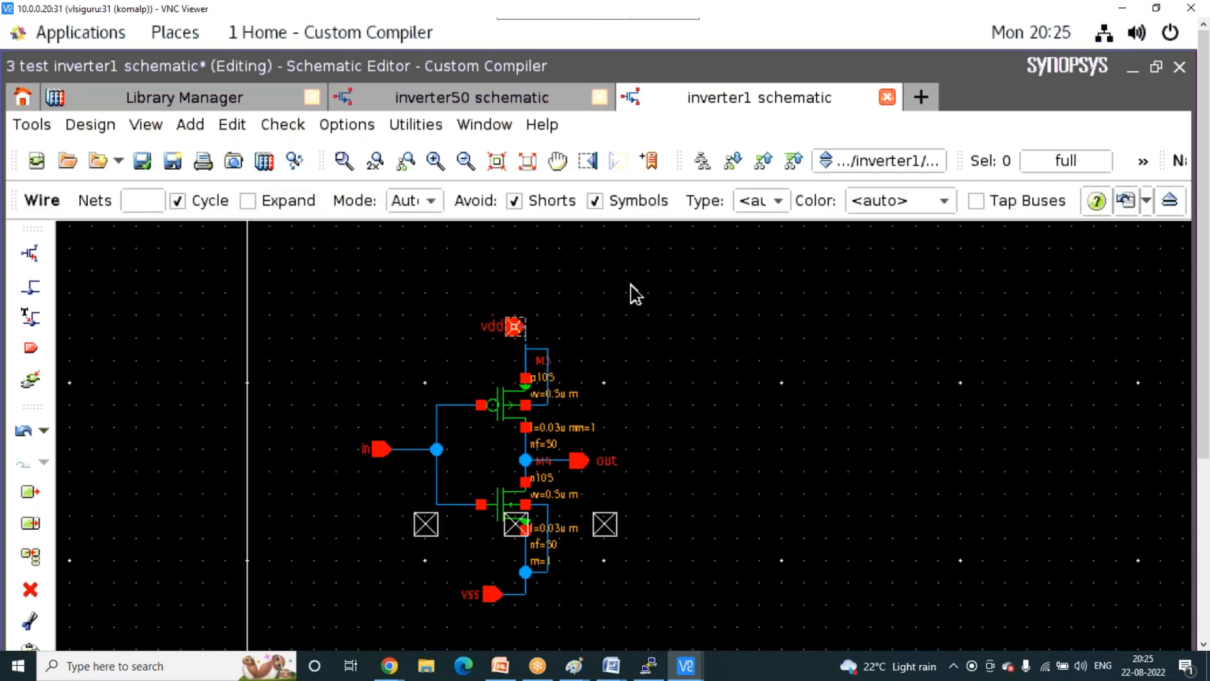
key("Escape")
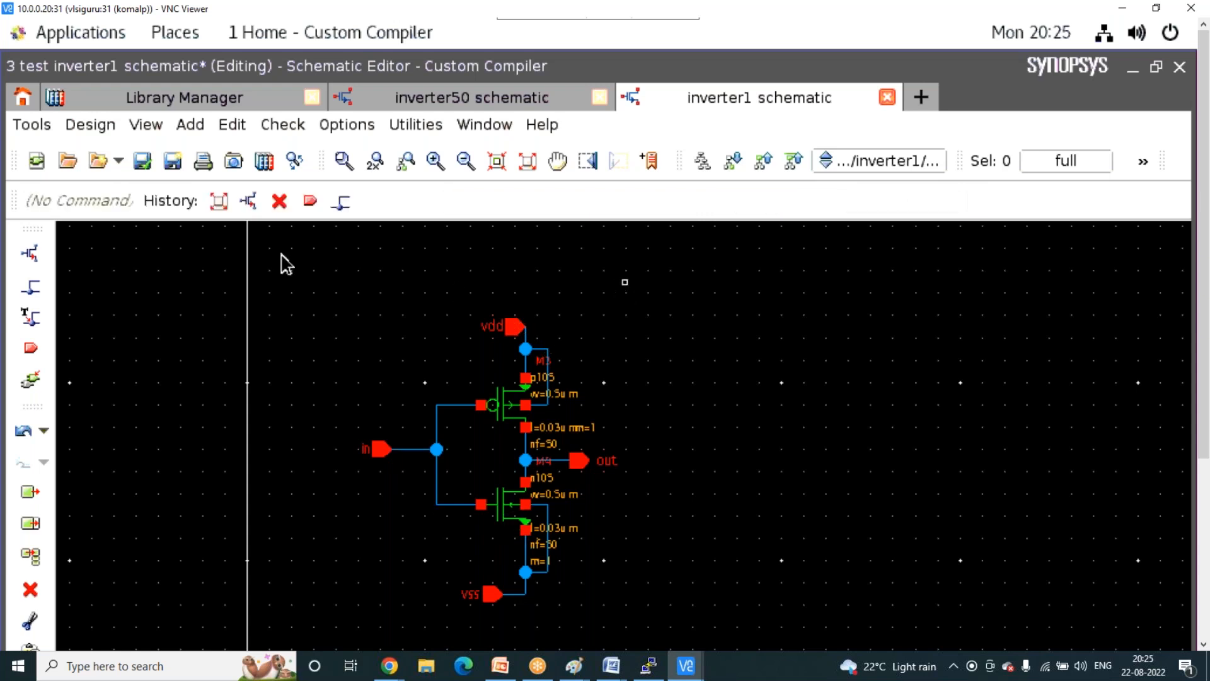
left_click(140, 165)
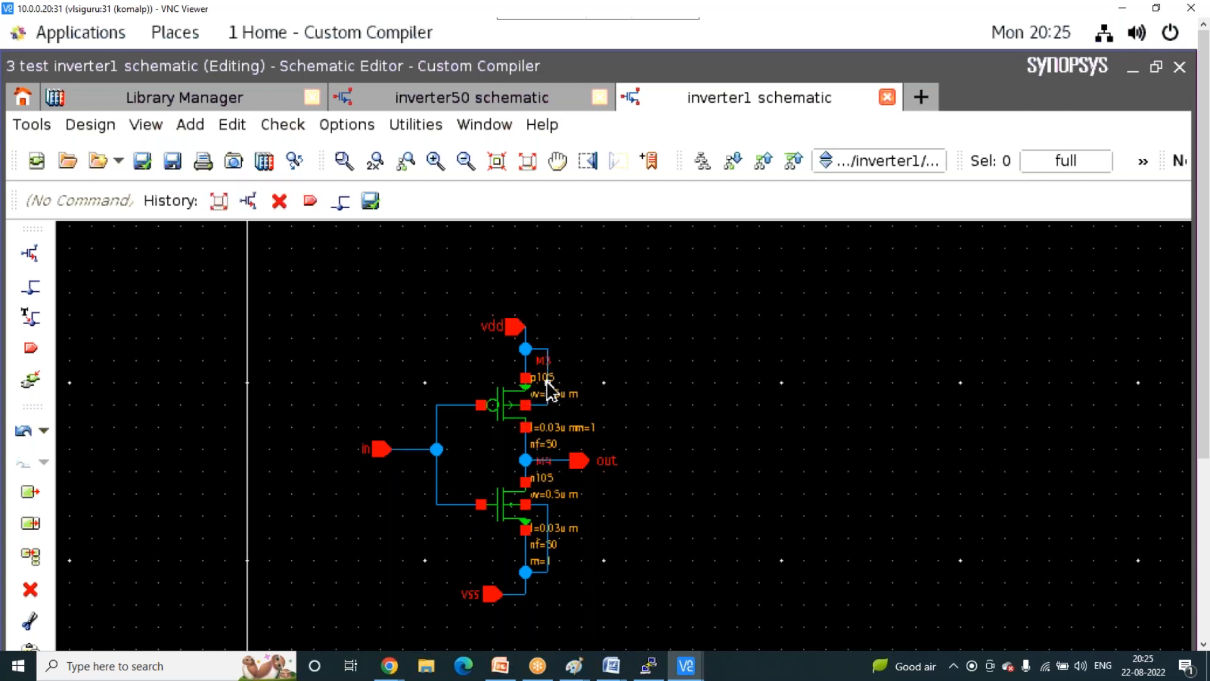
left_click(548, 379)
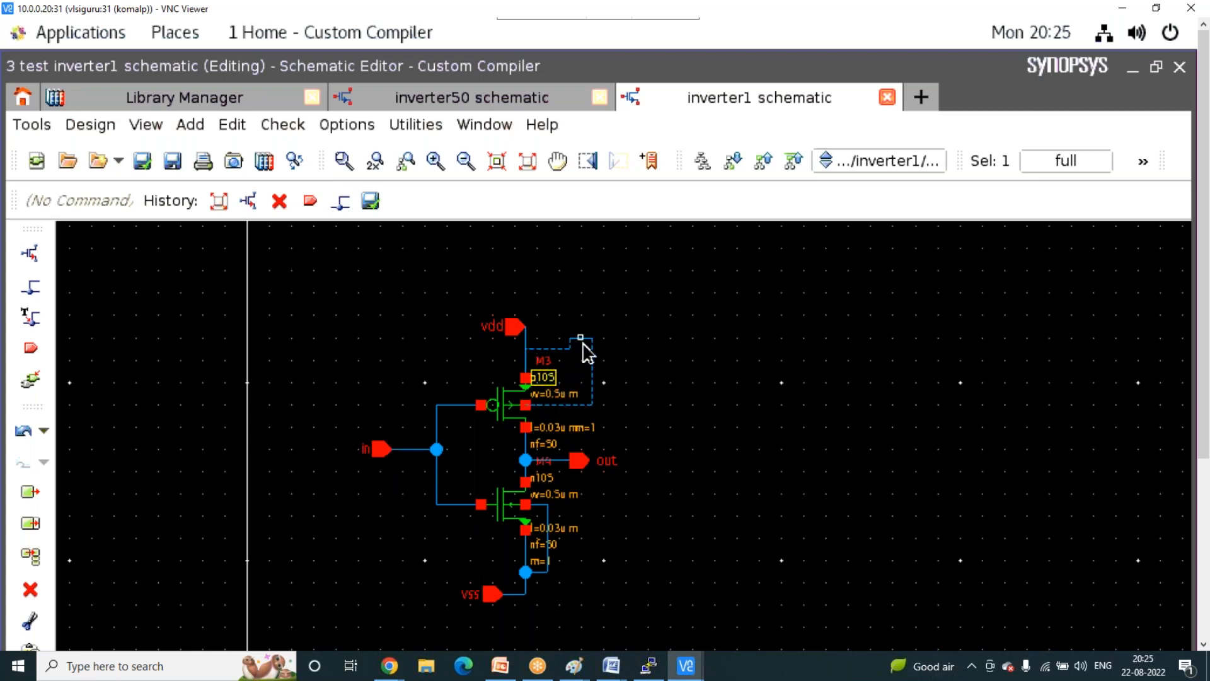
- Delete the PMOS gate wire segment and save the schematic
left_click(586, 345)
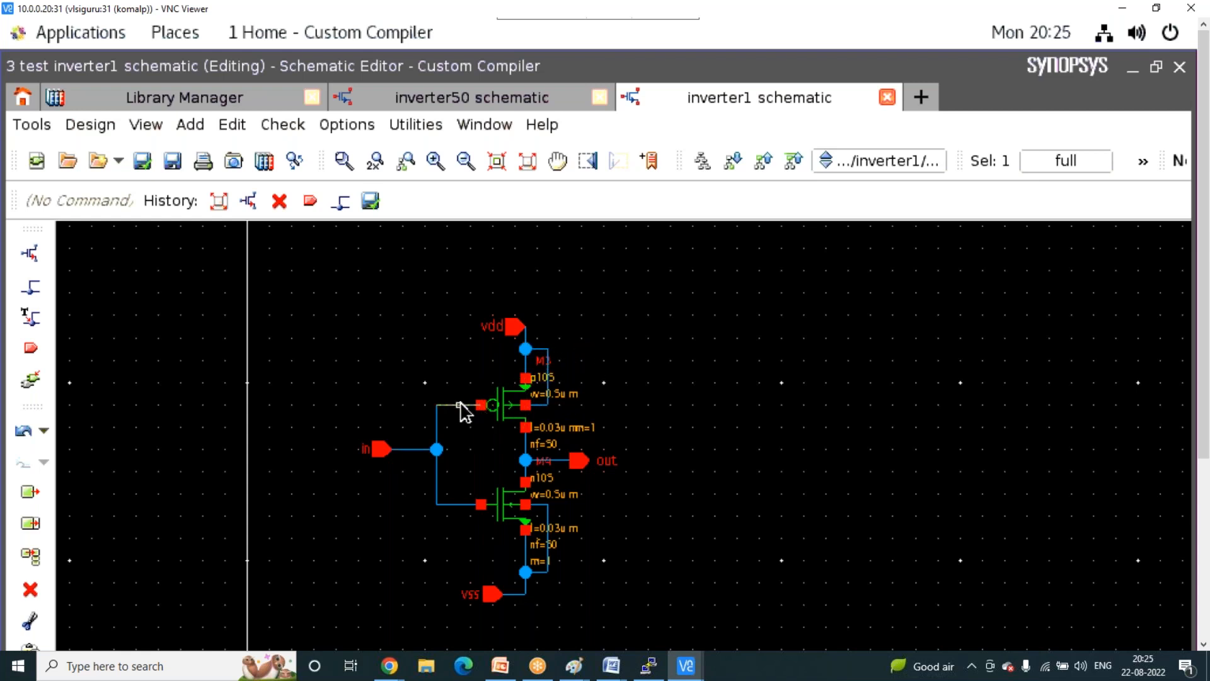
key("Delete")
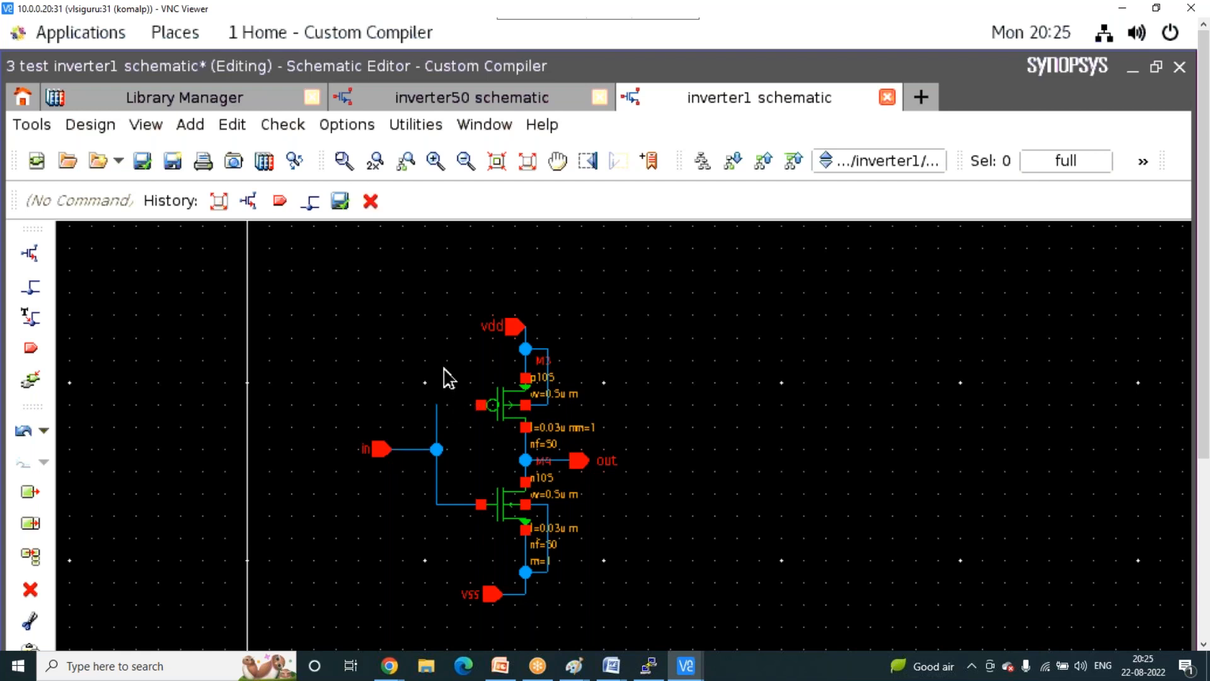
left_click(141, 161)
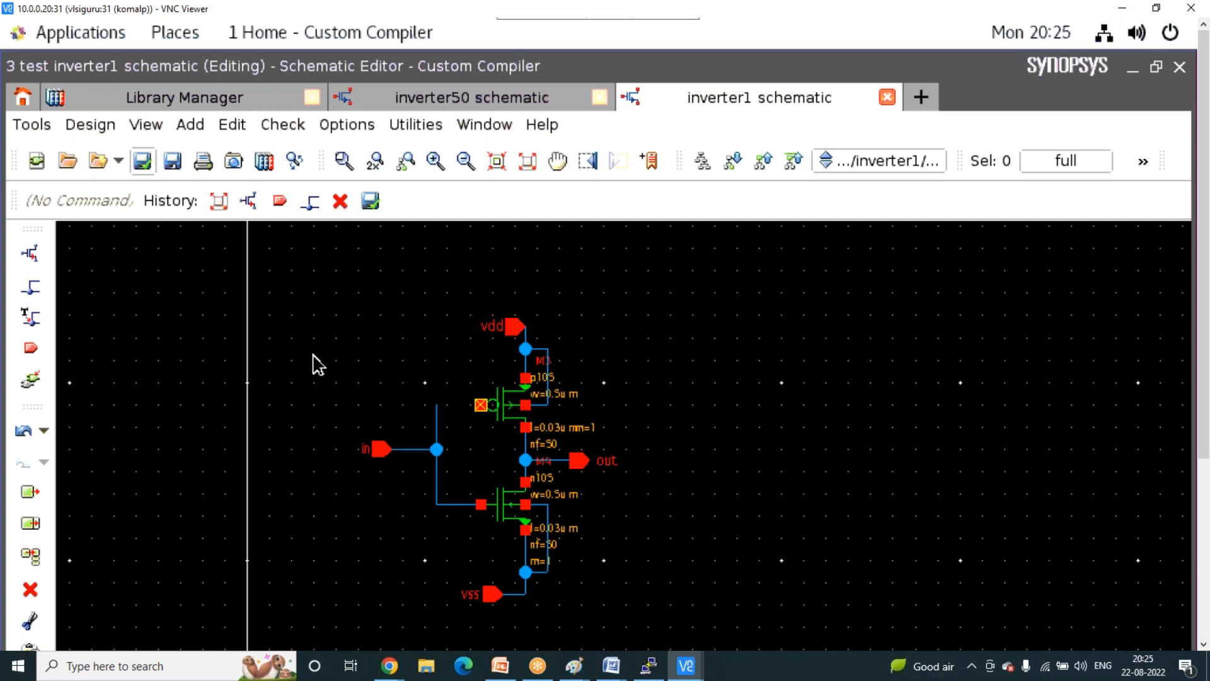
- Open the console to read the check result: 0 errors, 1 floating-gate warning on M3
left_click(1204, 566)
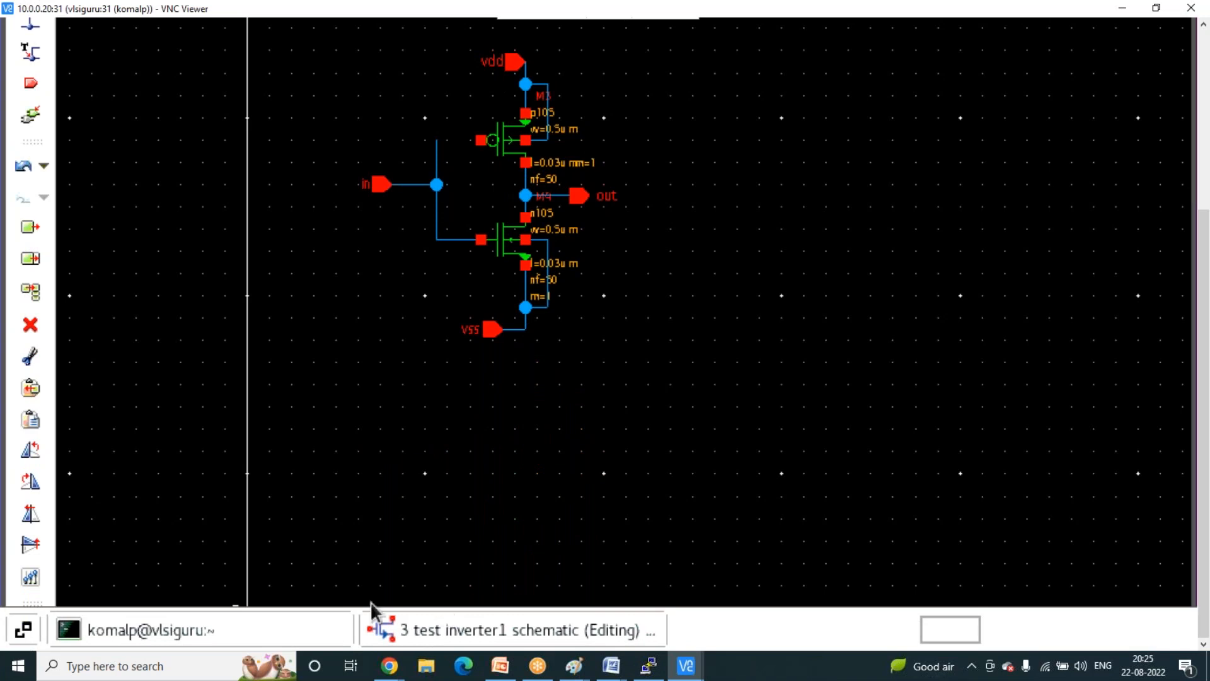
left_click(372, 620)
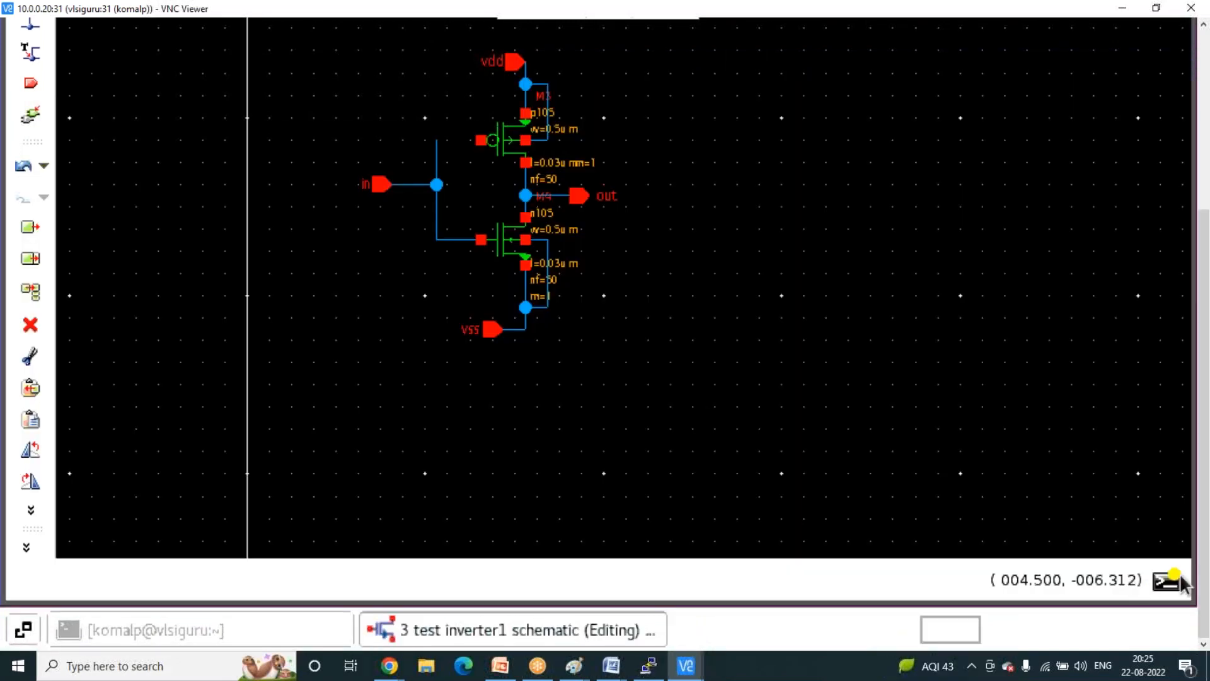
left_click(1177, 581)
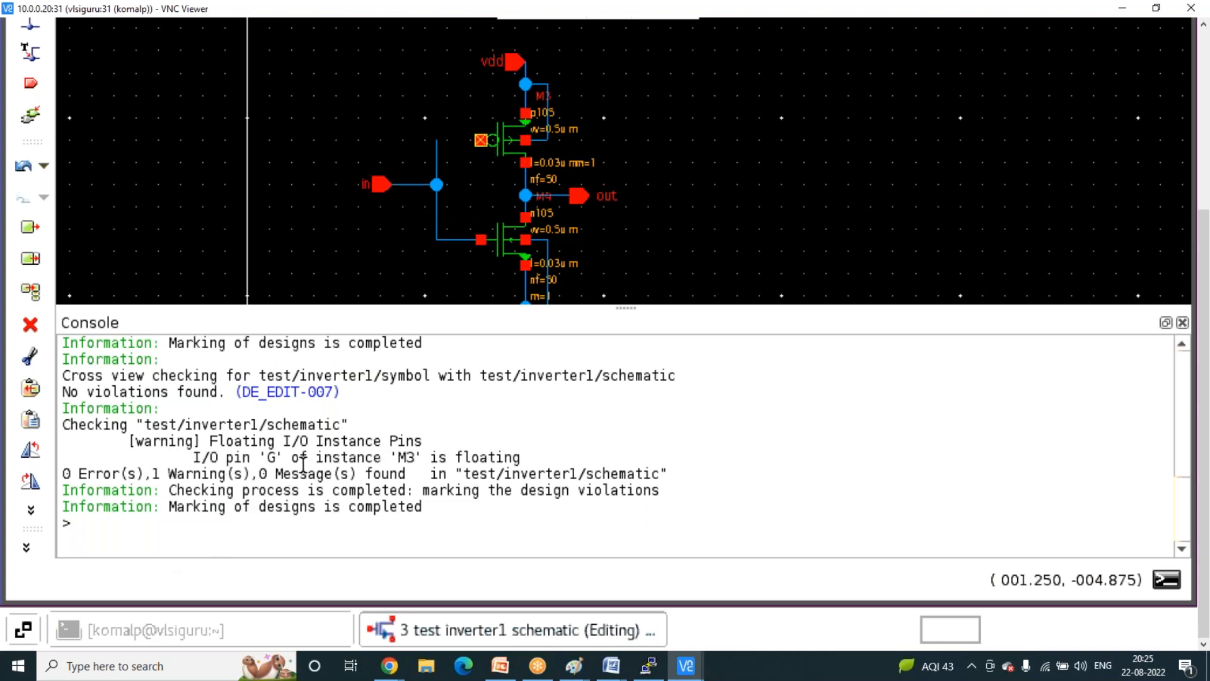
left_click_drag(1202, 220, 1203, 42)
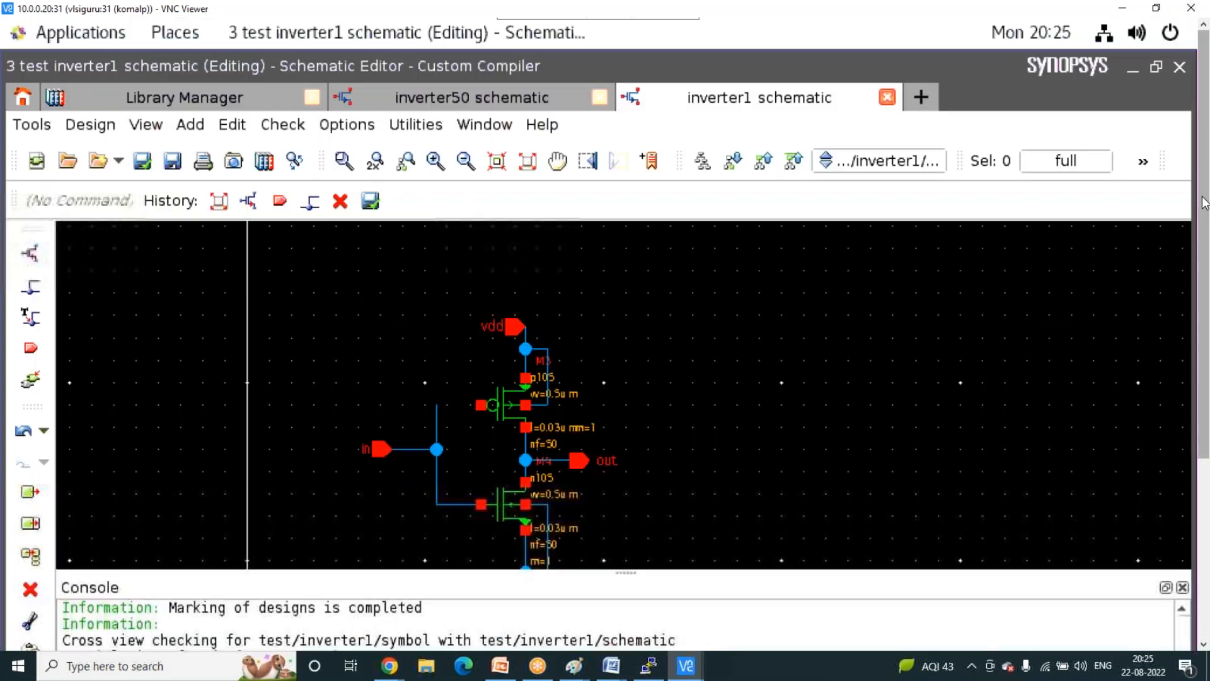
- Wire the M3 gate to the input net and save the schematic
left_click(1182, 587)
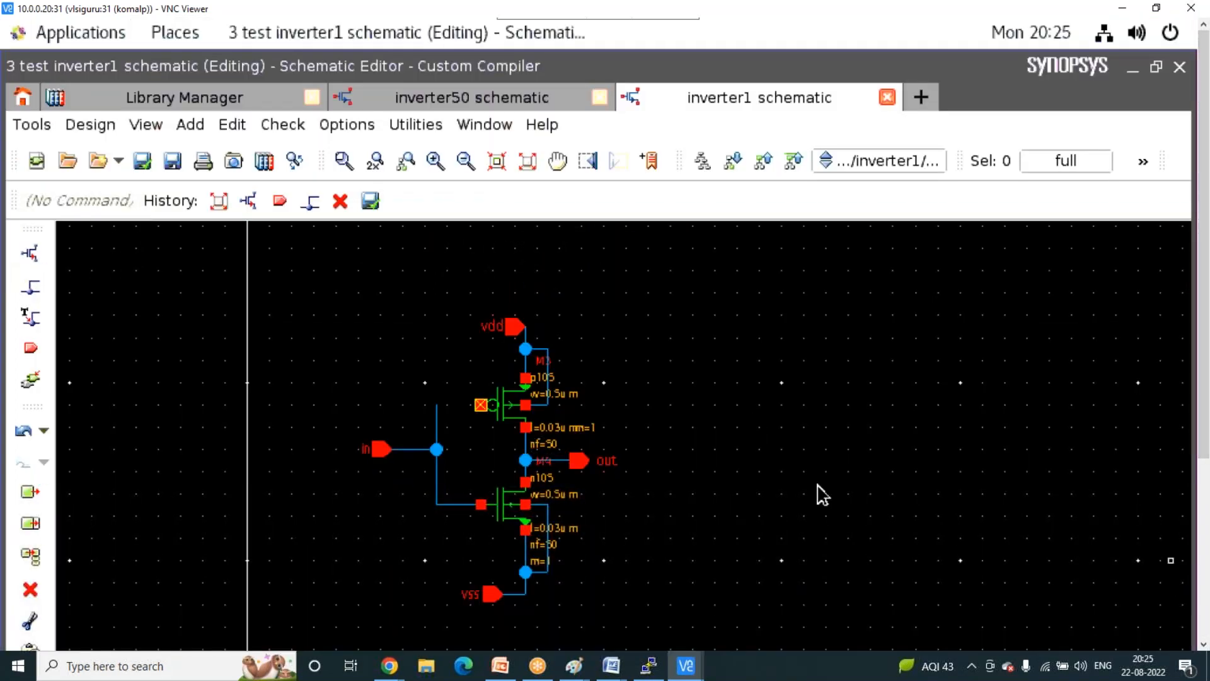
key("w")
left_click(480, 406)
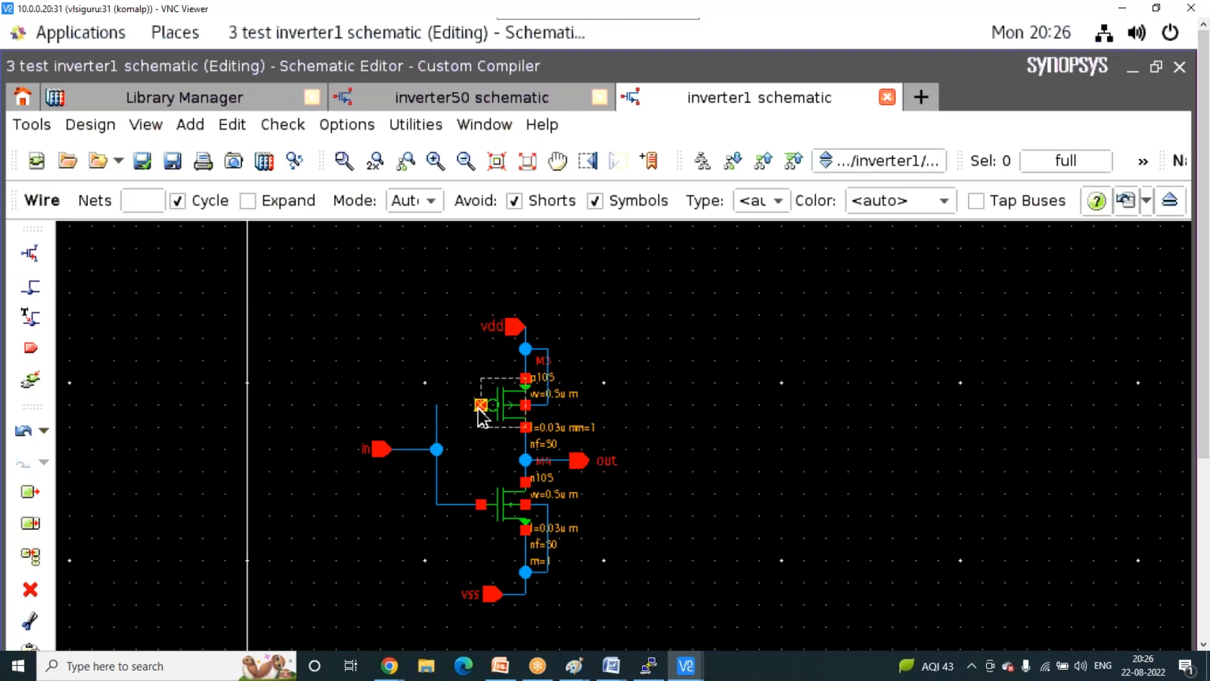
left_click(436, 405)
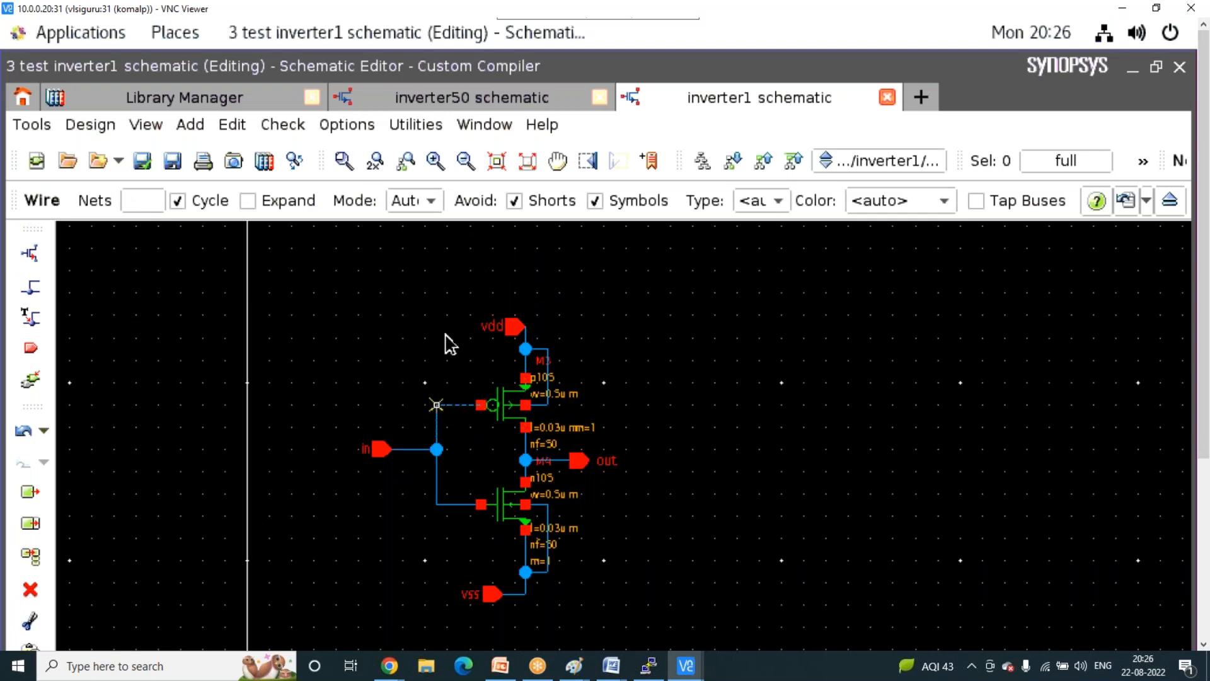
key("Escape")
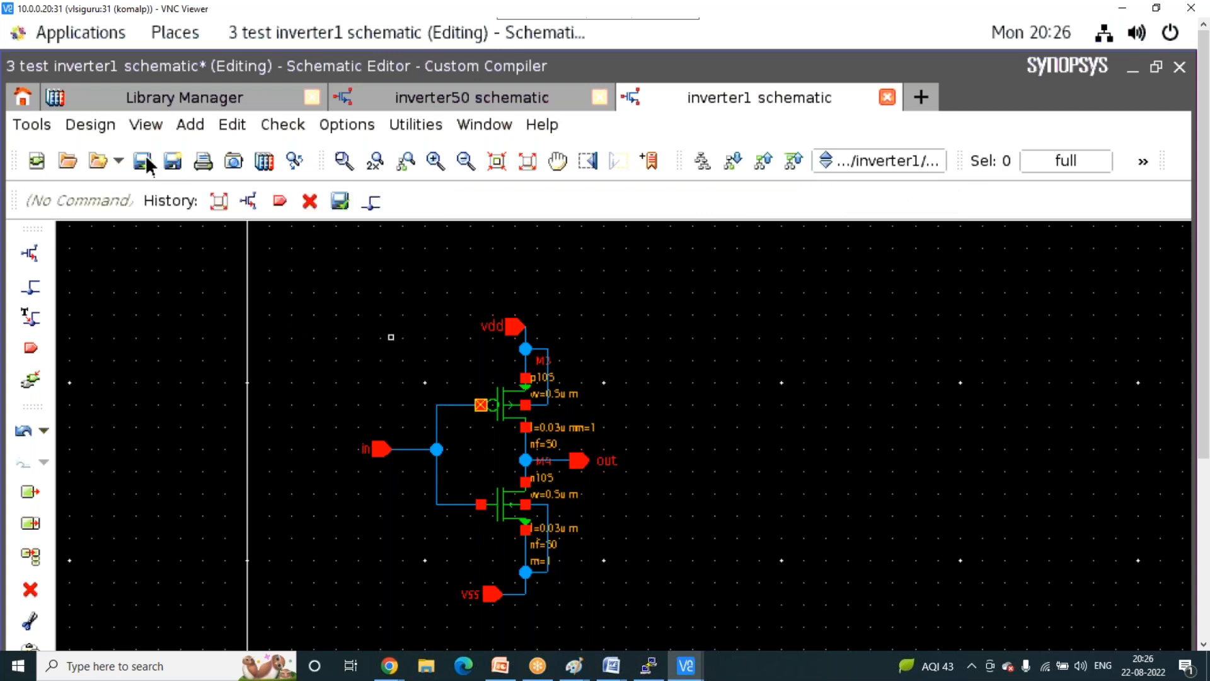
left_click(143, 161)
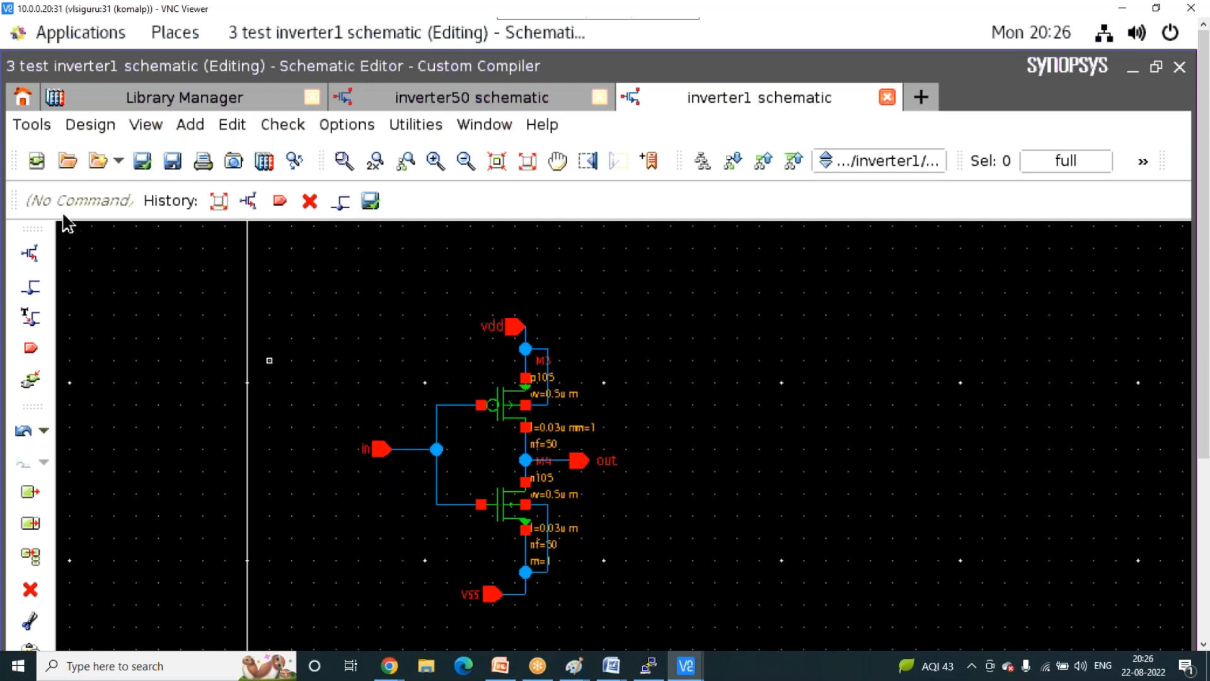
- Launch schematic-driven layout from Tools > SDL, accepting the layout and layout.config views
left_click(26, 126)
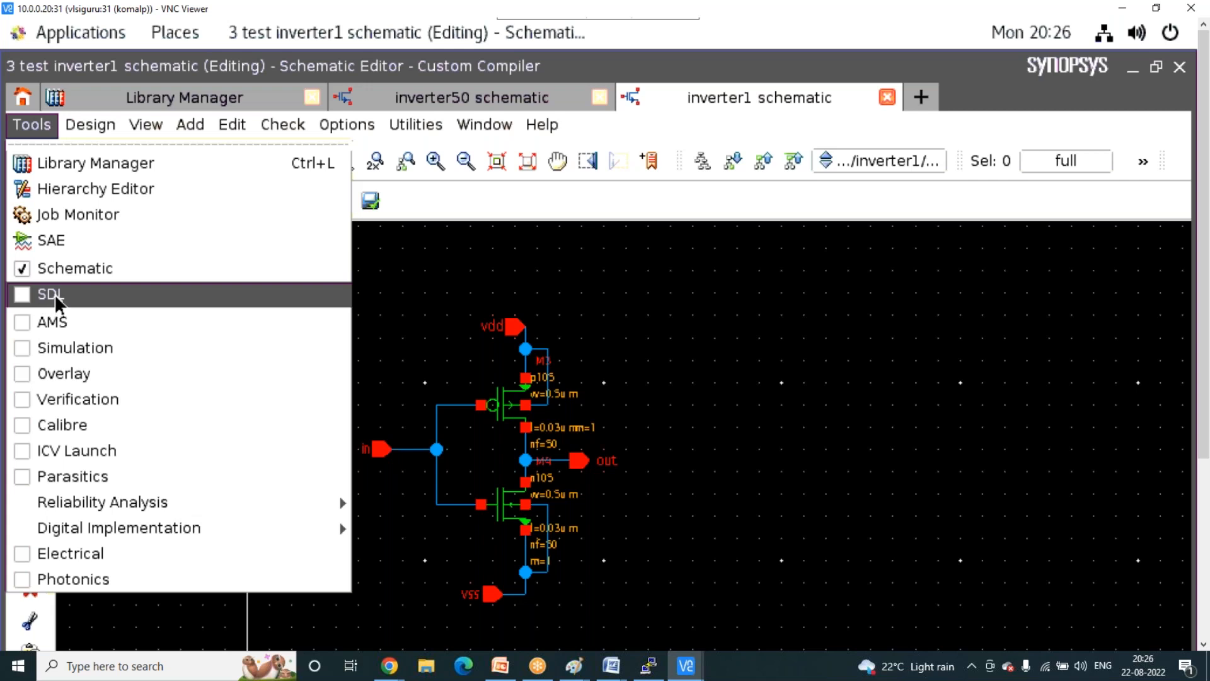
left_click(54, 294)
left_click(646, 600)
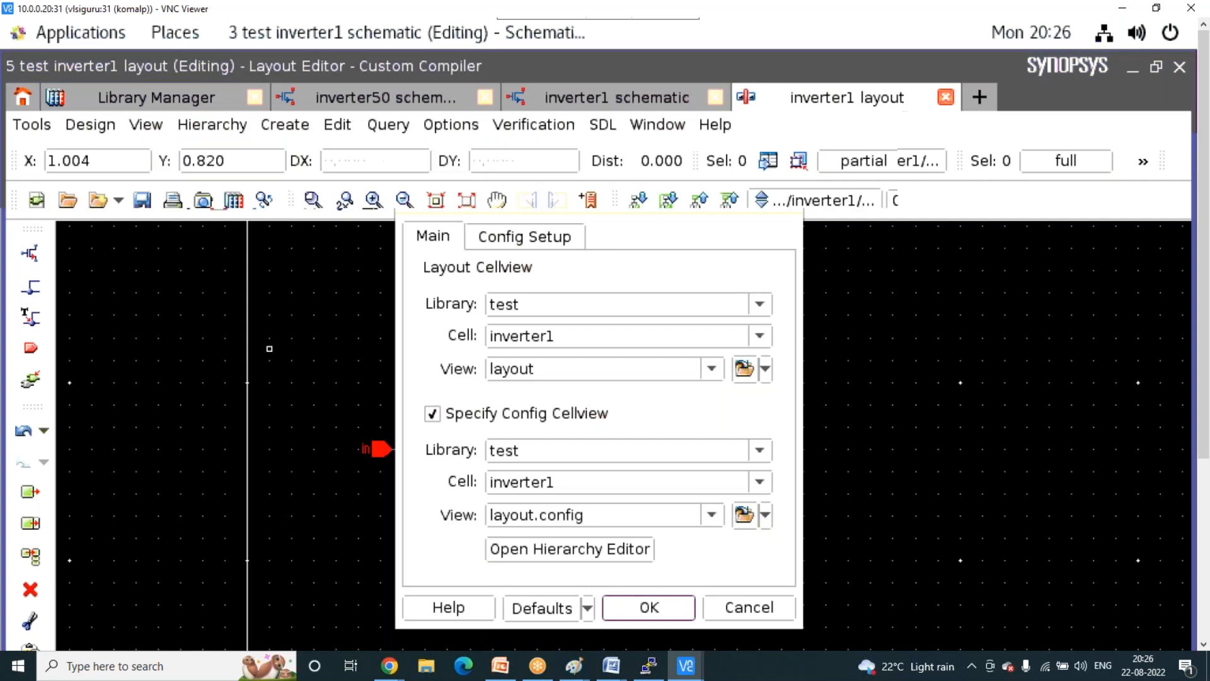
- Show all hierarchy levels and delete the existing objects in the inverter1 layout
scroll(614, 450, "down", 1)
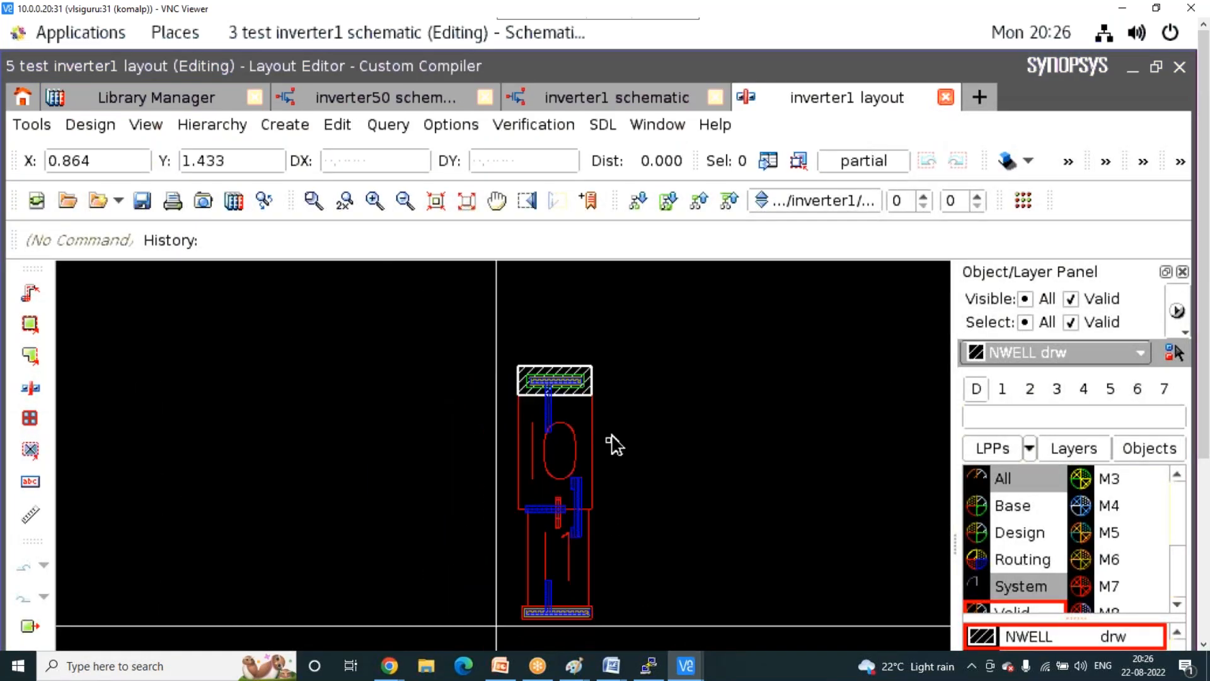
key("shift+f")
scroll(459, 400, "down", 2)
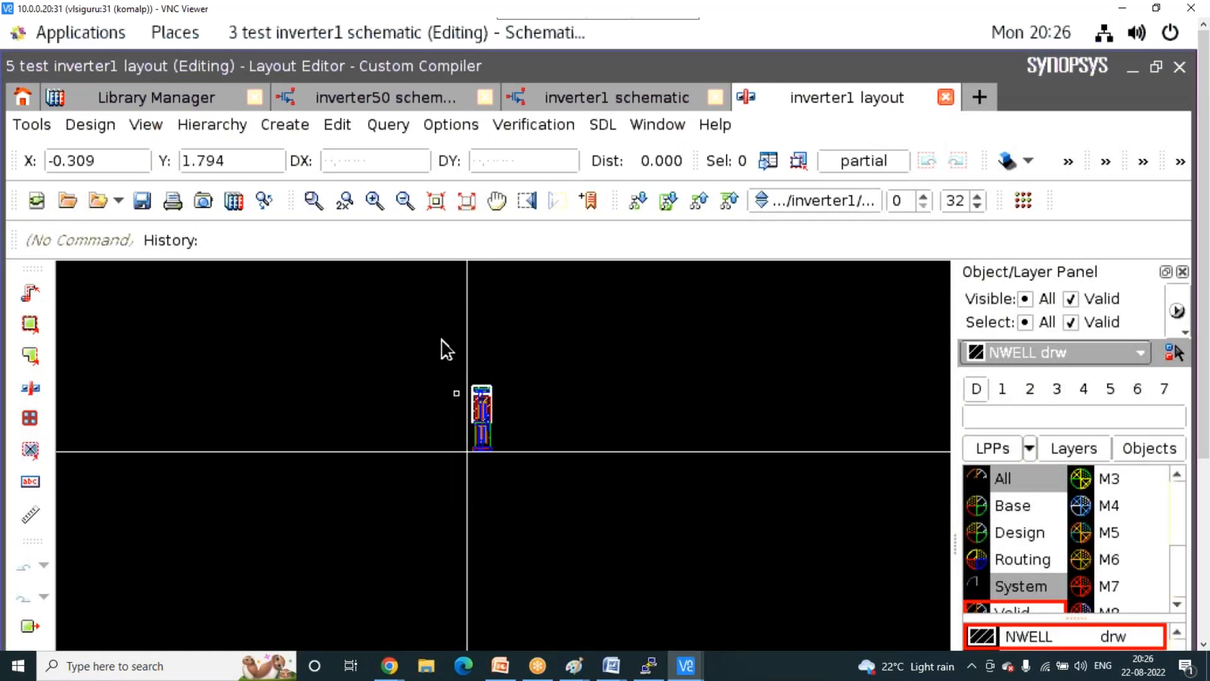
left_click_drag(544, 517, 536, 470)
key("Delete")
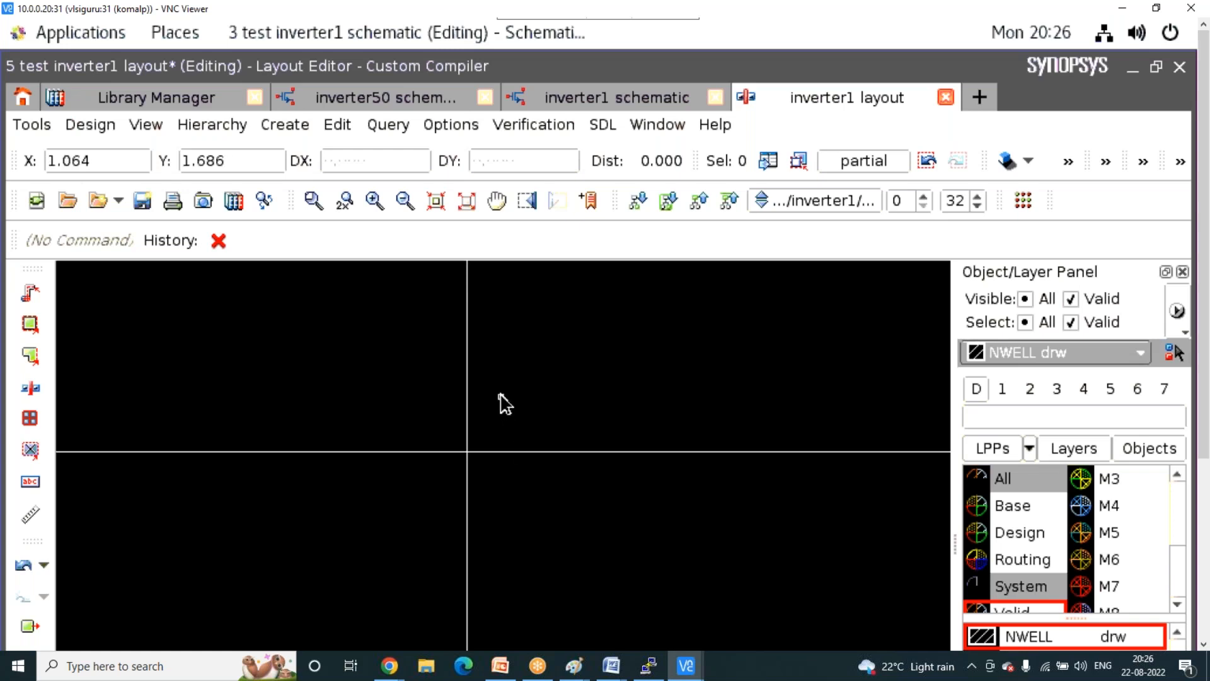
- Place a pmos instance from the test library in the layout
key("i")
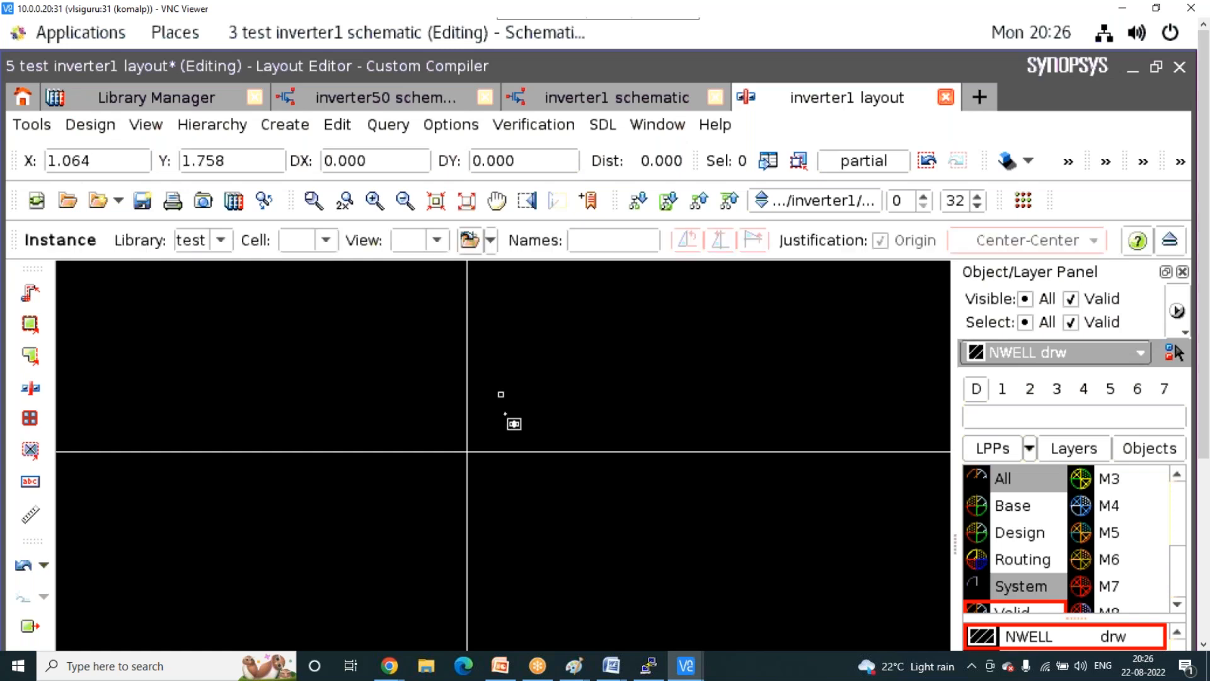
left_click(325, 241)
scroll(338, 365, "down", 3)
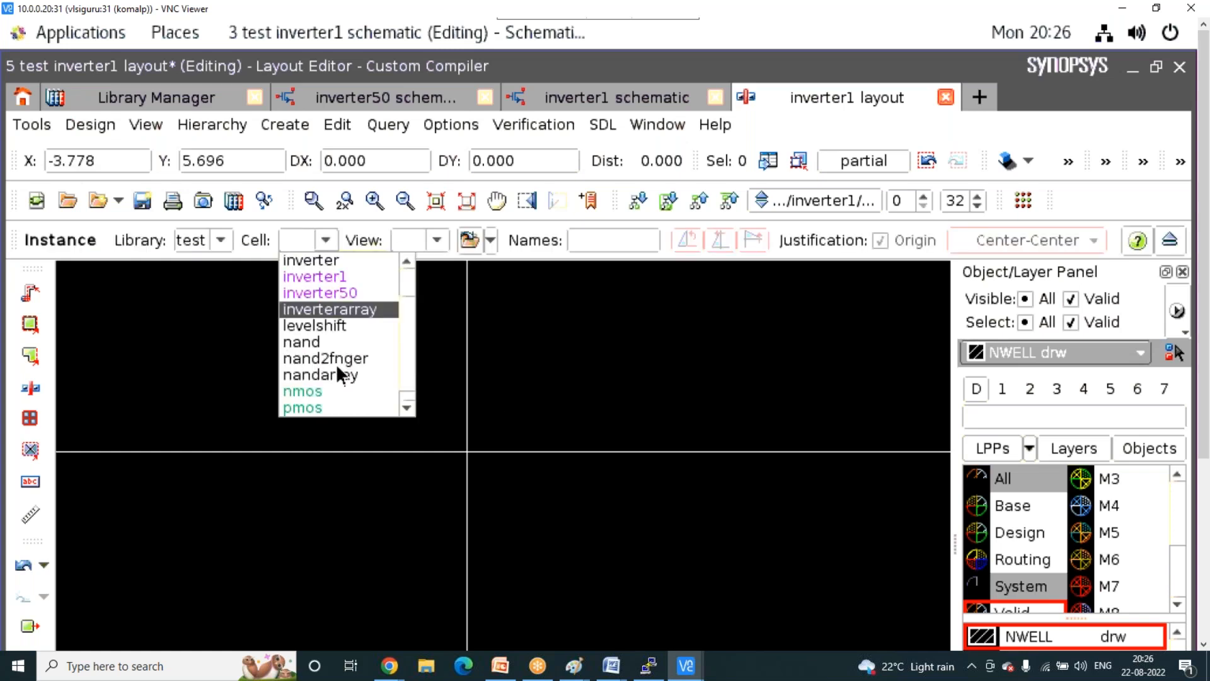
left_click(309, 391)
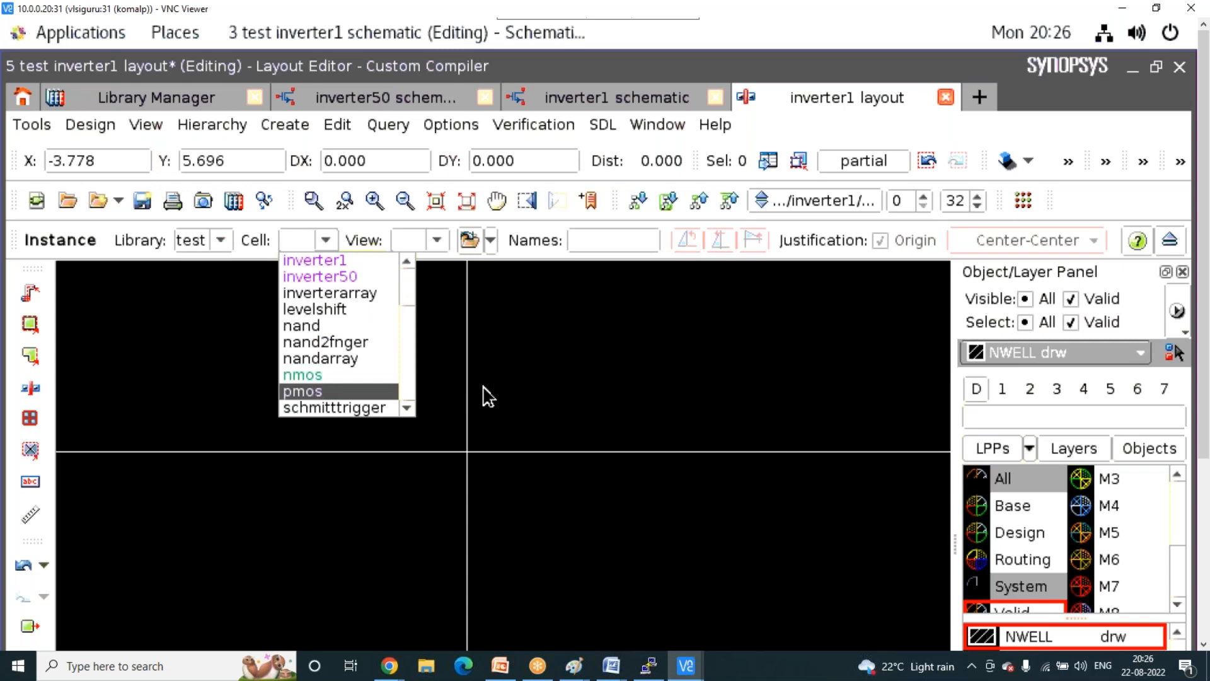
scroll(496, 388, "up", 2)
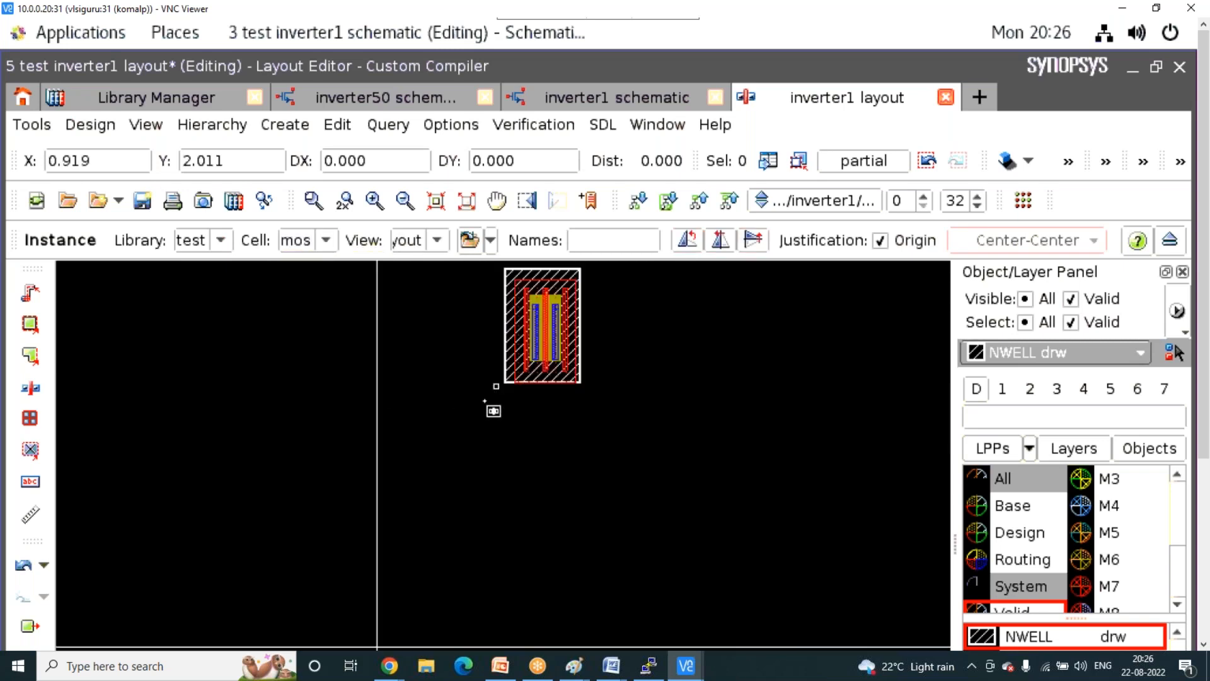
scroll(453, 452, "down", 1)
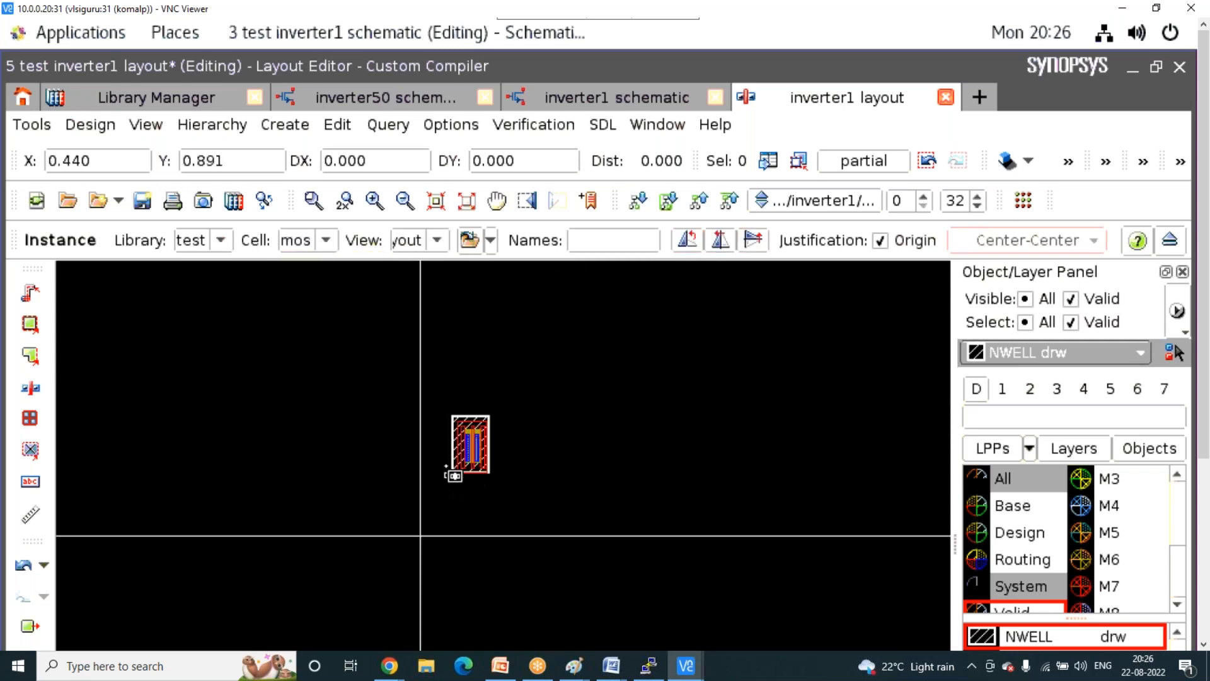
left_click(446, 459)
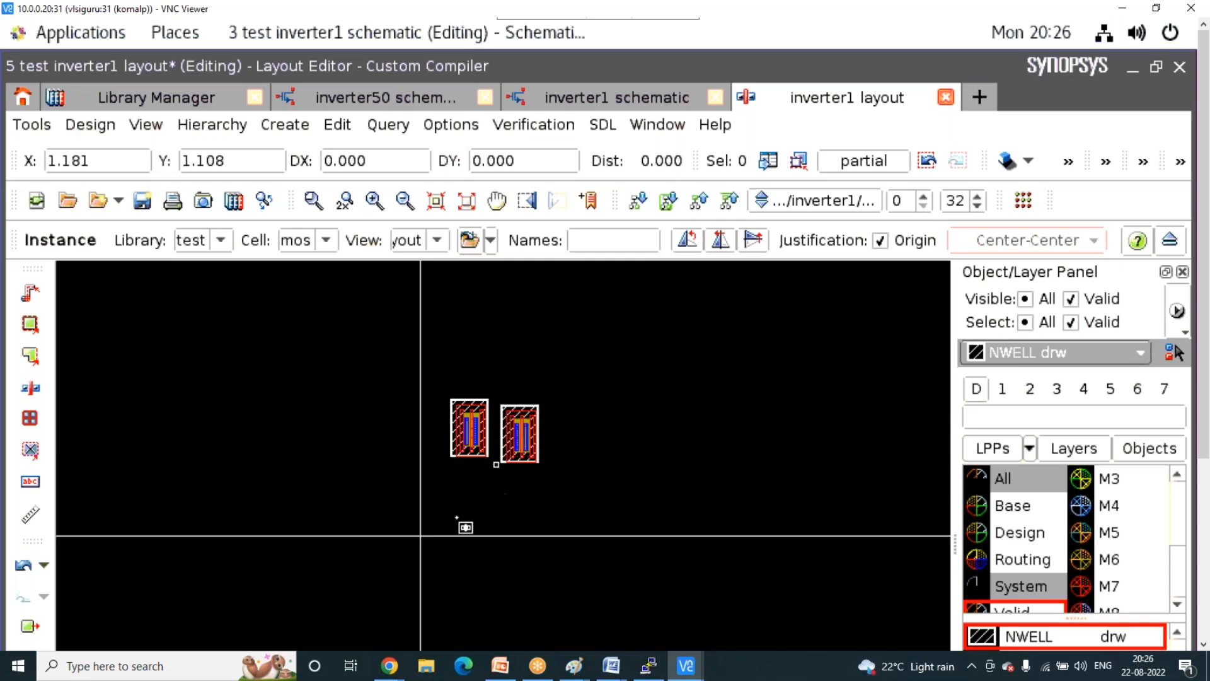
- Place an nmos instance directly below the pmos
left_click(326, 240)
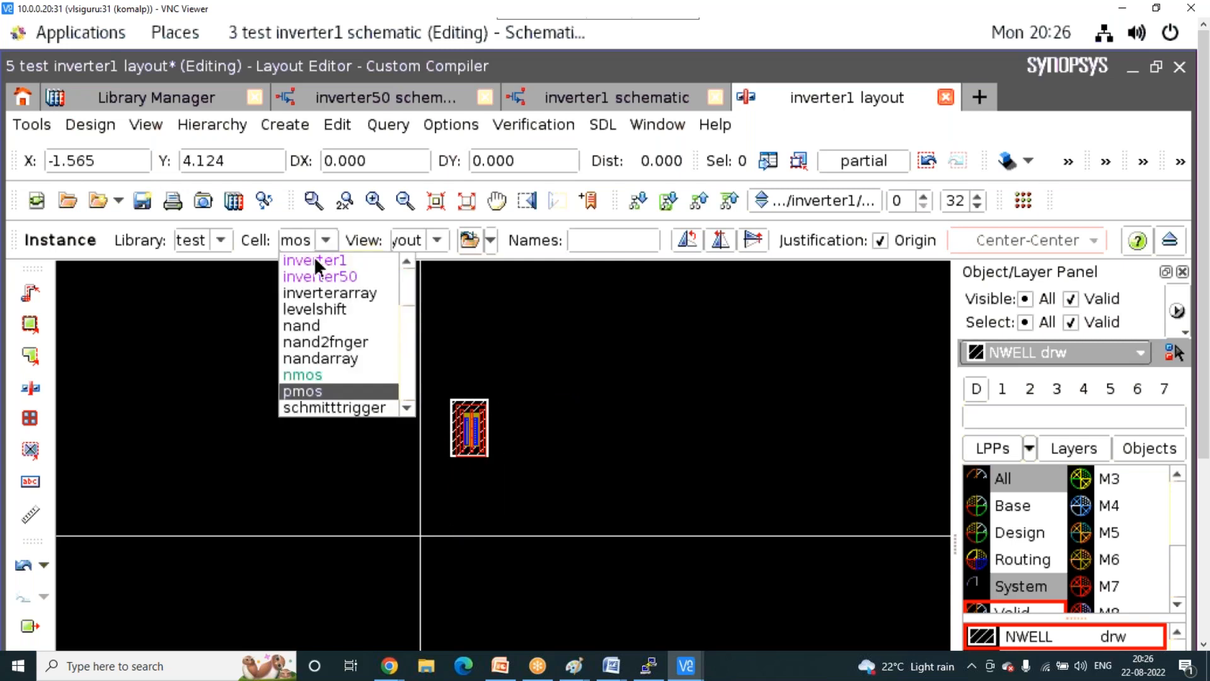
left_click(316, 376)
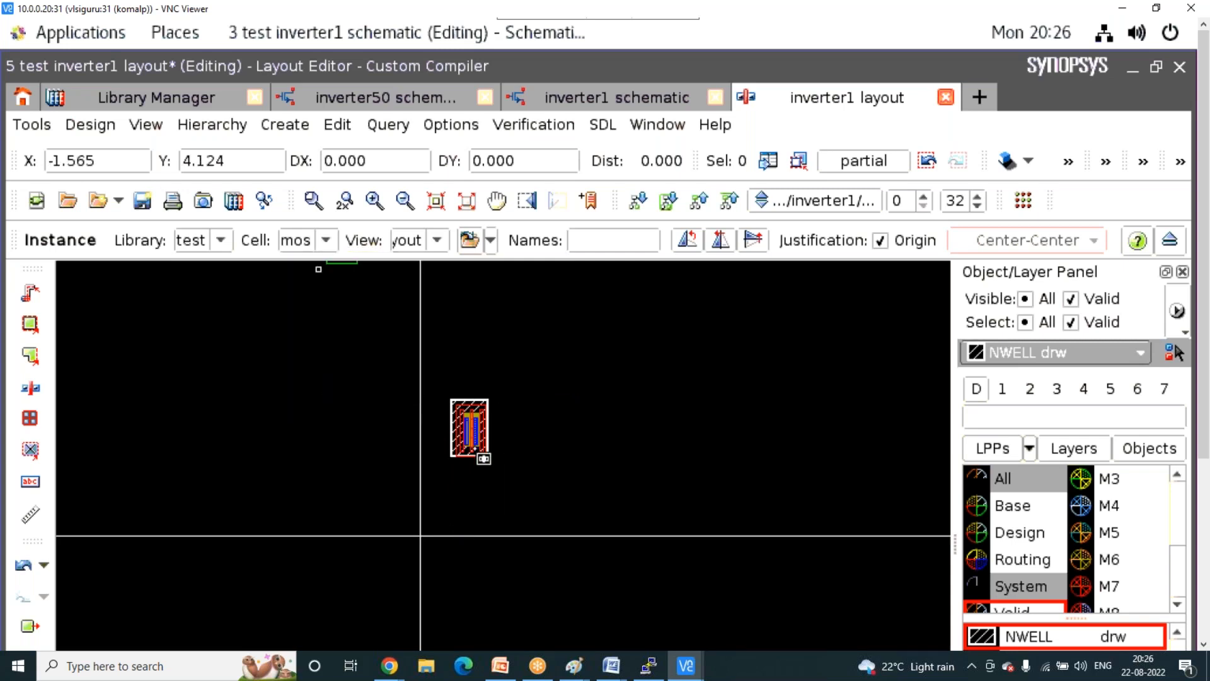
left_click(446, 512)
key("Escape")
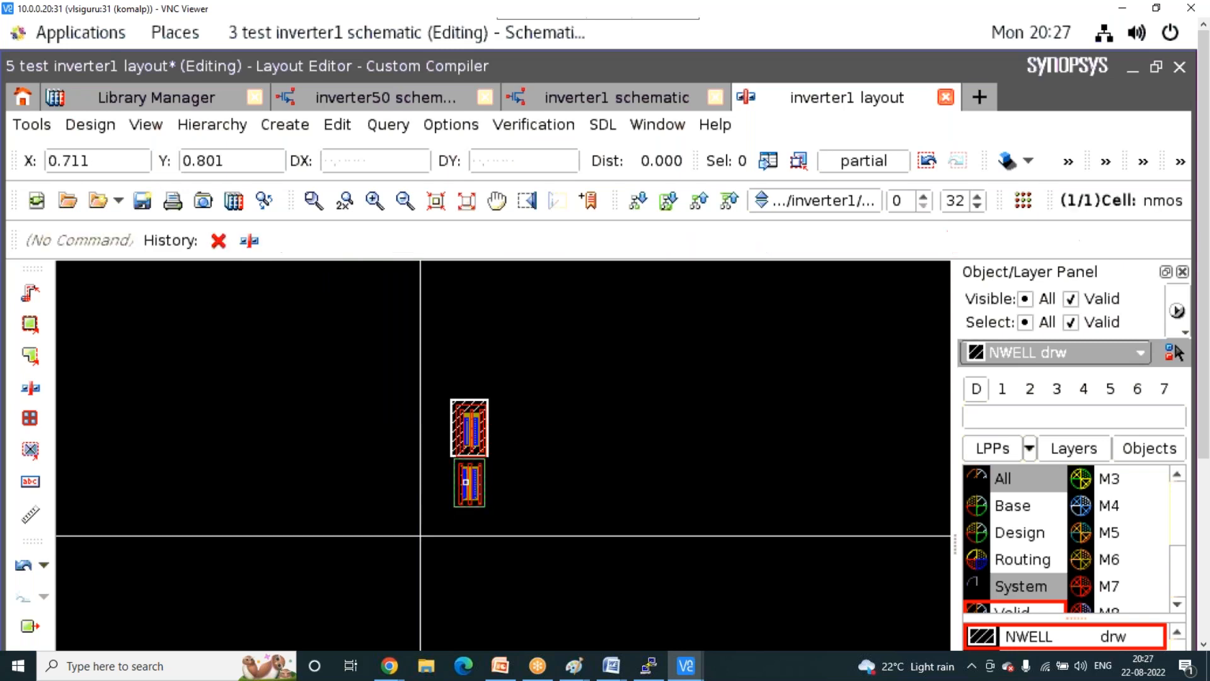
scroll(460, 448, "up", 2)
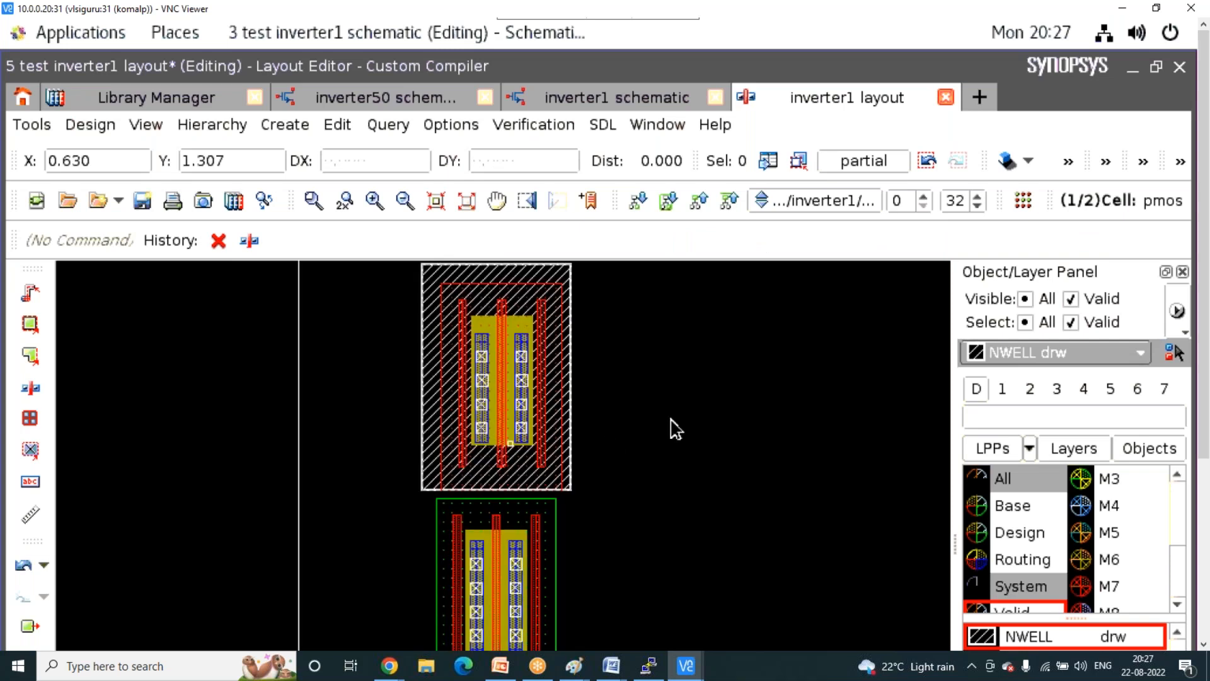
- Open the test library's pmos layout view, then bring Paint to the front
left_click(155, 98)
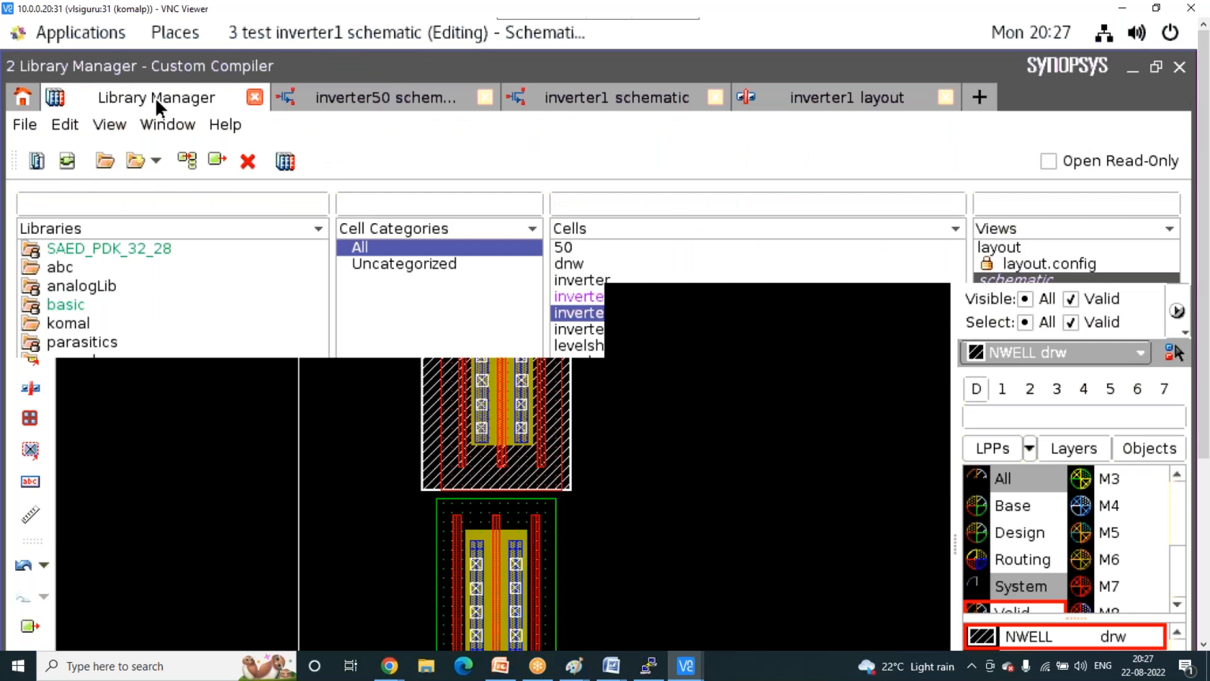
left_click(584, 427)
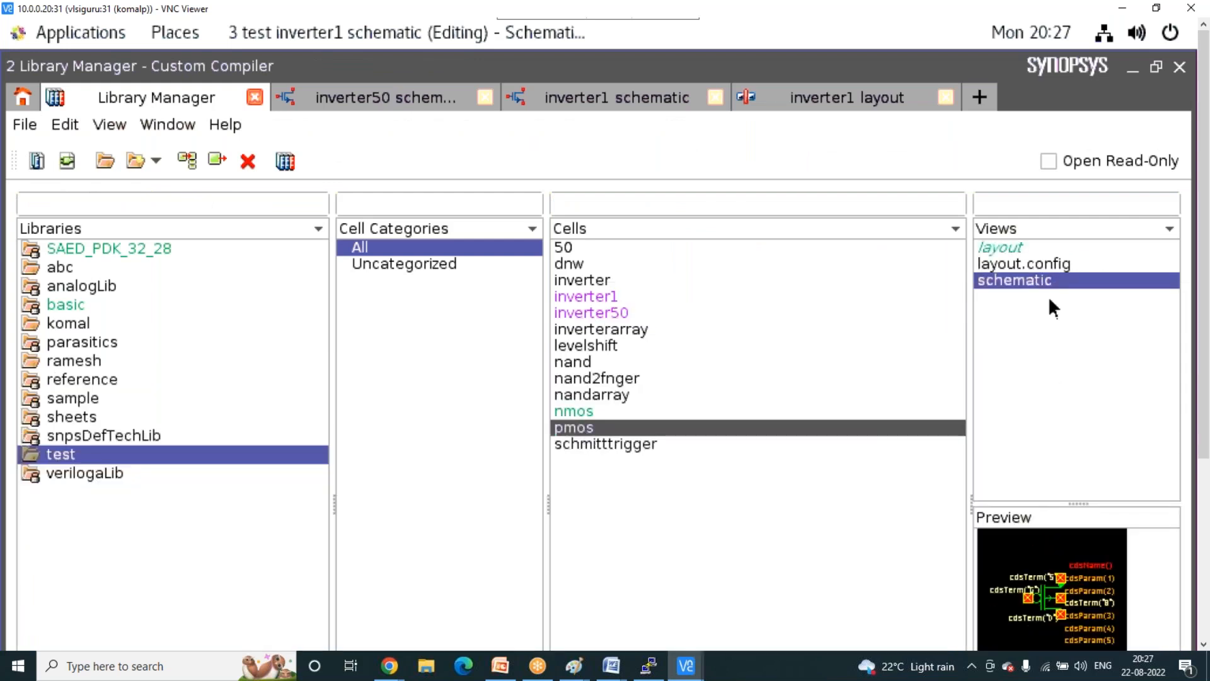
left_click(1022, 248)
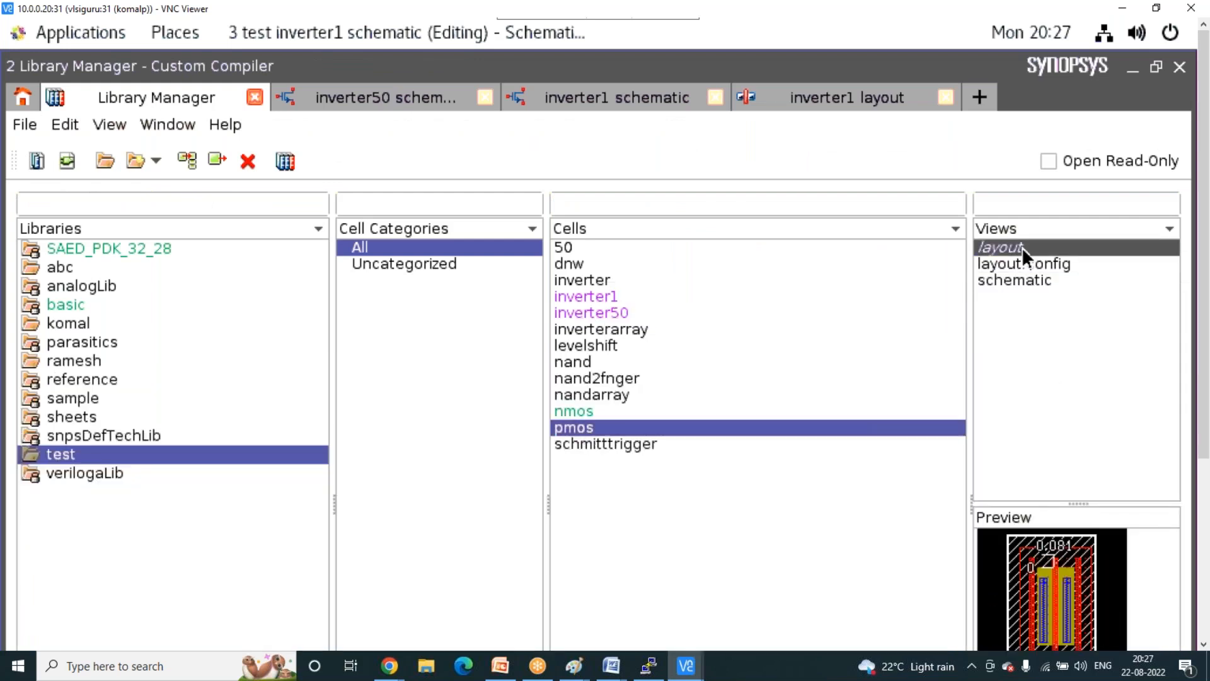
right_click(1022, 247)
left_click(1025, 258)
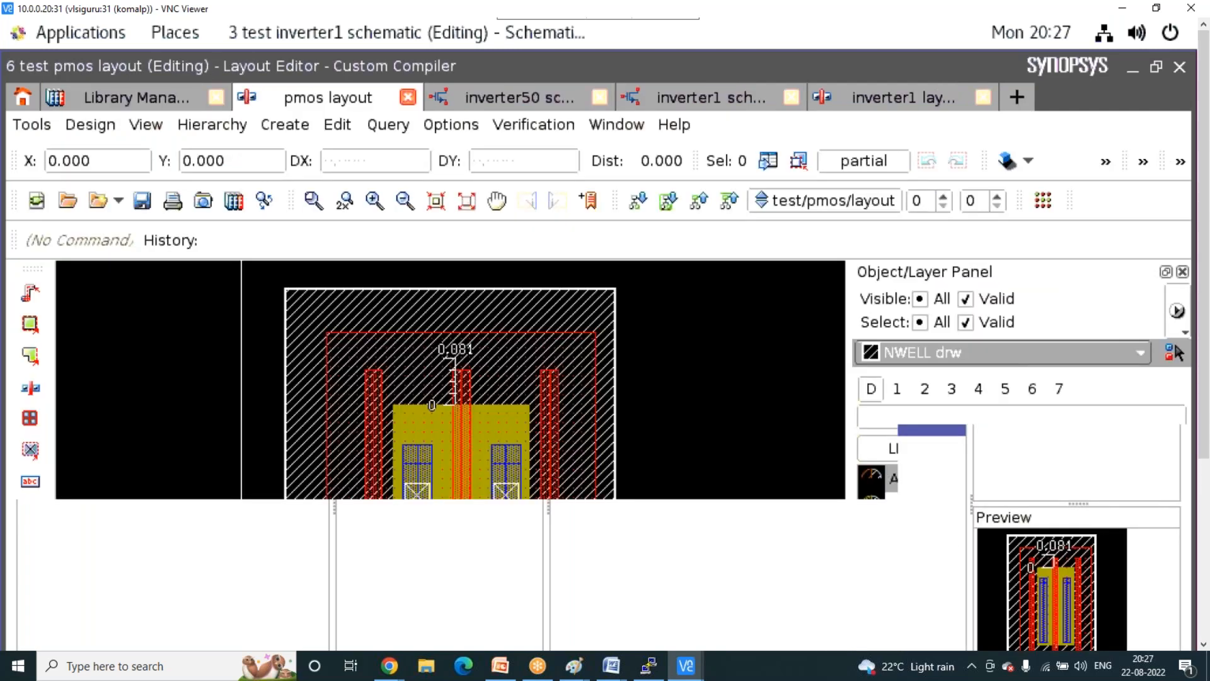
scroll(660, 384, "down", 2)
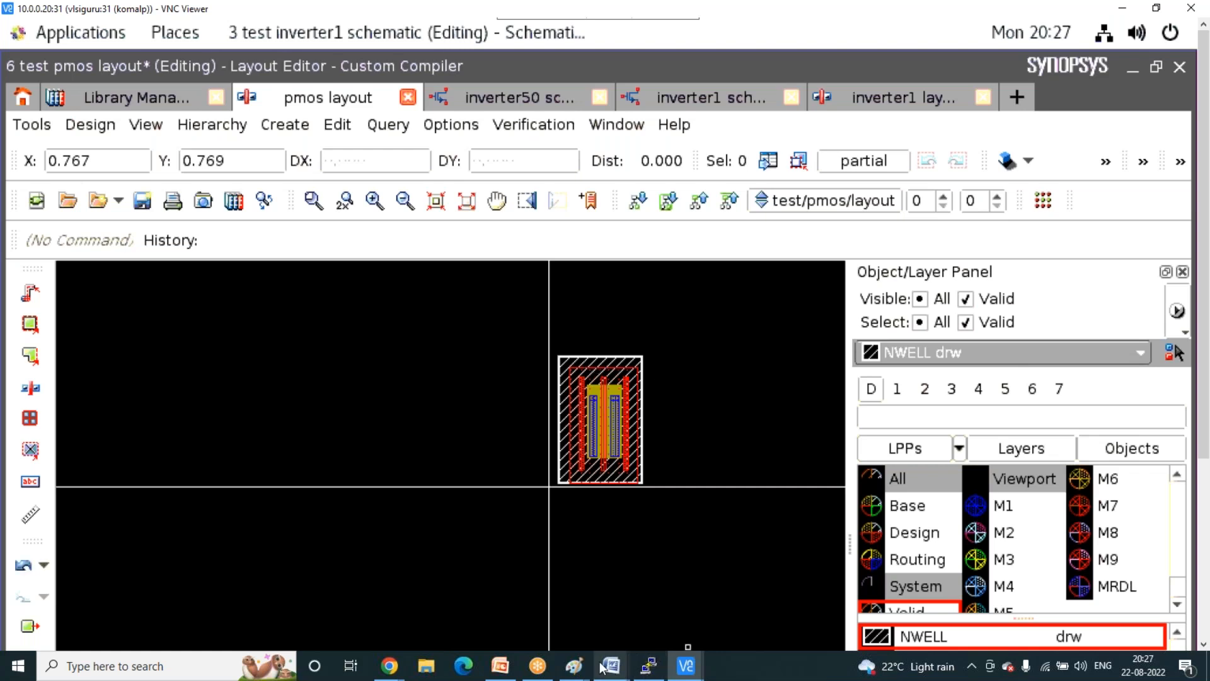
mouse_move(574, 665)
left_click(536, 615)
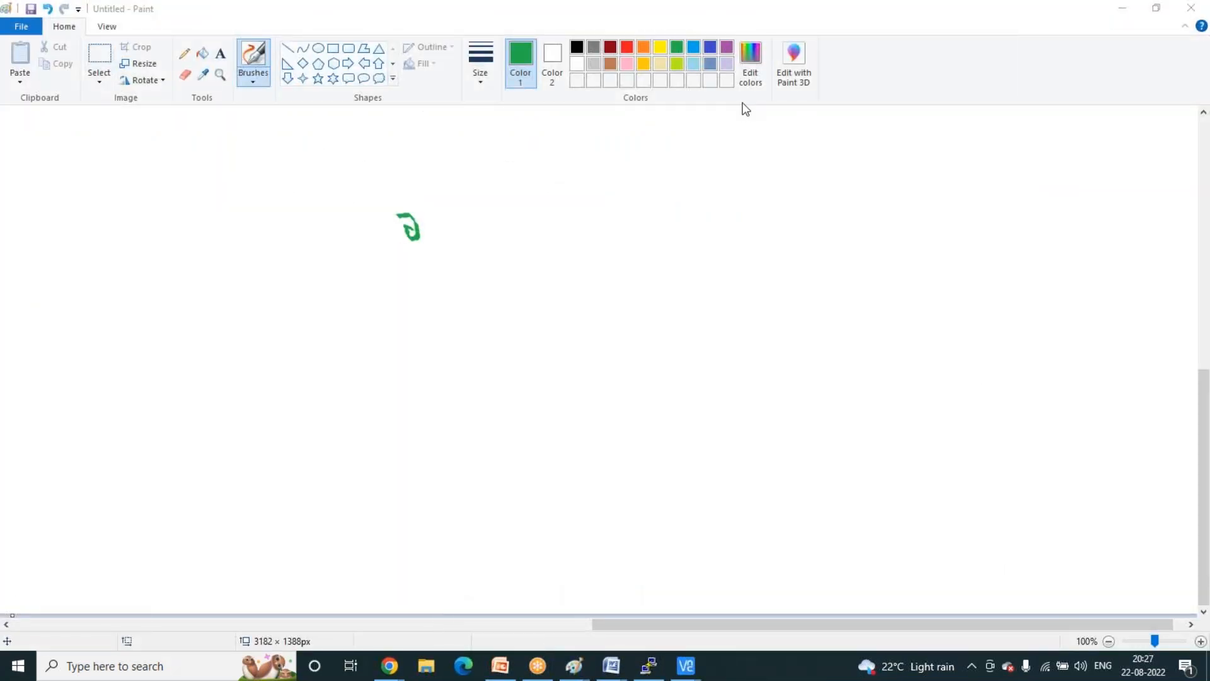
- Clear the canvas and draw a large rounded N-well box with two small boxes on top
left_click(499, 185)
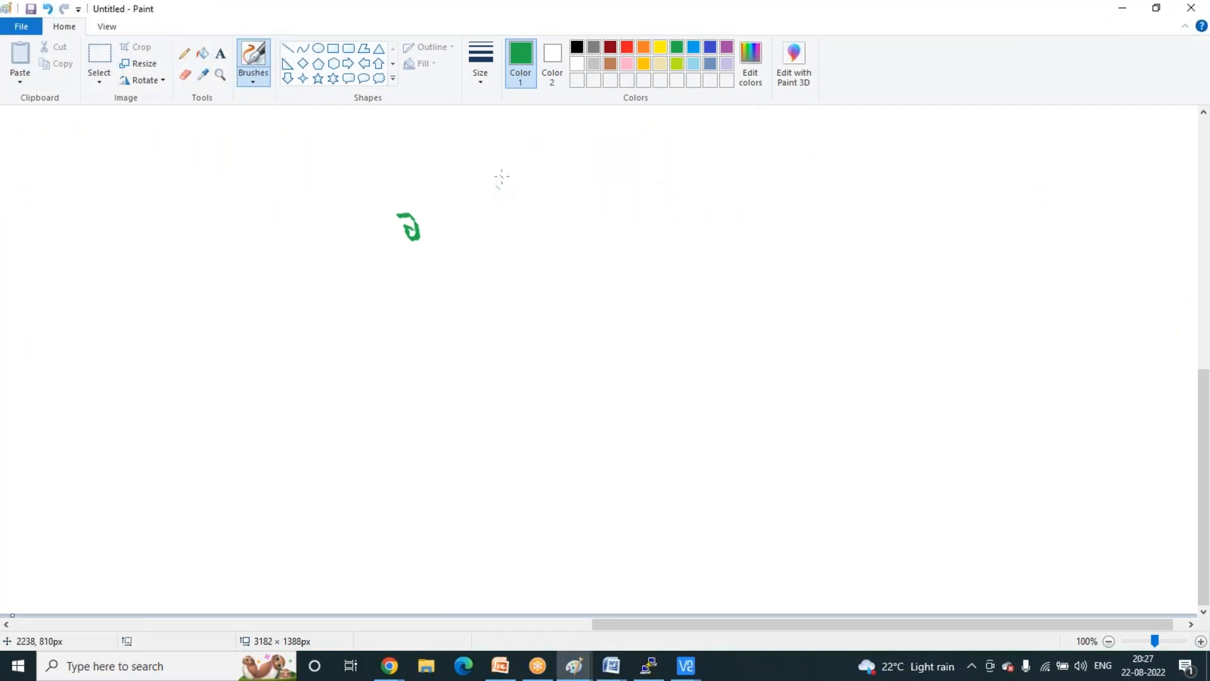
left_click(100, 77)
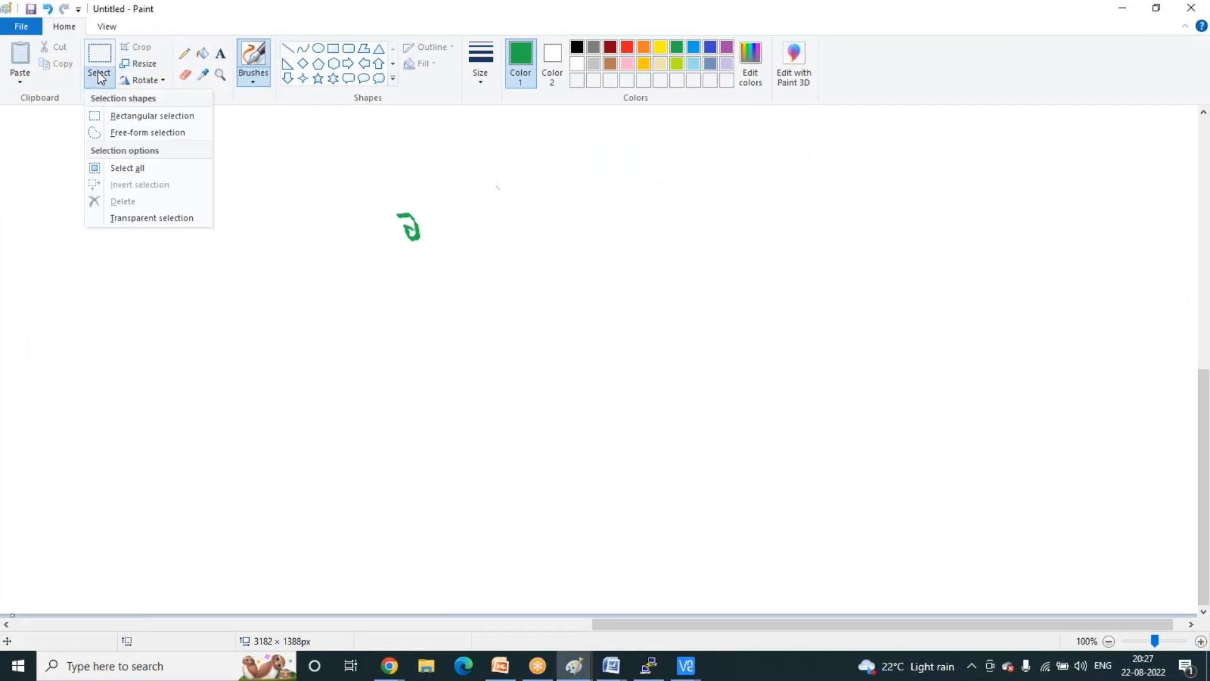
left_click(144, 169)
key("Delete")
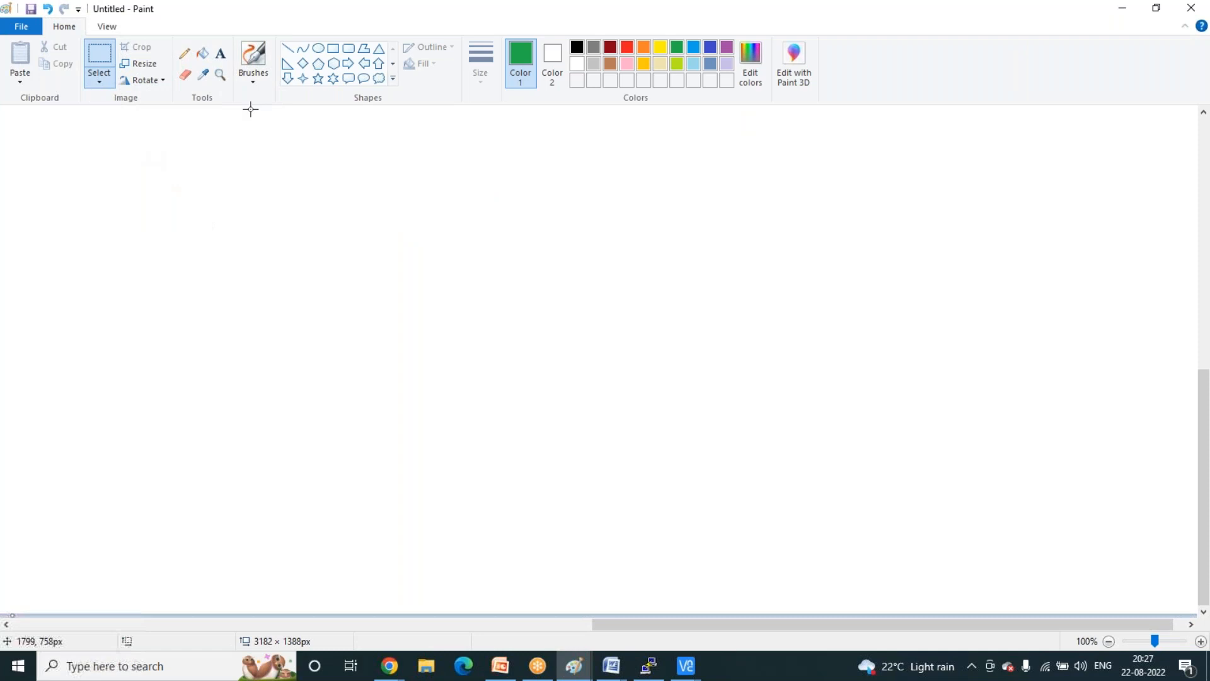
left_click(349, 48)
left_click_drag(321, 226, 935, 518)
left_click(1029, 485)
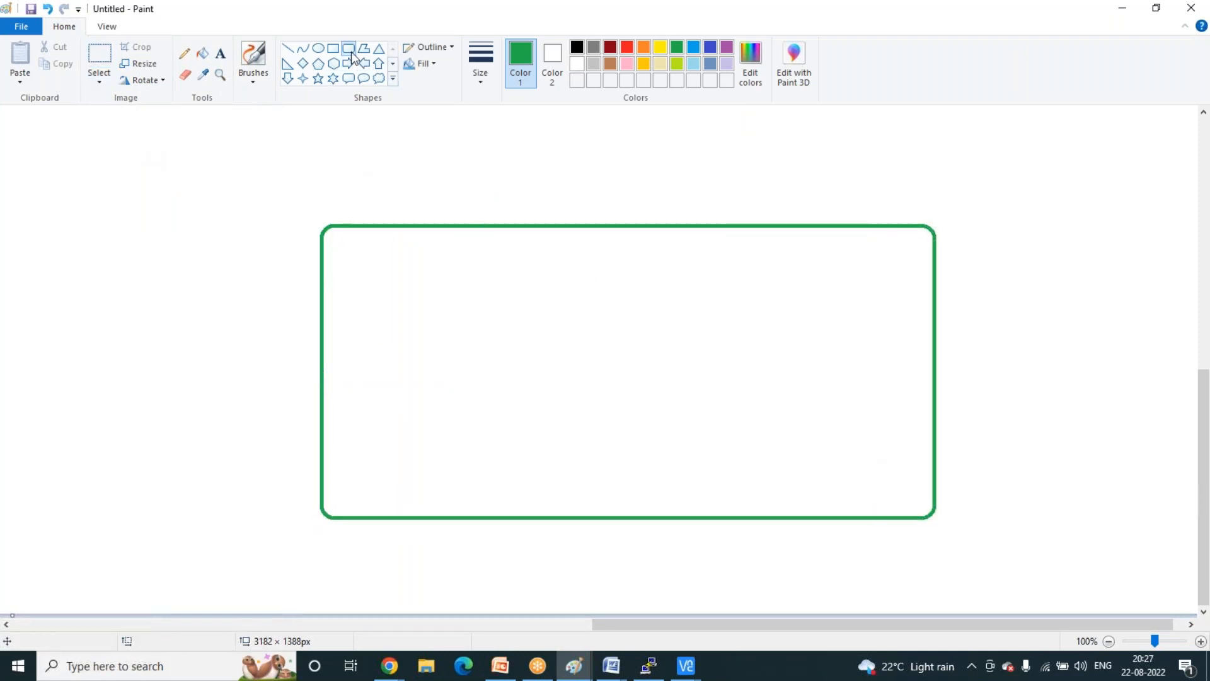
left_click_drag(482, 226, 546, 281)
mouse_move(616, 224)
left_mouse_down()
mouse_move(634, 269)
mouse_move(676, 284)
left_mouse_up()
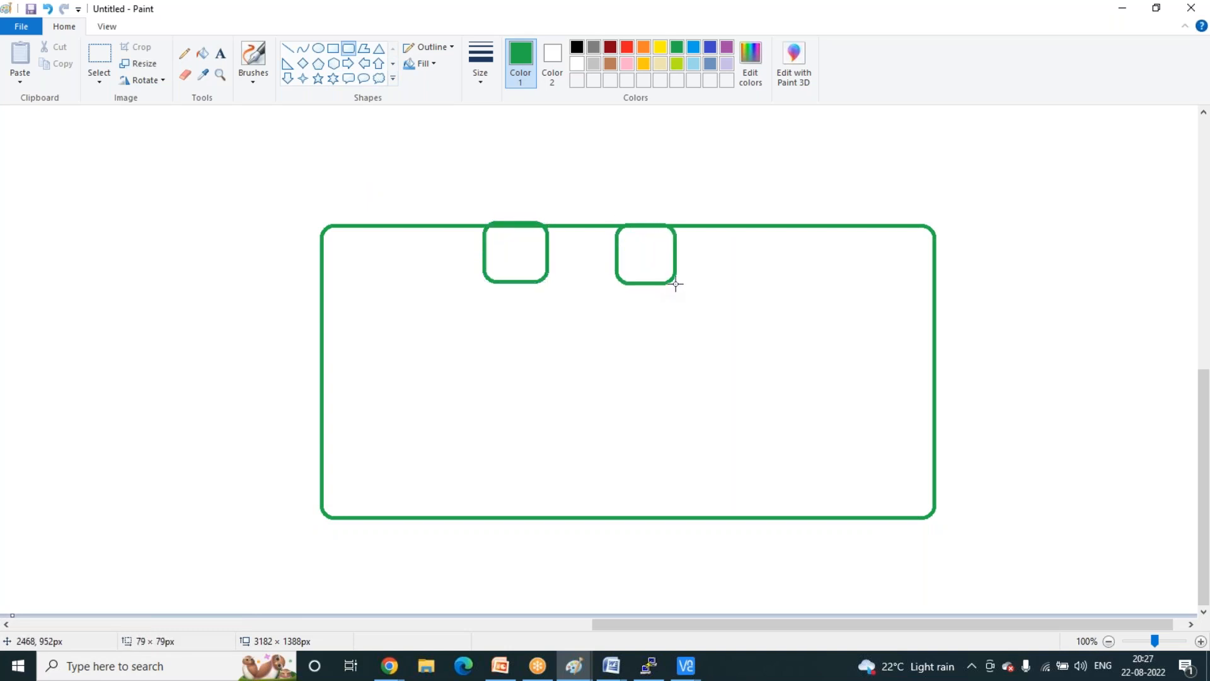
- Draw the gate bar, label both p+ regions, and add a third n+ box
left_click(284, 103)
left_click_drag(544, 207, 607, 207)
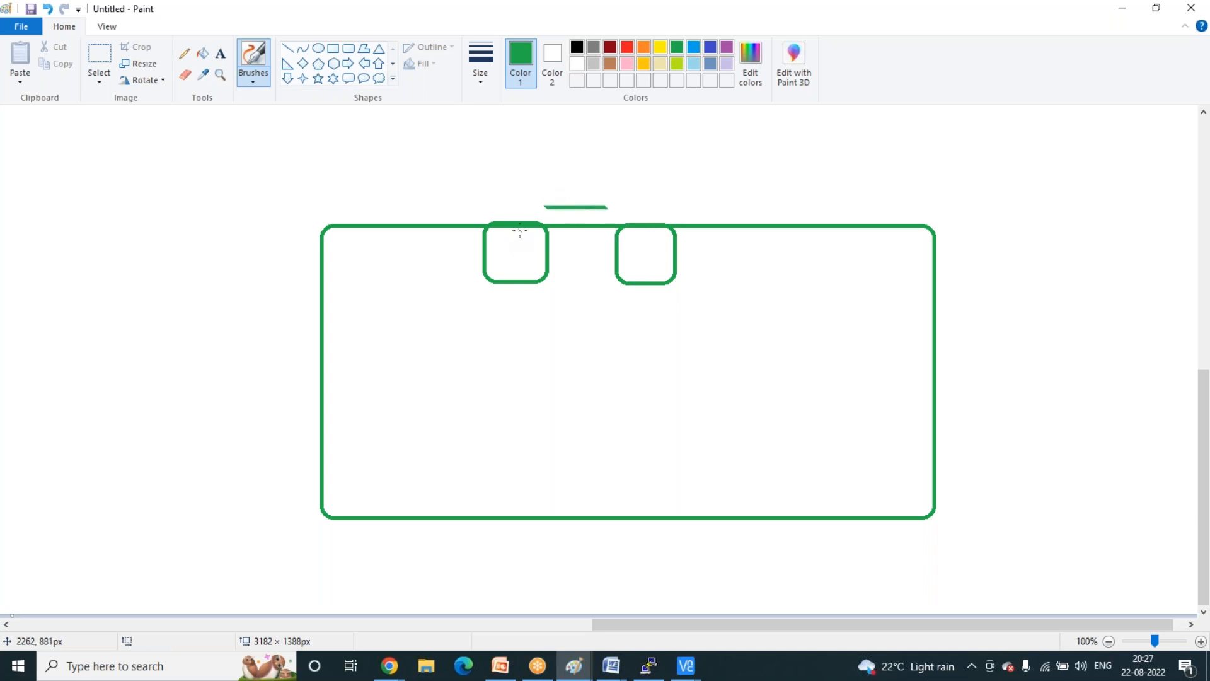
mouse_move(503, 249)
left_mouse_down()
mouse_move(502, 275)
mouse_move(540, 240)
mouse_move(536, 261)
left_mouse_up()
mouse_move(639, 243)
left_mouse_down()
mouse_move(641, 274)
mouse_move(670, 239)
mouse_move(663, 253)
left_mouse_up()
left_click(348, 48)
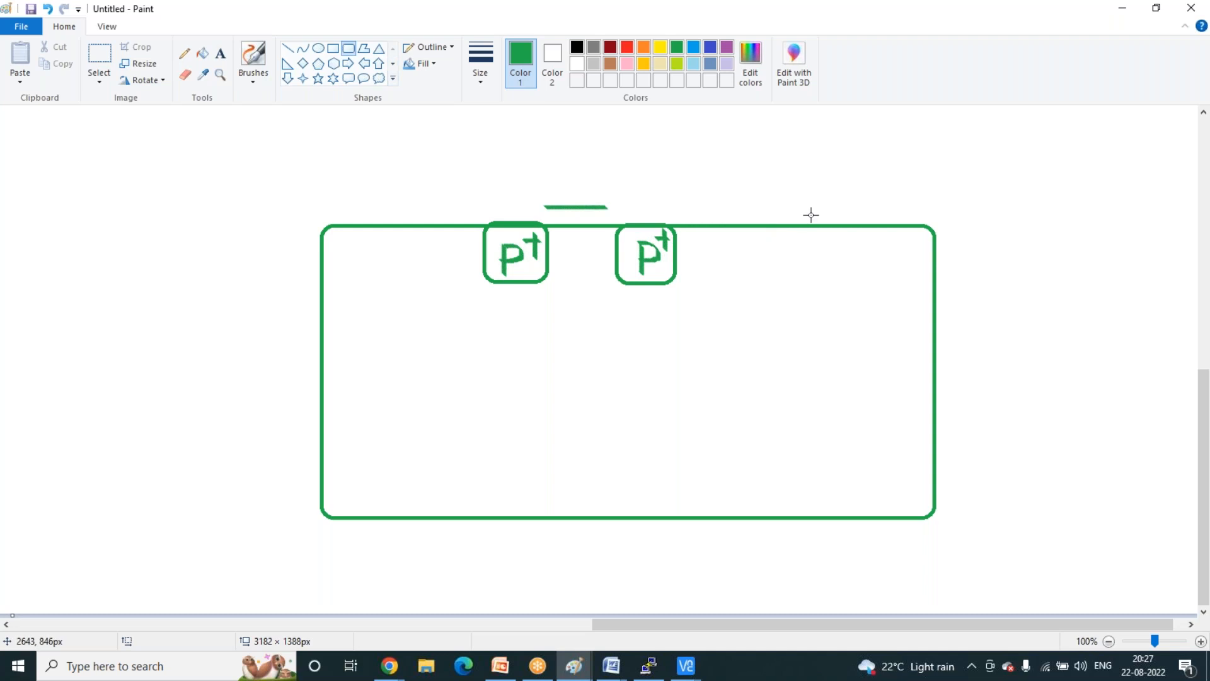
left_click_drag(743, 227, 798, 278)
left_click(252, 76)
left_click(321, 111)
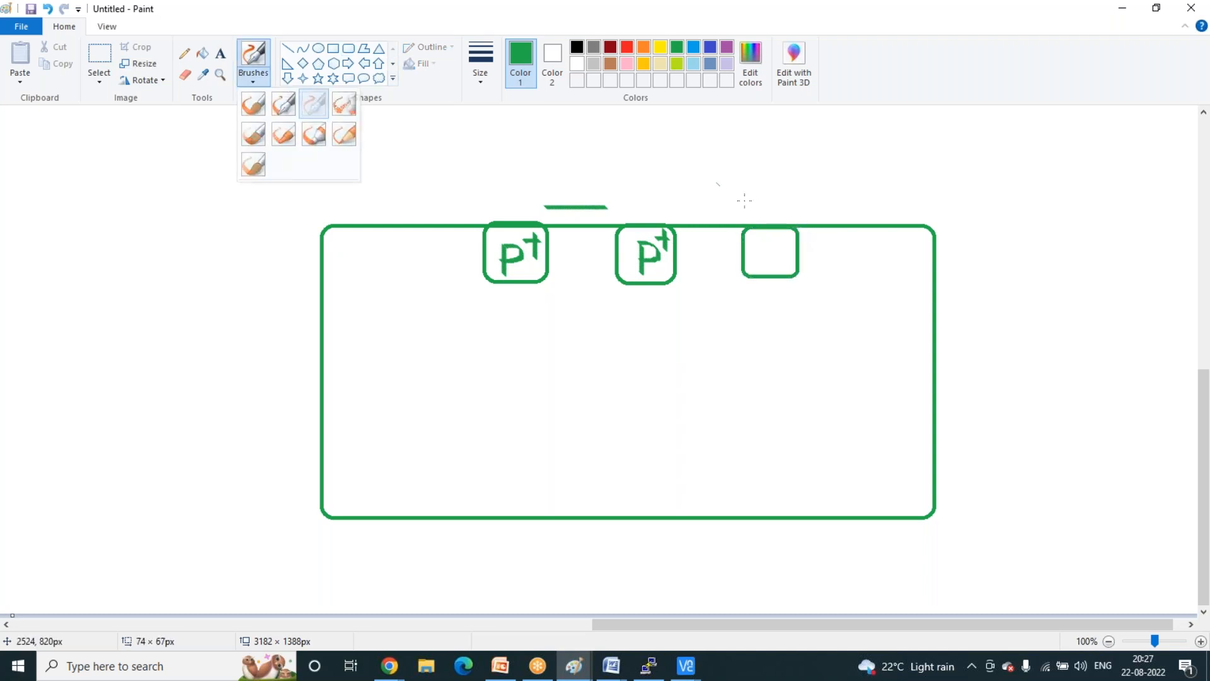
left_click_drag(756, 241, 756, 271)
mouse_move(757, 252)
left_mouse_down()
mouse_move(767, 244)
mouse_move(774, 270)
left_mouse_up()
mouse_move(768, 245)
left_mouse_down()
mouse_move(793, 243)
mouse_move(781, 271)
left_mouse_up()
- Sketch the gate, source and drain terminals, labelling the drain D
left_click_drag(571, 166, 571, 210)
mouse_move(581, 130)
left_mouse_down()
mouse_move(585, 166)
mouse_move(599, 141)
mouse_move(587, 152)
mouse_move(611, 173)
mouse_move(641, 274)
left_mouse_up()
left_click_drag(662, 157, 649, 189)
left_click_drag(505, 221, 505, 179)
mouse_move(508, 179)
left_mouse_down()
mouse_move(508, 146)
mouse_move(525, 150)
mouse_move(516, 181)
left_mouse_up()
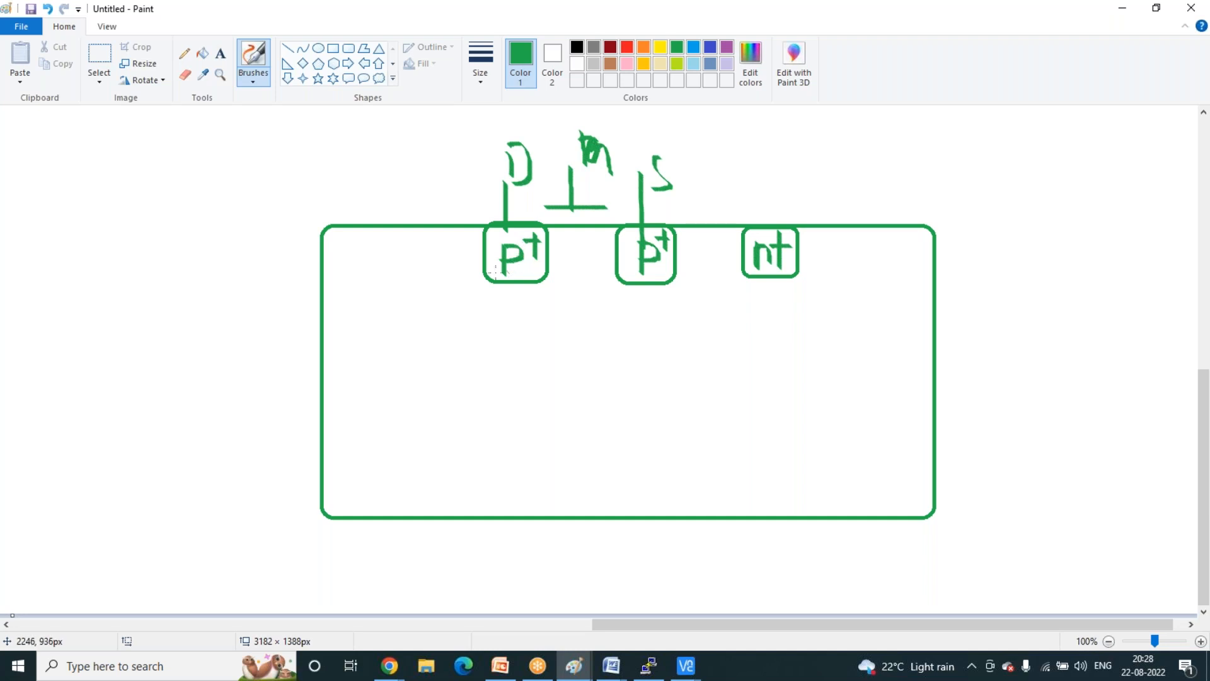
mouse_move(495, 242)
left_mouse_down()
mouse_move(445, 175)
mouse_move(468, 184)
left_mouse_up()
- Write the P-Imp and N-well labels and add an arrow to the well box
mouse_move(247, 146)
left_mouse_down()
mouse_move(251, 182)
mouse_move(265, 166)
left_mouse_up()
mouse_move(253, 165)
left_mouse_down()
mouse_move(295, 182)
mouse_move(342, 180)
mouse_move(359, 166)
left_mouse_up()
mouse_move(591, 440)
left_mouse_down()
mouse_move(594, 470)
mouse_move(623, 472)
mouse_move(675, 443)
mouse_move(703, 479)
mouse_move(731, 483)
left_mouse_up()
left_click_drag(713, 431, 711, 470)
left_click_drag(727, 430, 728, 469)
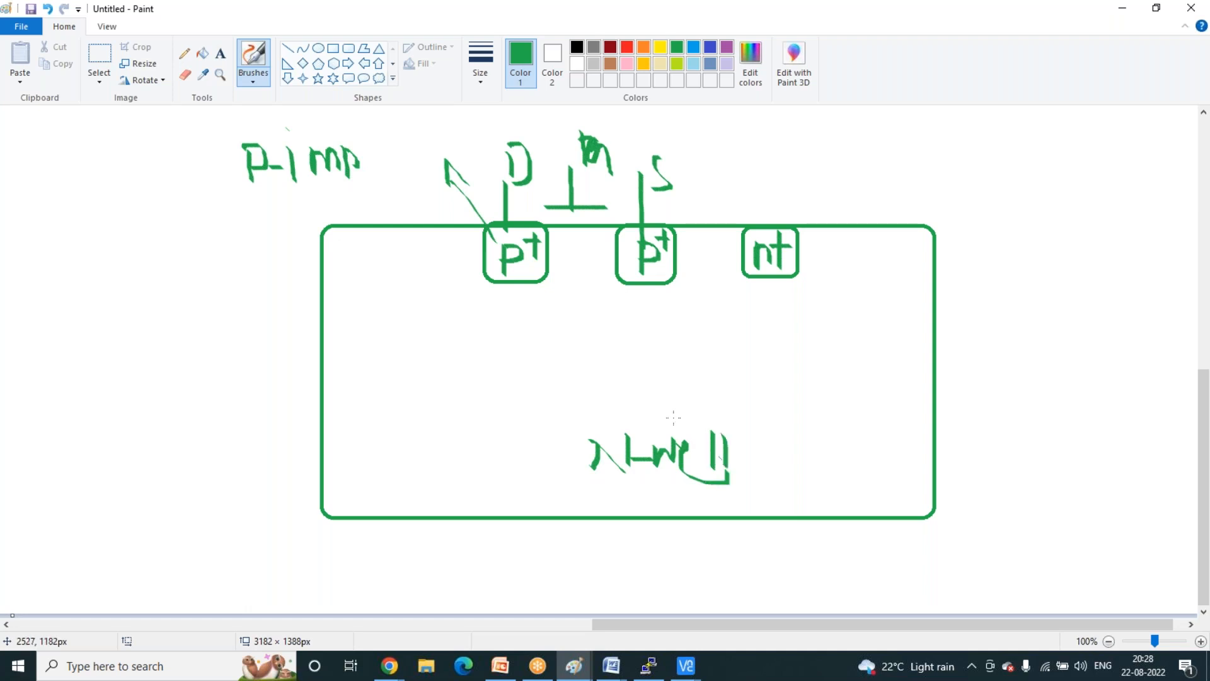
mouse_move(233, 225)
left_mouse_down()
mouse_move(261, 224)
mouse_move(247, 246)
left_mouse_up()
mouse_move(587, 169)
left_mouse_down()
mouse_move(583, 183)
mouse_move(611, 186)
left_mouse_up()
left_click_drag(626, 140, 629, 173)
mouse_move(615, 128)
left_mouse_down()
mouse_move(630, 129)
mouse_move(638, 108)
left_mouse_up()
left_click(679, 674)
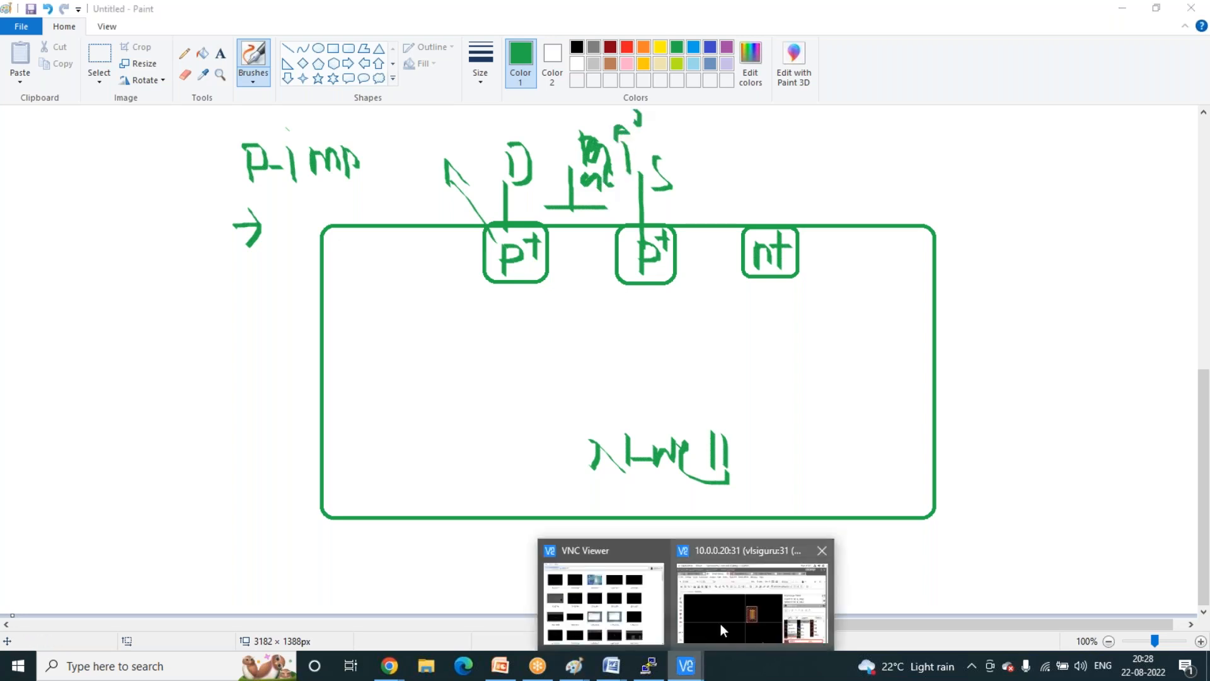
- Bring the pmos layout back and set the Object/Layer Panel LPP filter to All
left_click(721, 629)
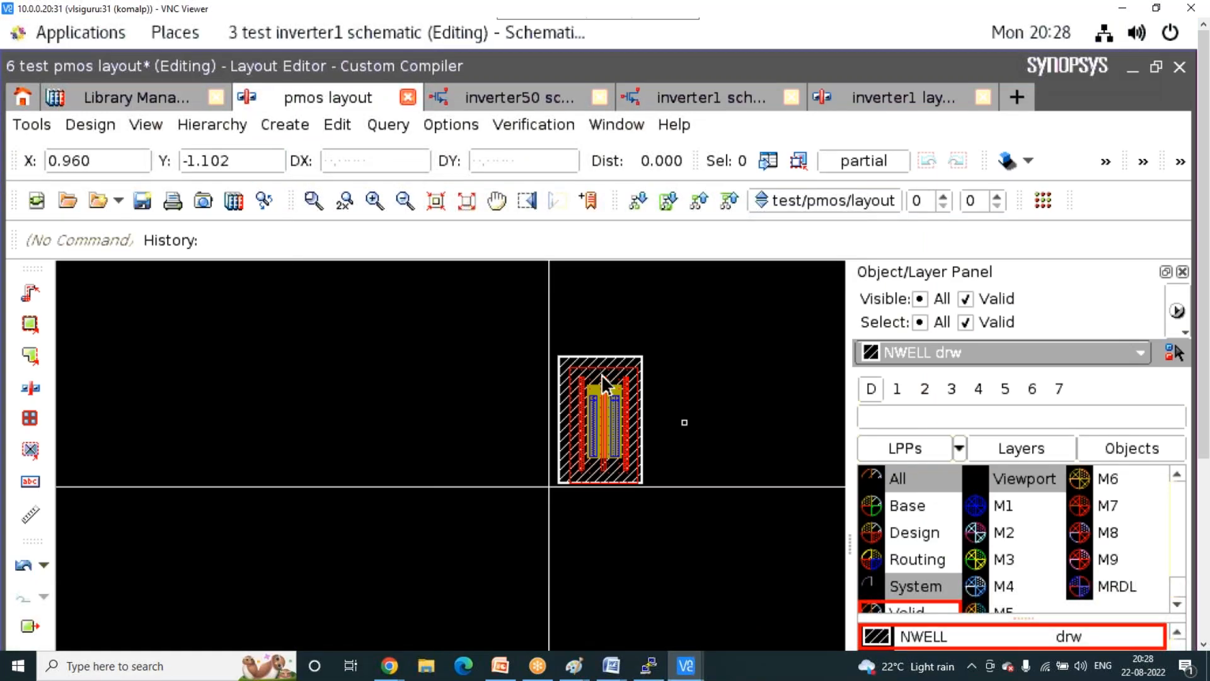
scroll(601, 375, "up", 2)
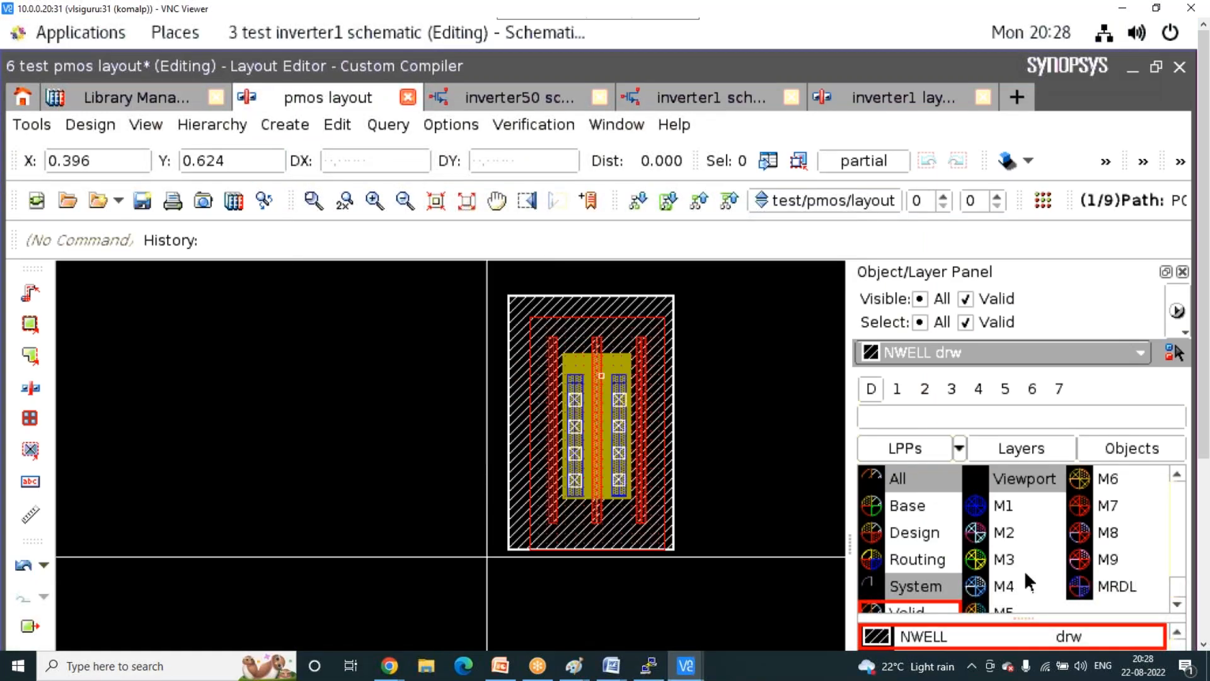
left_click(1204, 551)
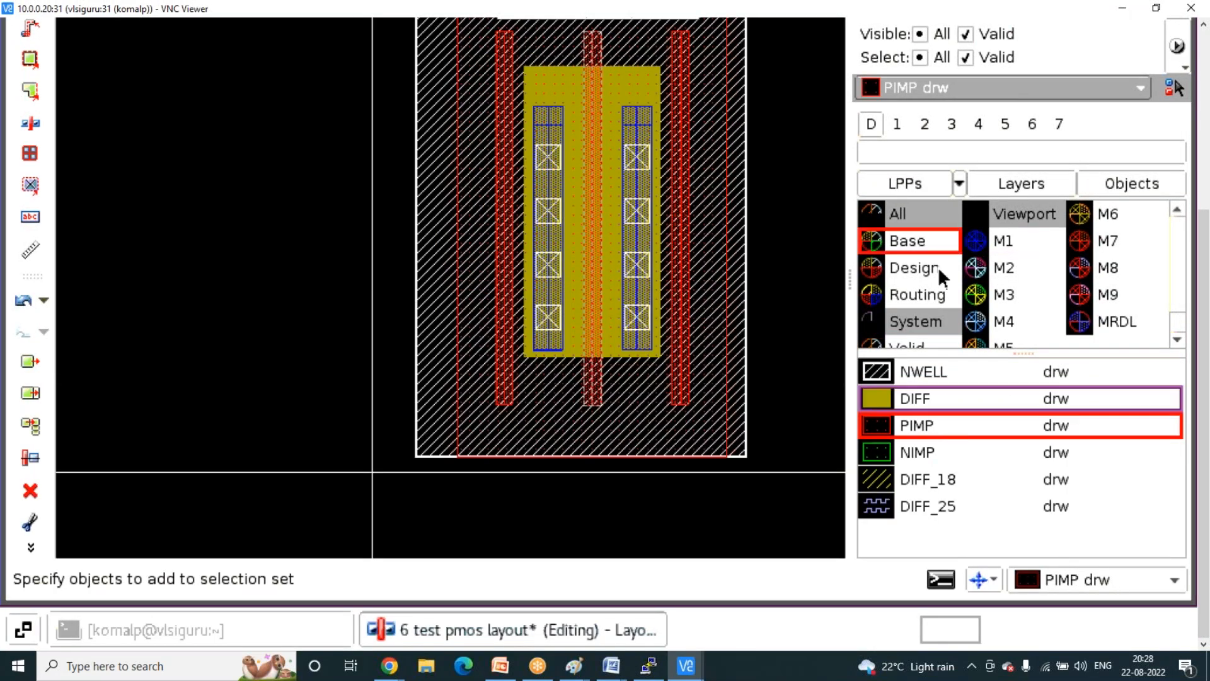
left_click(916, 217)
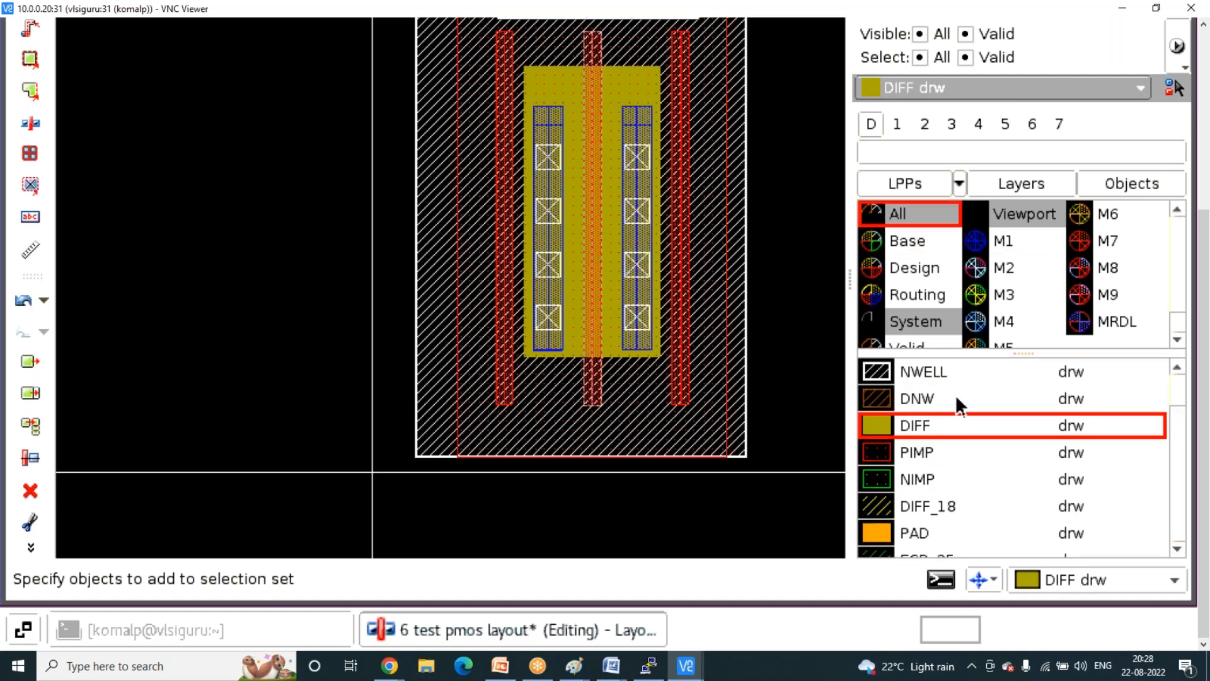
scroll(961, 514, "down", 3)
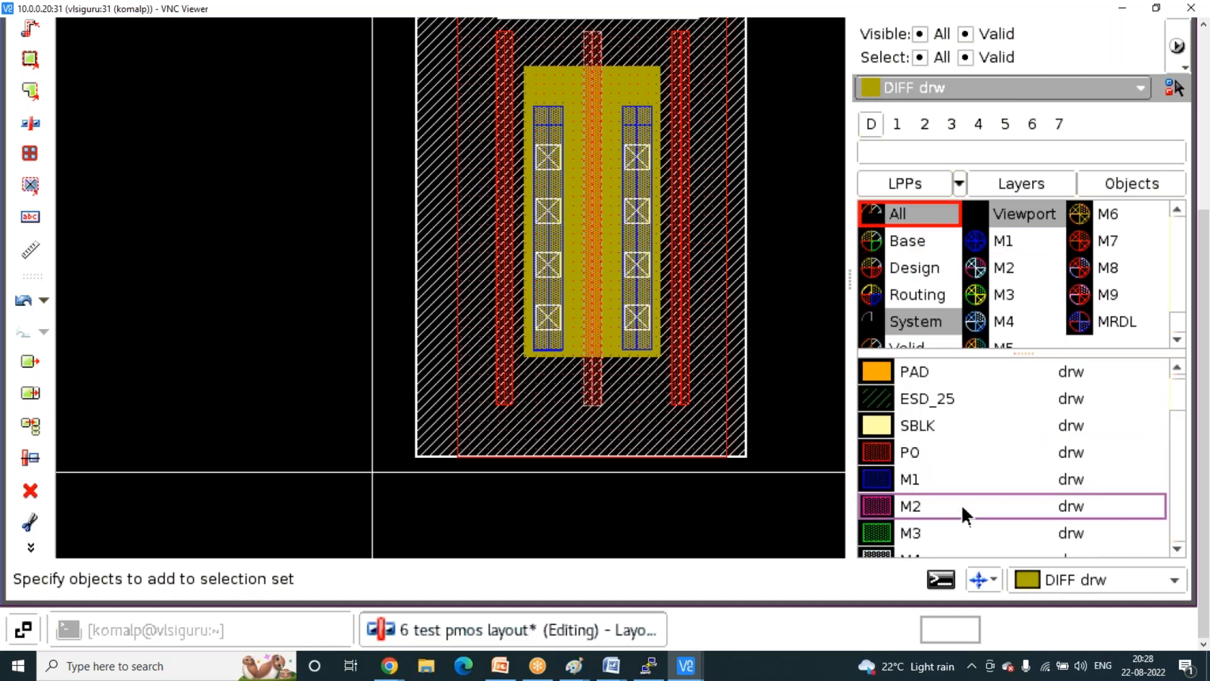
scroll(930, 466, "down", 2)
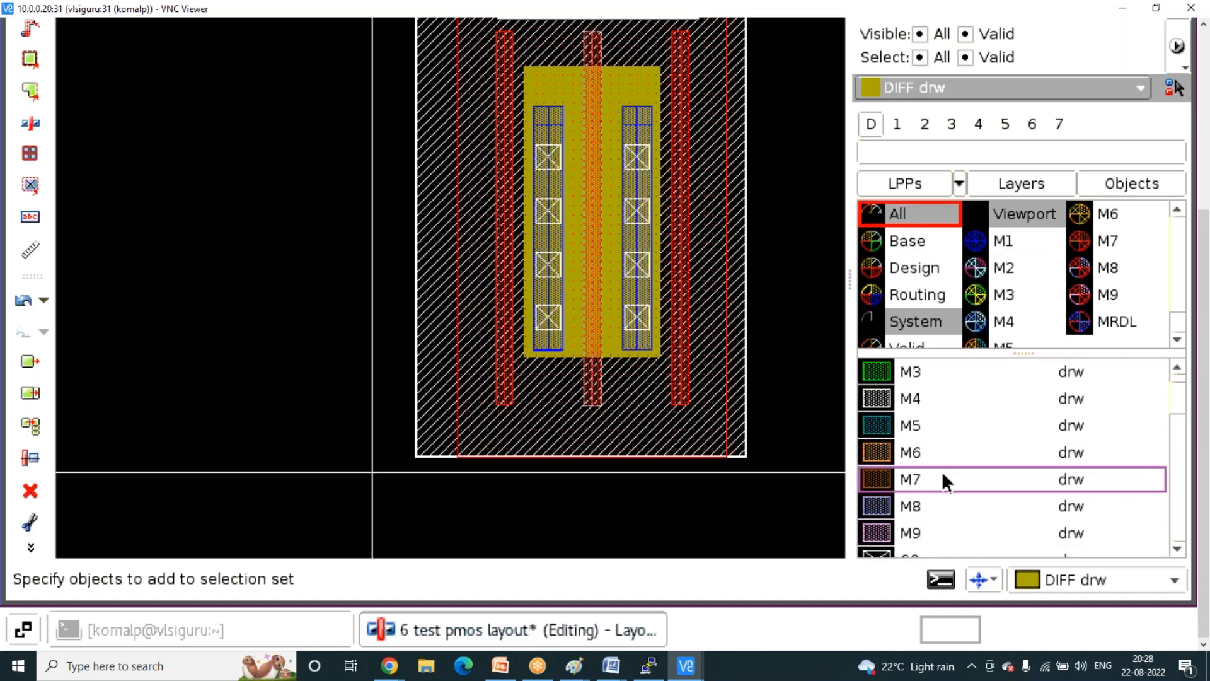
scroll(943, 474, "up", 1)
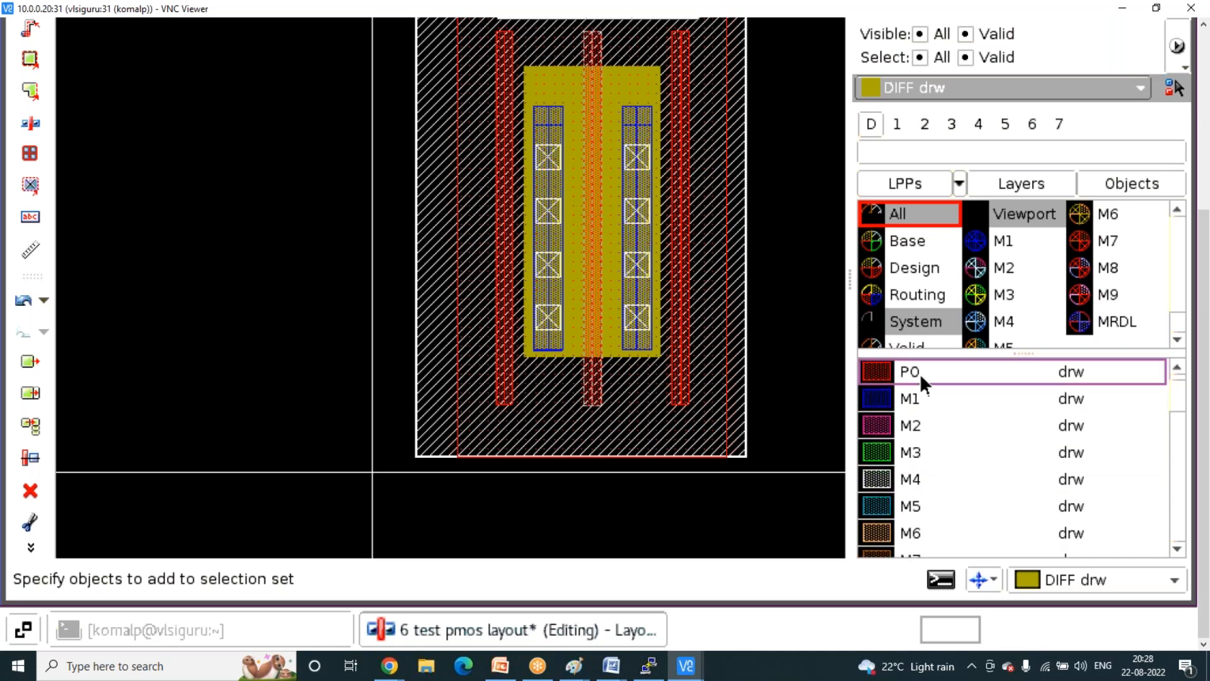
- Show only the PO drw layer, leaving three vertical poly strips
left_click(1204, 154)
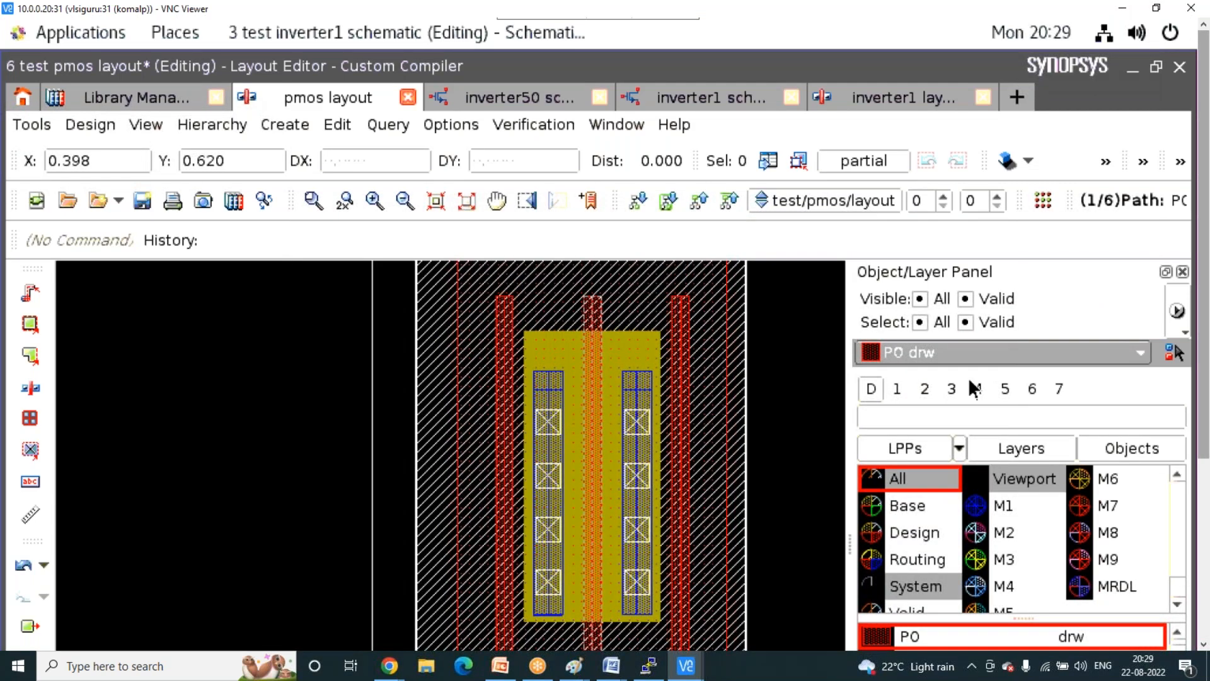
double_click(1045, 633)
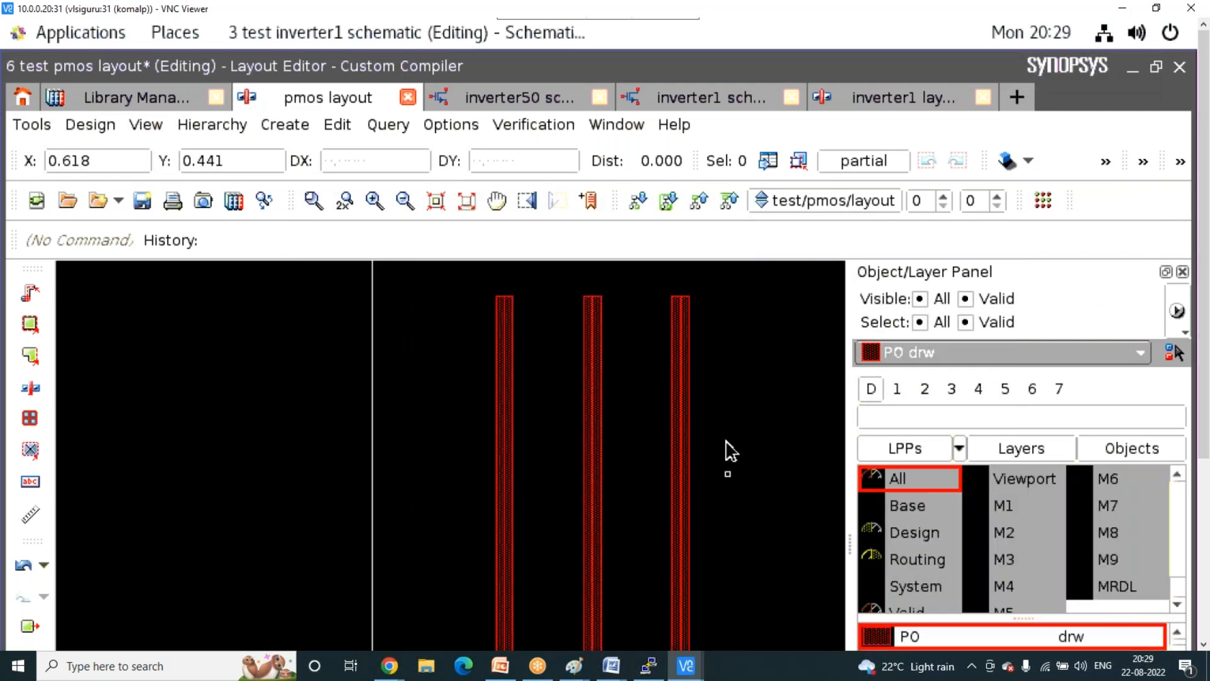
scroll(726, 444, "down", 1)
scroll(672, 394, "up", 1)
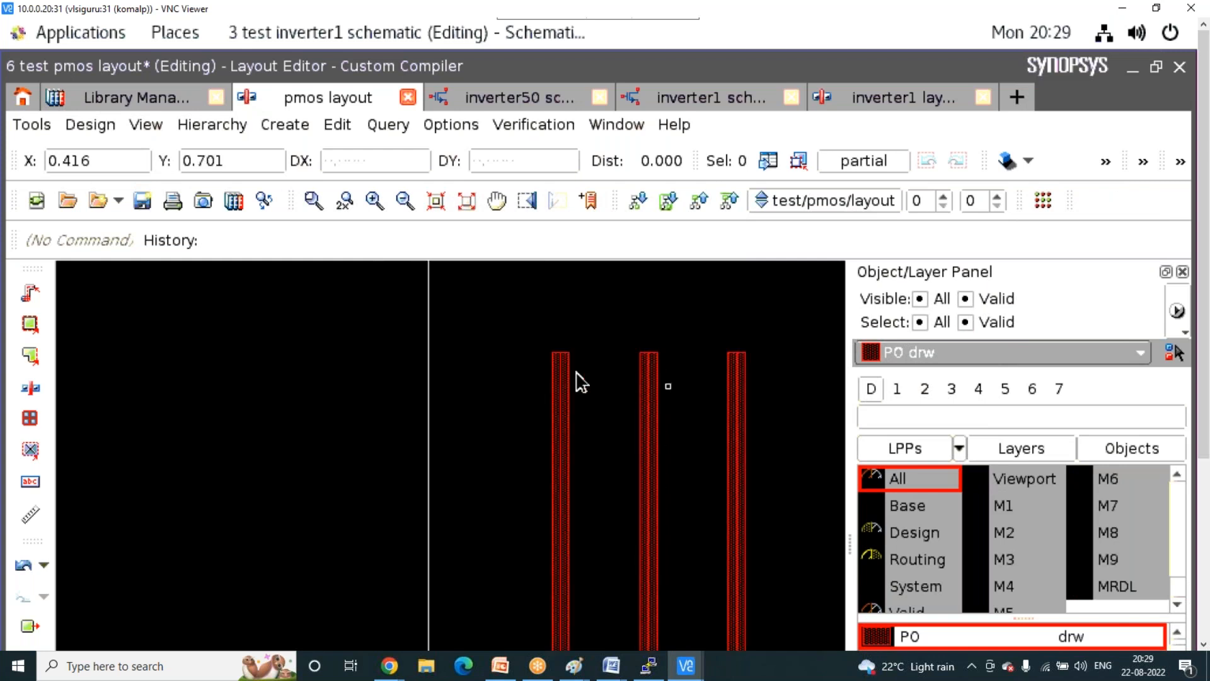
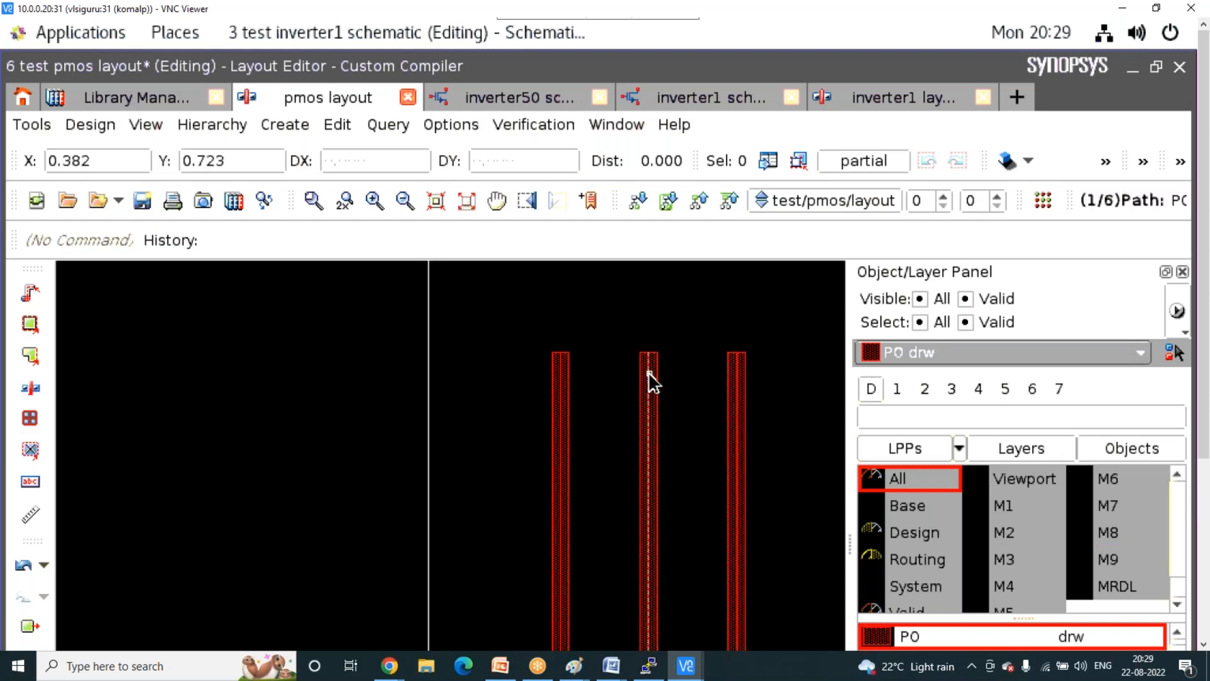
- Turn on the PIMP and NWELL layers so the p-implant box and hatched N-well surround the poly
left_click(1204, 520)
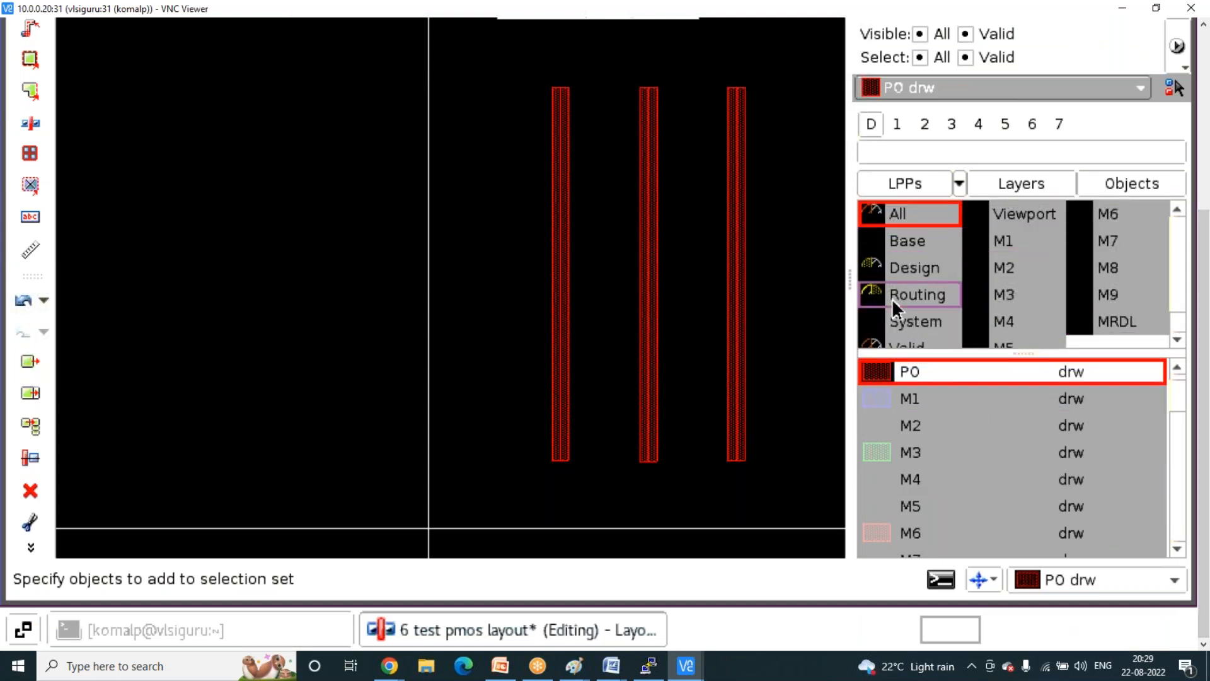
scroll(927, 315, "down", 1)
scroll(932, 332, "up", 1)
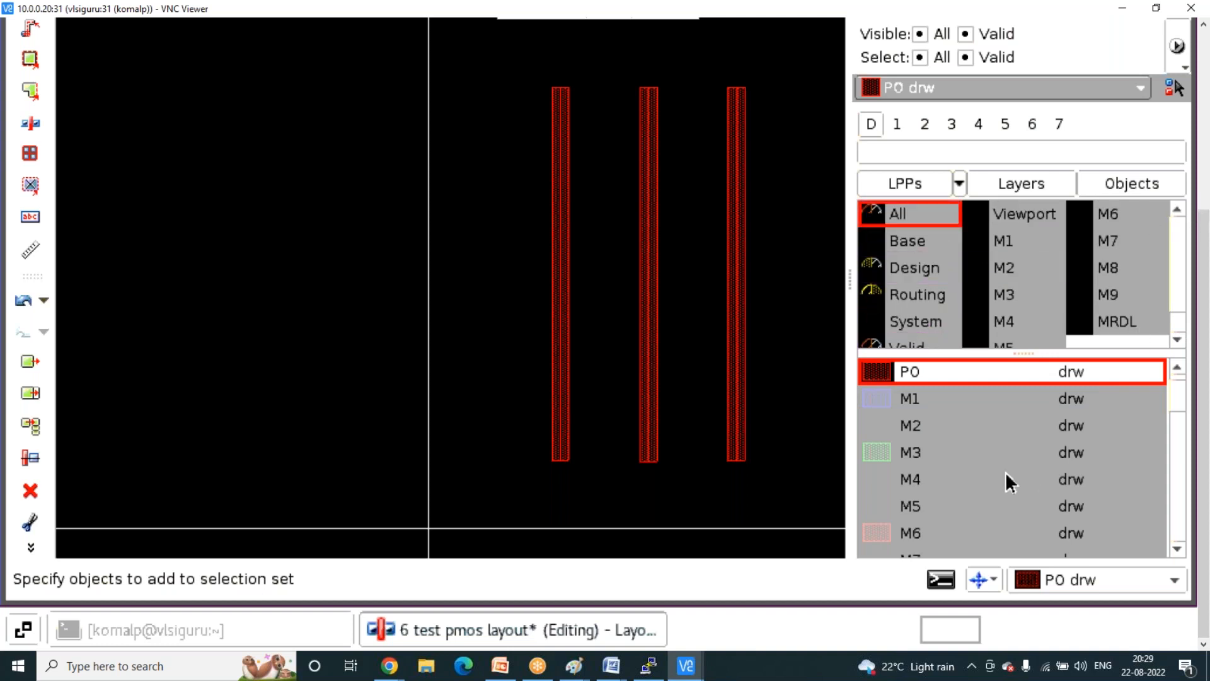
scroll(950, 504, "down", 5)
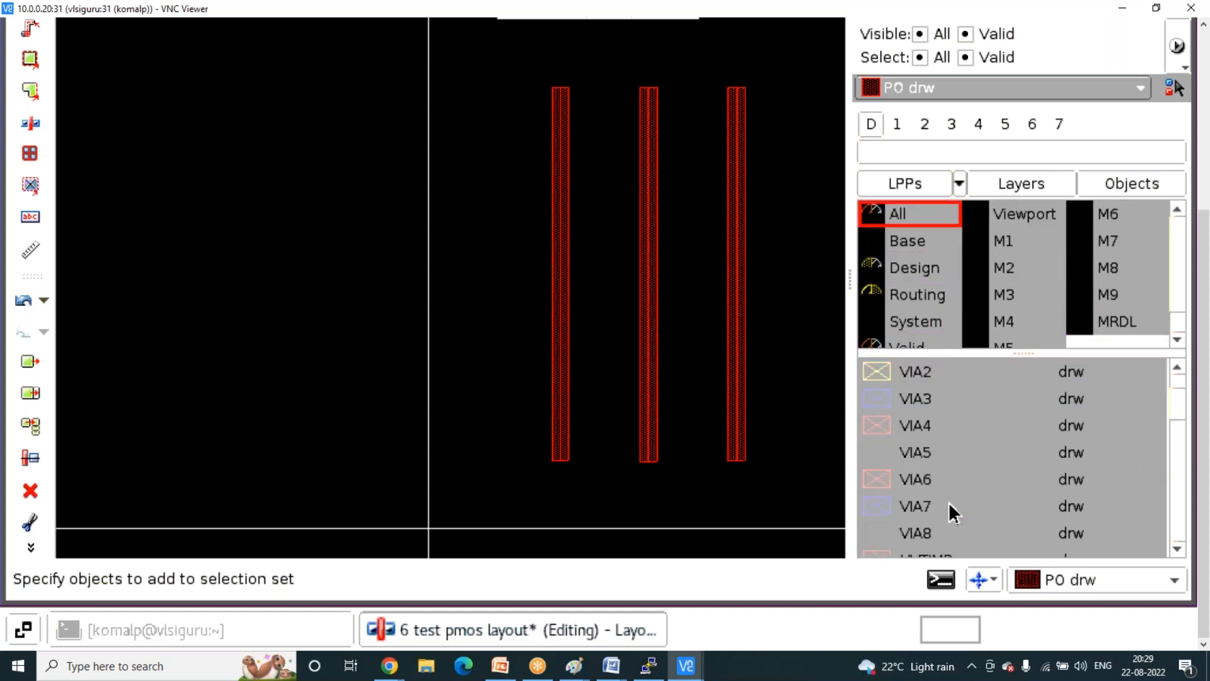
scroll(950, 507, "down", 10)
scroll(950, 501, "down", 6)
scroll(949, 501, "up", 3)
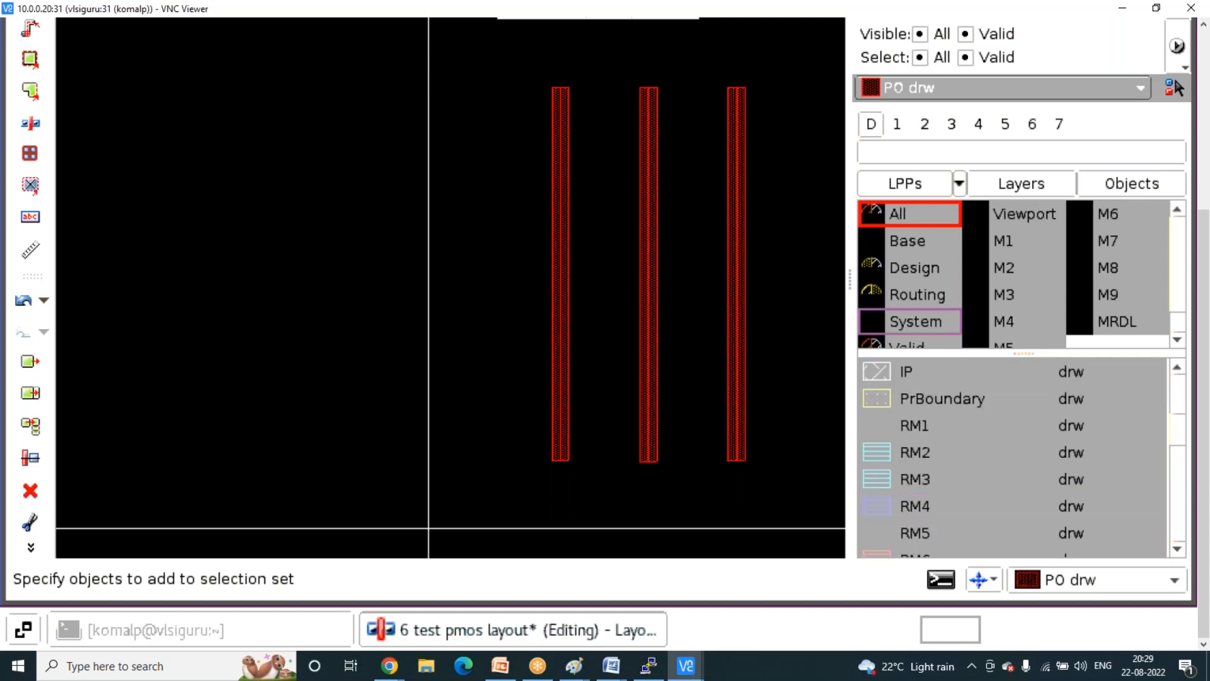
scroll(1045, 432, "up", 3)
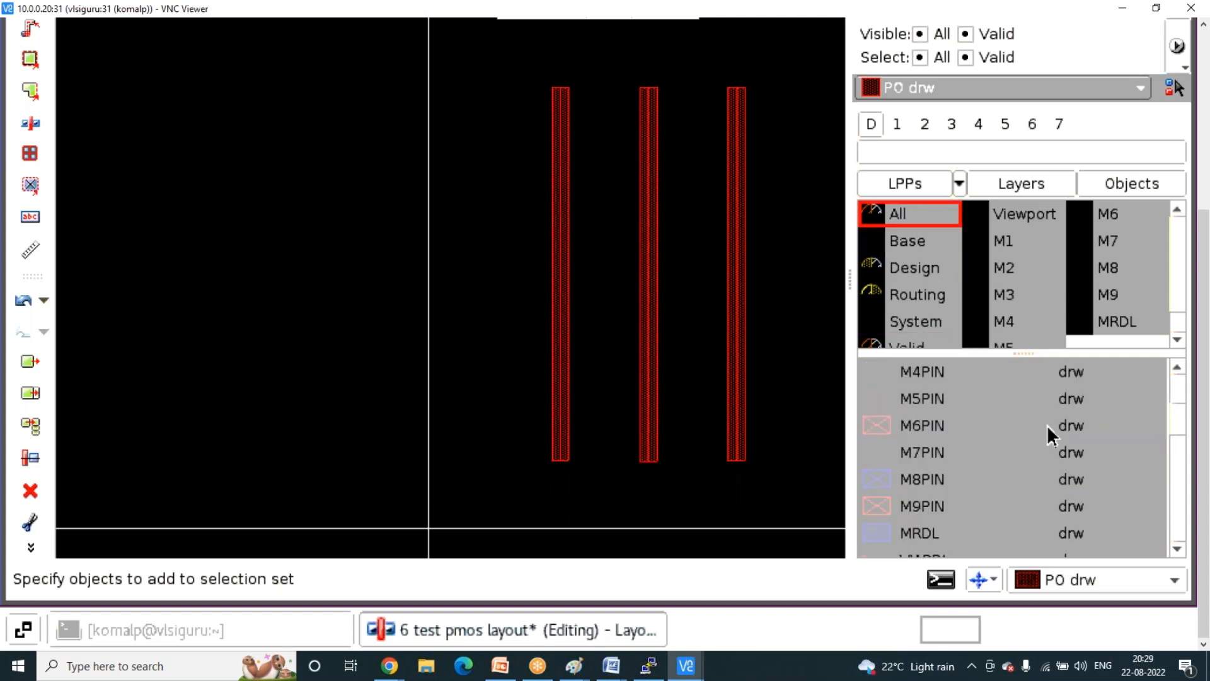
scroll(1048, 427, "up", 10)
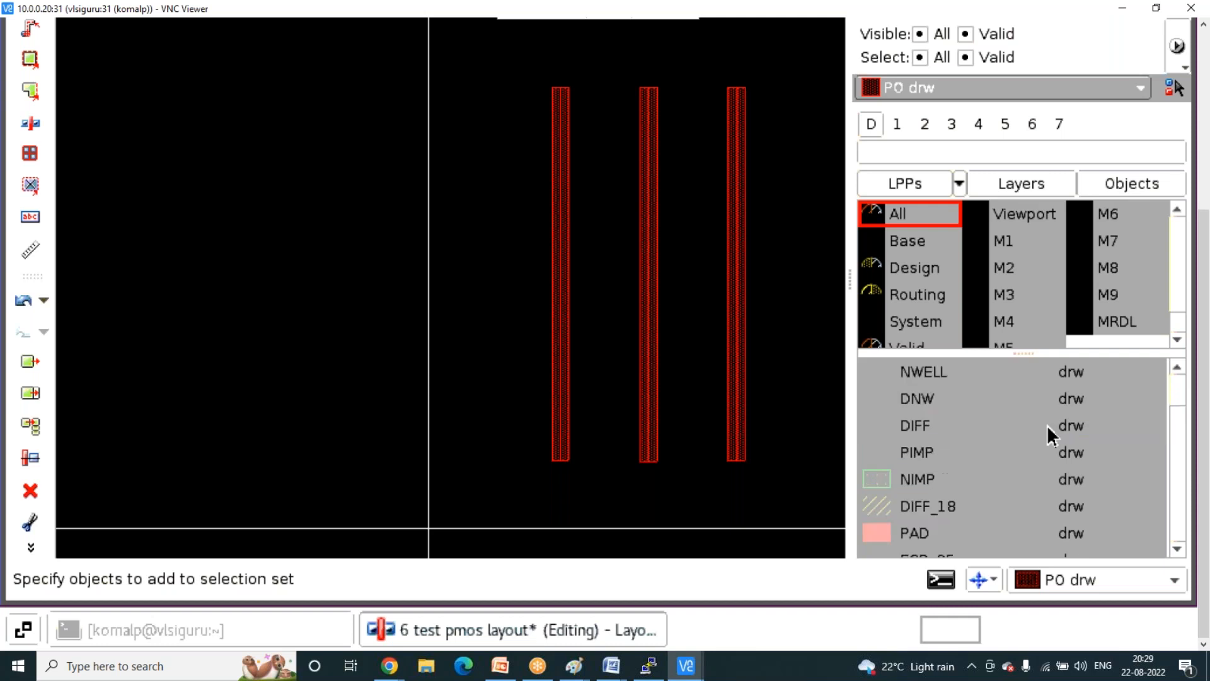
left_click(936, 446)
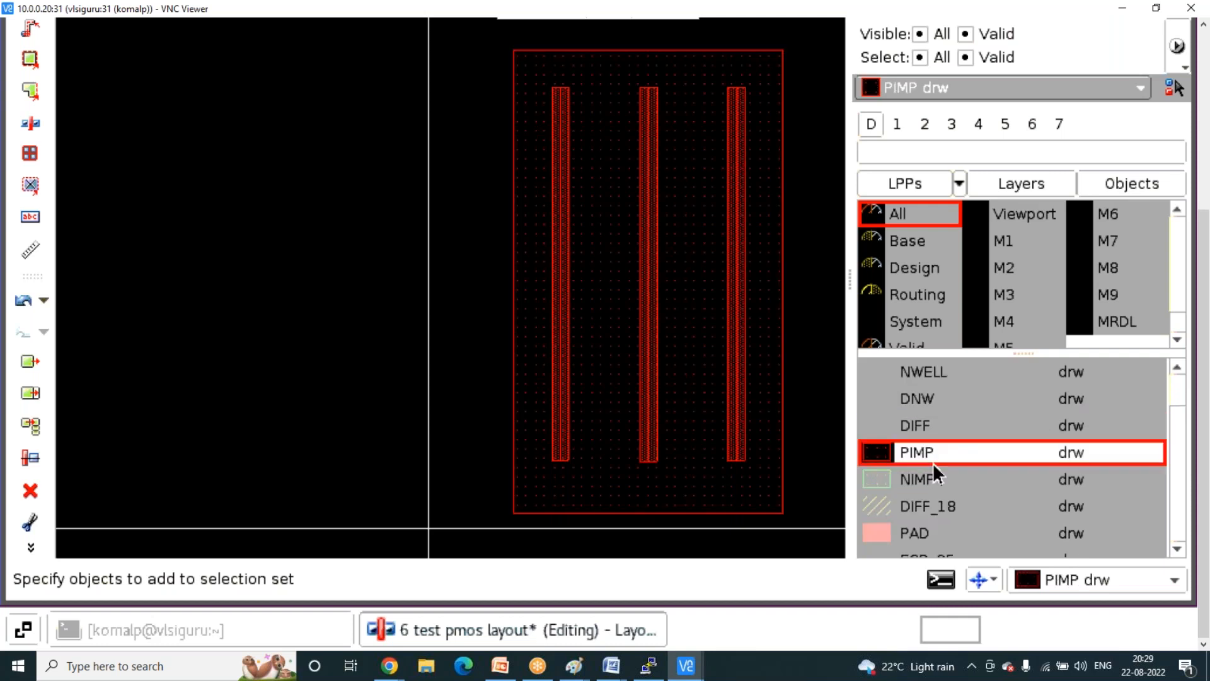
left_click(910, 368)
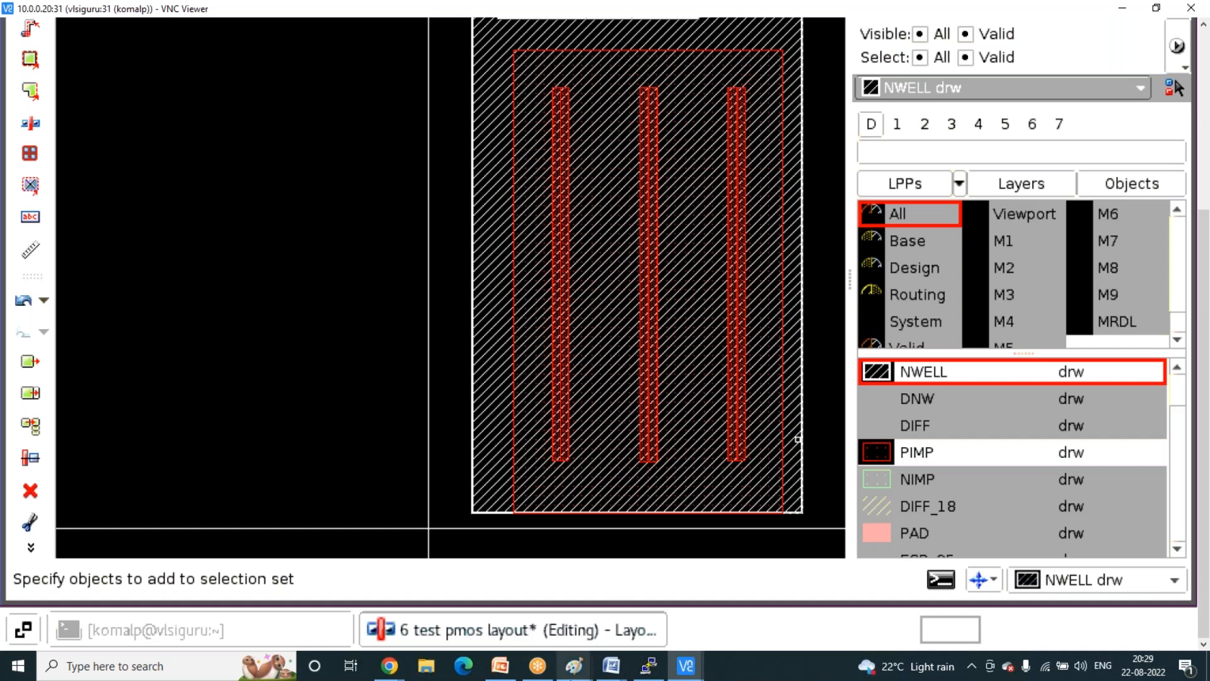
left_click(576, 664)
- Sketch the N-well outline in Paint, write N inside it, and mark the source and drain regions
left_click(554, 599)
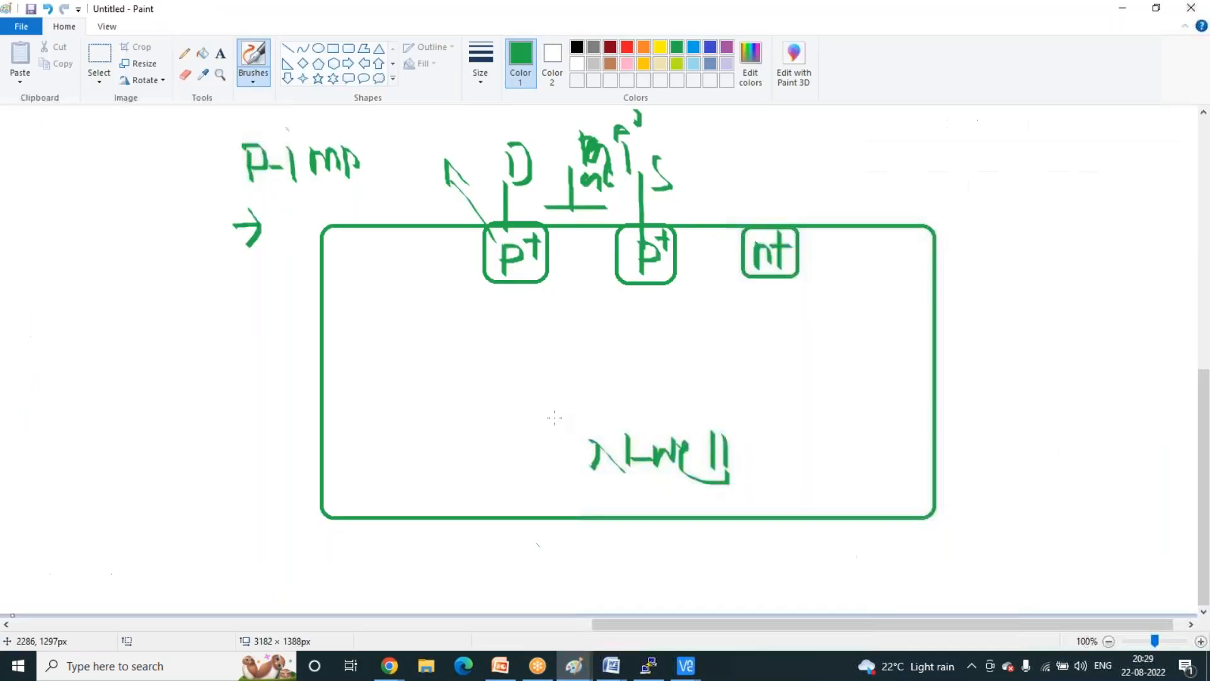
left_click_drag(336, 422, 371, 392)
mouse_move(327, 256)
left_mouse_down()
mouse_move(654, 232)
mouse_move(873, 292)
mouse_move(853, 513)
mouse_move(553, 508)
left_mouse_up()
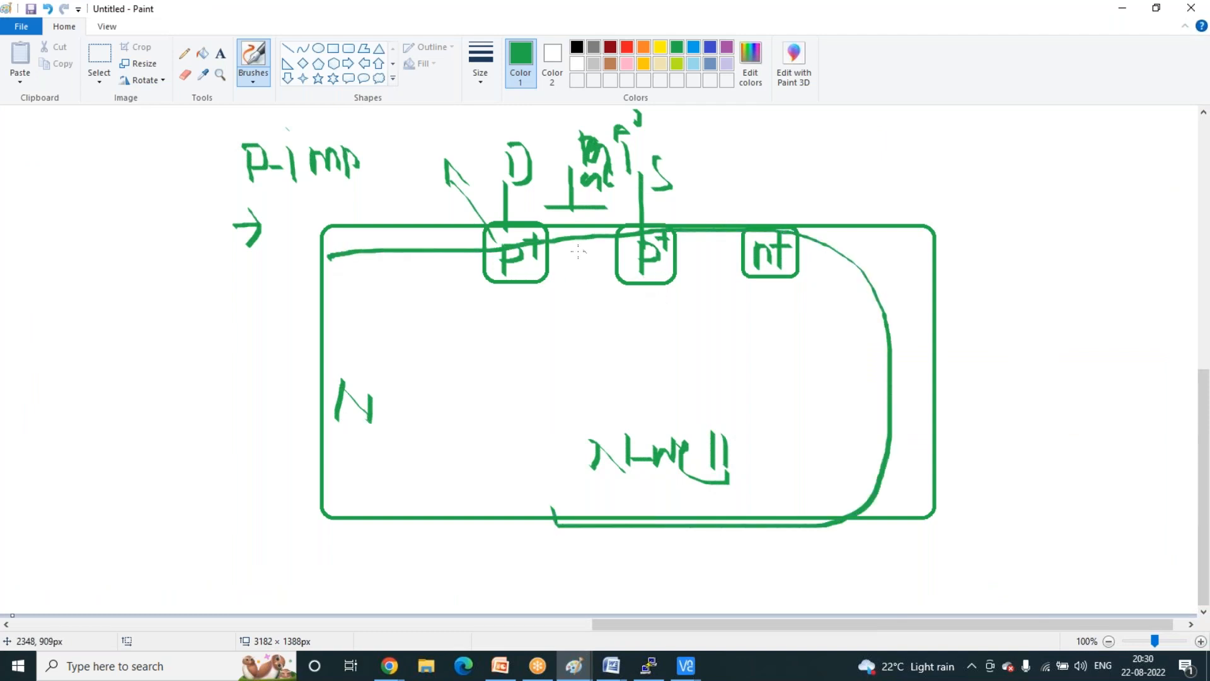
left_click_drag(524, 207, 503, 236)
left_click_drag(656, 201, 660, 226)
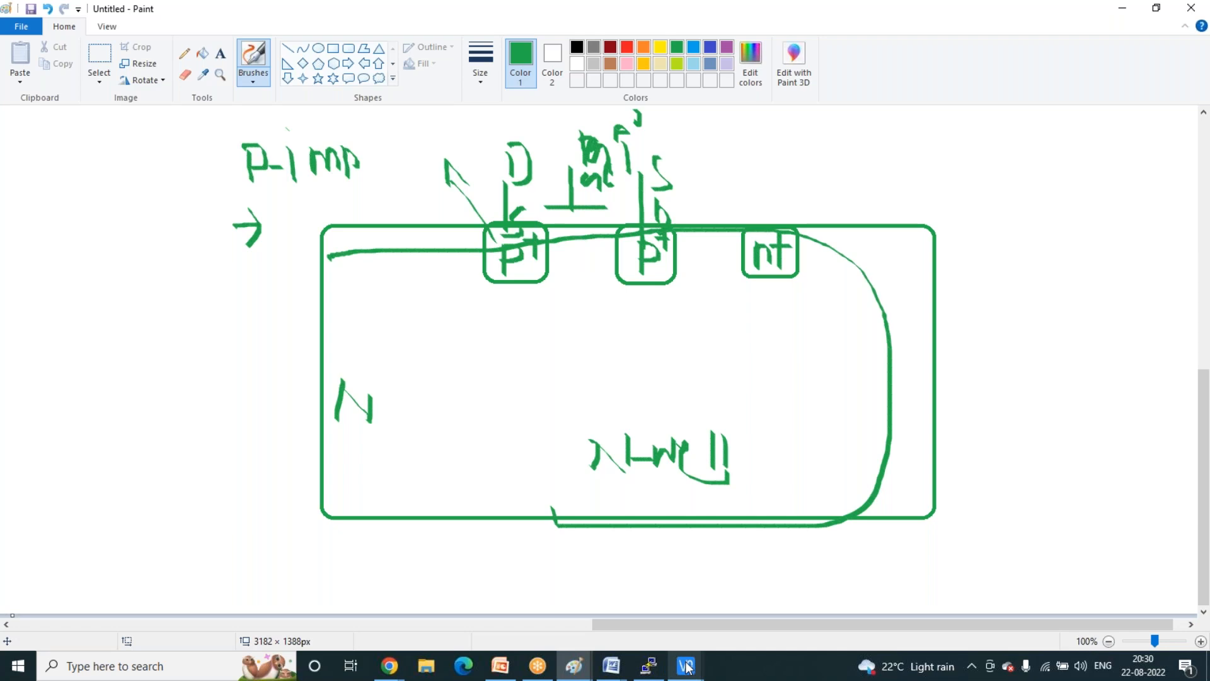
mouse_move(687, 666)
left_click(732, 615)
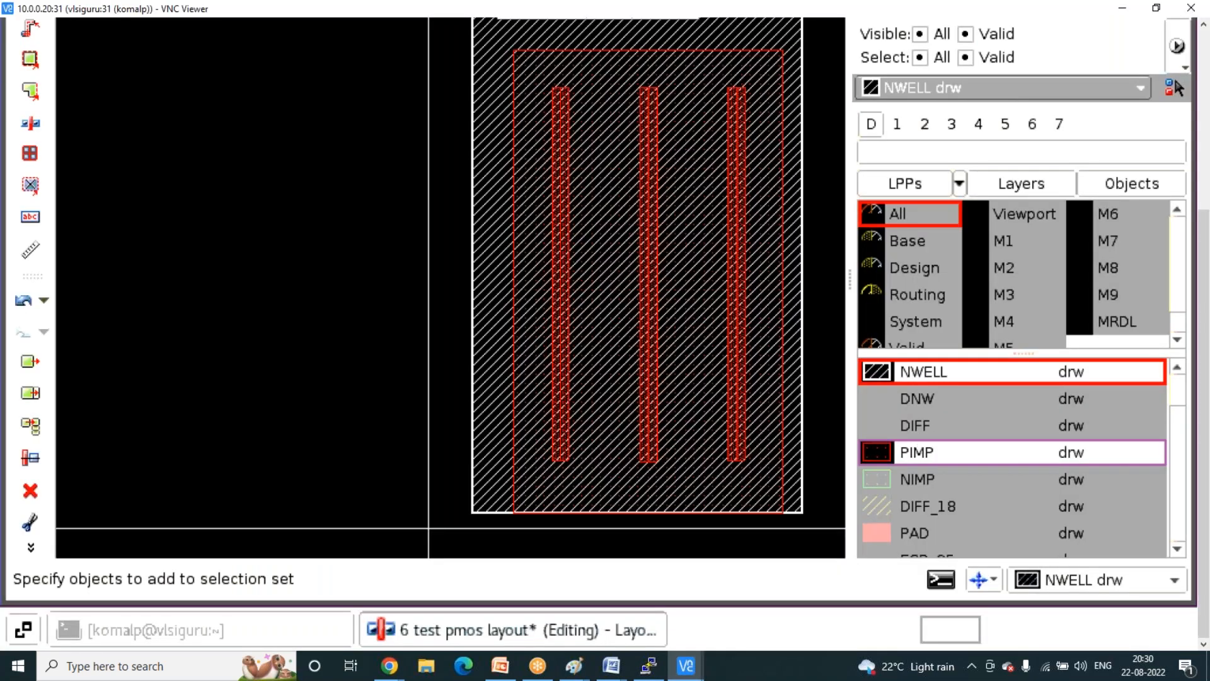
- Show the DIFF and M1 layers, making M1 drw the drawing layer, then restore the All filter
left_click(914, 426)
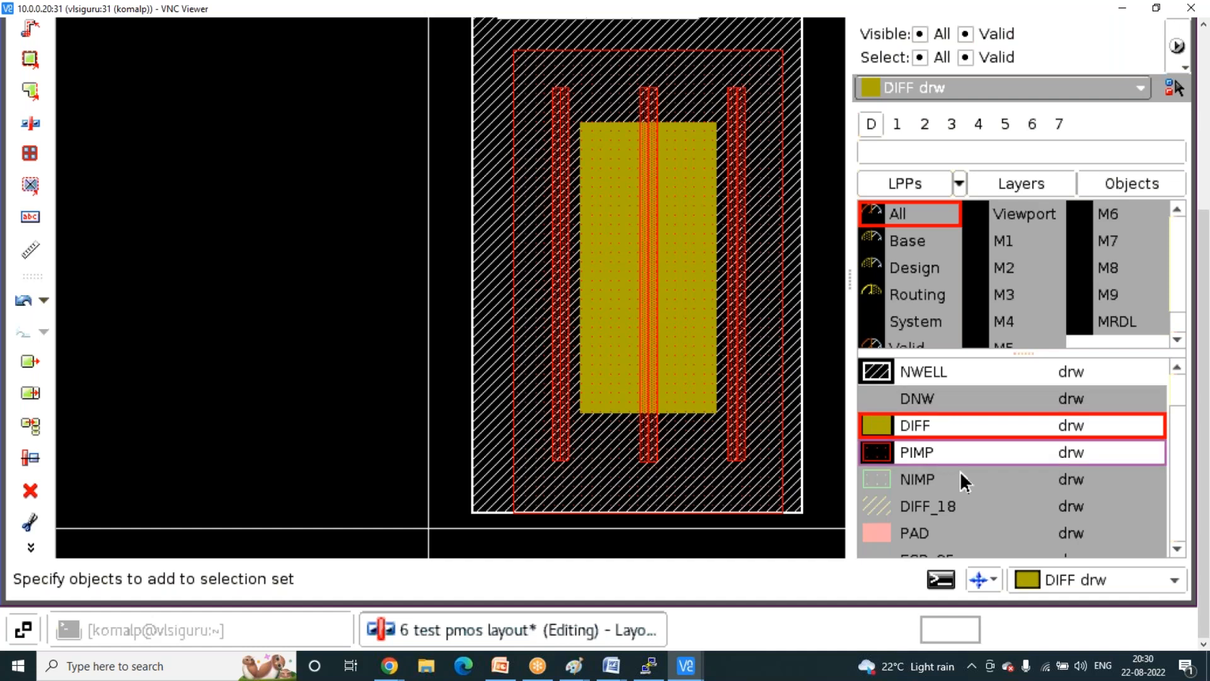
scroll(959, 471, "down", 5)
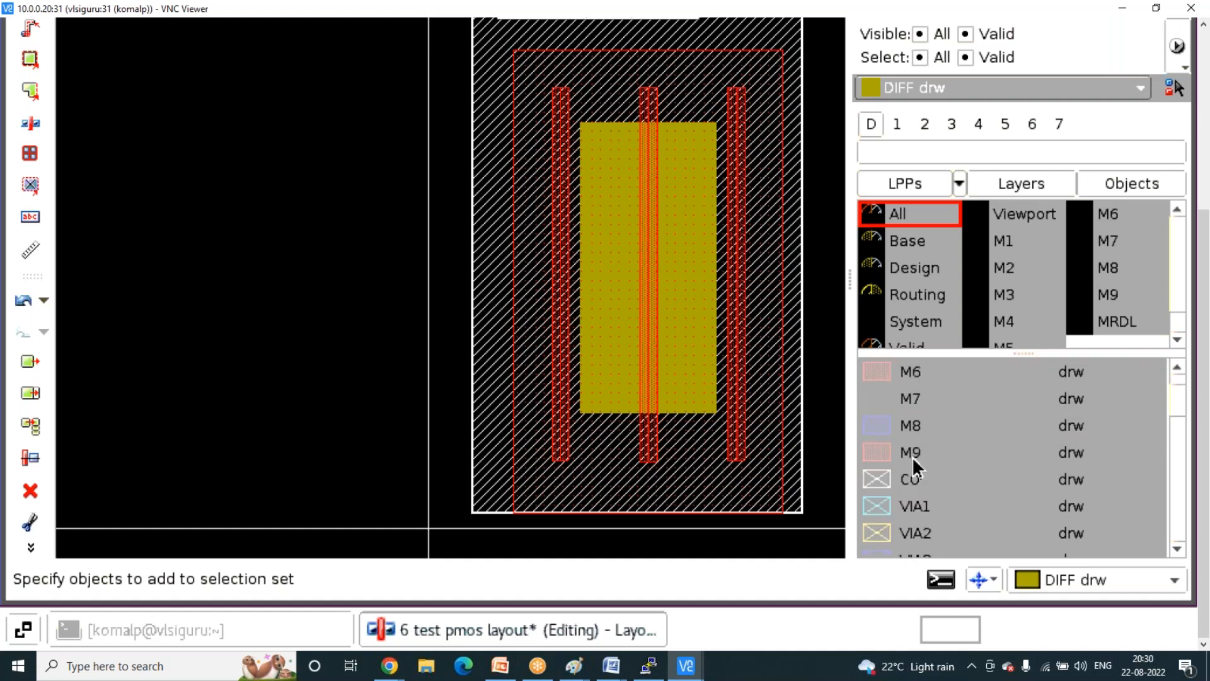
left_click(1003, 248)
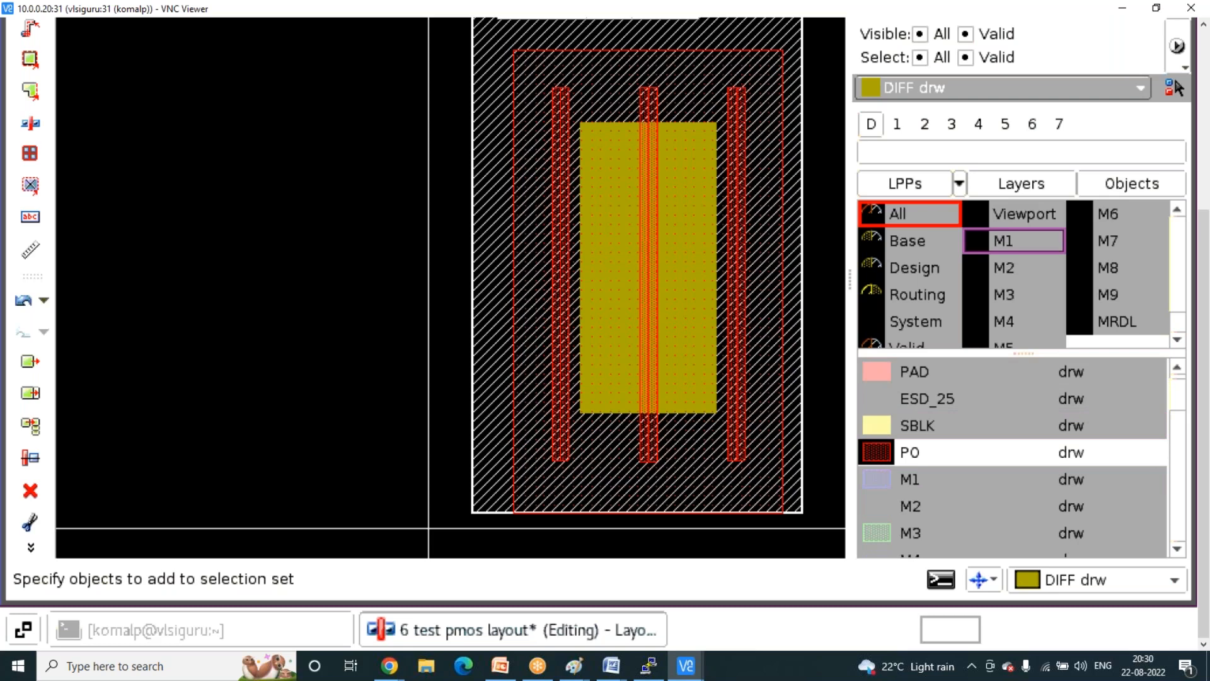
left_click(1003, 241)
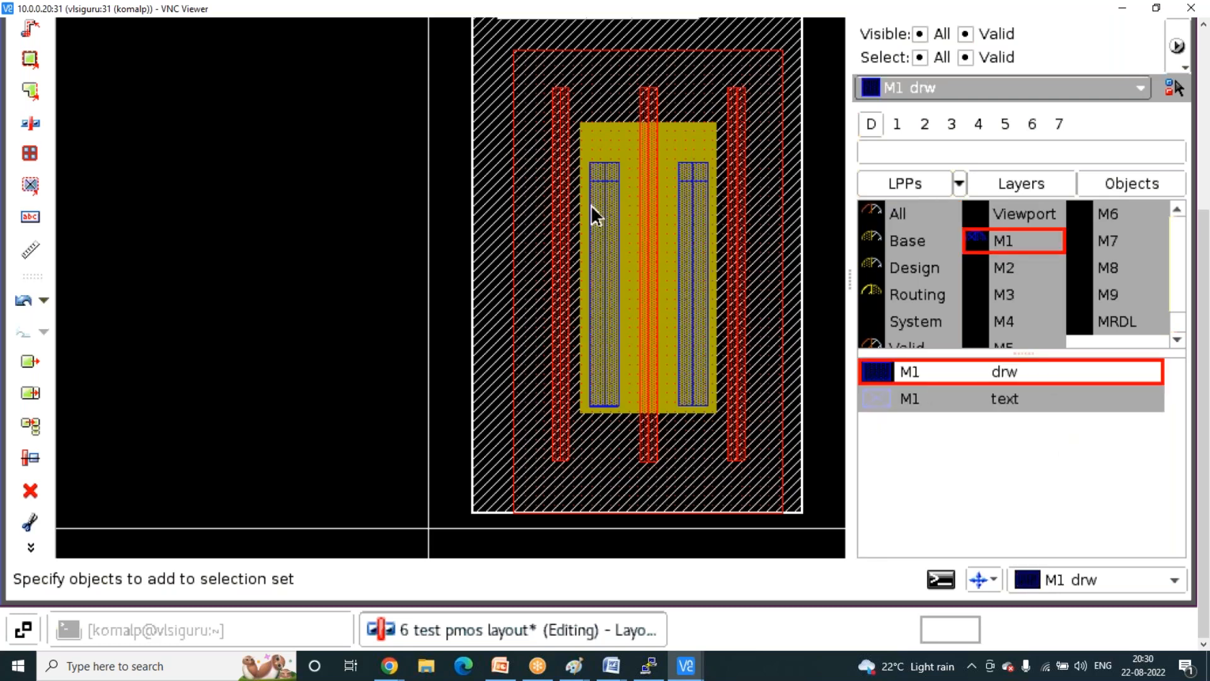
left_click(591, 205)
left_click(684, 141)
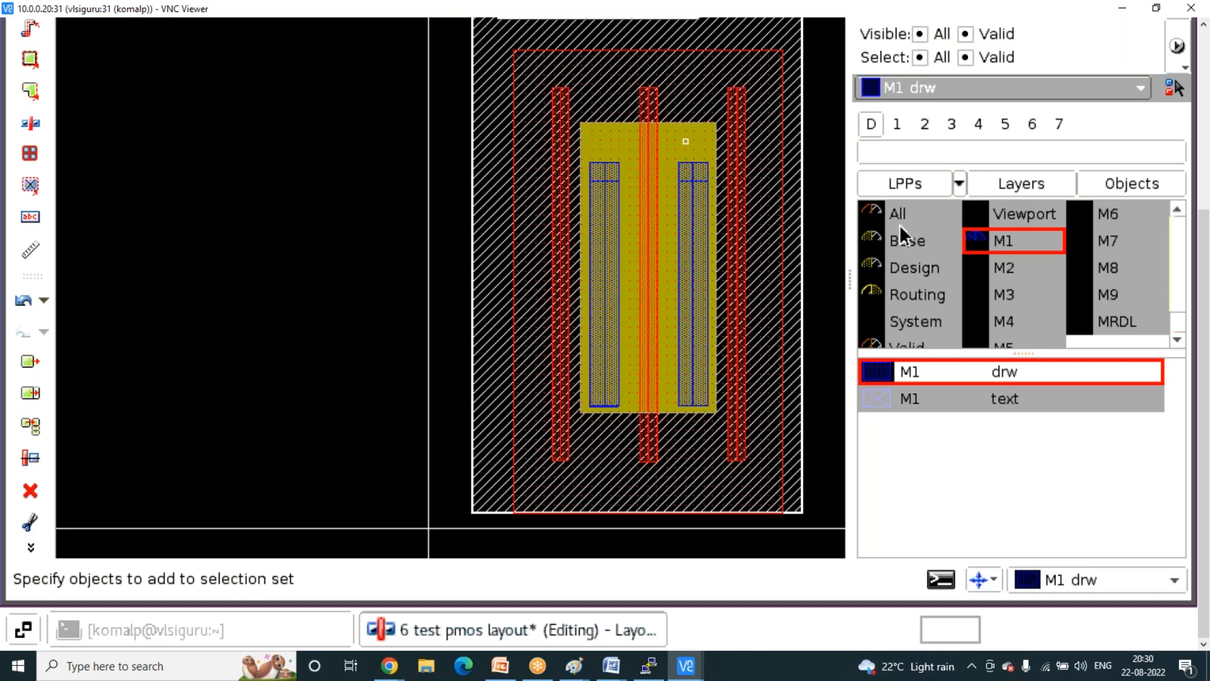
left_click(913, 214)
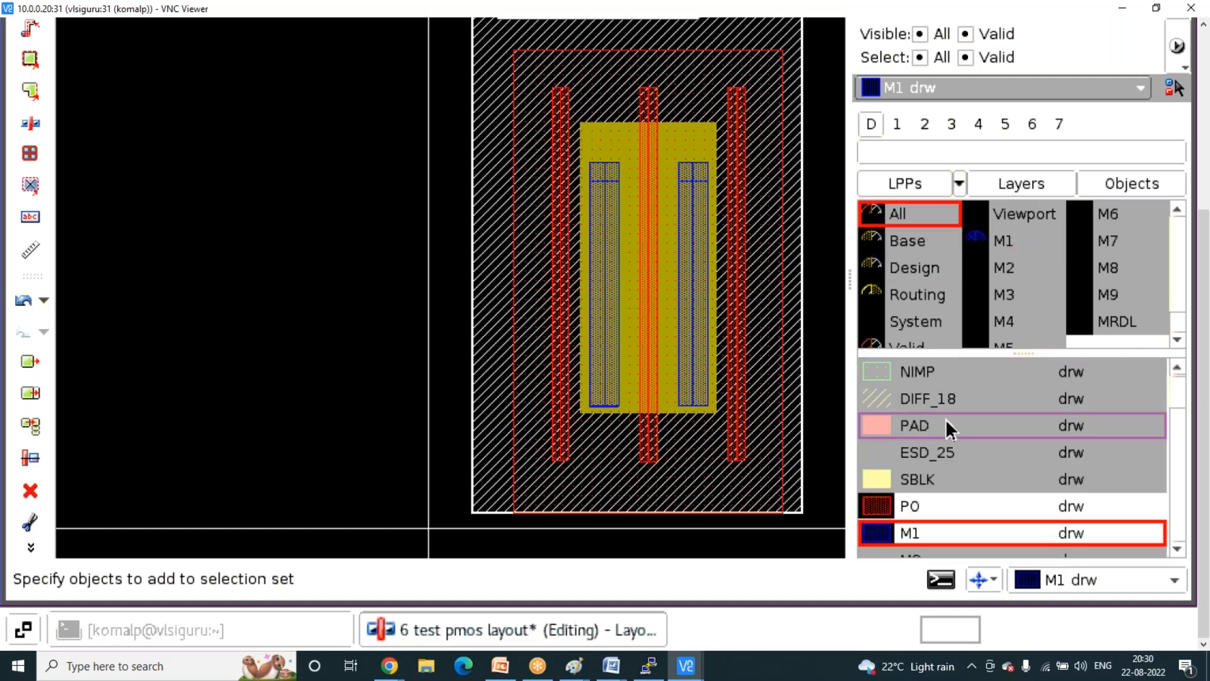
scroll(945, 418, "up", 2)
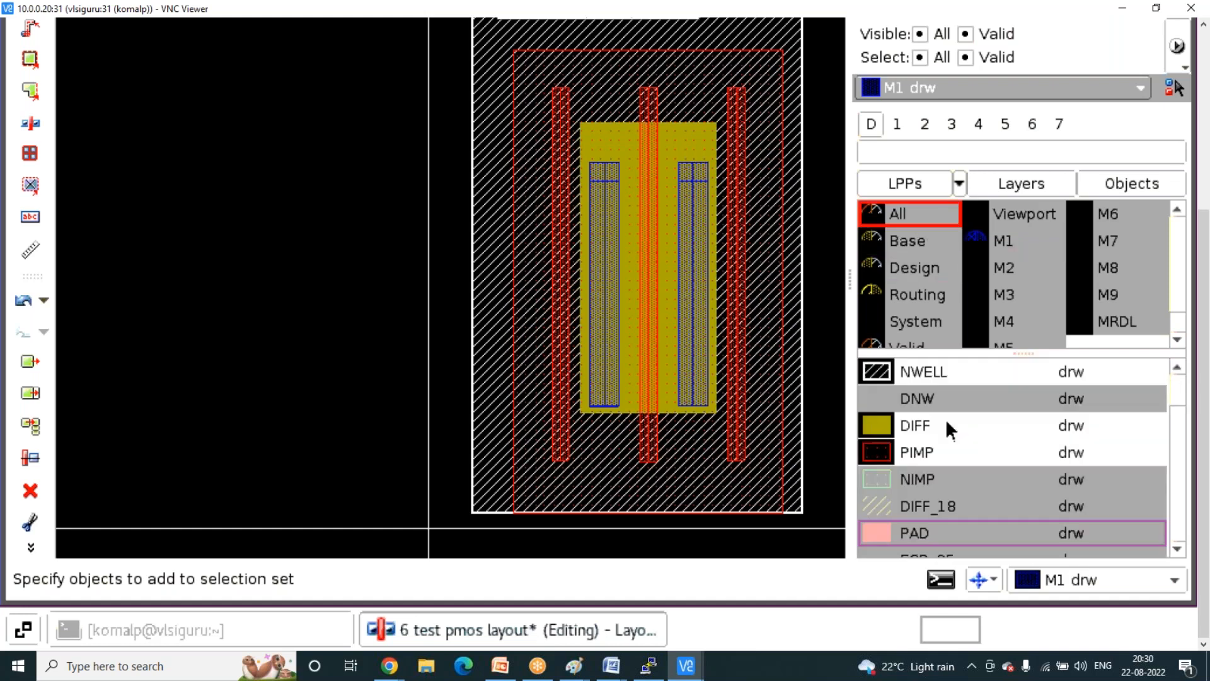
left_click(1204, 172)
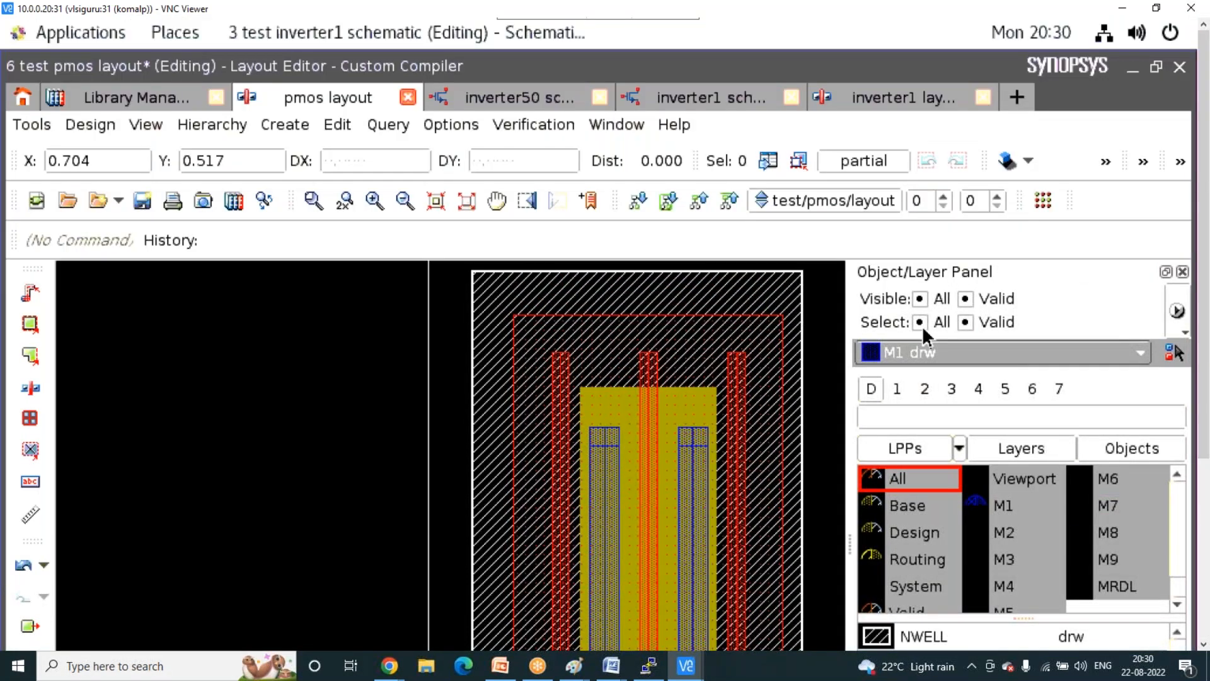
- Toggle Visible/Select All off and back on and fit the view so every pmos layer shows
left_click(921, 299)
scroll(663, 397, "down", 1)
key("f")
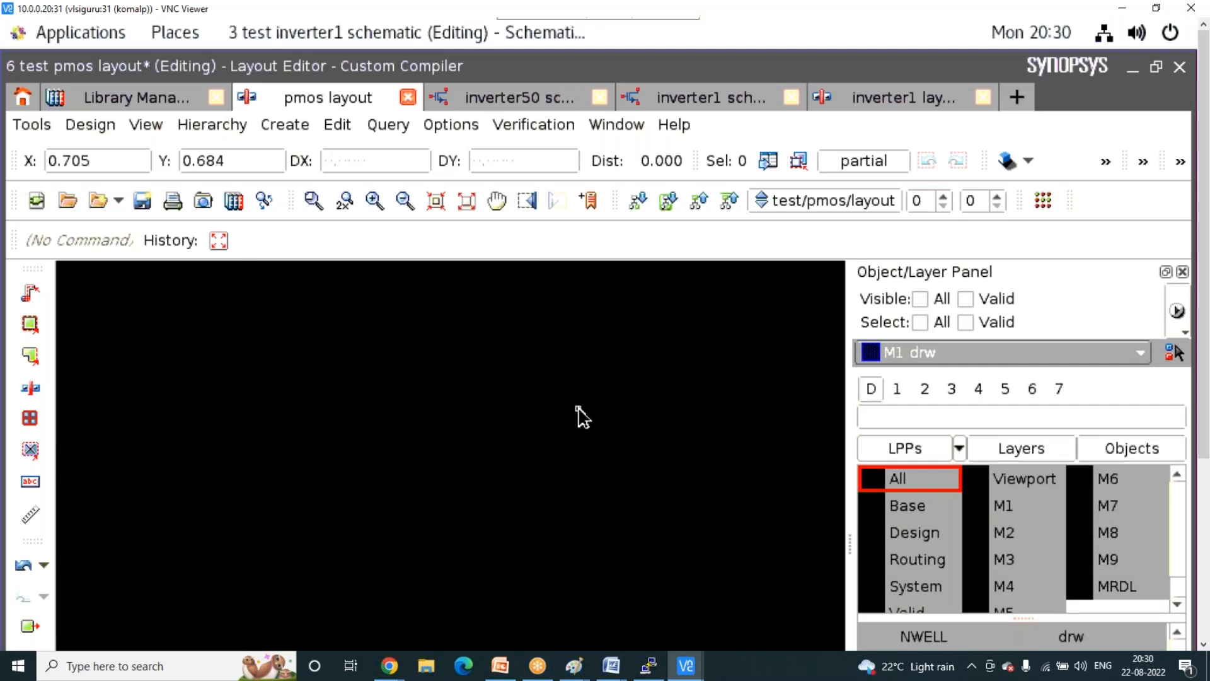
left_click(920, 297)
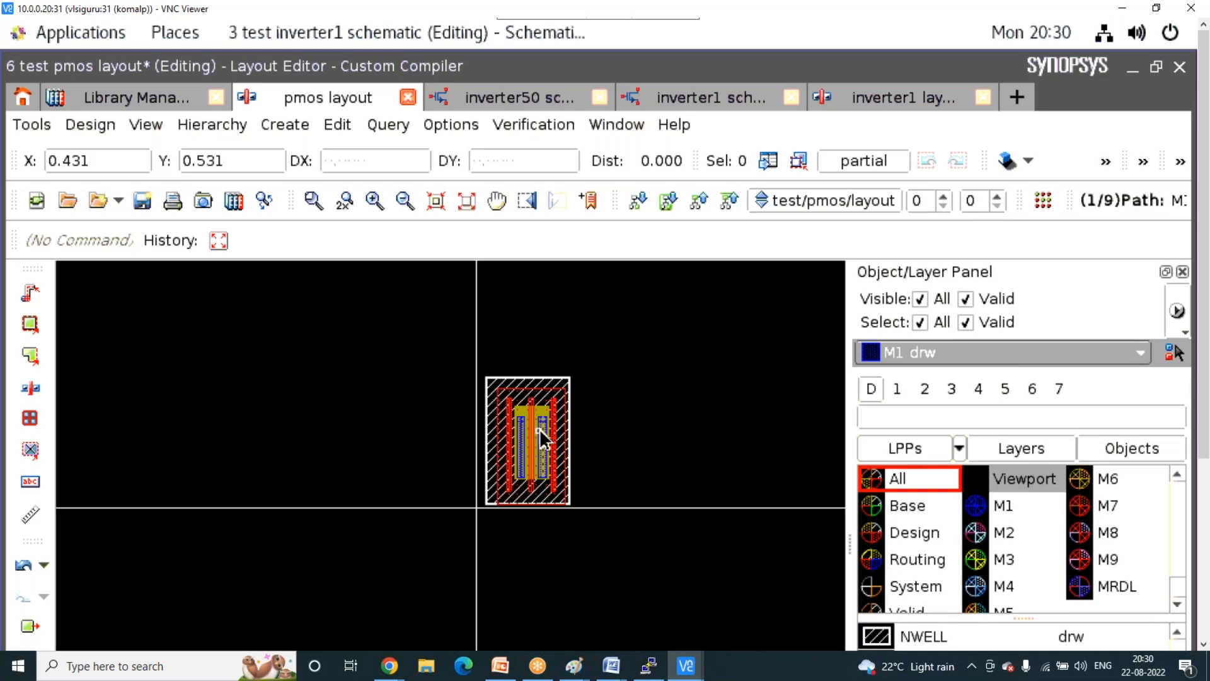
scroll(540, 436, "up", 4)
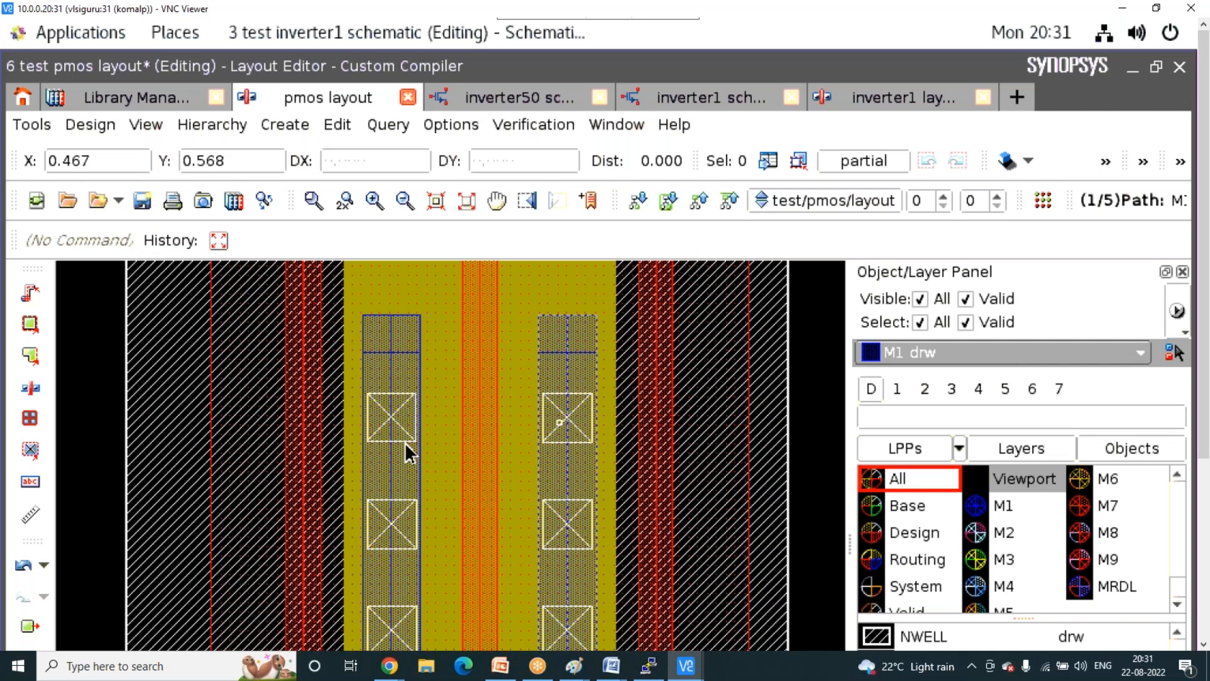
scroll(404, 441, "down", 3)
scroll(405, 441, "down", 2)
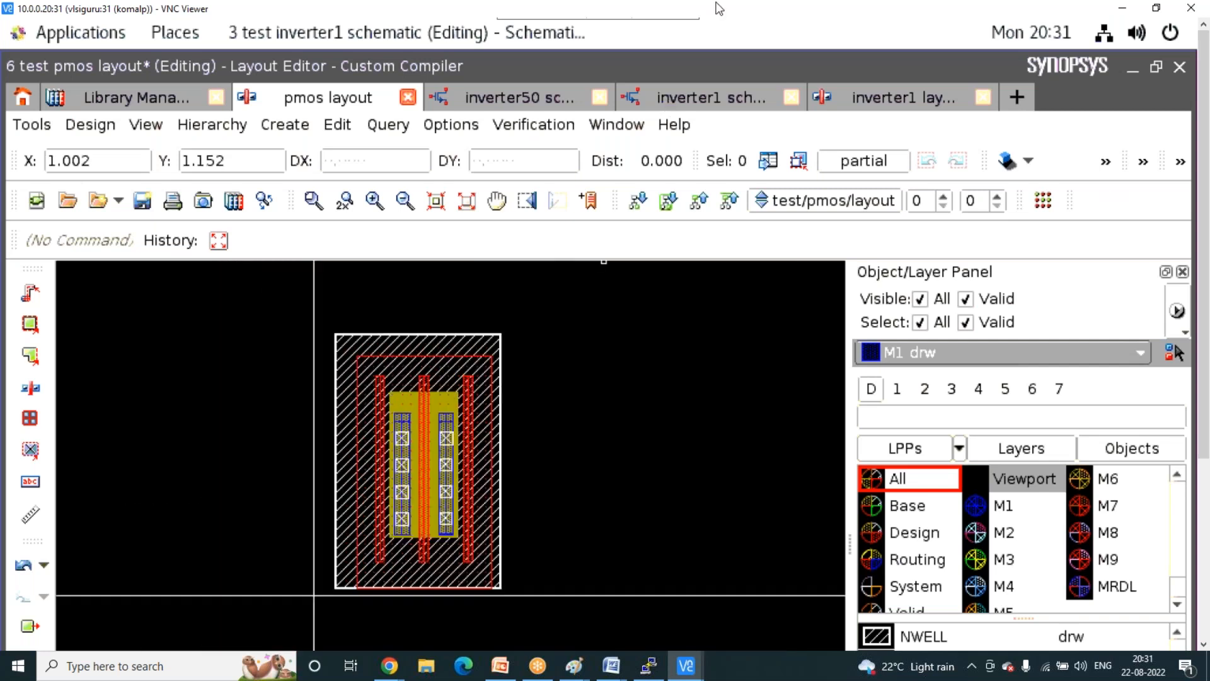
- Annotate the source, drain, gate, top of the right poly strip and a lower contact on screen
left_click(732, 43)
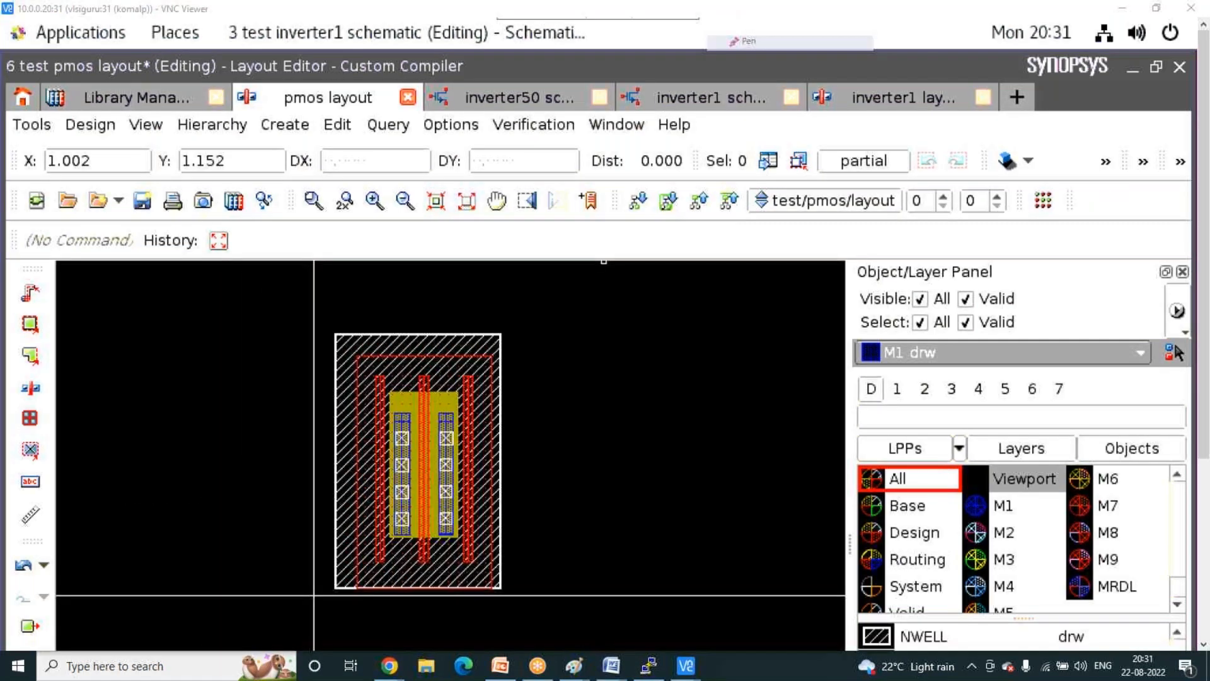
left_click_drag(402, 405, 391, 424)
left_click_drag(439, 410, 436, 433)
mouse_move(427, 379)
left_mouse_down()
mouse_move(426, 402)
mouse_move(369, 388)
mouse_move(378, 395)
left_mouse_up()
left_click_drag(472, 389, 458, 394)
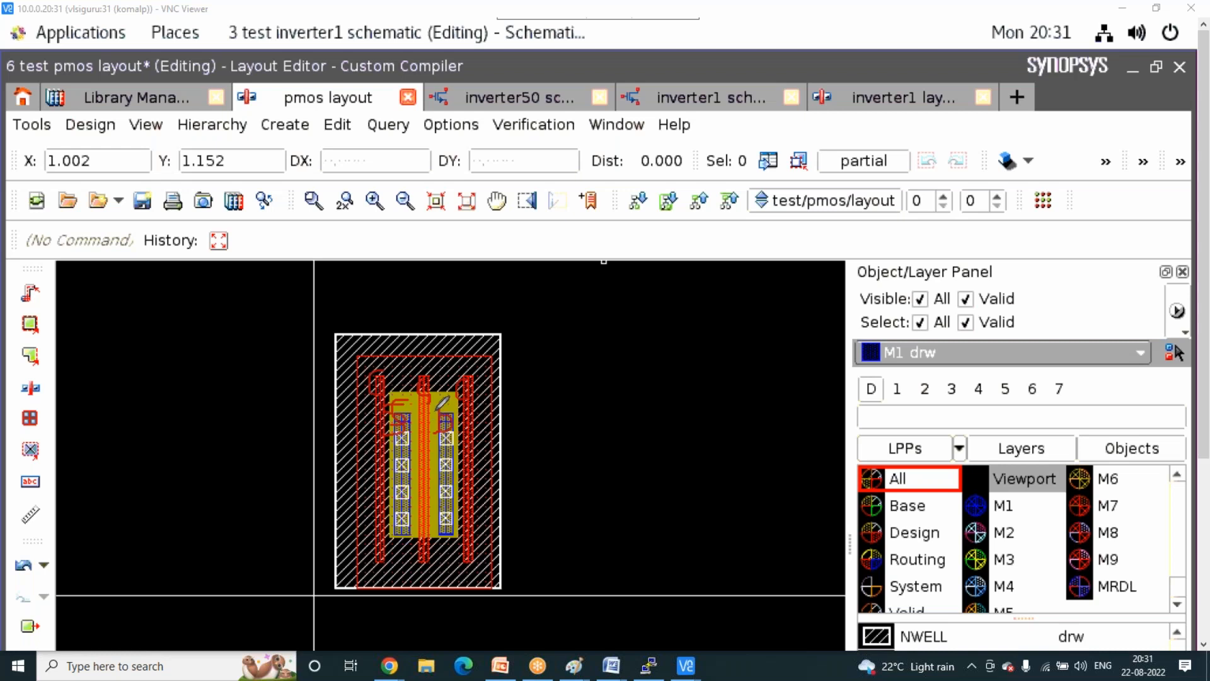
left_click_drag(440, 467, 440, 489)
left_click(524, 401)
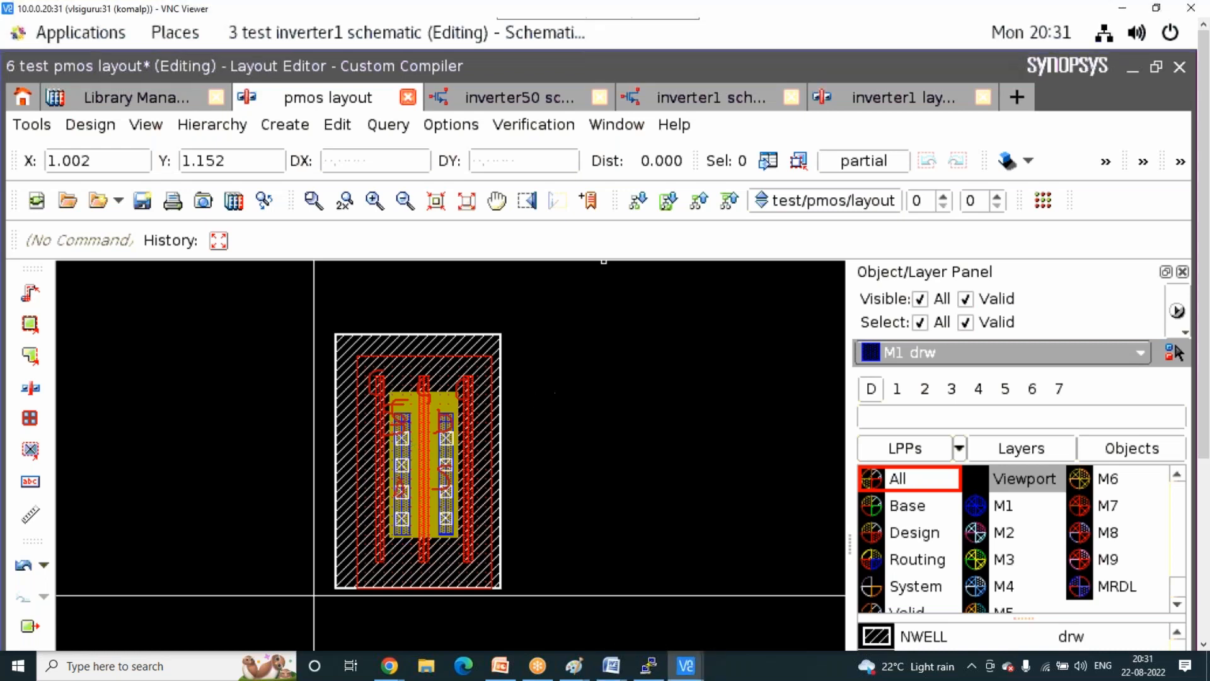
left_click(732, 5)
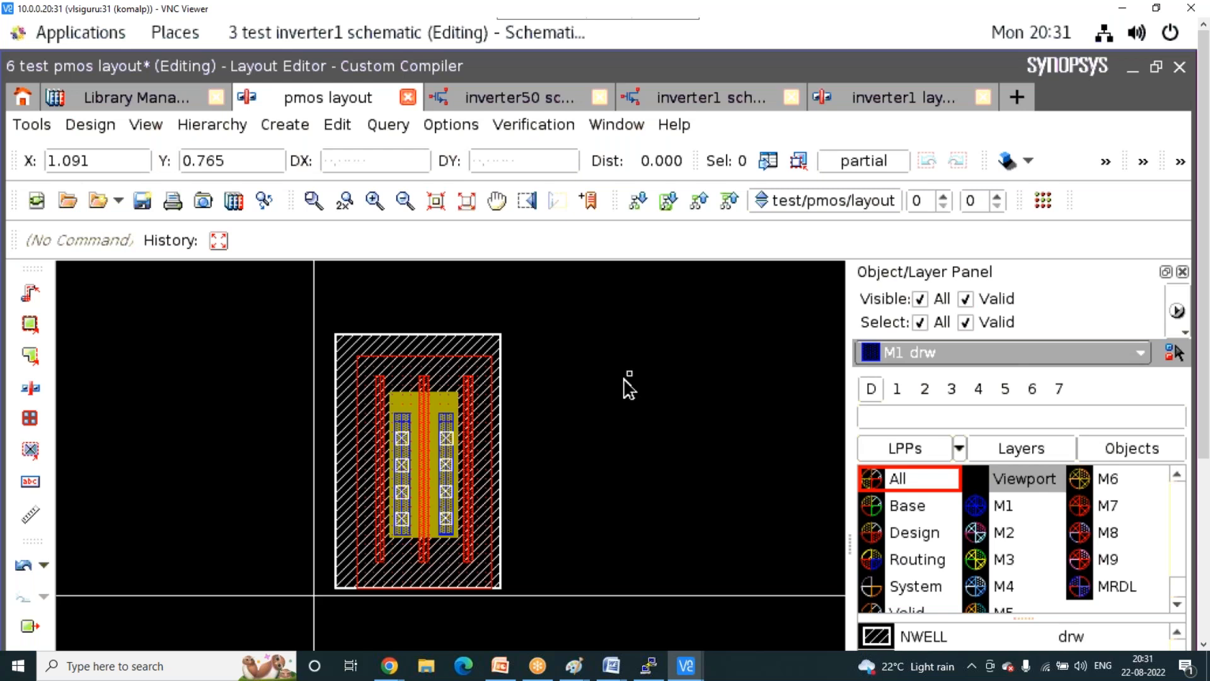
scroll(624, 386, "down", 2)
scroll(626, 388, "down", 1)
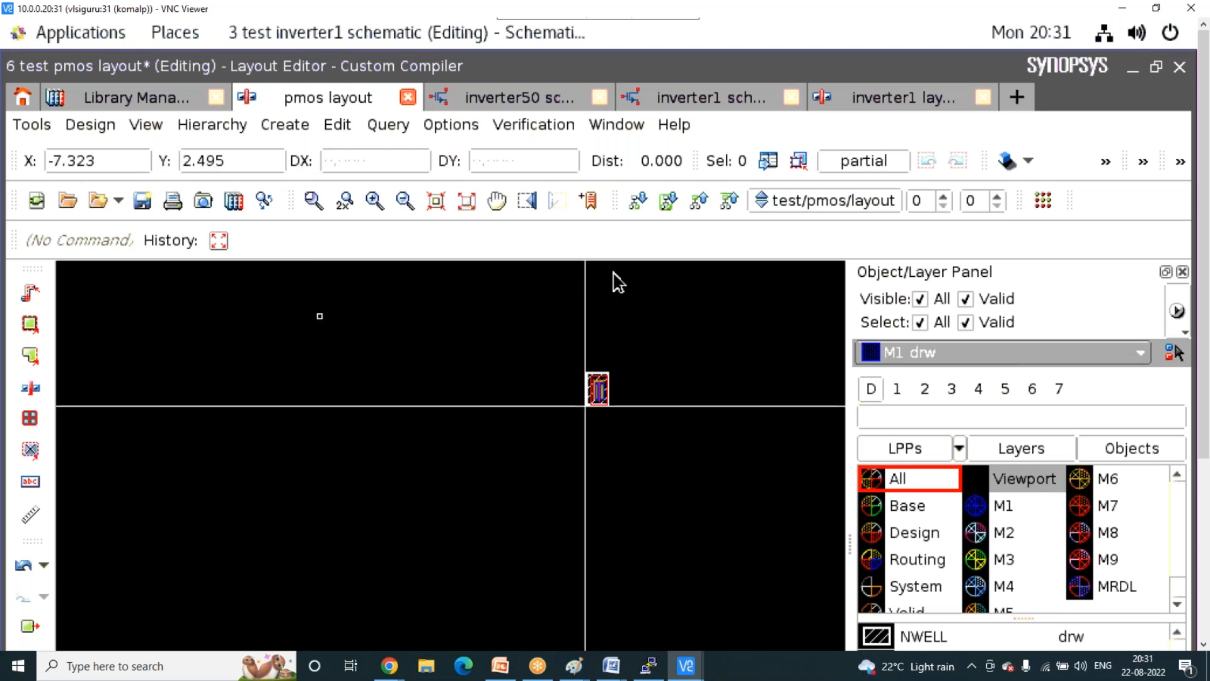
scroll(635, 424, "up", 2)
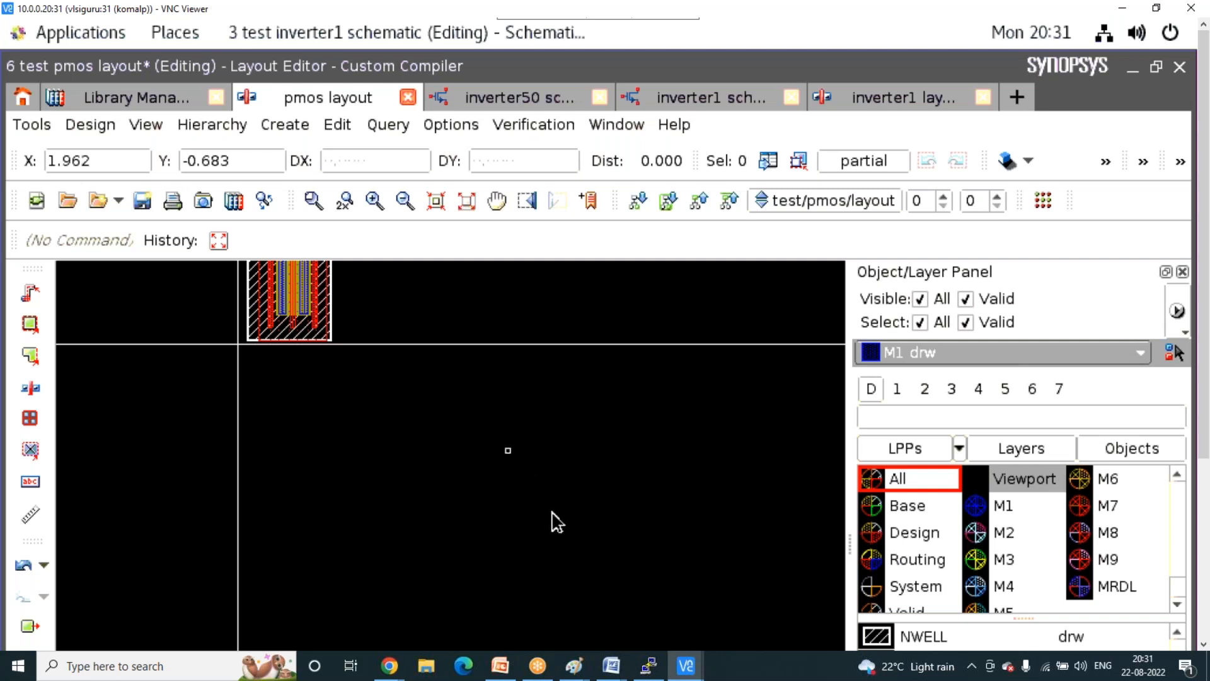
- Clear the Paint canvas and draw a large rounded substrate box labelled P-sub
mouse_move(575, 665)
left_click(558, 628)
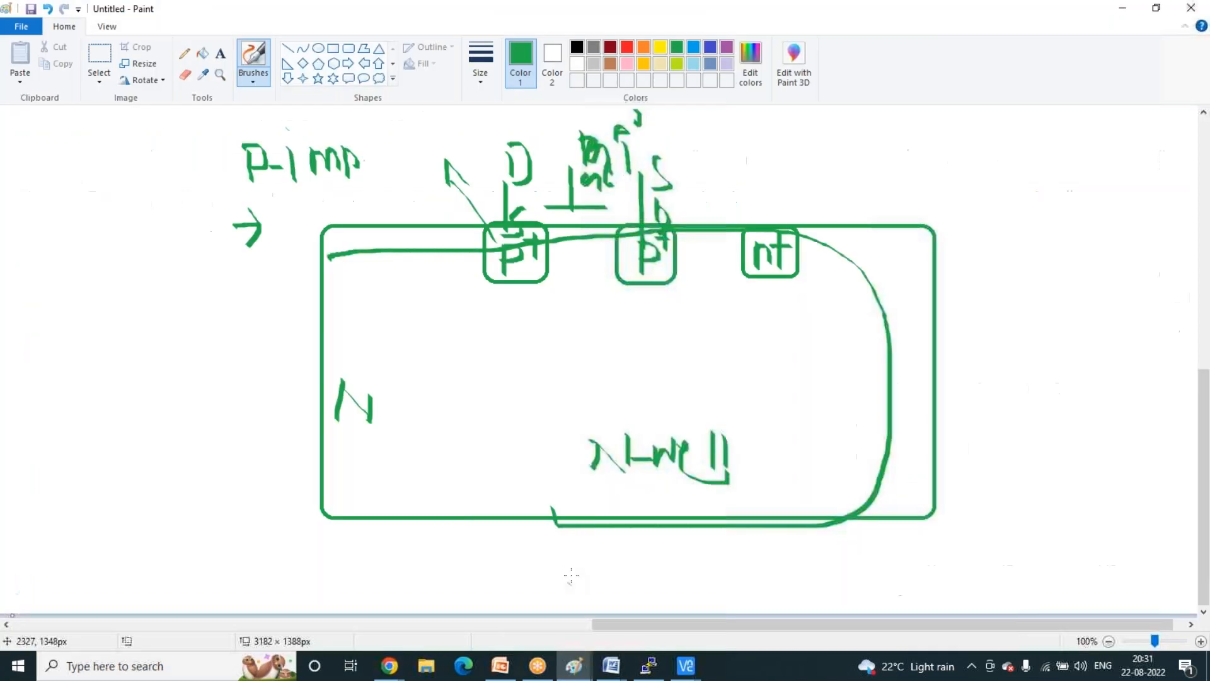
left_click(95, 82)
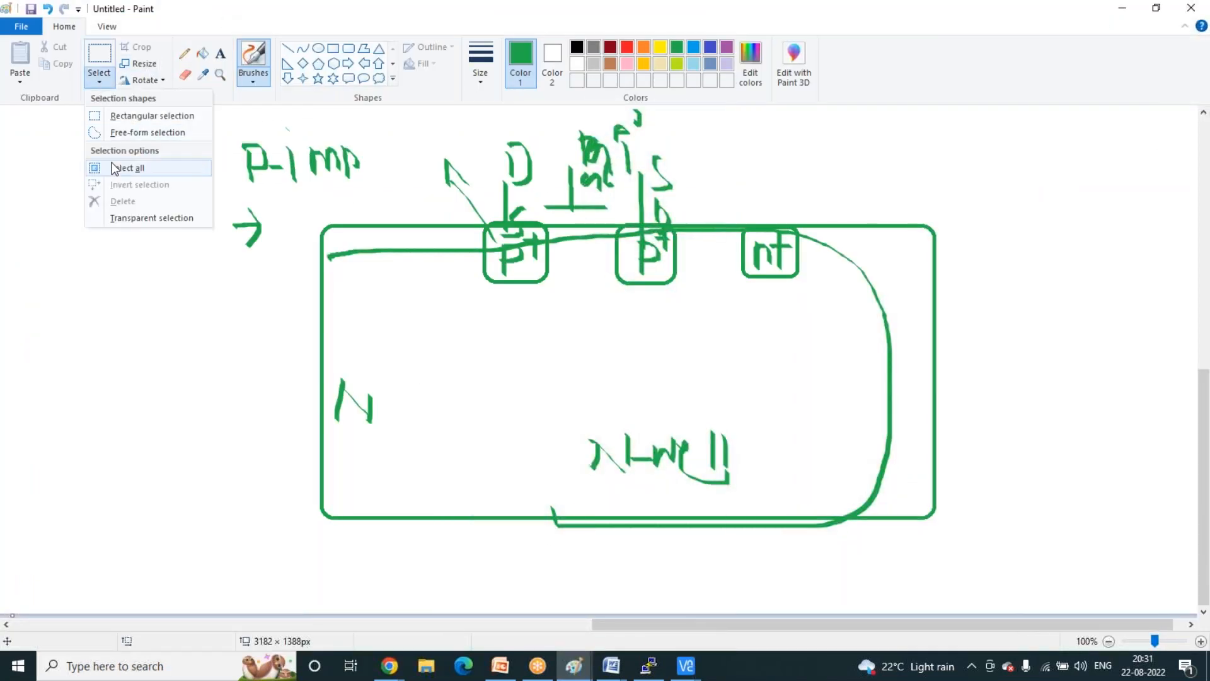
left_click(120, 167)
key("Delete")
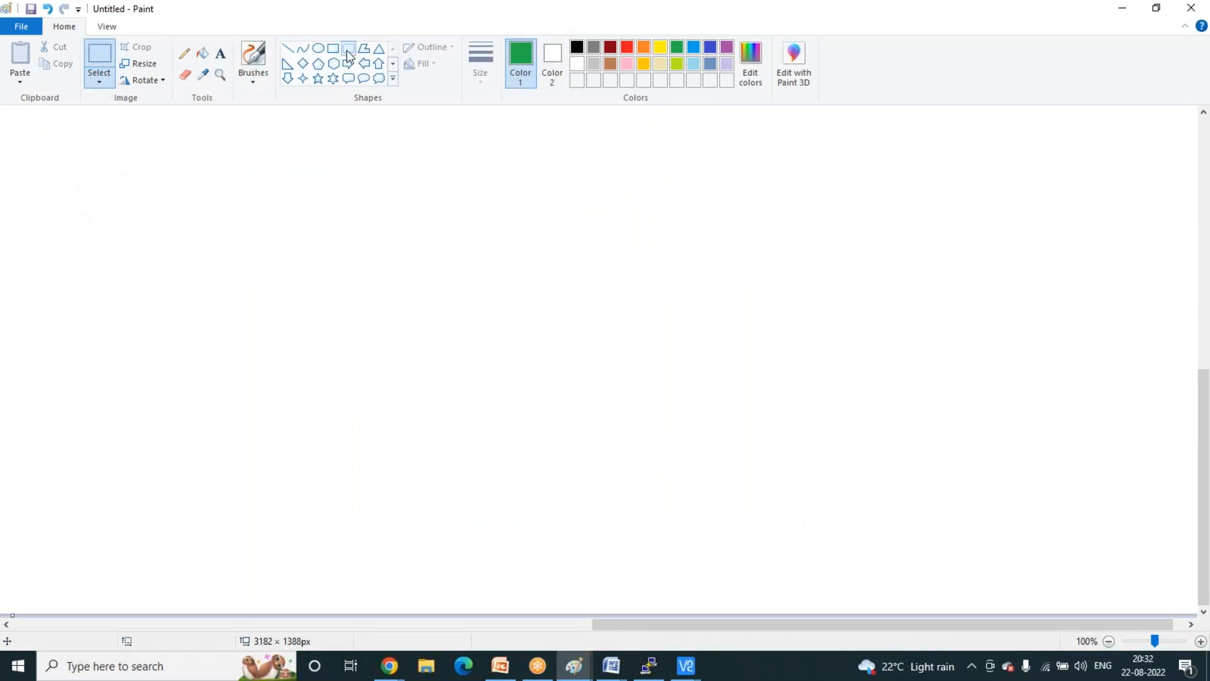
left_click(348, 49)
mouse_move(265, 240)
left_mouse_down()
mouse_move(918, 587)
mouse_move(980, 590)
mouse_move(997, 569)
left_mouse_up()
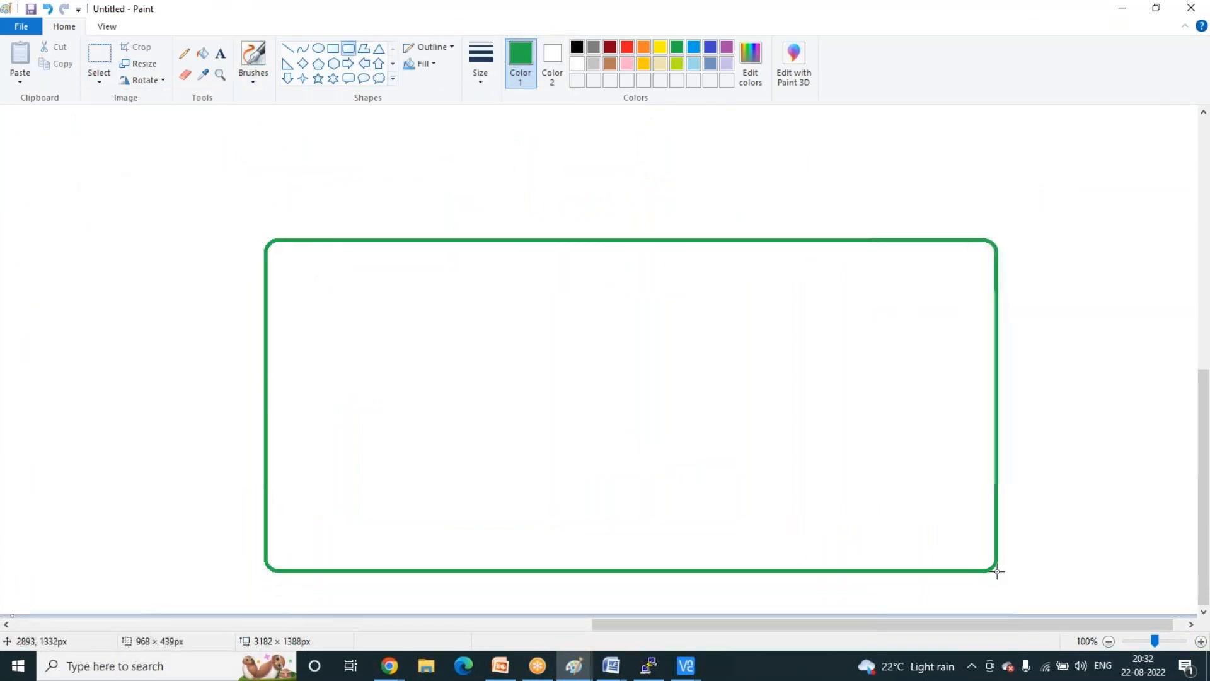
left_click(264, 72)
left_click(313, 104)
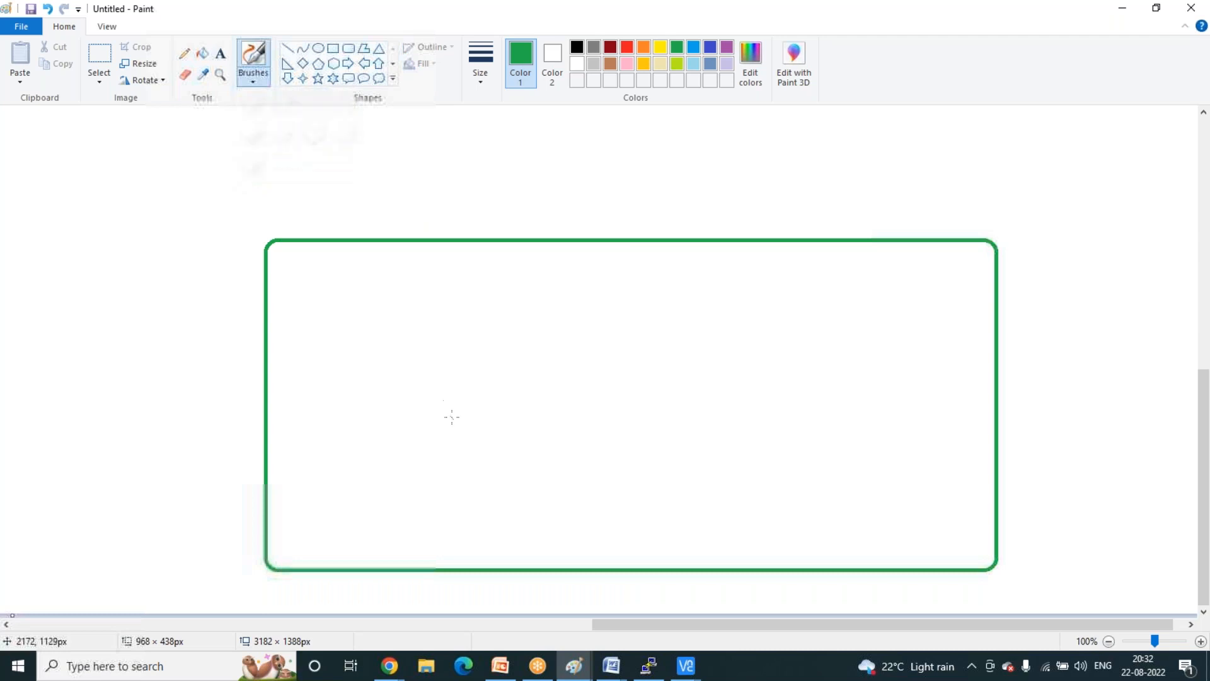
mouse_move(501, 520)
left_mouse_down()
mouse_move(523, 483)
mouse_move(527, 501)
mouse_move(594, 508)
mouse_move(593, 496)
mouse_move(615, 508)
left_mouse_up()
- Draw three small rounded boxes along the top edge of the substrate box
left_click(348, 48)
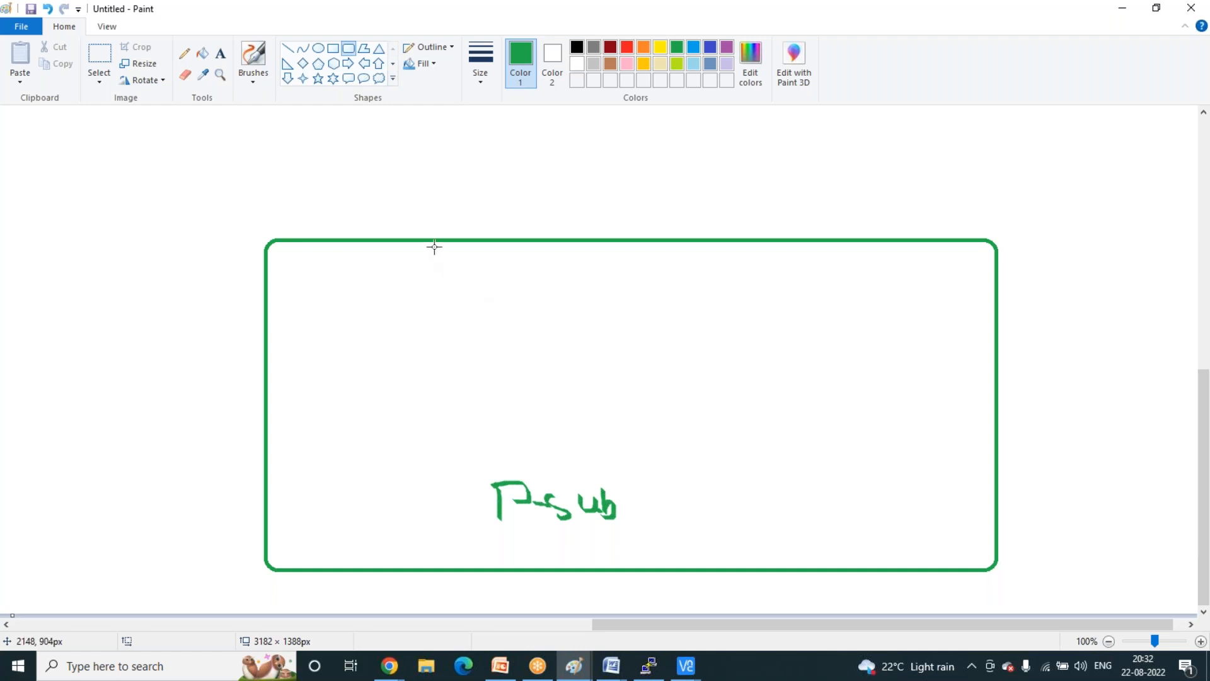
mouse_move(436, 242)
left_mouse_down()
mouse_move(473, 310)
mouse_move(512, 313)
left_mouse_up()
left_click_drag(580, 242, 632, 314)
left_click_drag(724, 242, 786, 310)
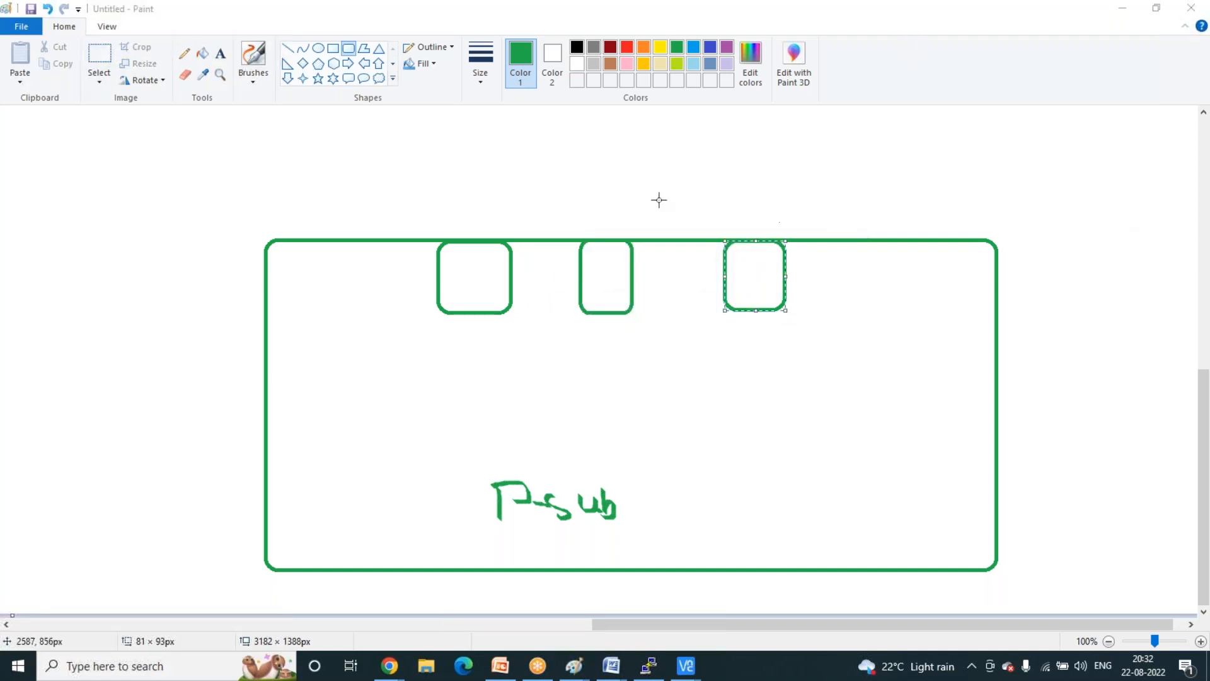
left_click(534, 180)
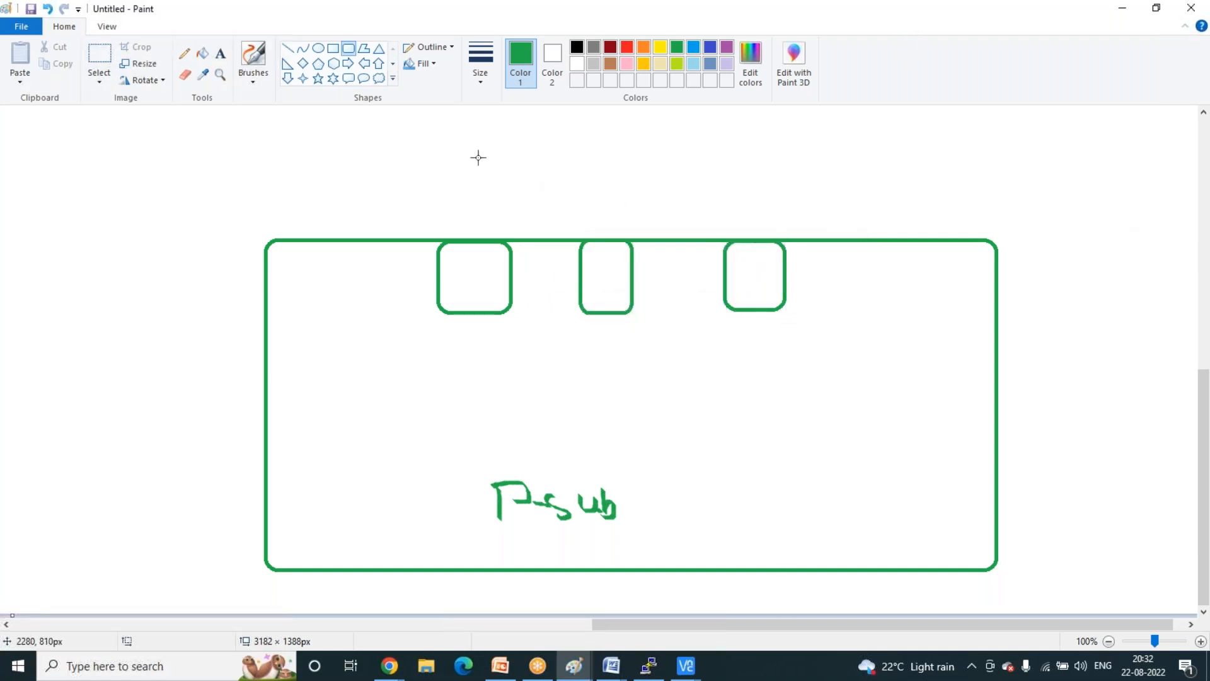
left_click(940, 61)
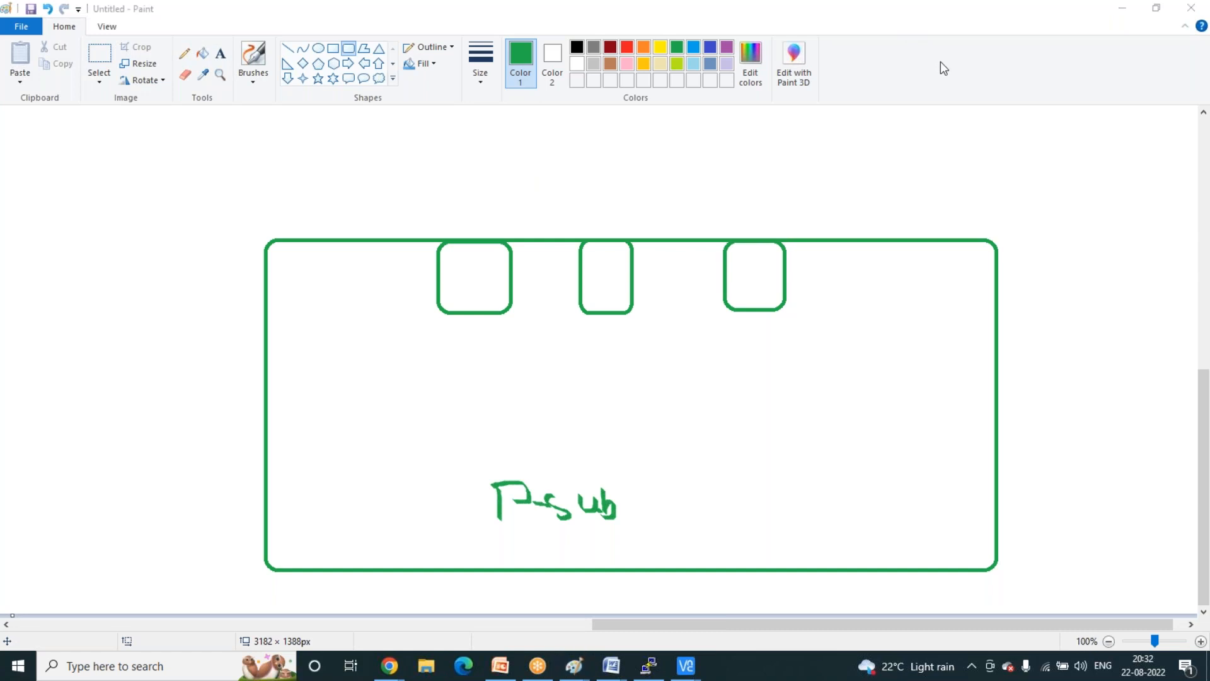
- Draw a gate bar and write n+, n+ and p+ inside the three small boxes
left_click(253, 63)
left_click(518, 167)
left_click_drag(508, 219, 579, 219)
mouse_move(467, 271)
left_mouse_down()
mouse_move(470, 292)
mouse_move(495, 291)
mouse_move(510, 265)
mouse_move(495, 292)
left_mouse_up()
mouse_move(586, 272)
left_mouse_down()
mouse_move(608, 296)
mouse_move(616, 259)
mouse_move(620, 284)
left_mouse_up()
left_click_drag(744, 272, 748, 305)
mouse_move(741, 275)
left_mouse_down()
mouse_move(758, 273)
mouse_move(751, 286)
mouse_move(768, 273)
left_mouse_up()
left_click_drag(763, 259, 764, 289)
- Add the B, G, S and D terminal labels with their connecting lines
mouse_move(756, 204)
left_mouse_down()
mouse_move(761, 244)
mouse_move(773, 181)
mouse_move(780, 225)
left_mouse_up()
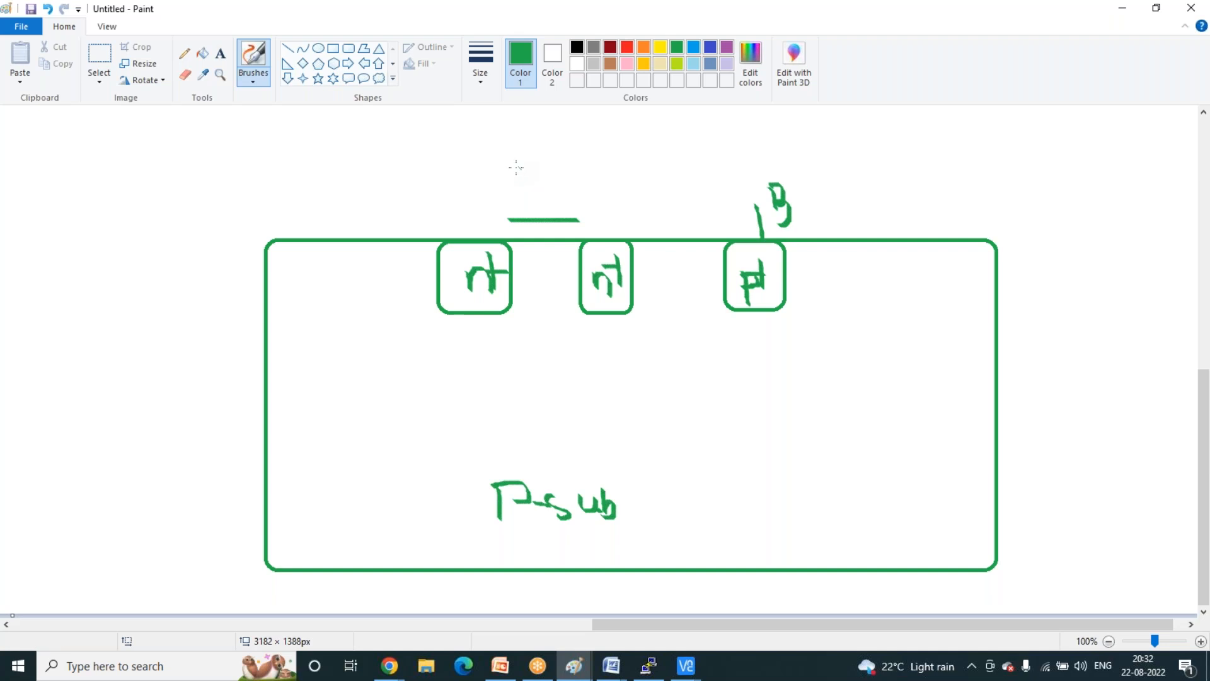
mouse_move(539, 184)
left_mouse_down()
mouse_move(540, 221)
mouse_move(552, 159)
mouse_move(568, 190)
left_mouse_up()
left_click_drag(475, 182, 474, 239)
left_click_drag(486, 145, 475, 171)
left_click_drag(613, 184, 613, 233)
left_click_drag(617, 163, 619, 203)
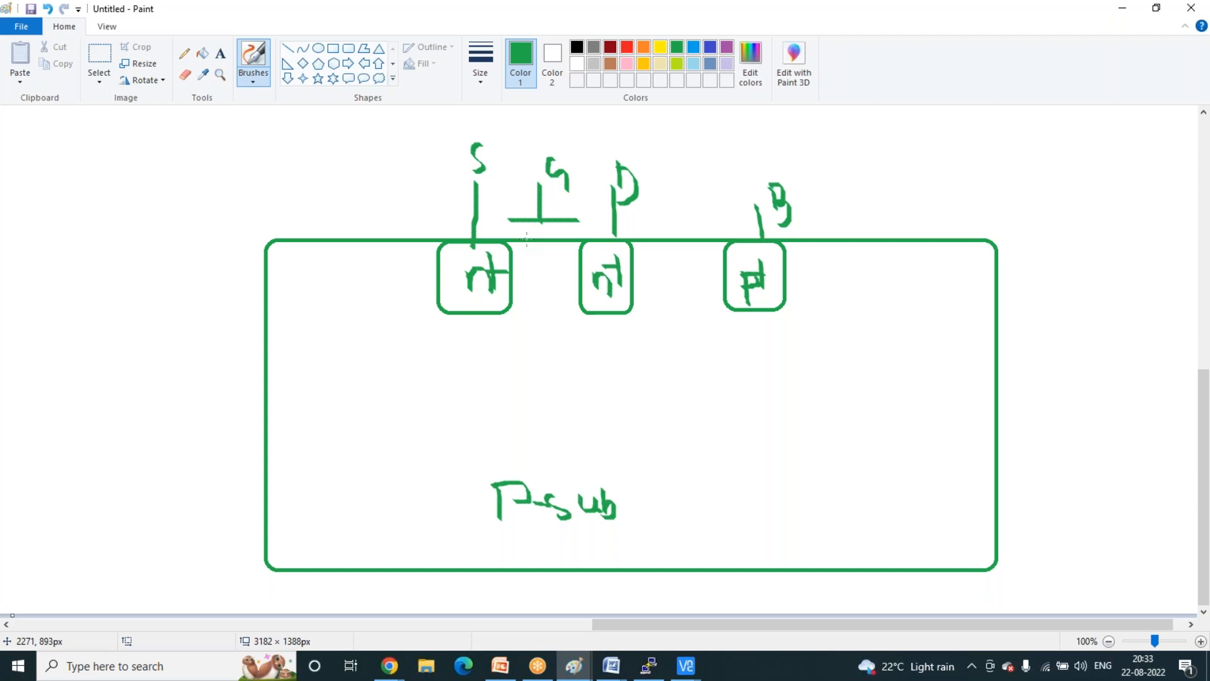
- Select a rectangle in the pmos layout and zoom in on it
left_click(687, 668)
left_click(712, 629)
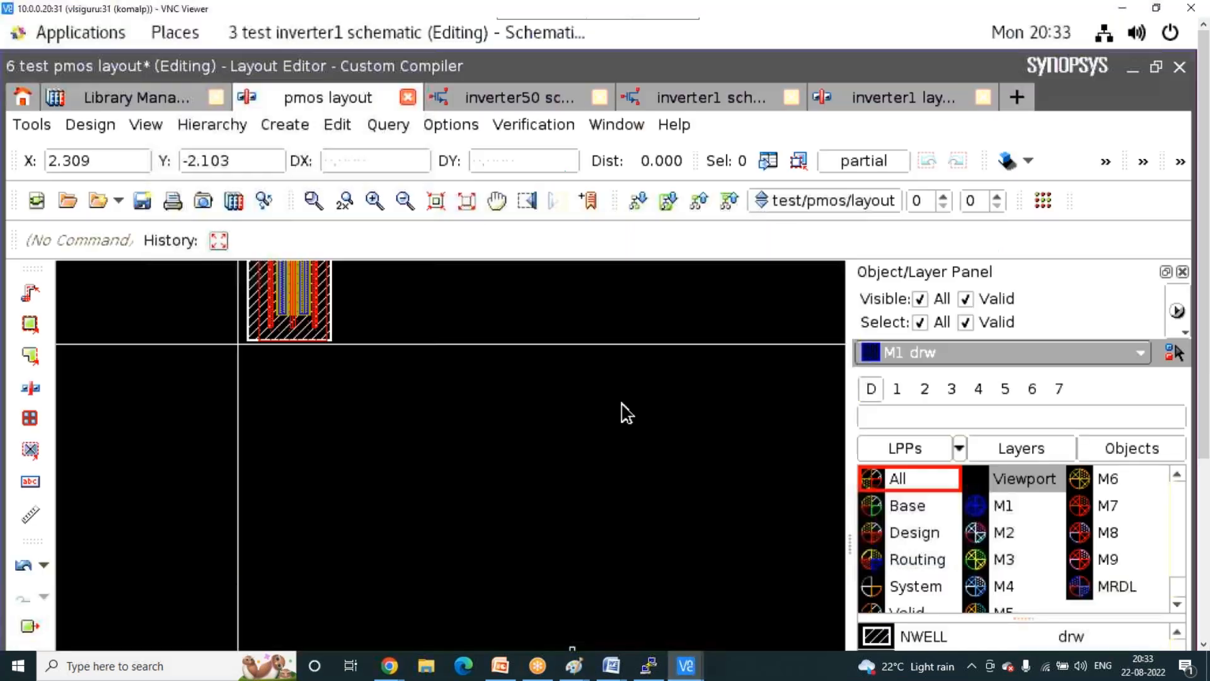
left_click(258, 324)
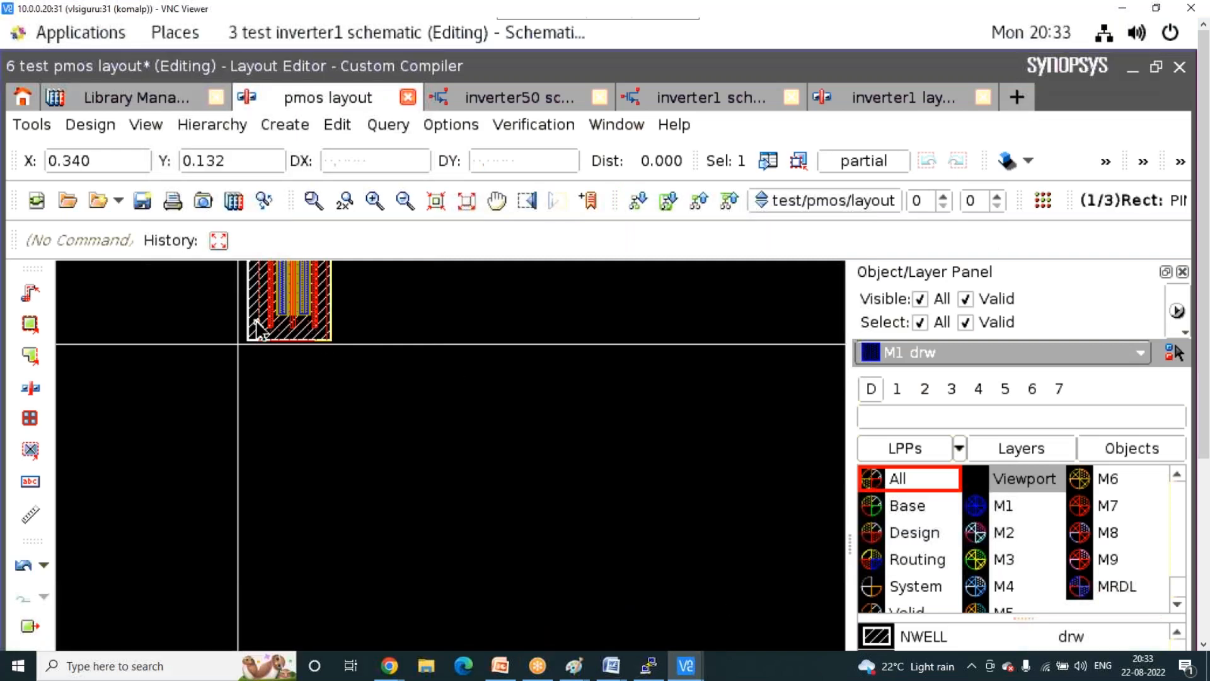
scroll(257, 324, "up", 2)
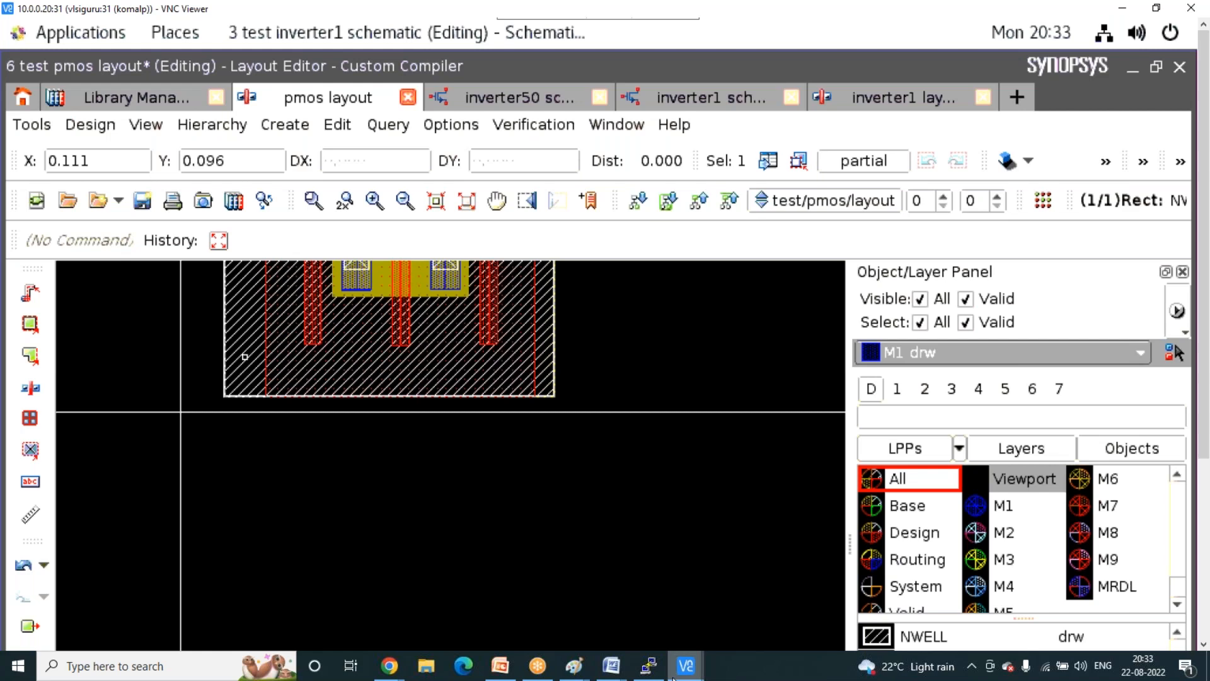
- Draw an arrow under the P-sub label in the sketch, then return to the layout
mouse_move(577, 665)
left_click(536, 627)
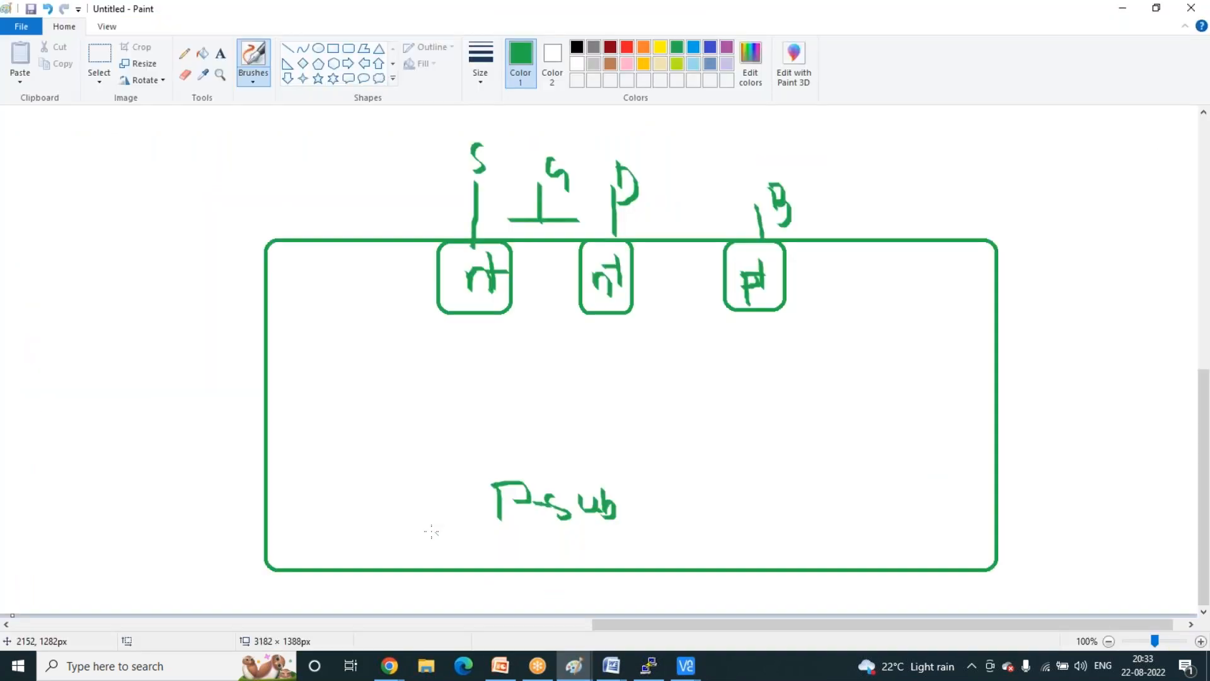
mouse_move(512, 537)
left_mouse_down()
mouse_move(599, 536)
mouse_move(590, 557)
left_mouse_up()
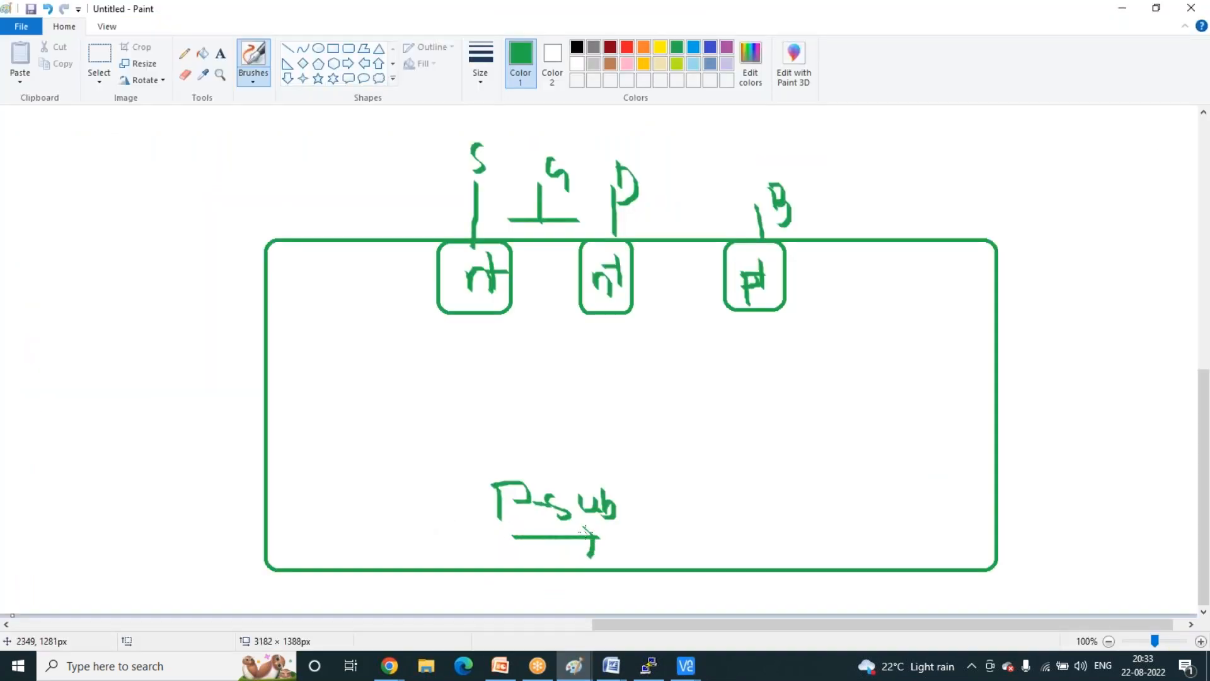
left_click(682, 668)
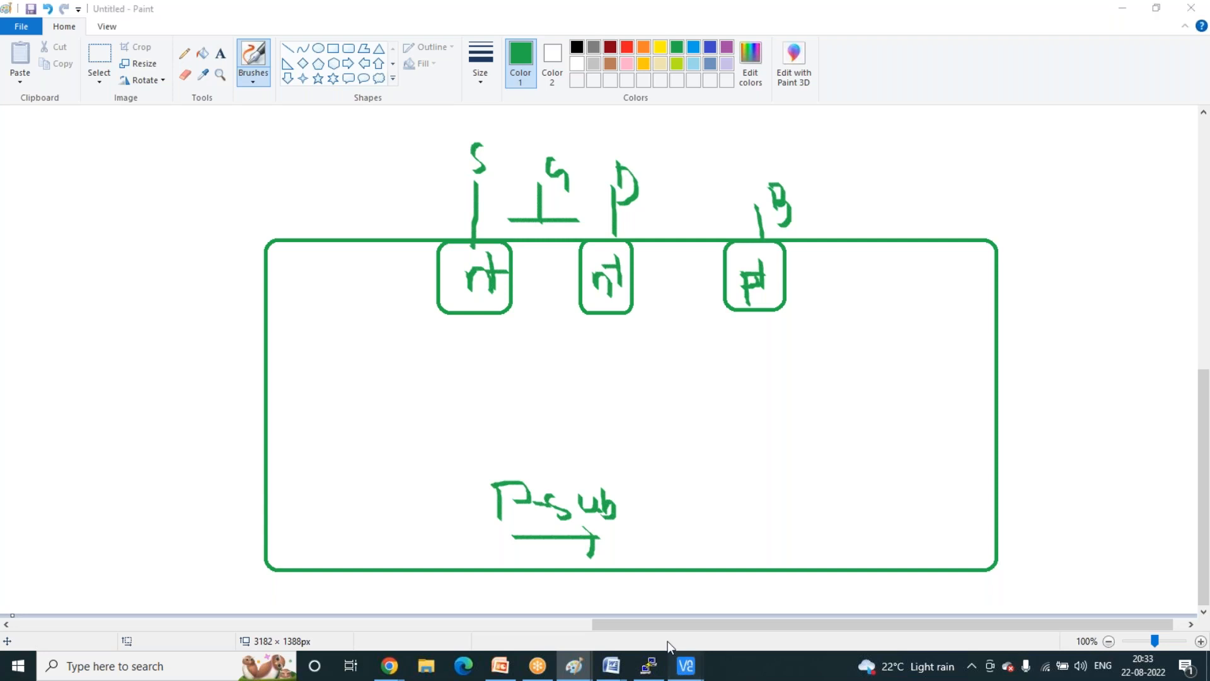
left_click(722, 629)
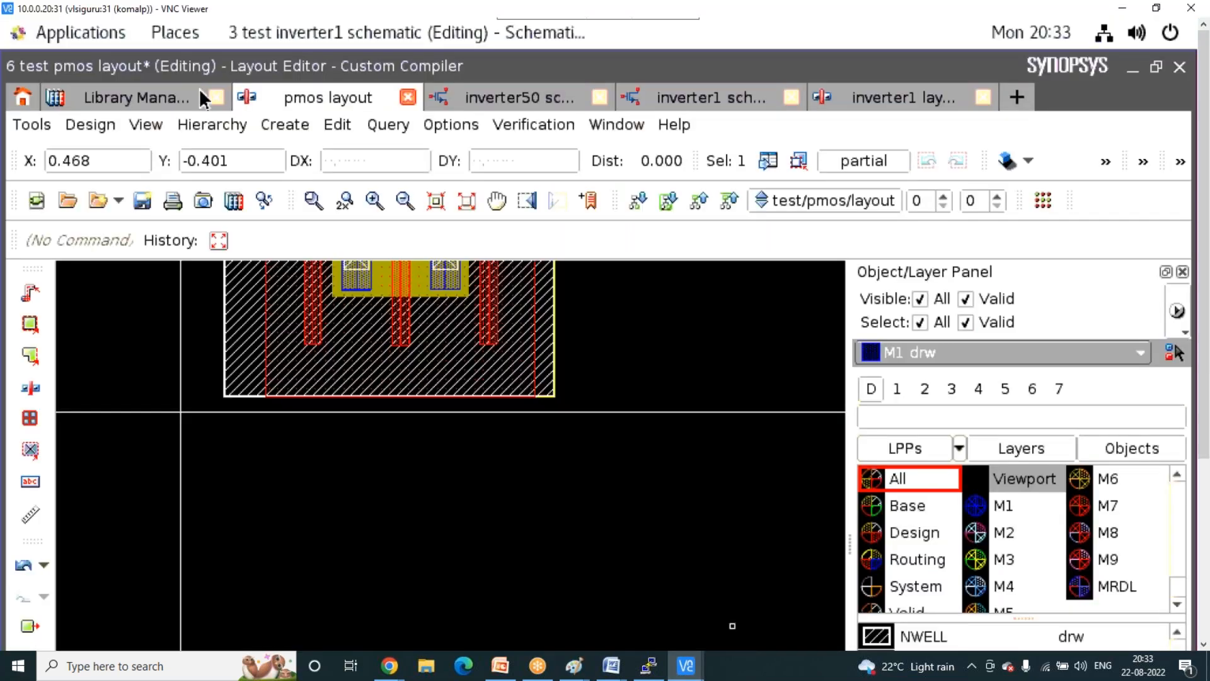
- Open the test library's nmos layout view, dismissing the Define Logical Source dialog
left_click(154, 101)
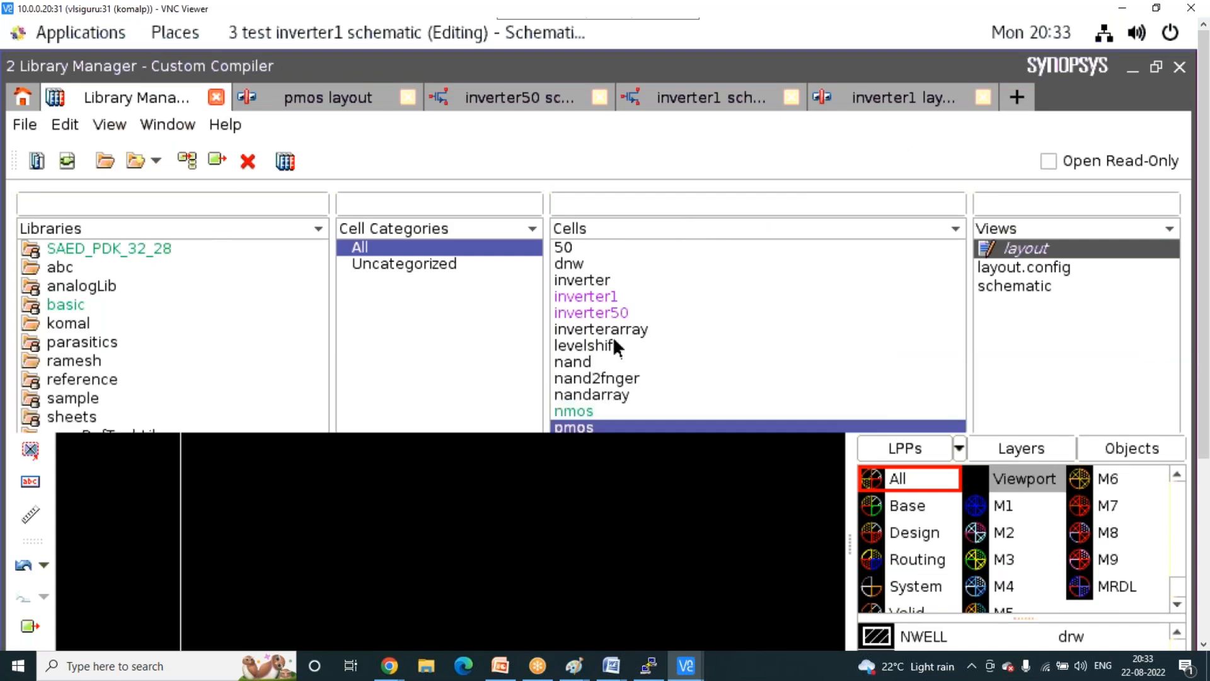
right_click(1042, 247)
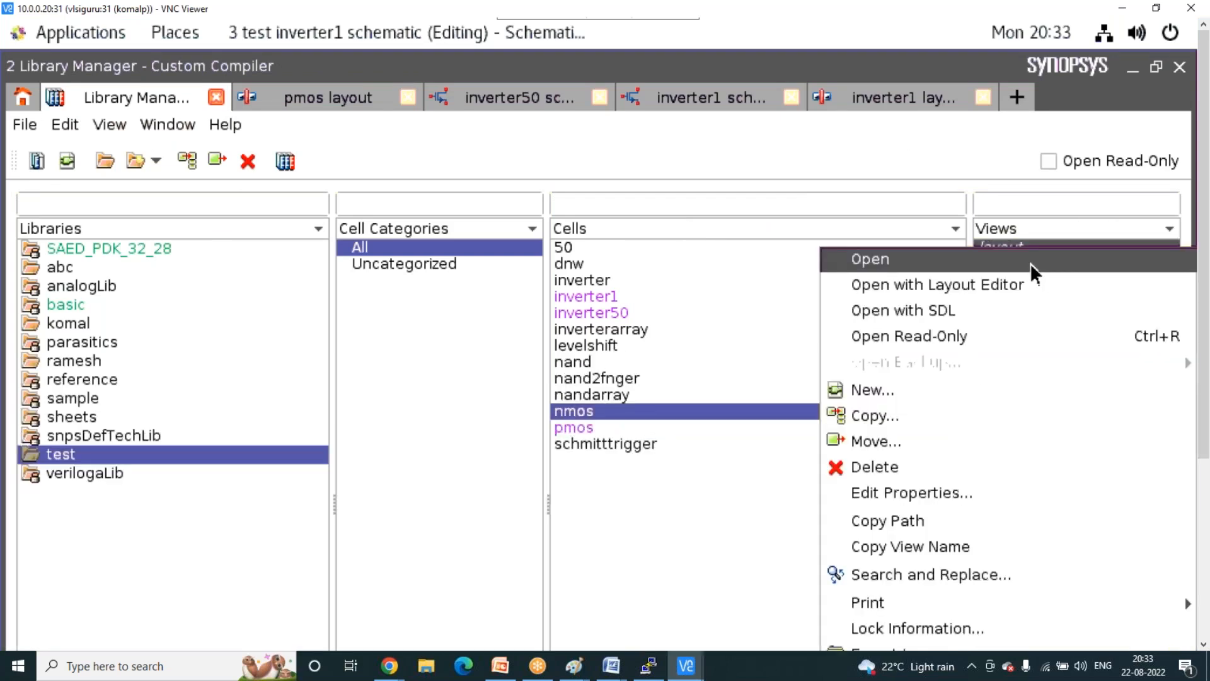
left_click(1030, 263)
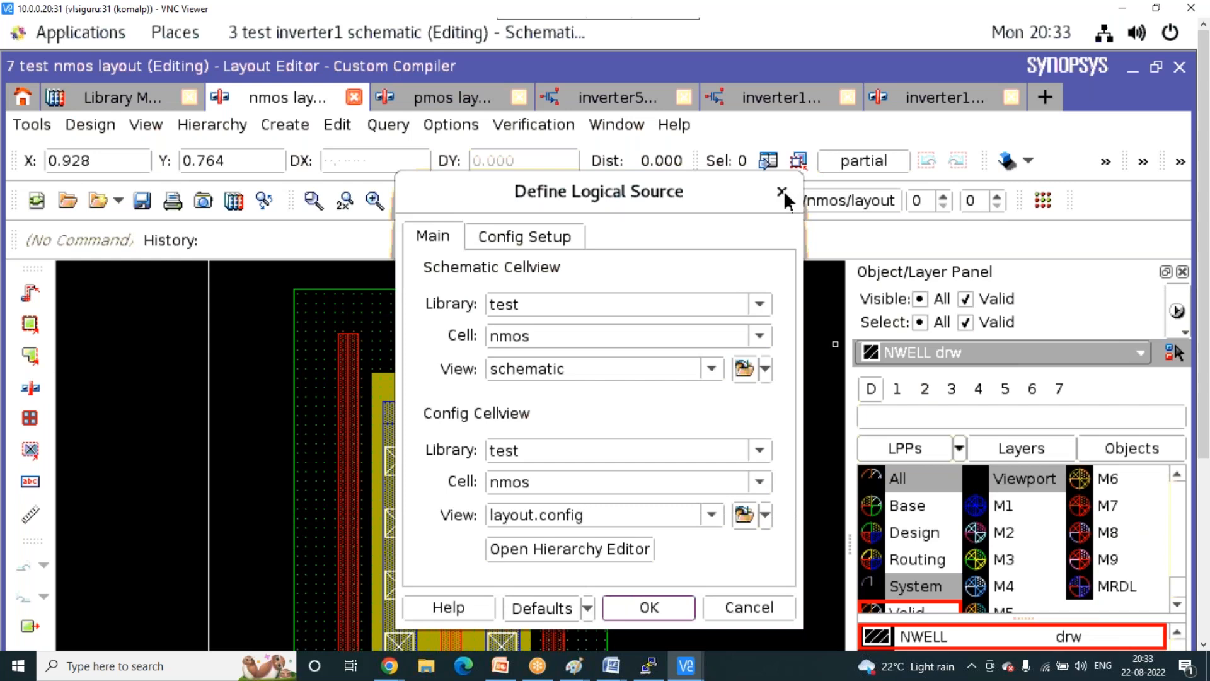
left_click(782, 191)
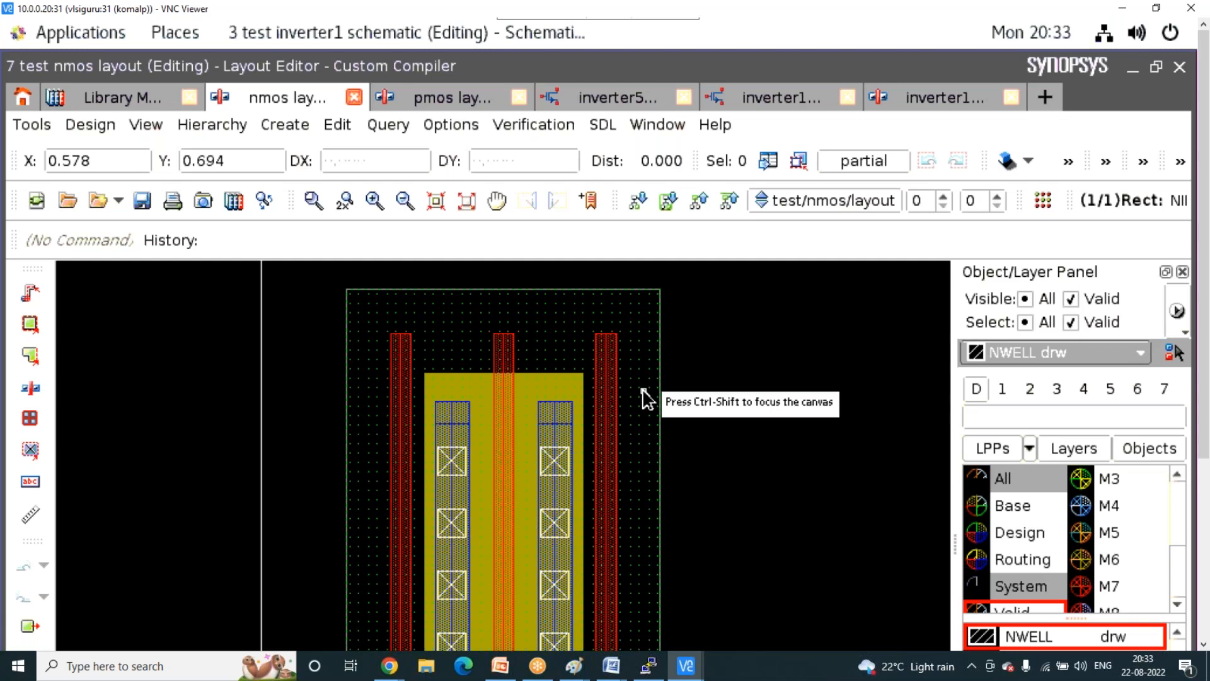
- Hide every layer in the nmos layout by unchecking Visible All and Valid
scroll(646, 400, "down", 1)
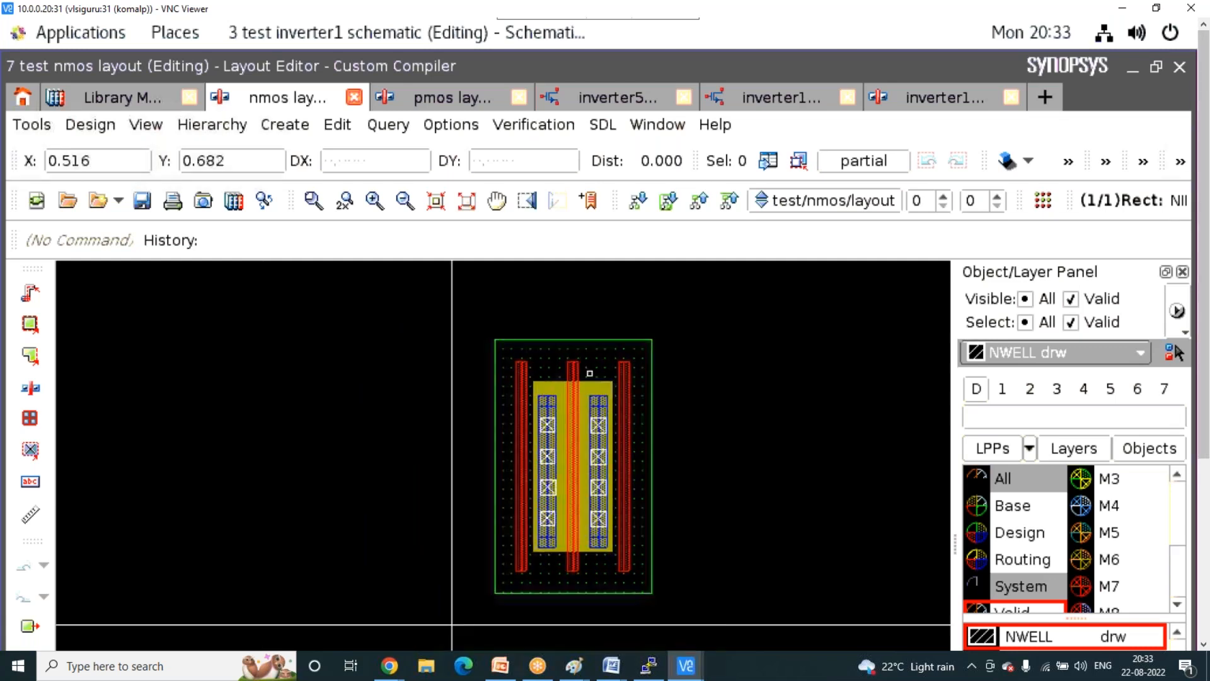
left_click(1203, 505)
left_click(1024, 479)
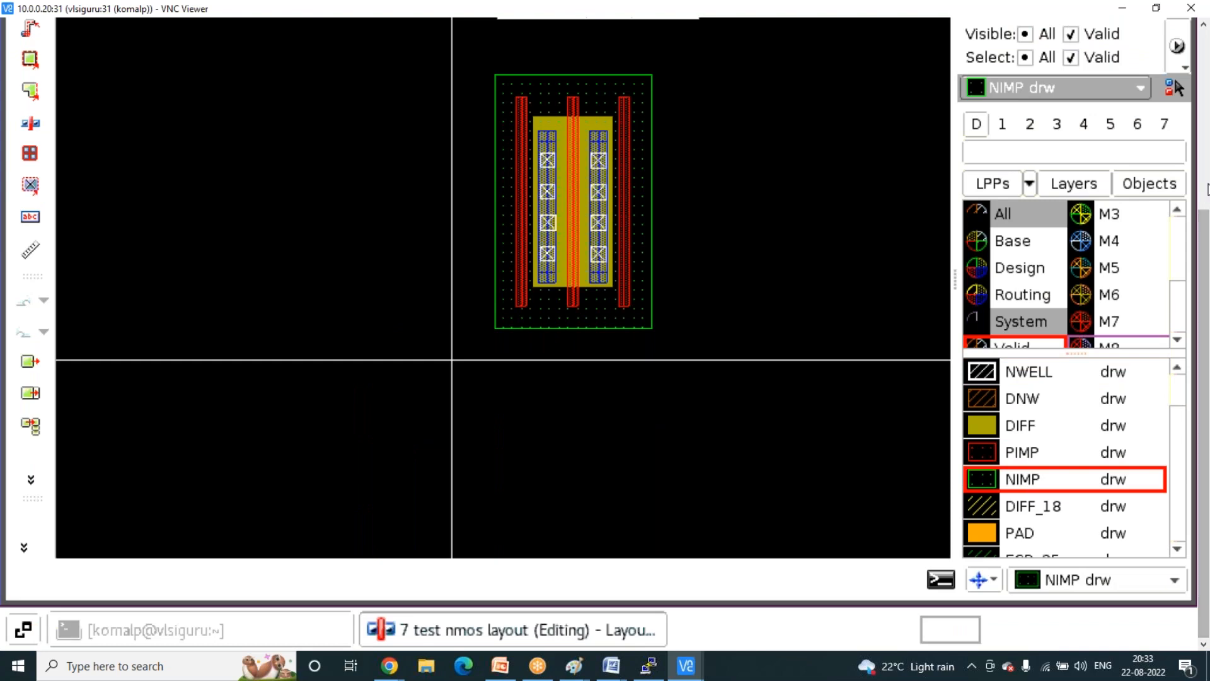
left_click(1205, 189)
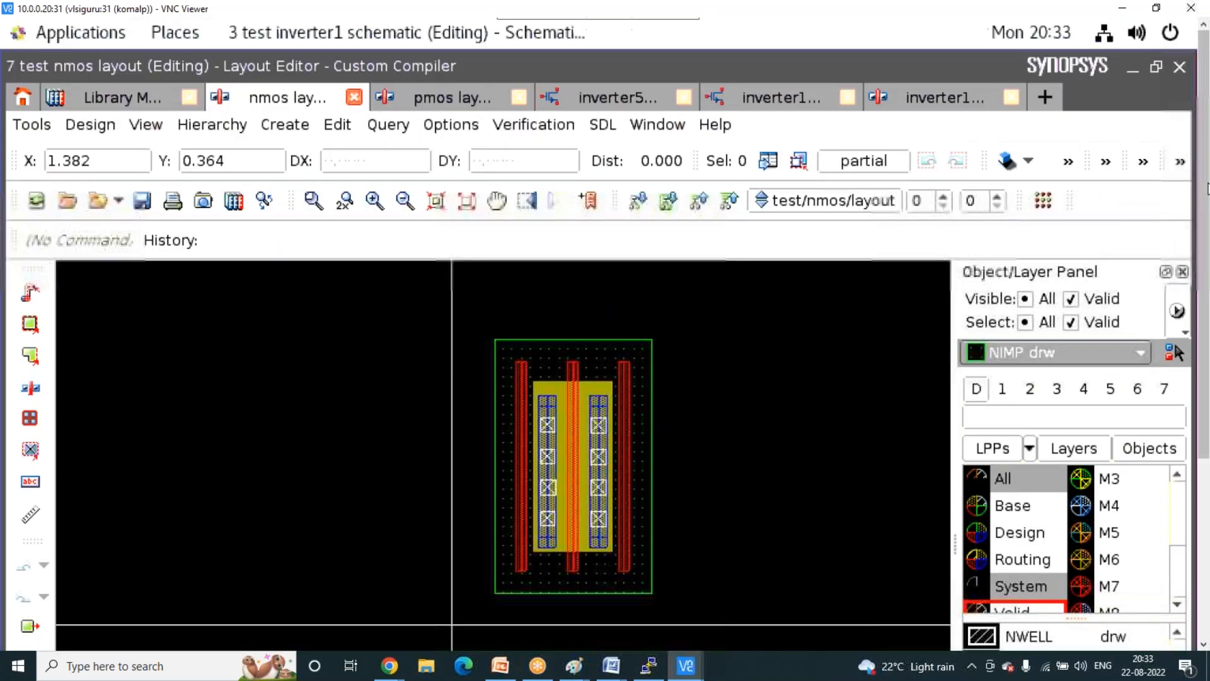
left_click(1026, 298)
left_click(1205, 575)
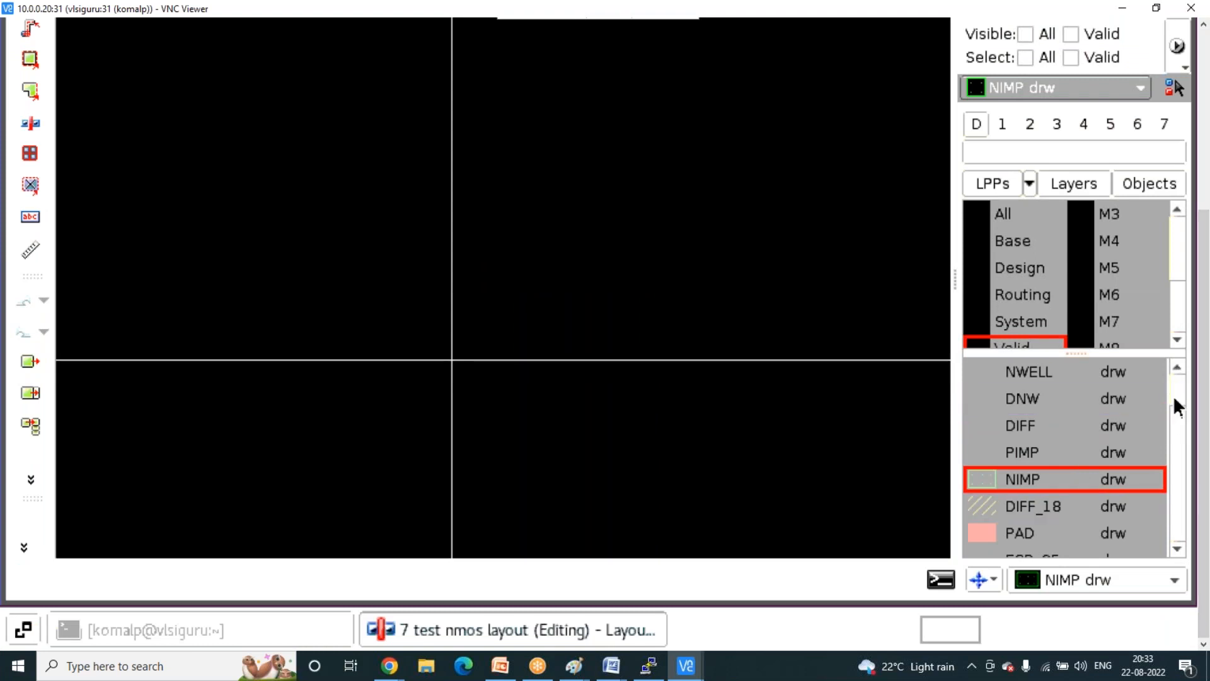
scroll(1174, 396, "down", 2)
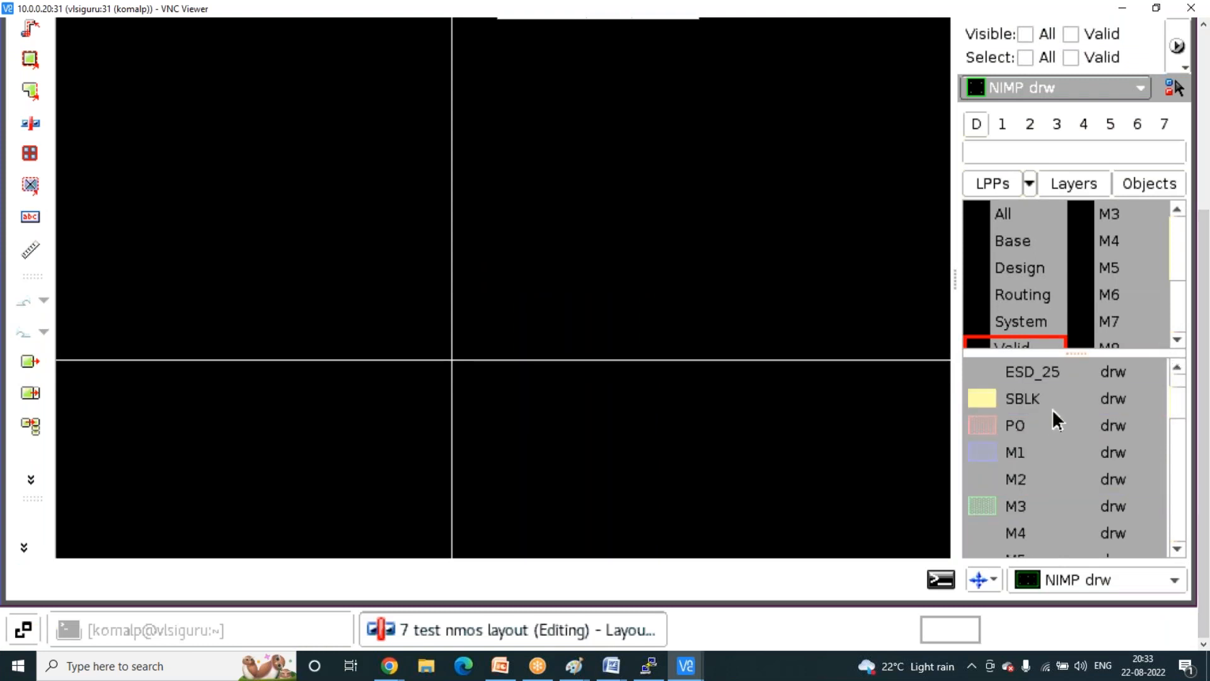
- Reveal the PO, NIMP, DIFF and M1 drw layers one at a time
left_click(1030, 424)
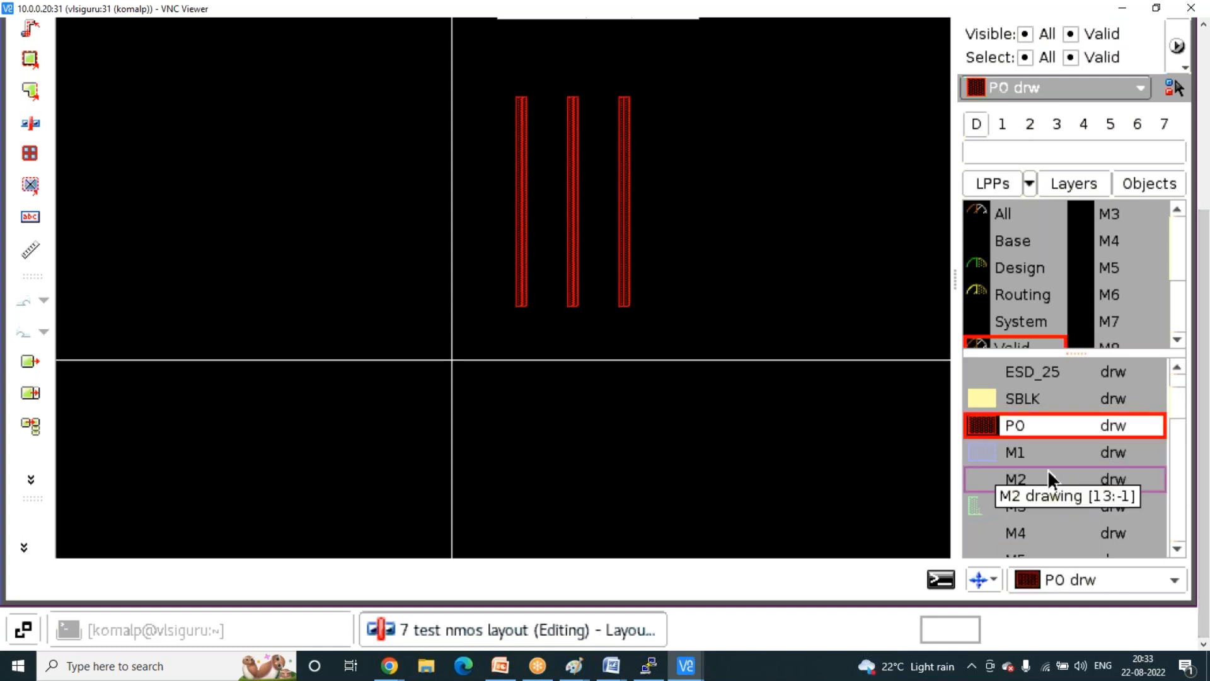
scroll(1048, 467, "down", 2)
scroll(1050, 460, "up", 5)
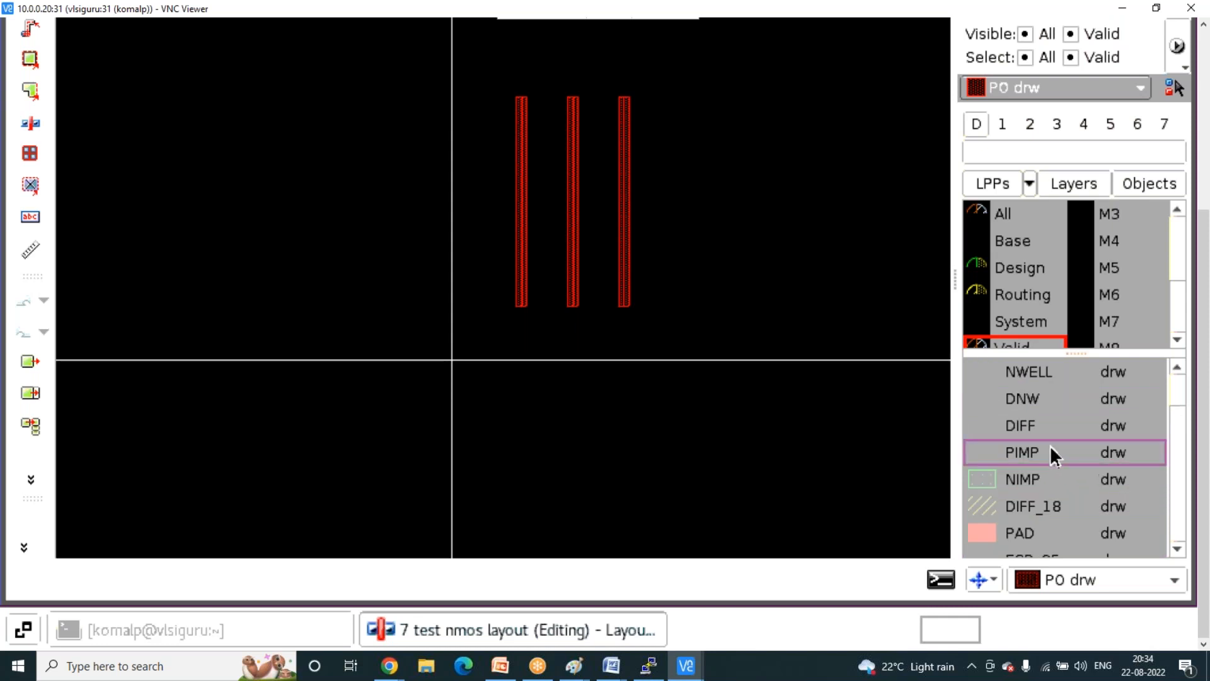
left_click(1031, 481)
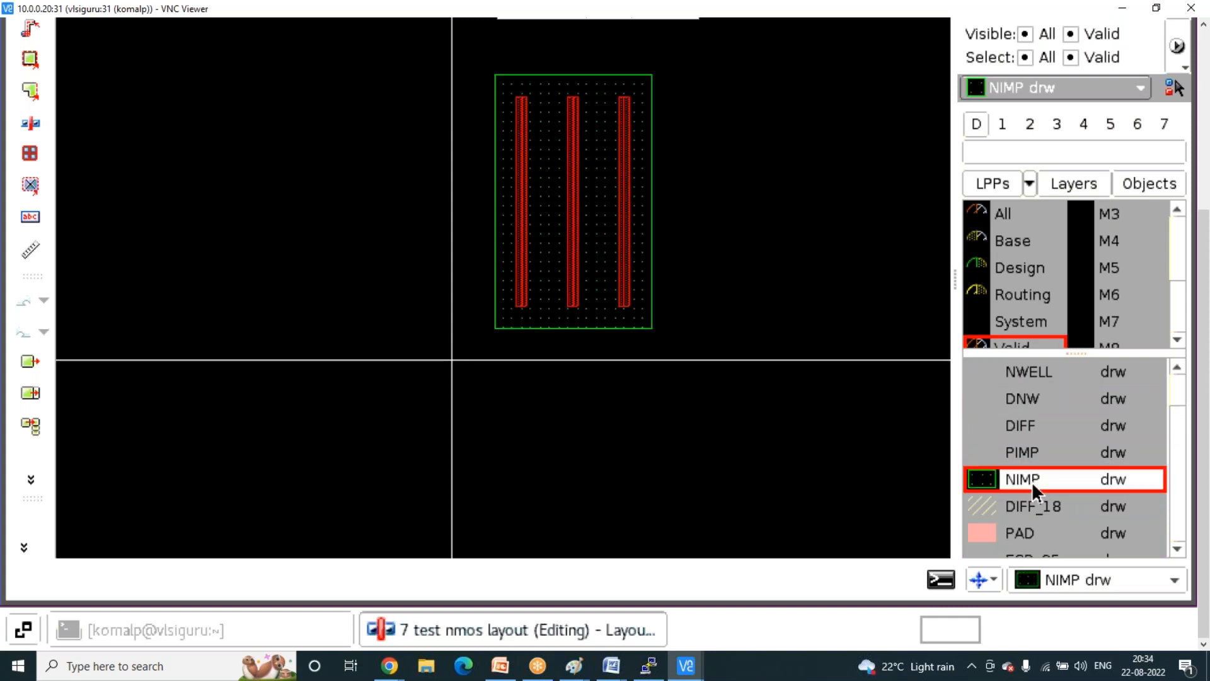
left_click(1015, 422)
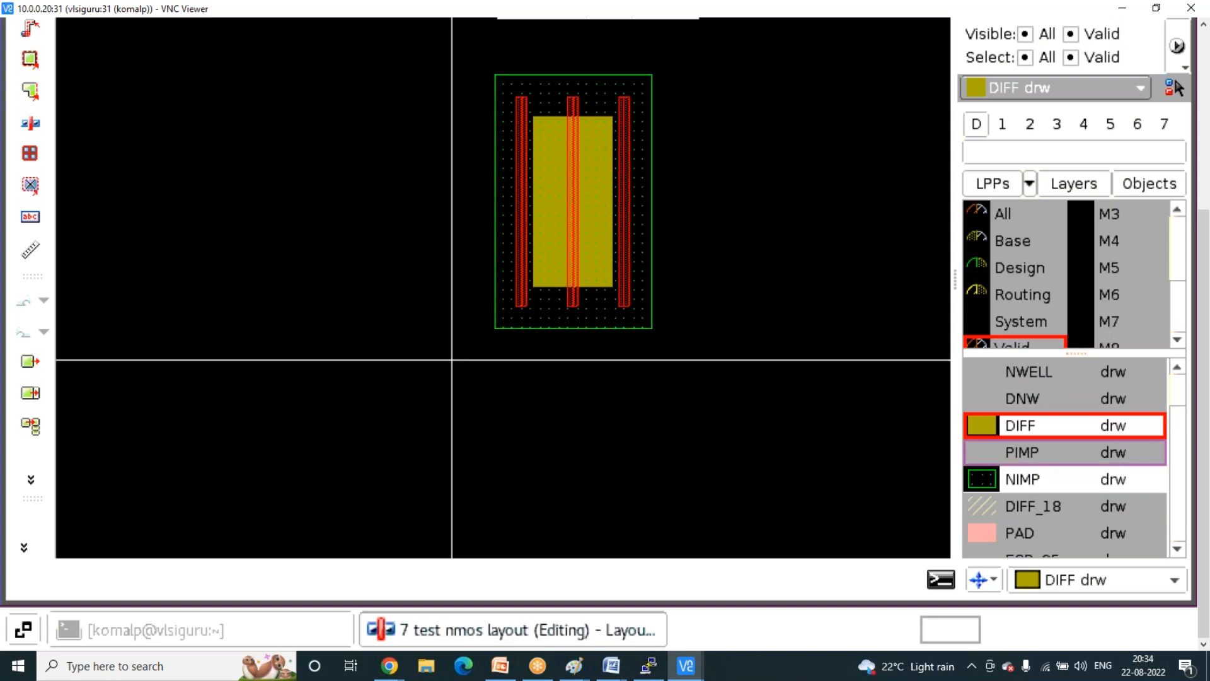
scroll(1058, 467, "down", 2)
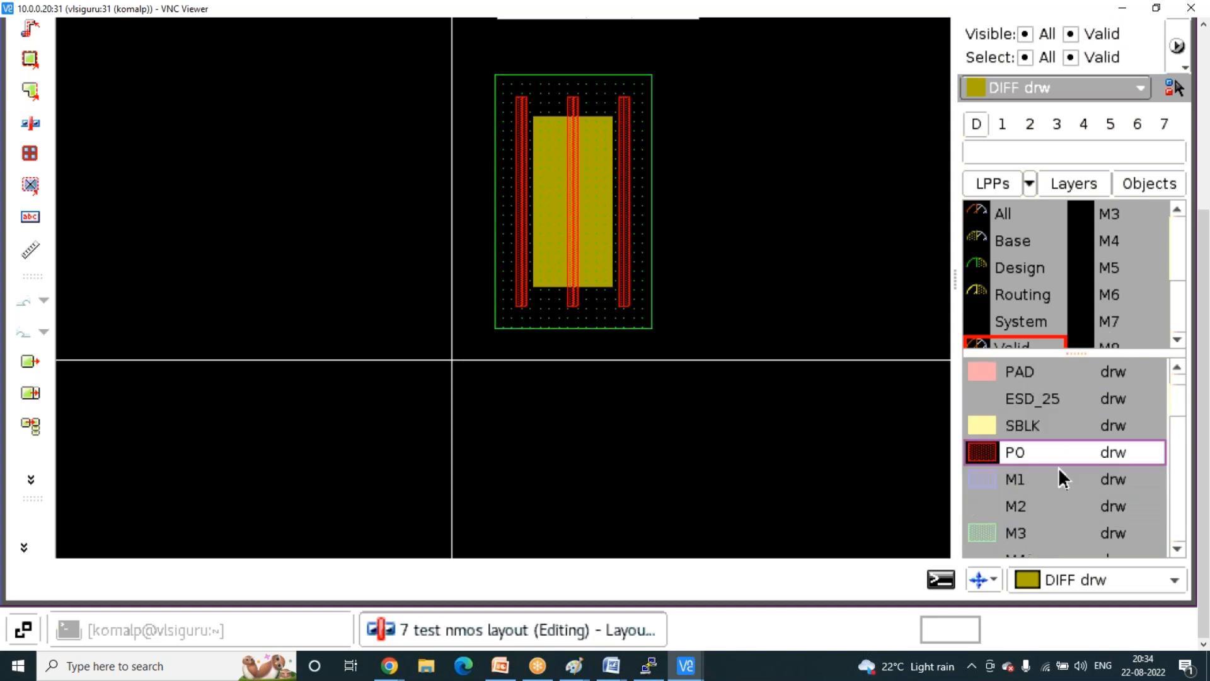
left_click(1025, 479)
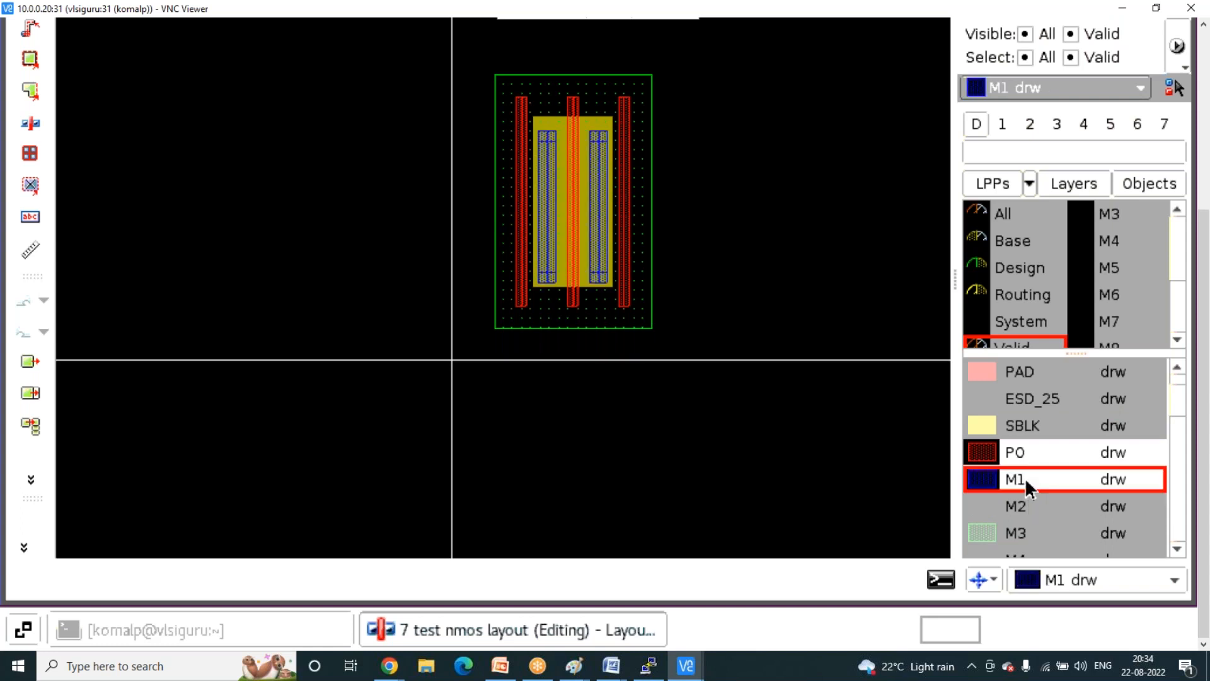
scroll(1025, 478, "up", 2)
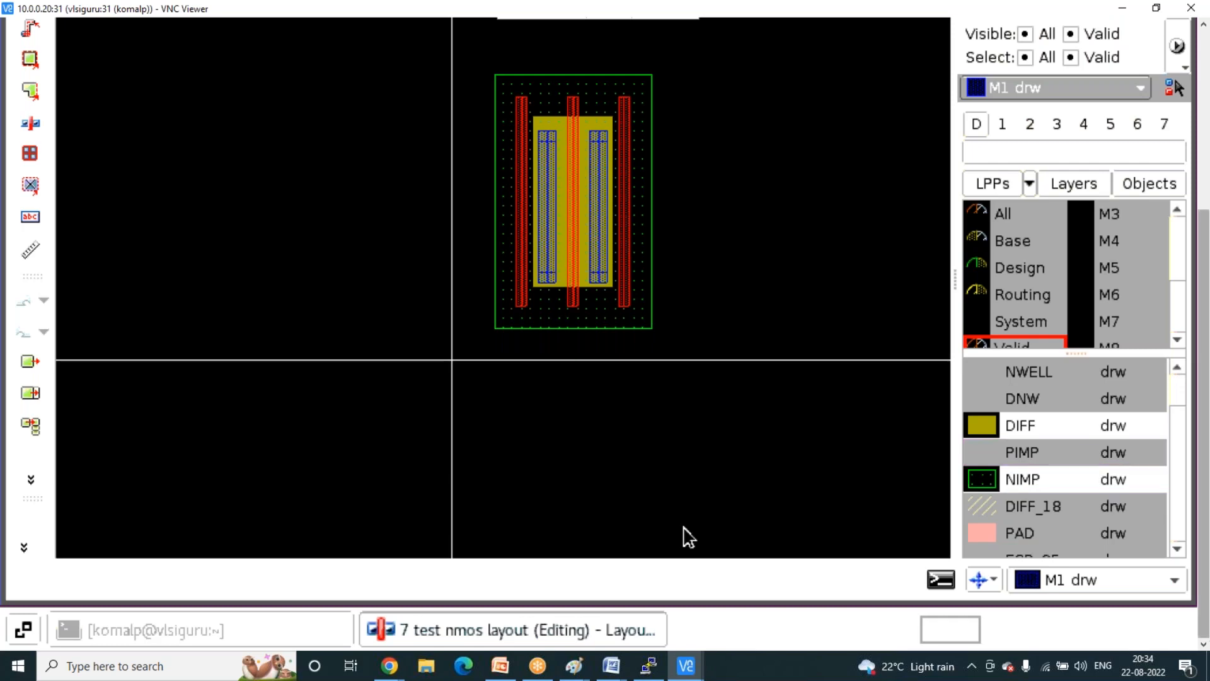
scroll(725, 454, "down", 4)
scroll(721, 445, "down", 2)
scroll(733, 436, "up", 2)
left_click(1203, 169)
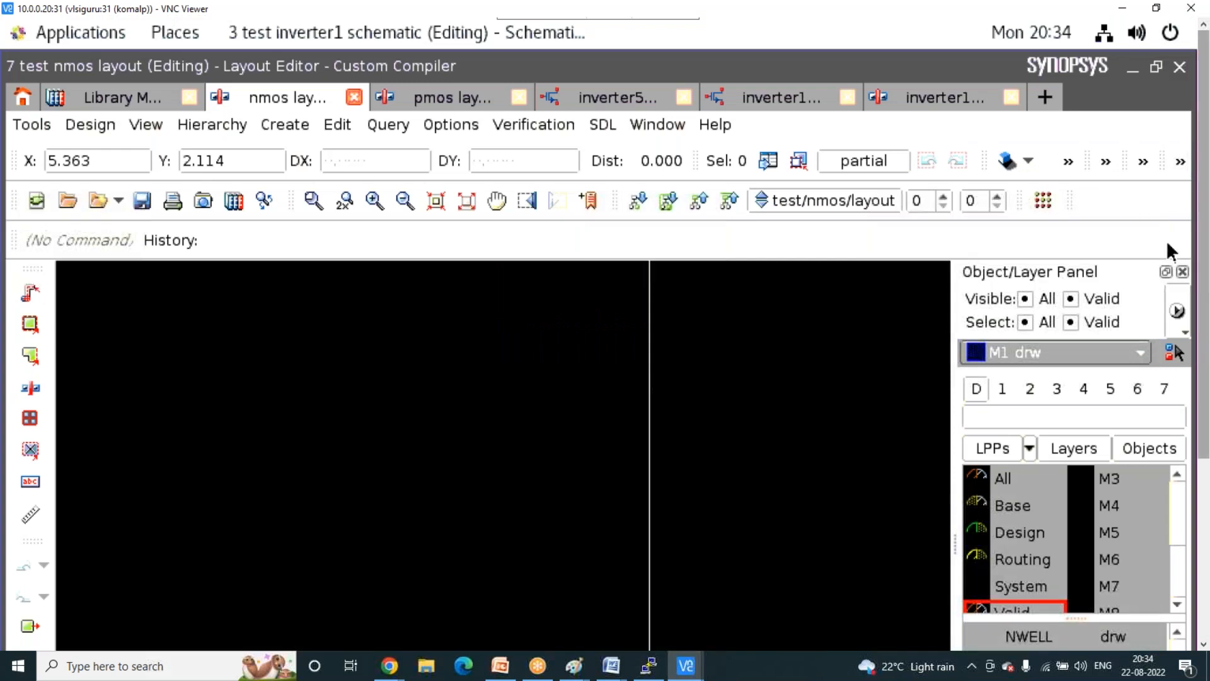
- Switch from the inverter1 schematic to the inverter1 layout tab
left_click(813, 98)
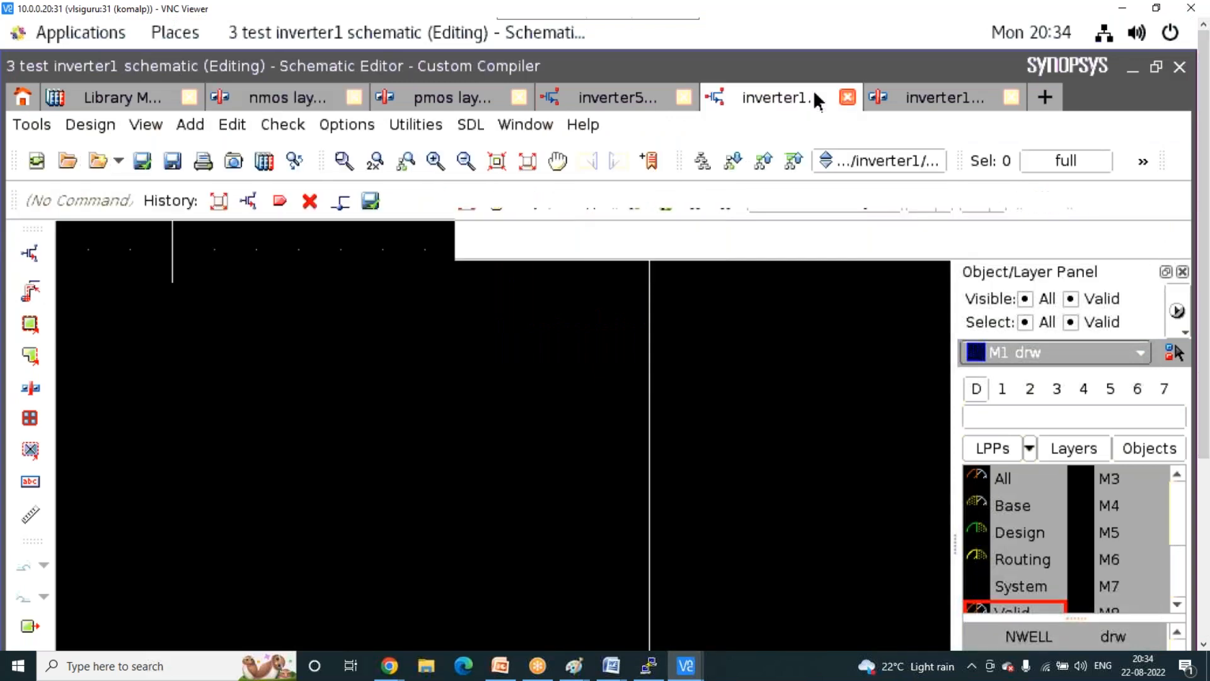
left_click(930, 99)
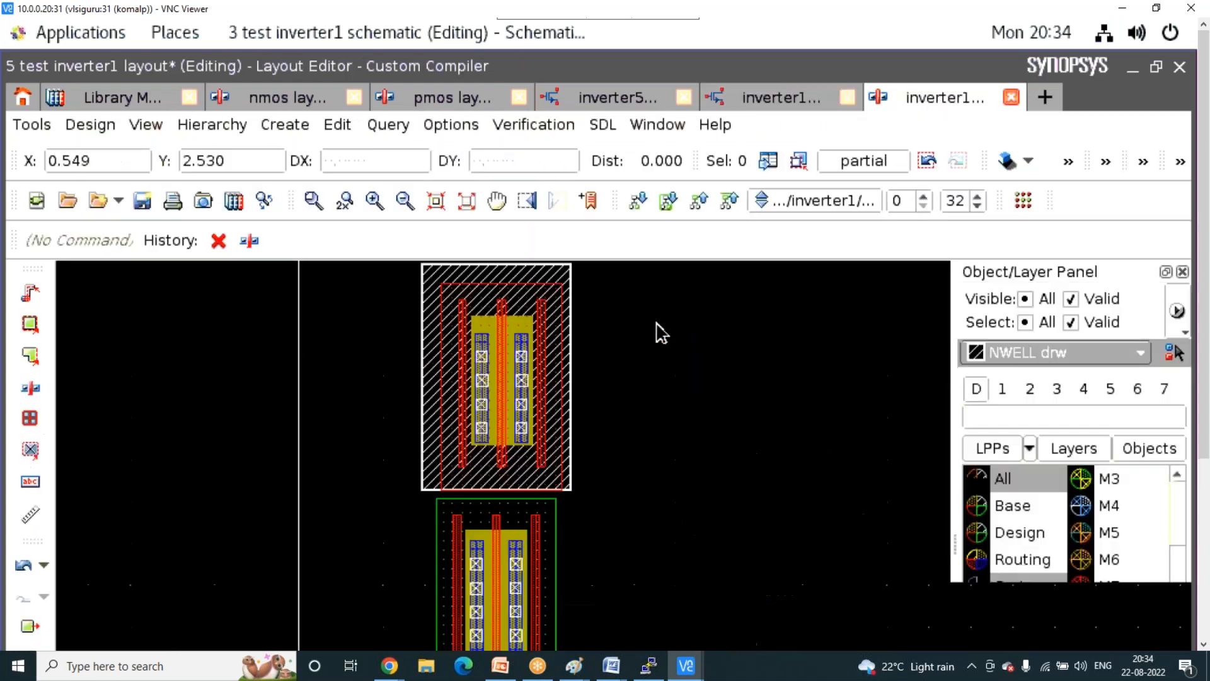
scroll(702, 394, "down", 2)
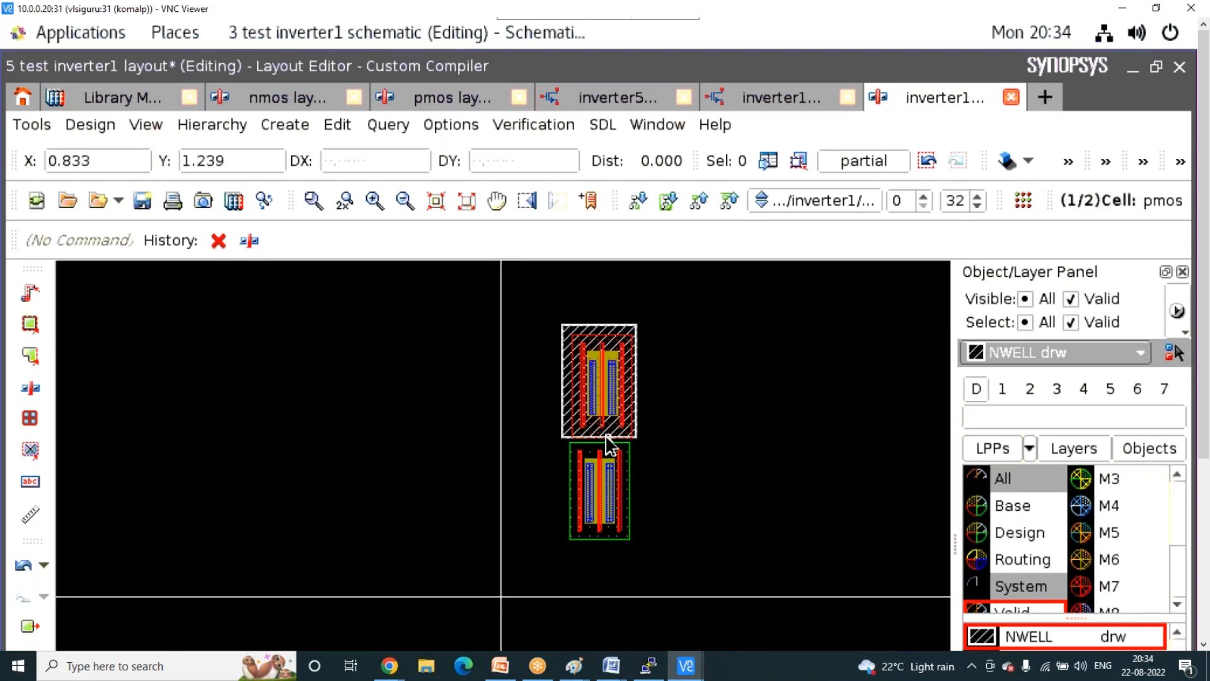
scroll(610, 445, "up", 2)
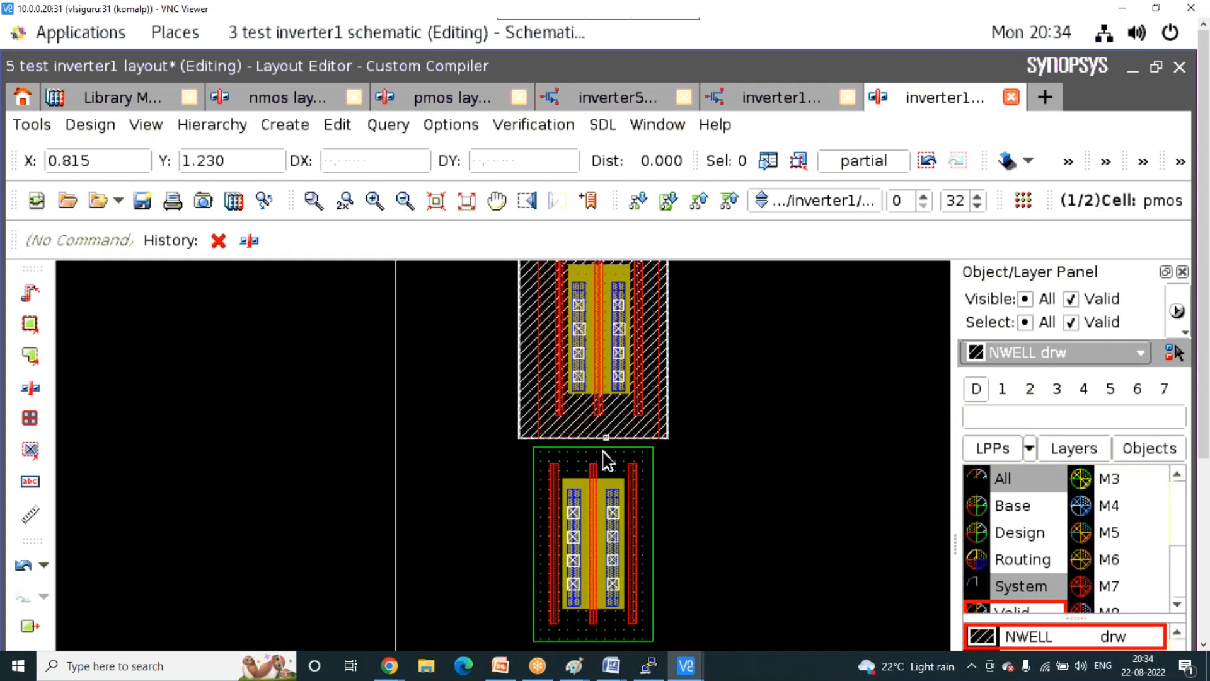
scroll(606, 459, "up", 2)
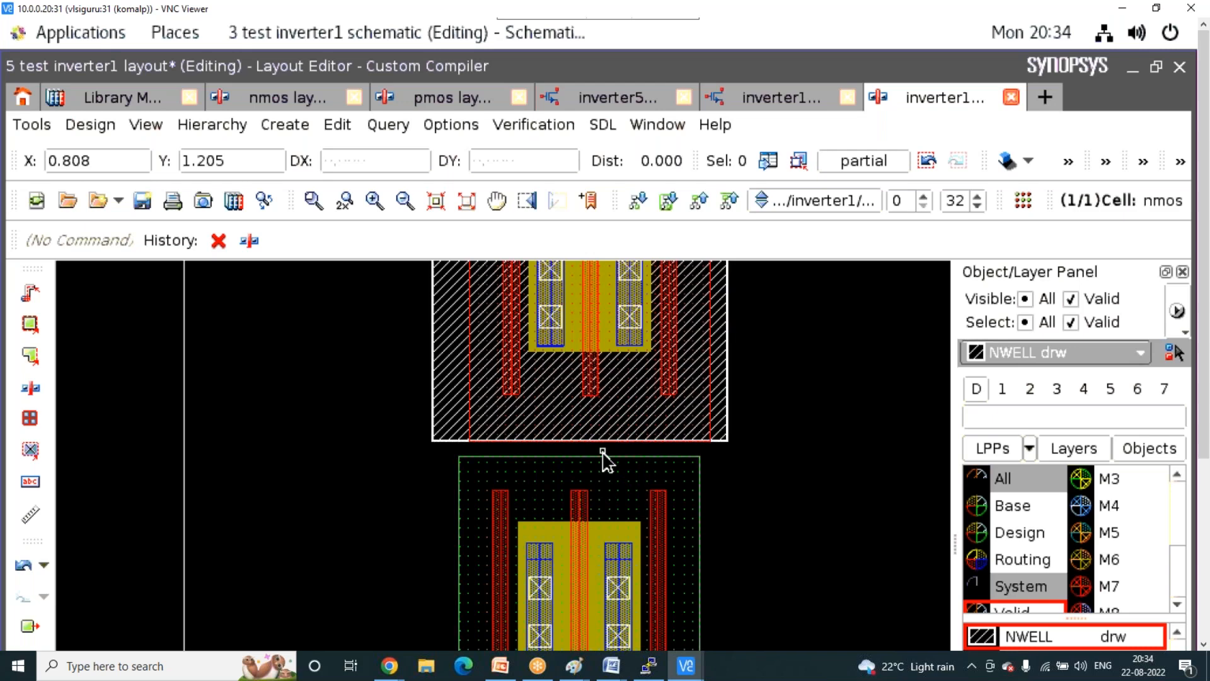
- Undo the accidental deletion of the nmos transistor and fit the inverter layout in view
key("m")
left_click(600, 465)
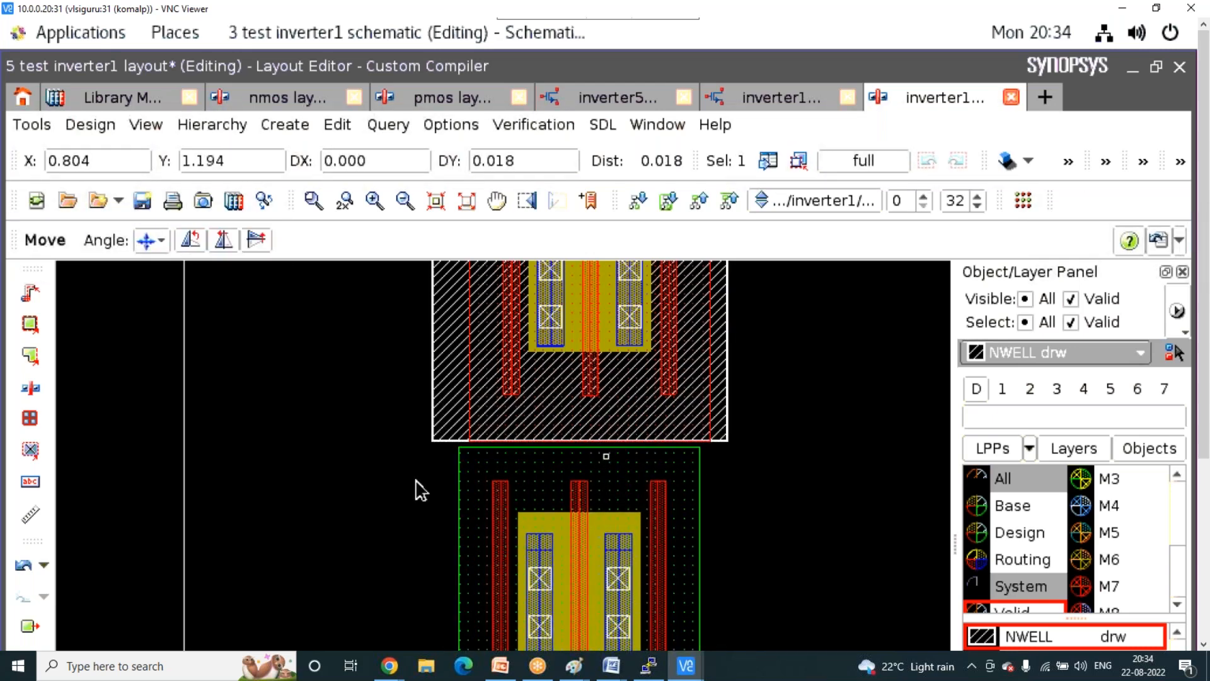
key("Delete")
key("u")
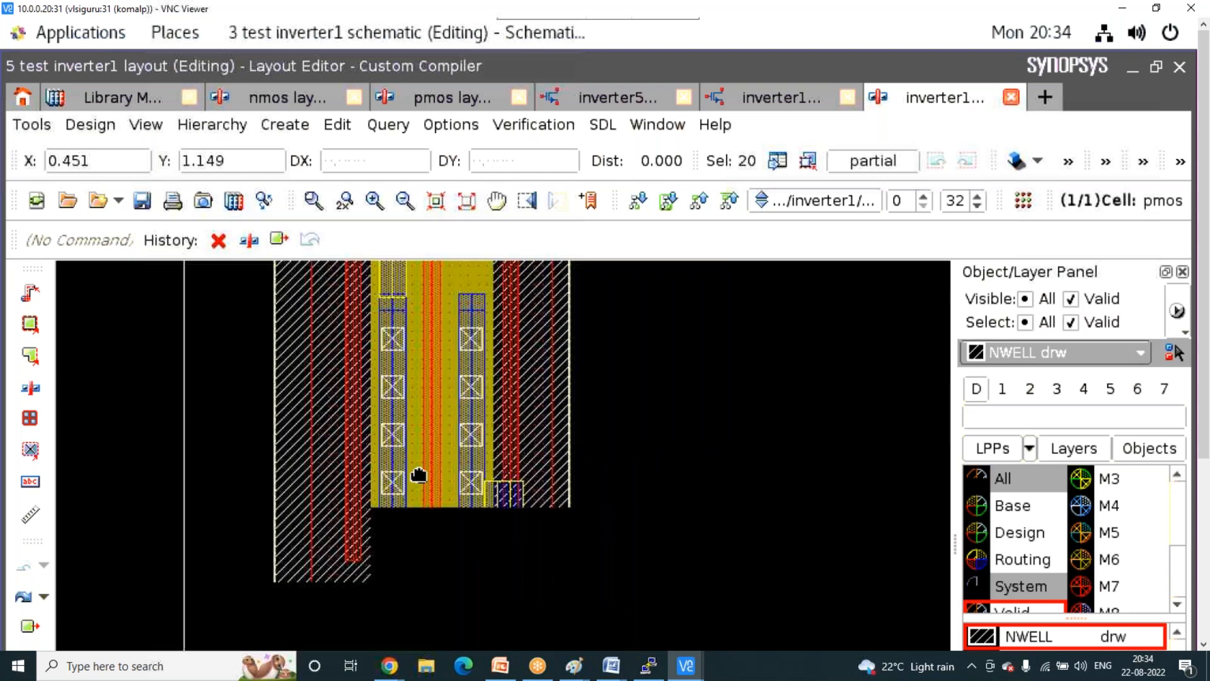
left_click(419, 474)
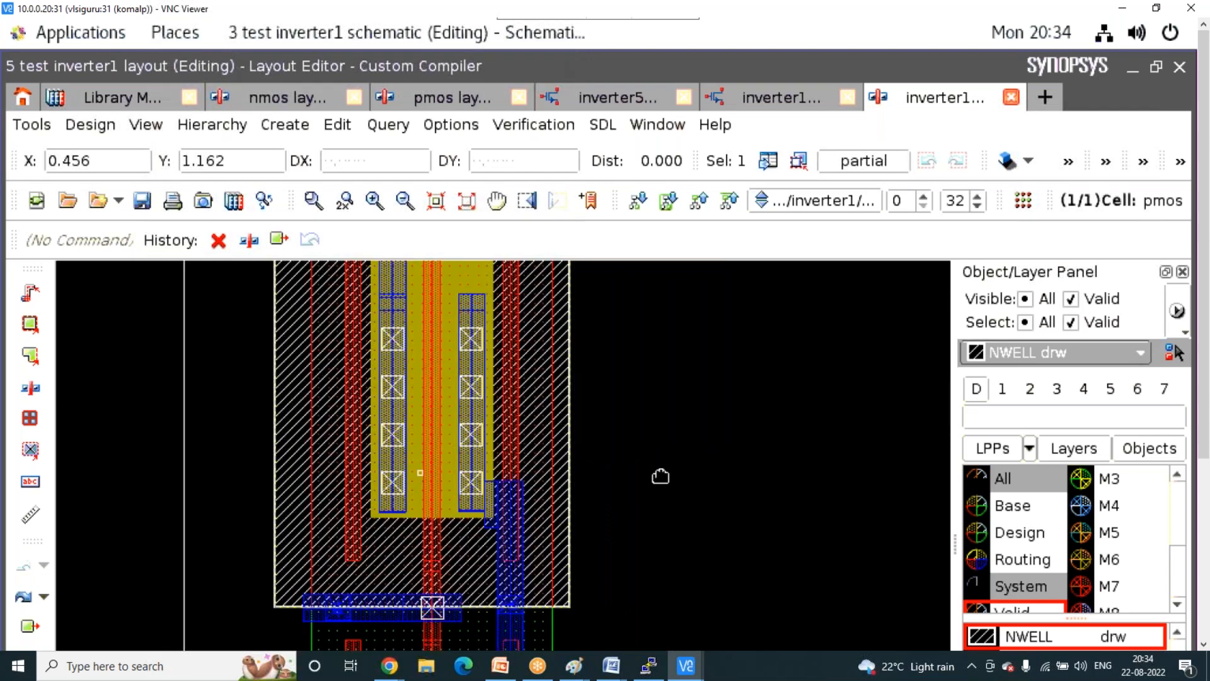
left_click(660, 476)
scroll(660, 476, "down", 6)
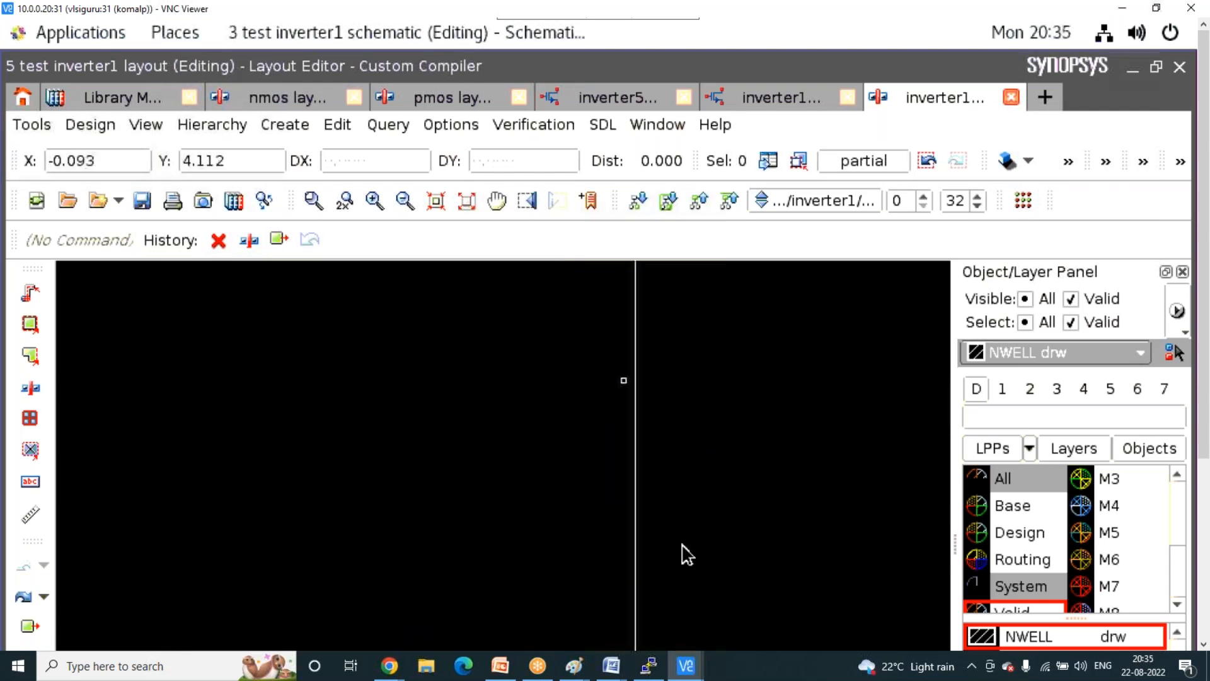
scroll(687, 529, "down", 2)
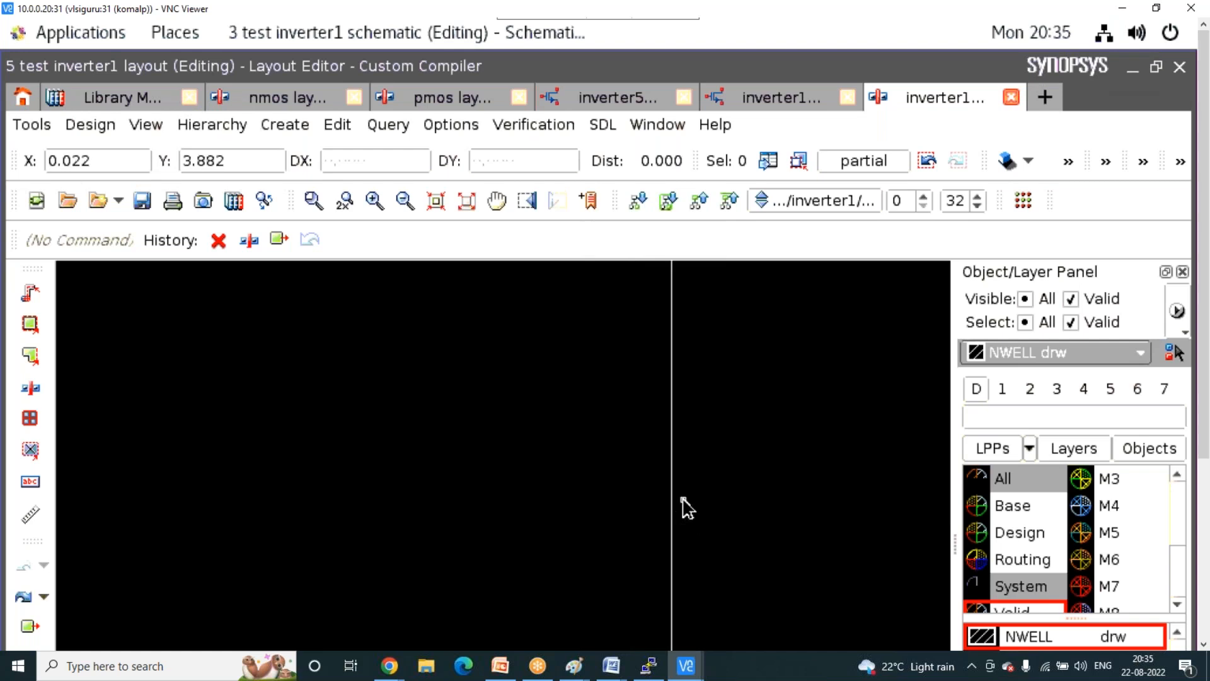
key("f")
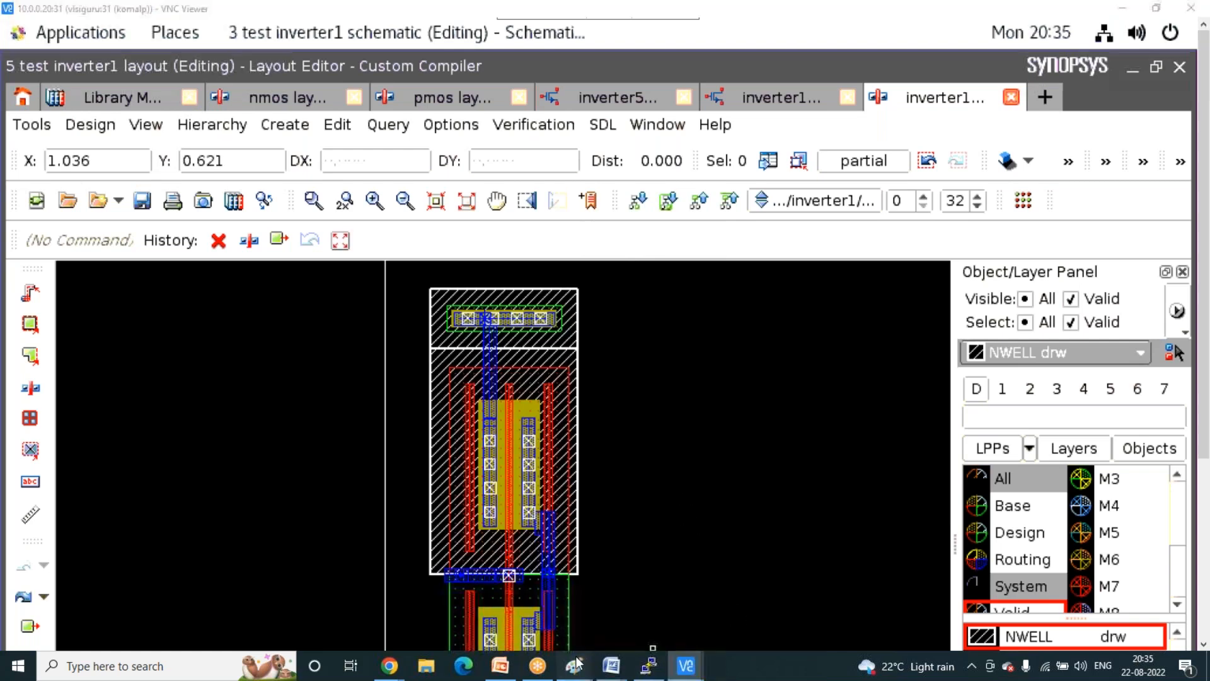
- Extend the green stroke in the Paint sketch, then select and zoom on the vdd strip
mouse_move(575, 663)
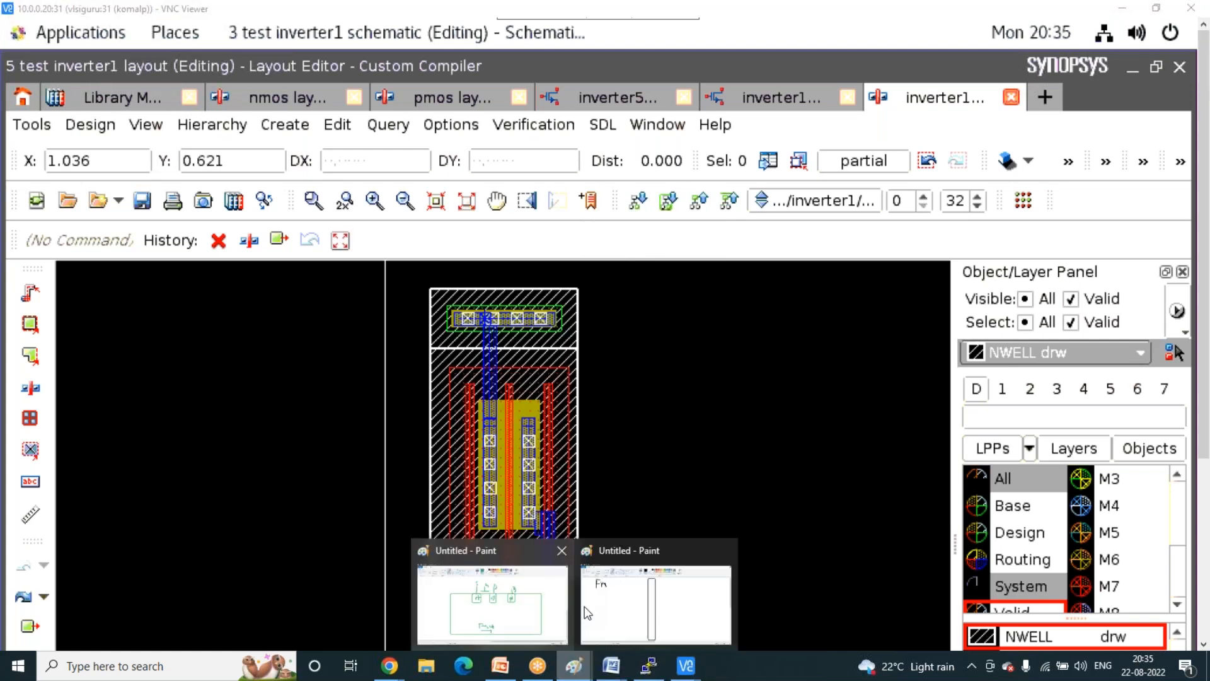
left_click(537, 599)
left_click_drag(765, 277, 794, 271)
left_click(689, 666)
left_click(710, 619)
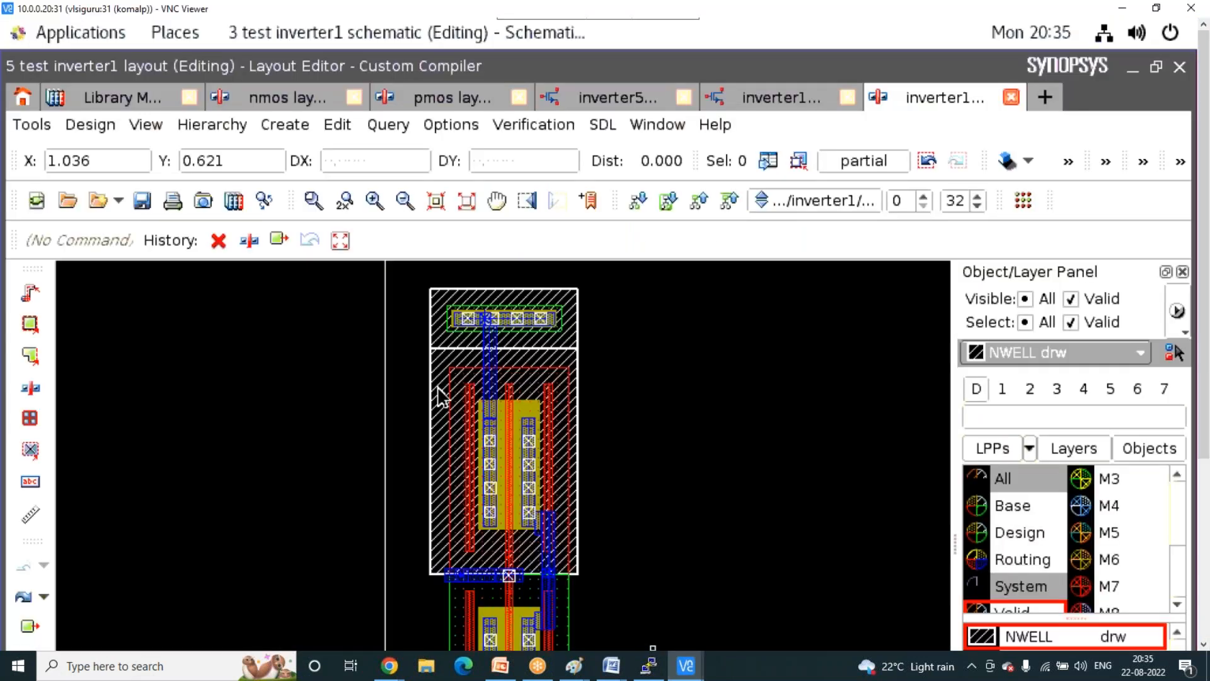
left_click(448, 301)
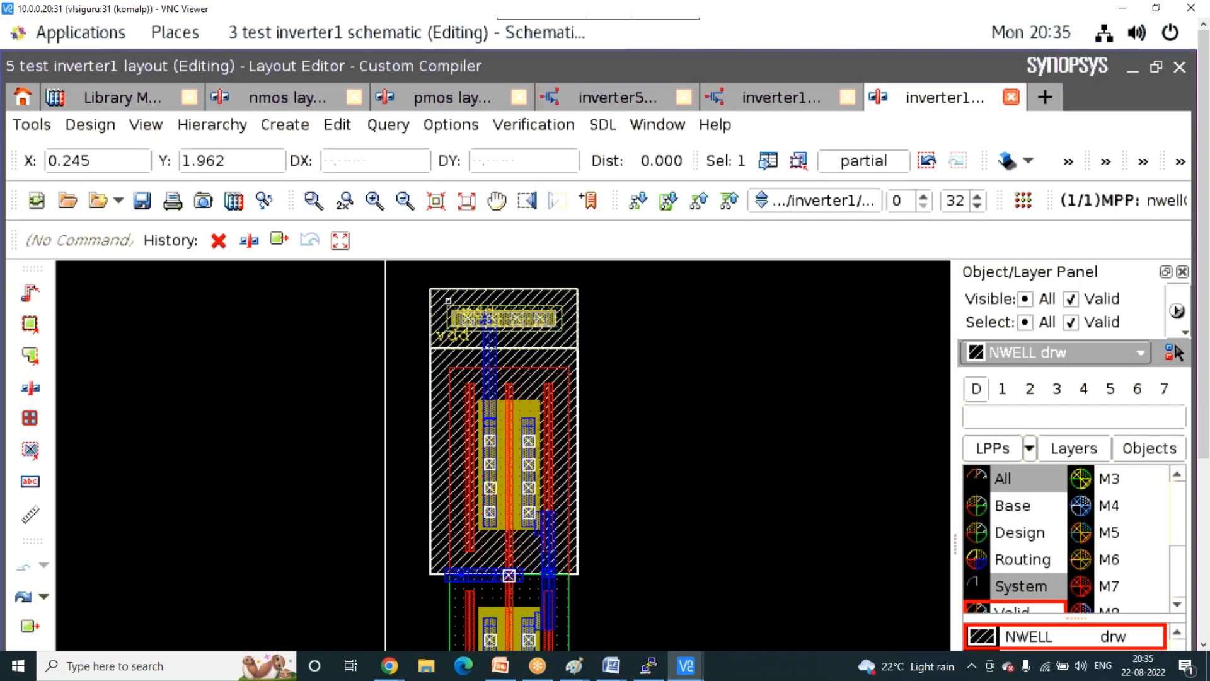
scroll(448, 301, "up", 1)
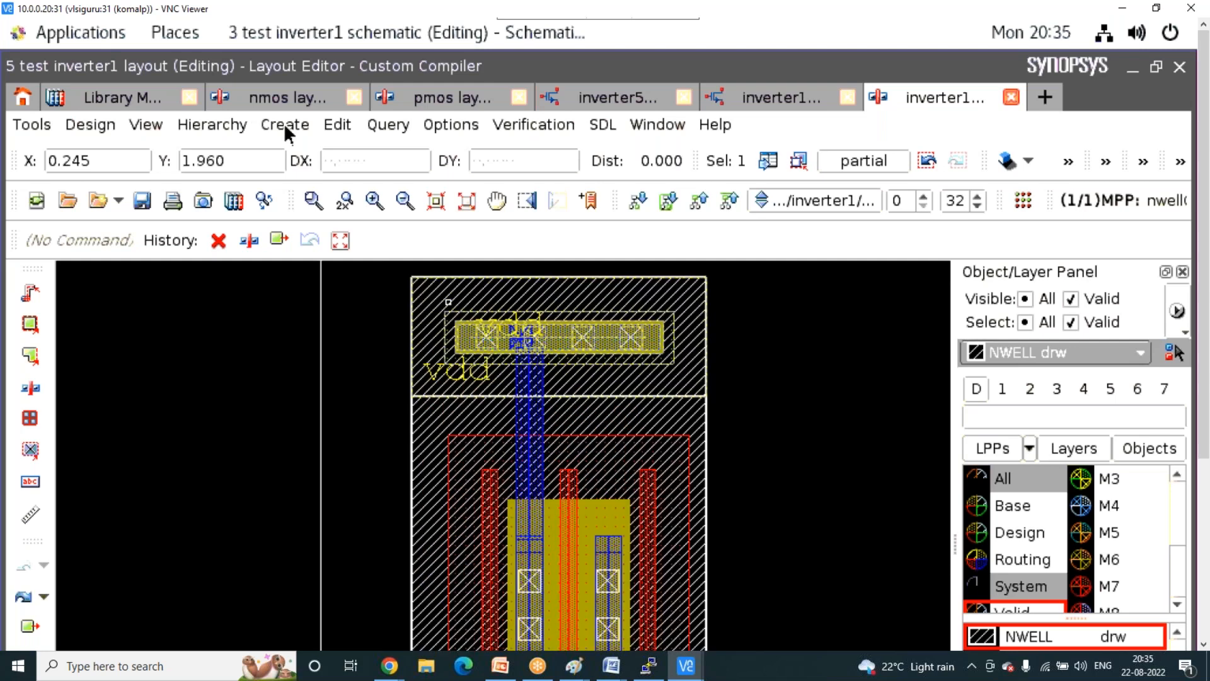
- Start a manual multi-part path with the nwellGR definition, then cancel it
left_click(285, 124)
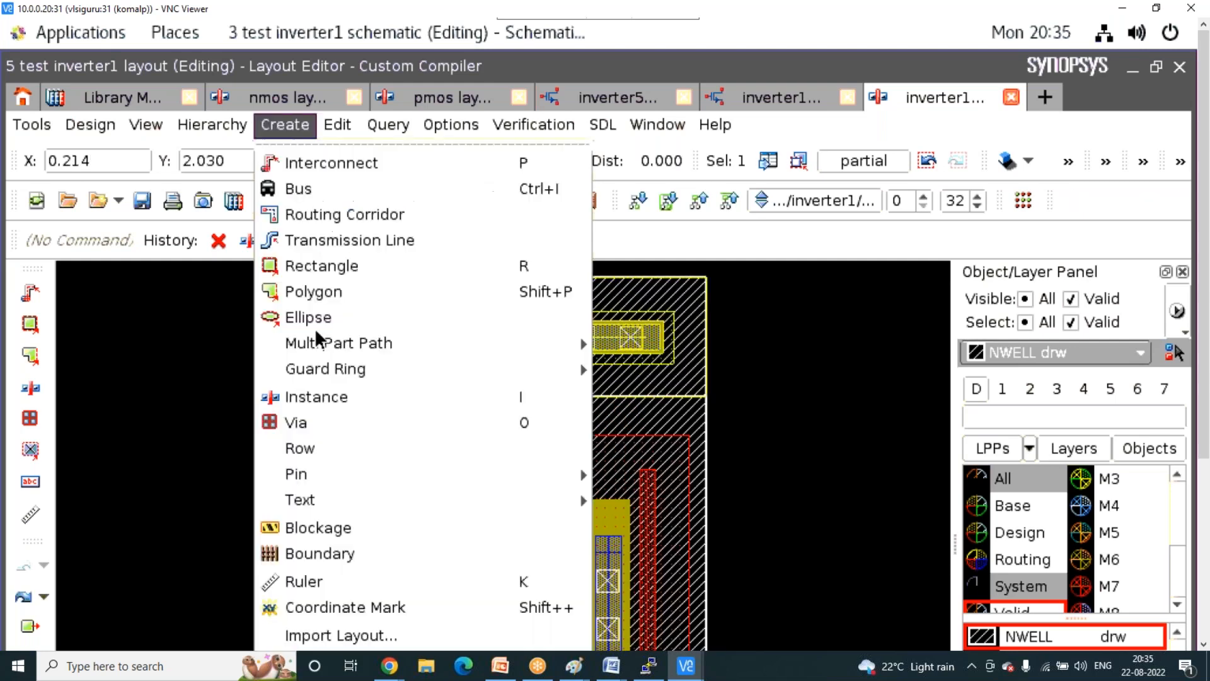
mouse_move(322, 345)
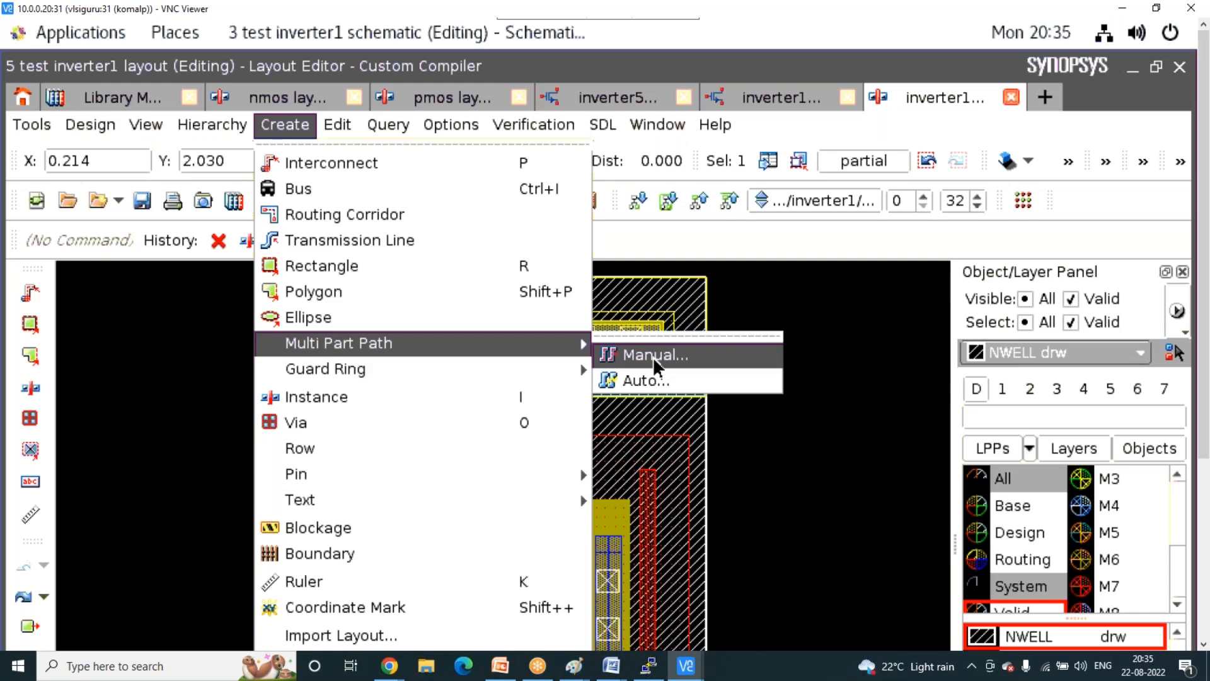
left_click(653, 357)
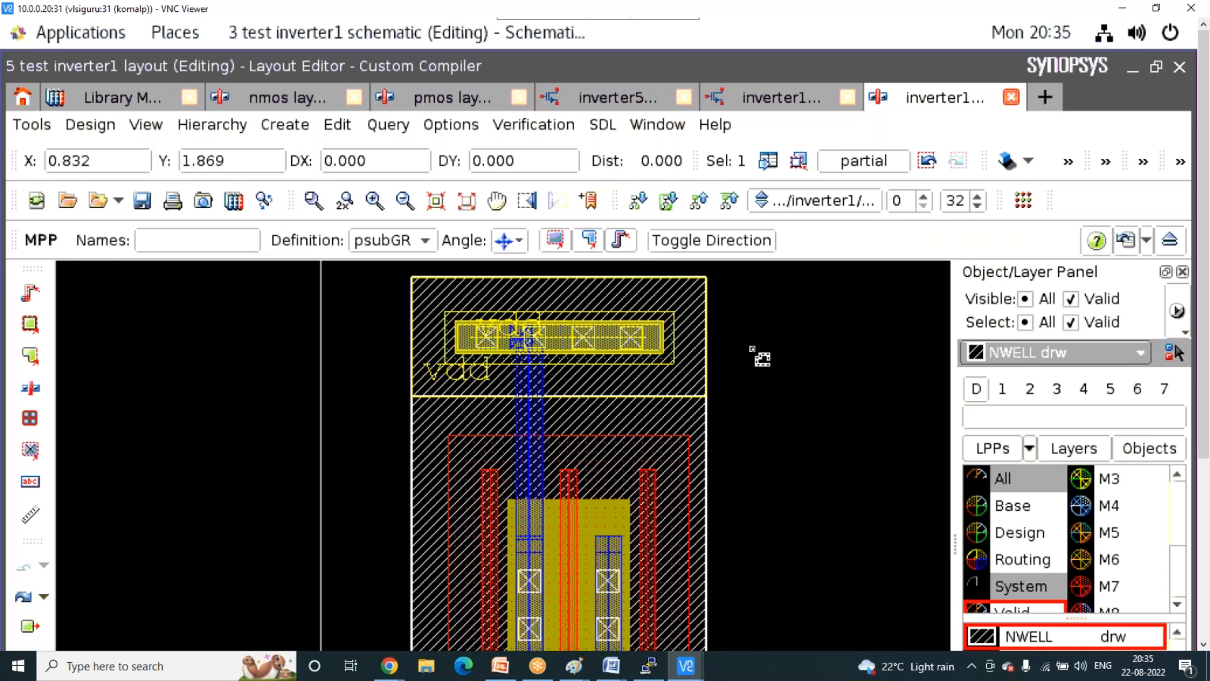
left_click(400, 238)
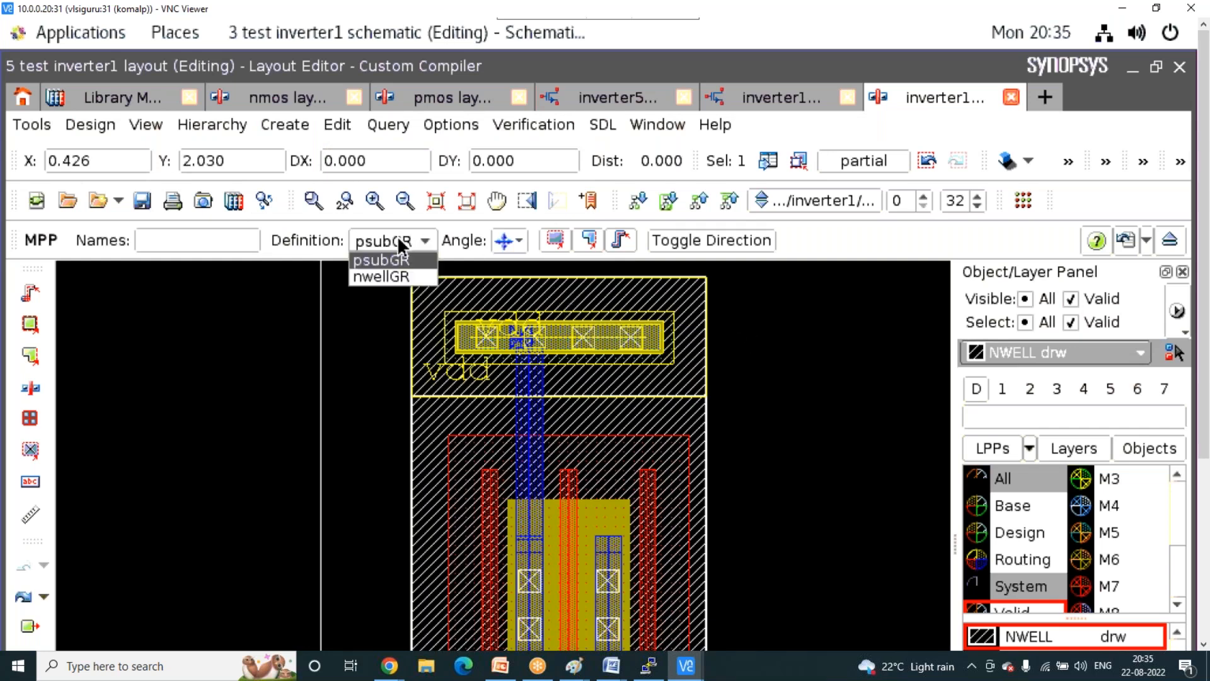
left_click(407, 278)
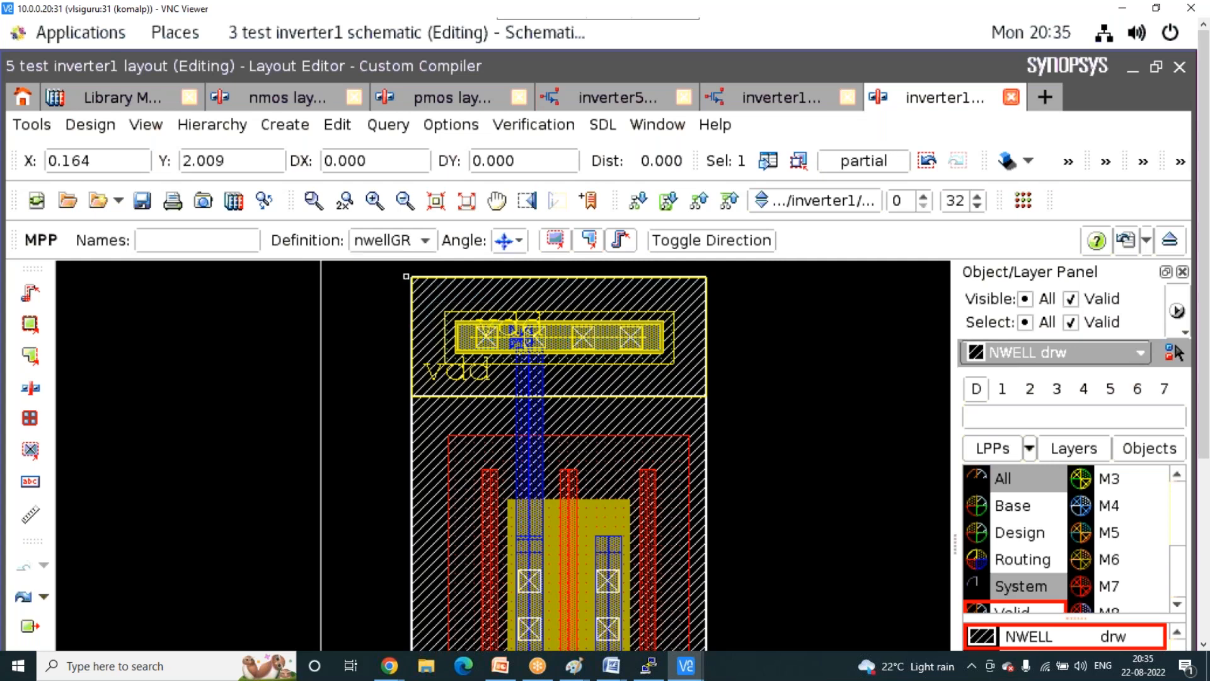
key("Escape")
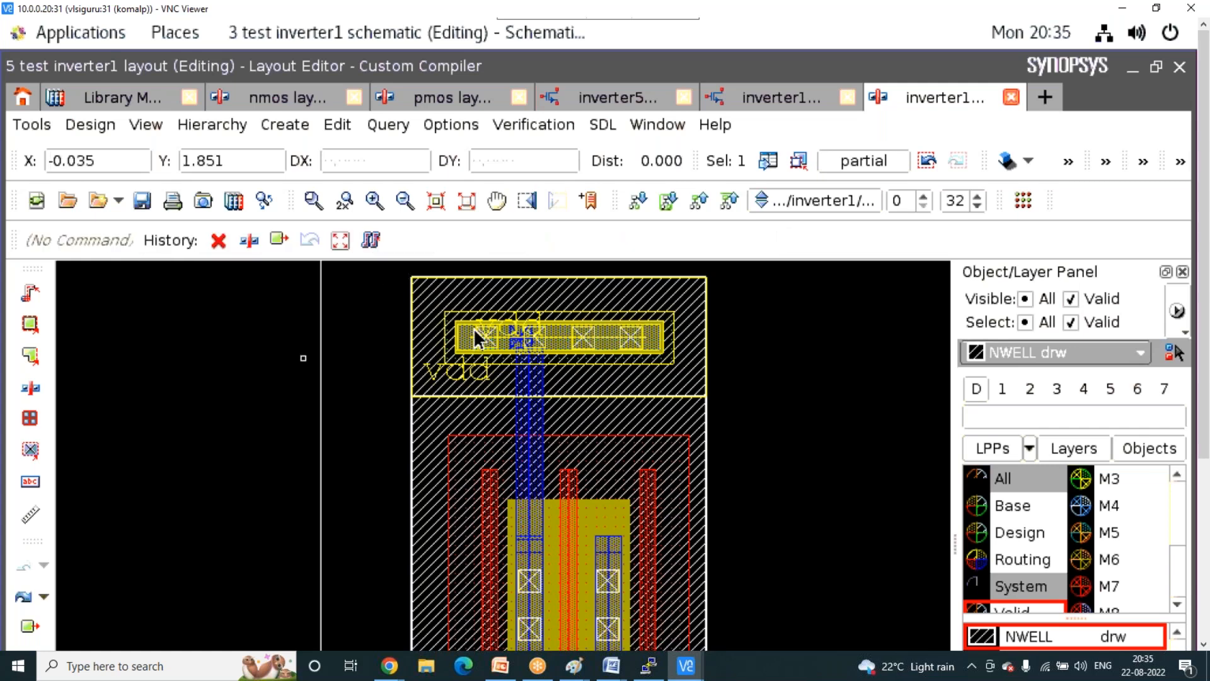
- Deselect the vdd strip, zoom out, and switch to the inverter1 schematic showing nf=50
key("ctrl+d")
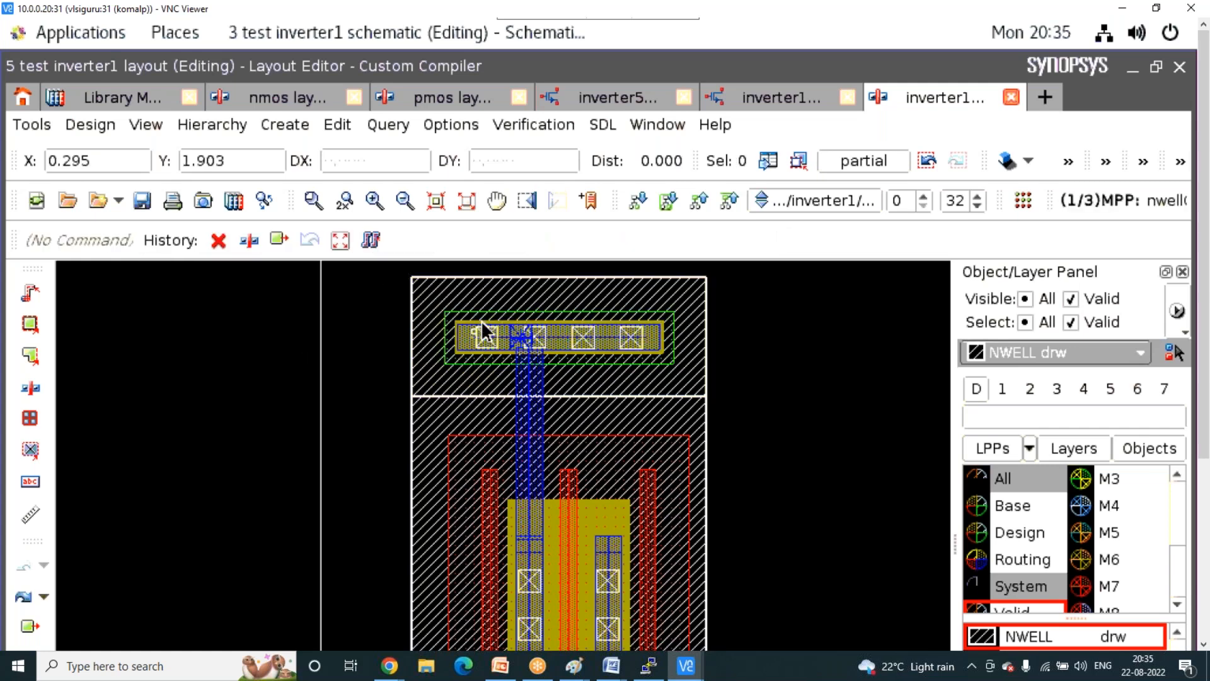
scroll(479, 322, "down", 3)
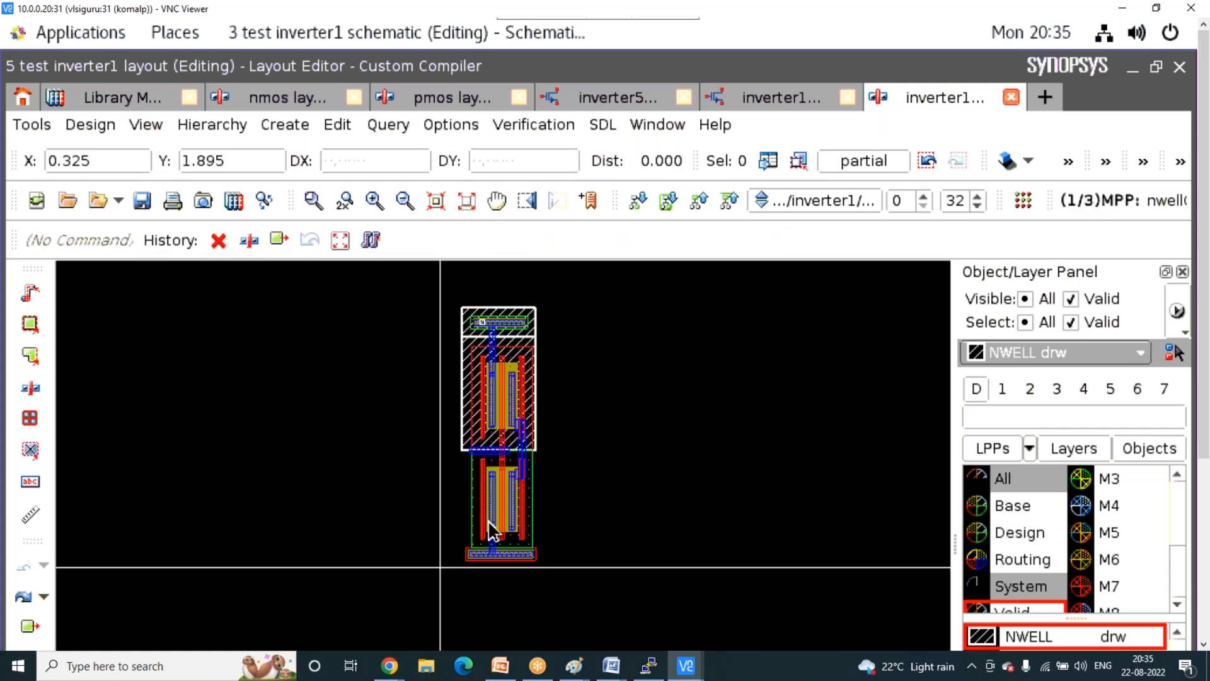
scroll(491, 531, "down", 1)
scroll(475, 329, "down", 1)
scroll(476, 329, "up", 2)
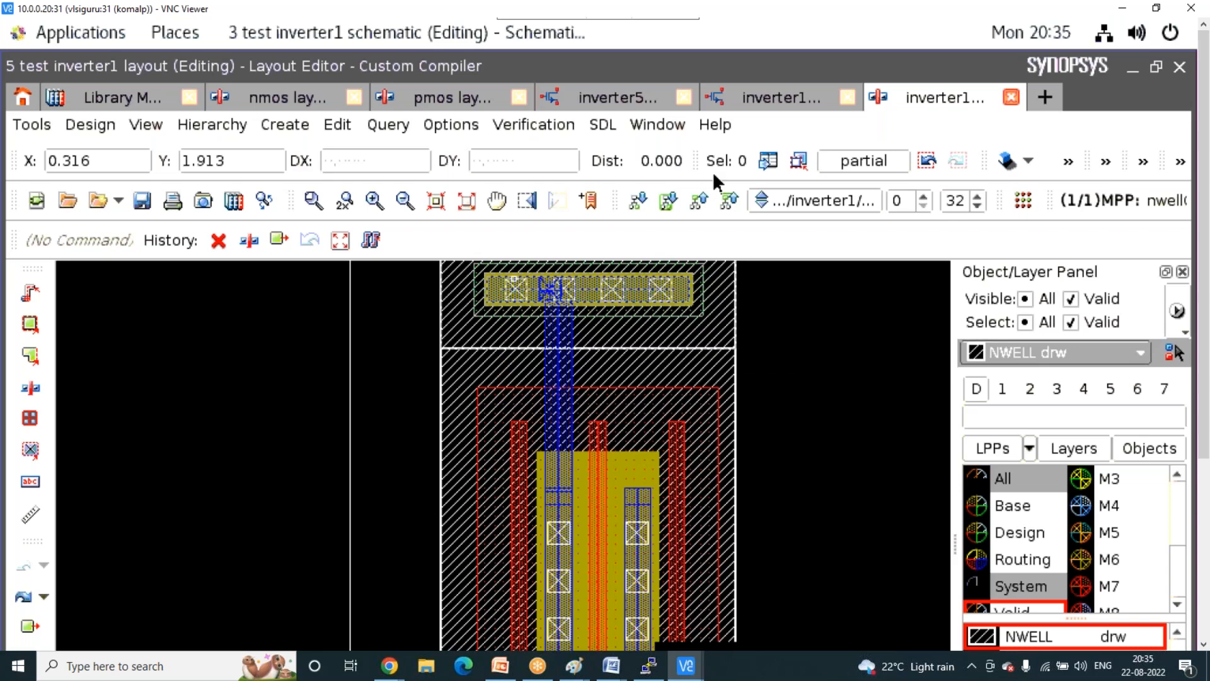
left_click(770, 99)
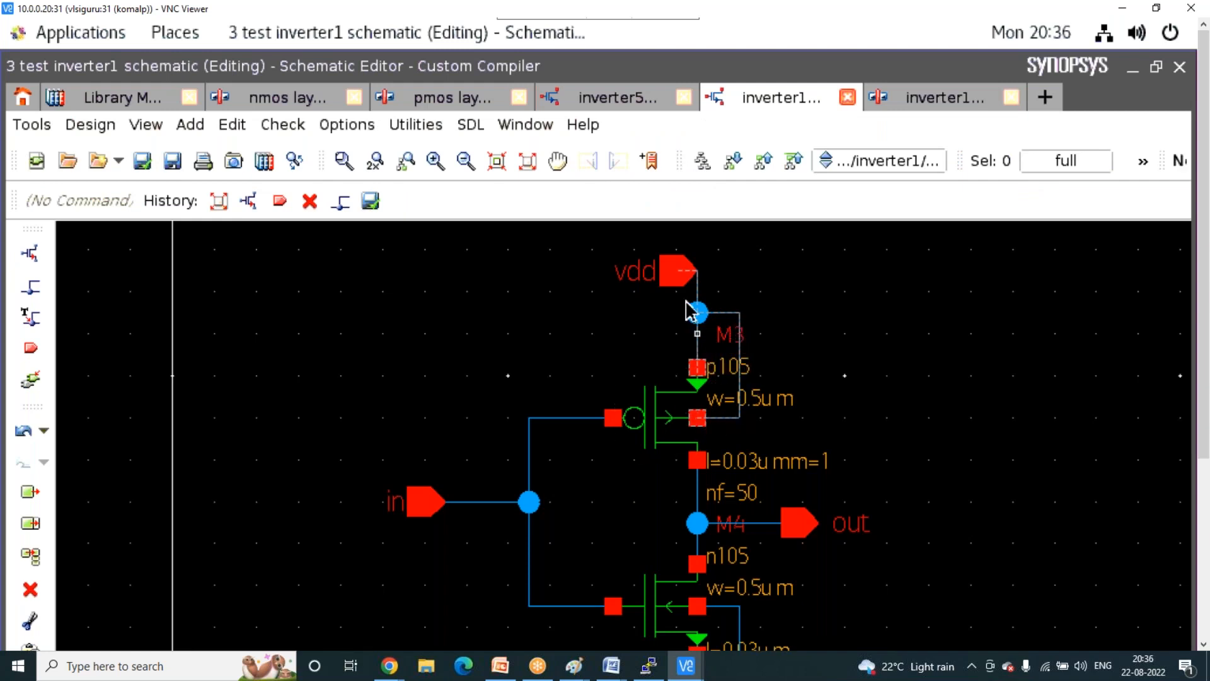
left_click(925, 97)
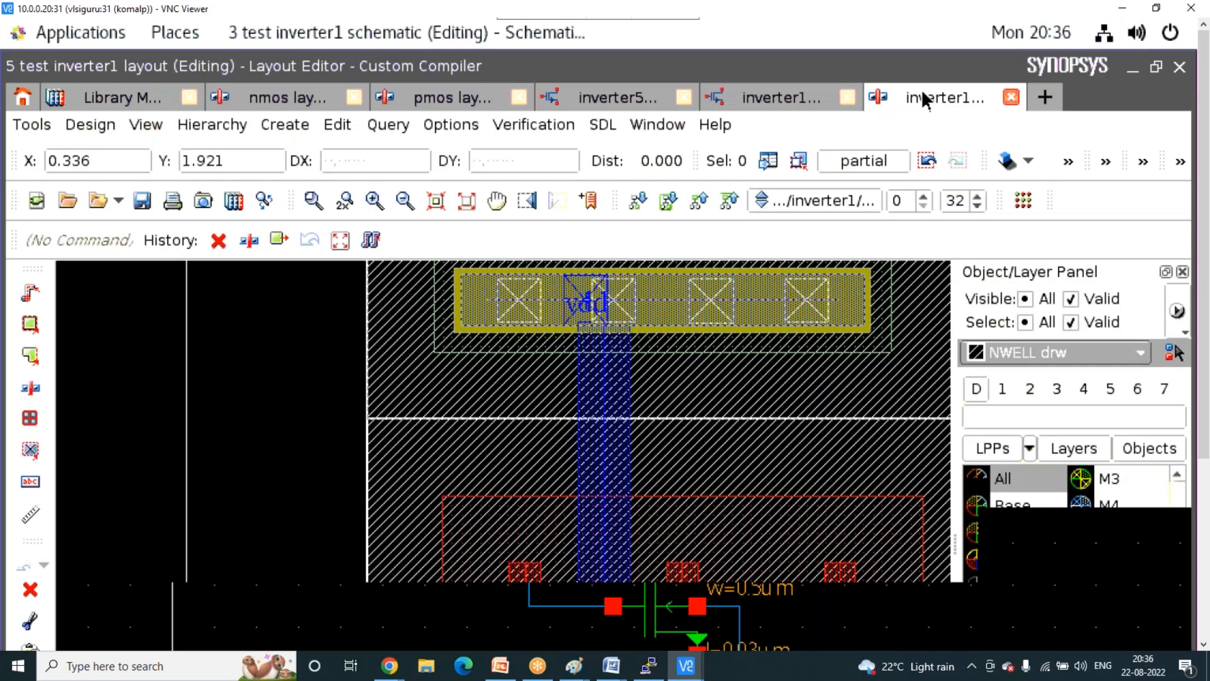
scroll(484, 420, "down", 2)
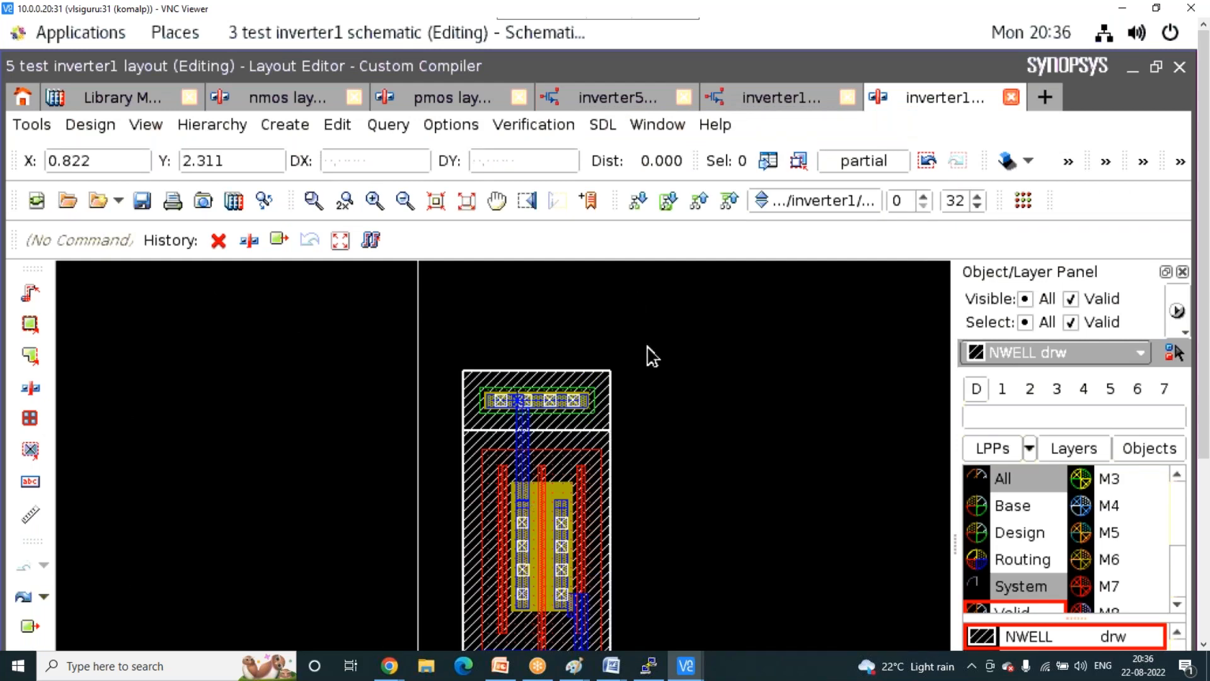
scroll(648, 356, "down", 2)
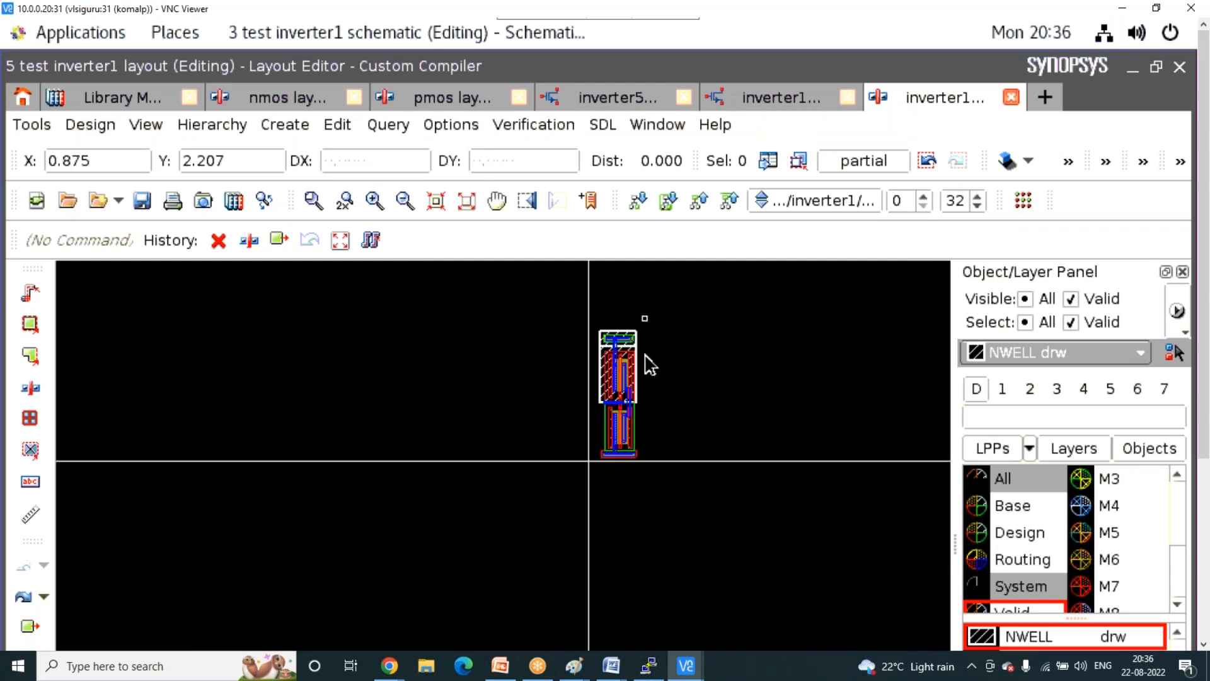
left_click(744, 43)
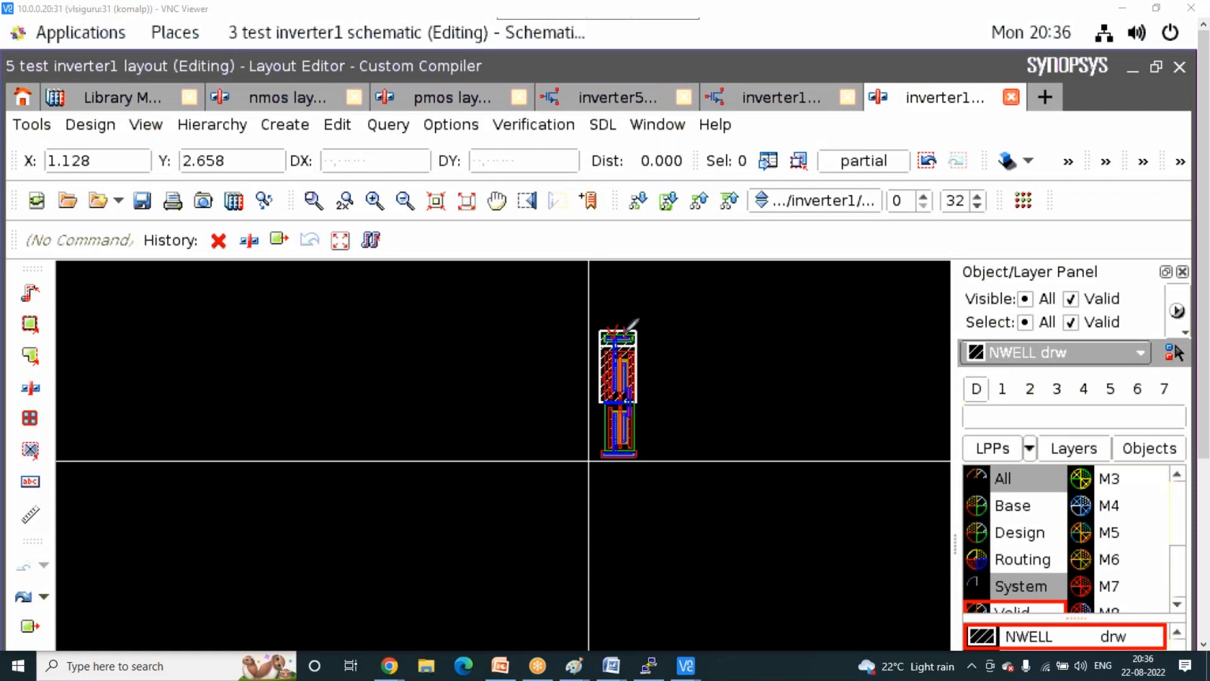
left_click_drag(641, 327, 648, 349)
left_click_drag(638, 419, 648, 425)
left_click(694, 345)
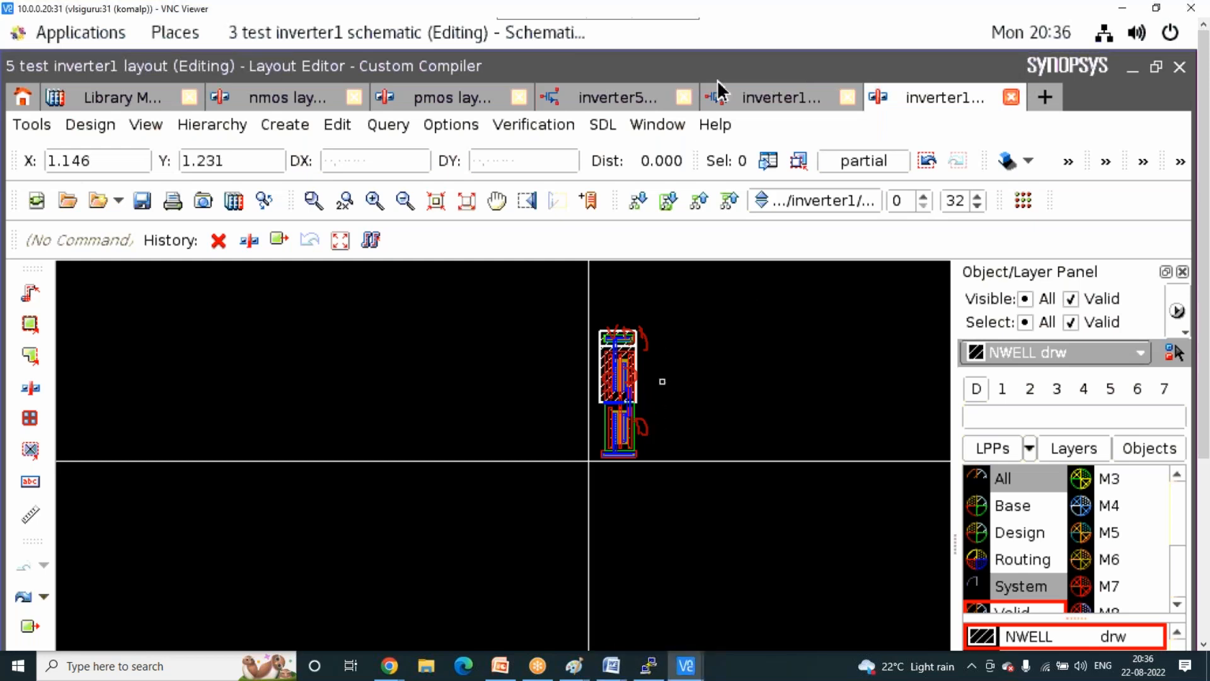
left_click(731, 7)
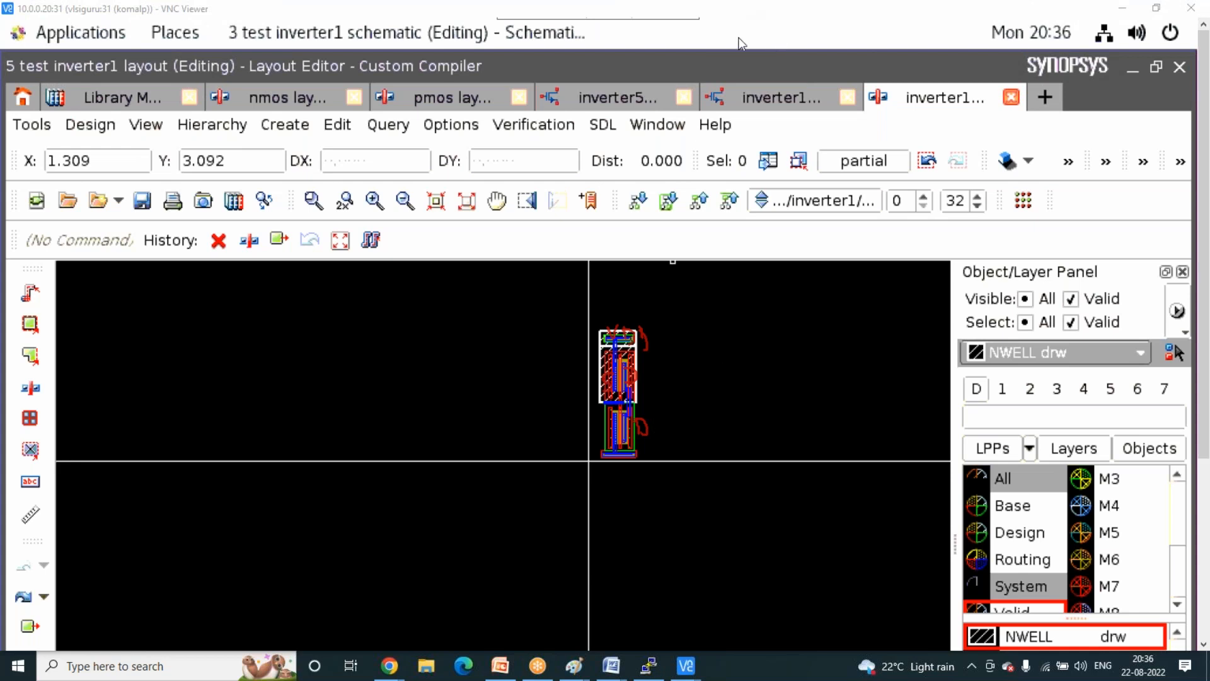
left_click(747, 104)
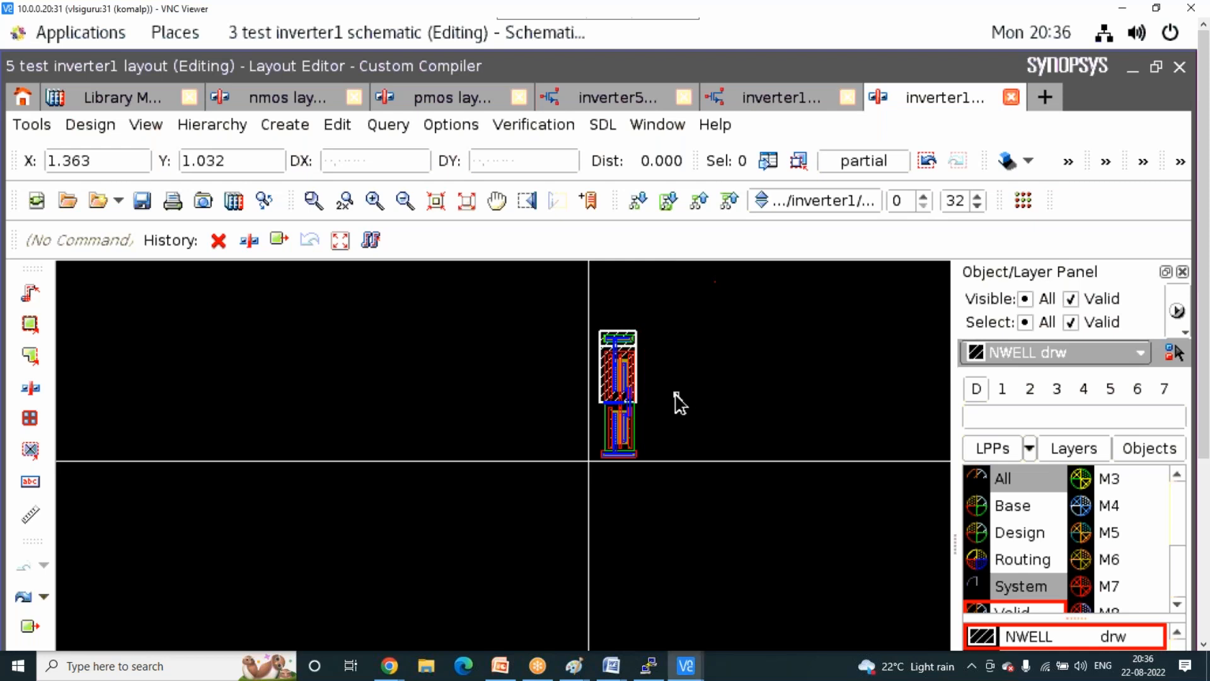
scroll(678, 403, "up", 3)
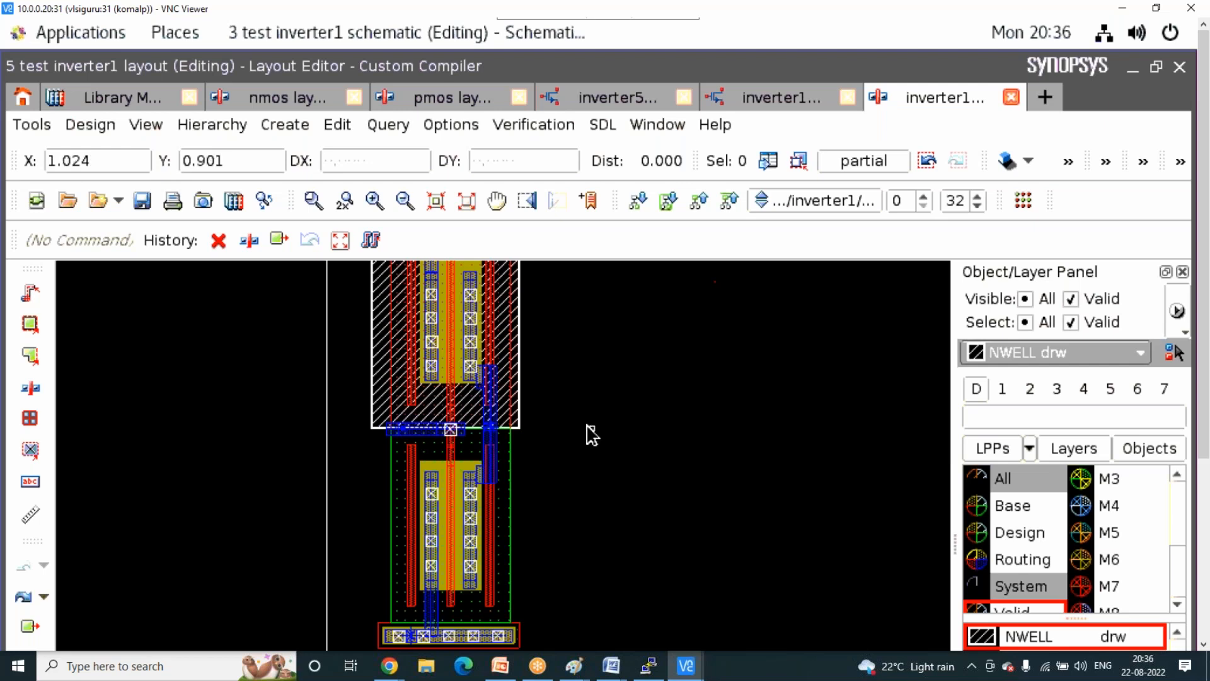
scroll(588, 432, "down", 2)
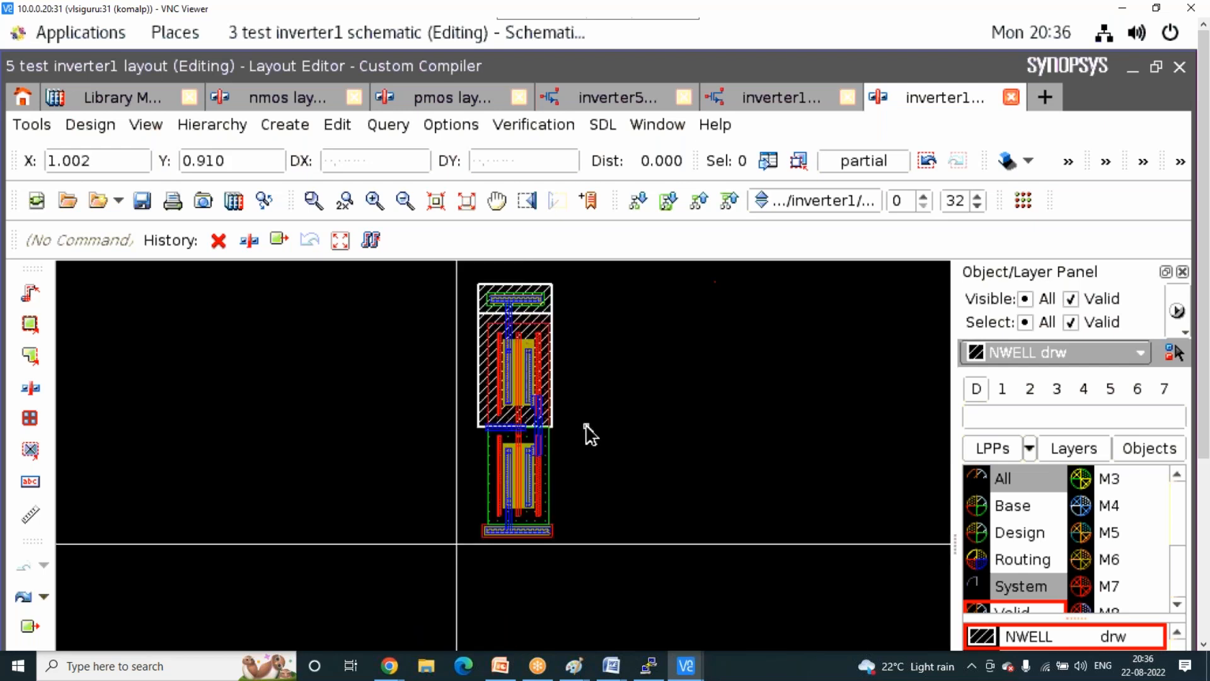
left_click(733, 43)
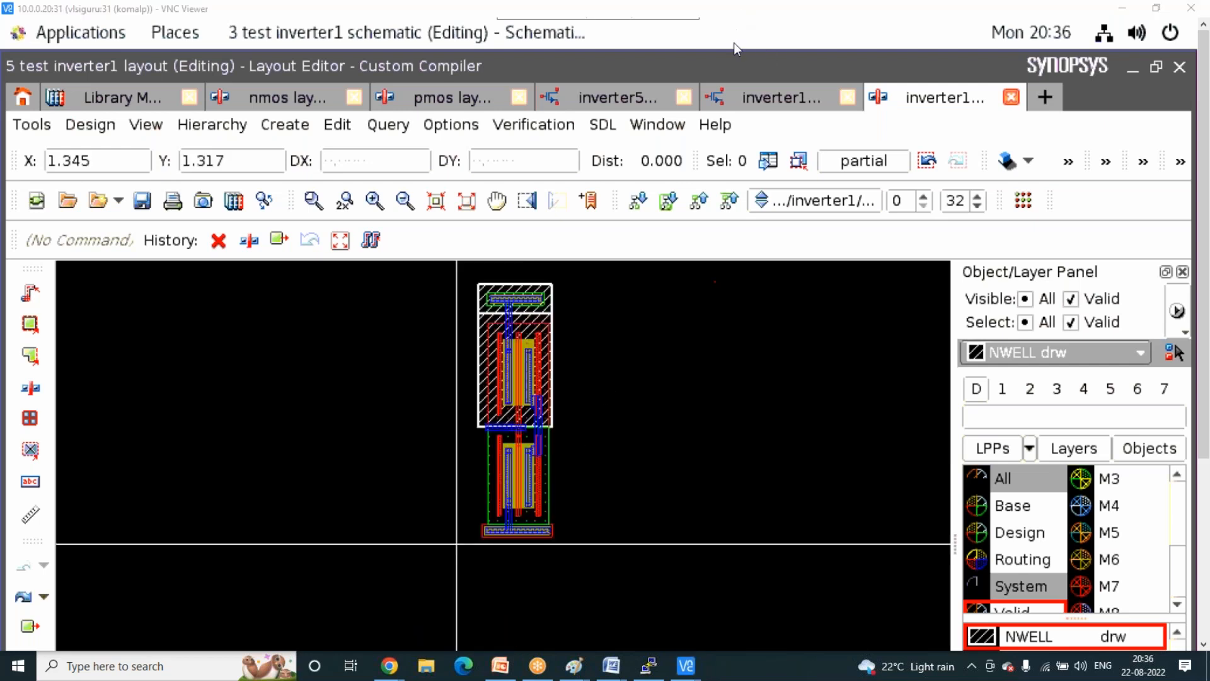
mouse_move(512, 352)
left_mouse_down()
mouse_move(501, 351)
mouse_move(507, 375)
left_mouse_up()
mouse_move(490, 277)
left_mouse_down()
mouse_move(509, 293)
mouse_move(520, 270)
mouse_move(525, 294)
left_mouse_up()
mouse_move(495, 540)
left_mouse_down()
mouse_move(538, 555)
mouse_move(538, 544)
mouse_move(525, 566)
left_mouse_up()
mouse_move(511, 475)
left_mouse_down()
mouse_move(546, 480)
mouse_move(535, 465)
mouse_move(518, 487)
left_mouse_up()
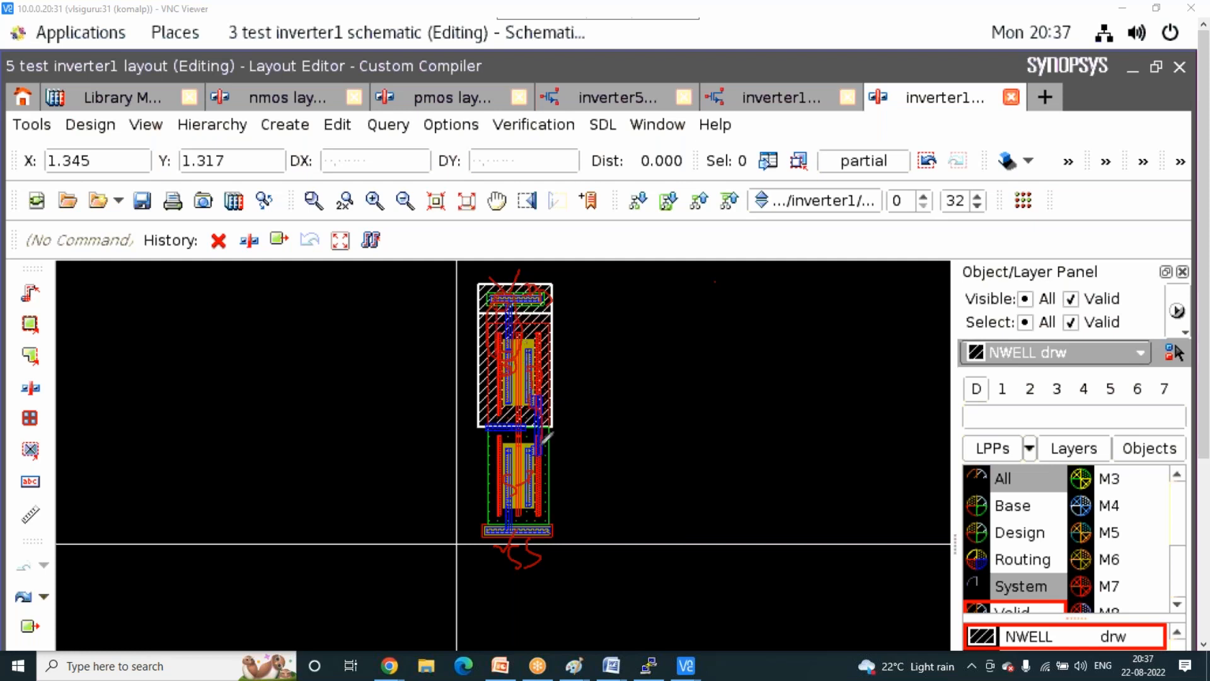
mouse_move(521, 430)
left_mouse_down()
mouse_move(483, 430)
mouse_move(478, 444)
left_mouse_up()
left_click(497, 438)
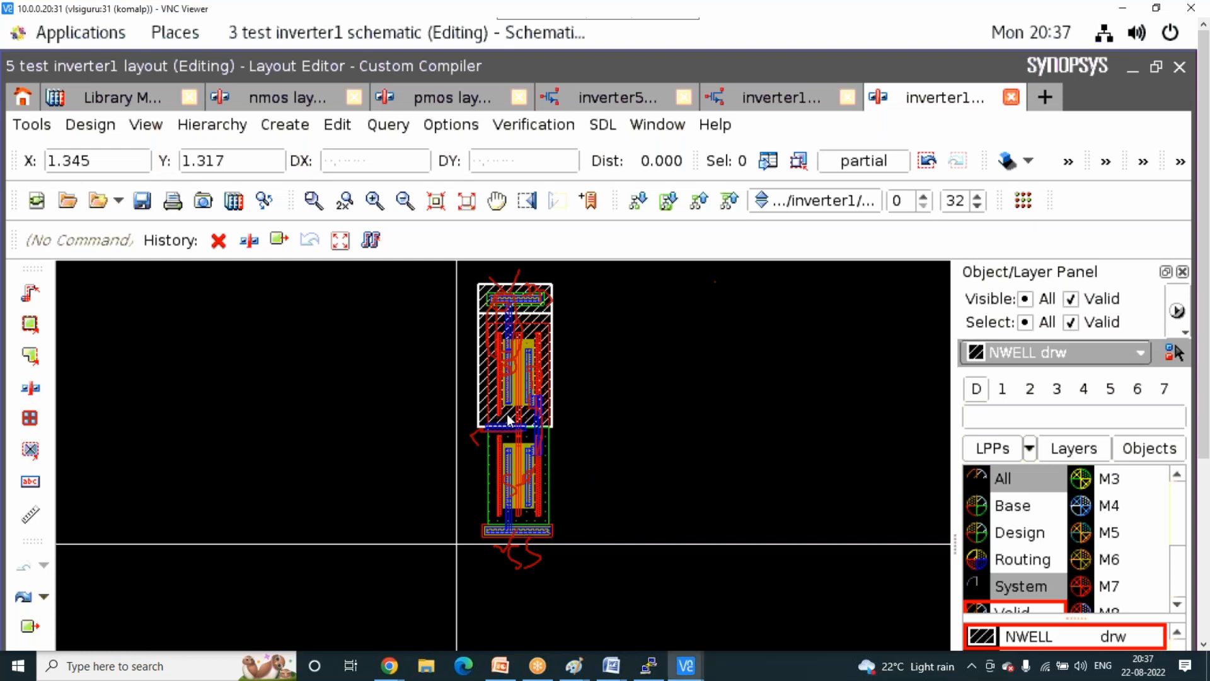
left_click(741, 99)
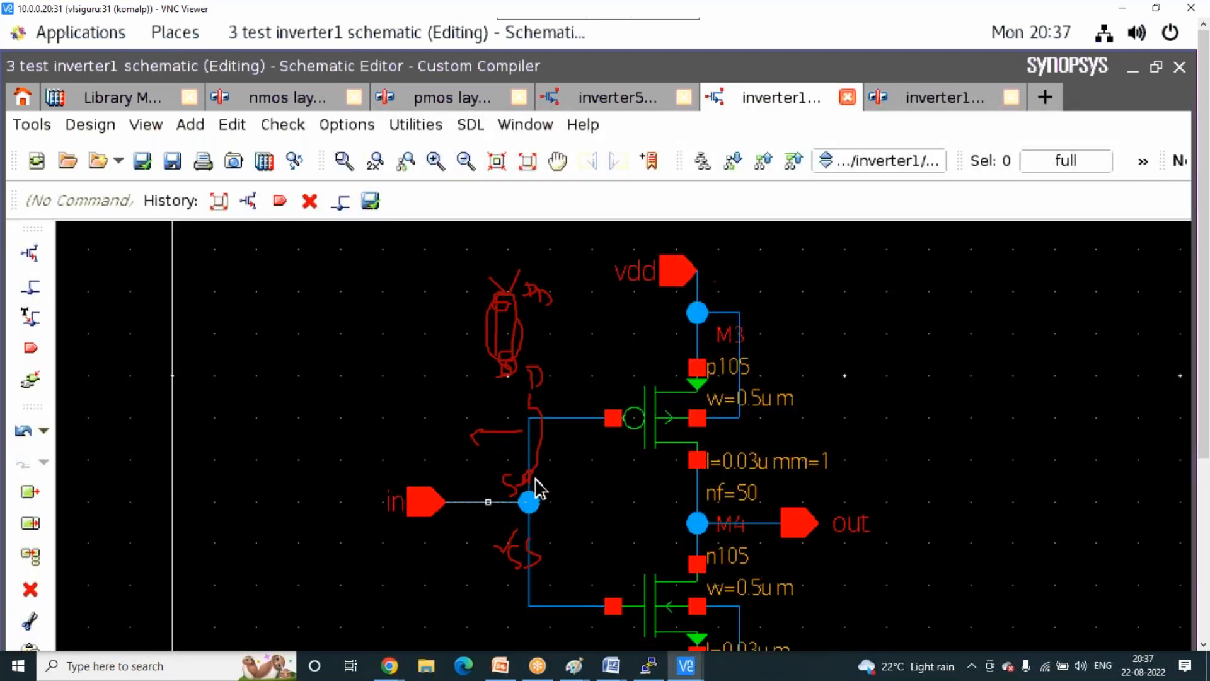
left_click(752, 12)
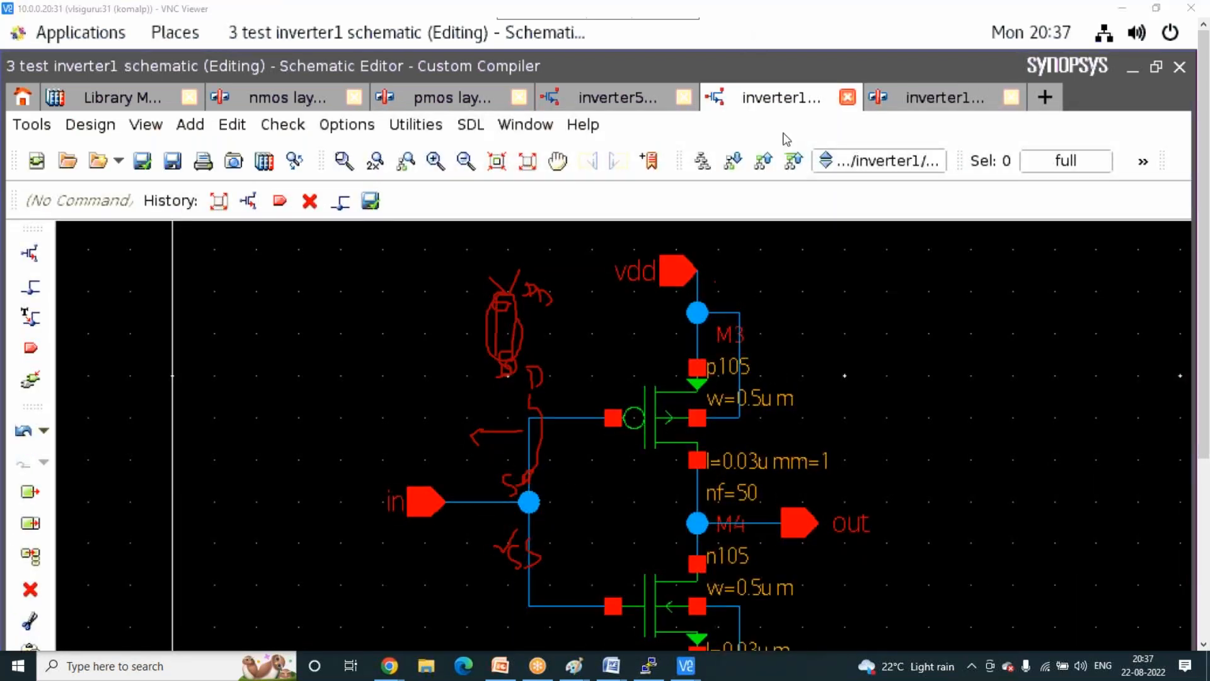
left_click(769, 111)
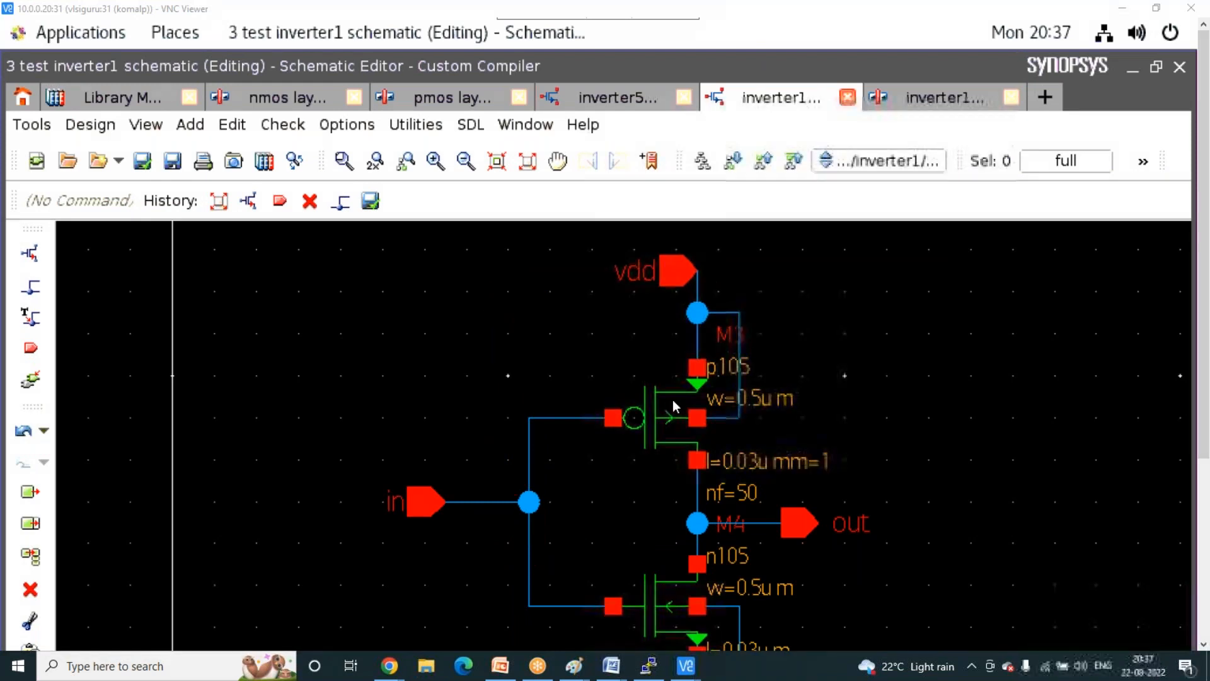
left_click(905, 89)
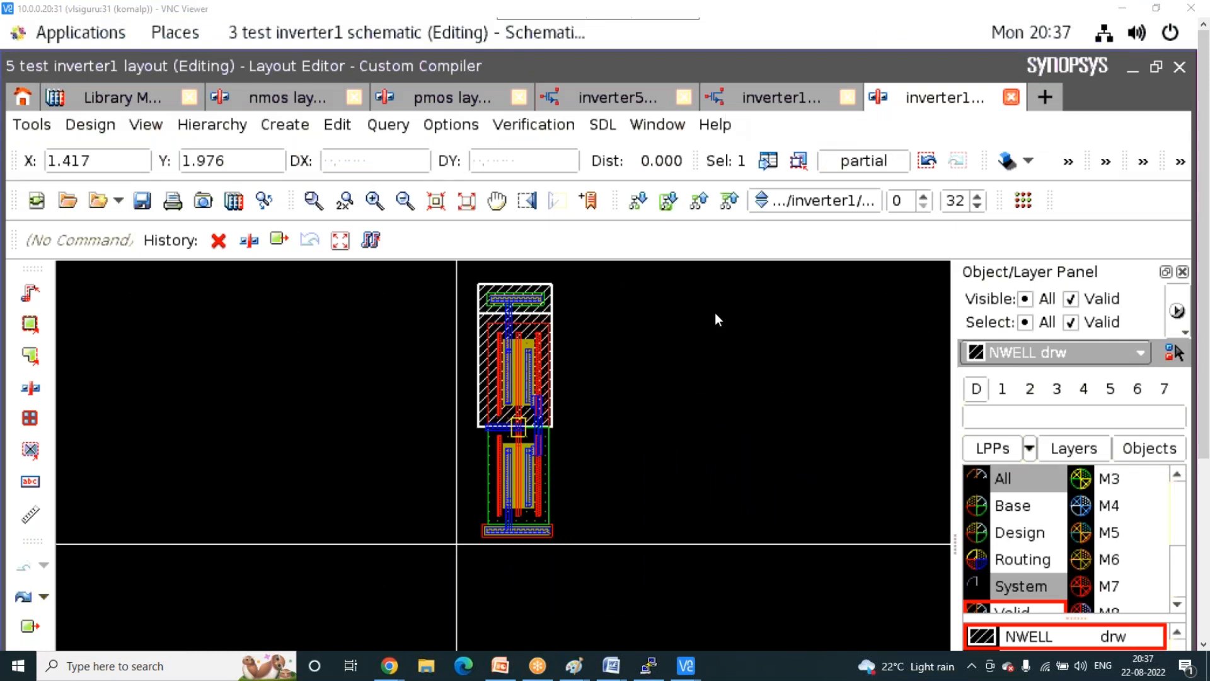
- Clear the selection and run DRC on library test, cell inverter1, view layout, saving first
left_click(592, 365)
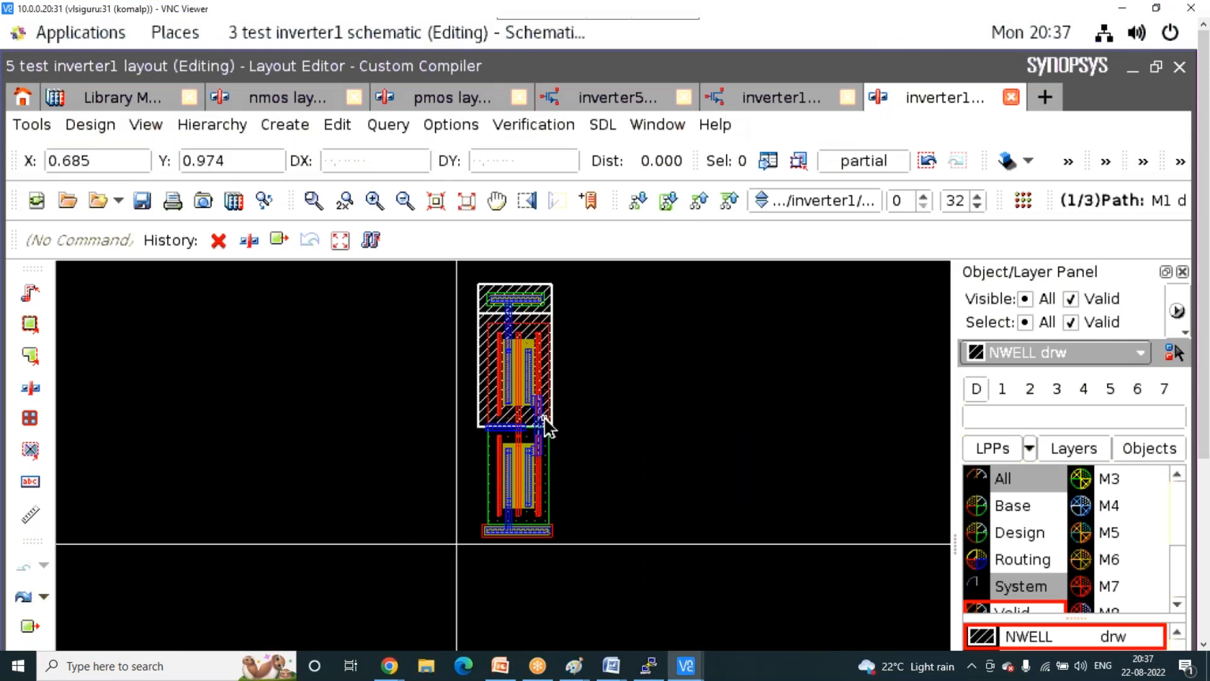
scroll(545, 426, "up", 3)
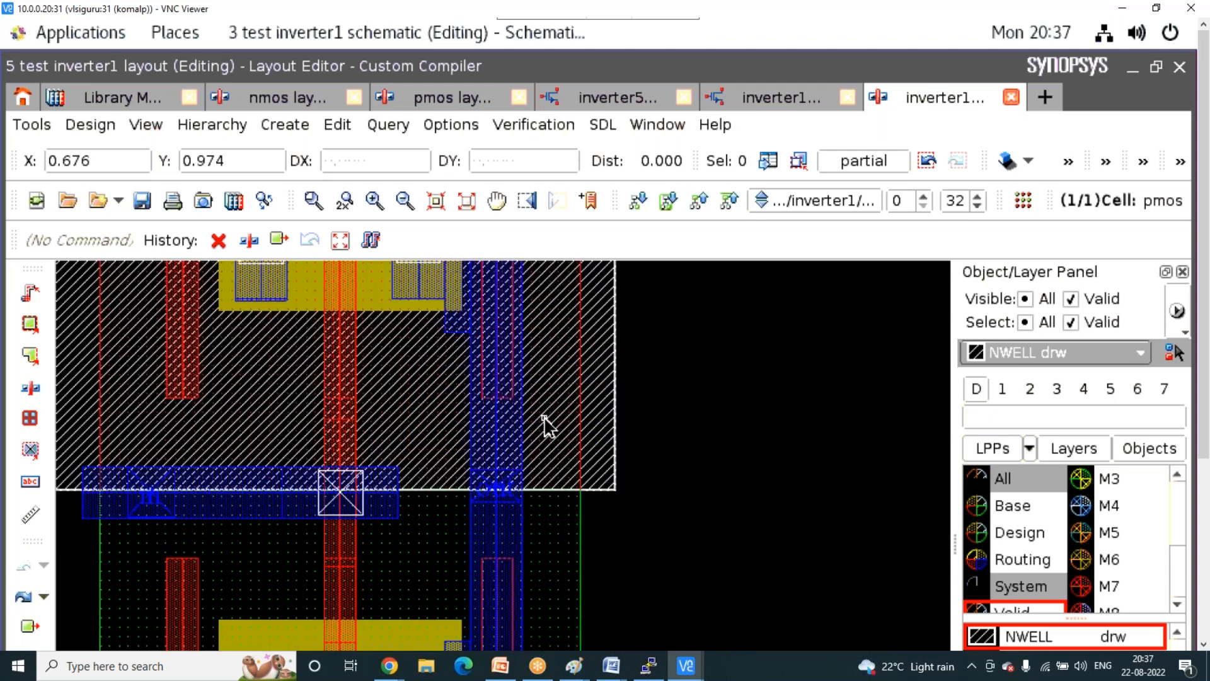
scroll(648, 425, "down", 4)
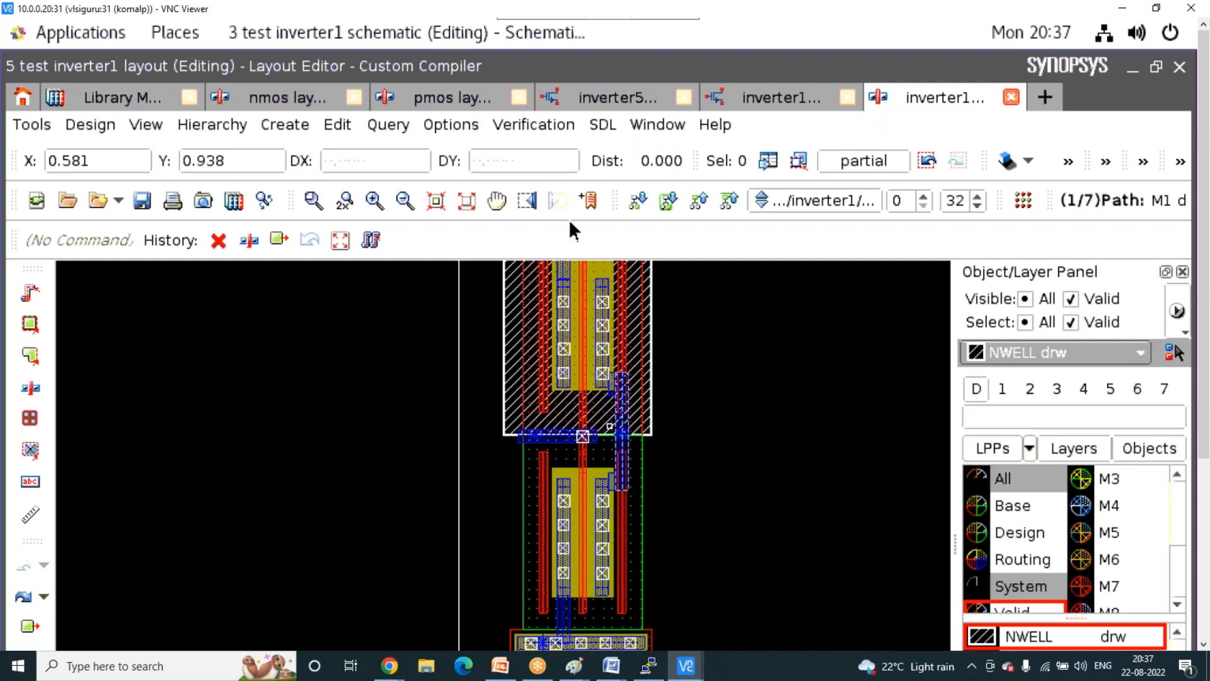
left_click(520, 126)
mouse_move(529, 191)
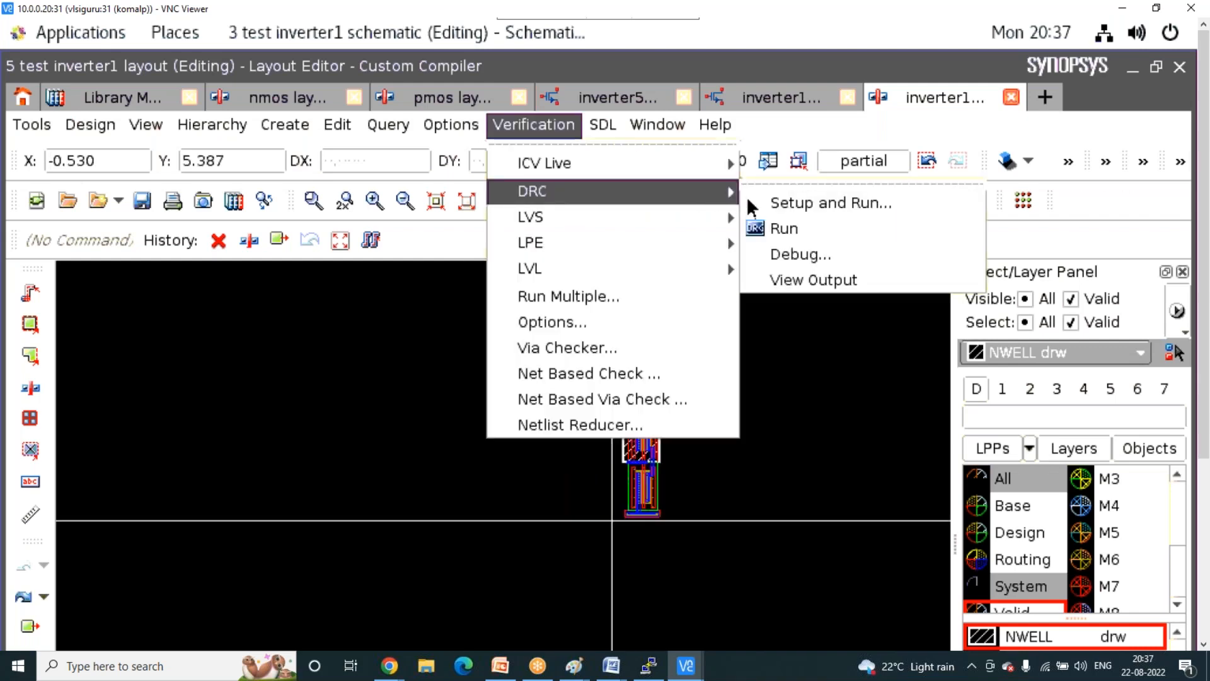
left_click(770, 202)
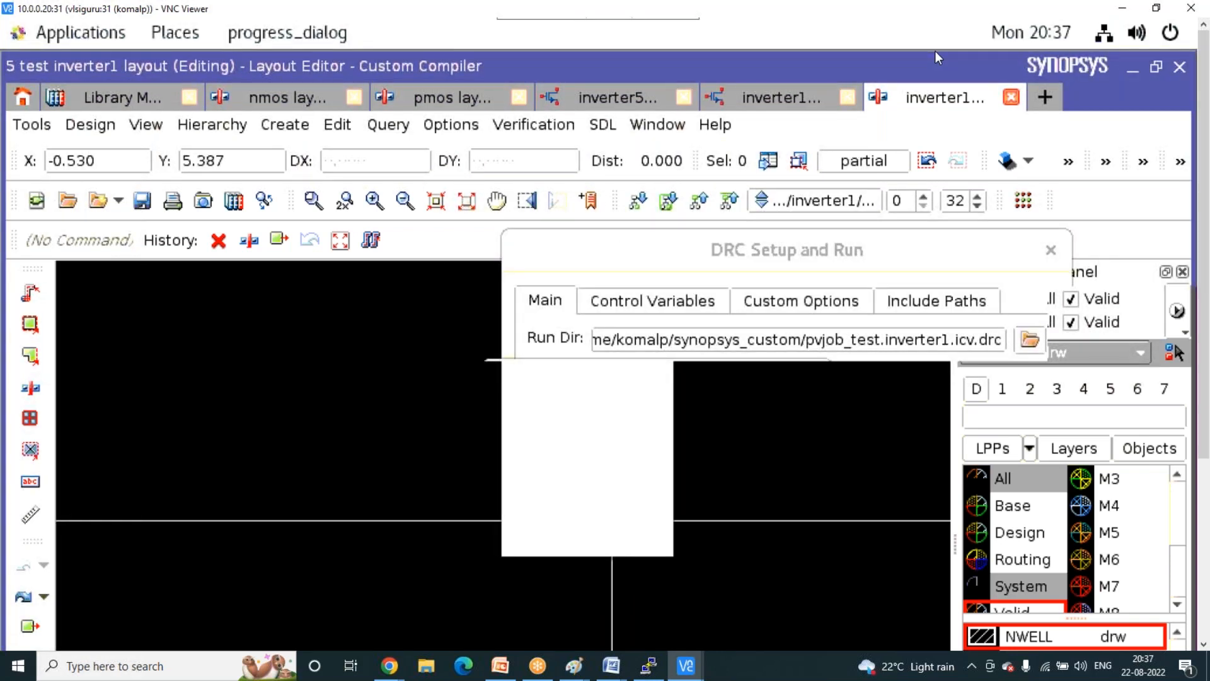
left_click(1204, 570)
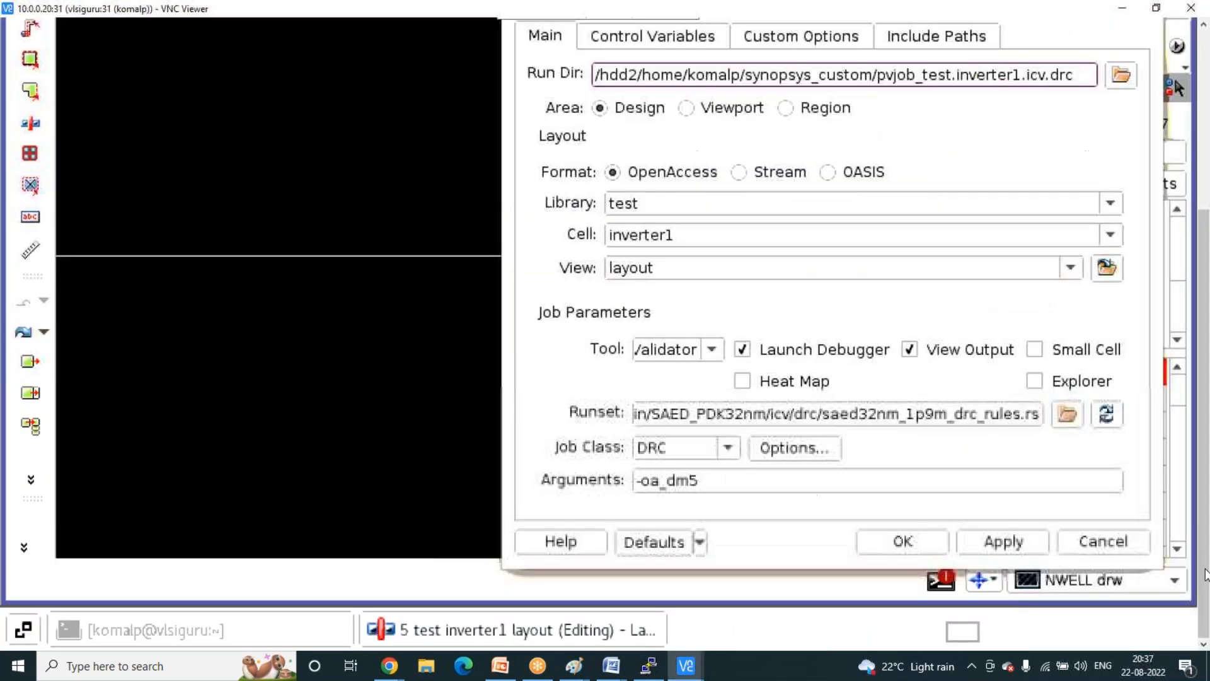
left_click(903, 540)
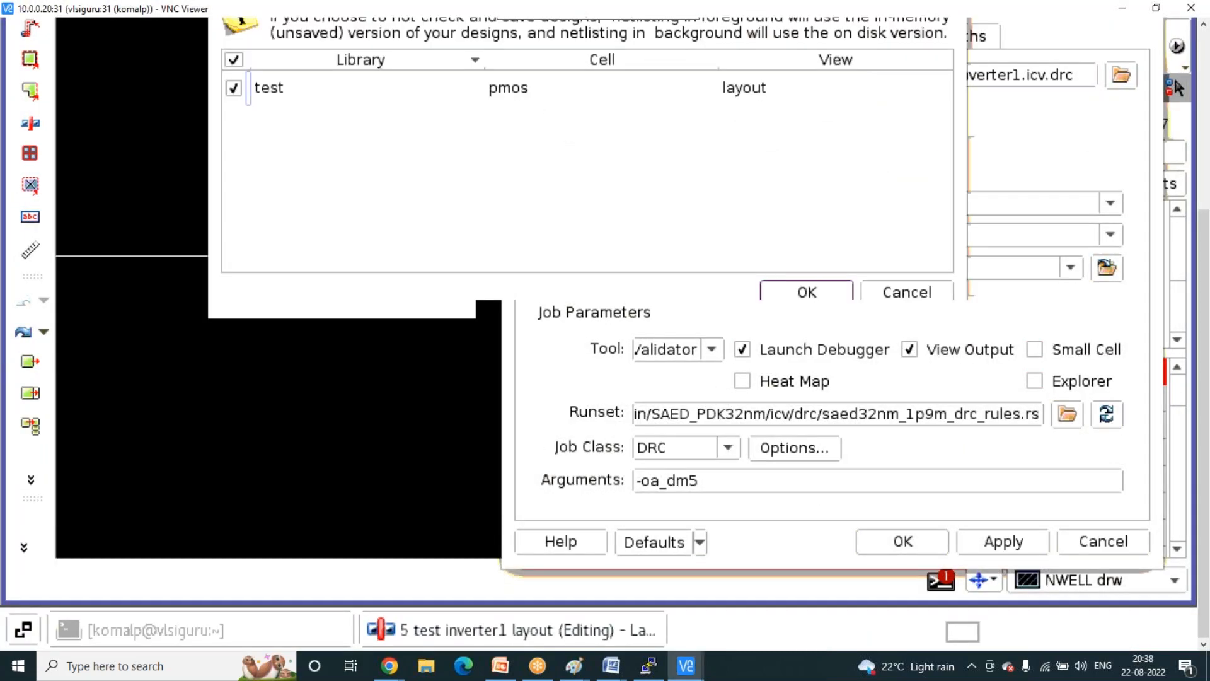
left_click(804, 292)
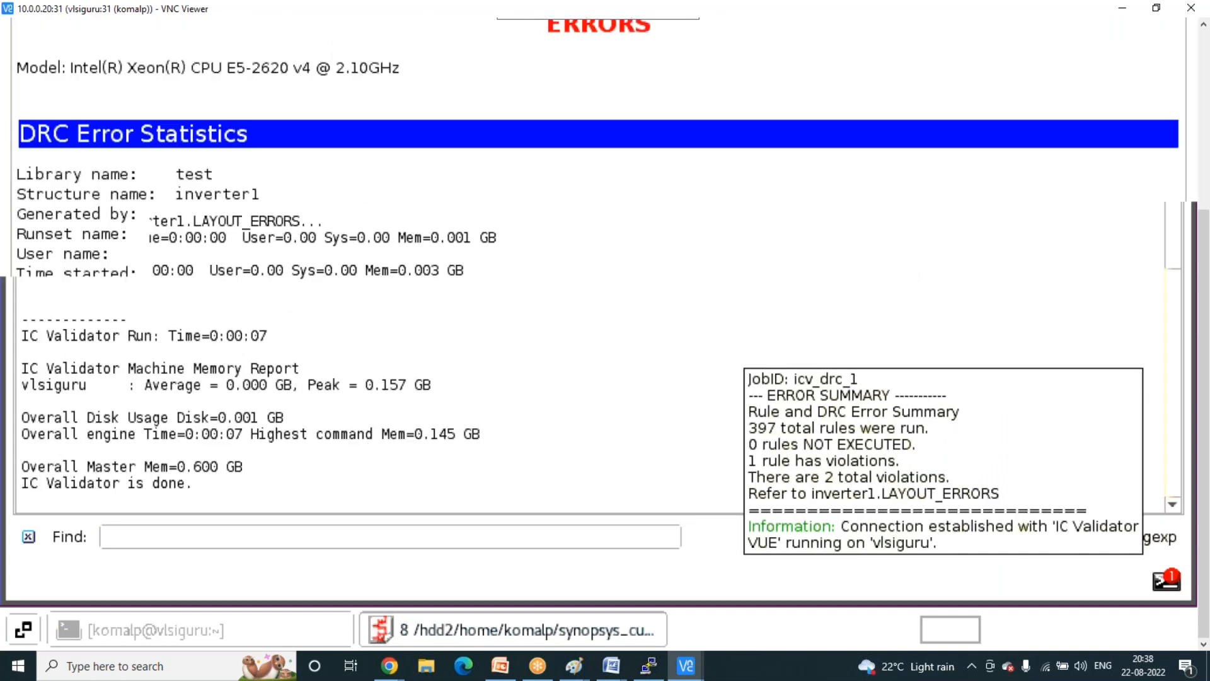
- Highlight the M1.W.1 violations from VUE's DRC Errors list, then return to the inverter1 layout
left_click(1204, 124)
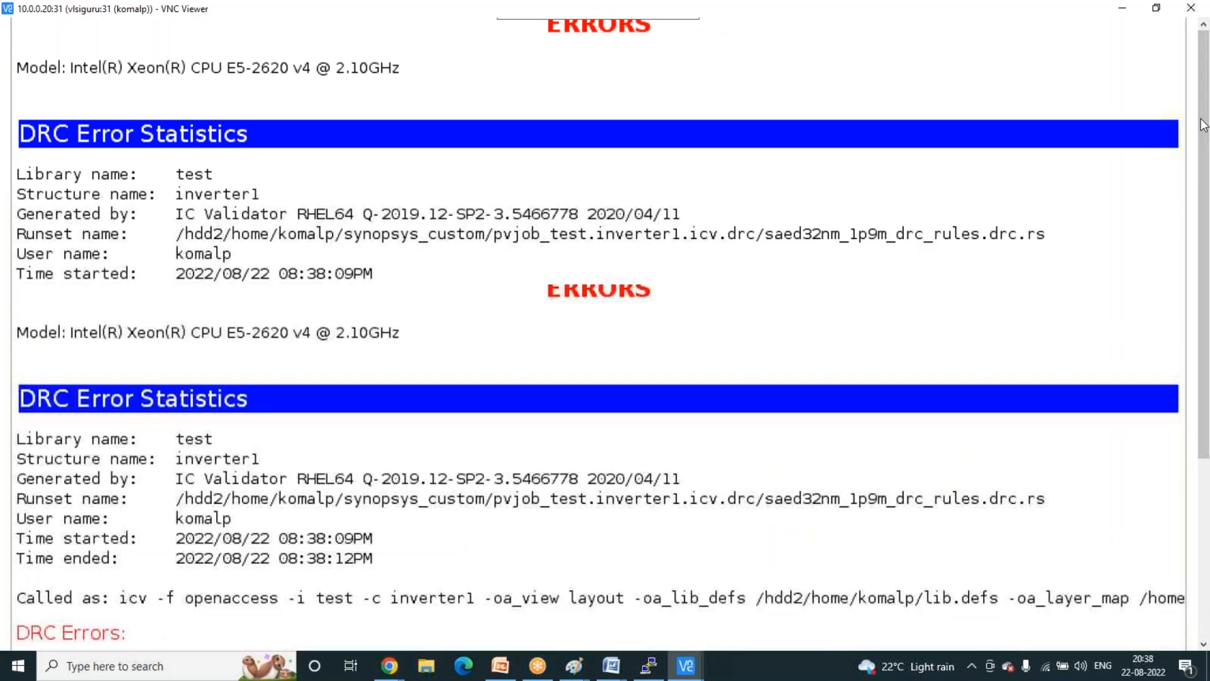
left_click(498, 149)
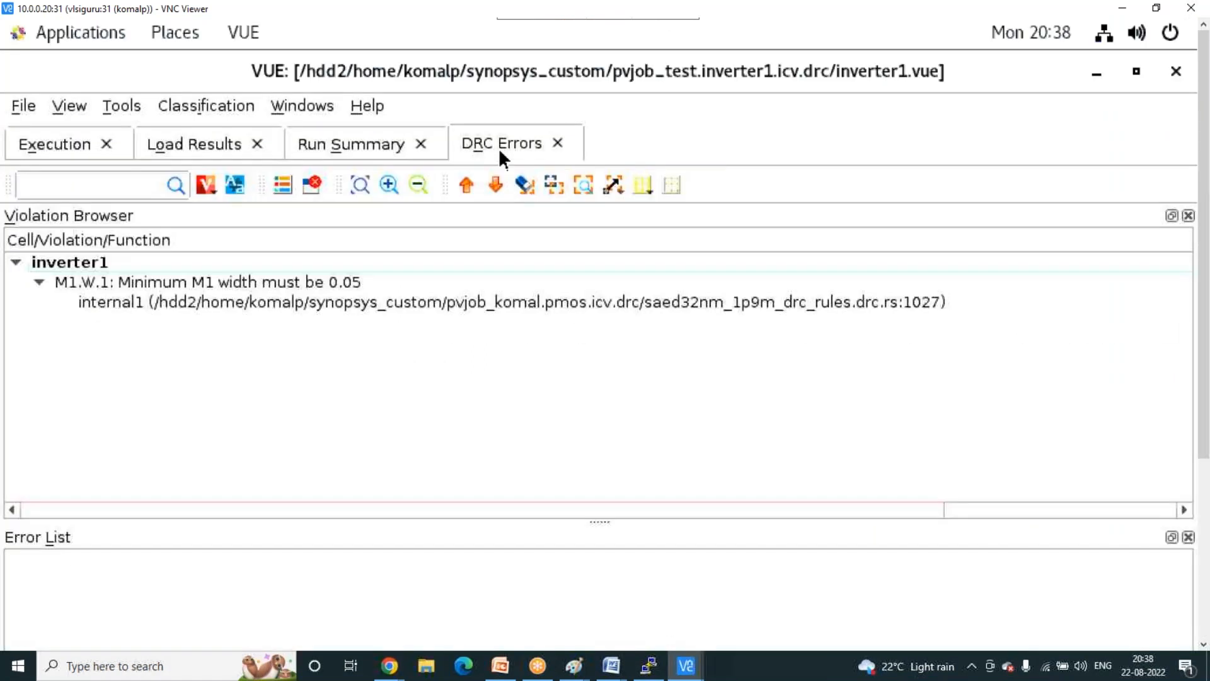
left_click(247, 281)
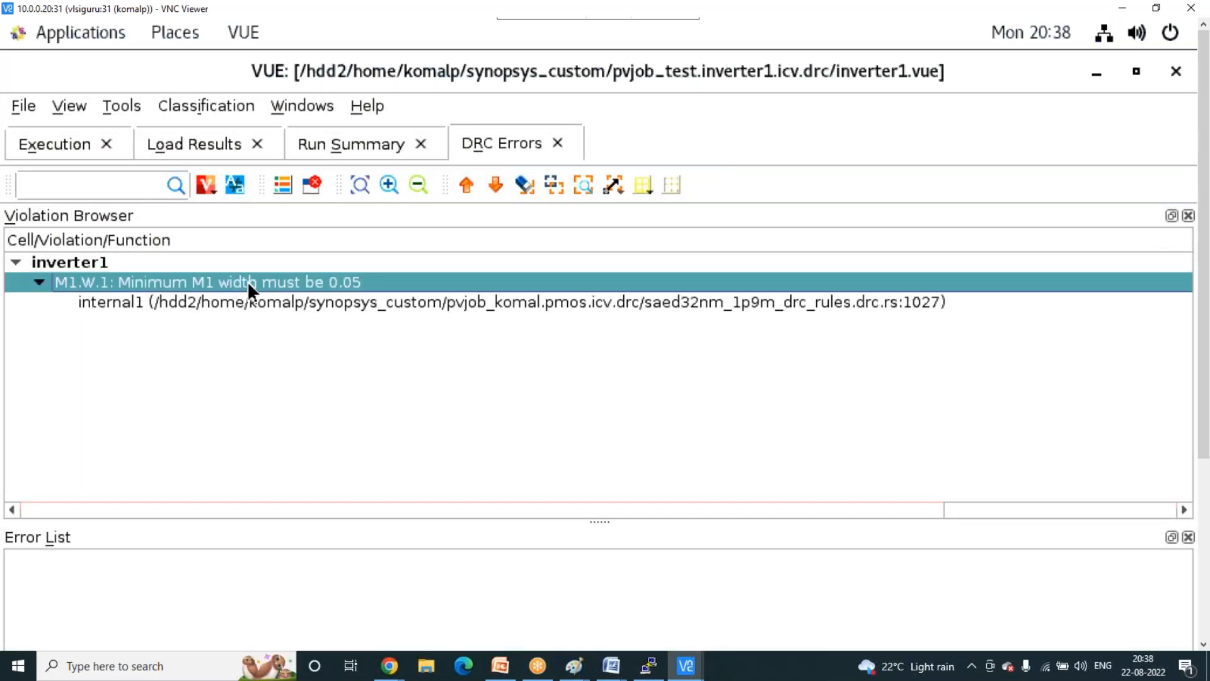
right_click(247, 281)
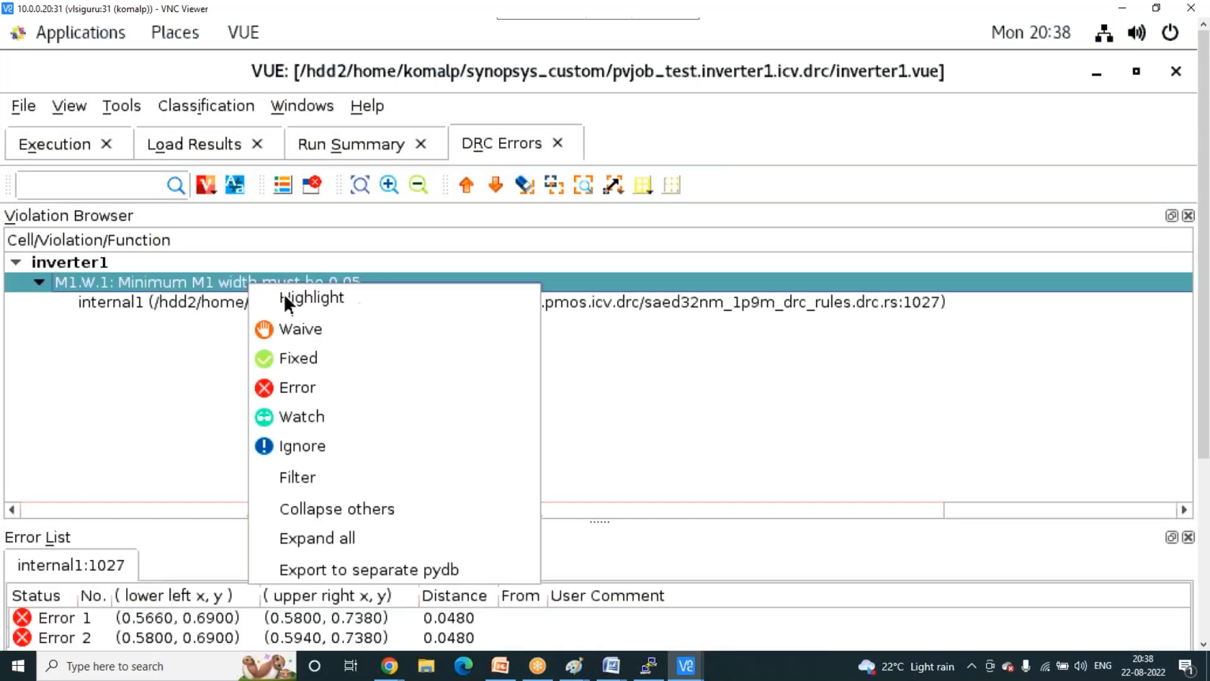
left_click(285, 293)
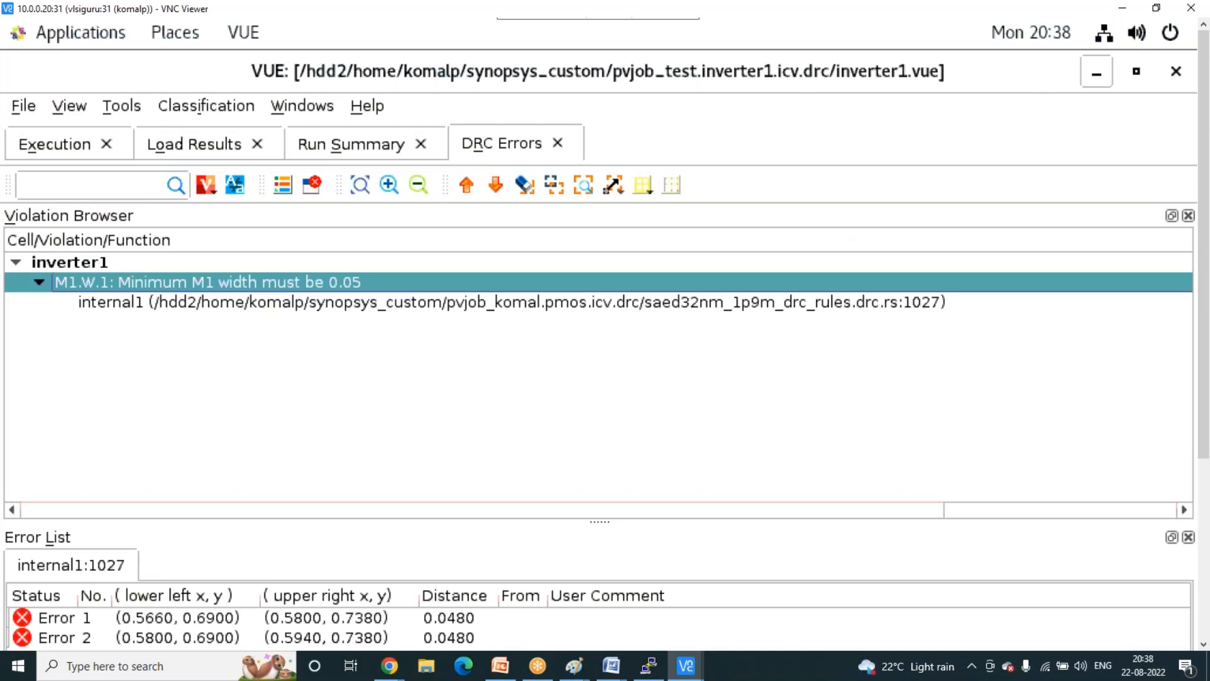
left_click(1096, 71)
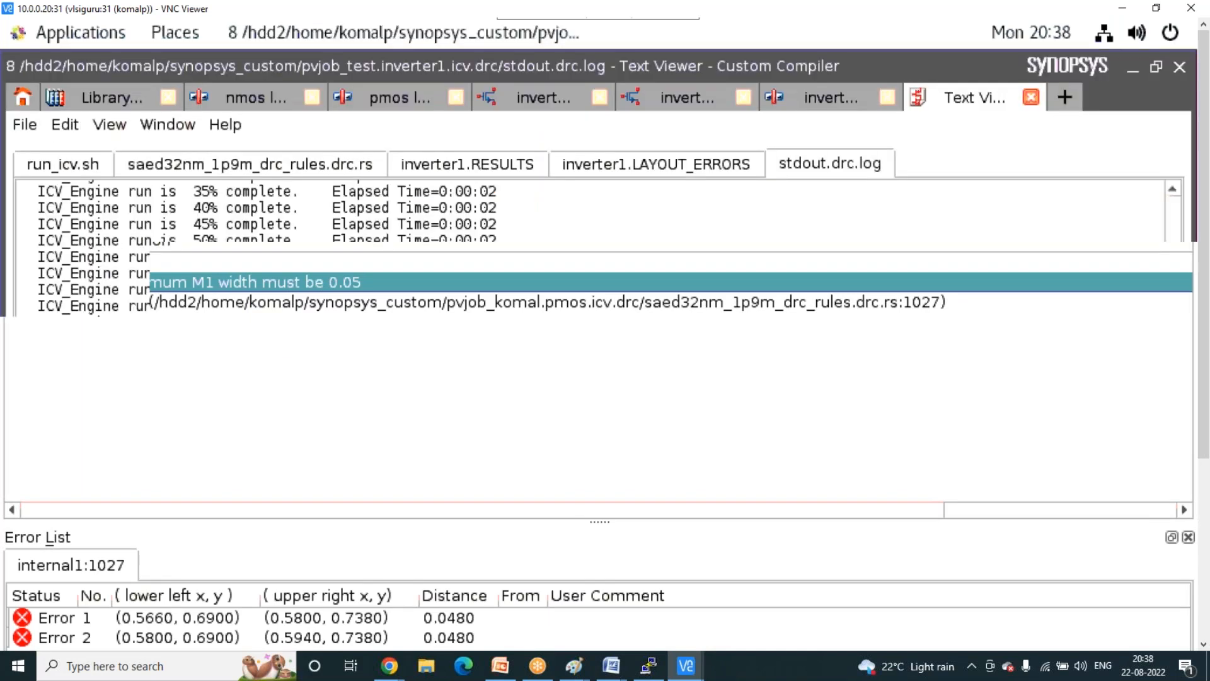
left_click(816, 97)
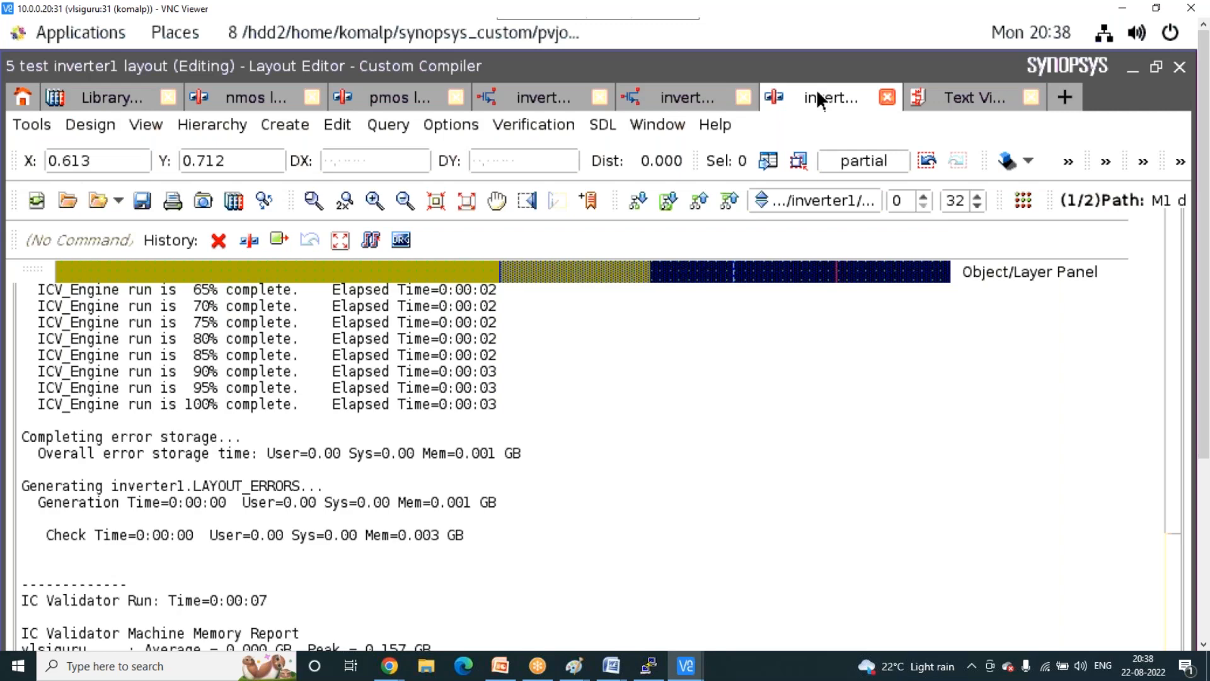
- Fit the layout and grab the lower end of the blue M1 strap for stretching
scroll(556, 354, "down", 6)
scroll(411, 435, "up", 1)
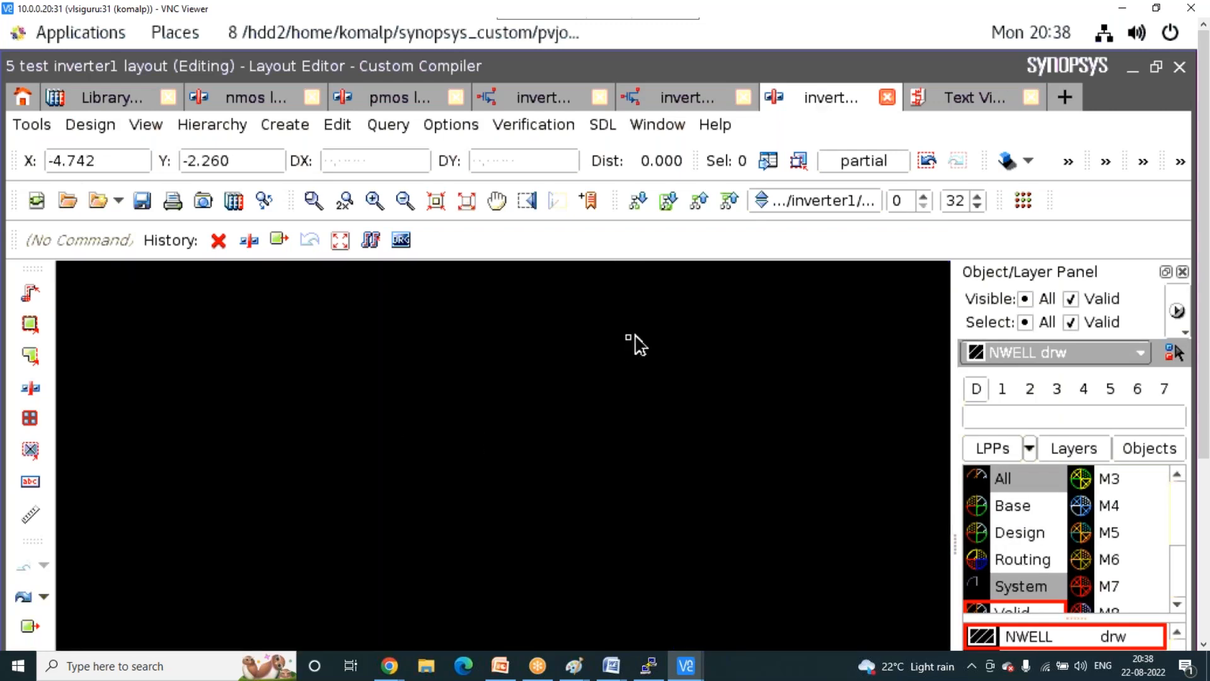
key("f")
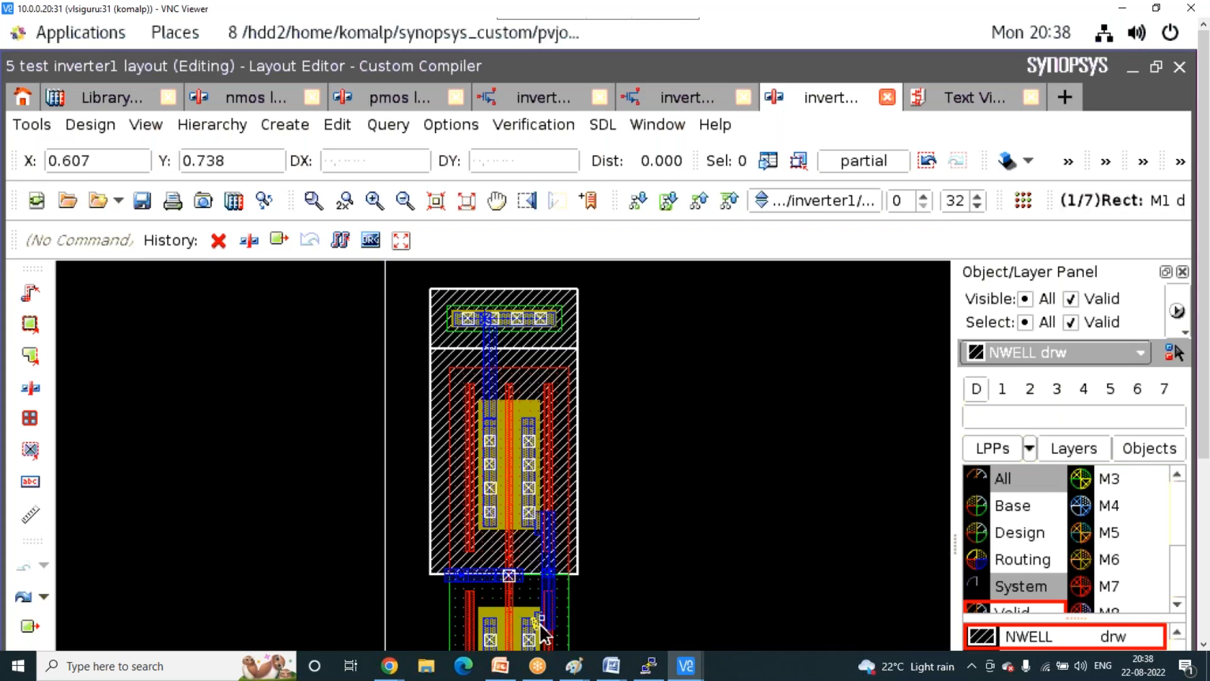
scroll(541, 630, "up", 2)
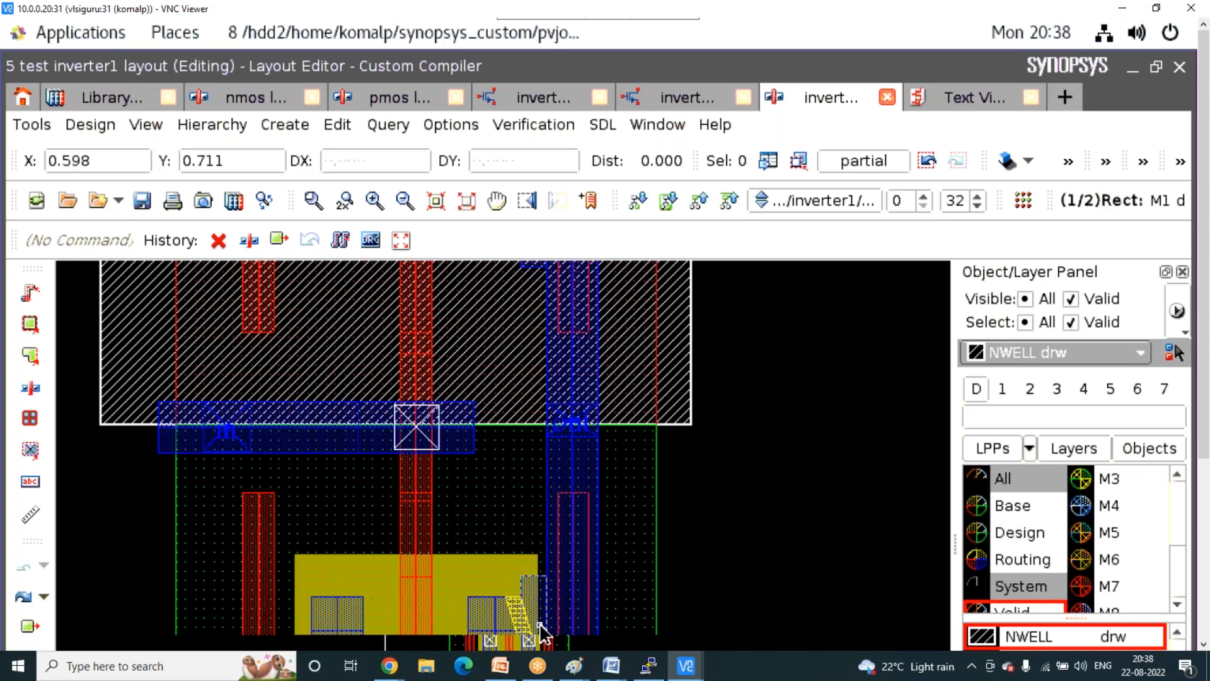
scroll(541, 630, "up", 1)
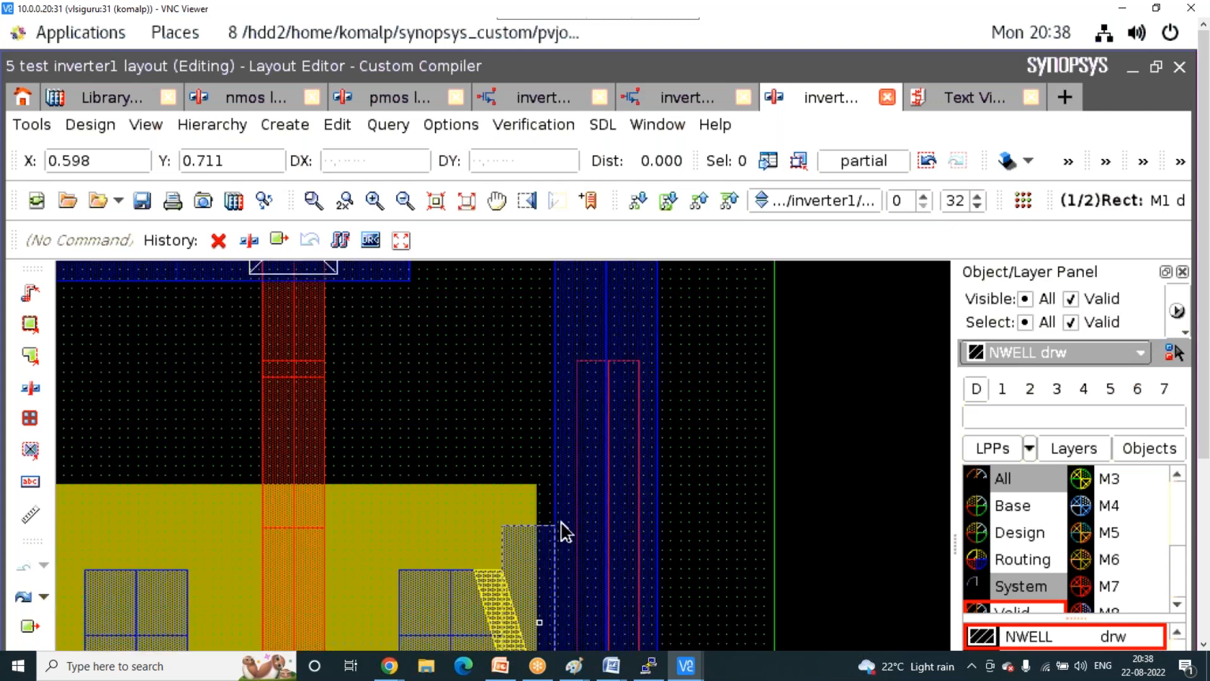
scroll(563, 532, "down", 1)
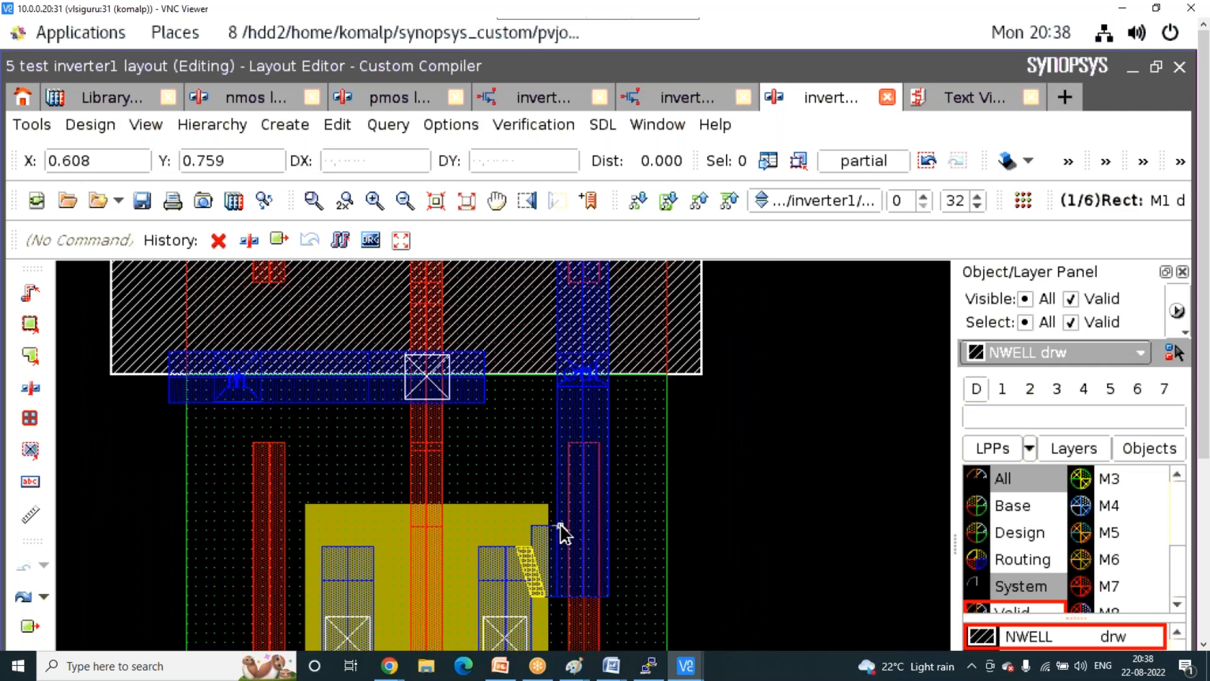
scroll(563, 532, "down", 1)
key("s")
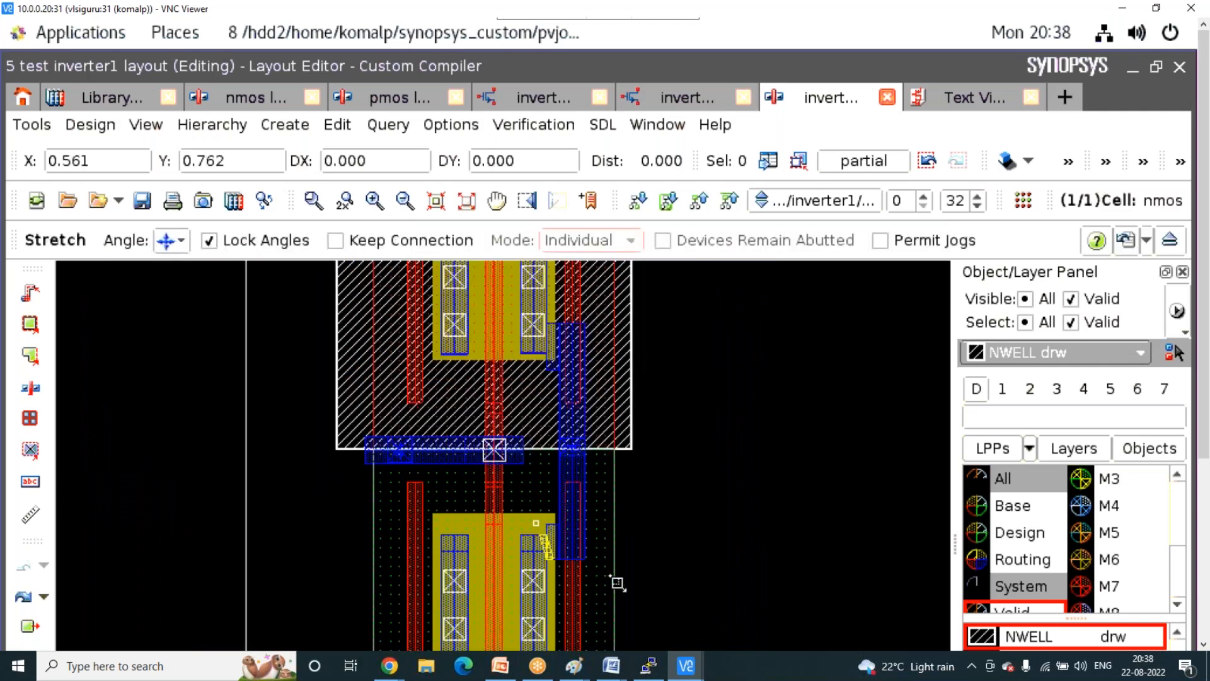
left_click_drag(540, 518, 618, 582)
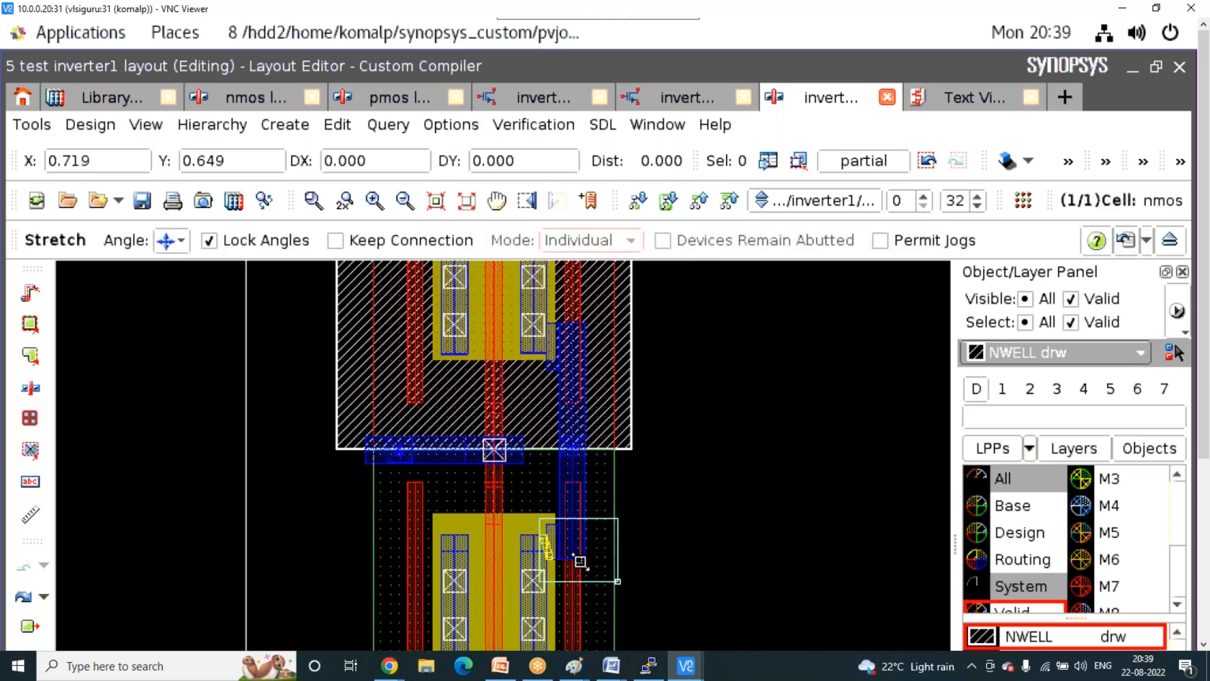
left_click(559, 540)
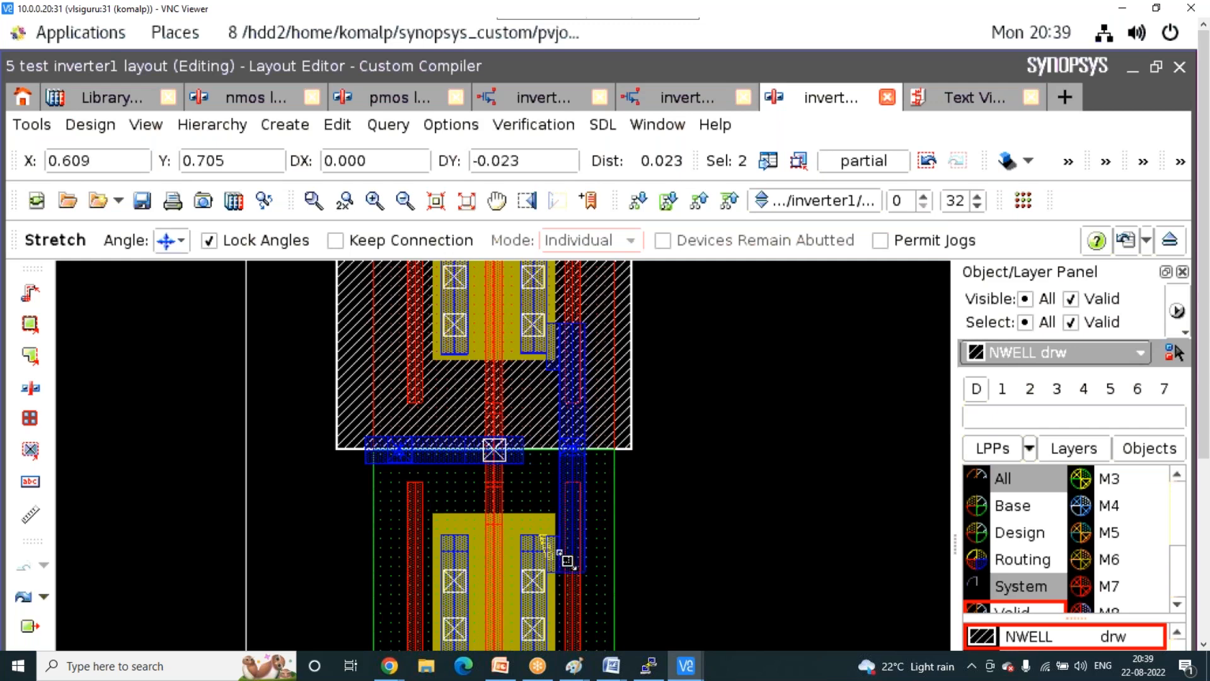
- Commit the stretched M1 edge beside the right transistor and end the Stretch command
scroll(566, 559, "up", 2)
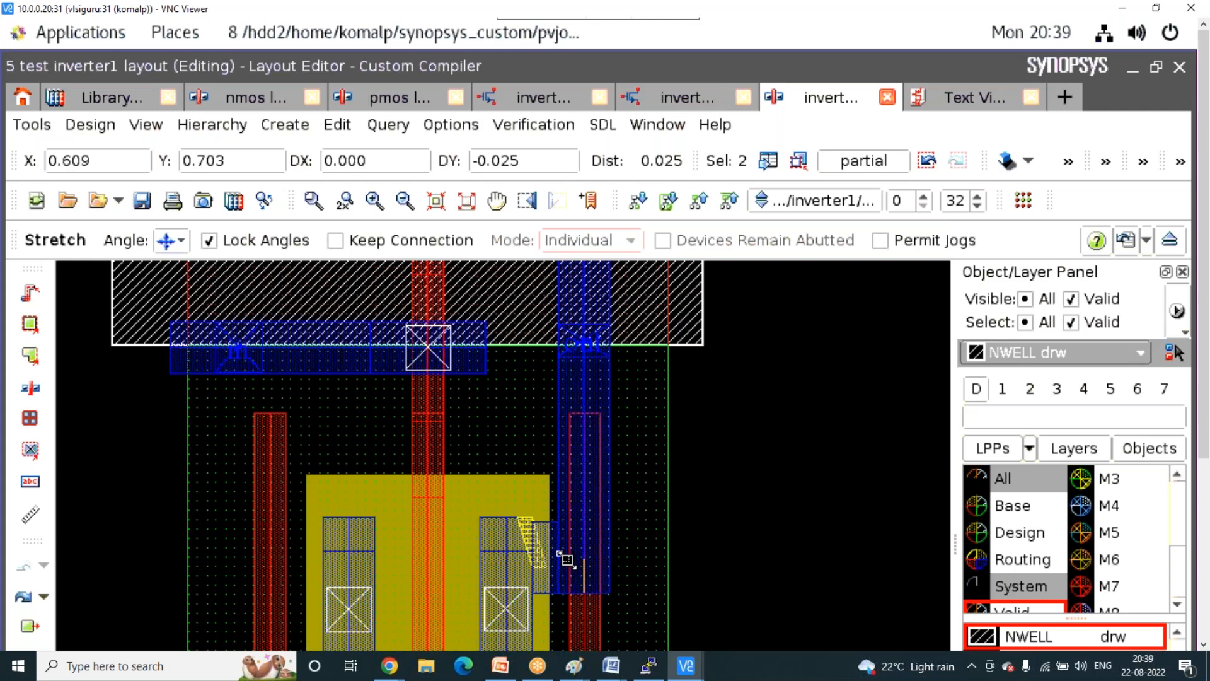
scroll(566, 559, "up", 2)
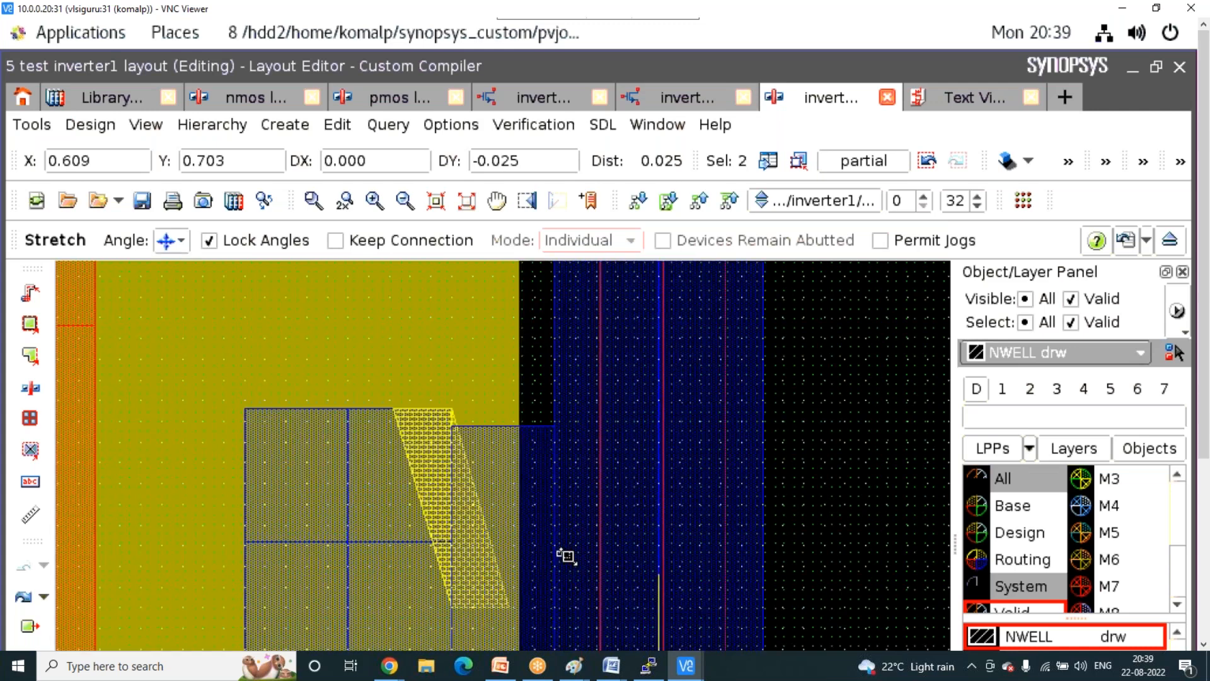
scroll(566, 556, "up", 2)
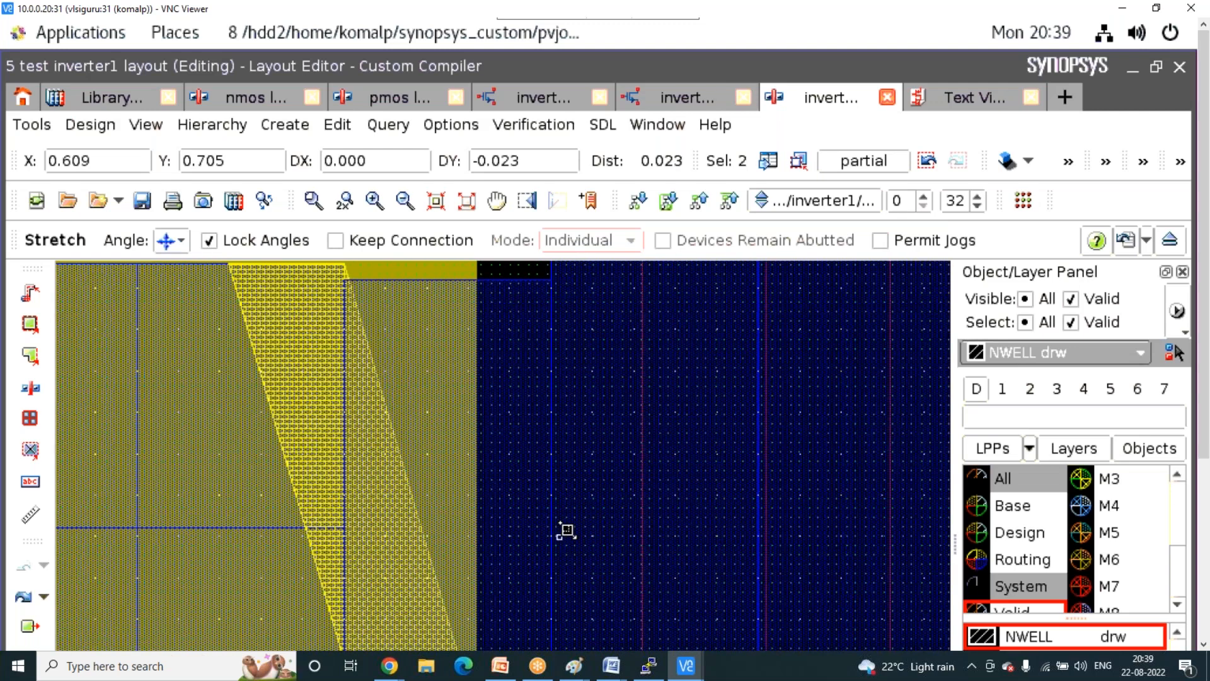
left_click(566, 530)
scroll(567, 534, "down", 4)
key("Escape")
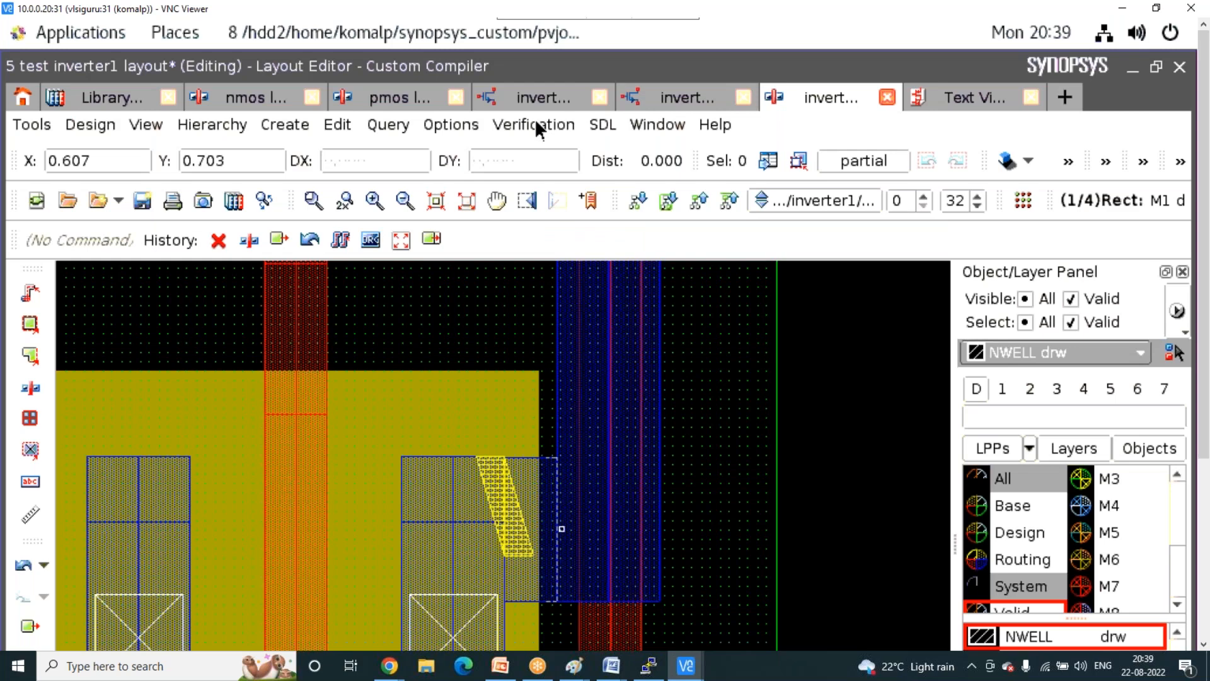
- Run DRC on library test, cell inverter1, view layout via DRC Setup and Run
left_click(535, 121)
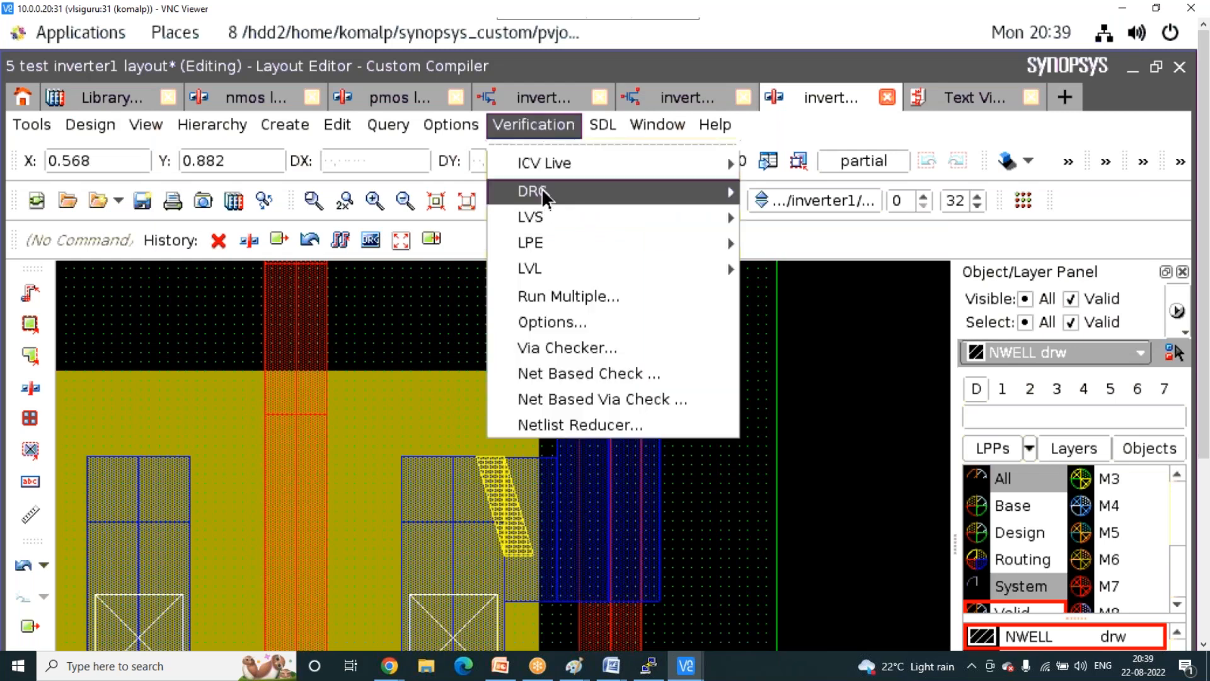
mouse_move(542, 189)
left_click(843, 201)
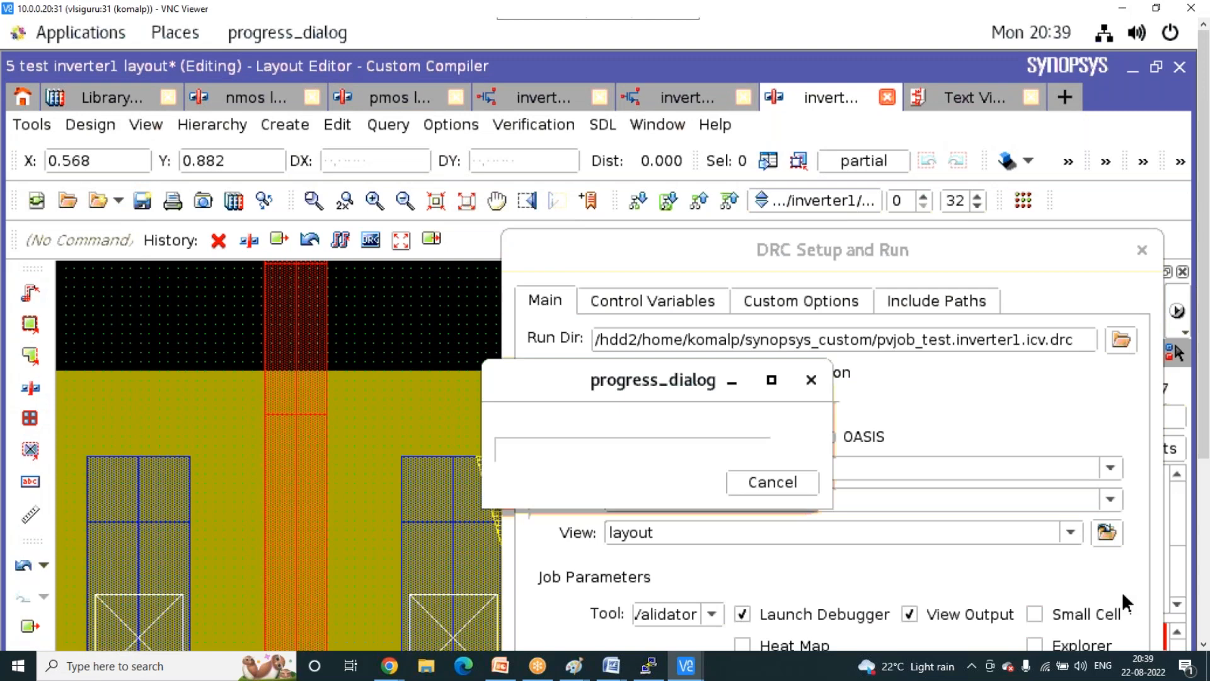
left_click(1204, 533)
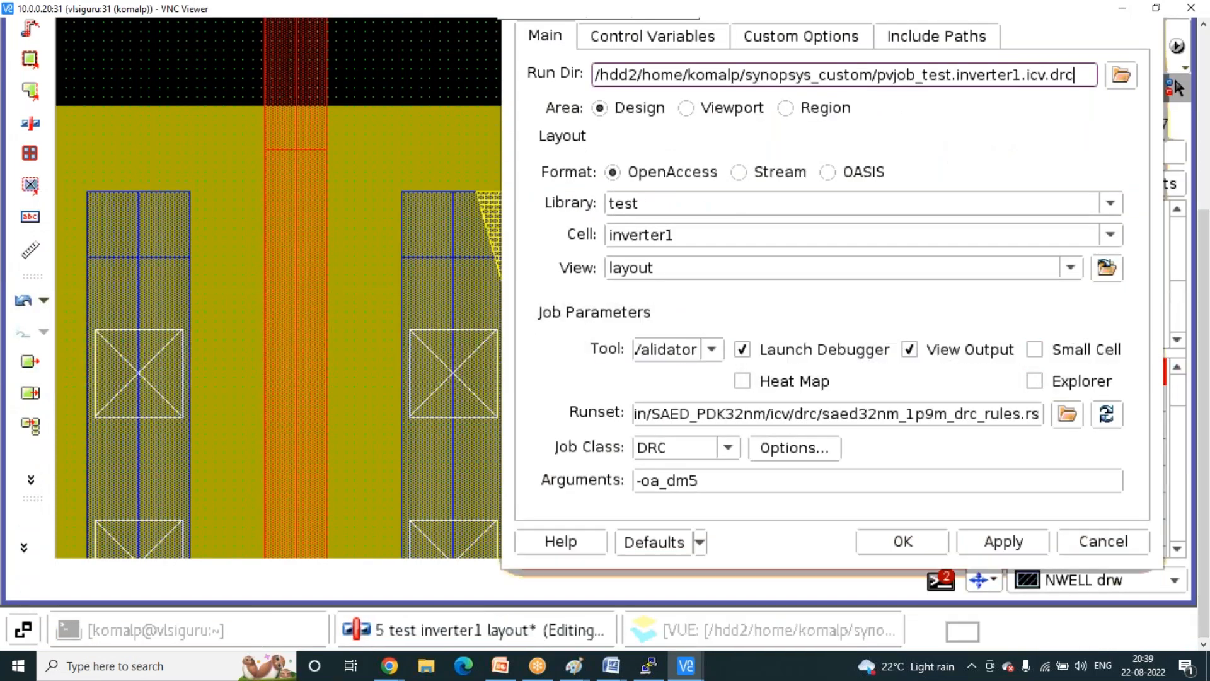
left_click(813, 294)
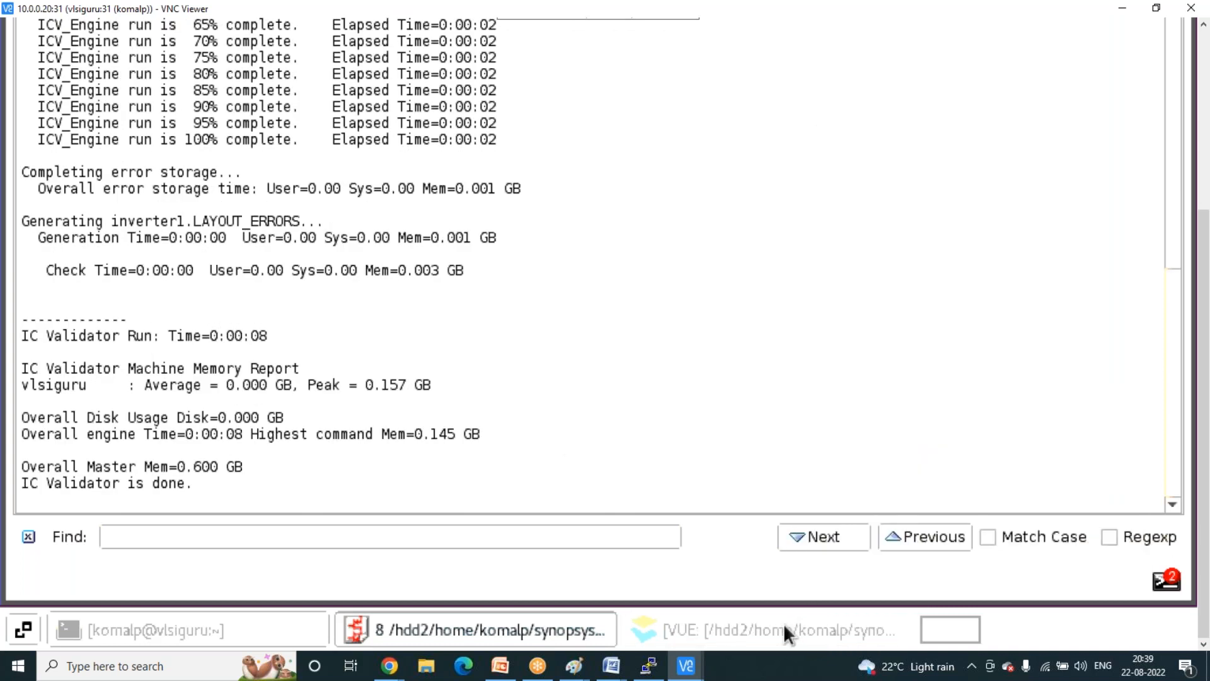
- Highlight the M1.S.1 spacing violations in VUE, then return to the inverter1 layout
left_click(1205, 164)
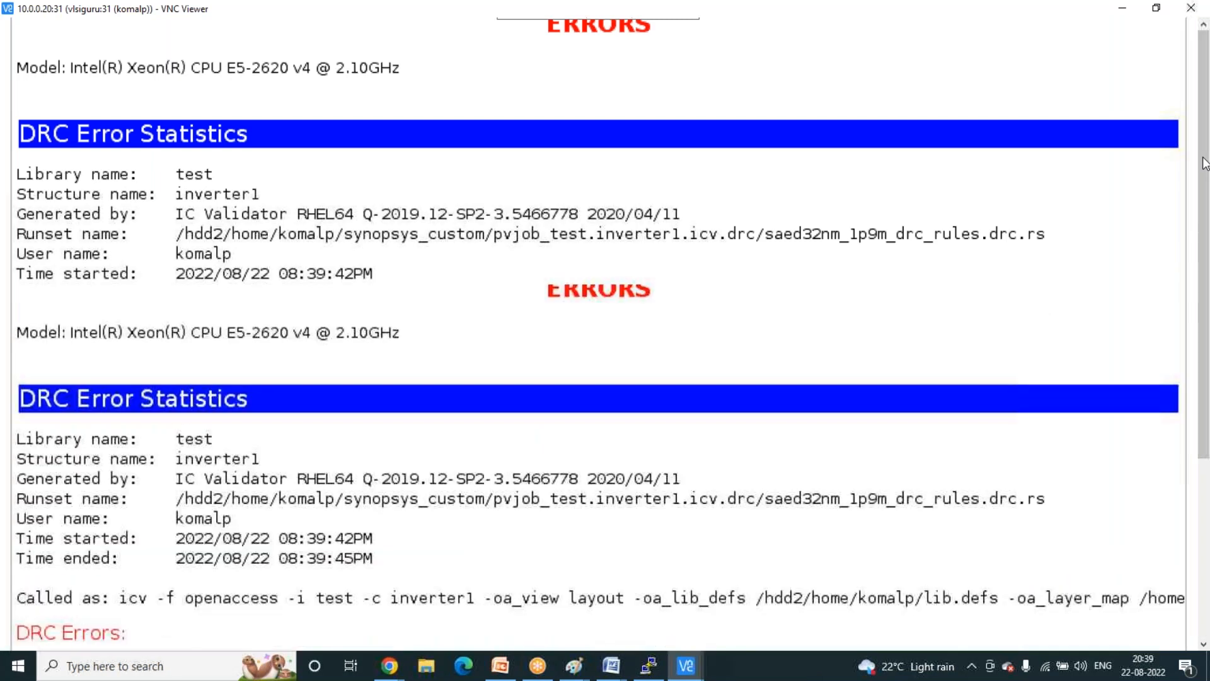
left_click(496, 141)
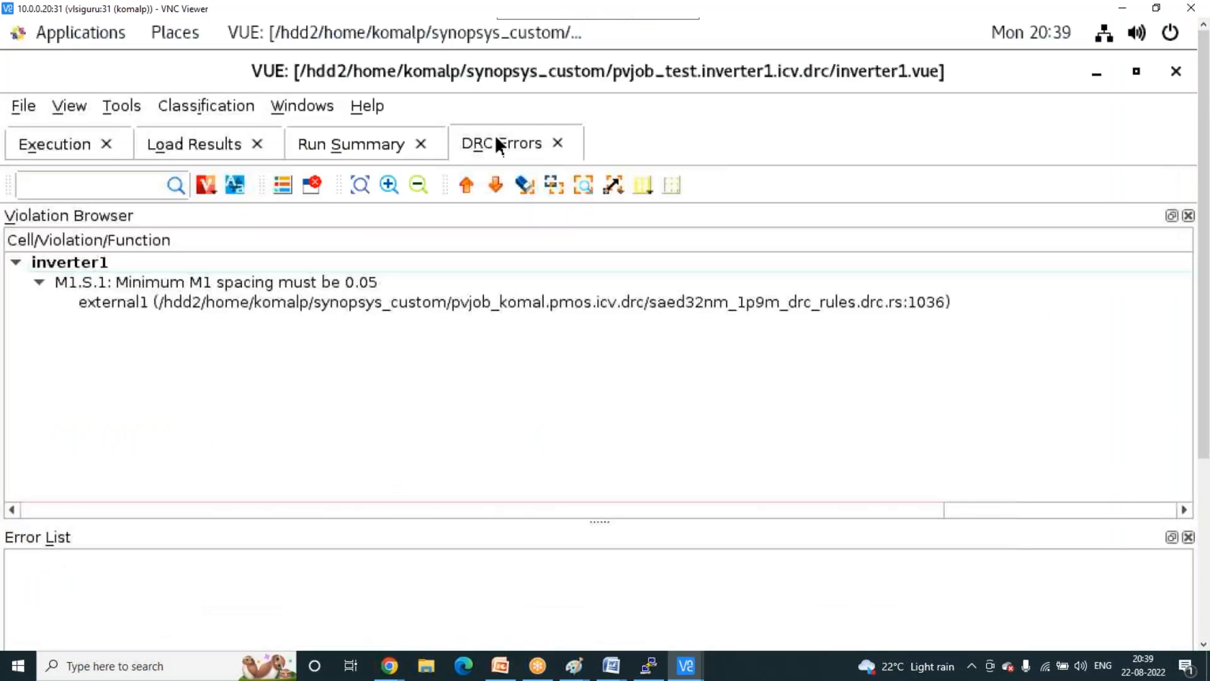
left_click(326, 281)
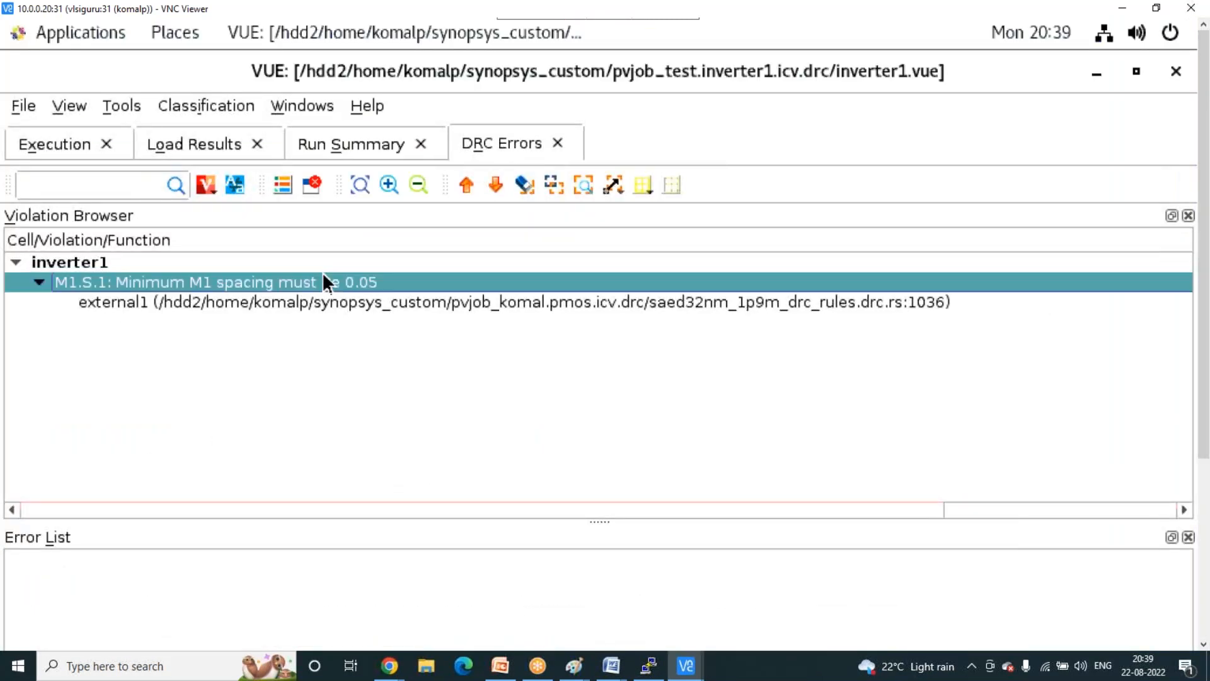
right_click(376, 278)
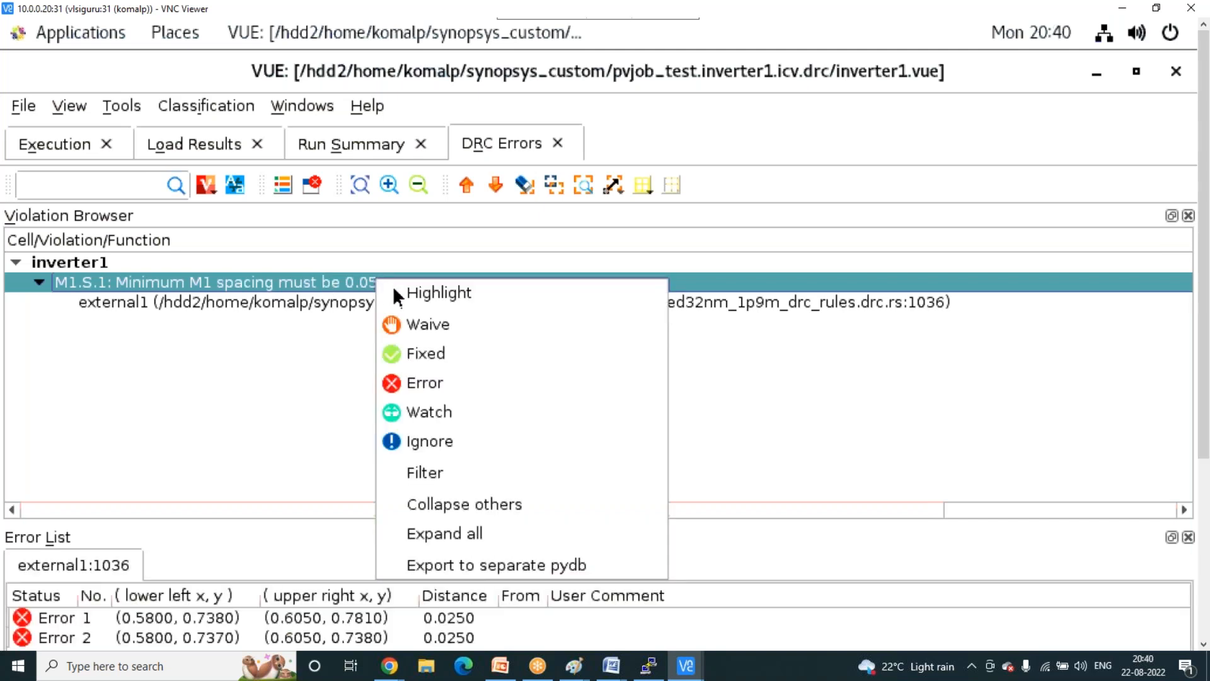
left_click(392, 287)
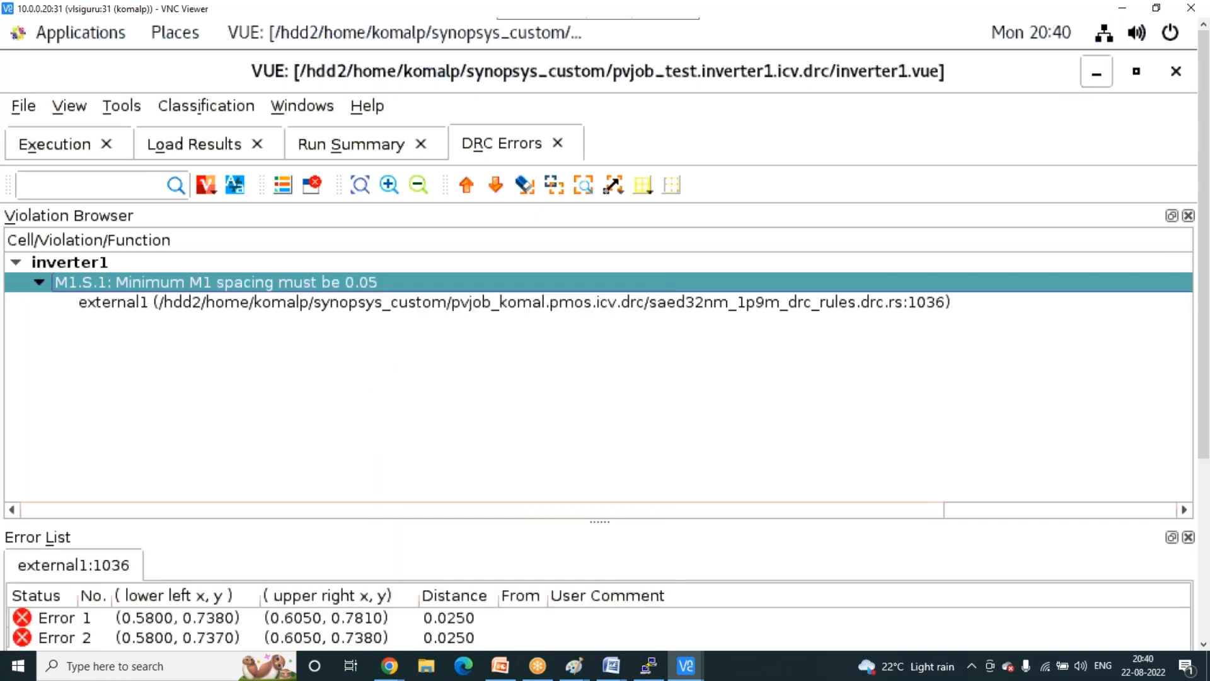
left_click(1096, 72)
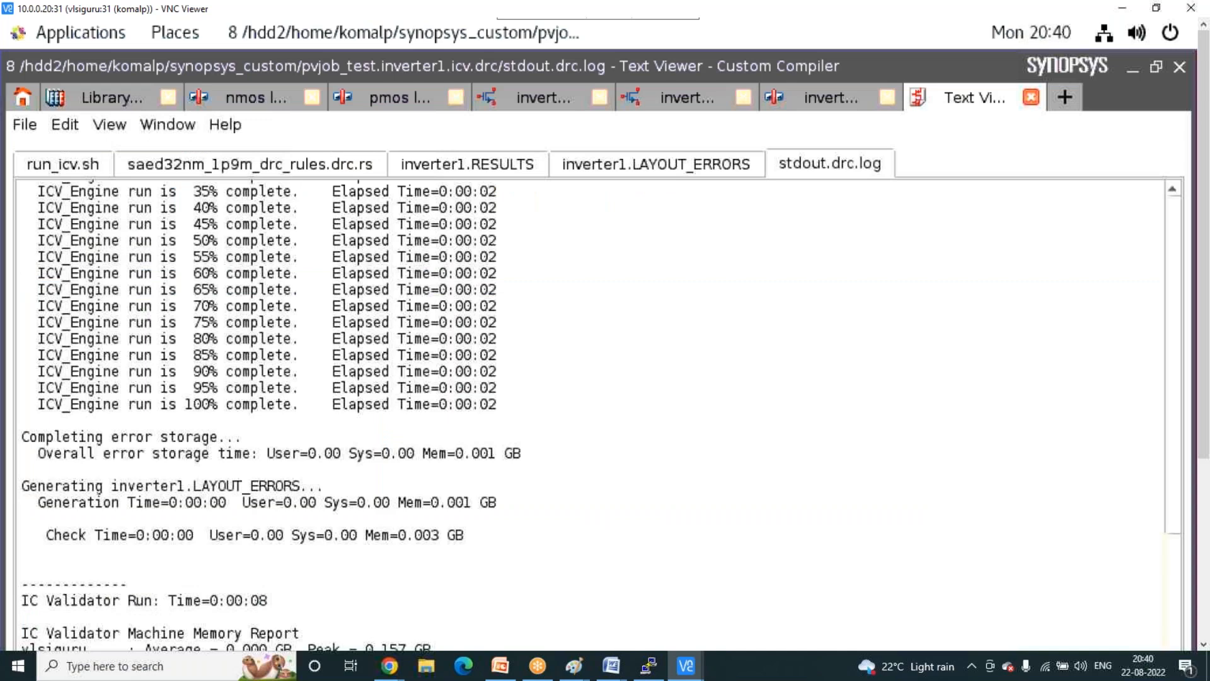
left_click(807, 93)
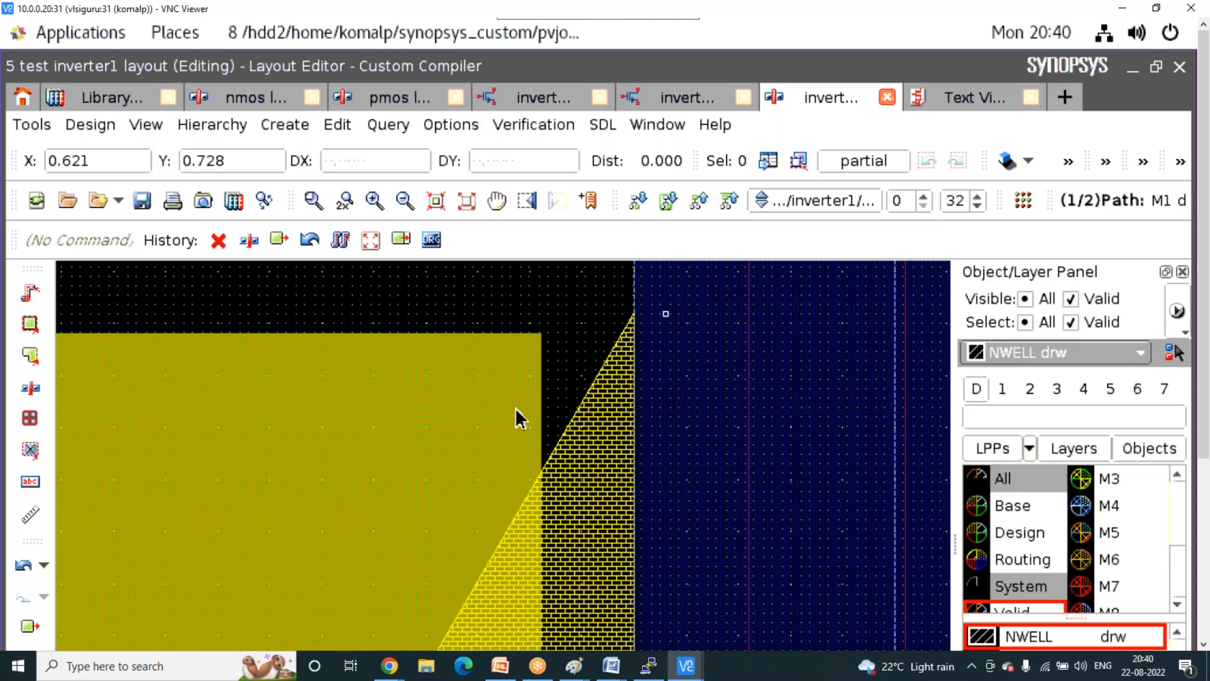
- Select the offending M1 shape and stretch its edge to clear the spacing error
scroll(516, 407, "down", 2)
scroll(517, 416, "down", 3)
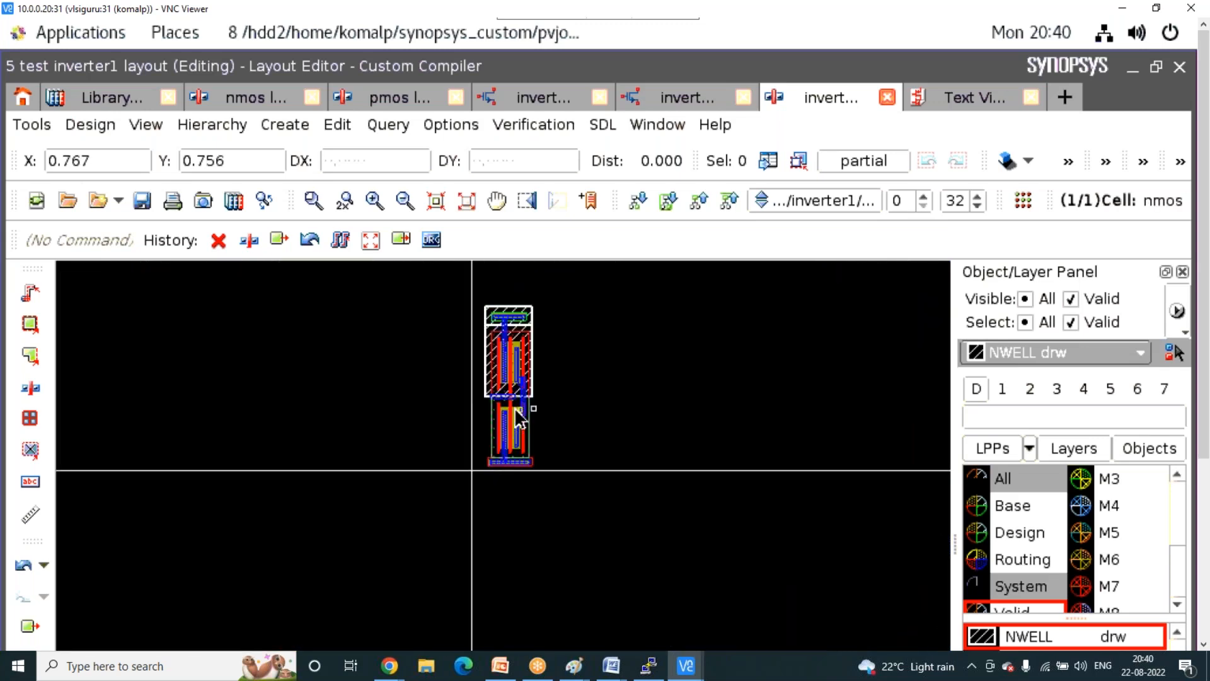
scroll(517, 416, "up", 4)
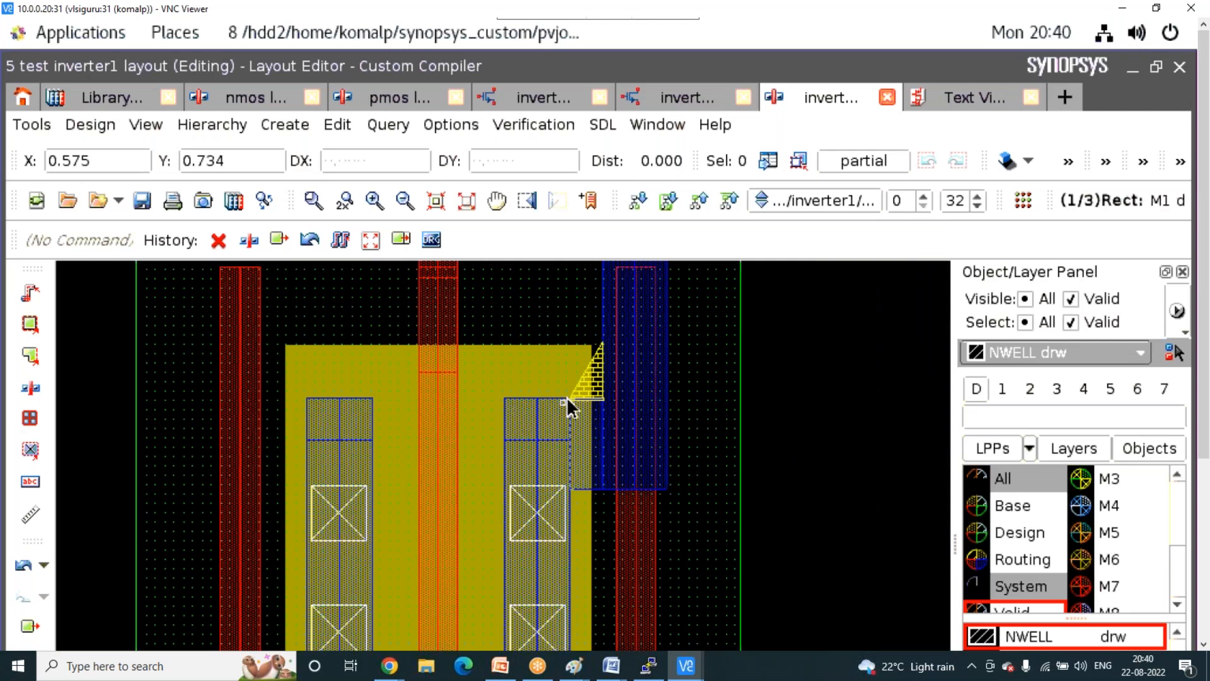
scroll(567, 399, "up", 3)
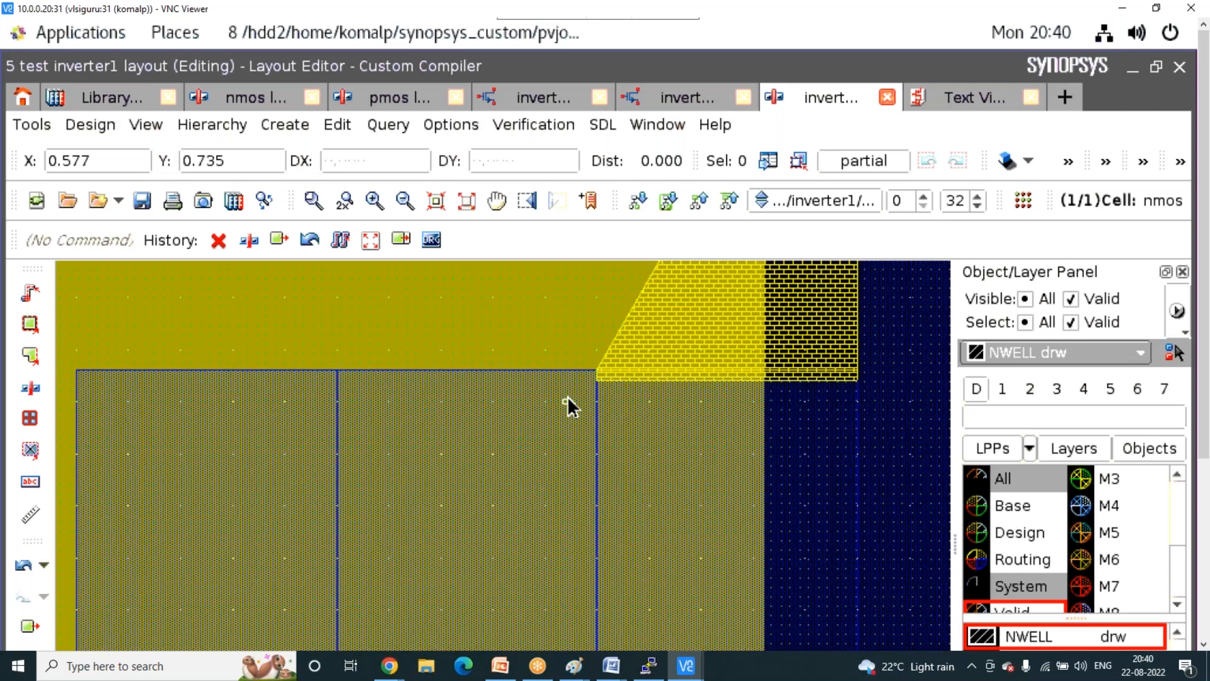
scroll(567, 399, "up", 2)
left_click(654, 304)
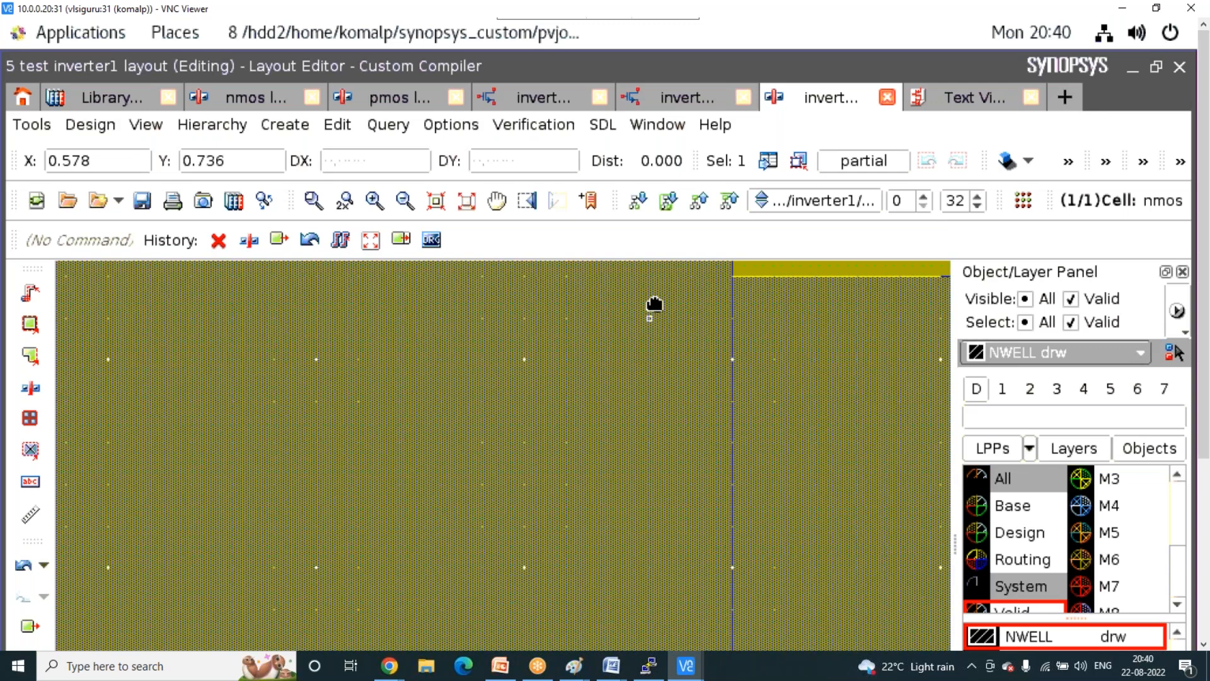
scroll(654, 304, "down", 2)
key("s")
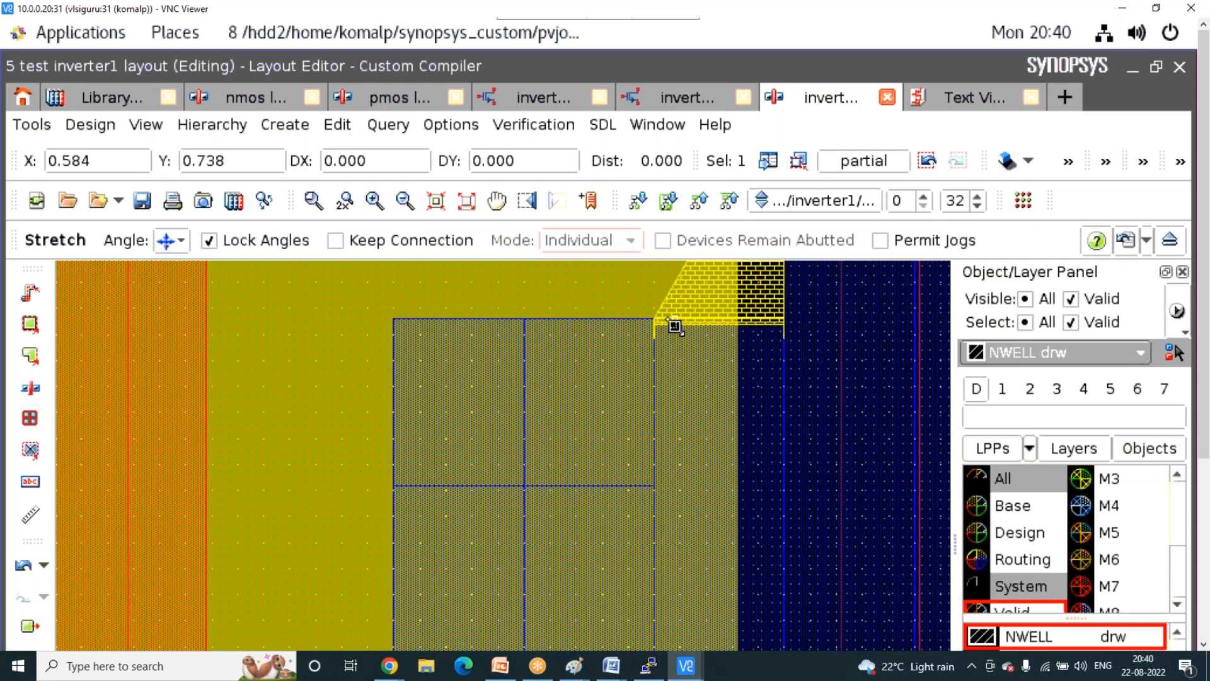
scroll(674, 326, "up", 3)
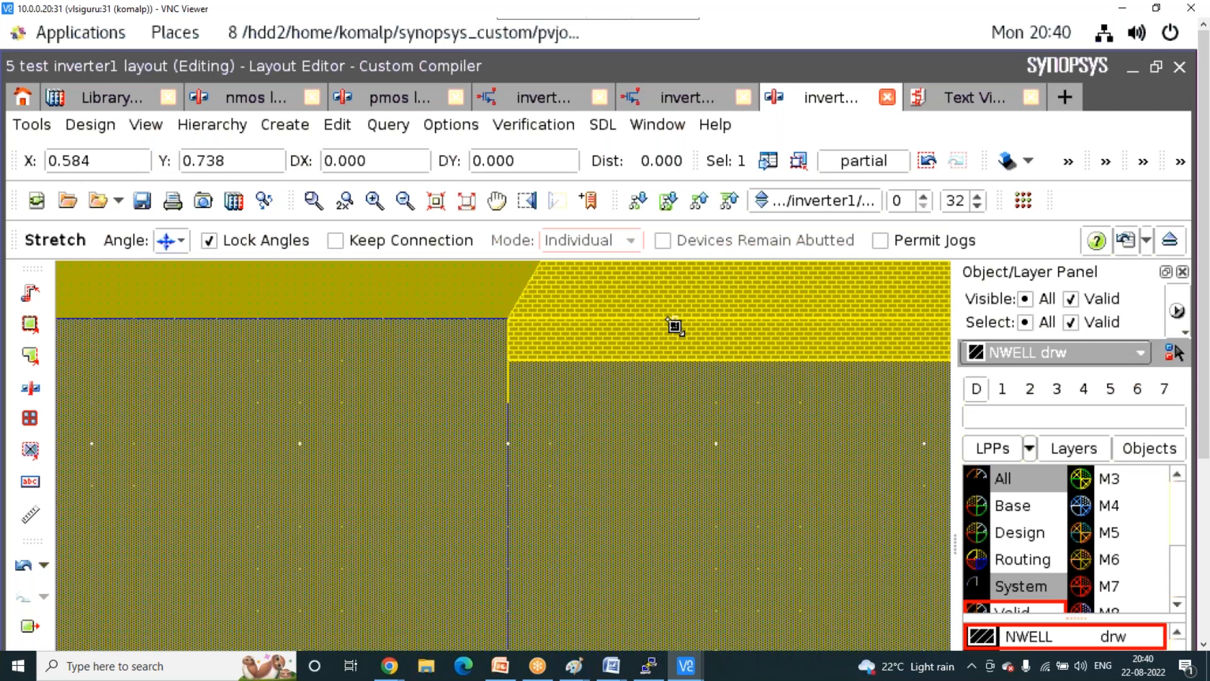
scroll(675, 326, "up", 2)
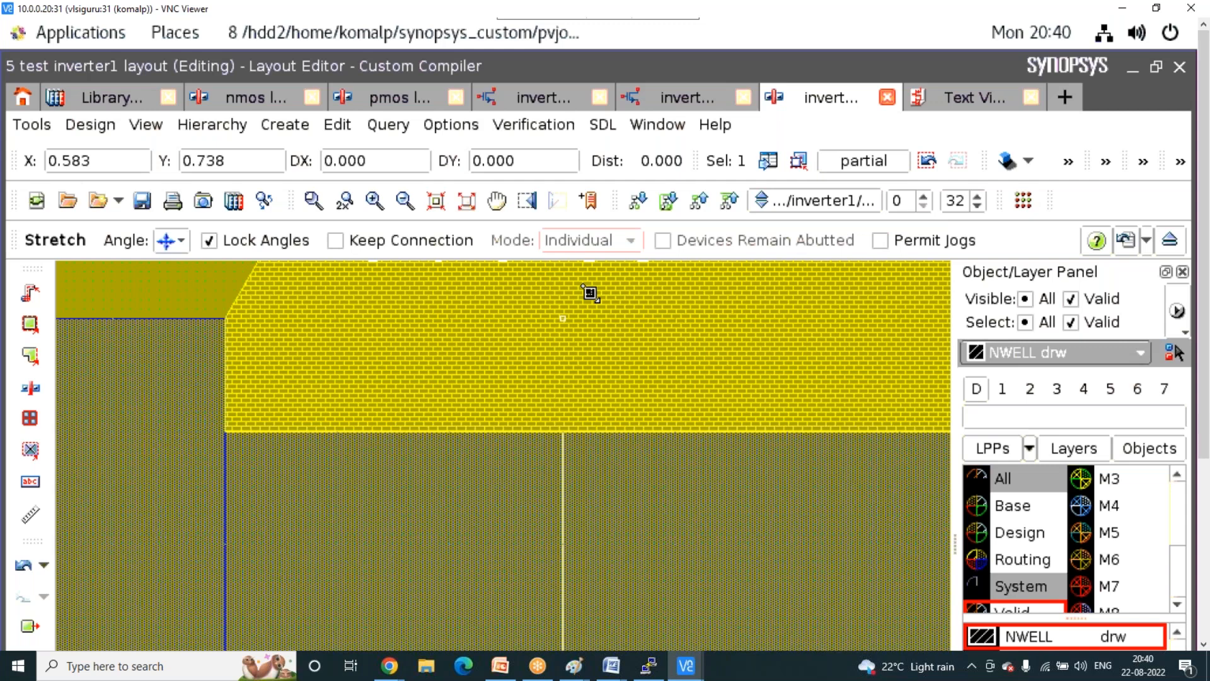
scroll(590, 293, "down", 1)
left_click(590, 294)
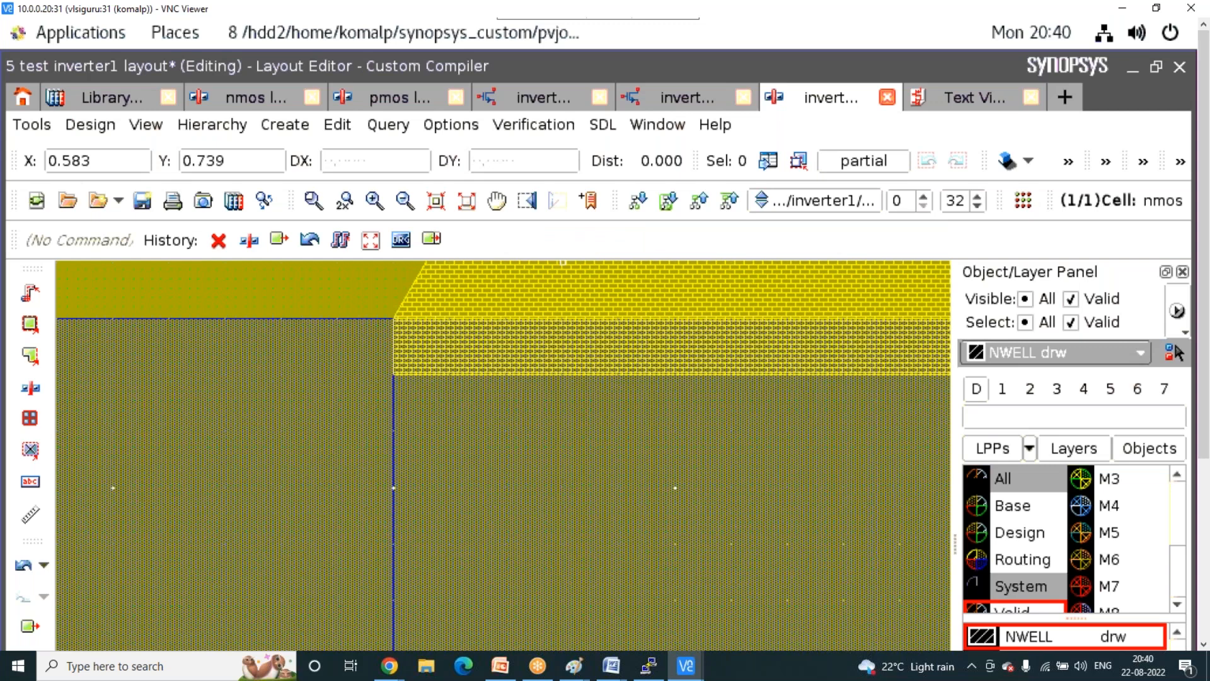
- Rerun DRC on the inverter1 layout, saving the edits in Check and Save
left_click(533, 124)
mouse_move(706, 191)
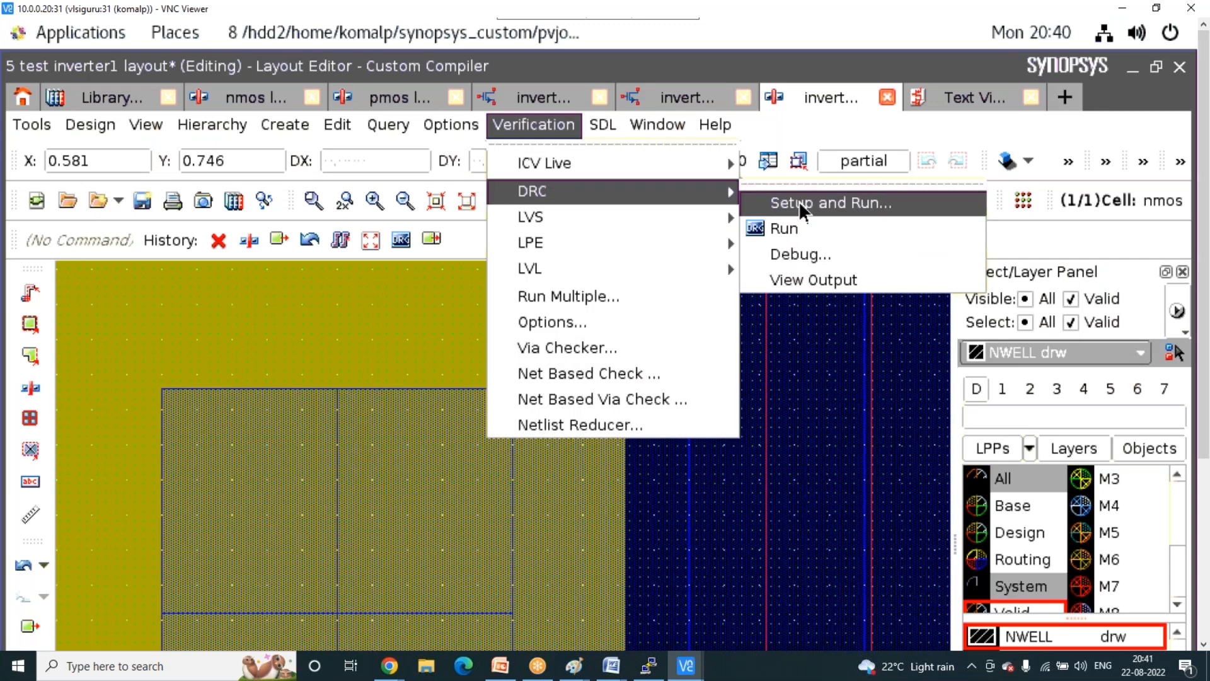
left_click(799, 202)
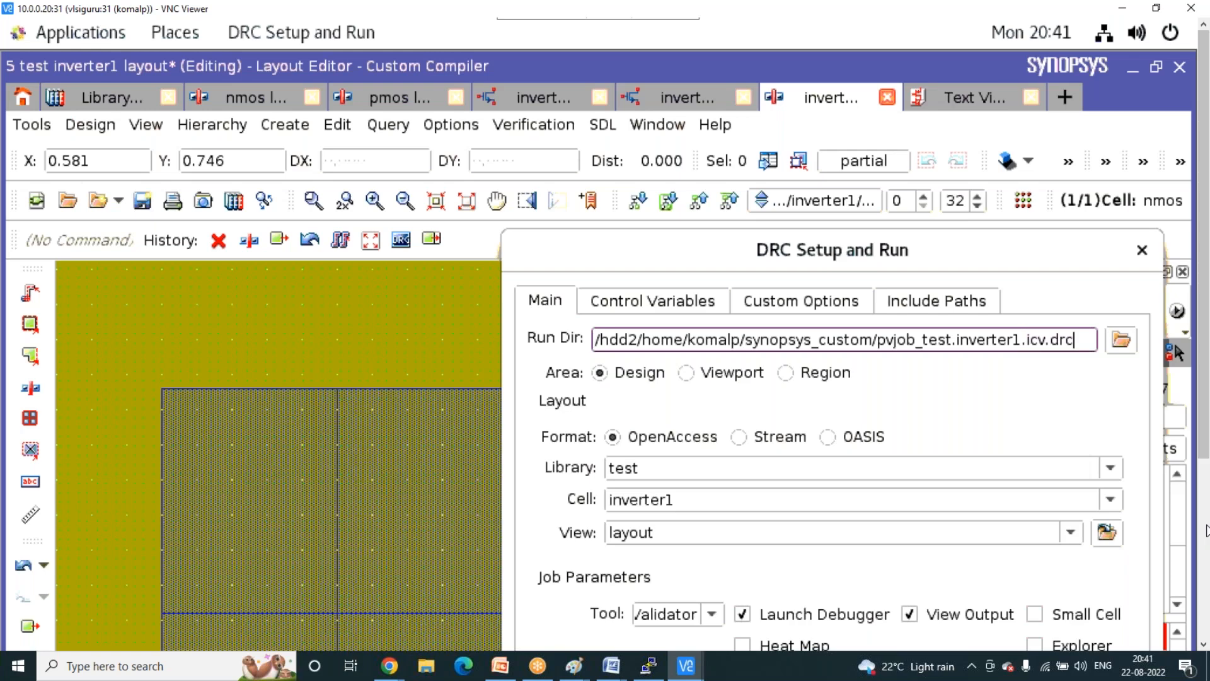
left_click(1204, 529)
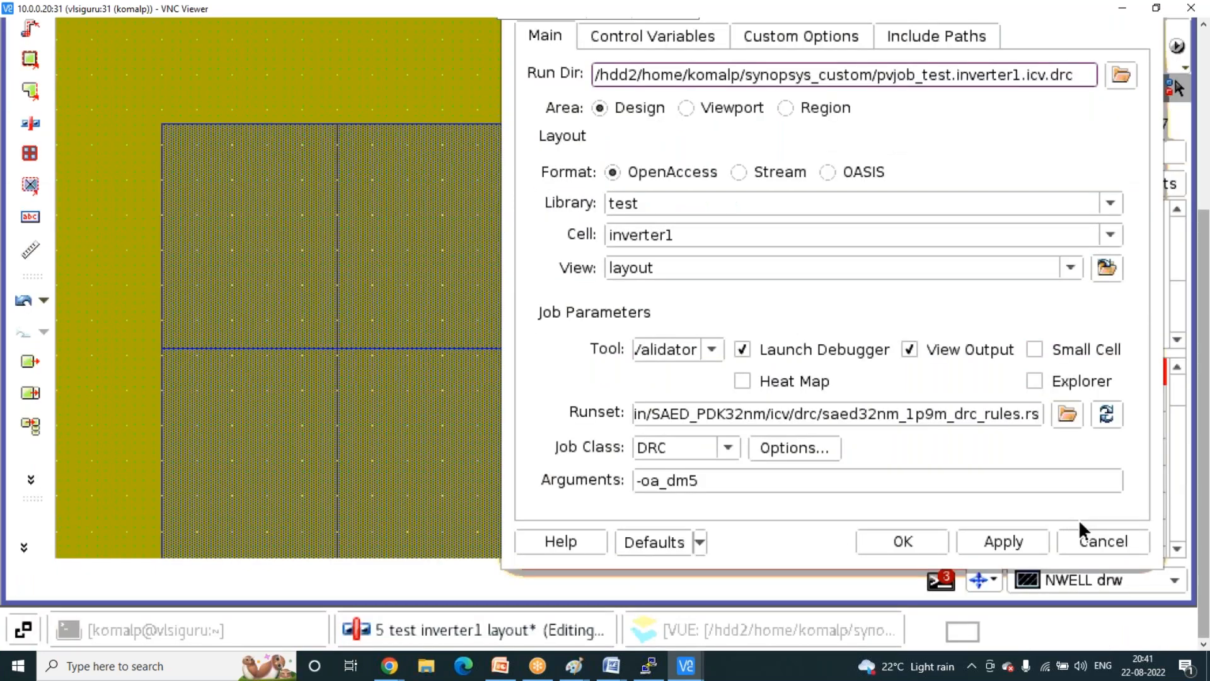
left_click(902, 540)
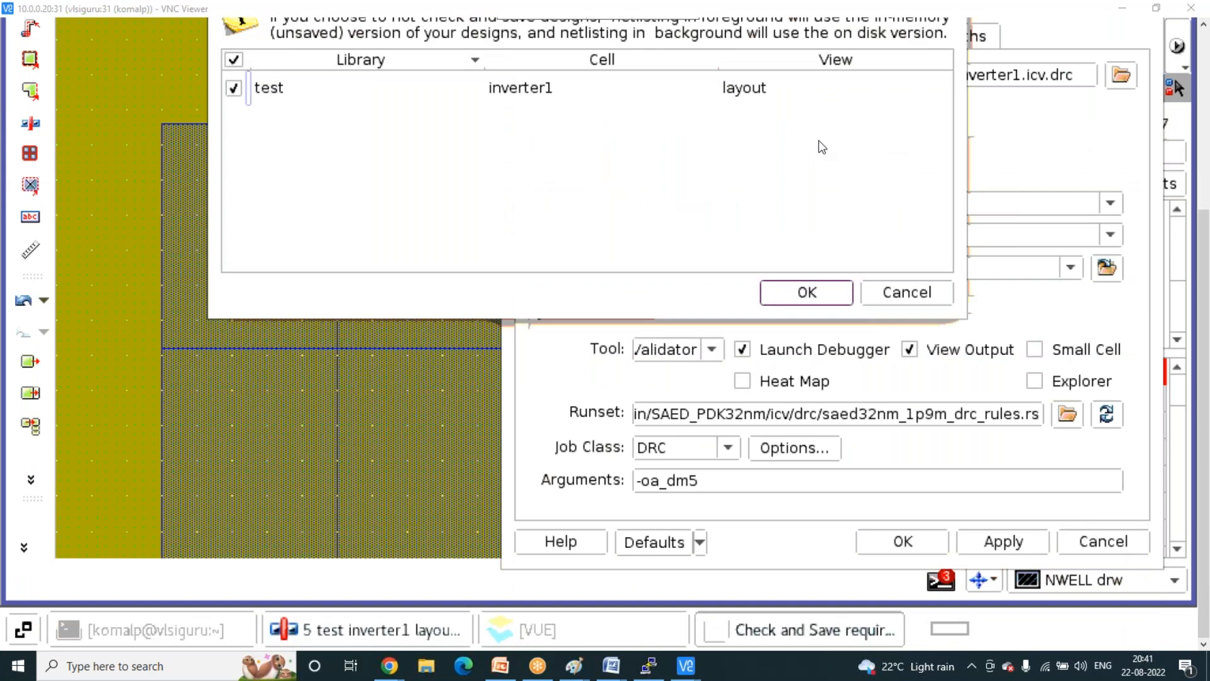
left_click(796, 293)
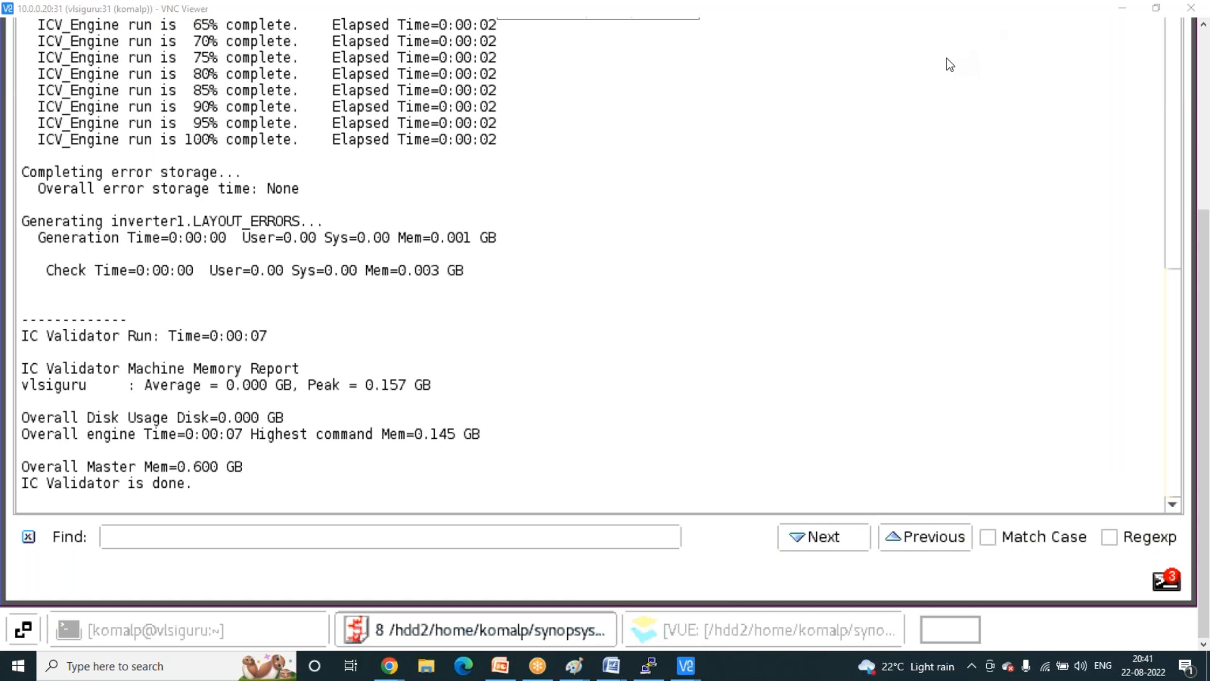
- View VUE's CLEAN run summary for inverter1, then minimize VUE back to stdout.drc.log
left_click(878, 628)
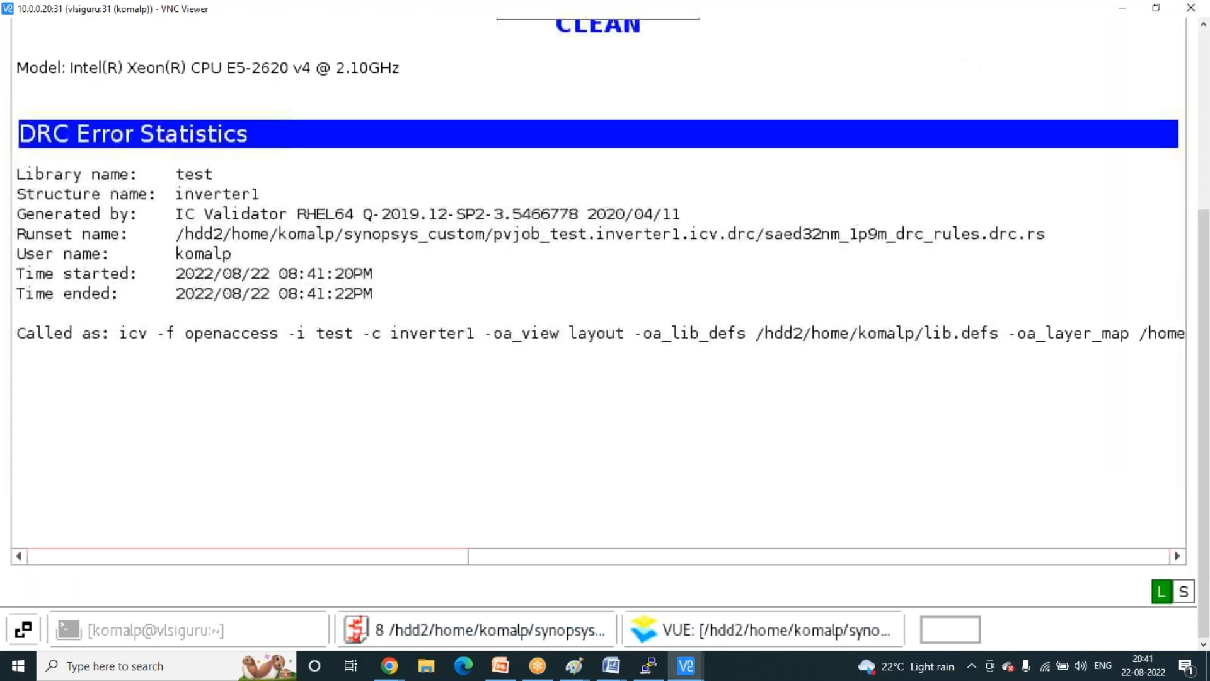
left_click(1202, 102)
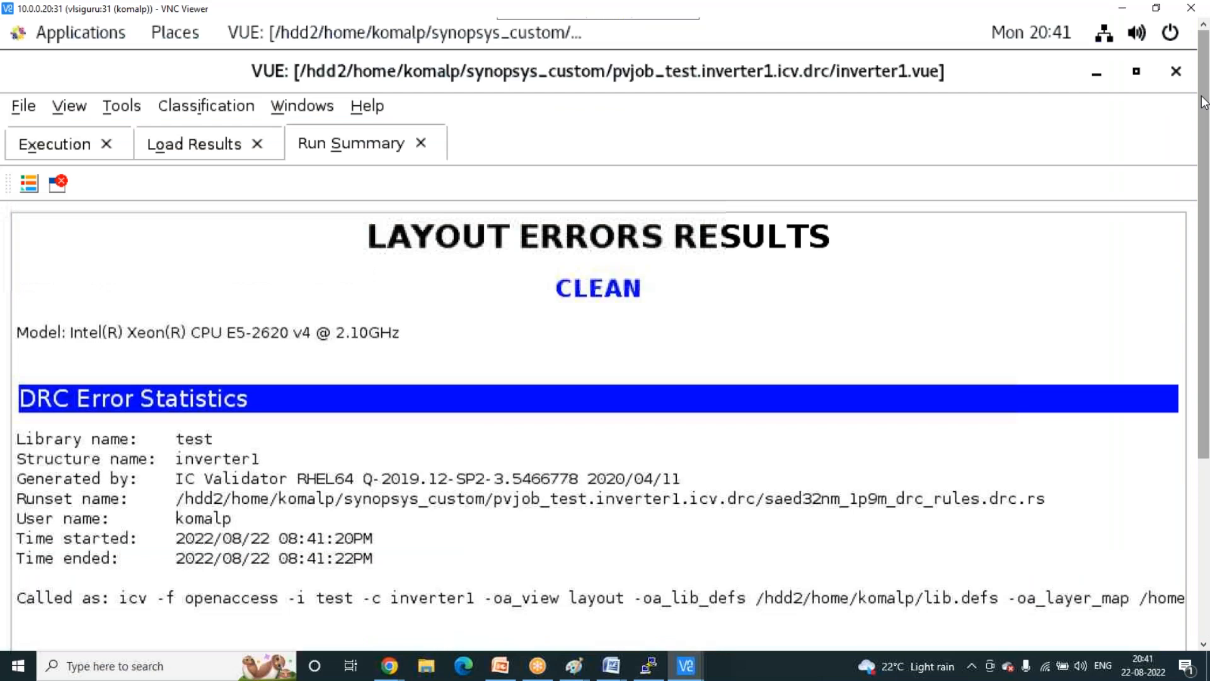
left_click(1096, 72)
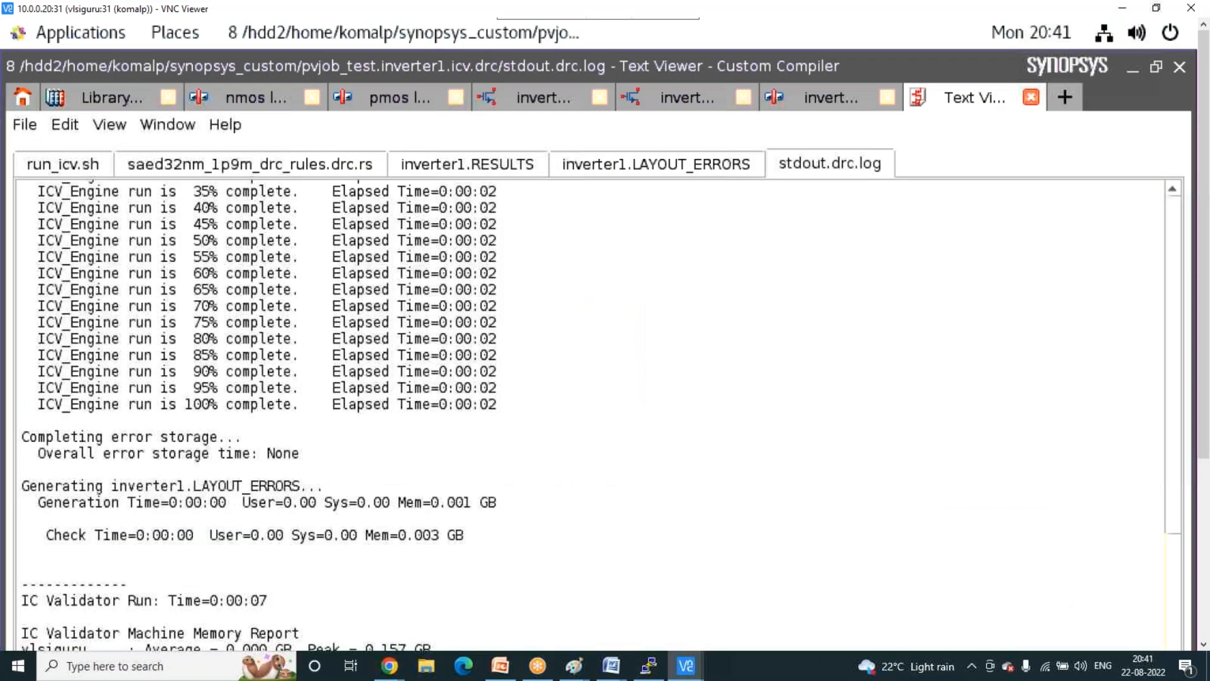
- From the inverter1 layout, run LVS for test/inverter1, layout versus schematic
left_click(800, 98)
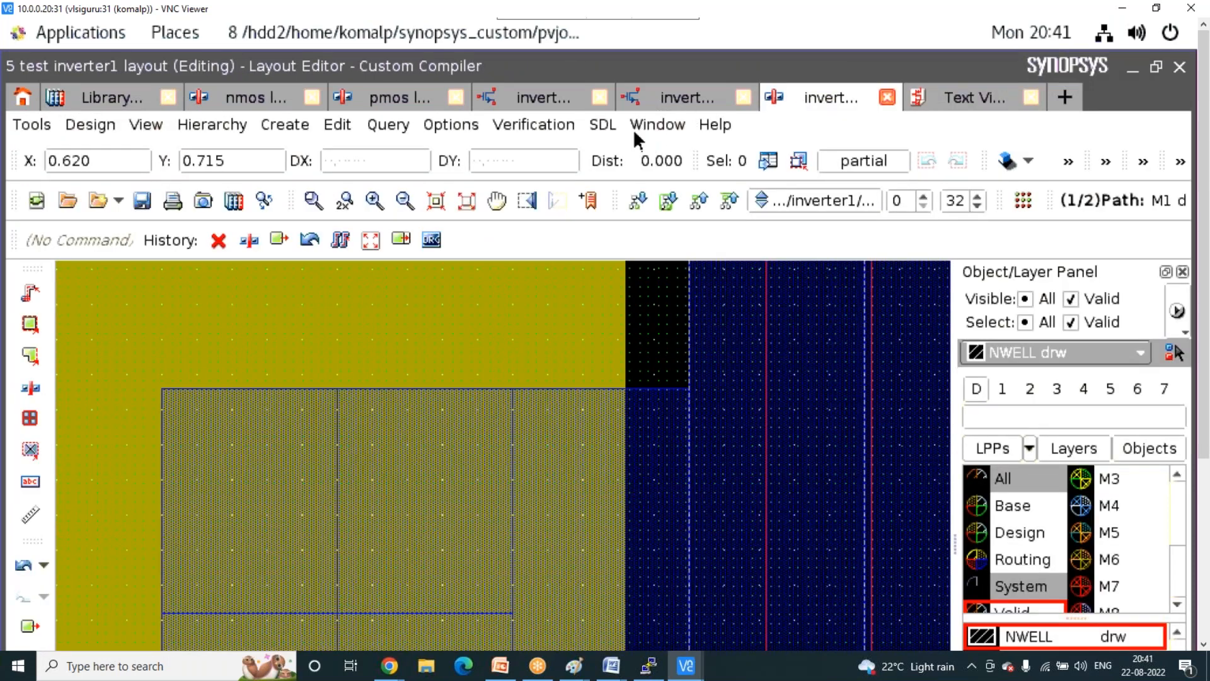
left_click(550, 124)
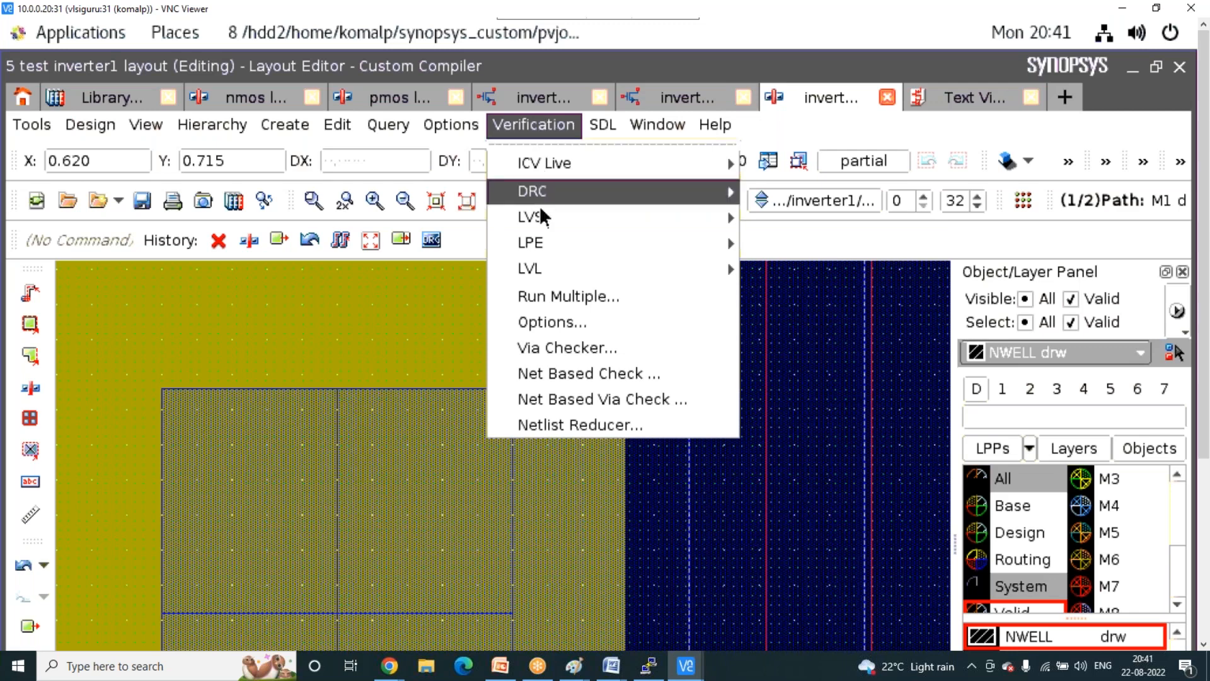
mouse_move(565, 215)
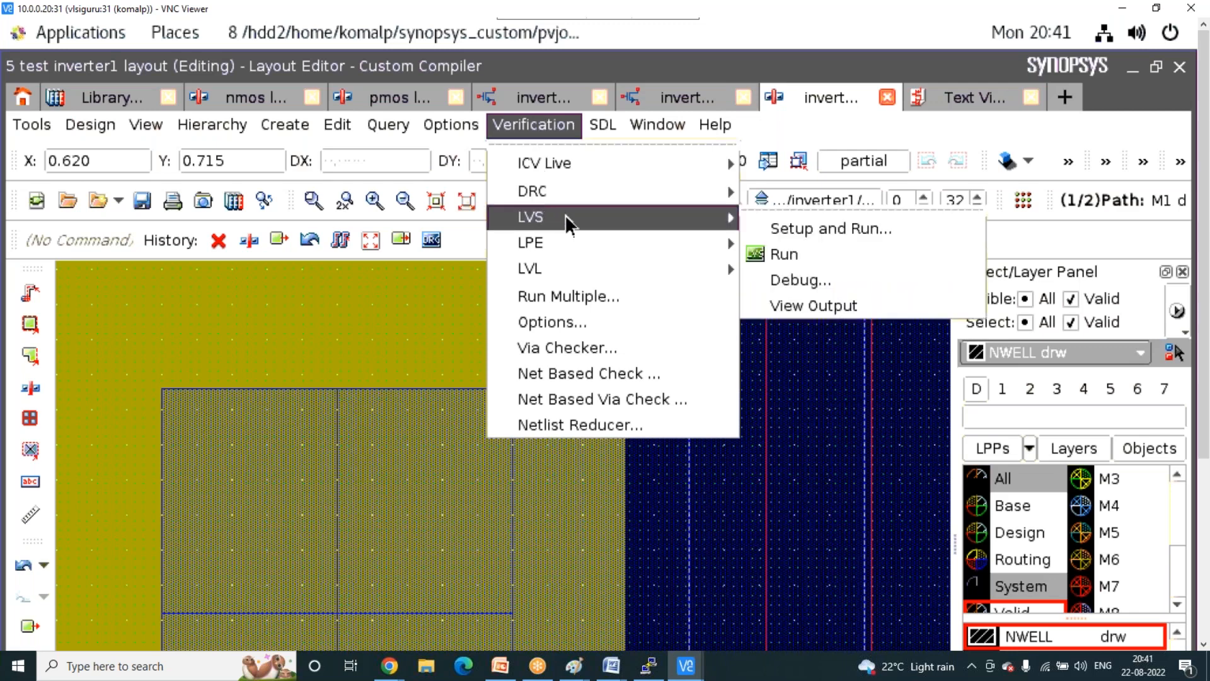
left_click(776, 228)
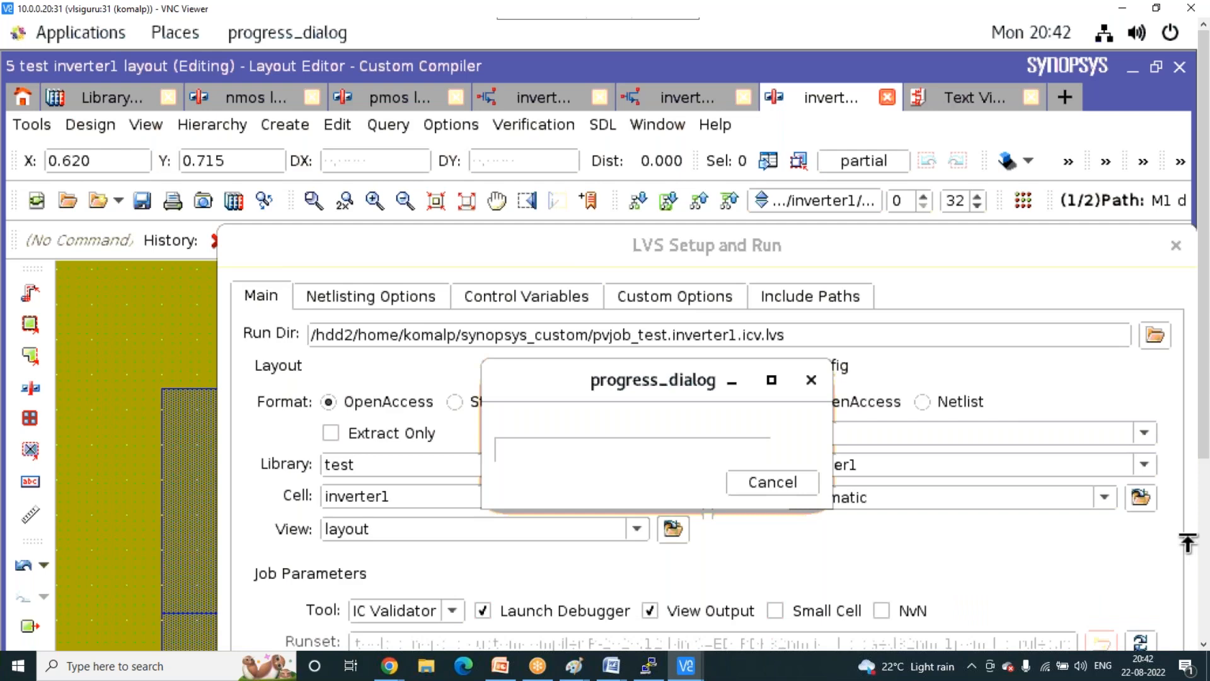
left_click(1204, 527)
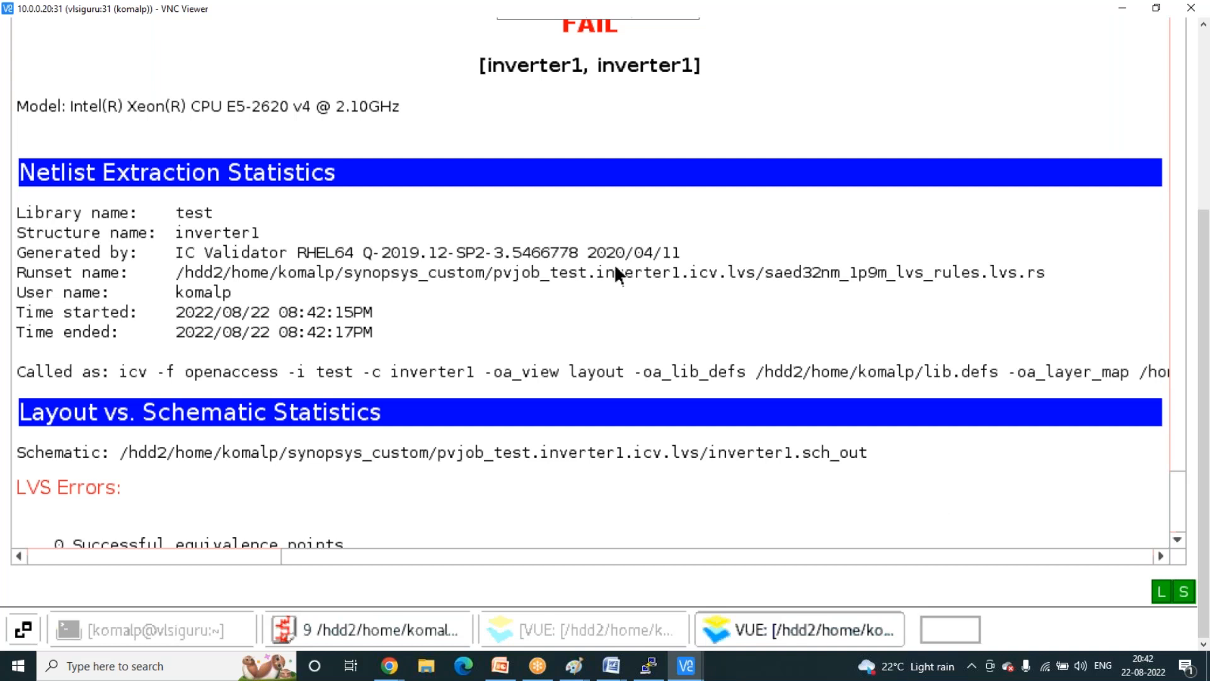
- Open inverter1's LVS property mismatch details (schematic NF=50 vs layout NF=1), then return to the layout
left_click(1204, 170)
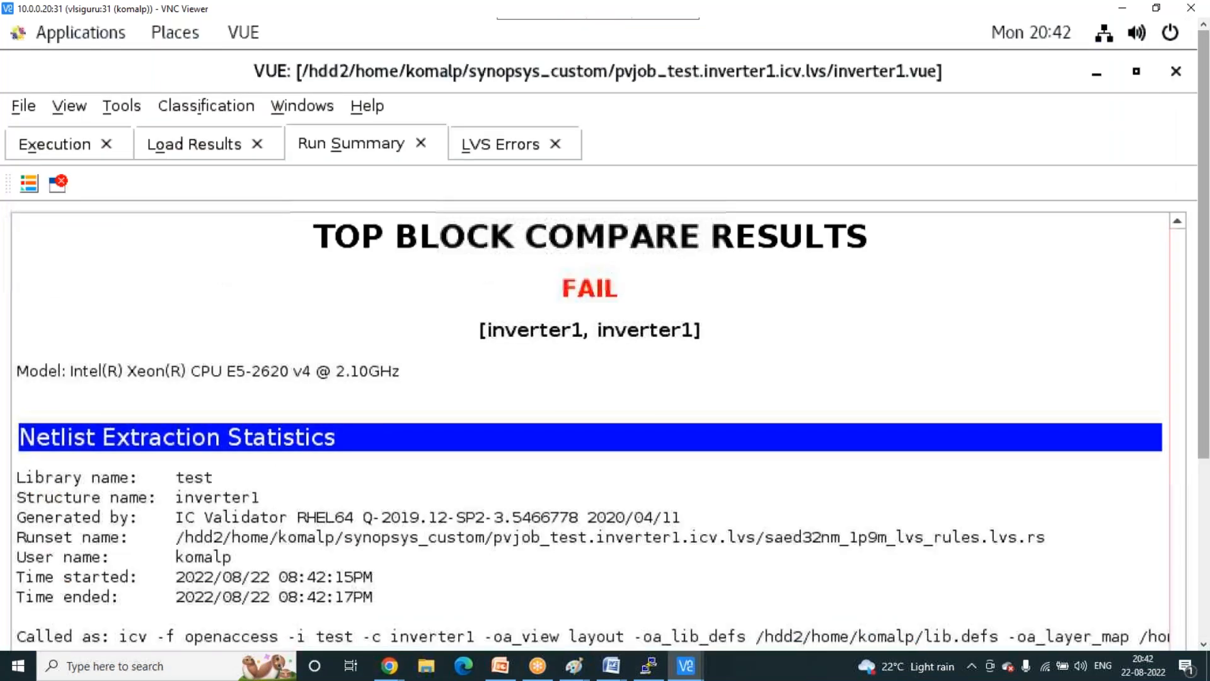
left_click(501, 145)
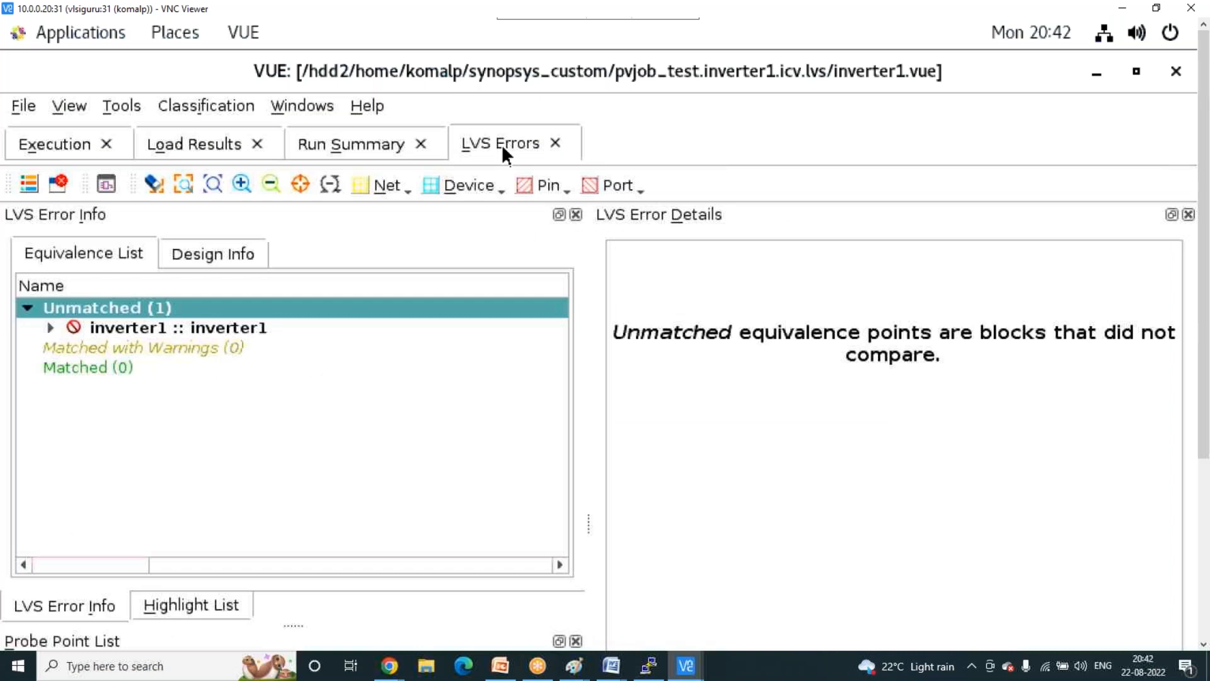
left_click(263, 324)
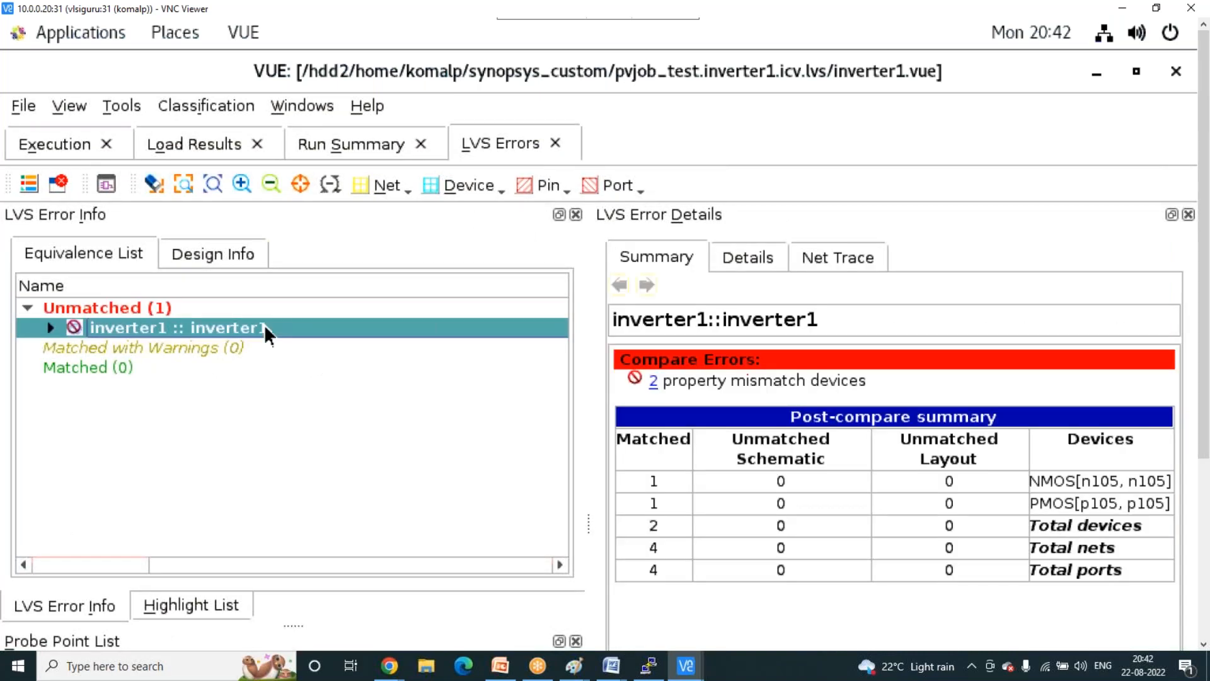
left_click(654, 378)
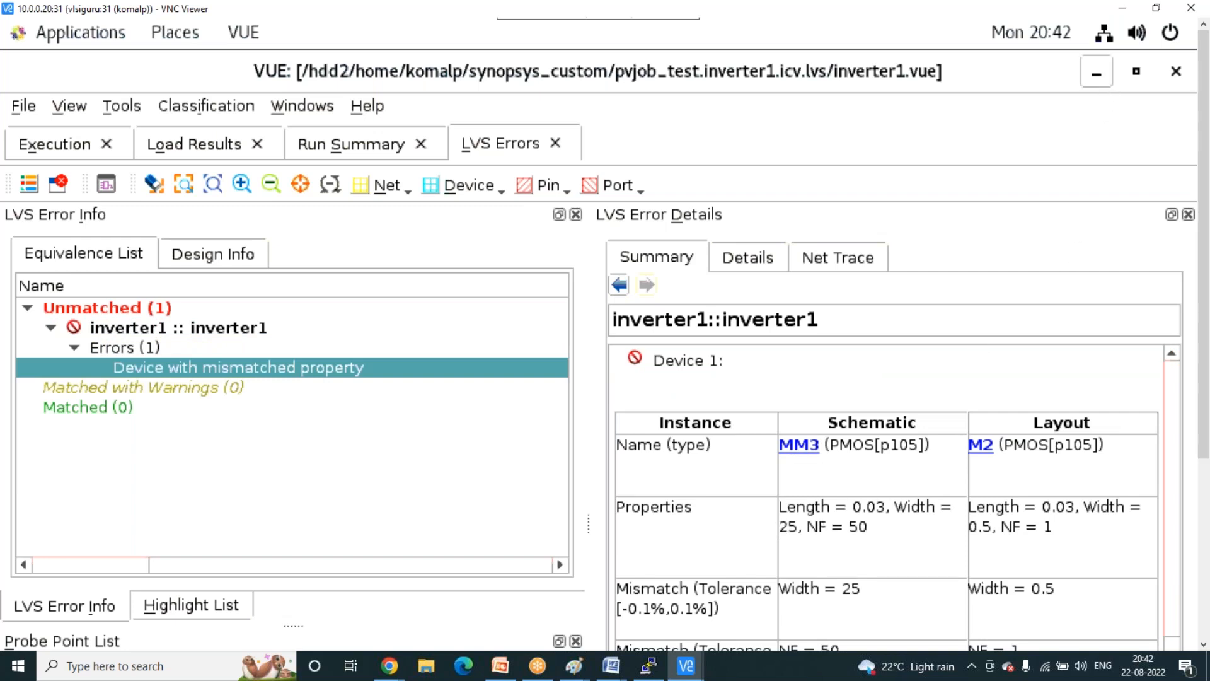
left_click(1096, 71)
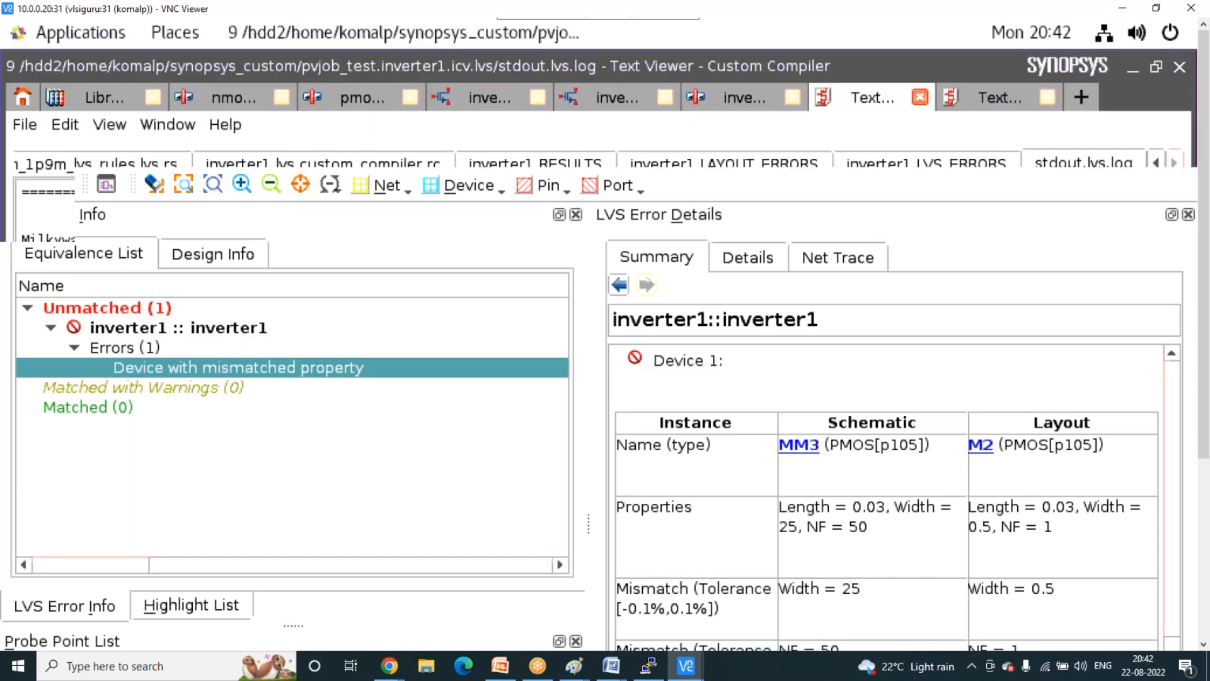
left_click(723, 100)
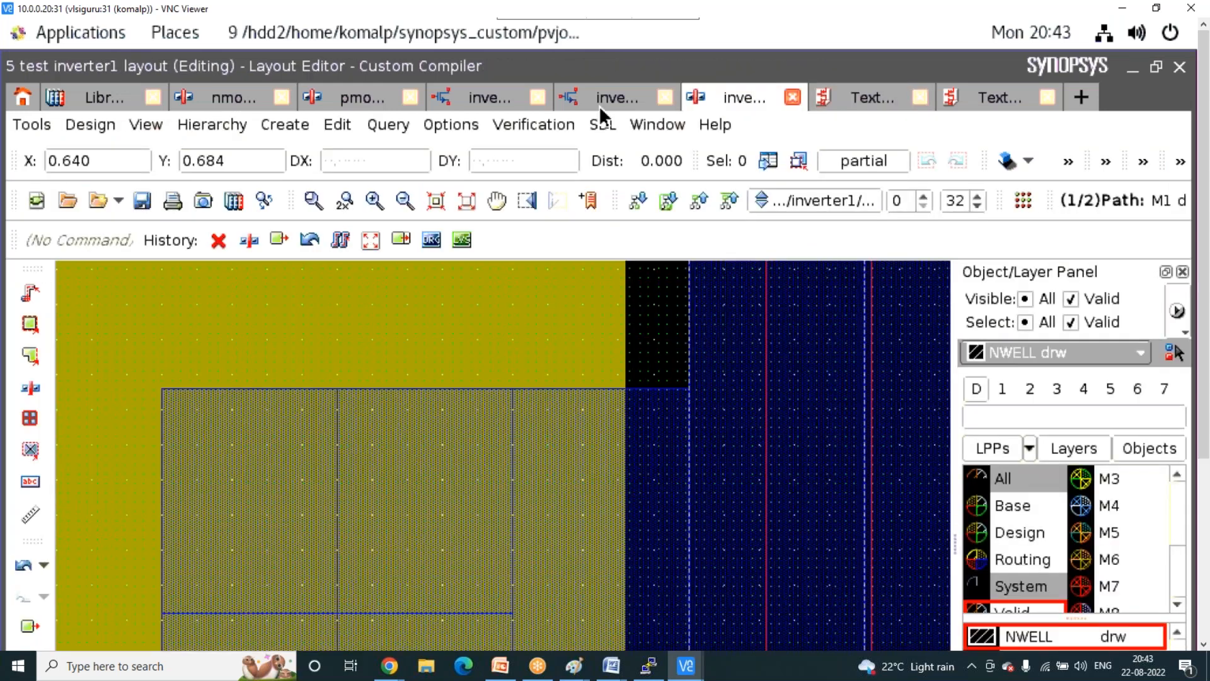
- In the inverter1 schematic, inspect the properties of the PMOS nf=50 label
left_click(604, 98)
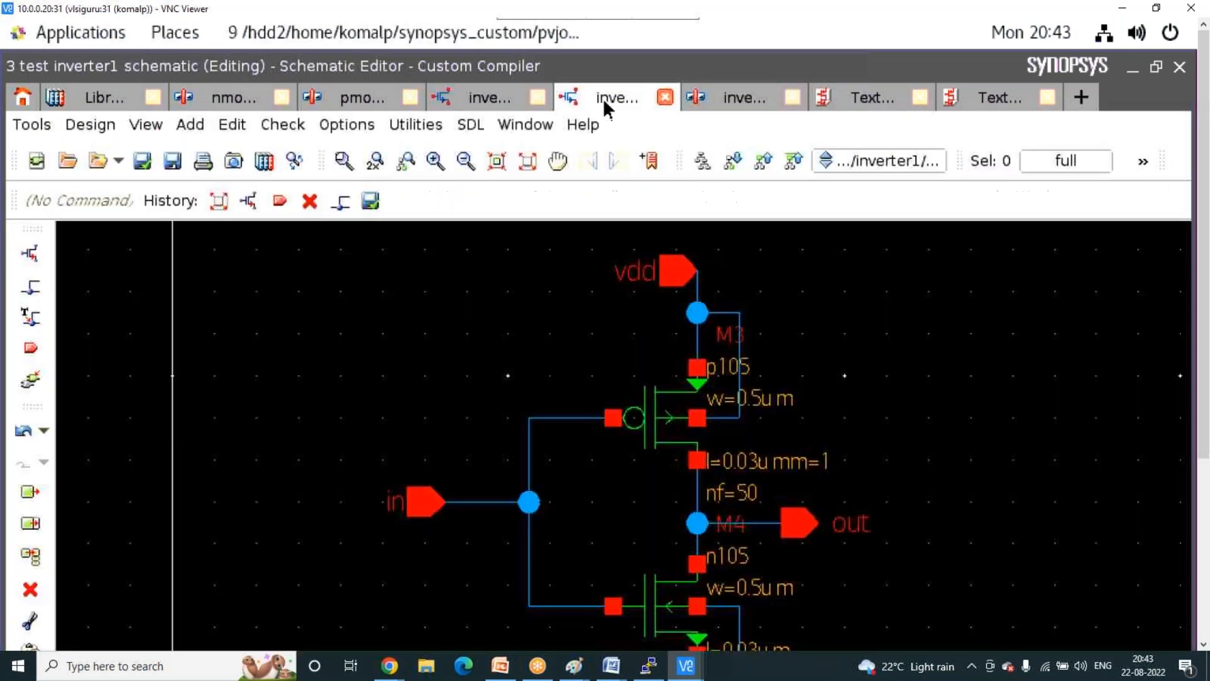
left_click(739, 496)
key("q")
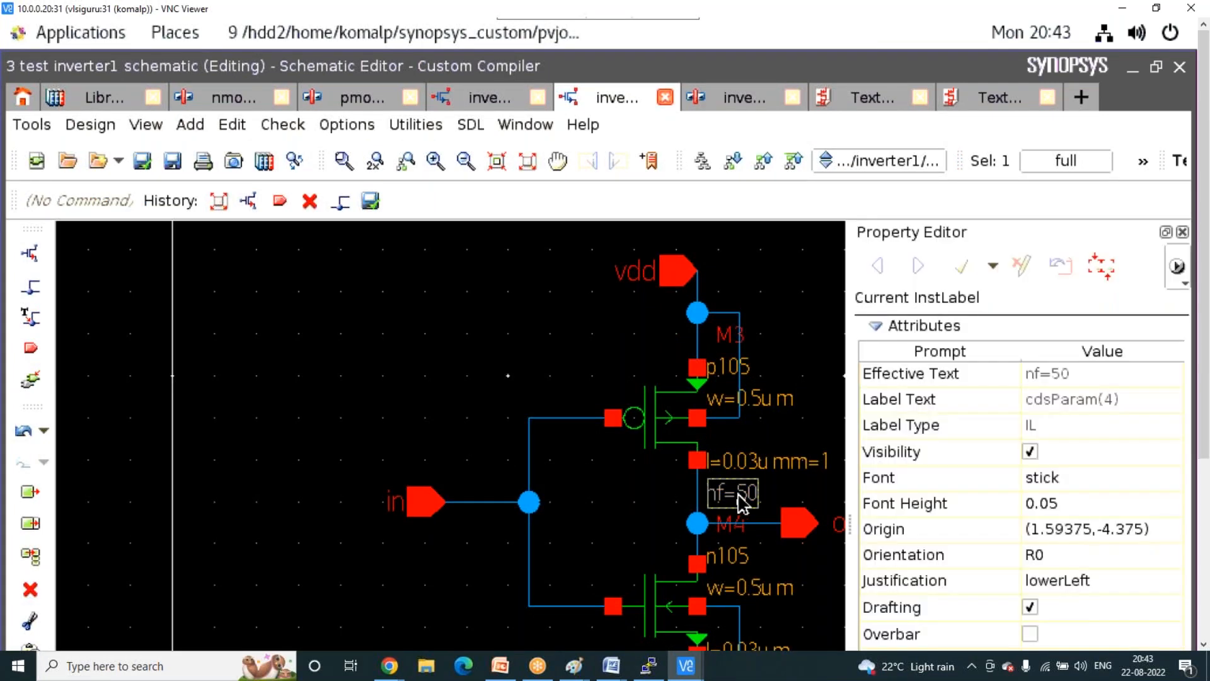
left_click(1059, 481)
left_click(1098, 556)
left_click(1080, 372)
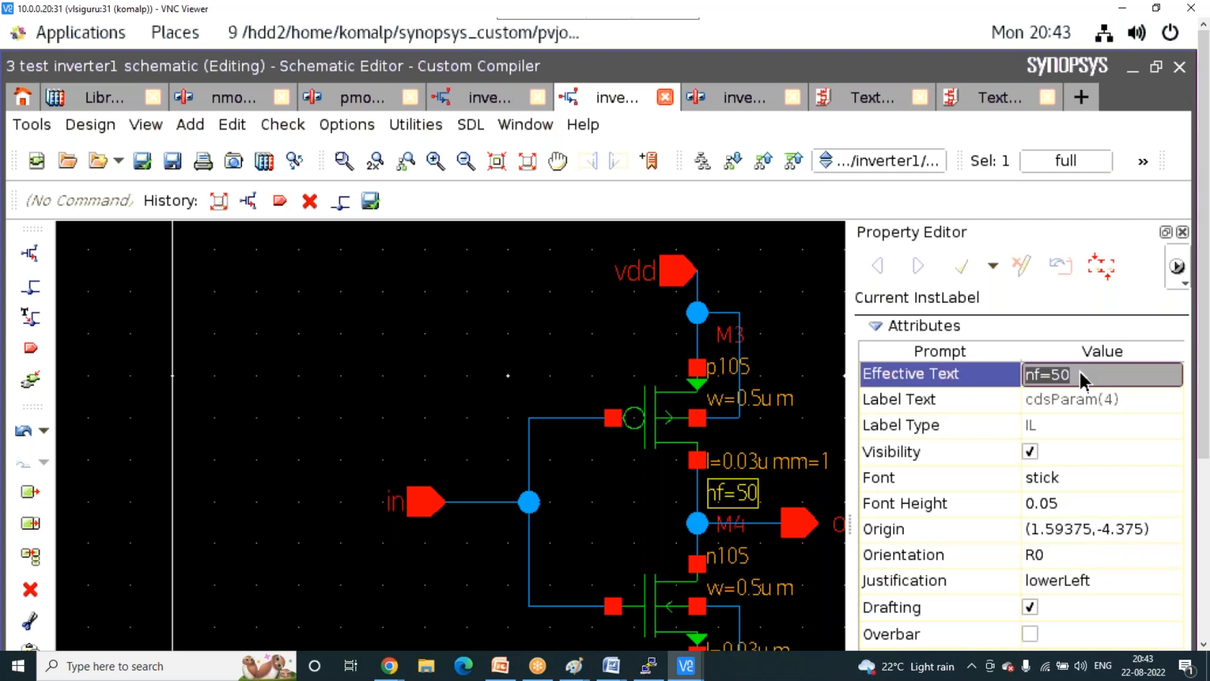
- Edit the PMOS label in place from nf=50 to nf=1
right_click(728, 497)
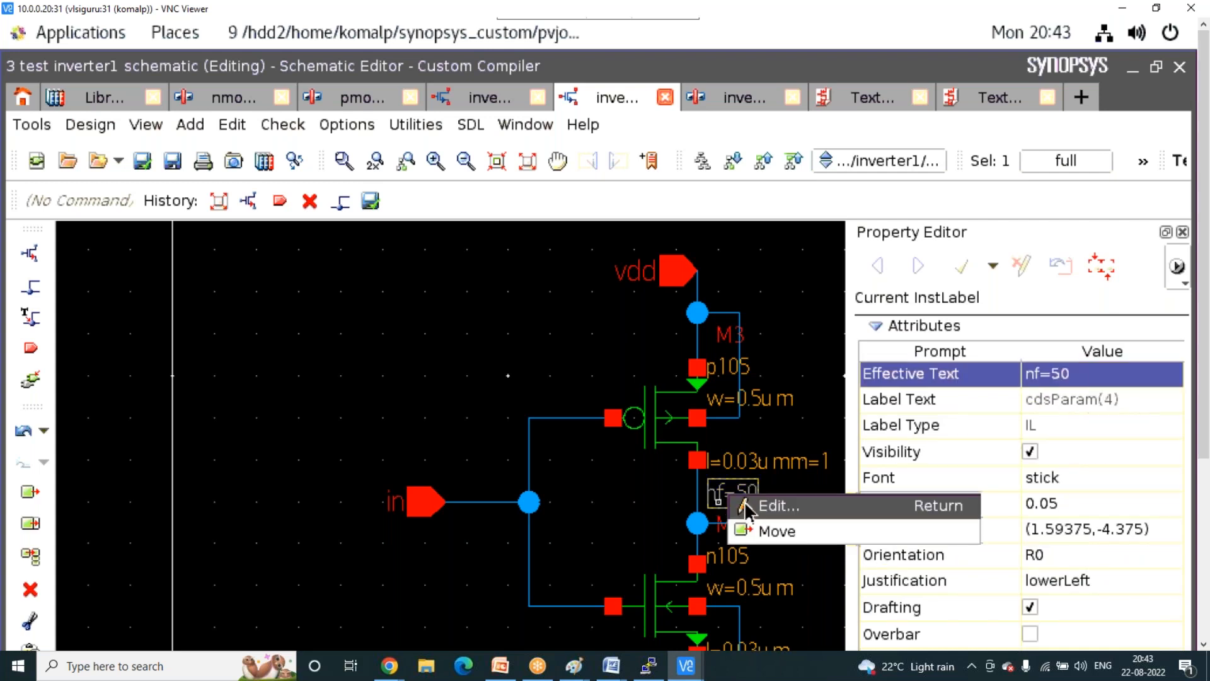
left_click(745, 505)
left_click(762, 489)
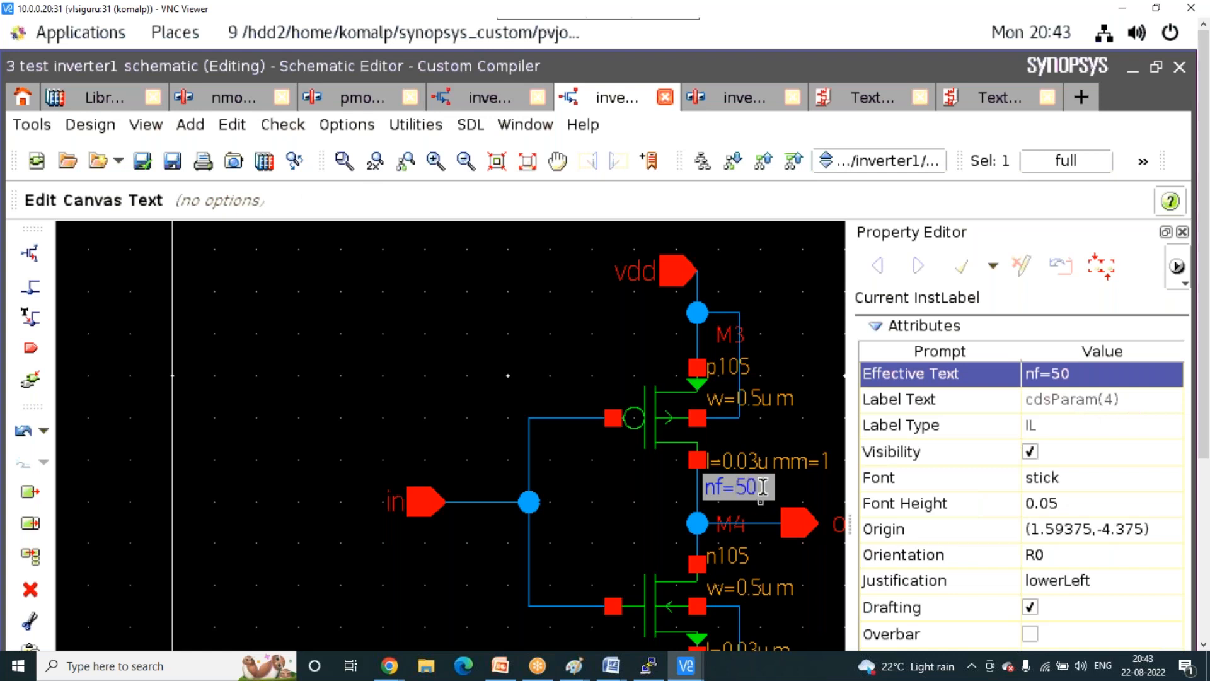
key("BackSpace")
key("BackSpace")
type("1")
key("Return")
- Change the NMOS label from nf=50 to nf=1, save the schematic, and return to the layout
scroll(624, 498, "down", 2)
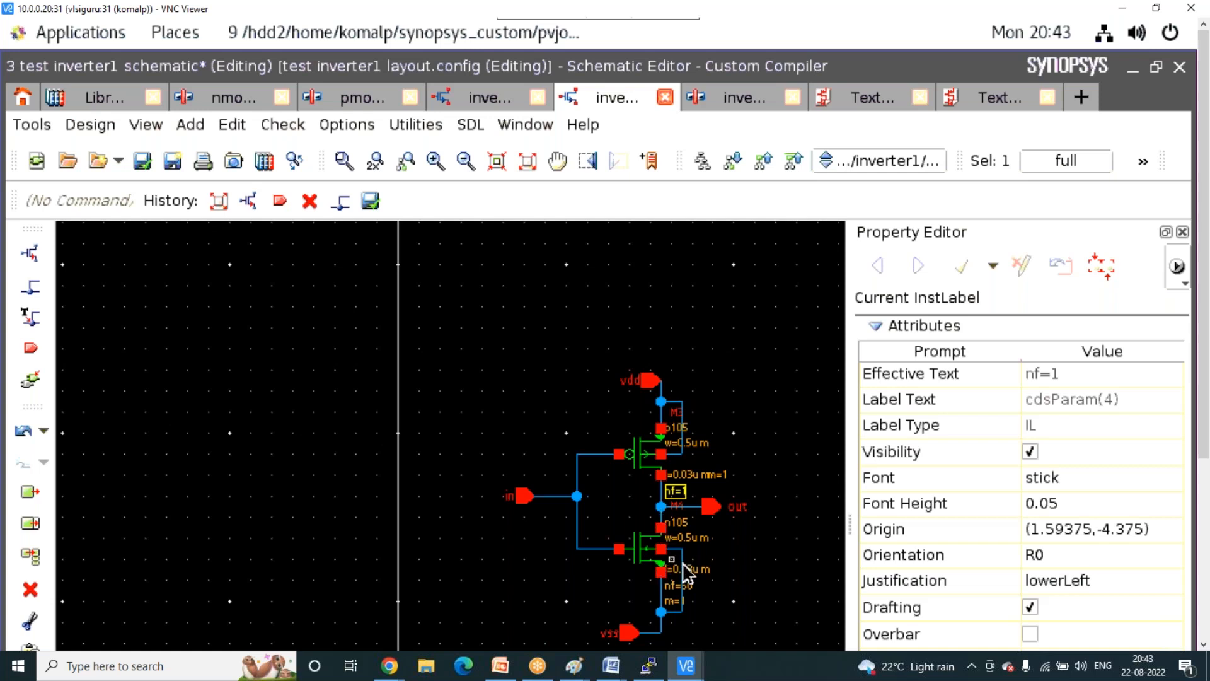
scroll(686, 570, "up", 3)
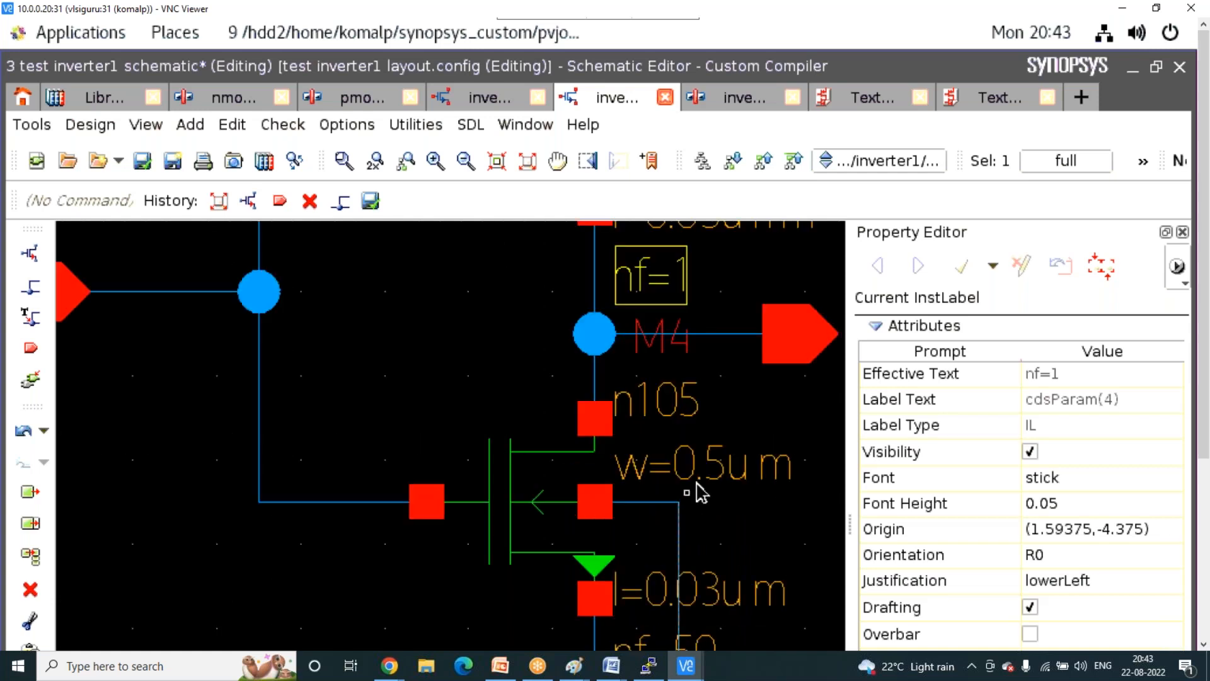
scroll(698, 492, "down", 3)
scroll(696, 484, "down", 2)
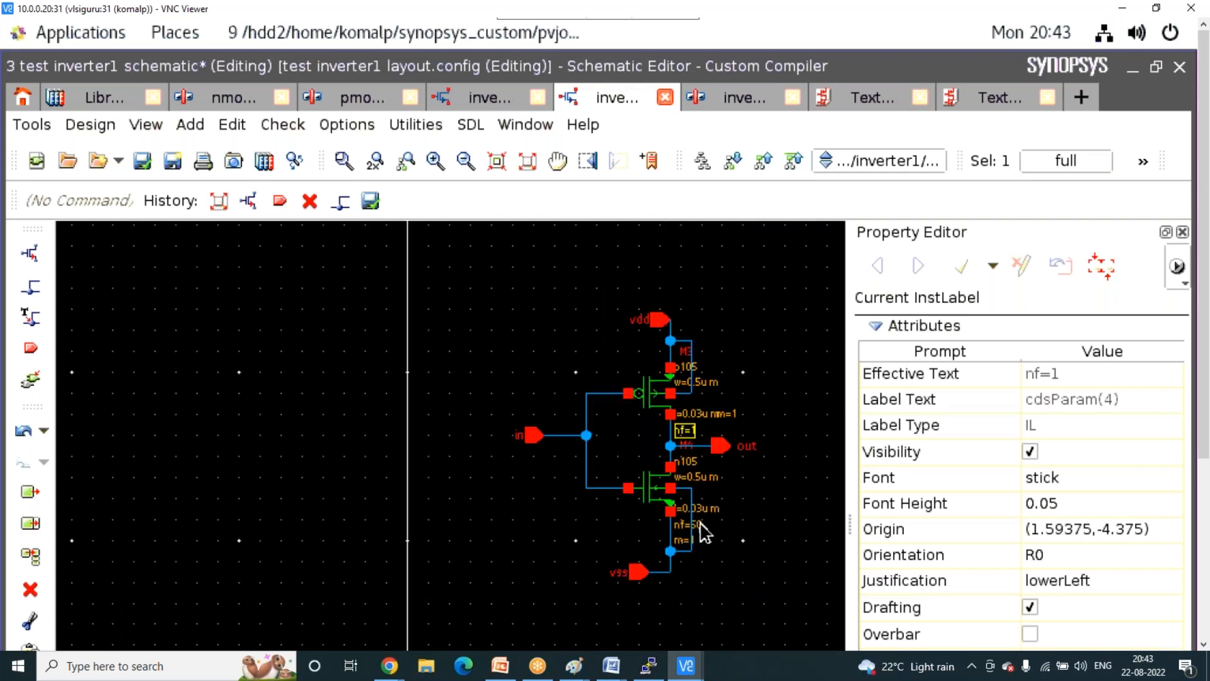
left_click(701, 522)
scroll(702, 532, "up", 2)
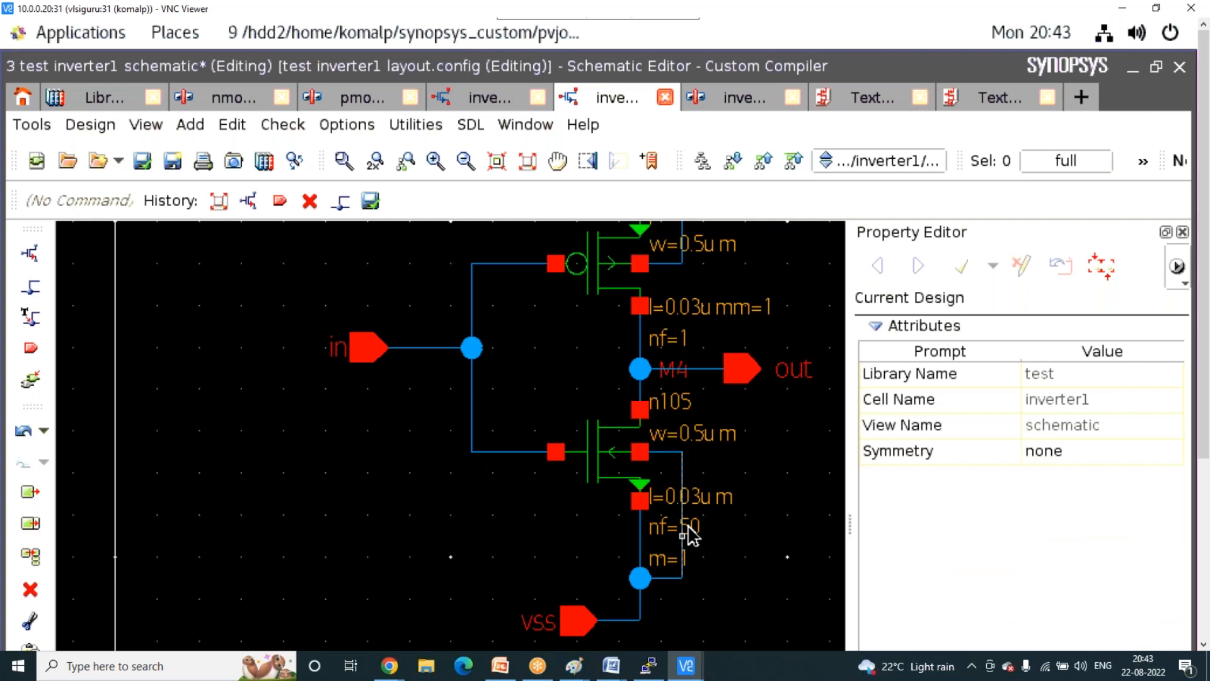
left_click(684, 533)
left_click(666, 532)
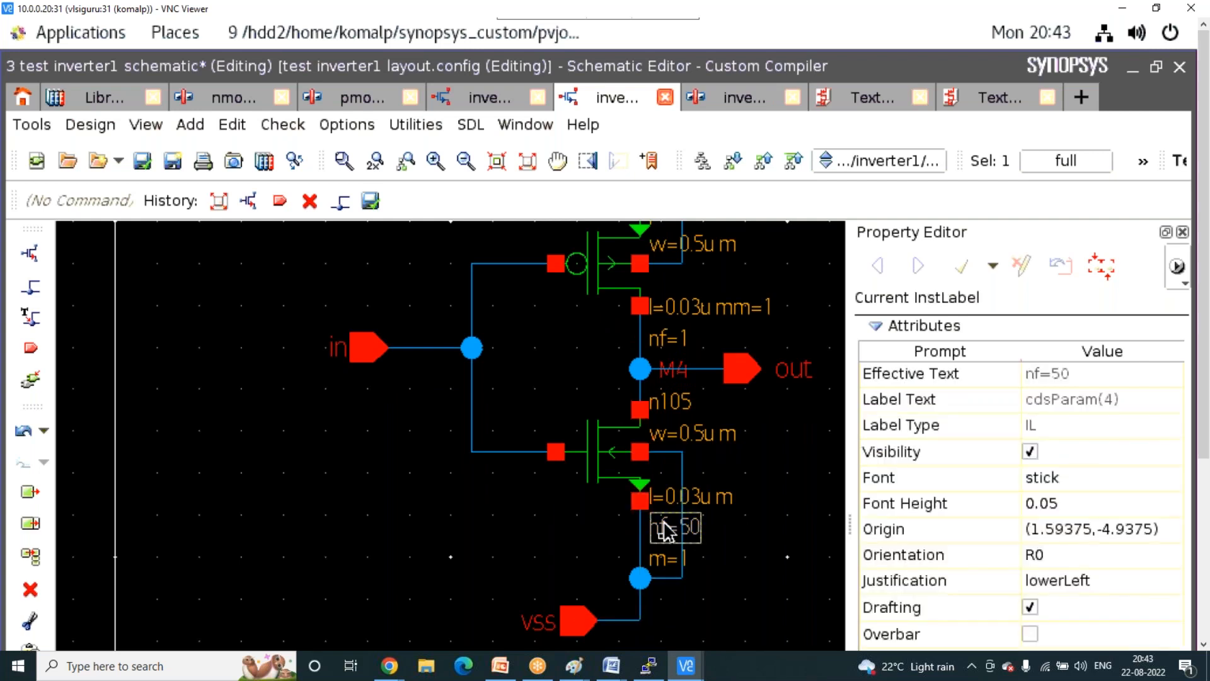
right_click(666, 528)
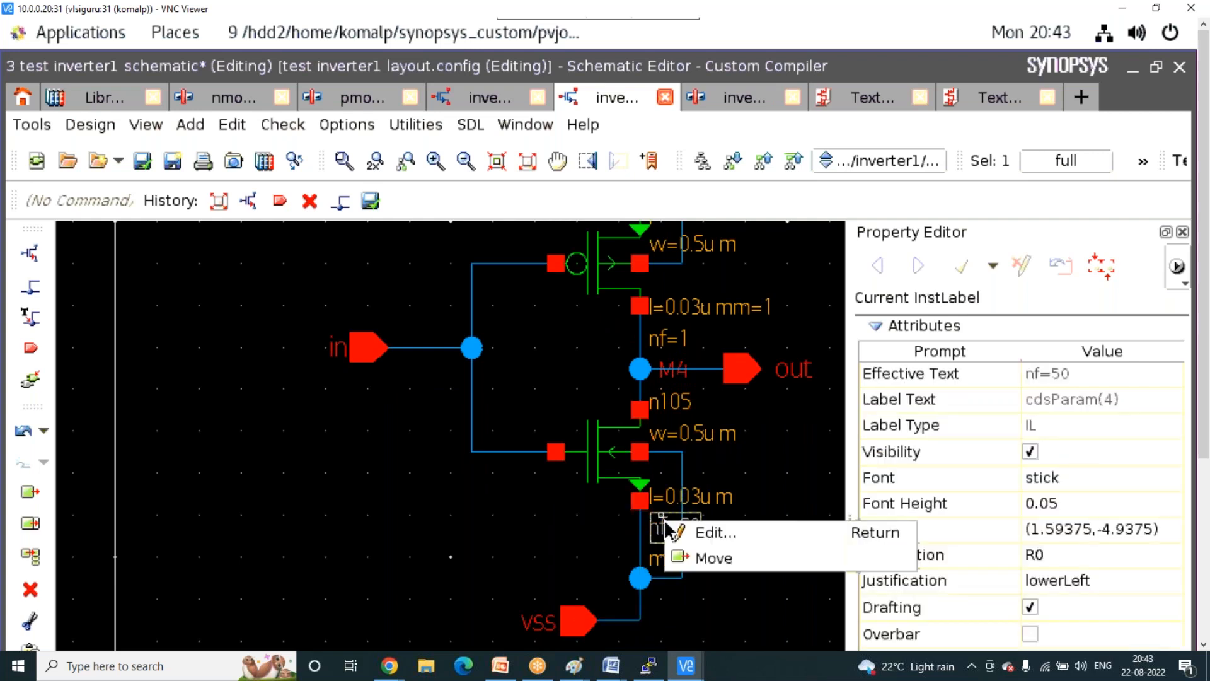
left_click(699, 534)
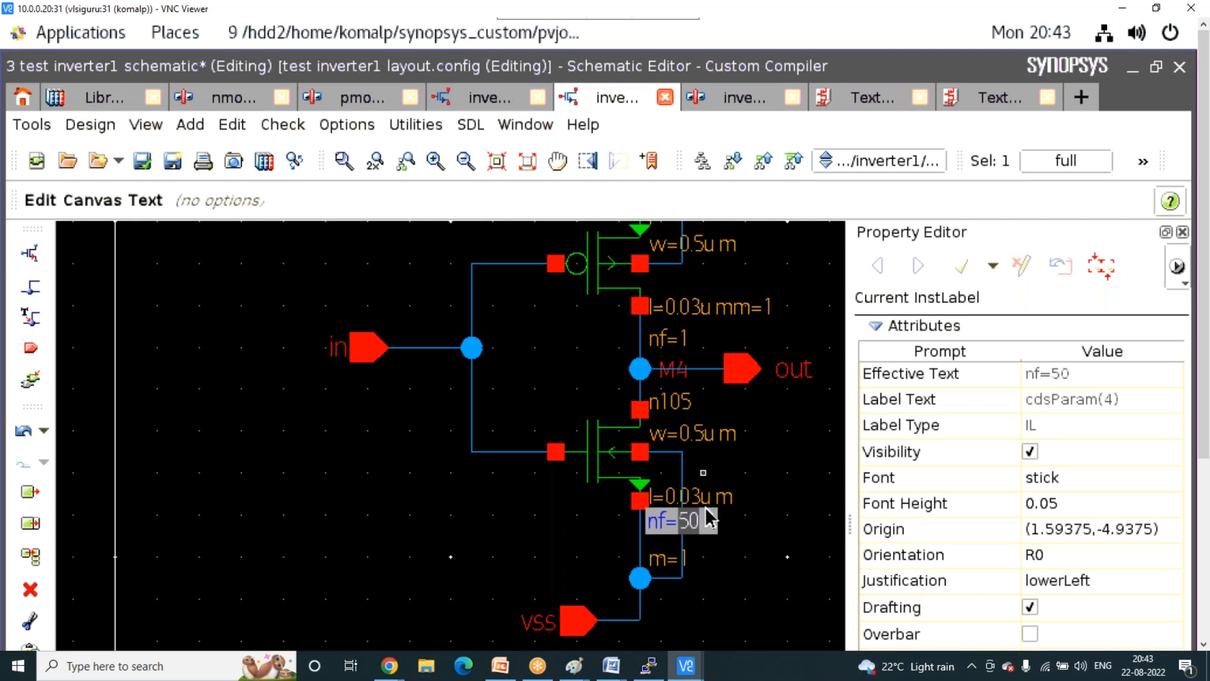
left_click(709, 519)
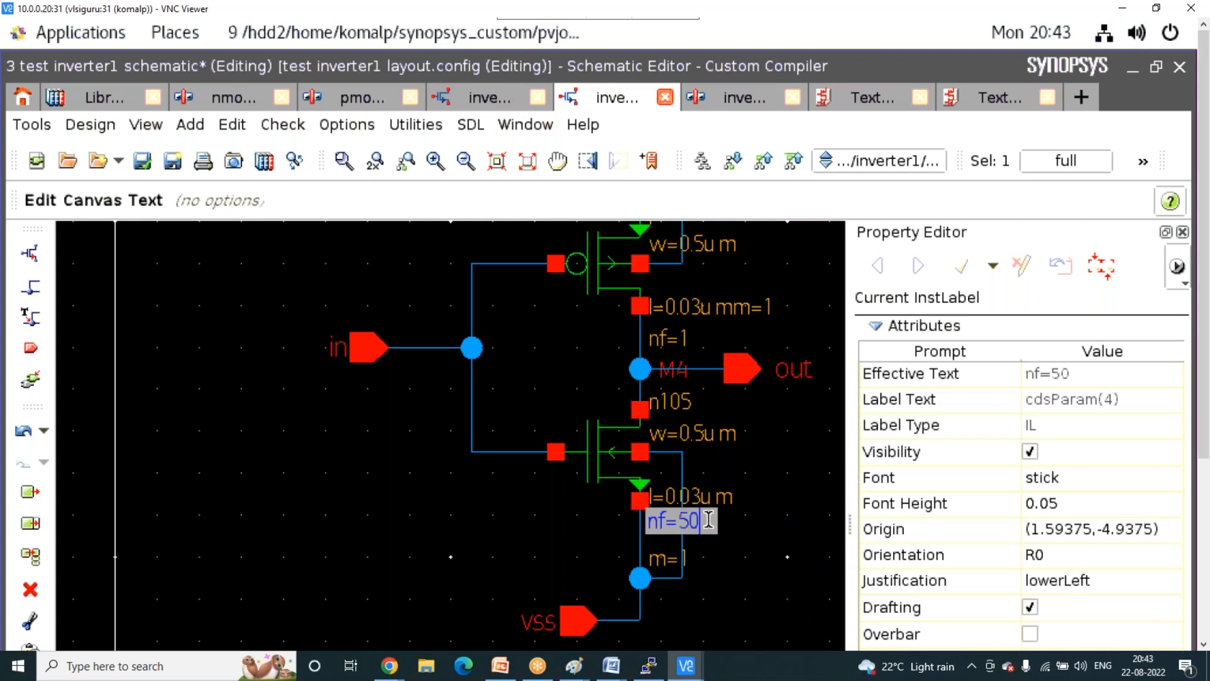
key("BackSpace")
key("BackSpace")
type("1")
key("Return")
left_click(141, 161)
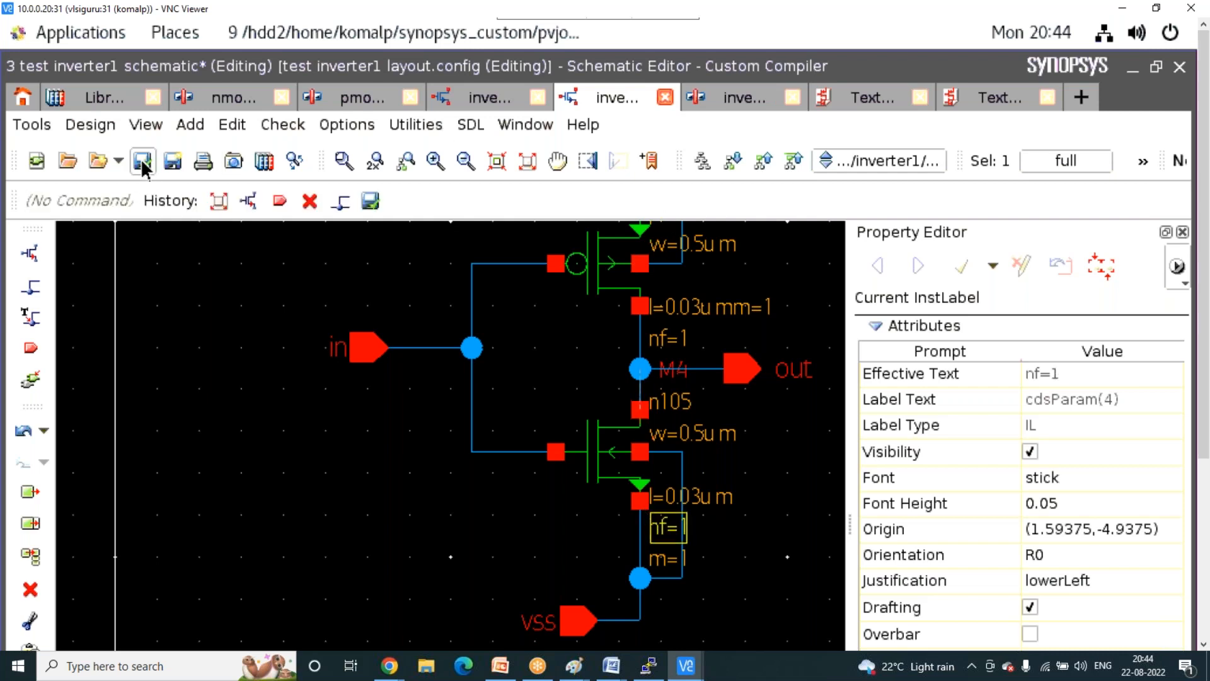
left_click(716, 102)
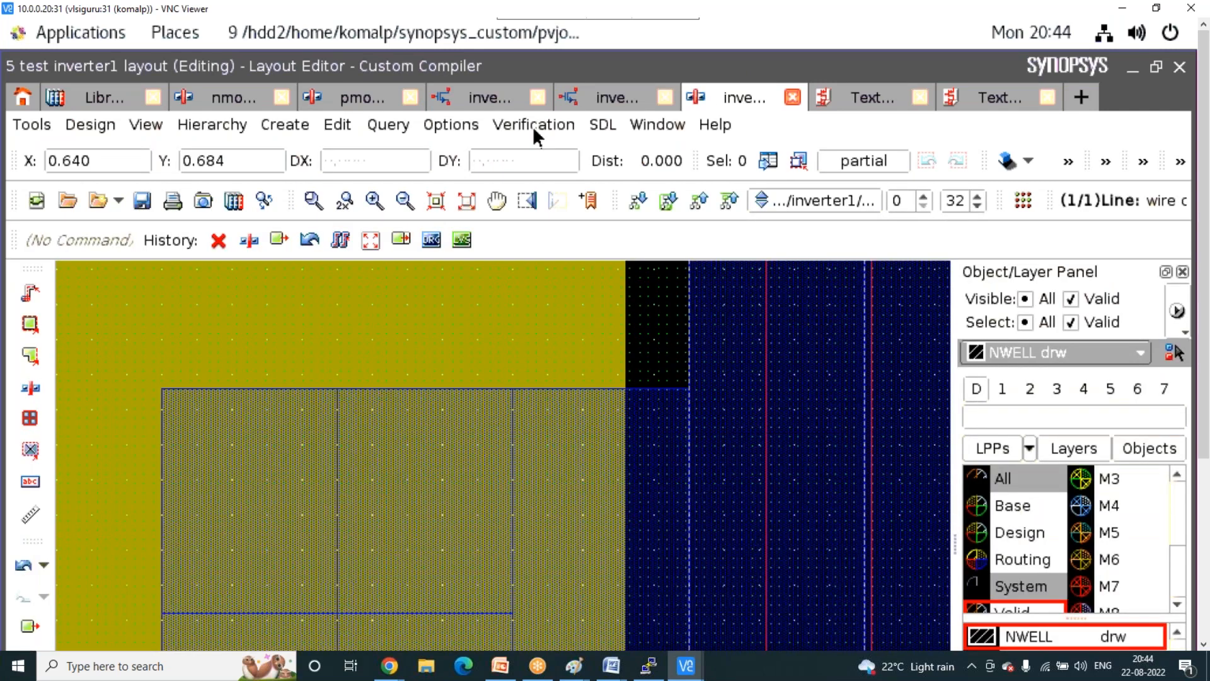
- Reopen the LVS Setup and Run dialog for inverter1 from the Verification menu
left_click(532, 126)
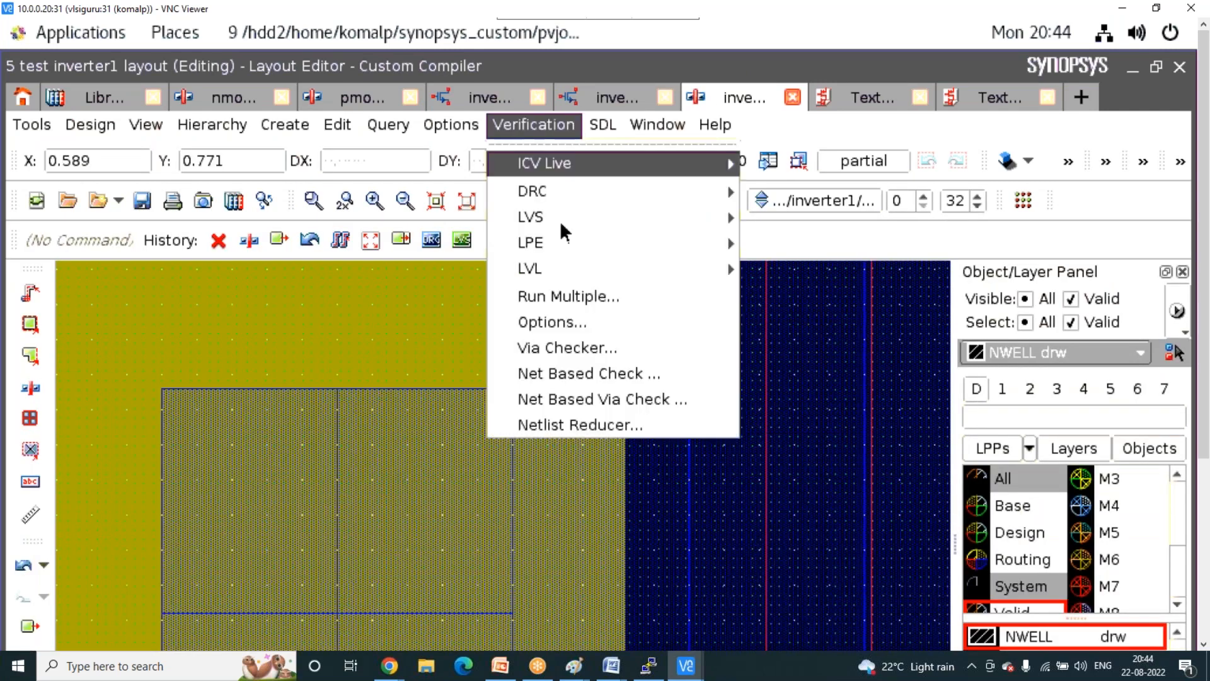
mouse_move(693, 217)
left_click(770, 226)
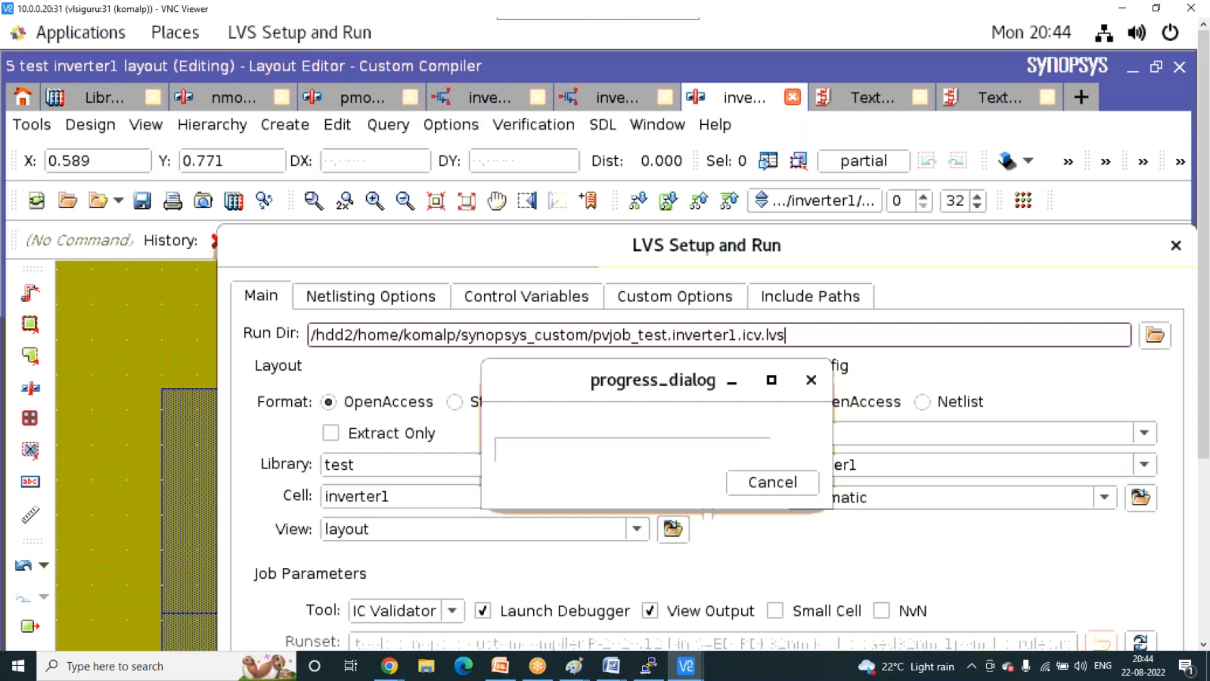
scroll(1209, 539, "down", 5)
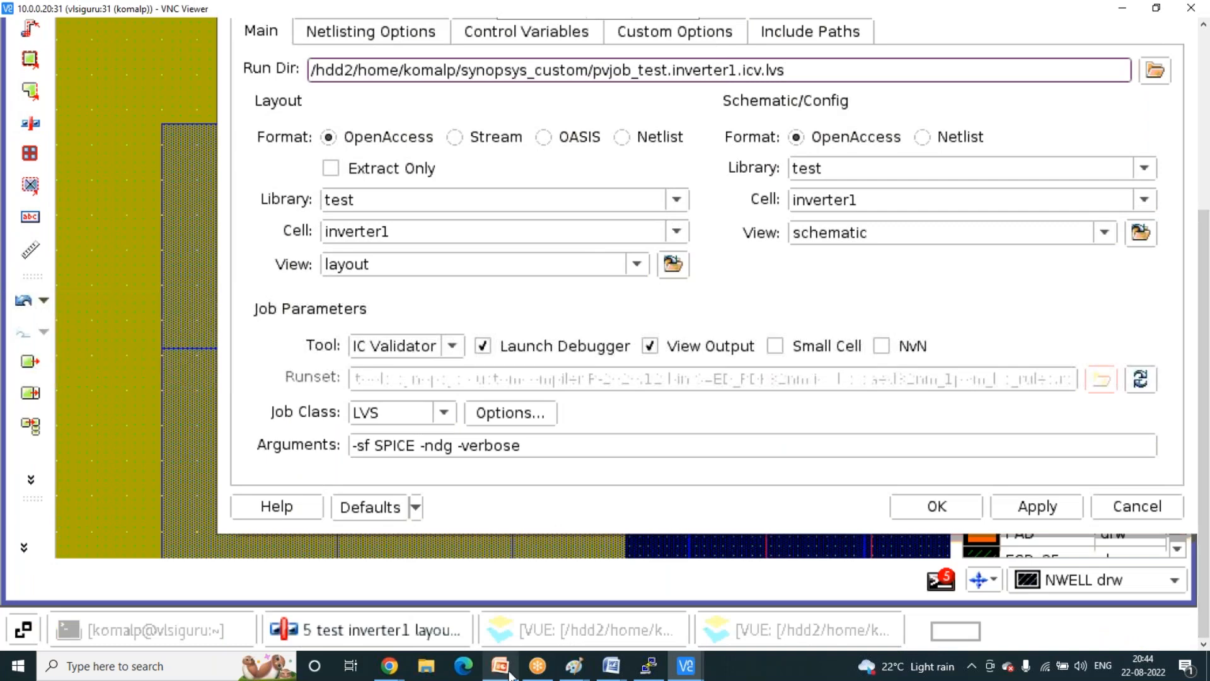
- Show slide 31, 'Projects (Custom Layout)', in the PowerPoint training deck
left_click(499, 665)
scroll(515, 506, "down", 8)
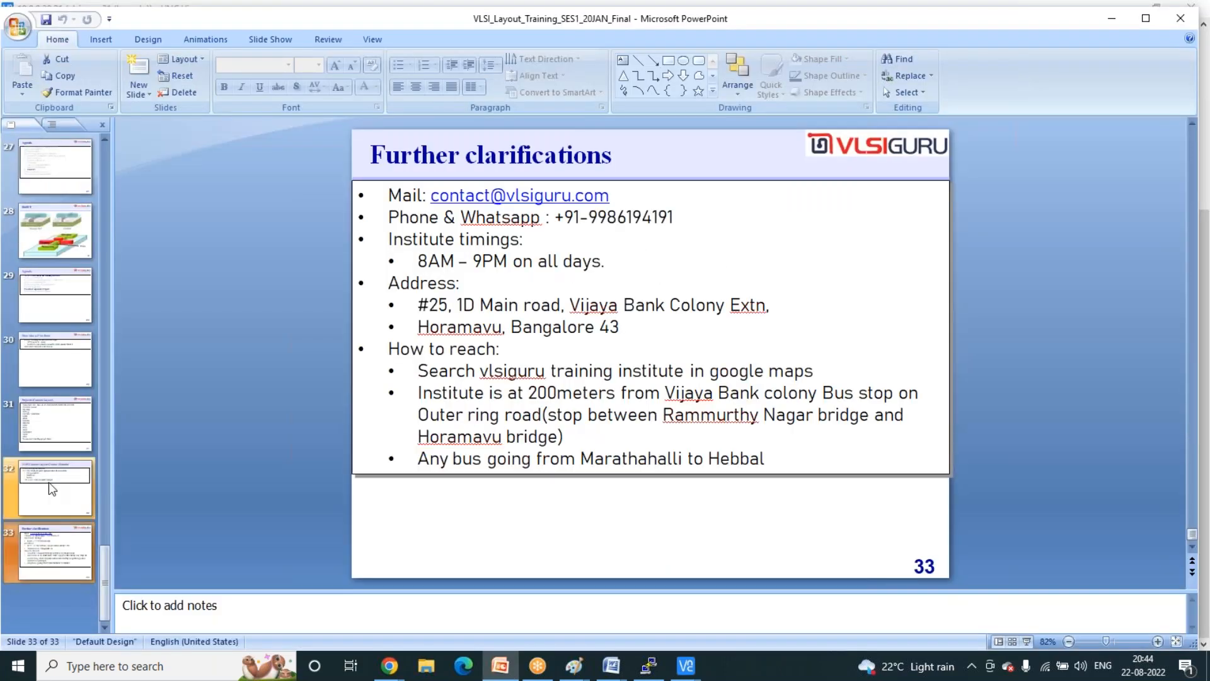
left_click(48, 429)
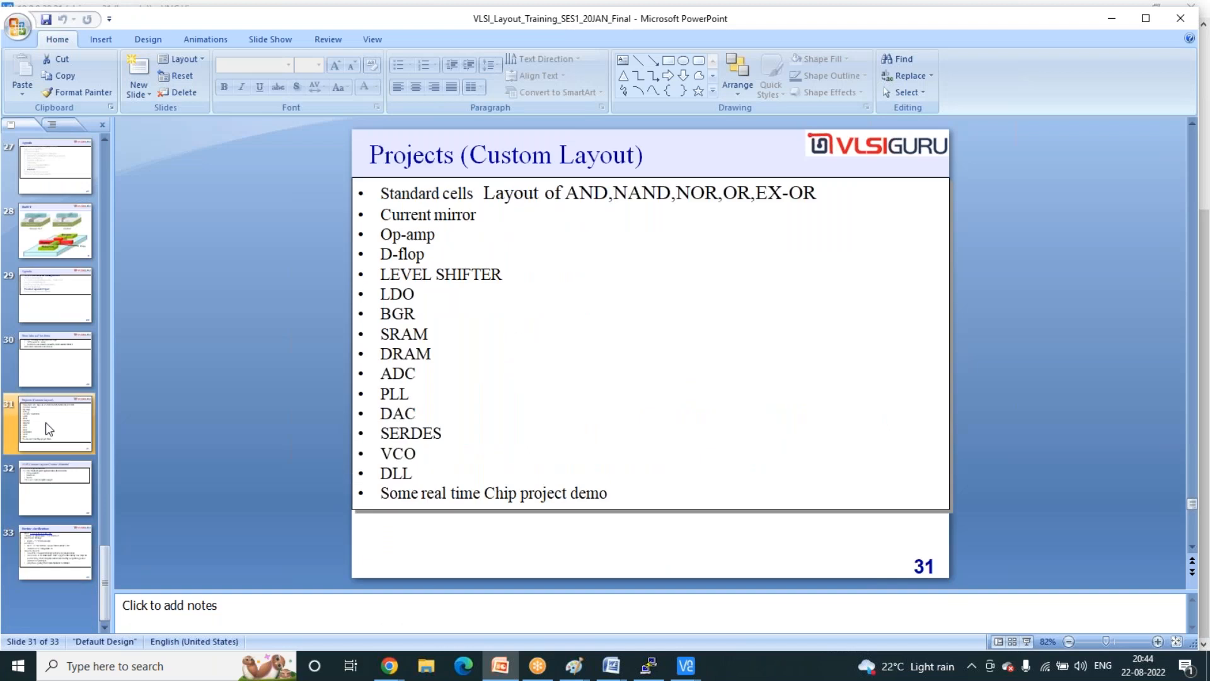